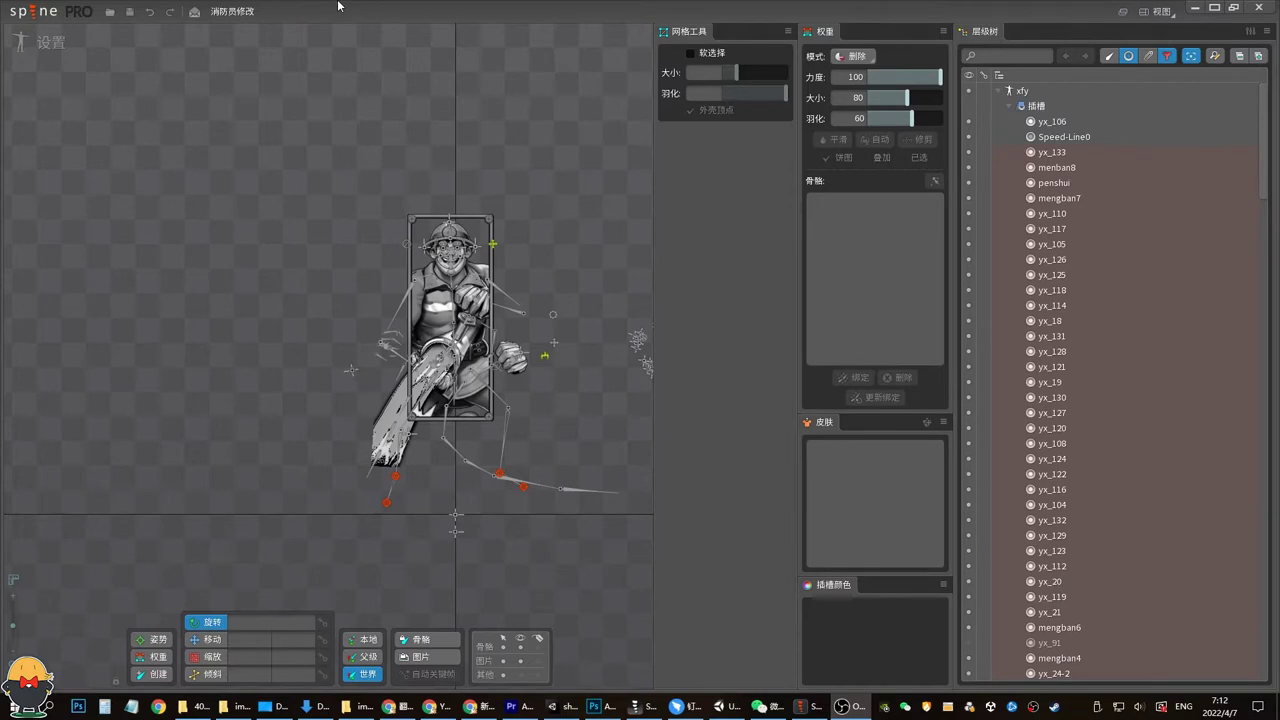
# Enter 动画 mode, zoom in, hide the 骨骼 bone overlay and play animation 3
pyautogui.click(69, 44)
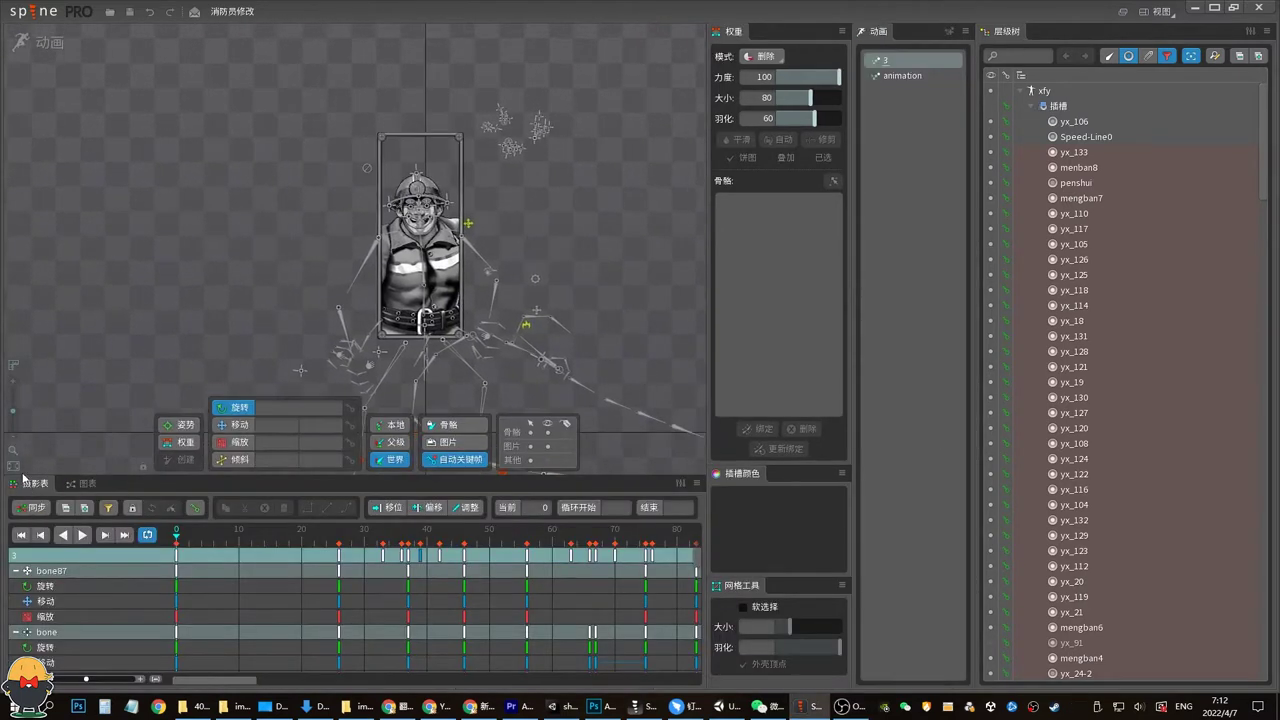
pyautogui.scroll(3, 77, 350)
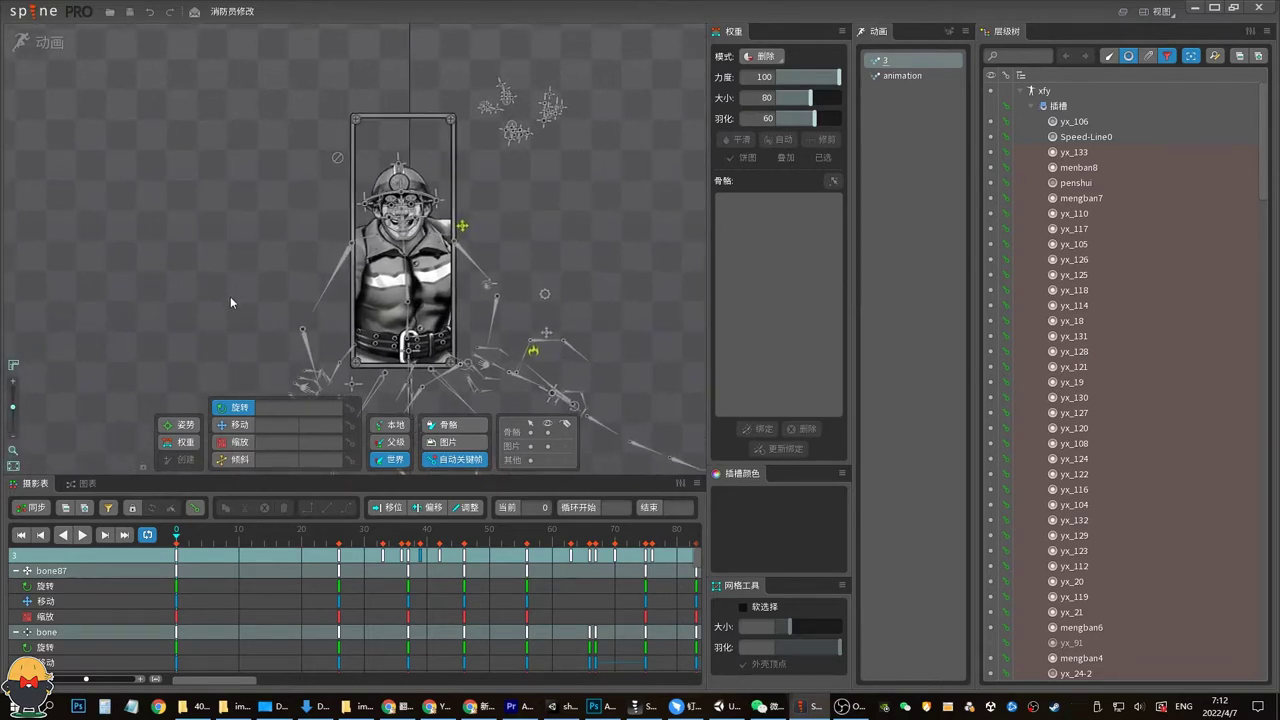
pyautogui.click(547, 432)
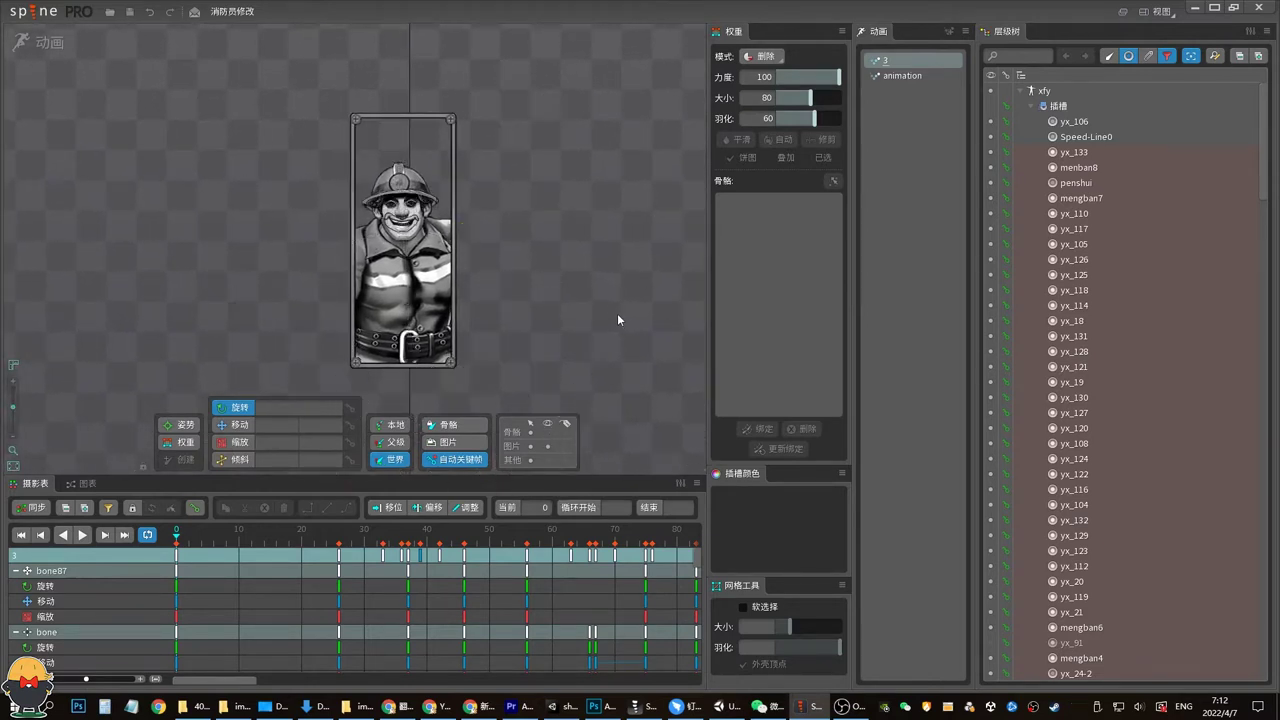
pyautogui.press('l')
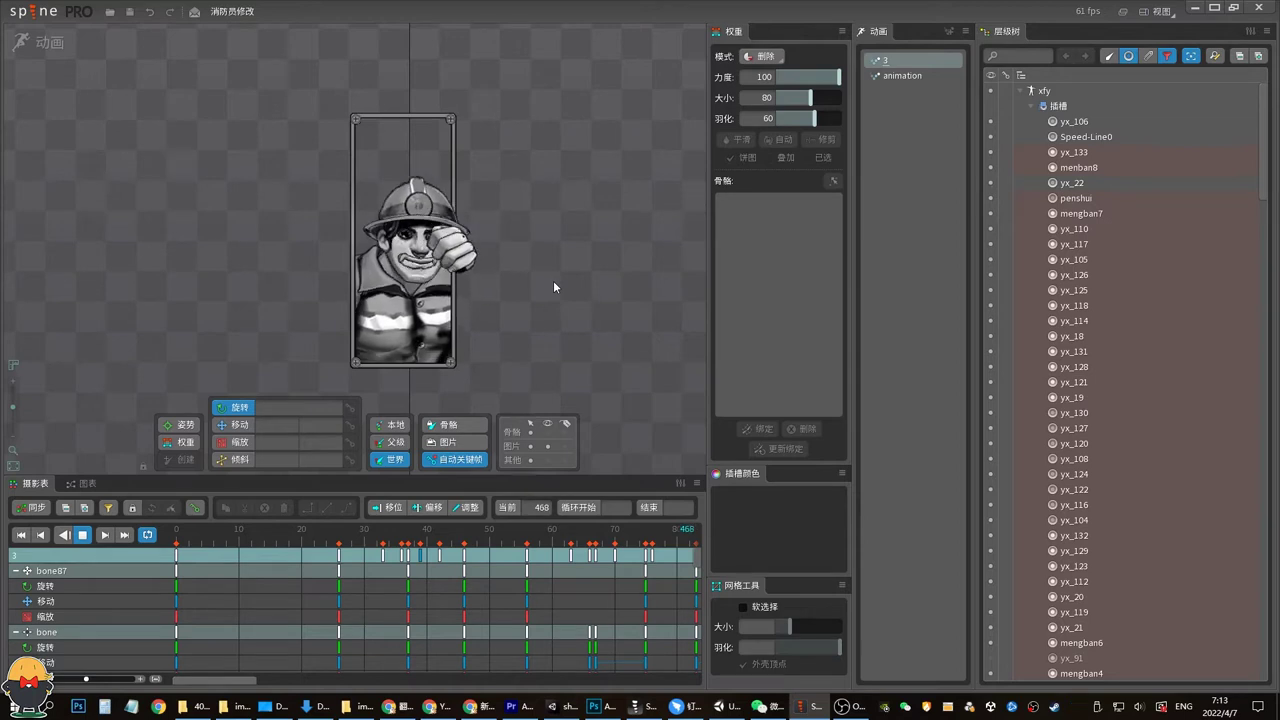
# Stop animation 3, scrub to frame 408 and back to 0, then return to setup mode
pyautogui.press('space')
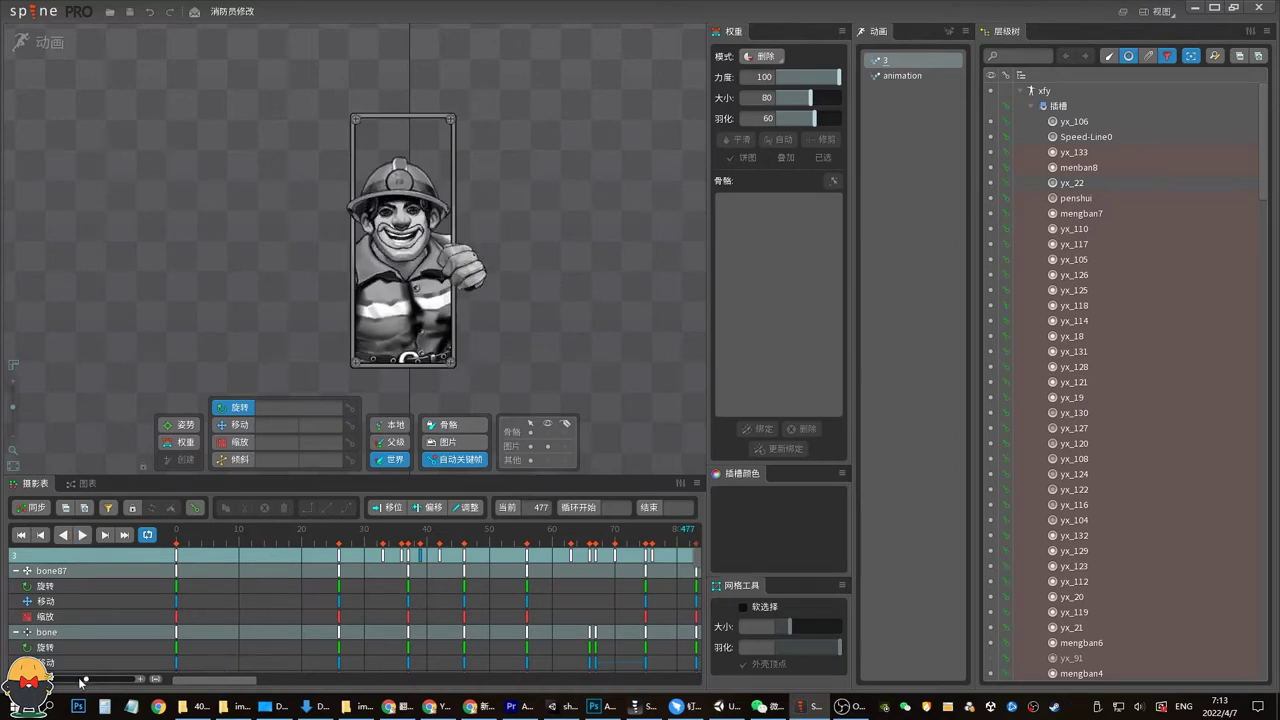
pyautogui.moveTo(84, 680); pyautogui.dragTo(48, 680)
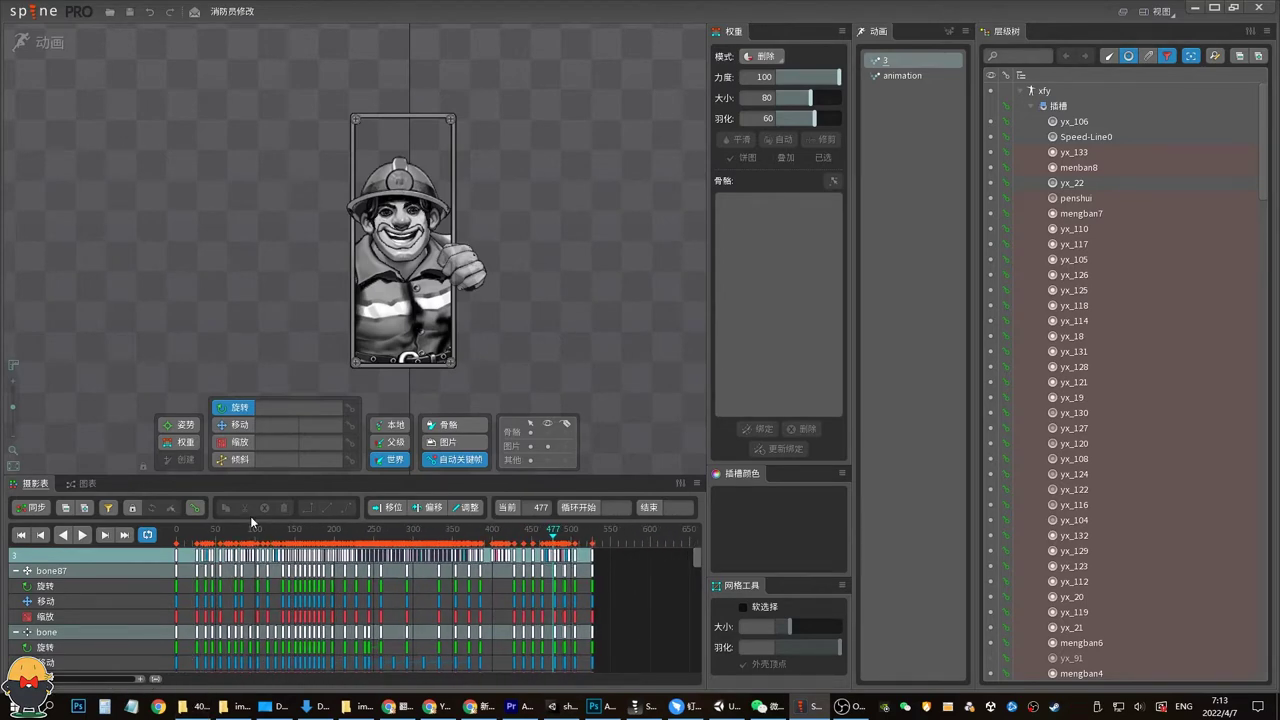
pyautogui.moveTo(222, 530); pyautogui.dragTo(487, 565)
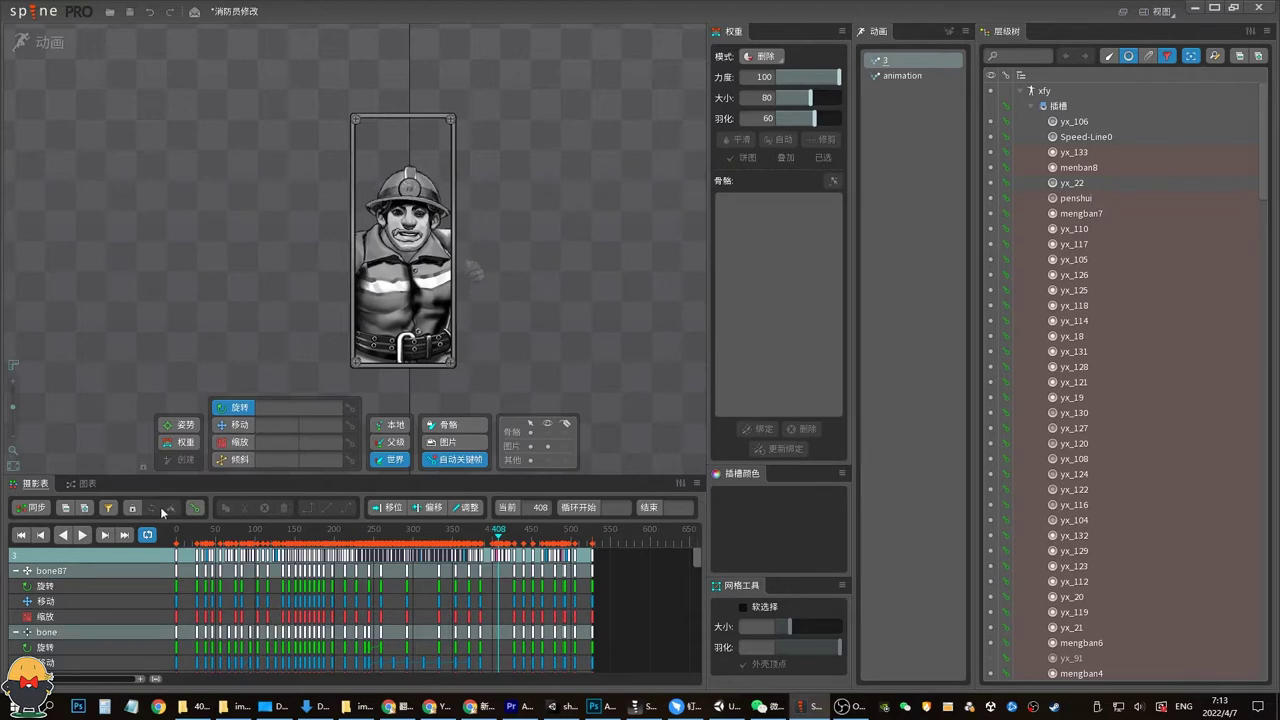
pyautogui.moveTo(203, 538); pyautogui.dragTo(168, 536)
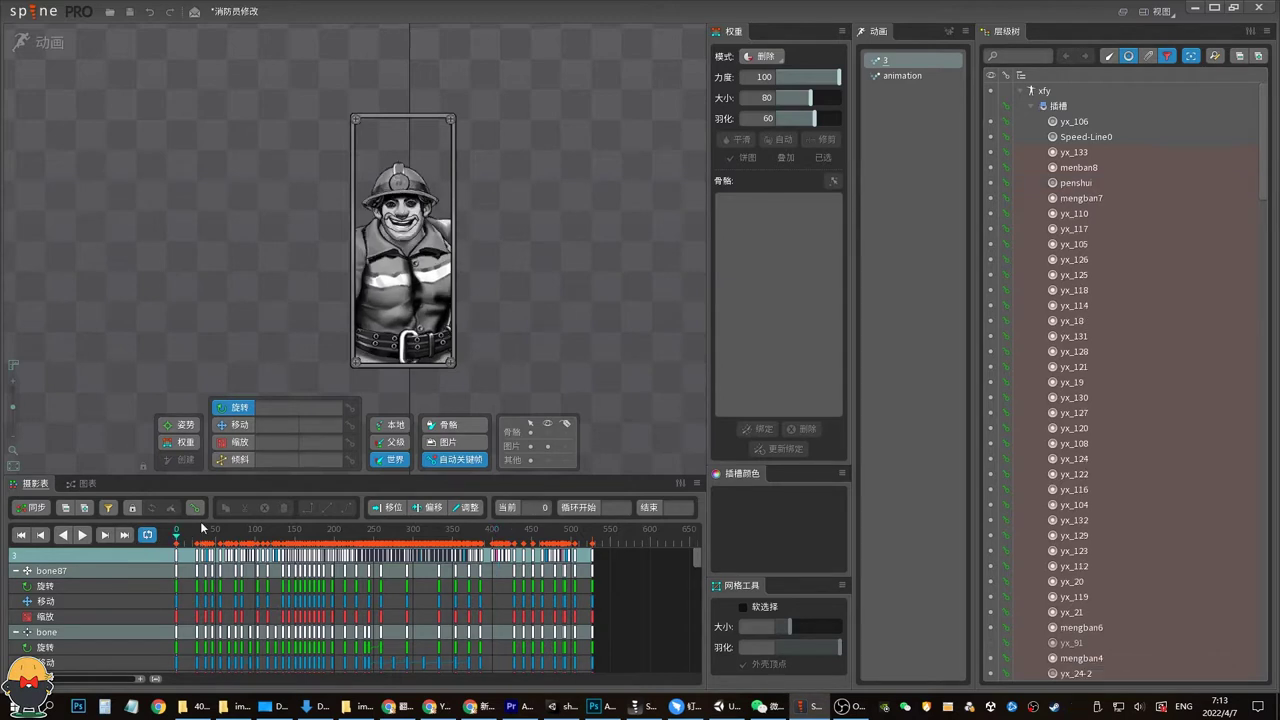
pyautogui.click(46, 42)
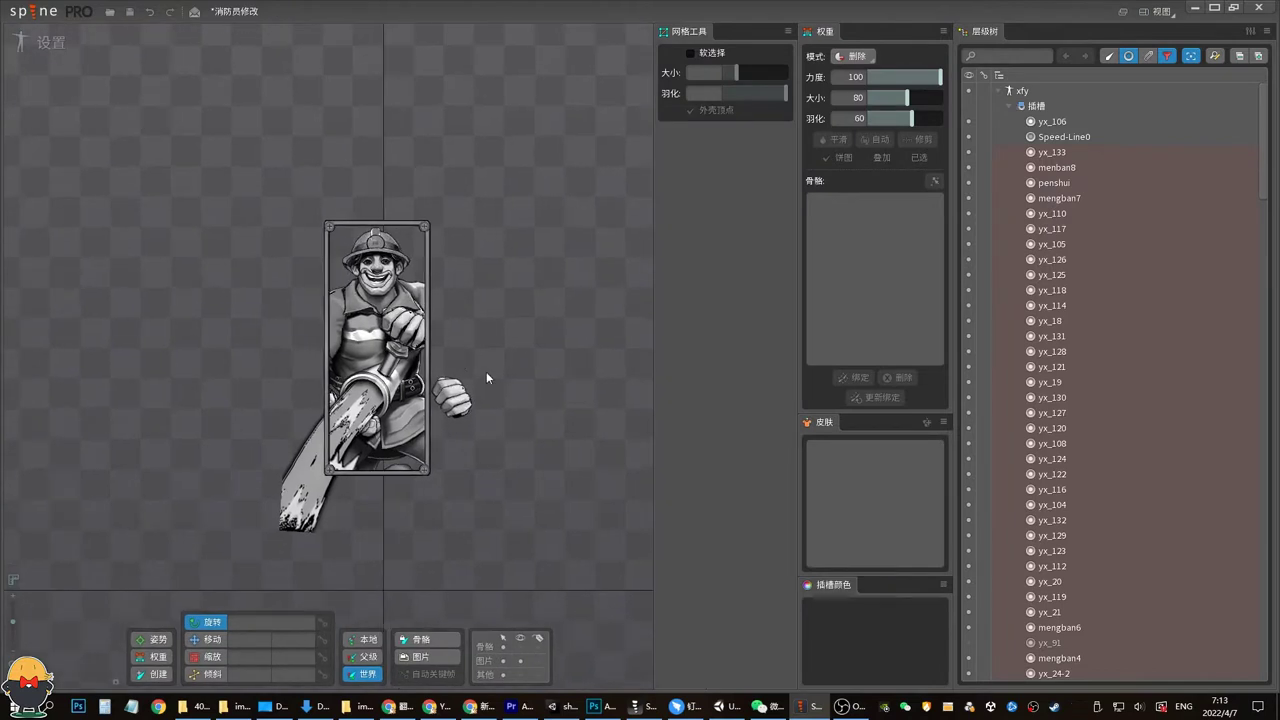
# Select mengban3, toggle its visibility to check the chainsaw mask, then return to 动画 mode
pyautogui.moveTo(487, 377); pyautogui.dragTo(545, 350)
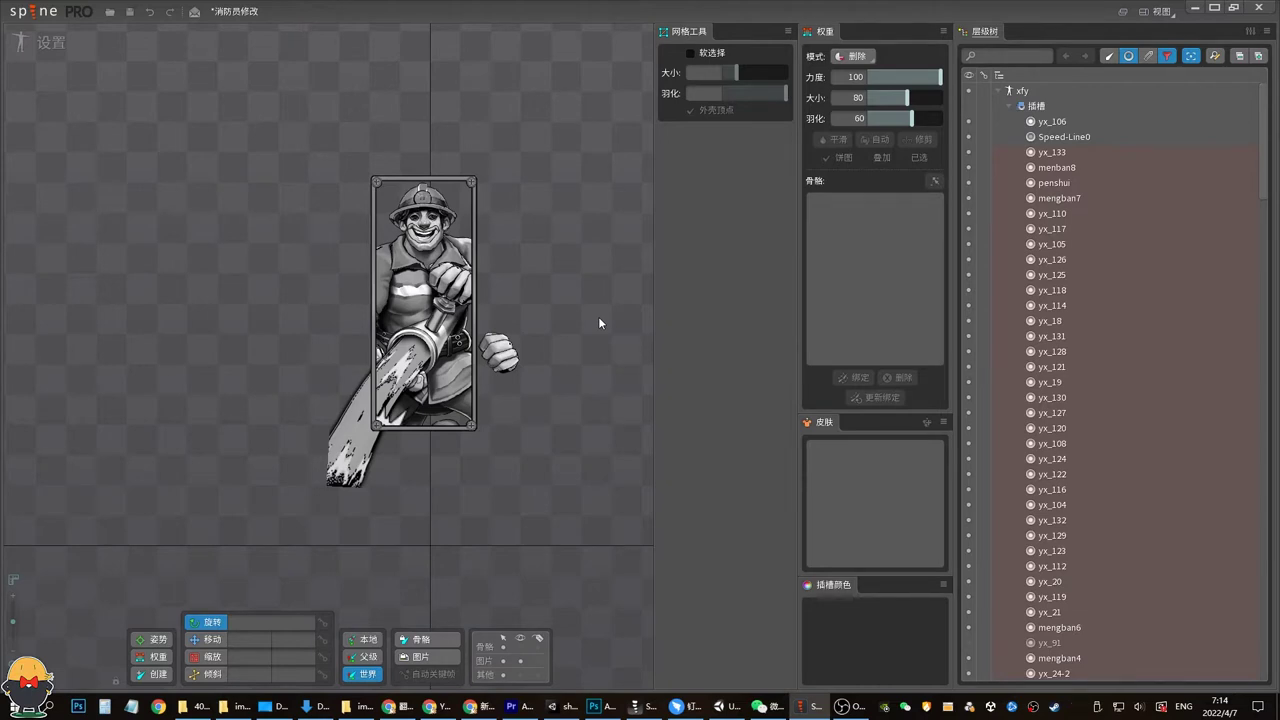
pyautogui.moveTo(1263, 141); pyautogui.dragTo(1263, 192)
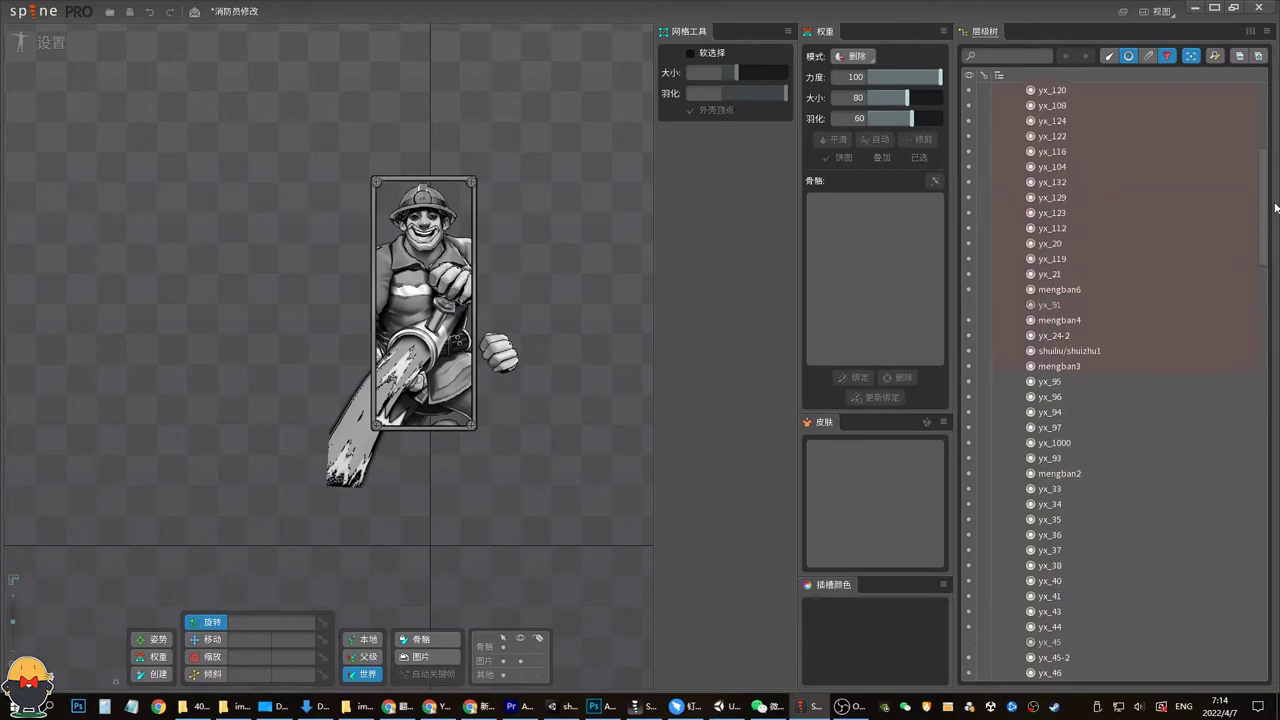
pyautogui.click(1065, 366)
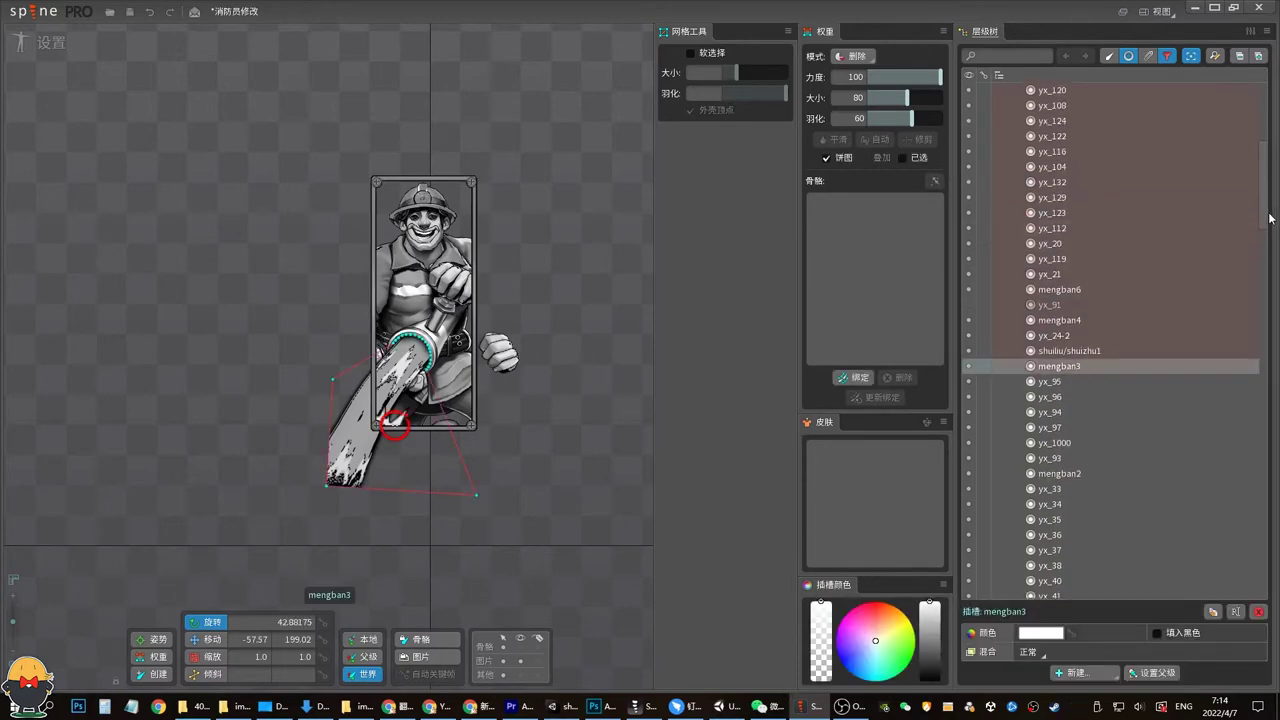
pyautogui.moveTo(1264, 215); pyautogui.dragTo(1263, 193)
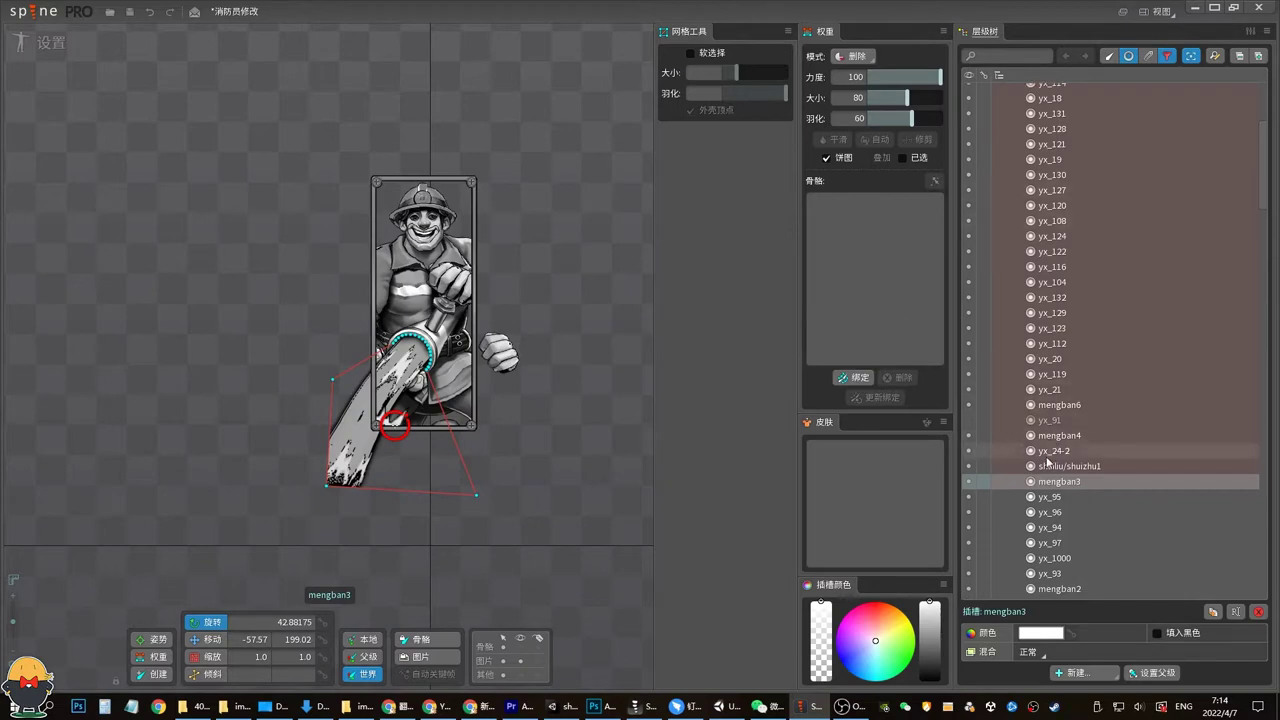
pyautogui.moveTo(1060, 481)
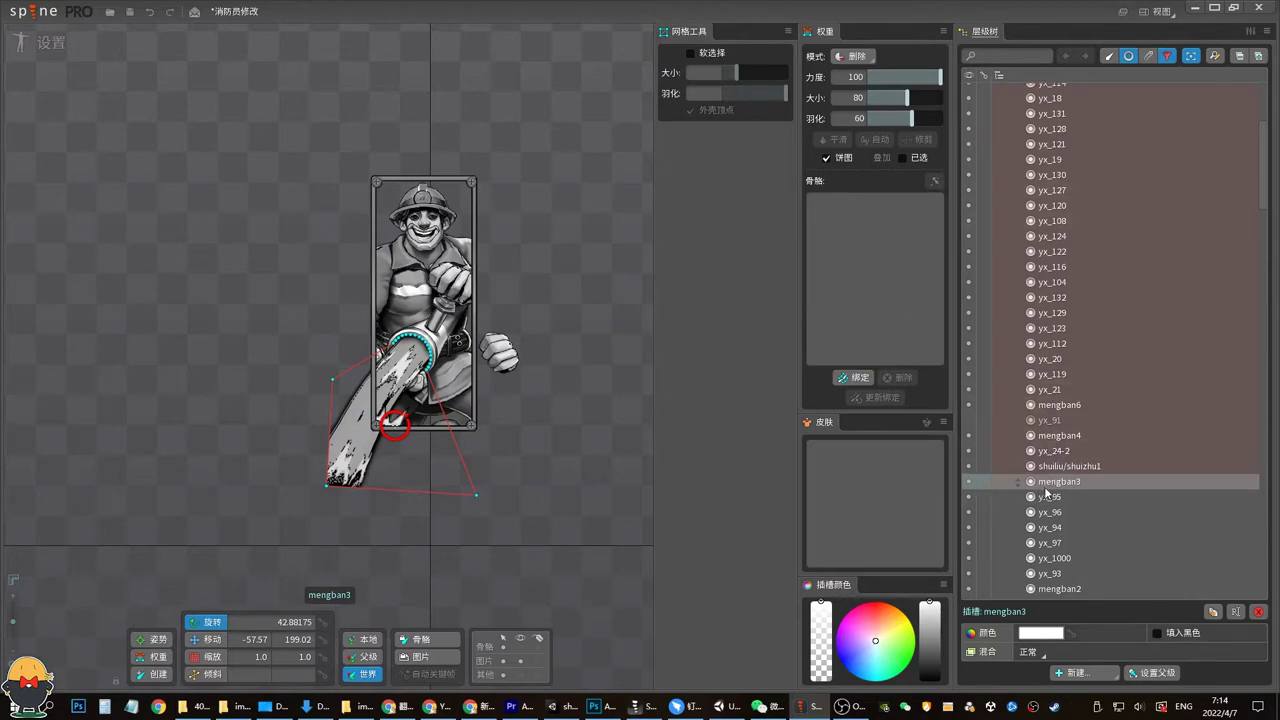
pyautogui.click(968, 482)
pyautogui.click(968, 482)
pyautogui.click(968, 484)
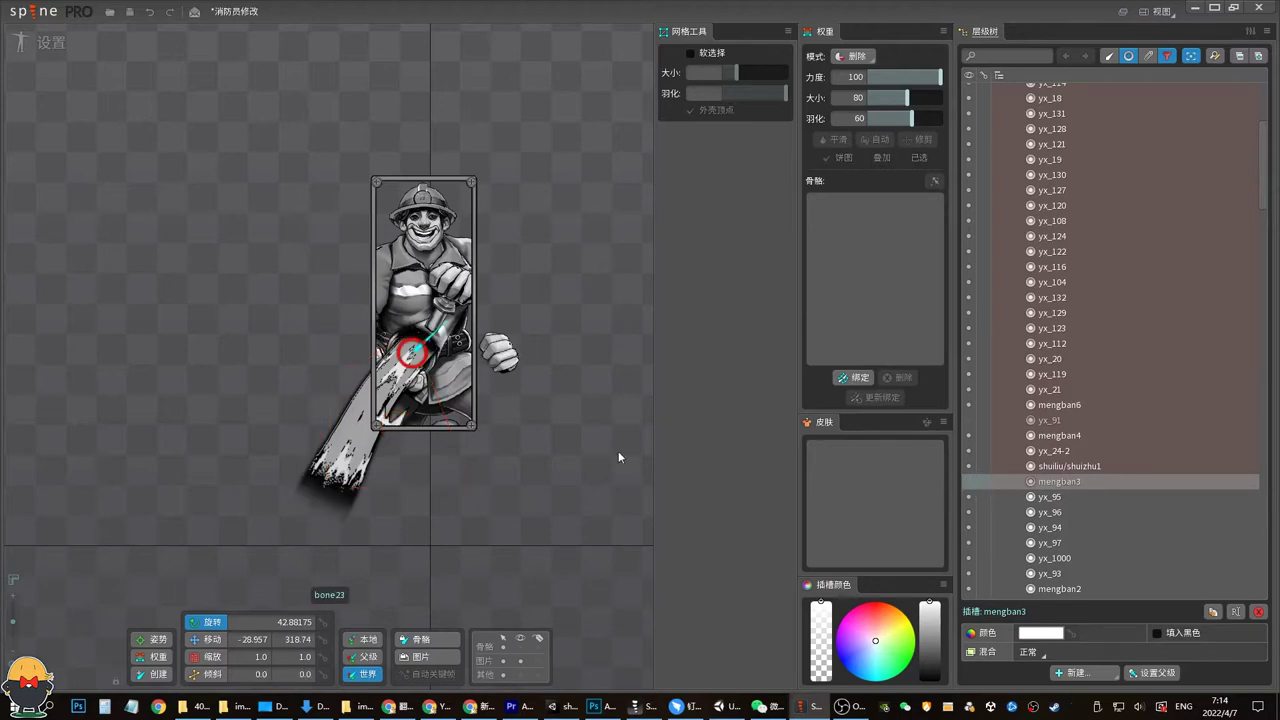
pyautogui.click(80, 44)
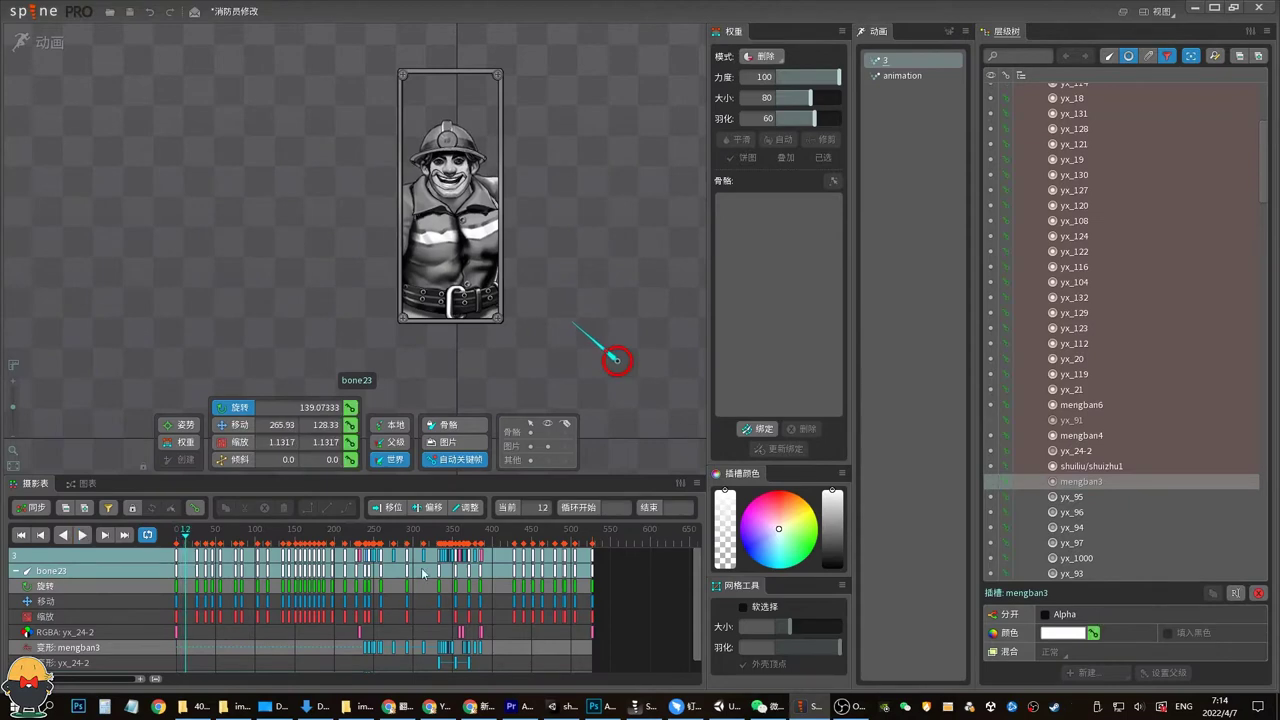
# Scrub to frame 339, return to setup mode and hide the mengban mask
pyautogui.click(456, 537)
pyautogui.moveTo(456, 537); pyautogui.dragTo(443, 537)
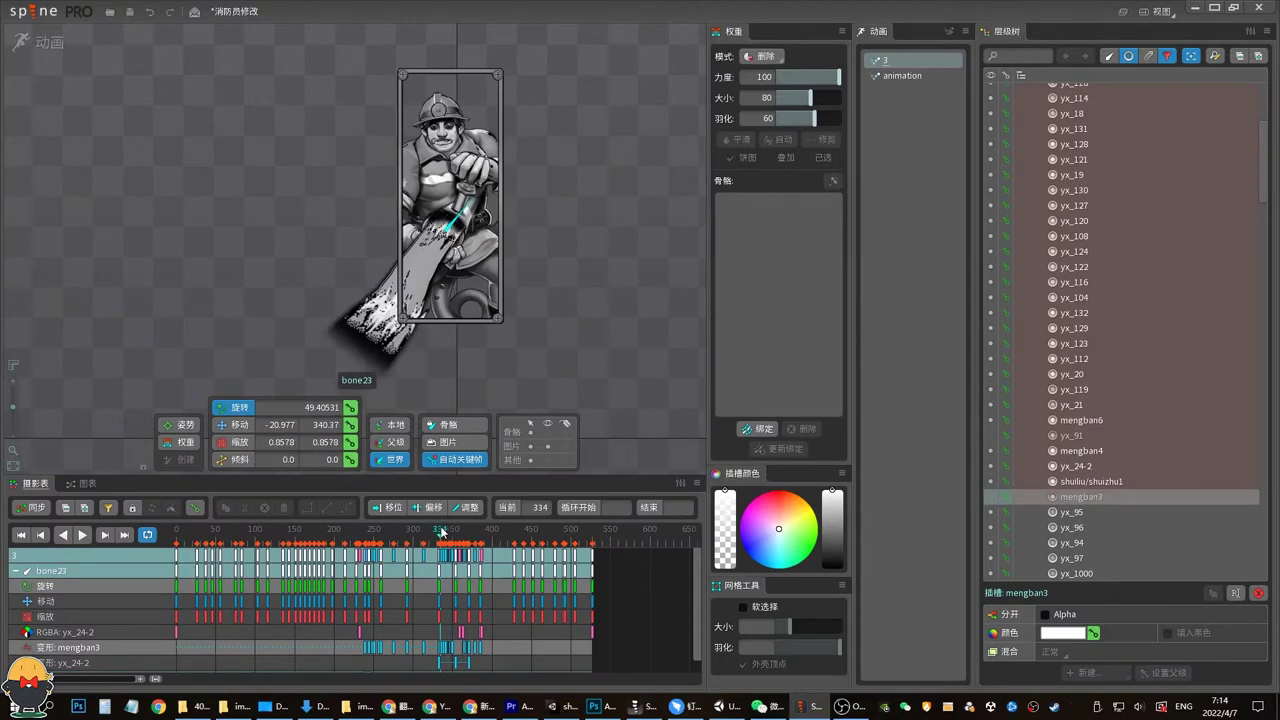
pyautogui.click(35, 42)
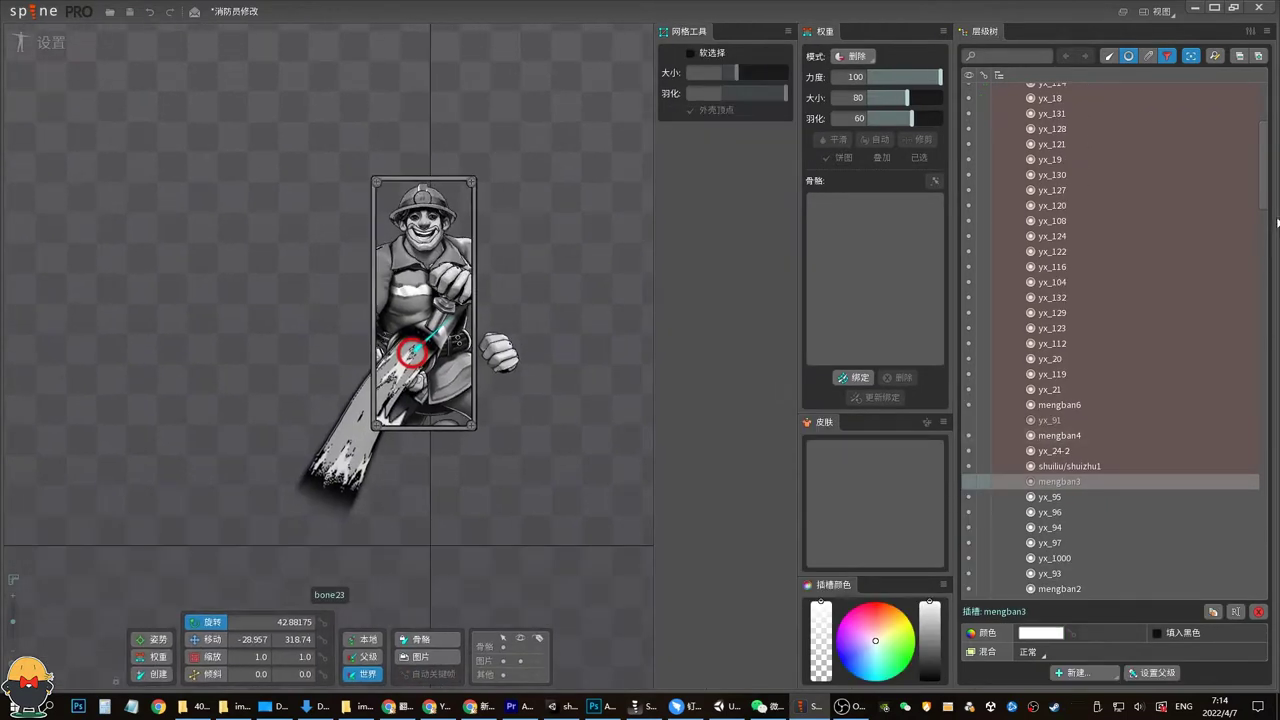
pyautogui.moveTo(1265, 198); pyautogui.dragTo(1265, 490)
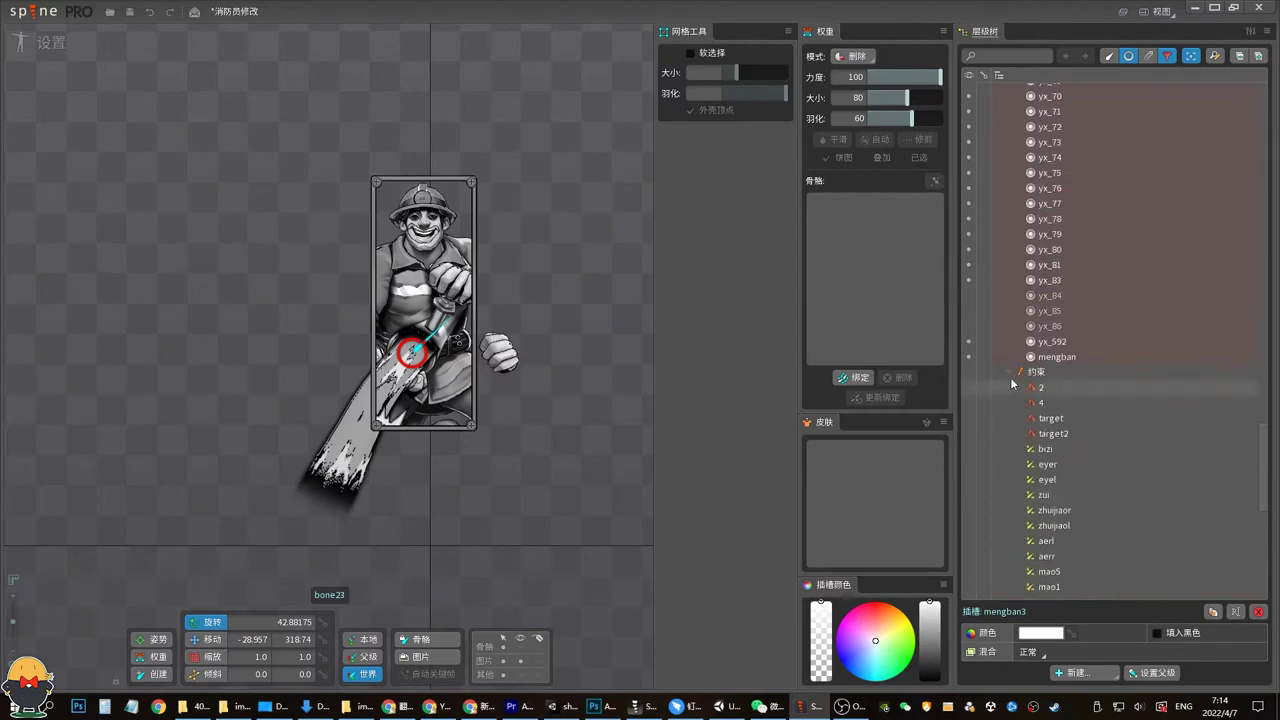
pyautogui.click(968, 356)
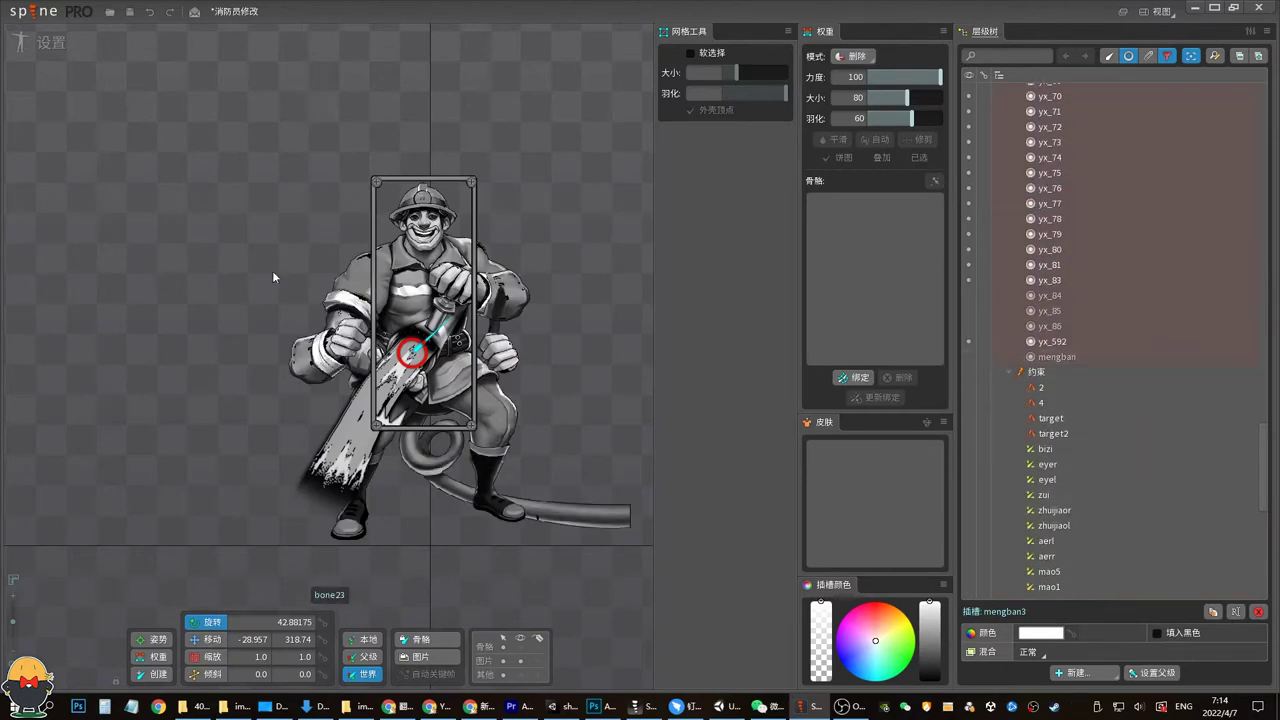
# Back in animation mode, scrub animation 3 to frame 199, then add animation 4
pyautogui.click(56, 49)
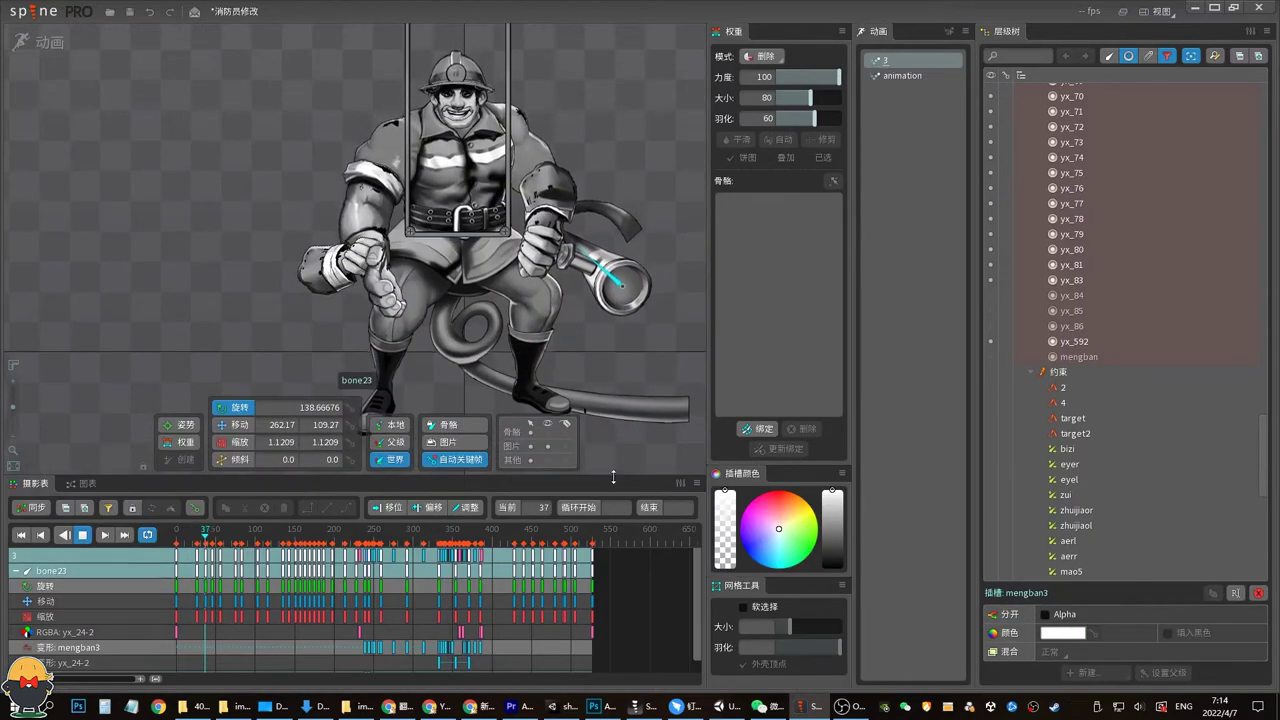
pyautogui.moveTo(613, 477); pyautogui.dragTo(613, 511)
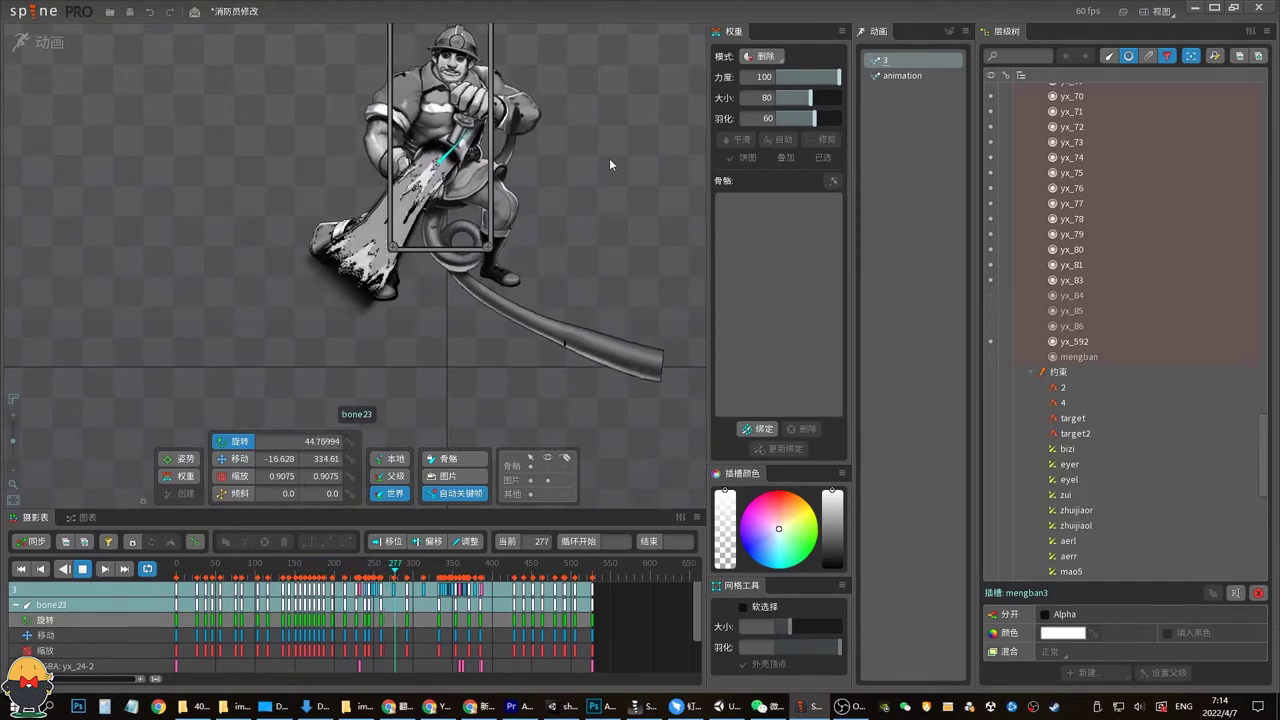
pyautogui.click(262, 574)
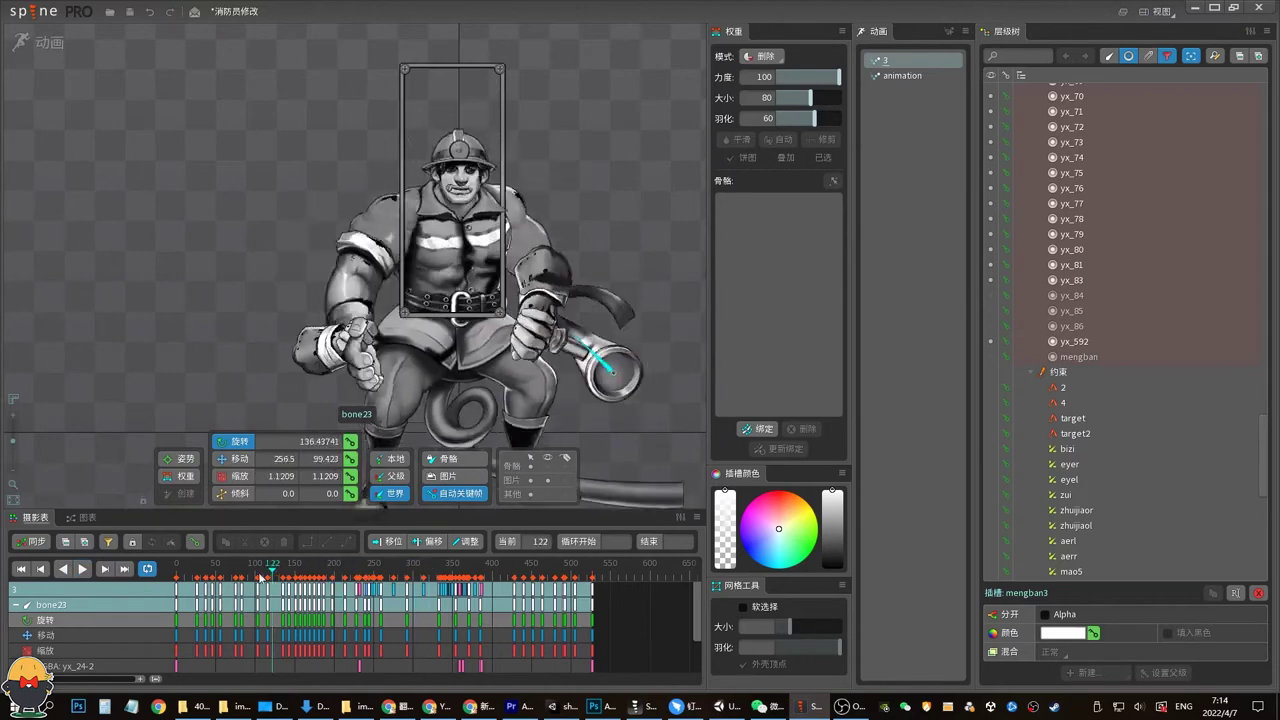
pyautogui.moveTo(259, 577); pyautogui.dragTo(333, 577)
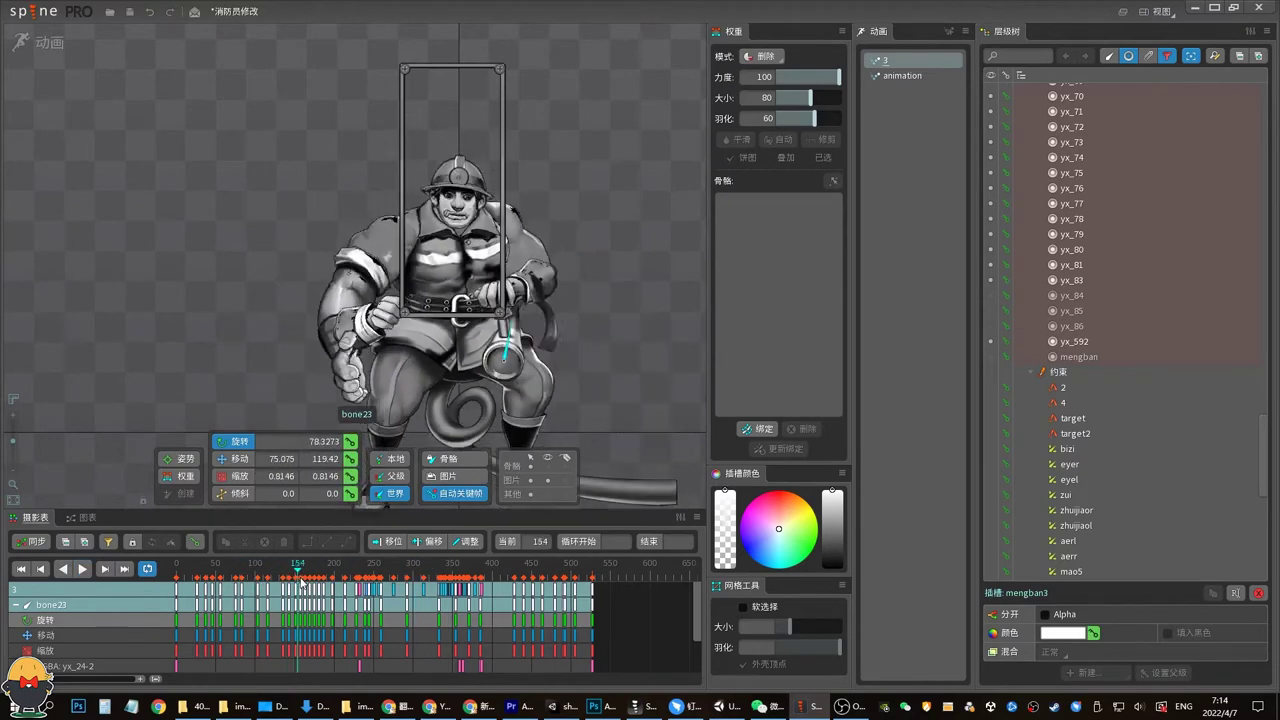
pyautogui.click(900, 77)
pyautogui.click(893, 63)
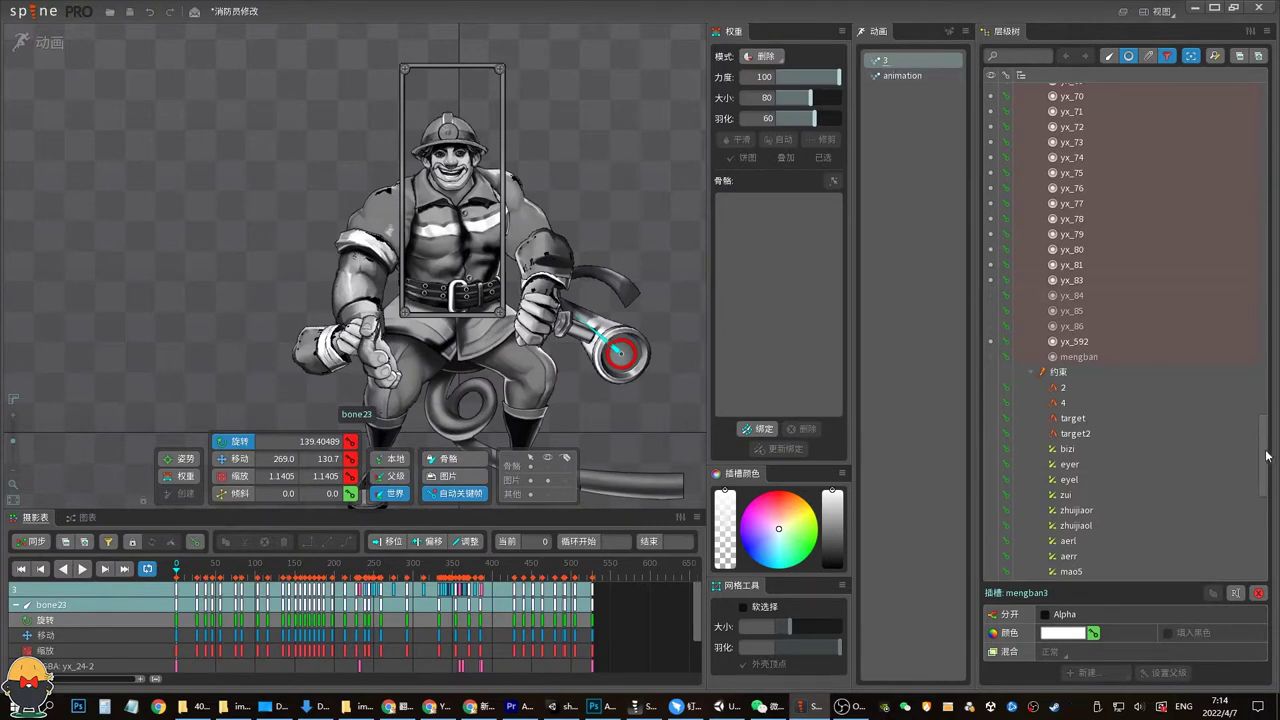
pyautogui.moveTo(1267, 456); pyautogui.dragTo(1267, 563)
pyautogui.hotkey('ctrl', 'z')
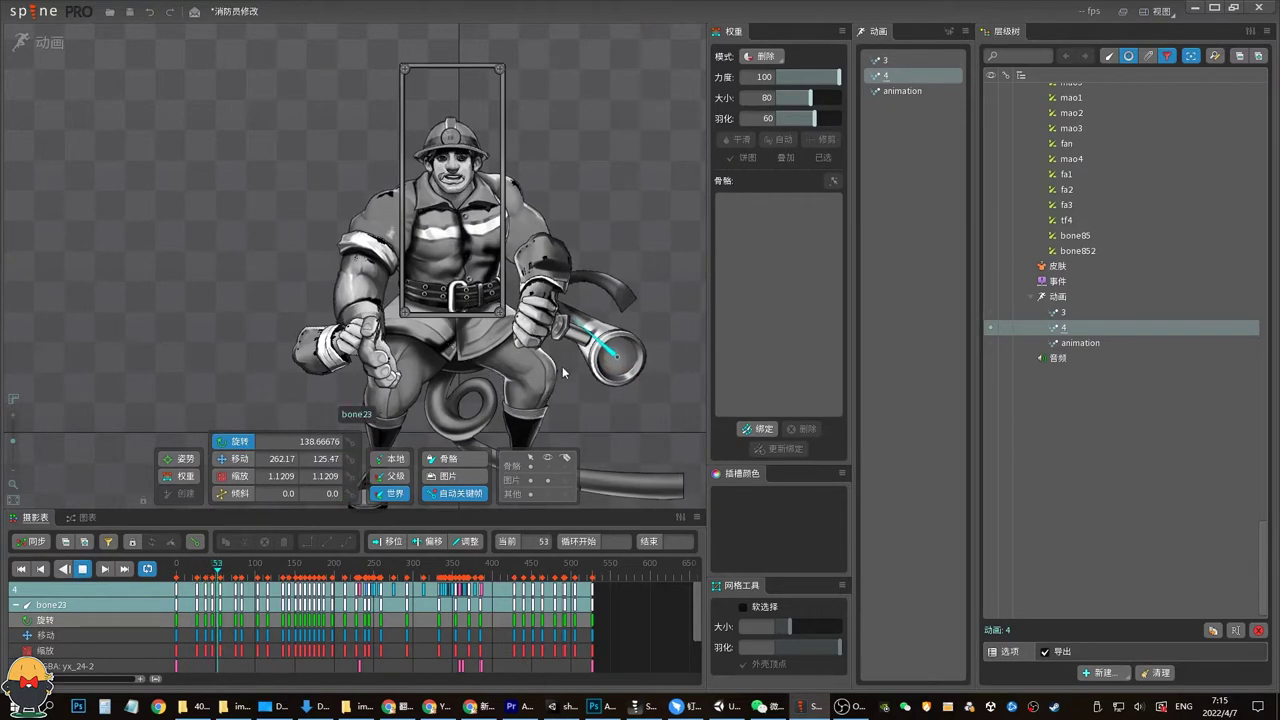
# Show bones, hide image outlines, preview animation 4 to frame 144 and select bone133
pyautogui.click(546, 480)
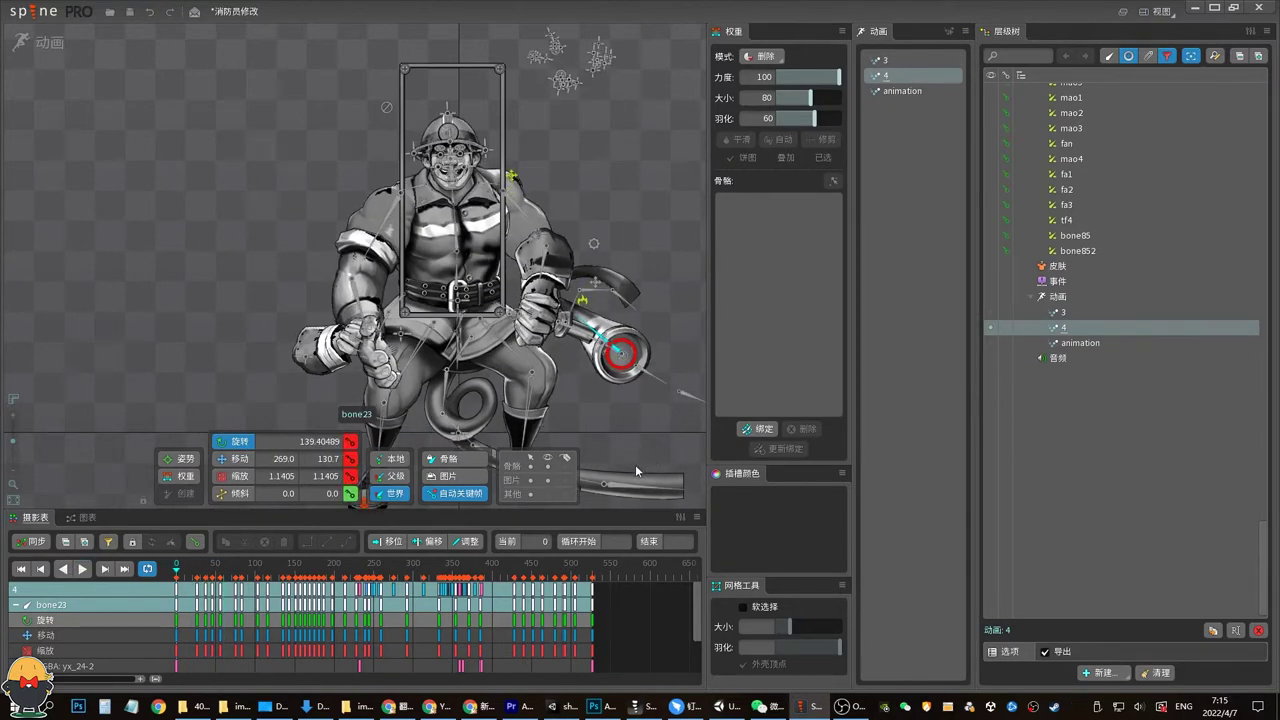
pyautogui.click(547, 480)
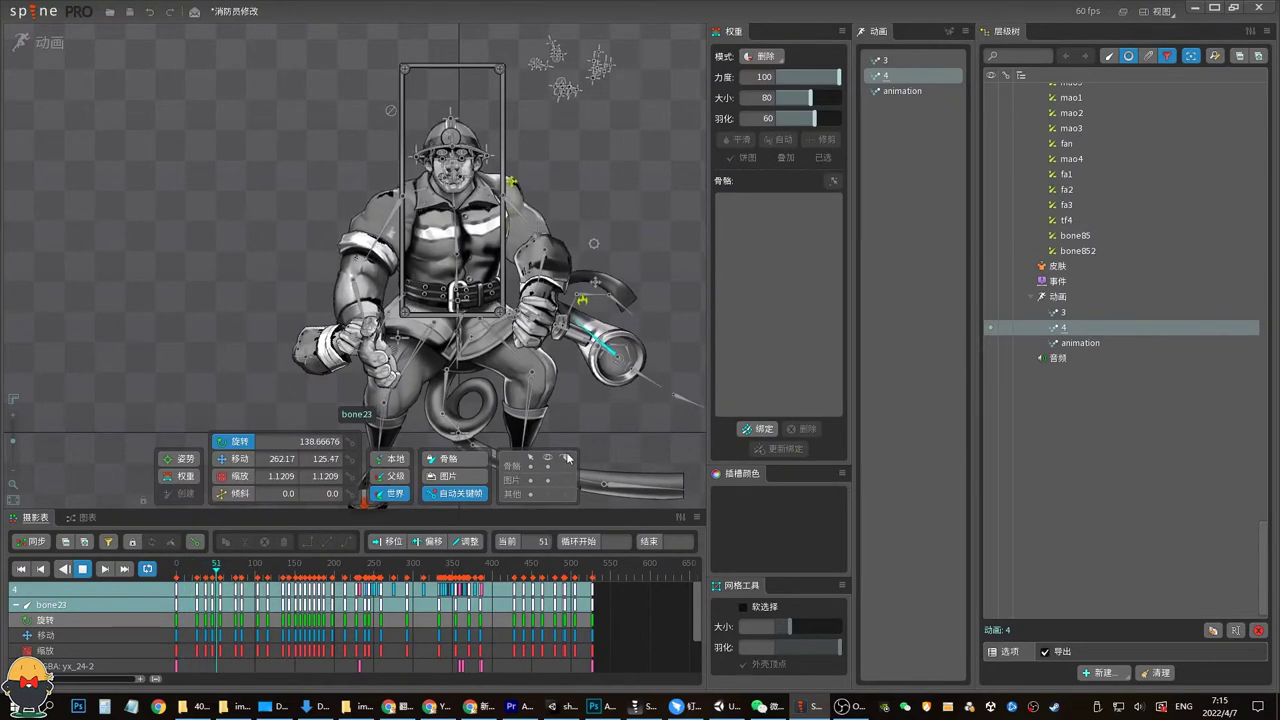
pyautogui.press('k')
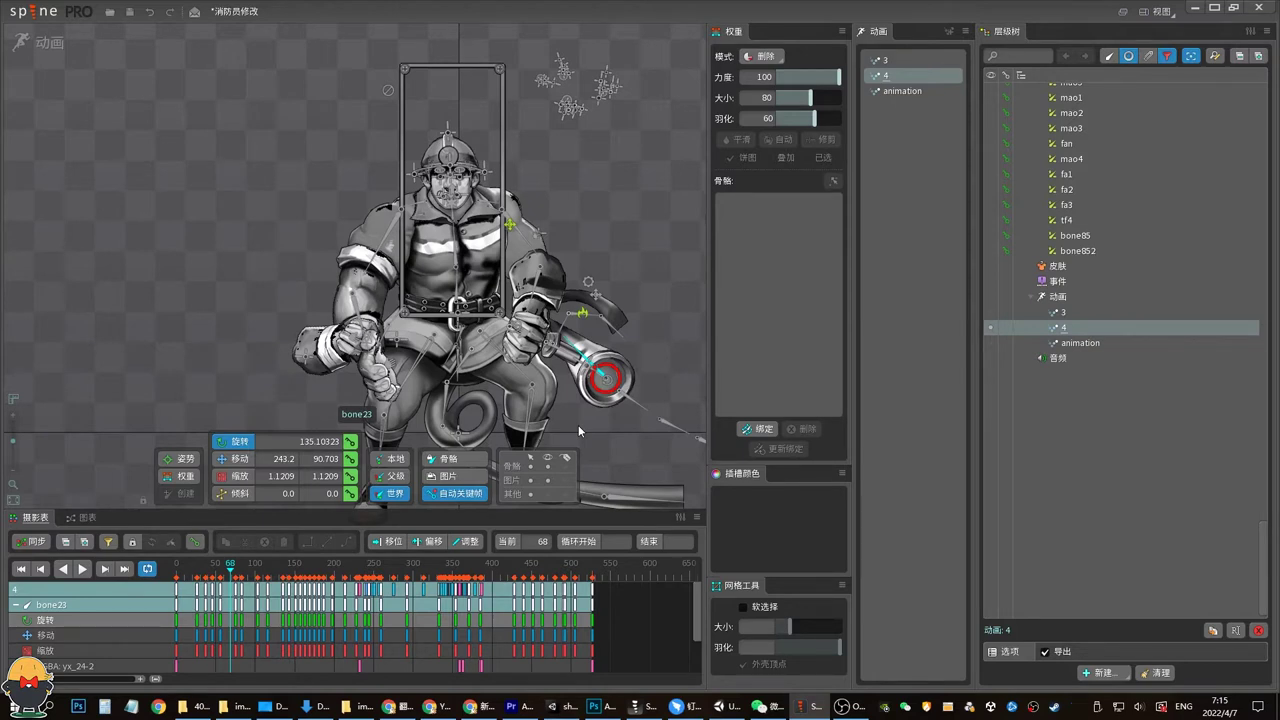
pyautogui.press('space')
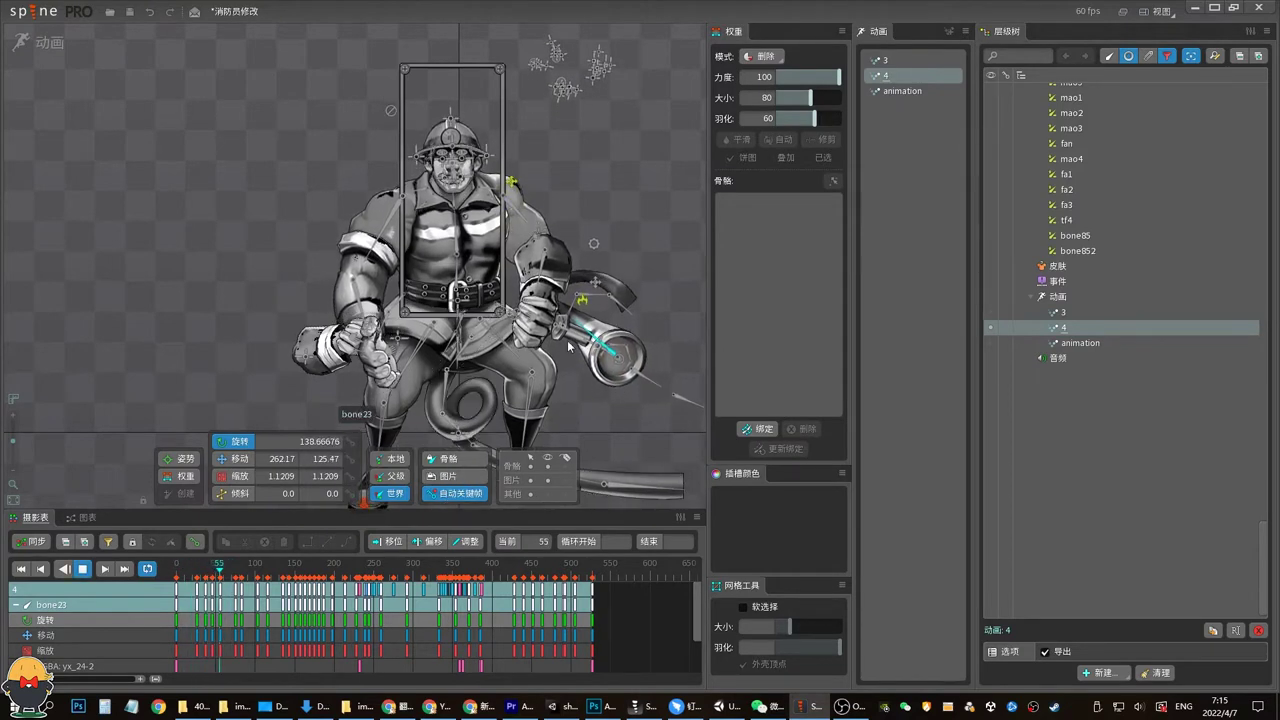
pyautogui.moveTo(334, 563)
pyautogui.mouseDown()
pyautogui.moveTo(291, 572)
pyautogui.moveTo(507, 574)
pyautogui.mouseUp()
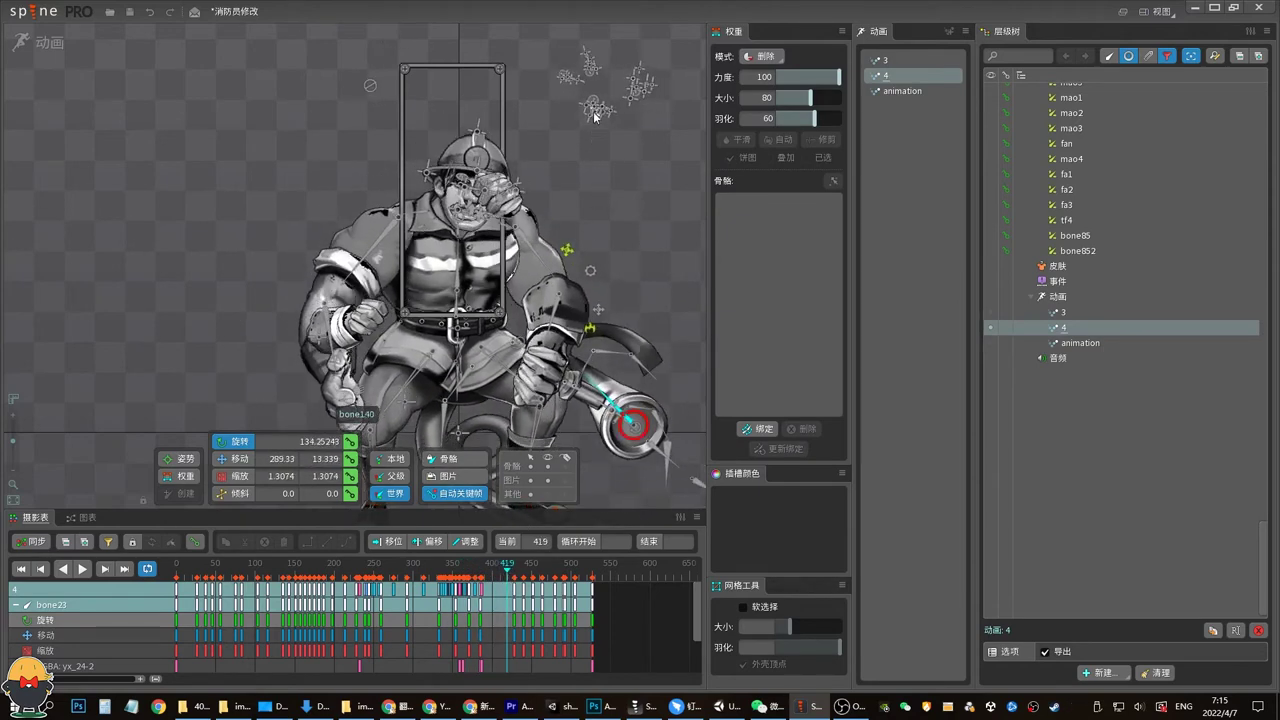
pyautogui.click(593, 102)
# In setup mode, select bone133 and its yx_20 mesh in the hierarchy tree
pyautogui.click(1128, 60)
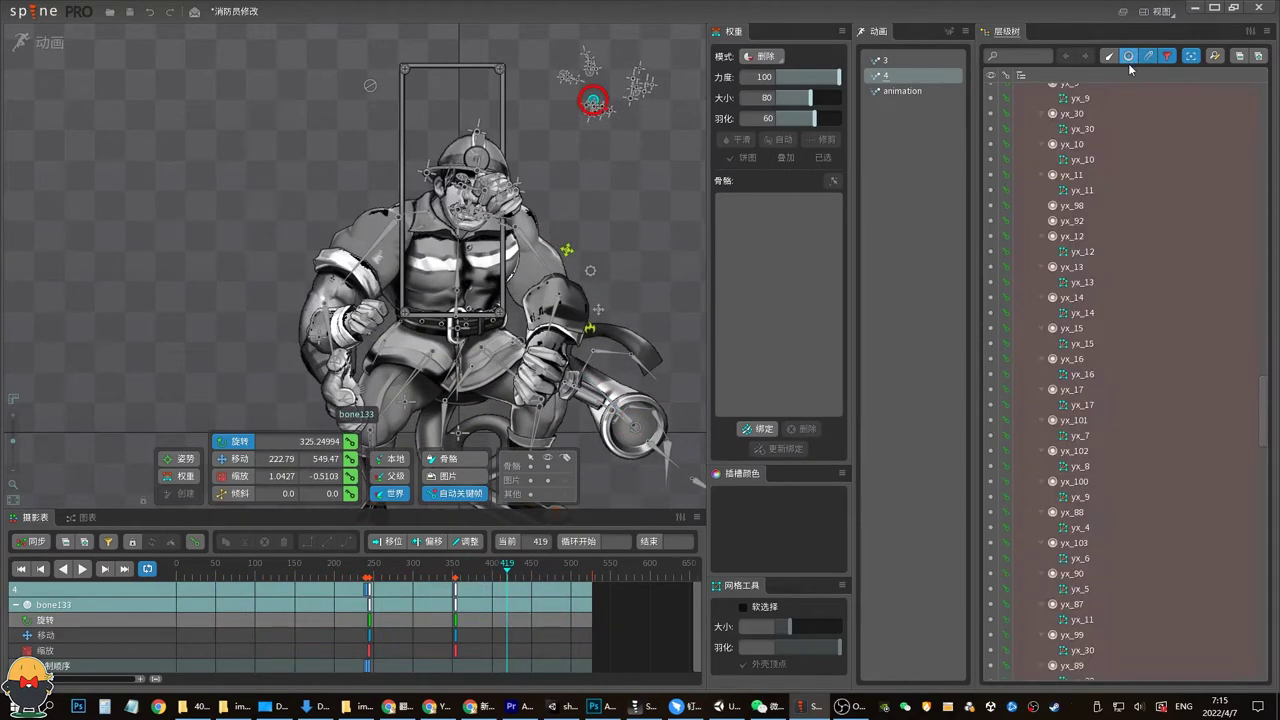
pyautogui.click(1129, 57)
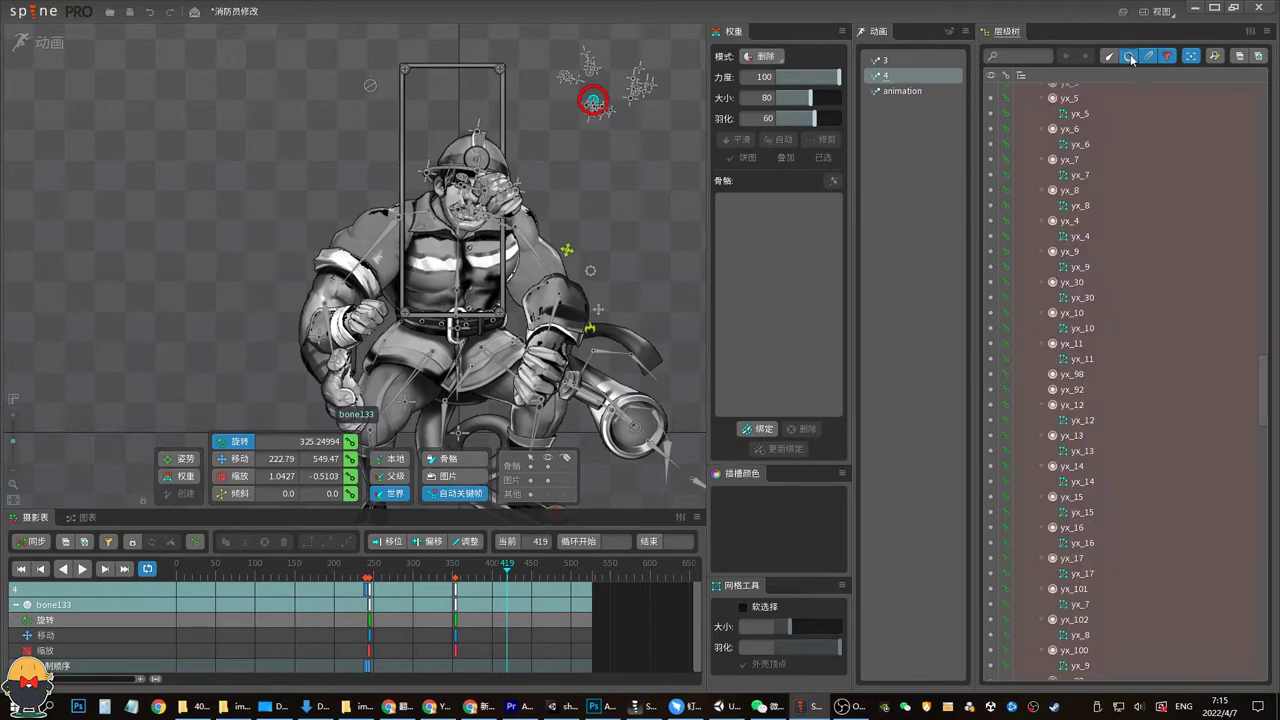
pyautogui.click(1129, 56)
pyautogui.click(48, 42)
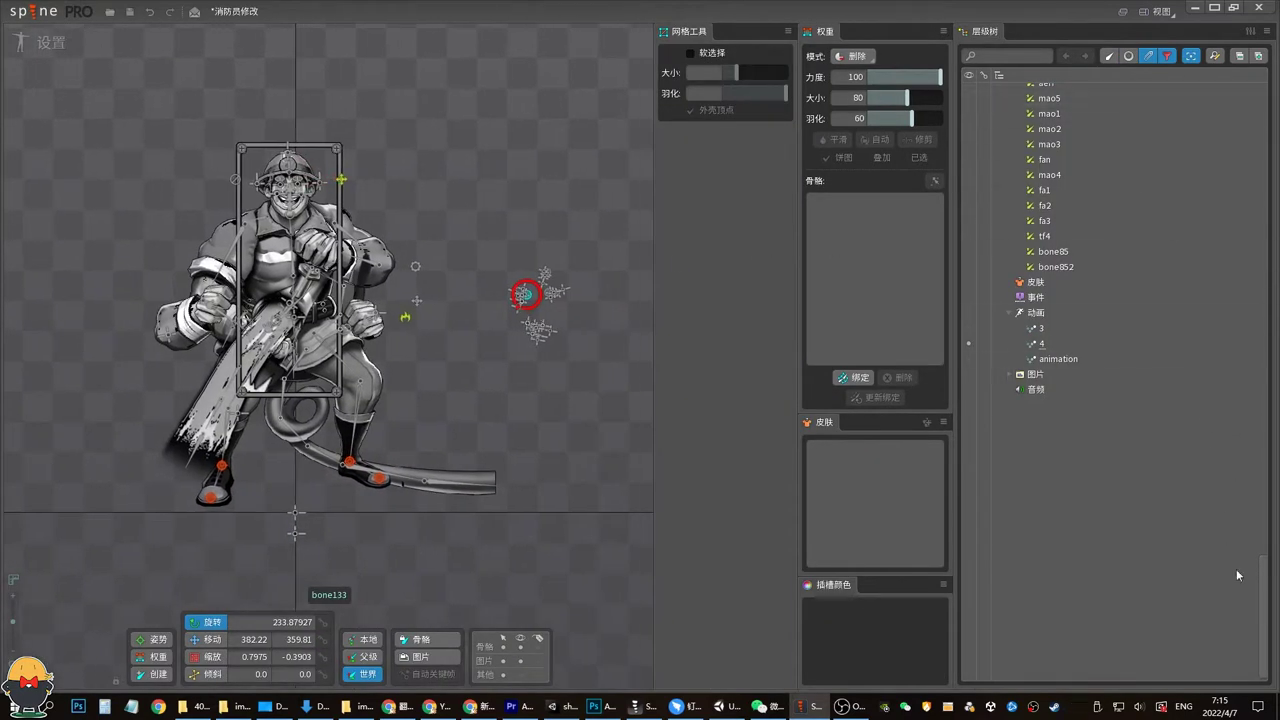
pyautogui.click(1169, 60)
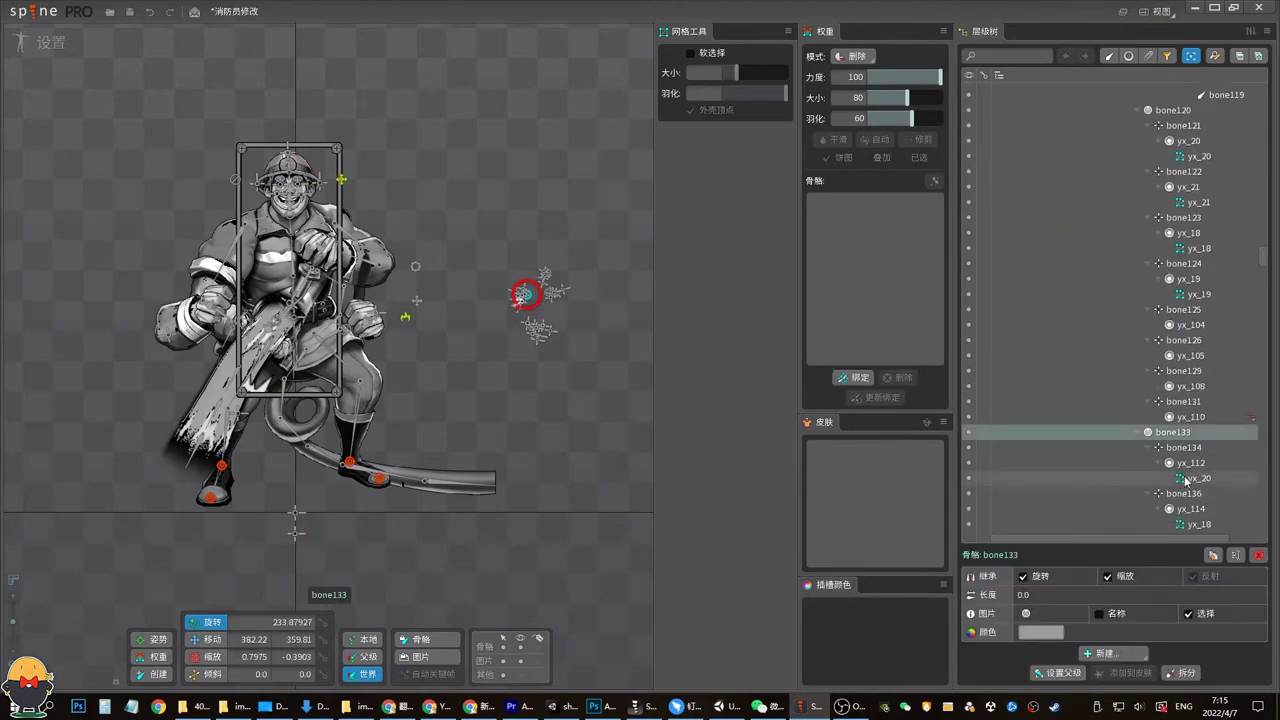
pyautogui.click(1199, 478)
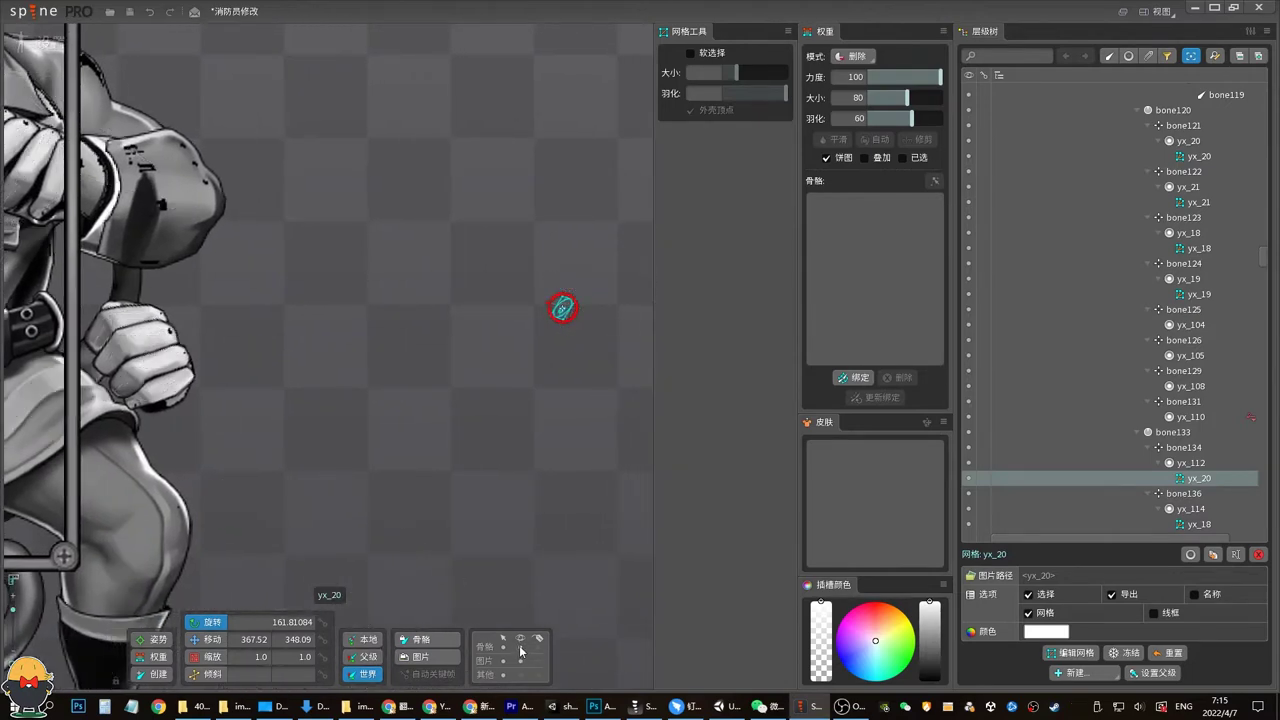
pyautogui.scroll(-5, 169, 355)
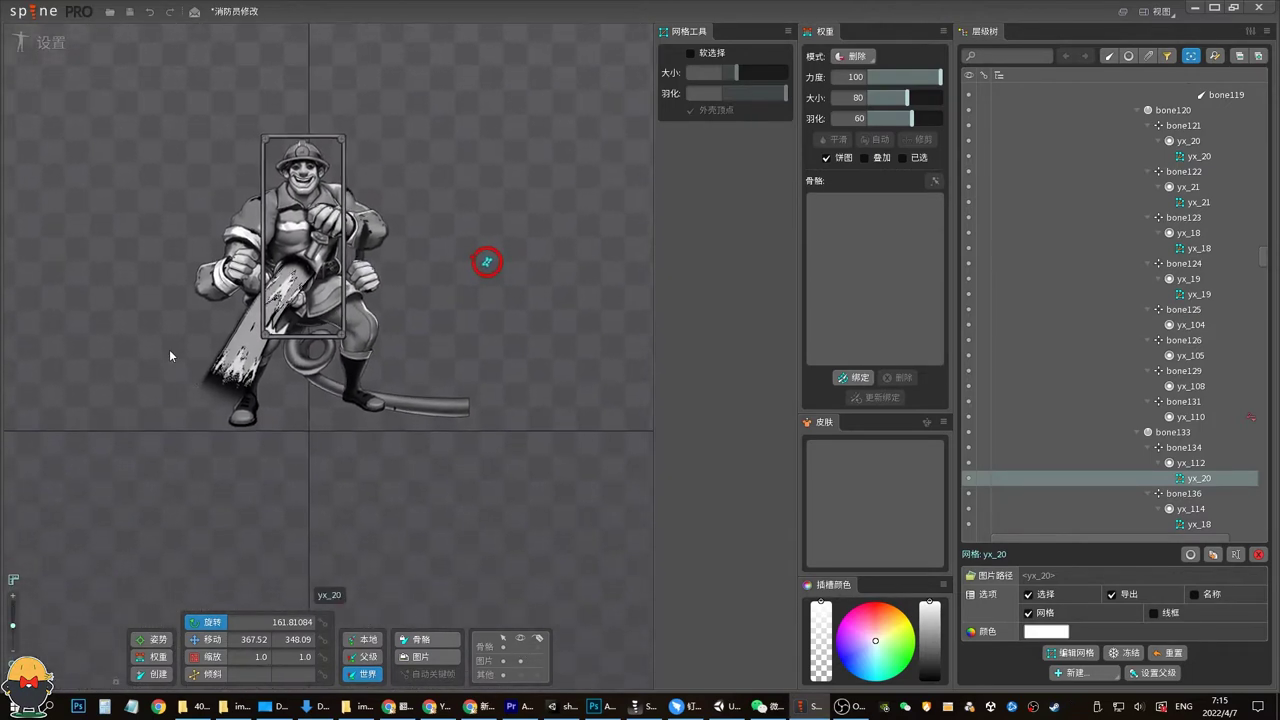
# Return to animation mode, scrub animation 4 to frame 306 and zoom onto the face
pyautogui.press('Tab')
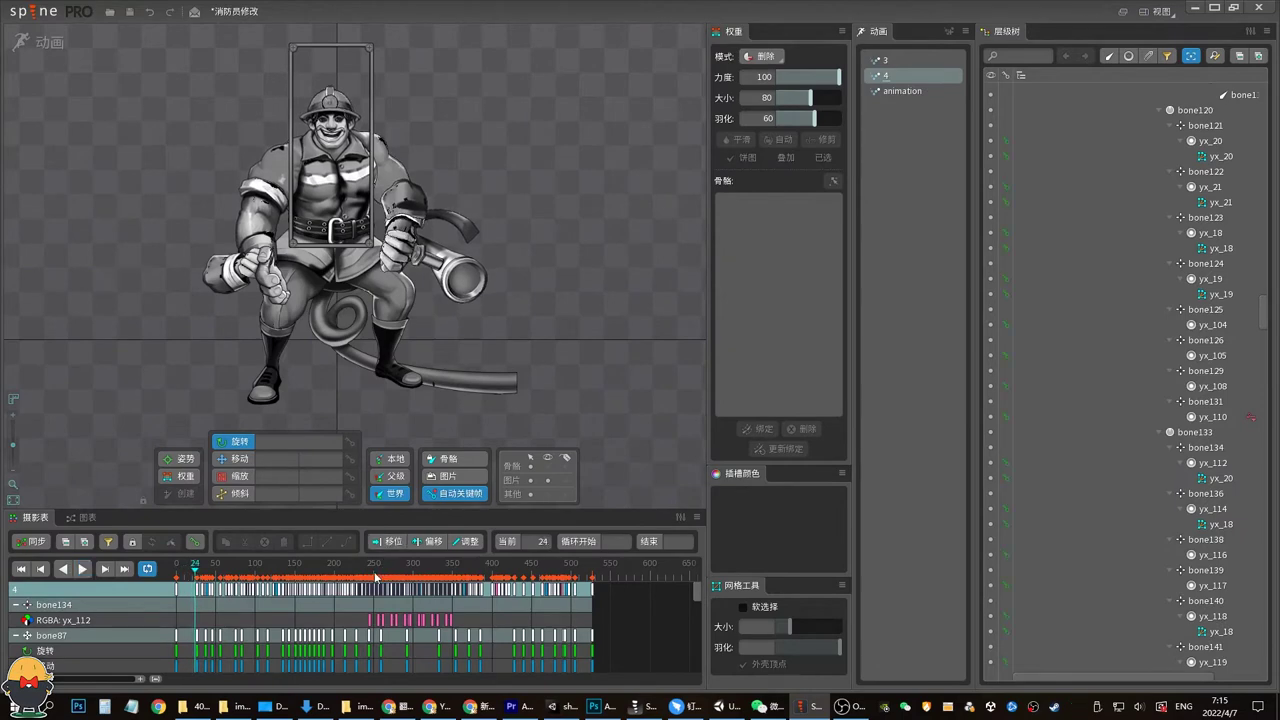
pyautogui.moveTo(377, 578); pyautogui.dragTo(423, 570)
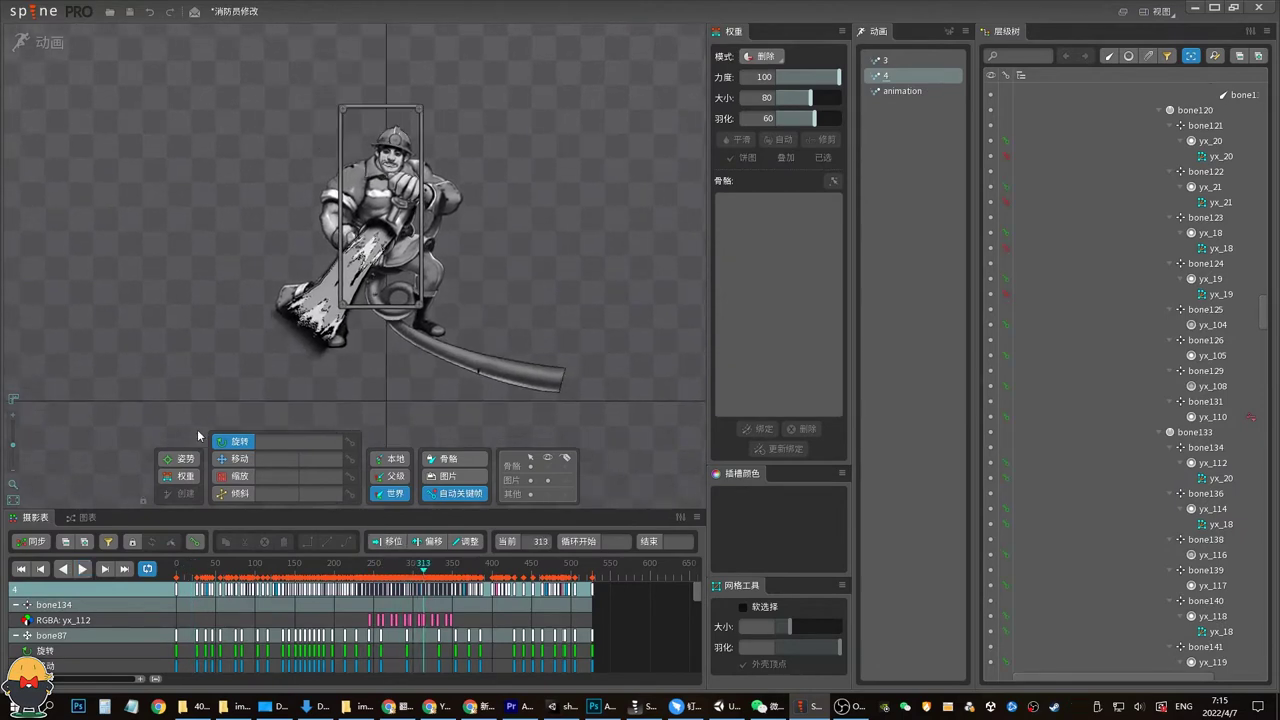
pyautogui.scroll(5, 353, 214)
pyautogui.click(432, 576)
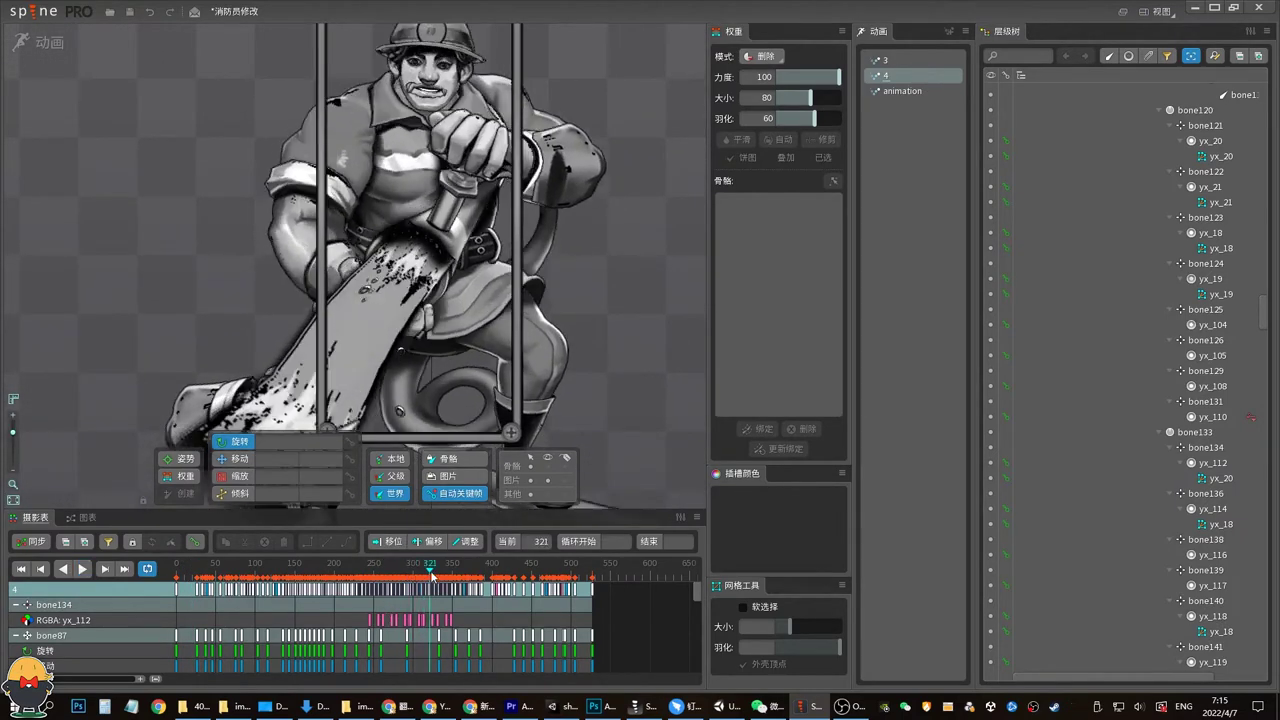
pyautogui.moveTo(432, 576); pyautogui.dragTo(418, 573)
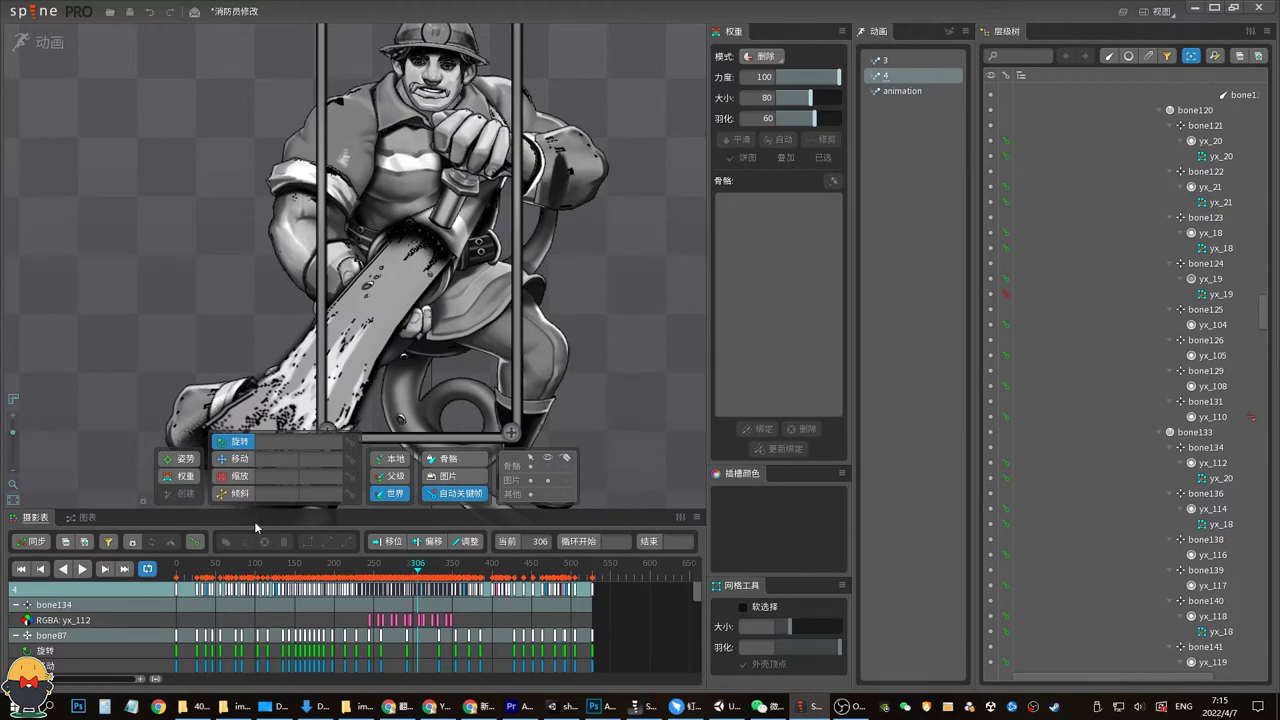
pyautogui.moveTo(13, 433); pyautogui.dragTo(13, 428)
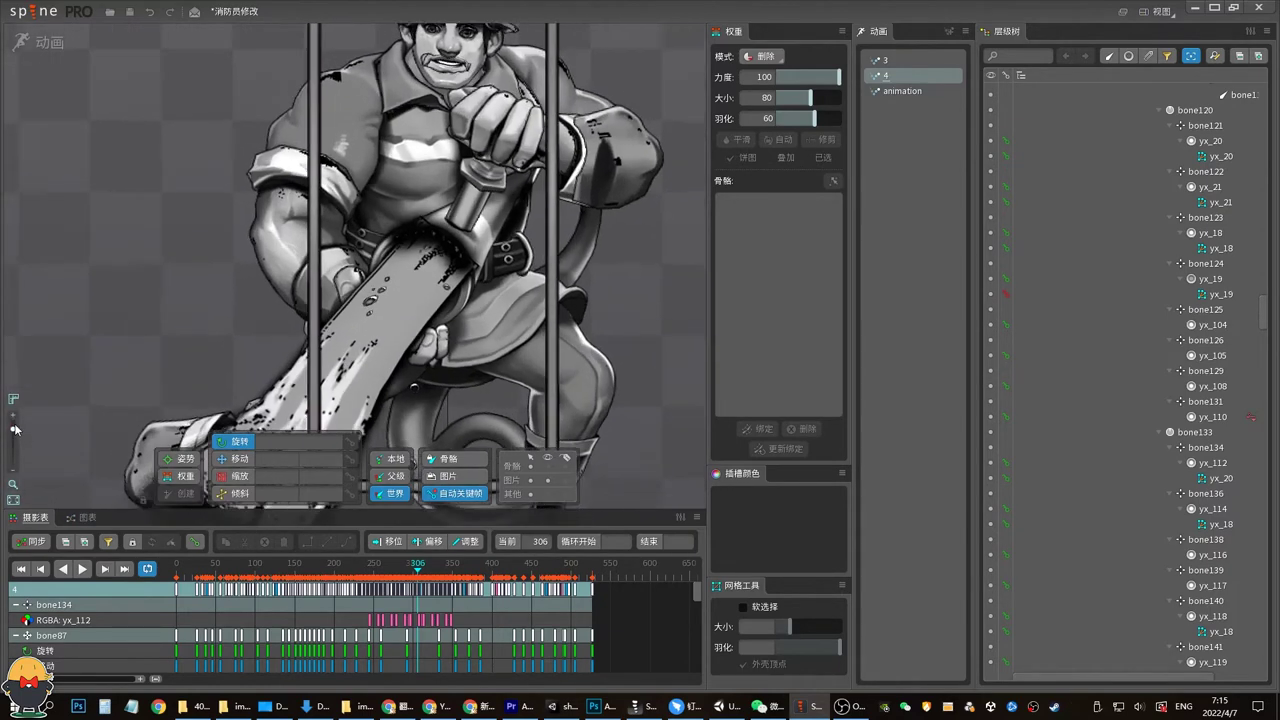
pyautogui.moveTo(438, 78); pyautogui.dragTo(450, 163)
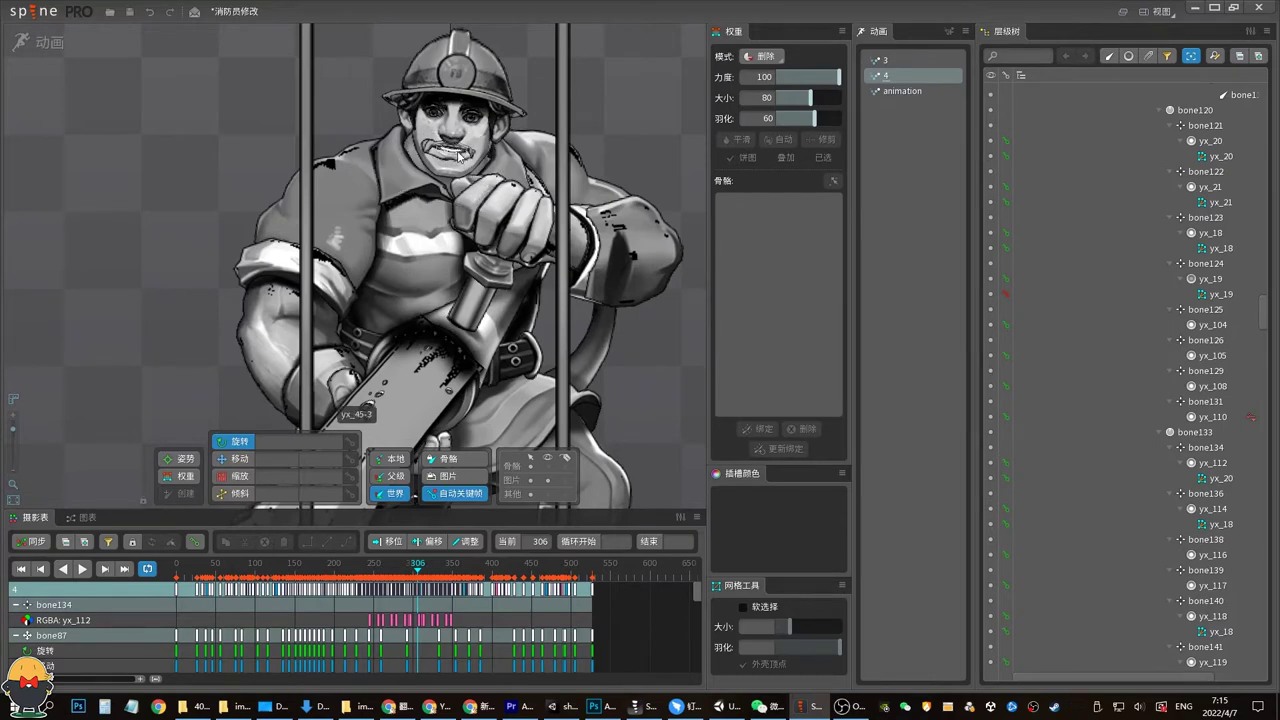
# Select the mouth mesh yx_46 and move the playhead to frame 13
pyautogui.scroll(5, 450, 160)
pyautogui.scroll(3, 440, 152)
pyautogui.click(432, 149)
pyautogui.scroll(-5, 432, 150)
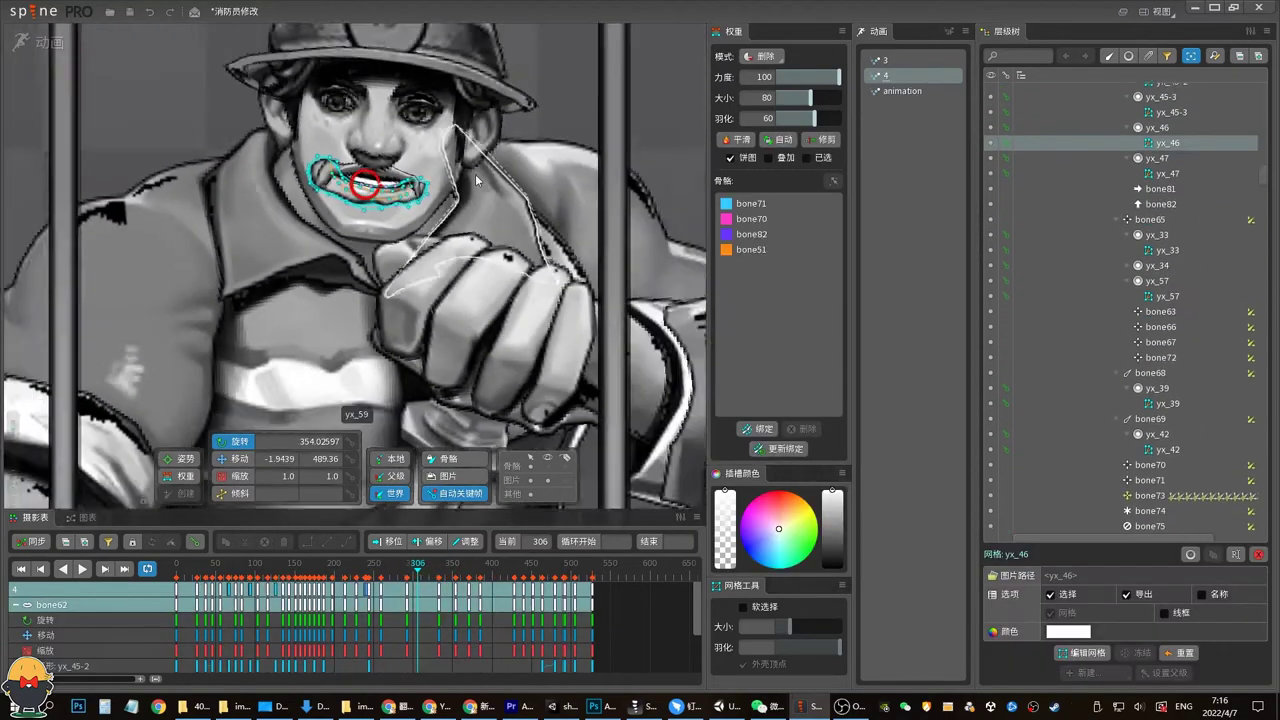
pyautogui.click(187, 564)
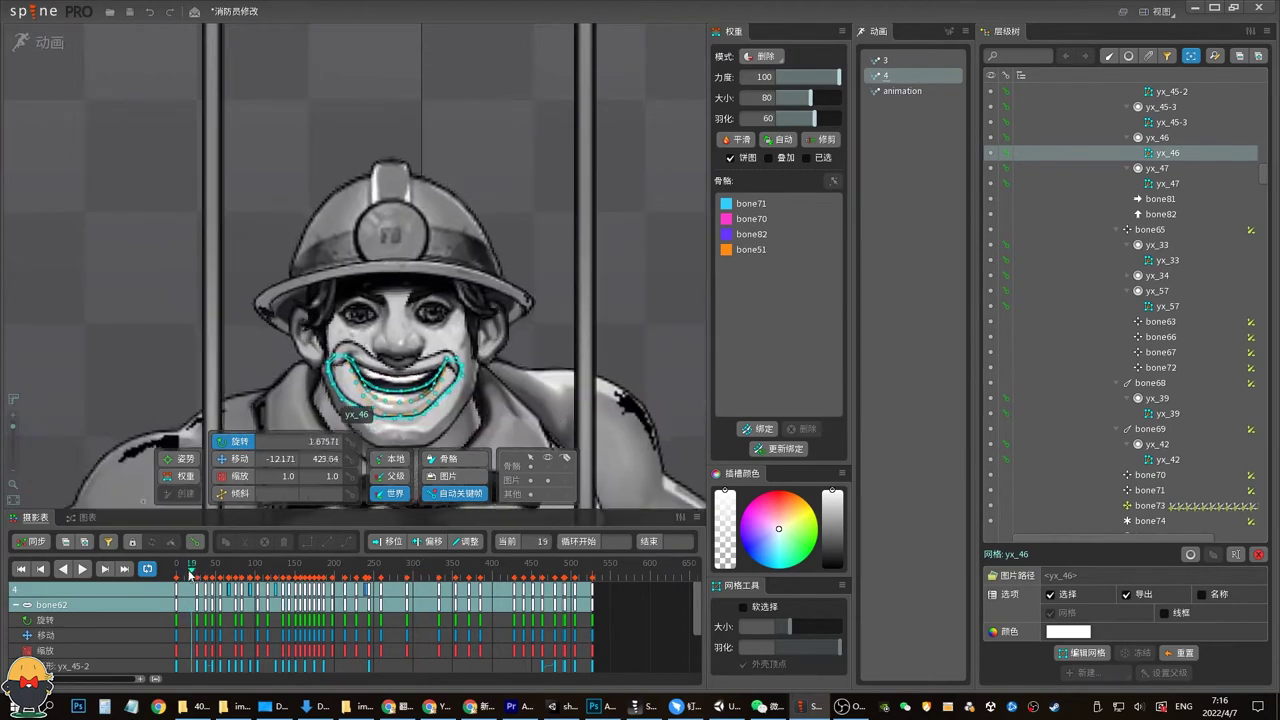
pyautogui.moveTo(345, 706)
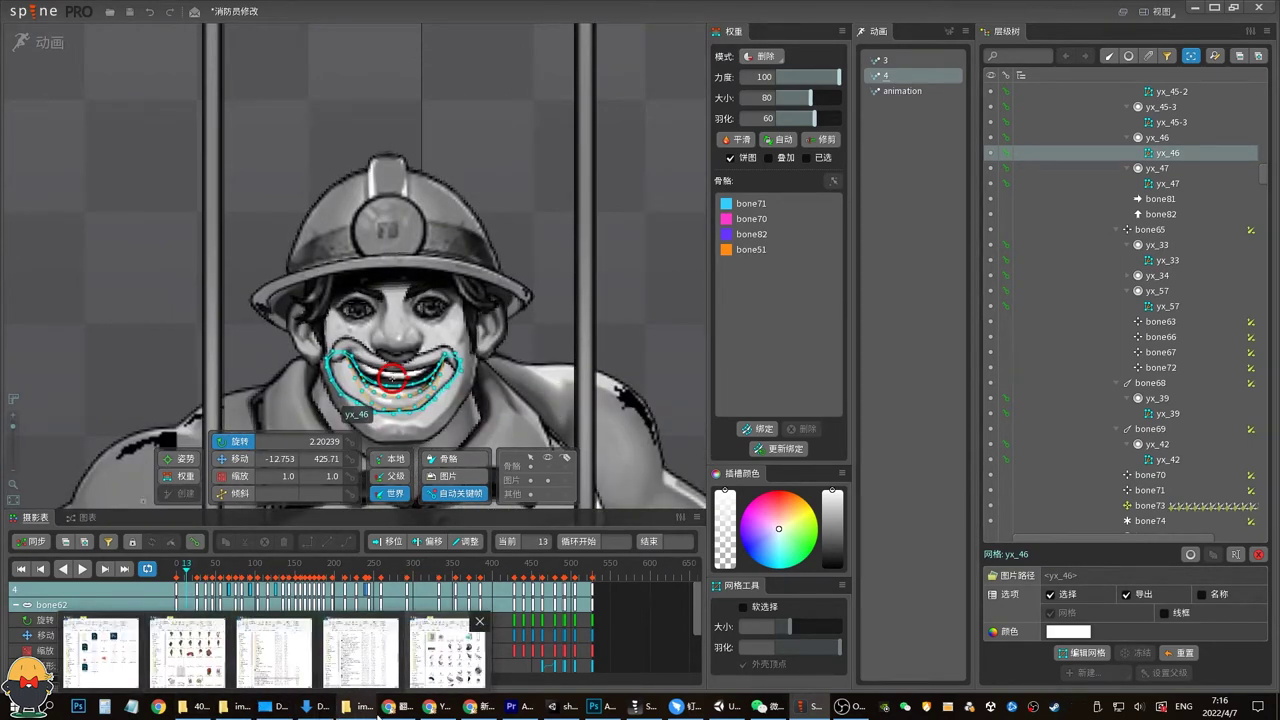
# Browse the shuizhu PNGs in the shuiliu images folder, then return to Spine
pyautogui.click(447, 652)
pyautogui.scroll(-5, 350, 400)
pyautogui.scroll(5, 350, 400)
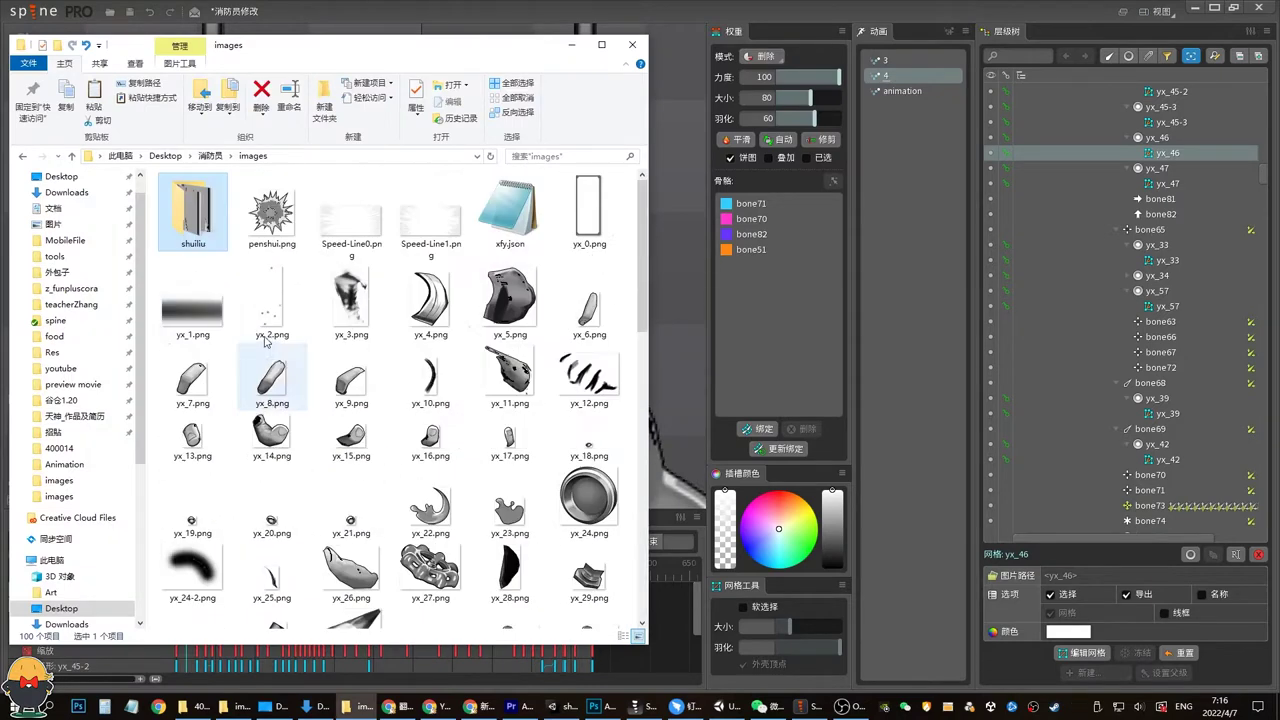
pyautogui.doubleClick(185, 222)
pyautogui.moveTo(220, 323); pyautogui.dragTo(363, 202)
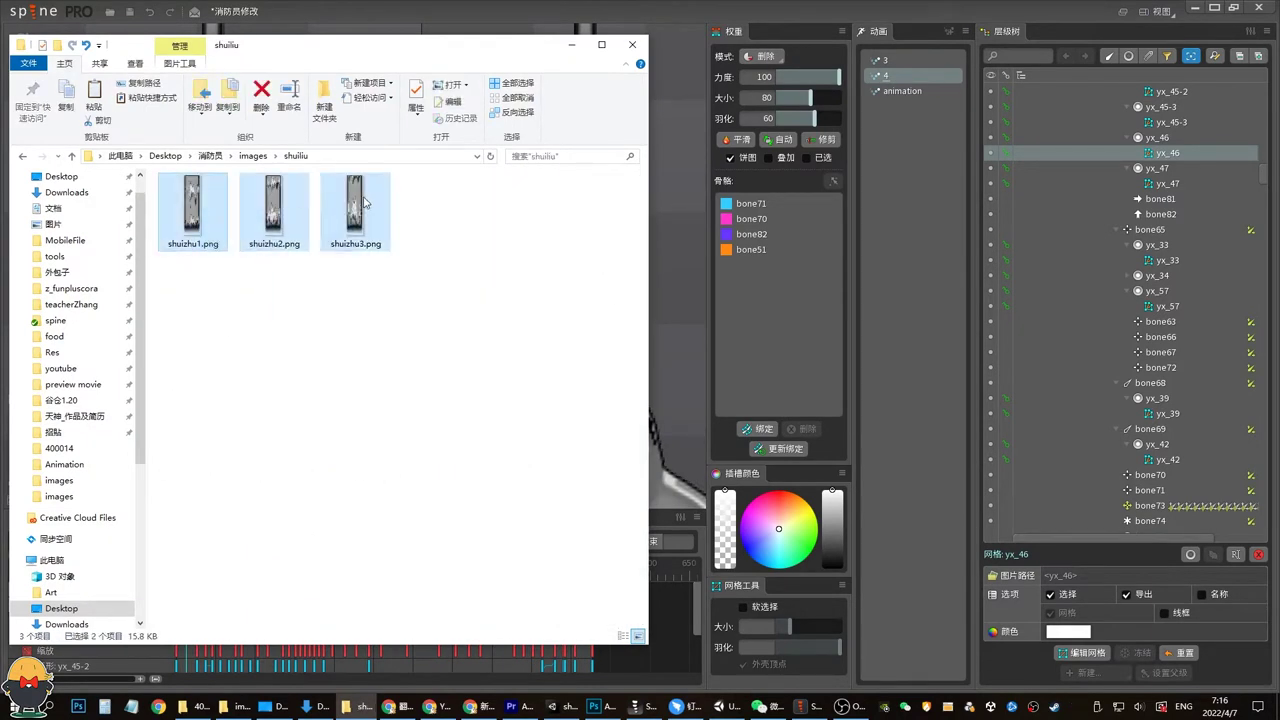
pyautogui.click(313, 326)
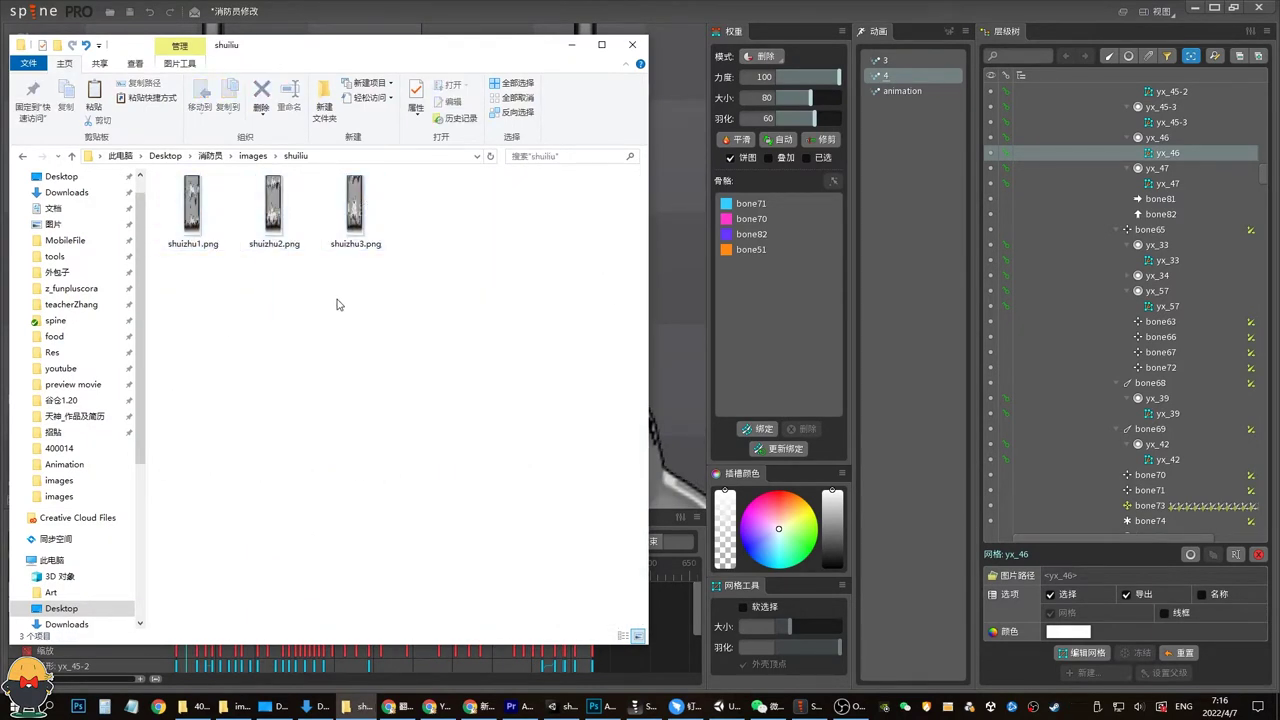
pyautogui.click(470, 8)
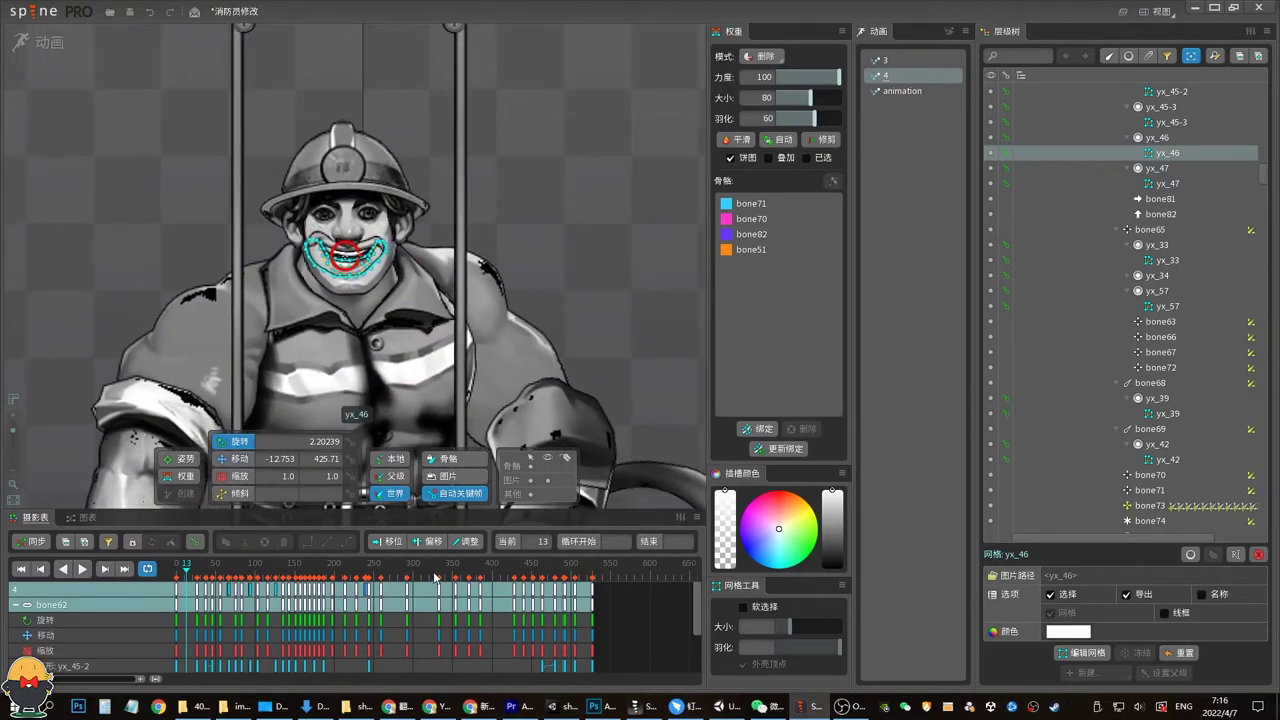
# Play animation 4 several times, stop at frame 45, and zoom the timeline to frames 0–180
pyautogui.moveTo(435, 578)
pyautogui.mouseDown()
pyautogui.moveTo(540, 568)
pyautogui.moveTo(218, 570)
pyautogui.mouseUp()
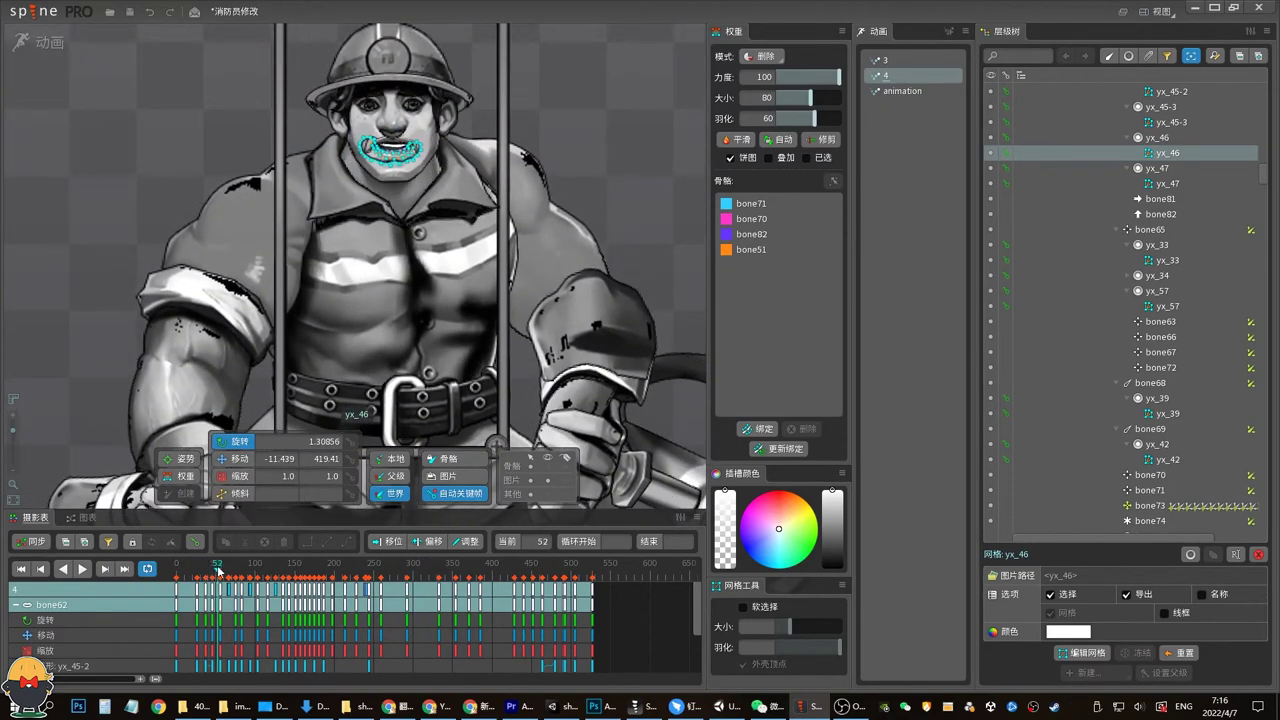
pyautogui.press('space')
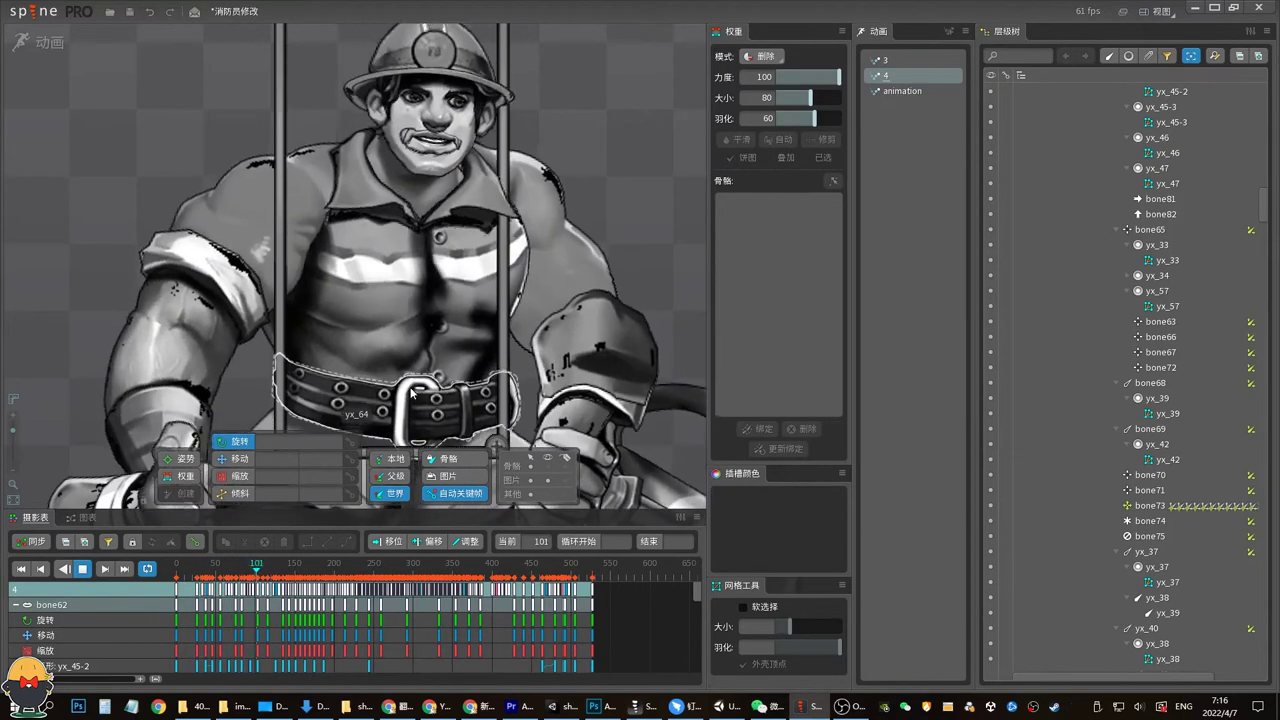
pyautogui.moveTo(238, 578); pyautogui.dragTo(212, 578)
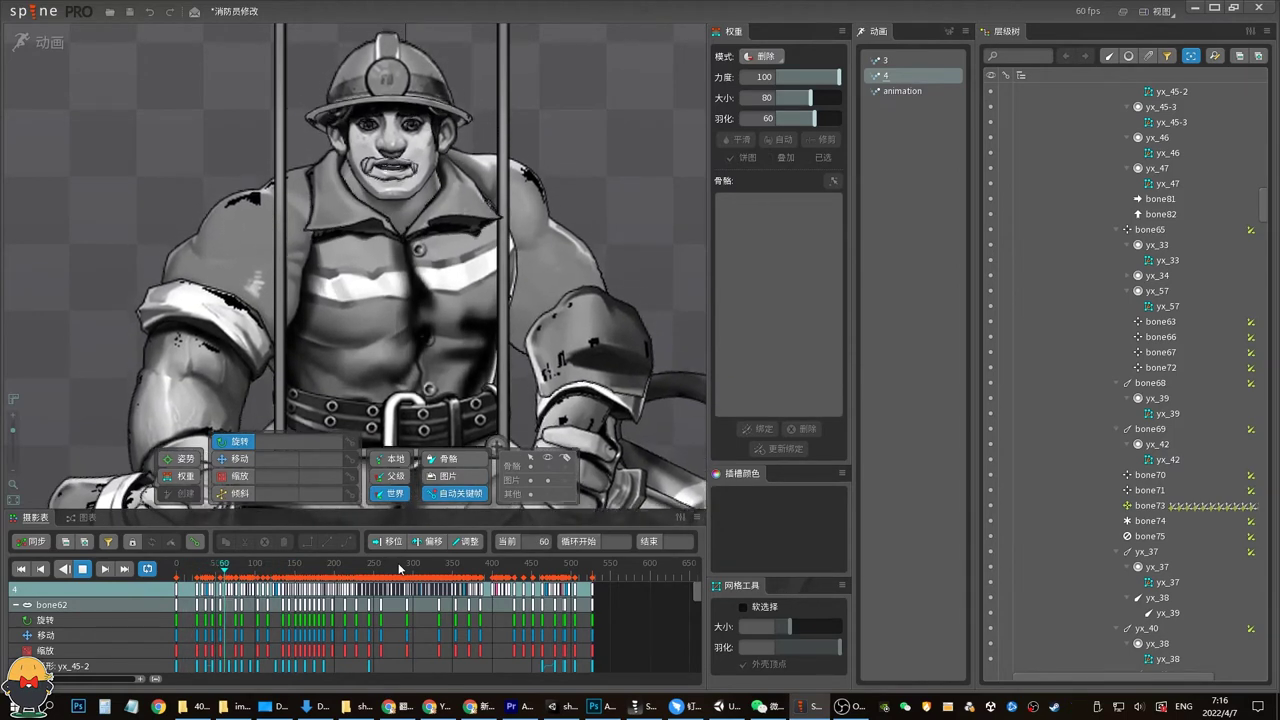
pyautogui.press('space')
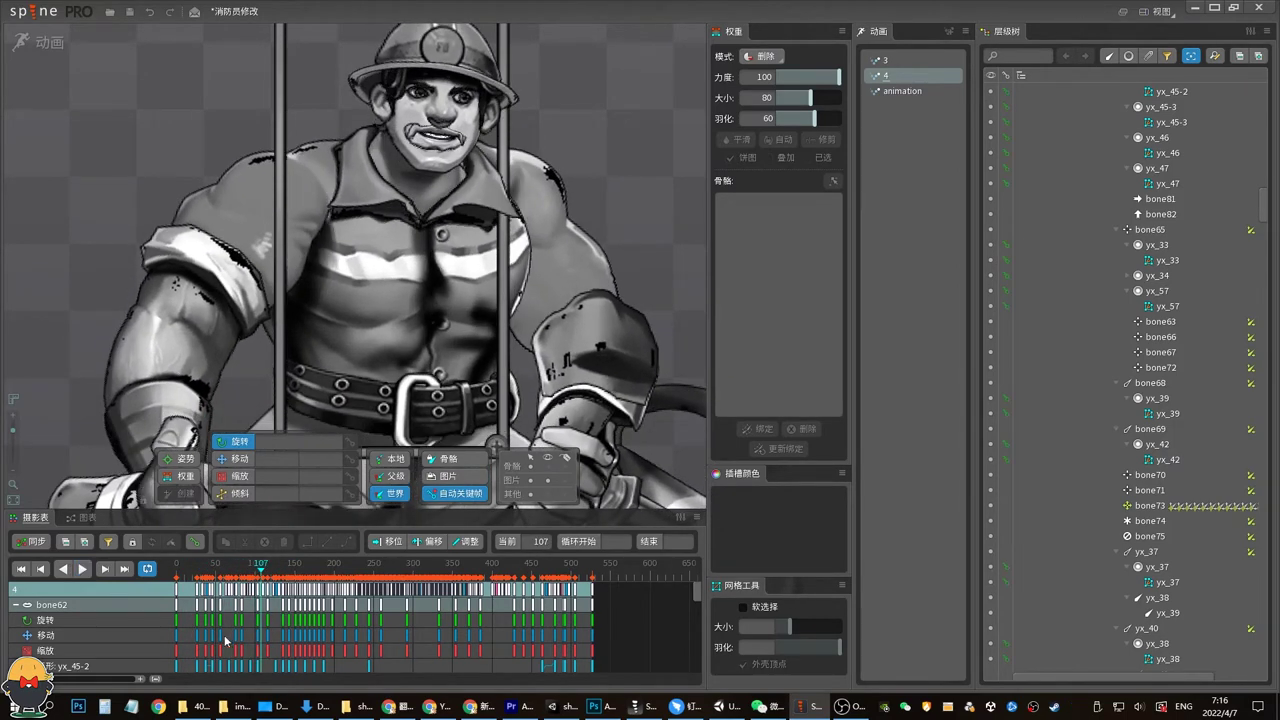
pyautogui.click(176, 573)
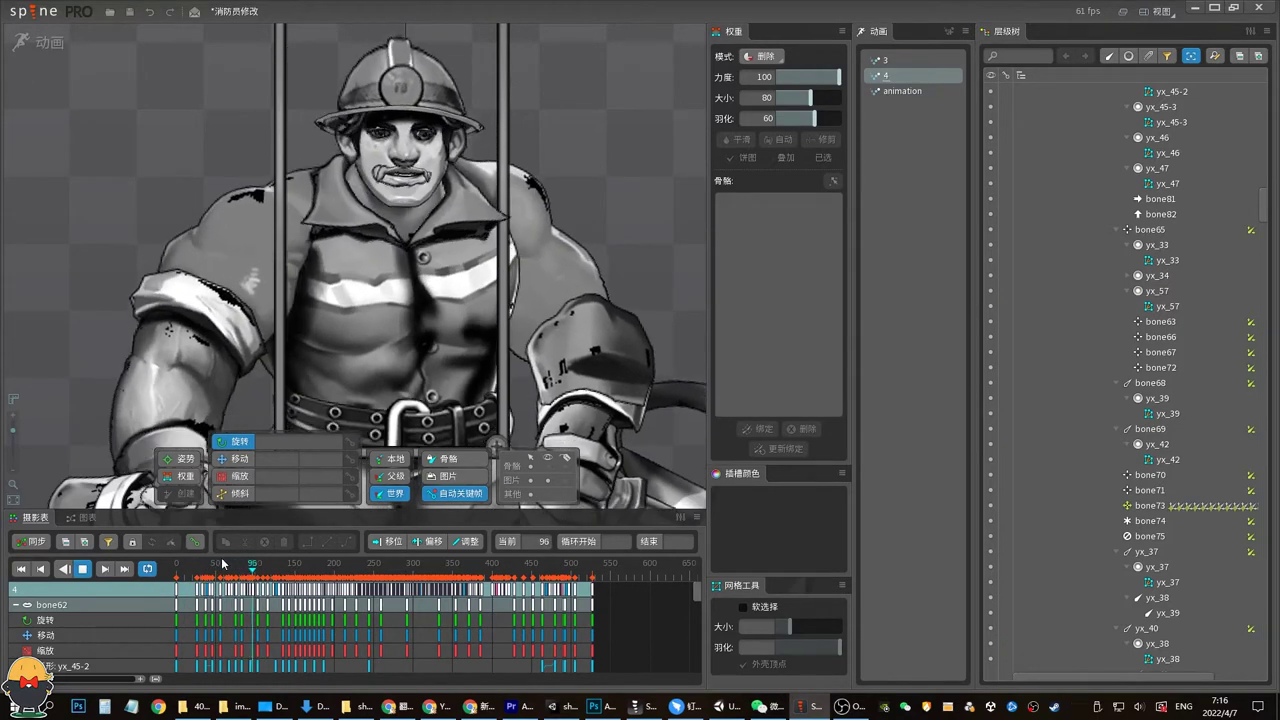
pyautogui.press('space')
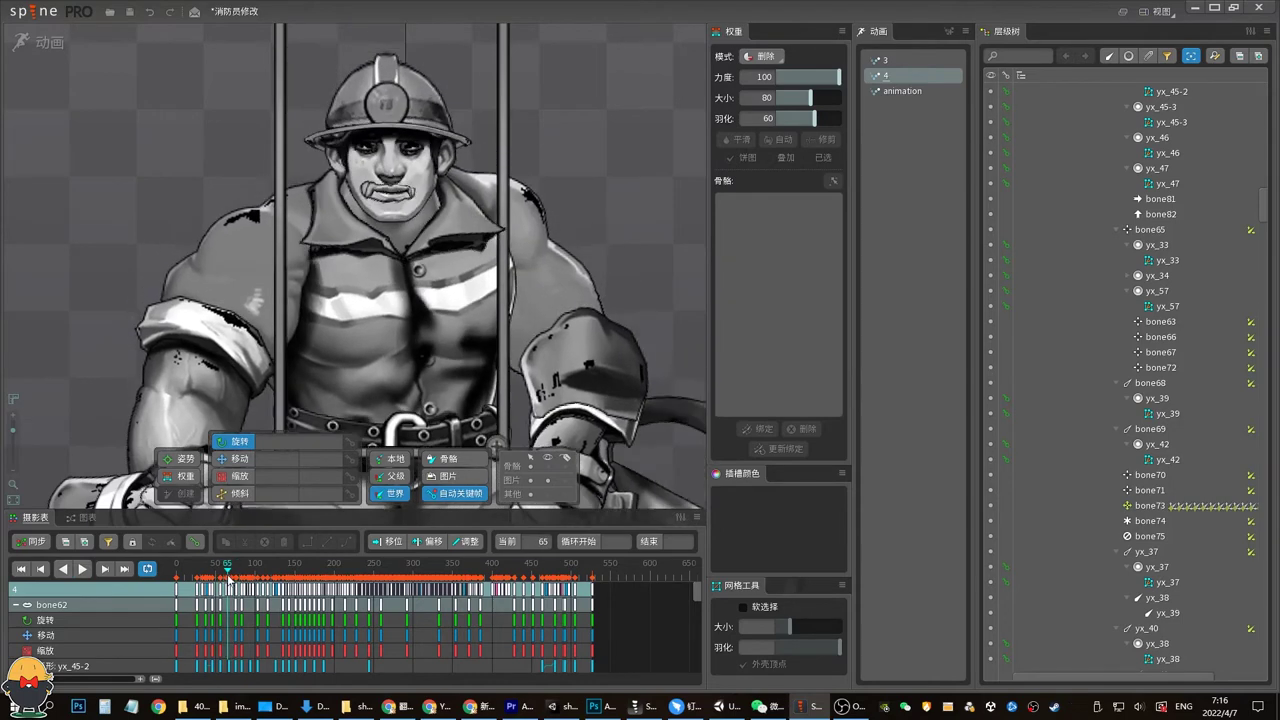
pyautogui.click(242, 574)
pyautogui.press('space')
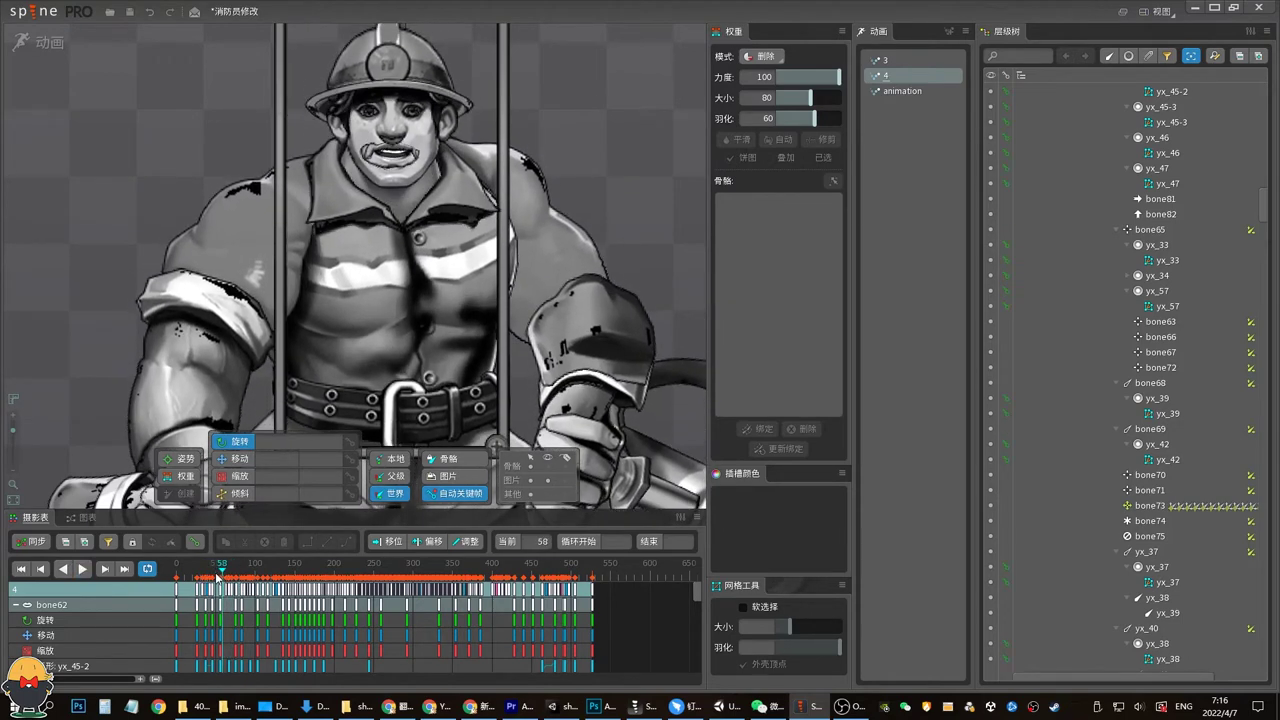
pyautogui.moveTo(216, 577); pyautogui.dragTo(212, 578)
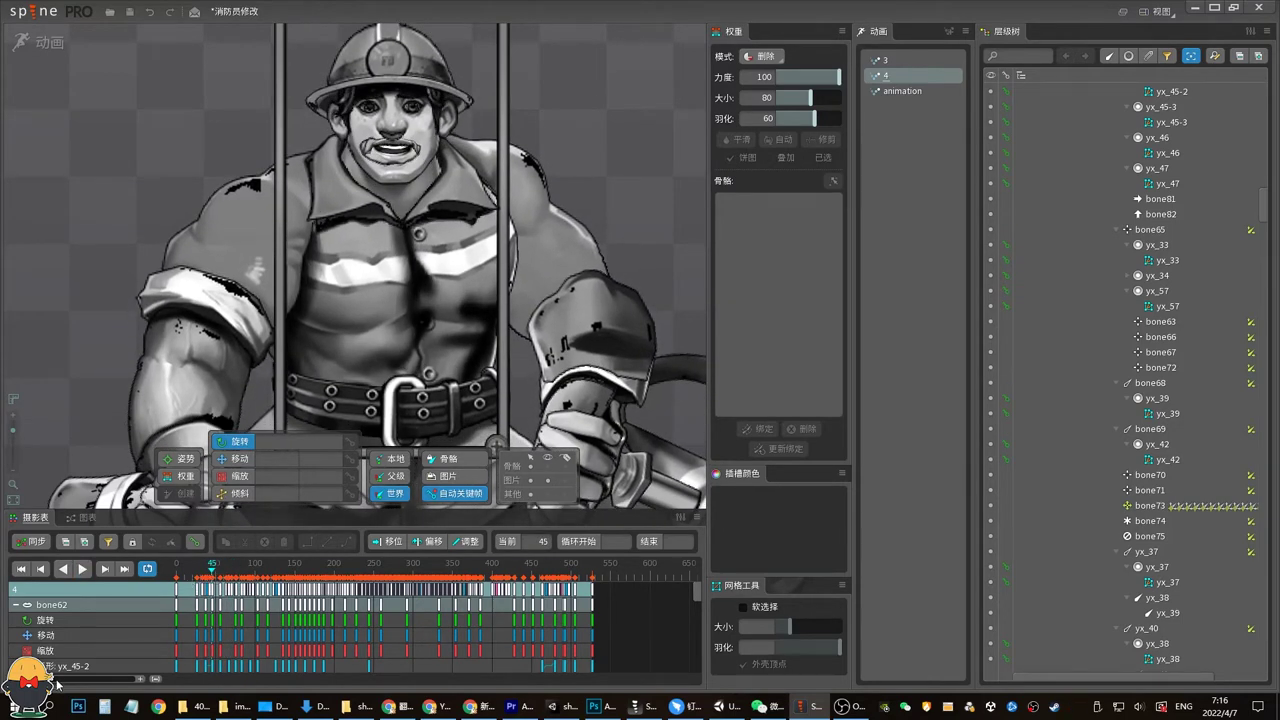
pyautogui.moveTo(57, 681); pyautogui.dragTo(73, 679)
# Scrub animation 4 back and forth between frames 40 and 54, settling on frame 53
pyautogui.moveTo(222, 684); pyautogui.dragTo(207, 684)
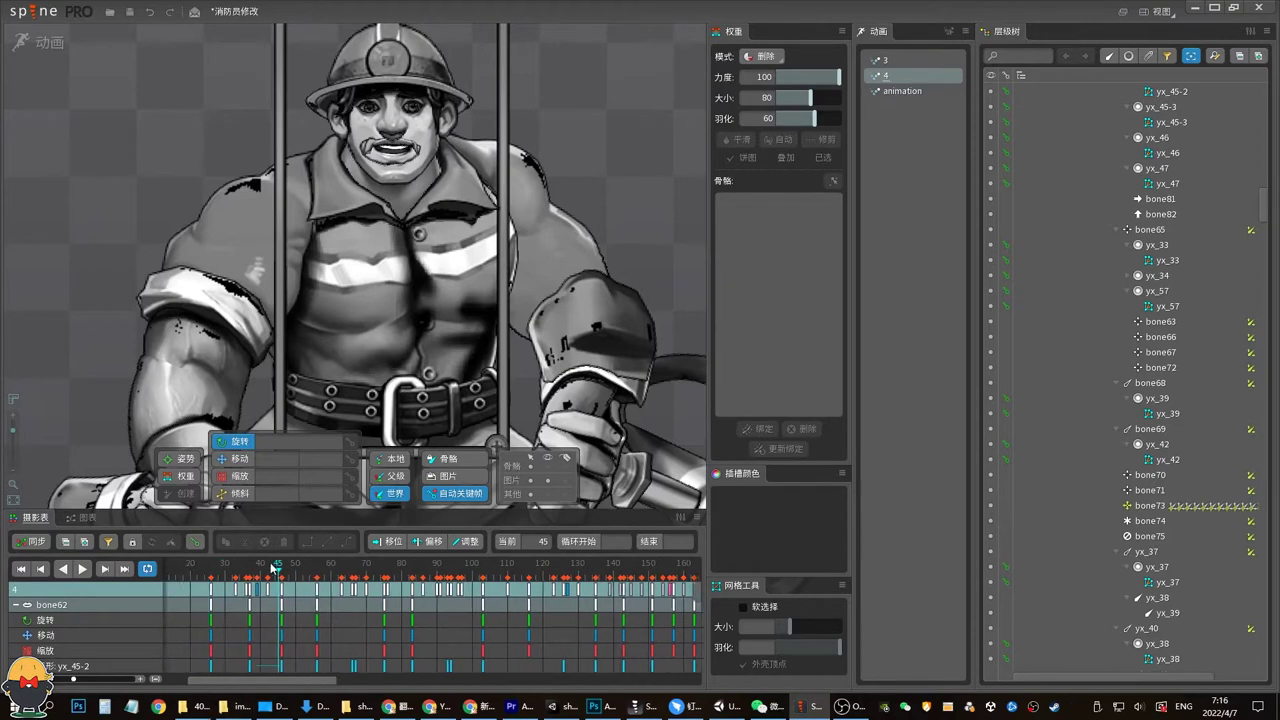
pyautogui.click(256, 570)
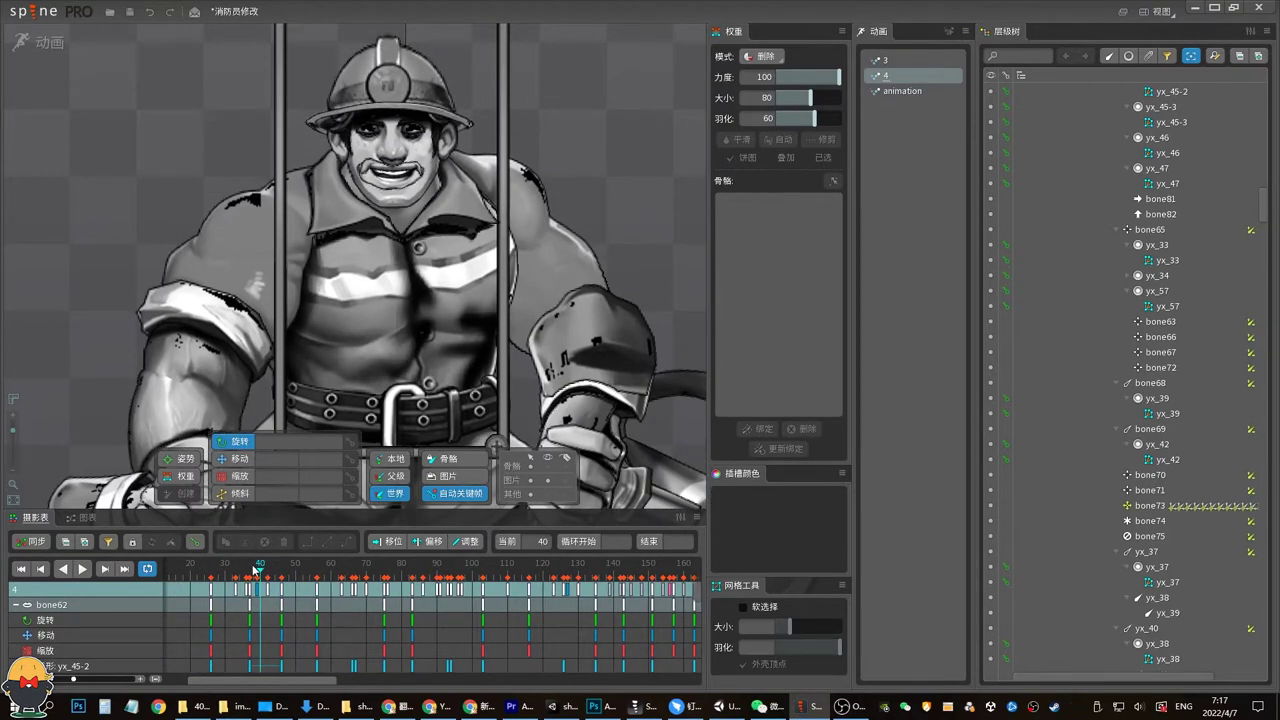
pyautogui.moveTo(261, 577)
pyautogui.mouseDown()
pyautogui.moveTo(290, 580)
pyautogui.moveTo(222, 588)
pyautogui.moveTo(280, 601)
pyautogui.mouseUp()
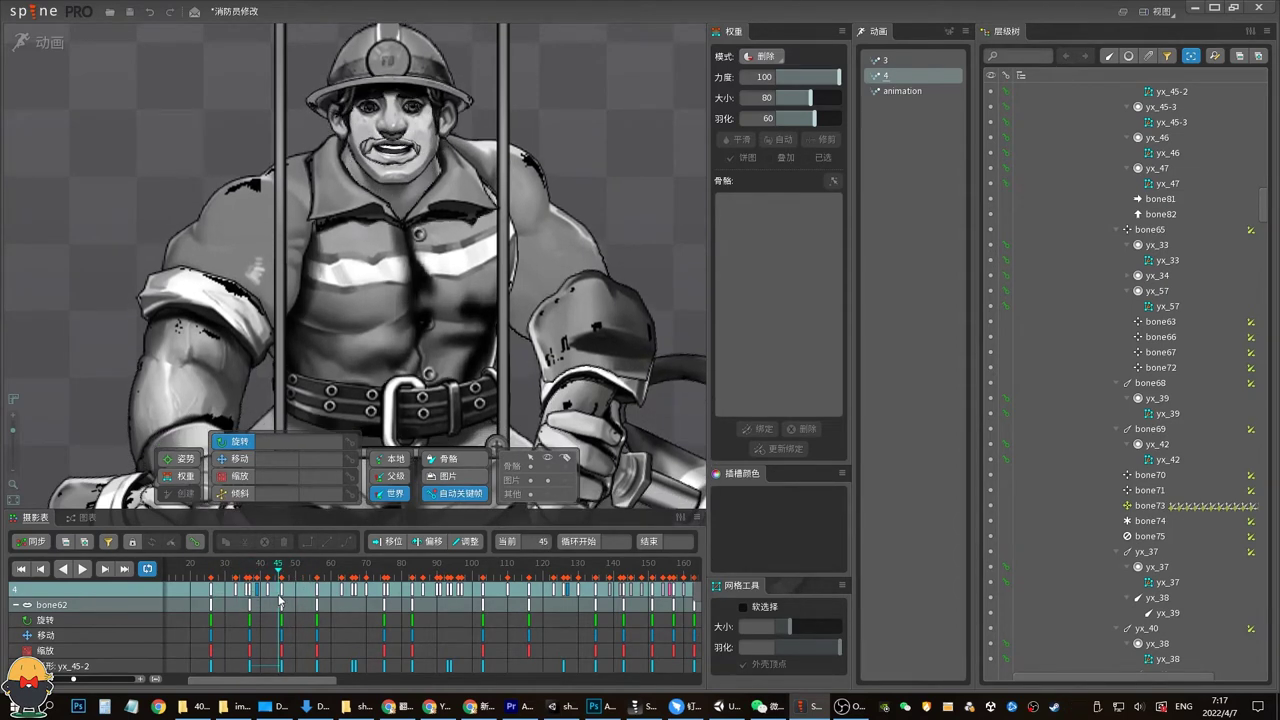
pyautogui.press('space')
pyautogui.click(283, 580)
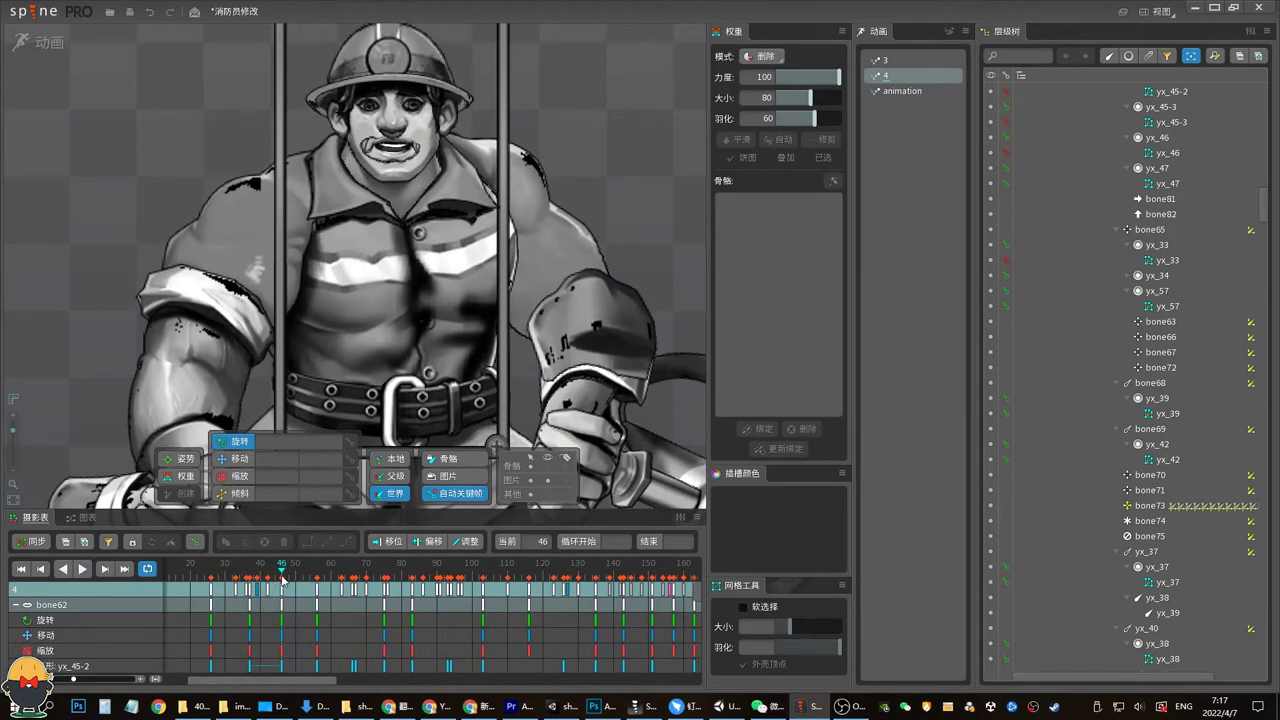
pyautogui.moveTo(291, 576); pyautogui.dragTo(270, 572)
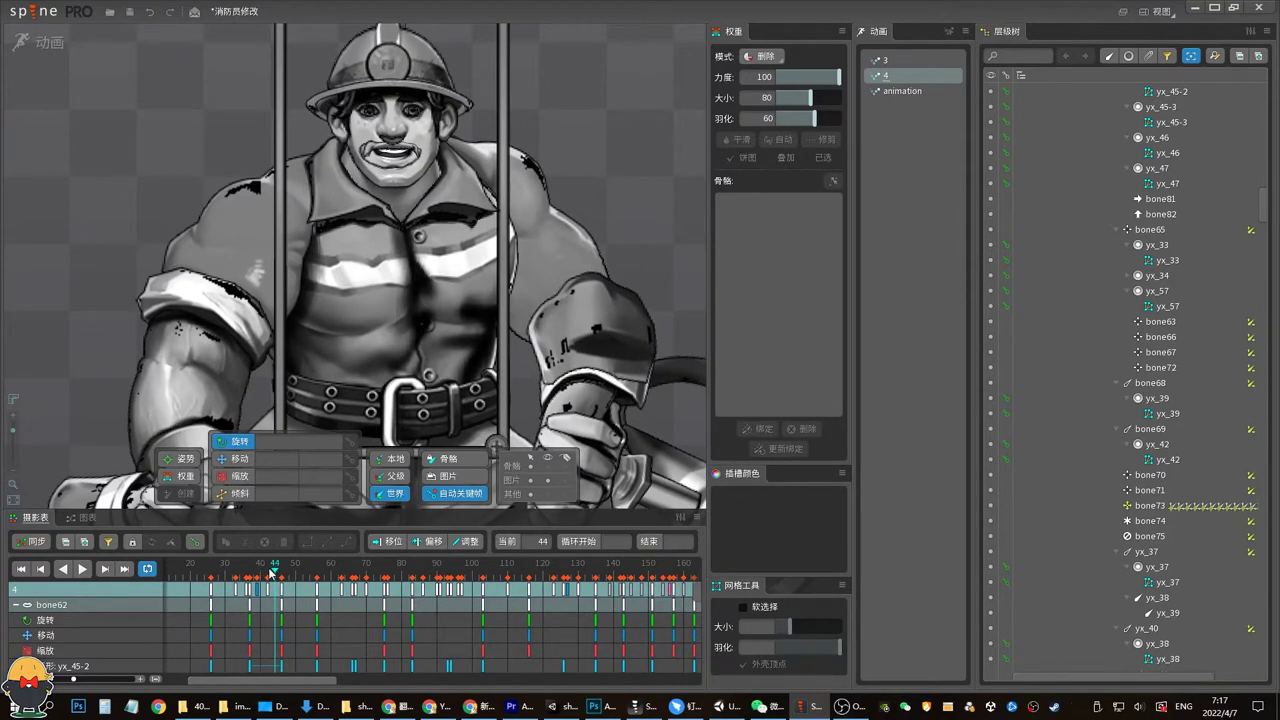
pyautogui.click(282, 566)
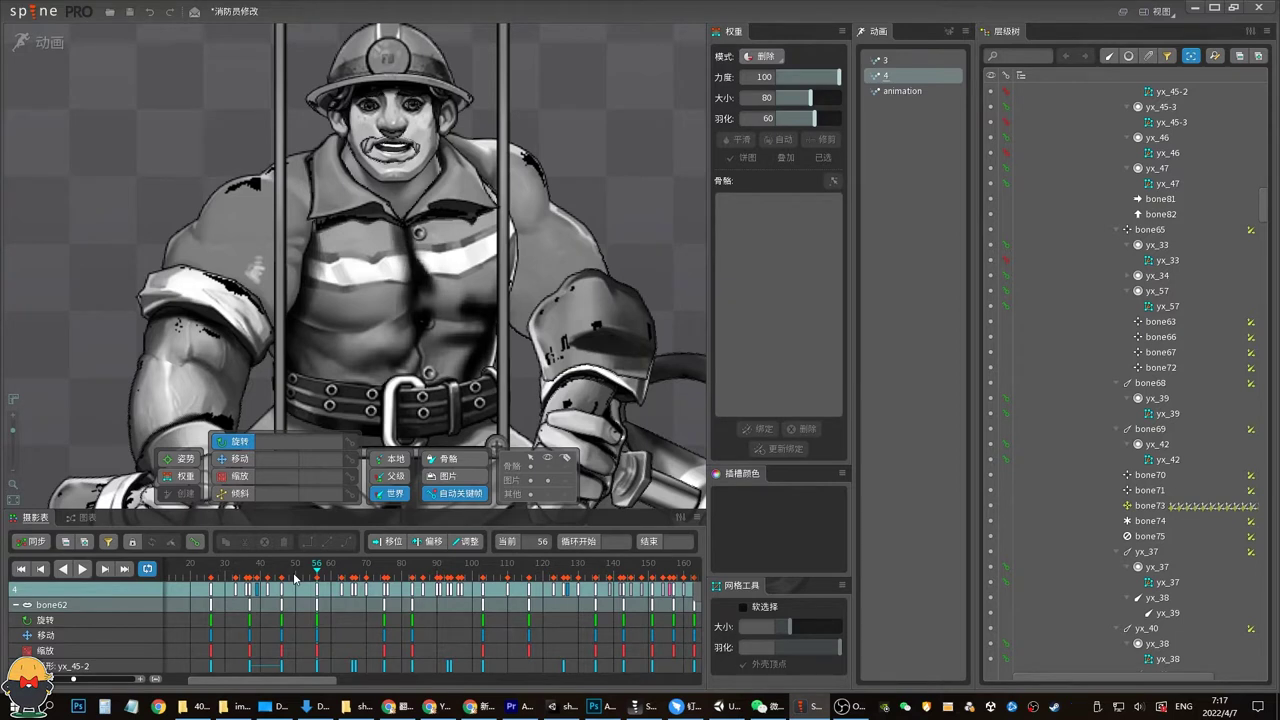
pyautogui.moveTo(260, 581); pyautogui.dragTo(311, 577)
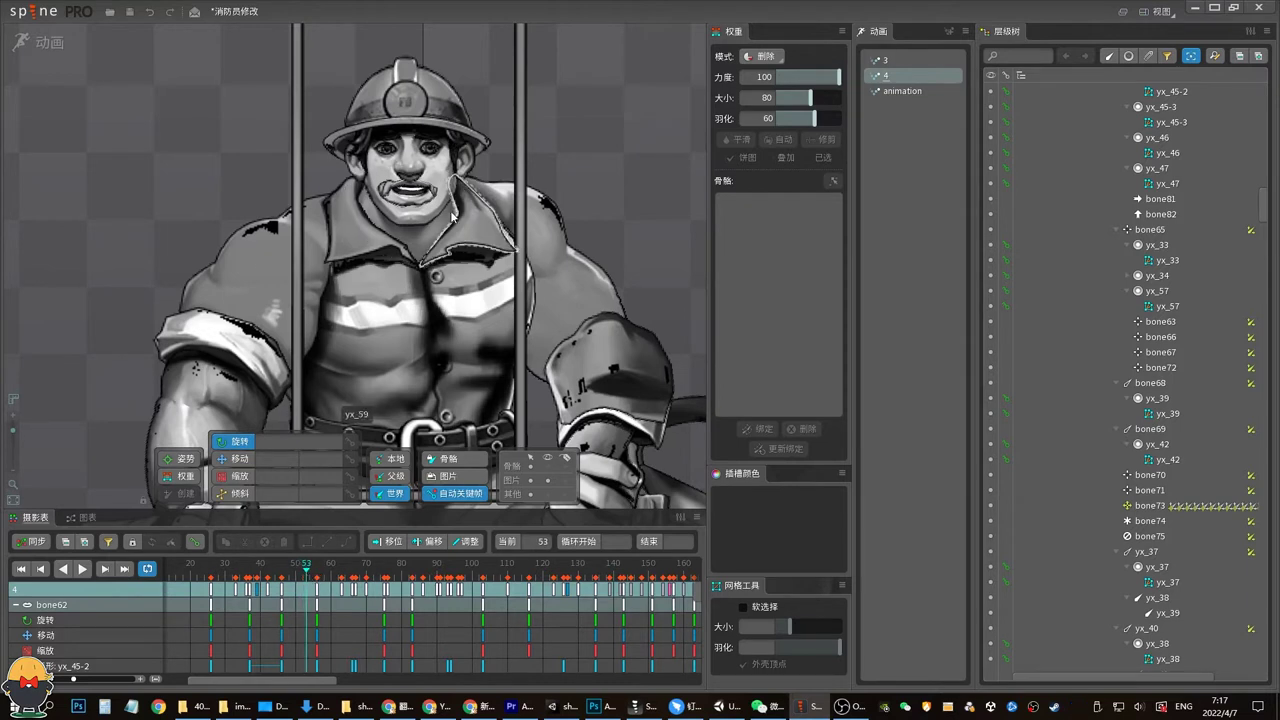
pyautogui.moveTo(290, 575); pyautogui.dragTo(287, 576)
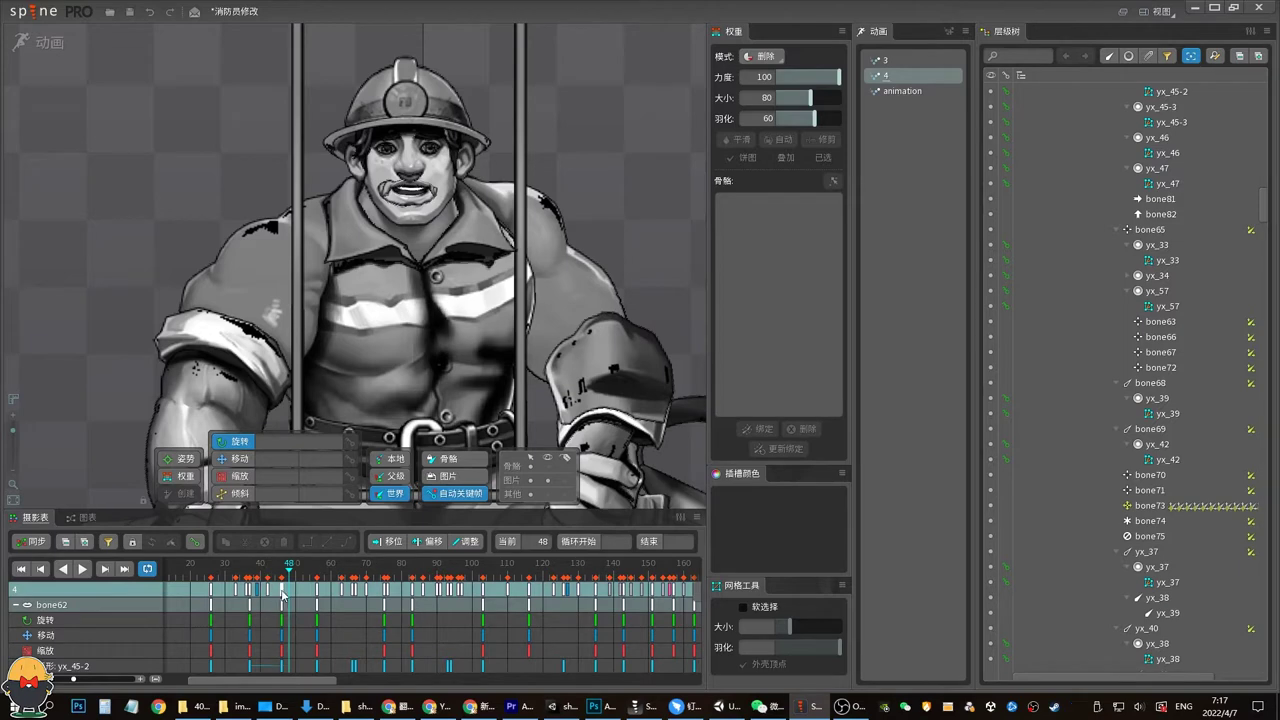
pyautogui.click(307, 576)
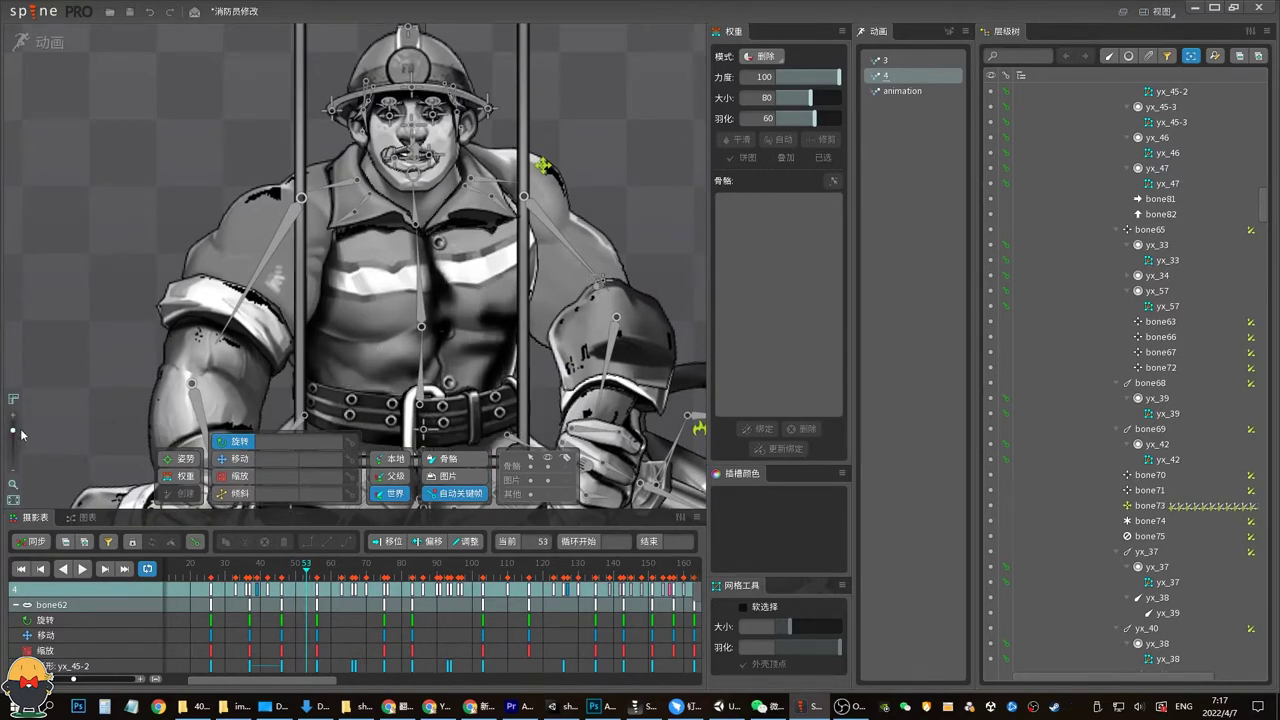
pyautogui.click(422, 430)
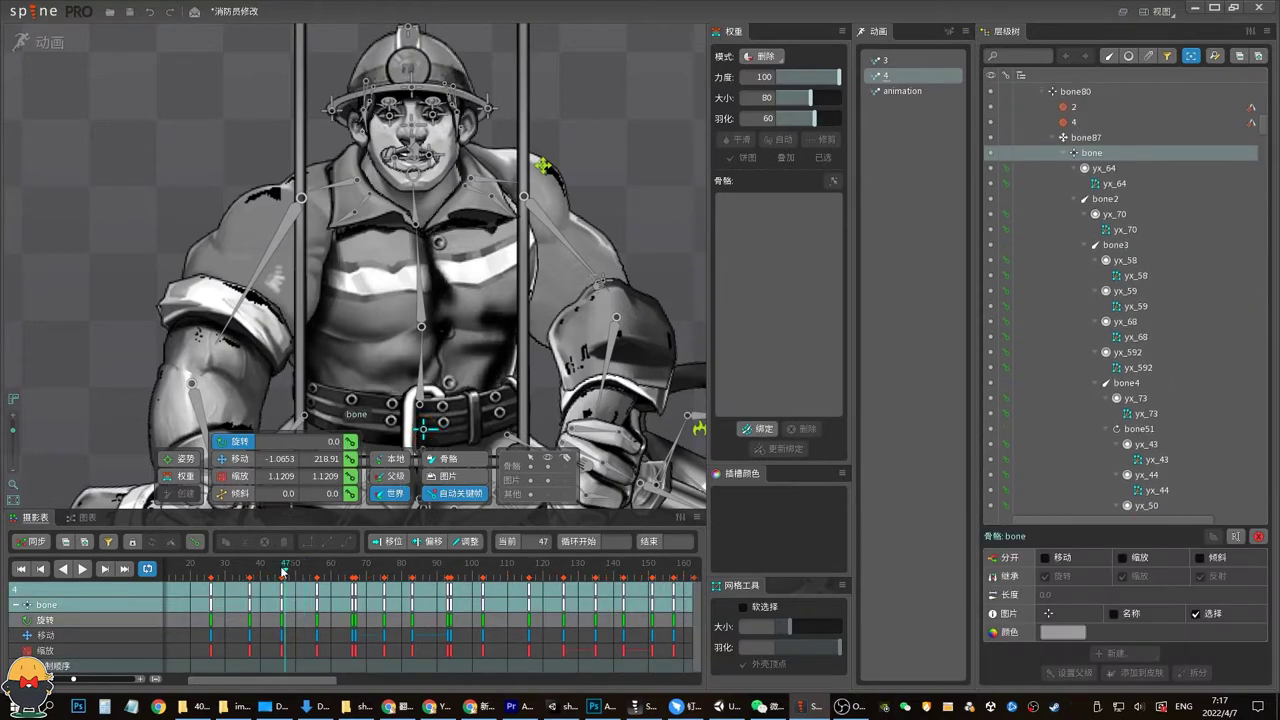
pyautogui.moveTo(288, 566); pyautogui.dragTo(240, 568)
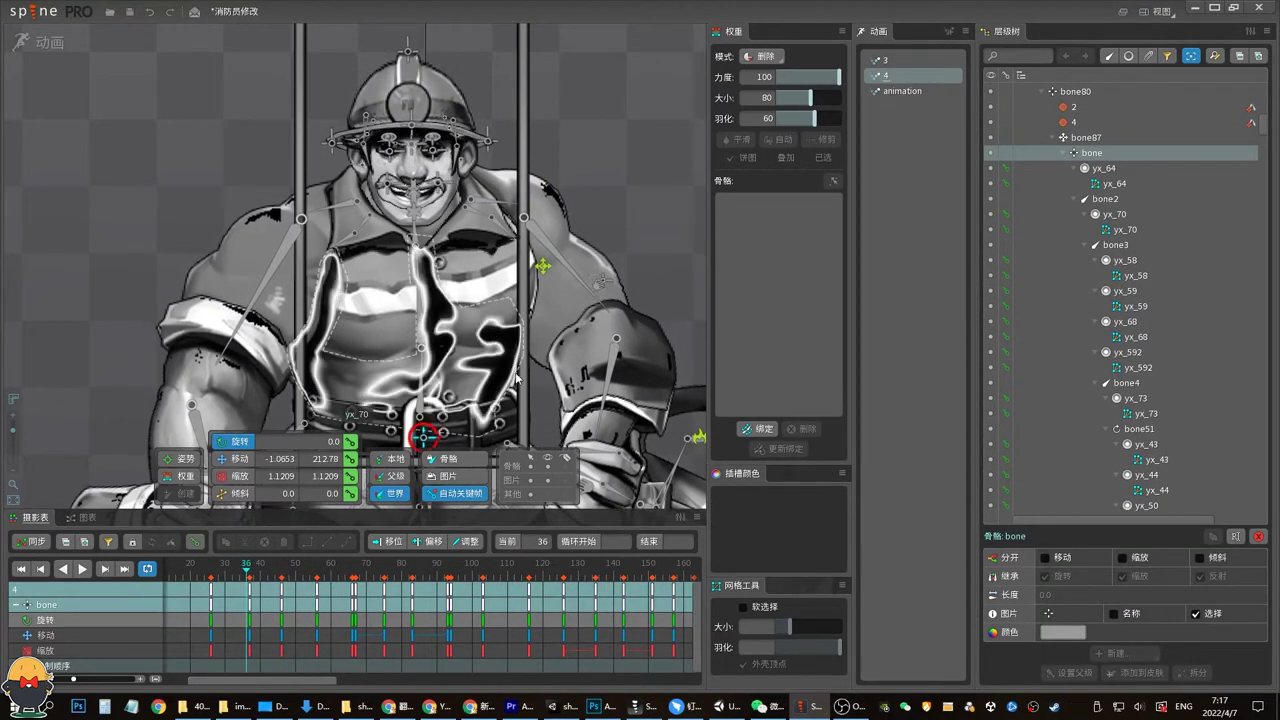
pyautogui.moveTo(240, 568)
pyautogui.mouseDown()
pyautogui.moveTo(212, 573)
pyautogui.moveTo(313, 568)
pyautogui.moveTo(225, 568)
pyautogui.mouseUp()
pyautogui.click(420, 325)
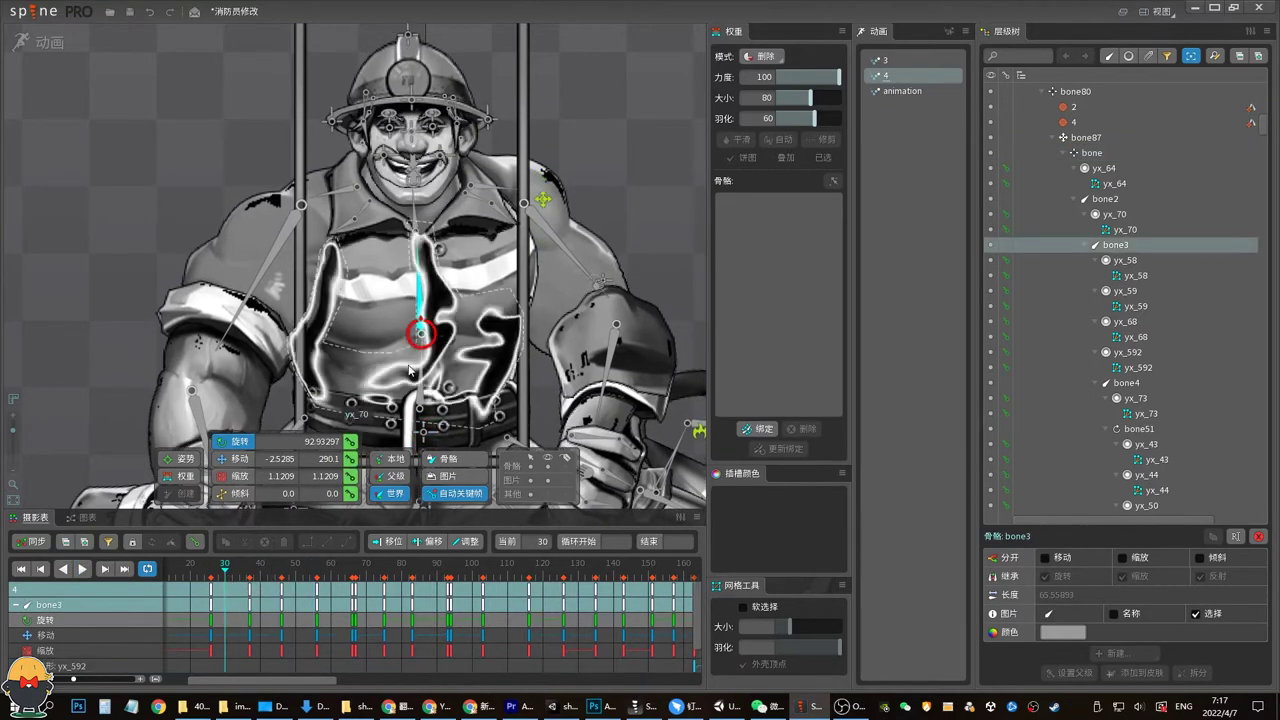
pyautogui.click(412, 228)
pyautogui.click(426, 398)
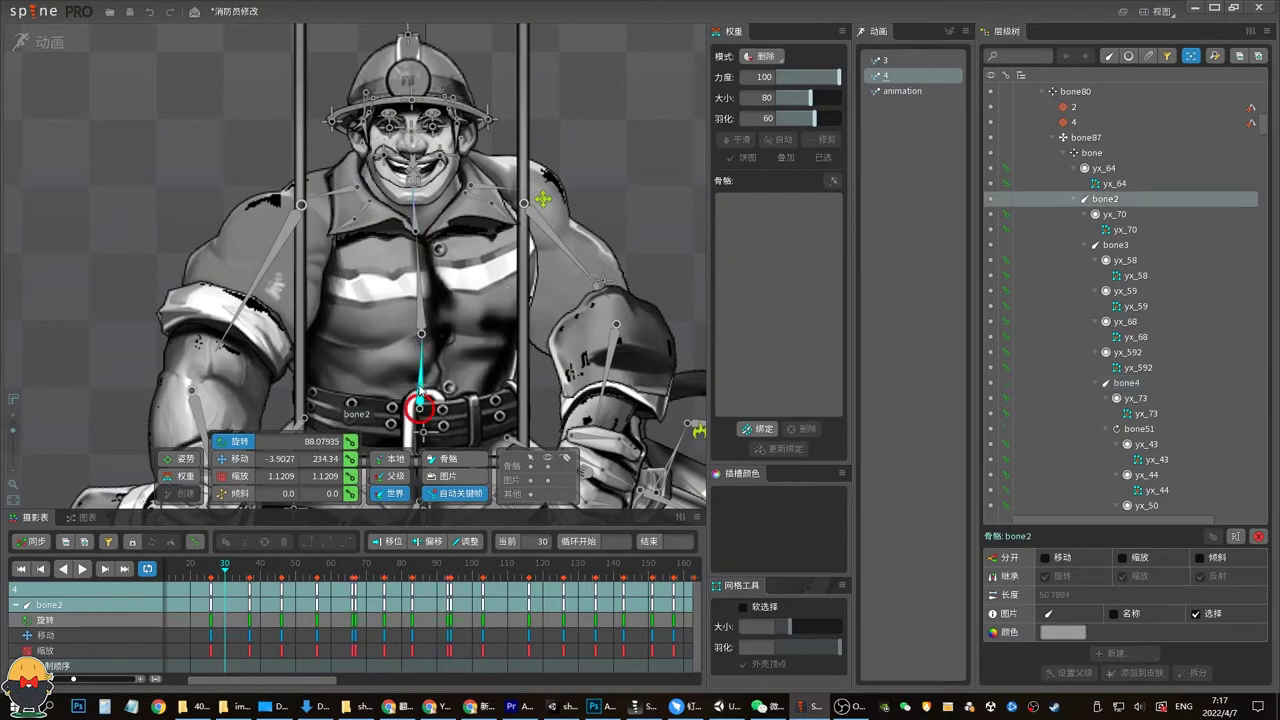
pyautogui.click(417, 283)
pyautogui.click(412, 215)
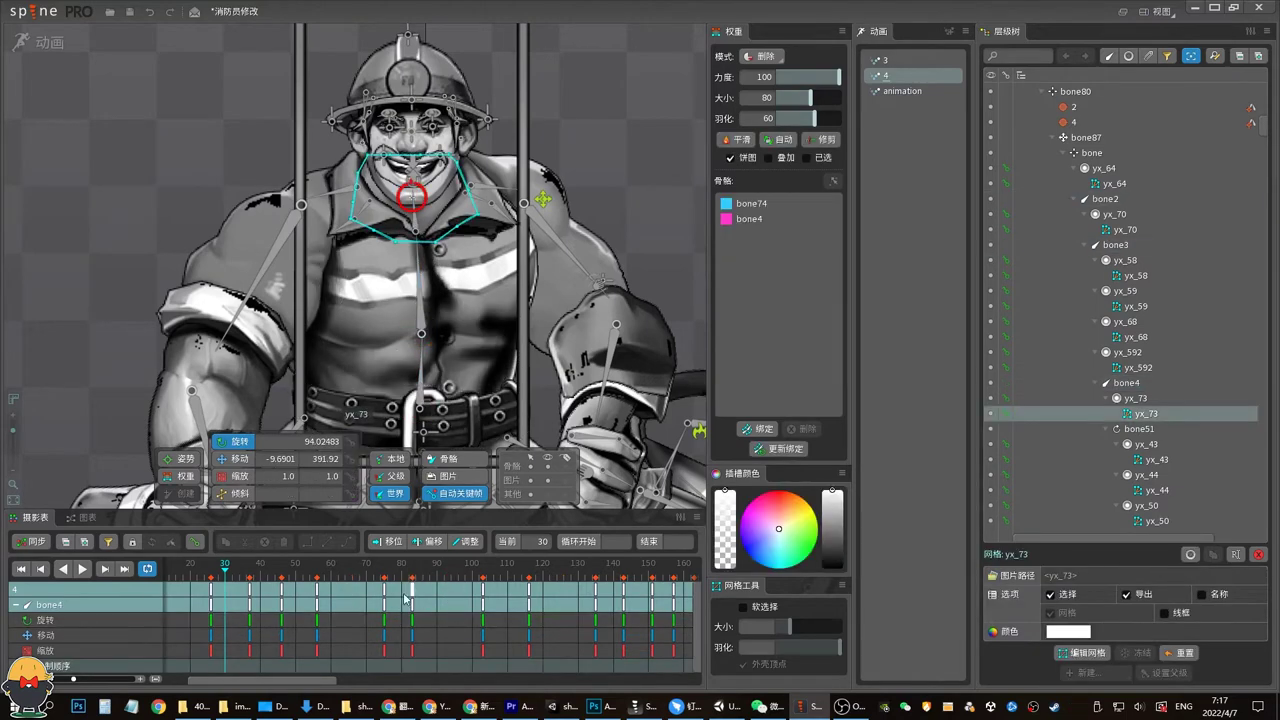
pyautogui.moveTo(278, 685)
pyautogui.mouseDown()
pyautogui.moveTo(642, 683)
pyautogui.moveTo(280, 684)
pyautogui.mouseUp()
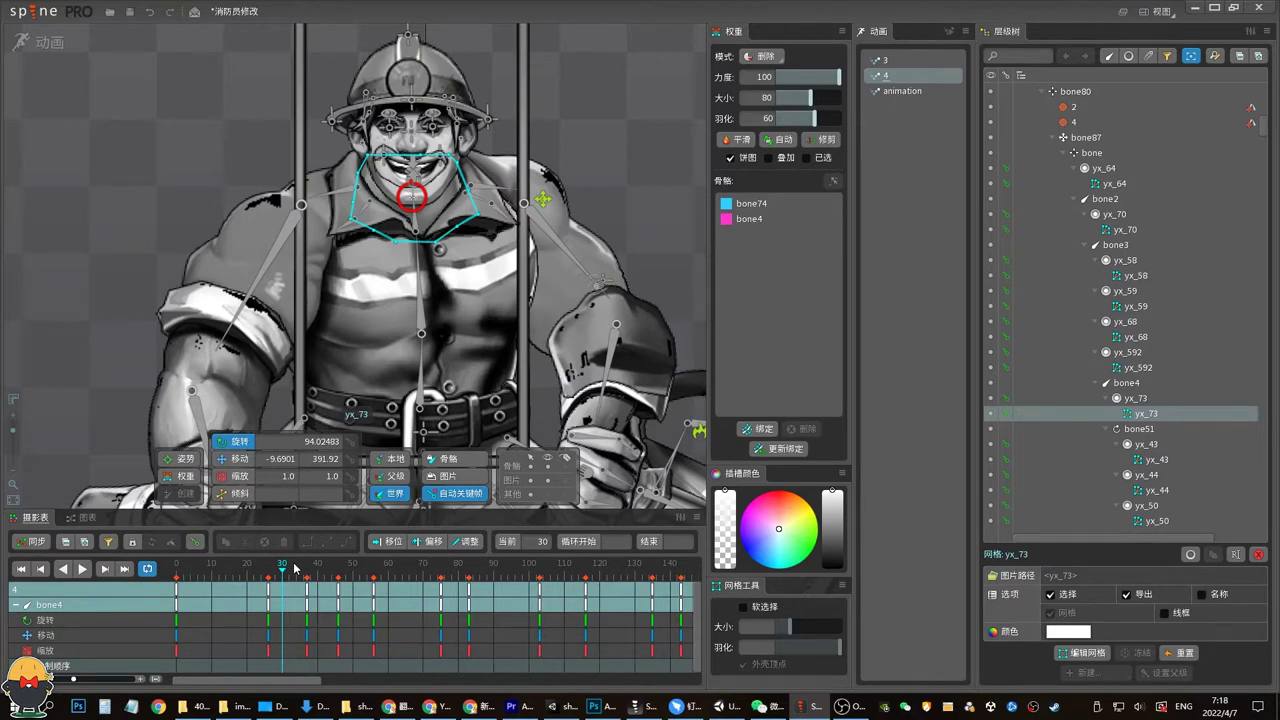
# Select bone4 and delete all its rotate, translate and scale keyframes
pyautogui.moveTo(268, 572); pyautogui.dragTo(395, 572)
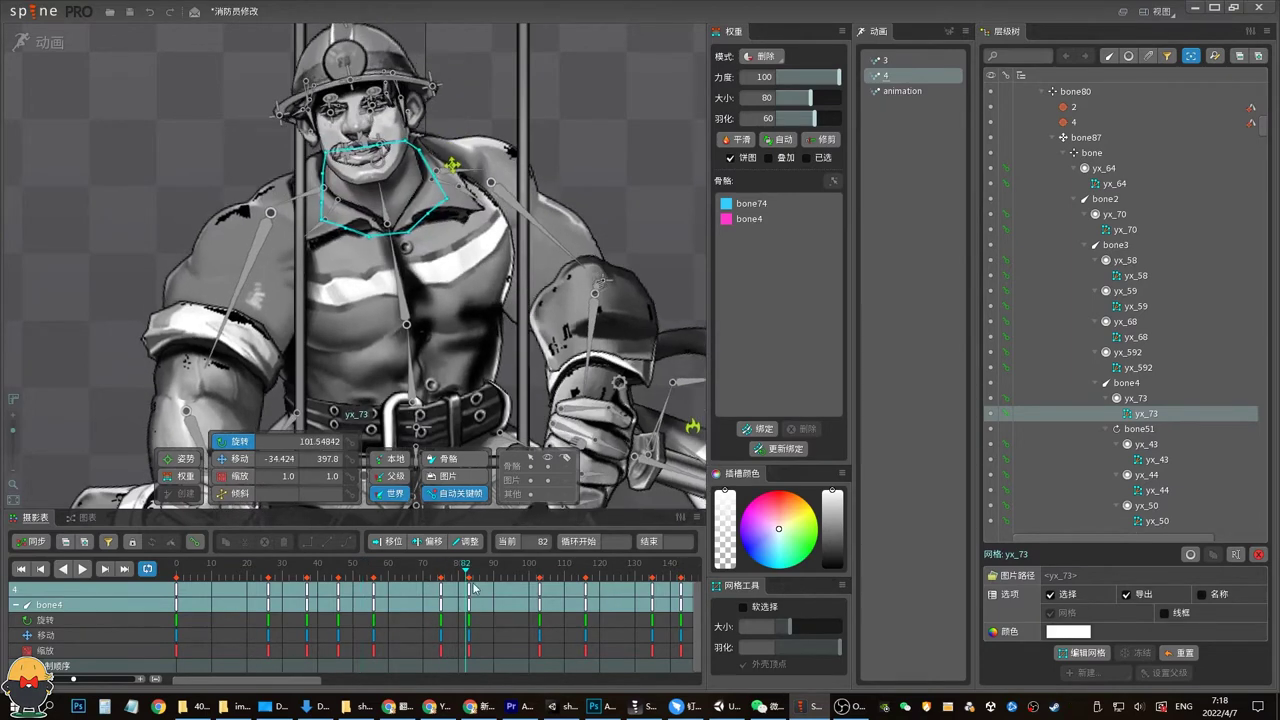
pyautogui.scroll(-2, 79, 672)
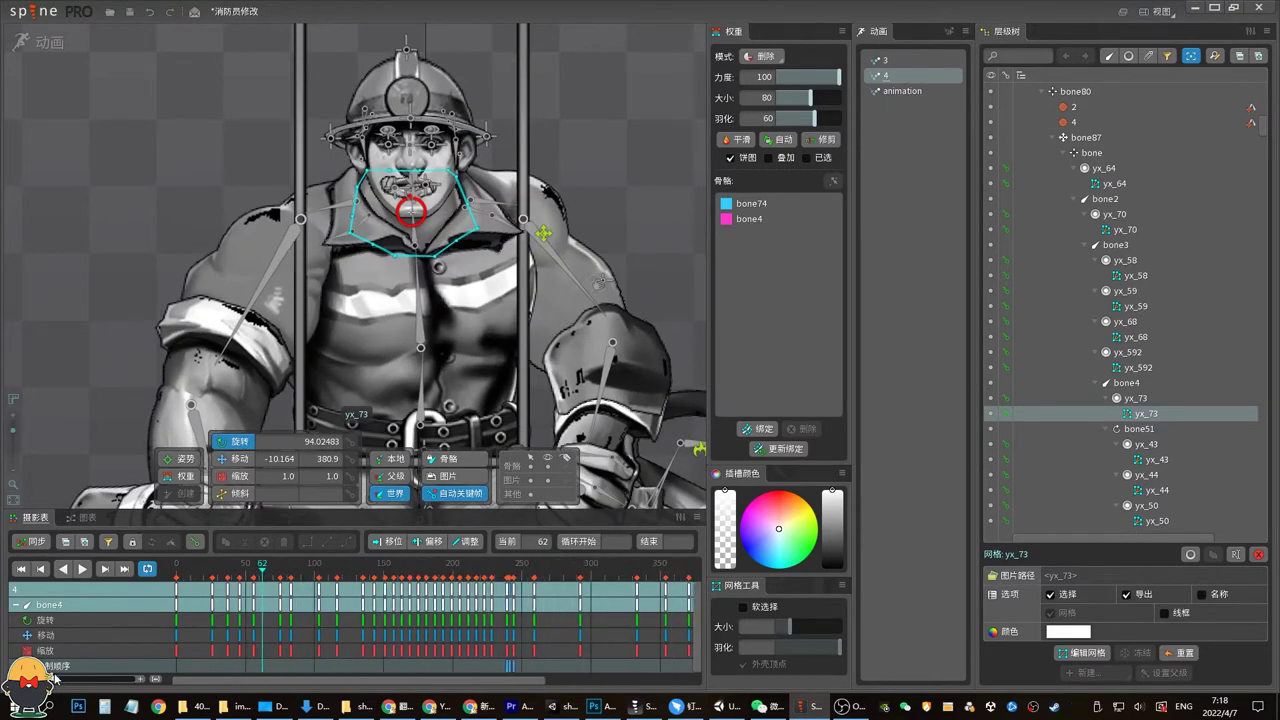
pyautogui.scroll(-2, 79, 672)
pyautogui.scroll(-2, 79, 672)
pyautogui.scroll(-2, 79, 672)
pyautogui.scroll(1, 253, 670)
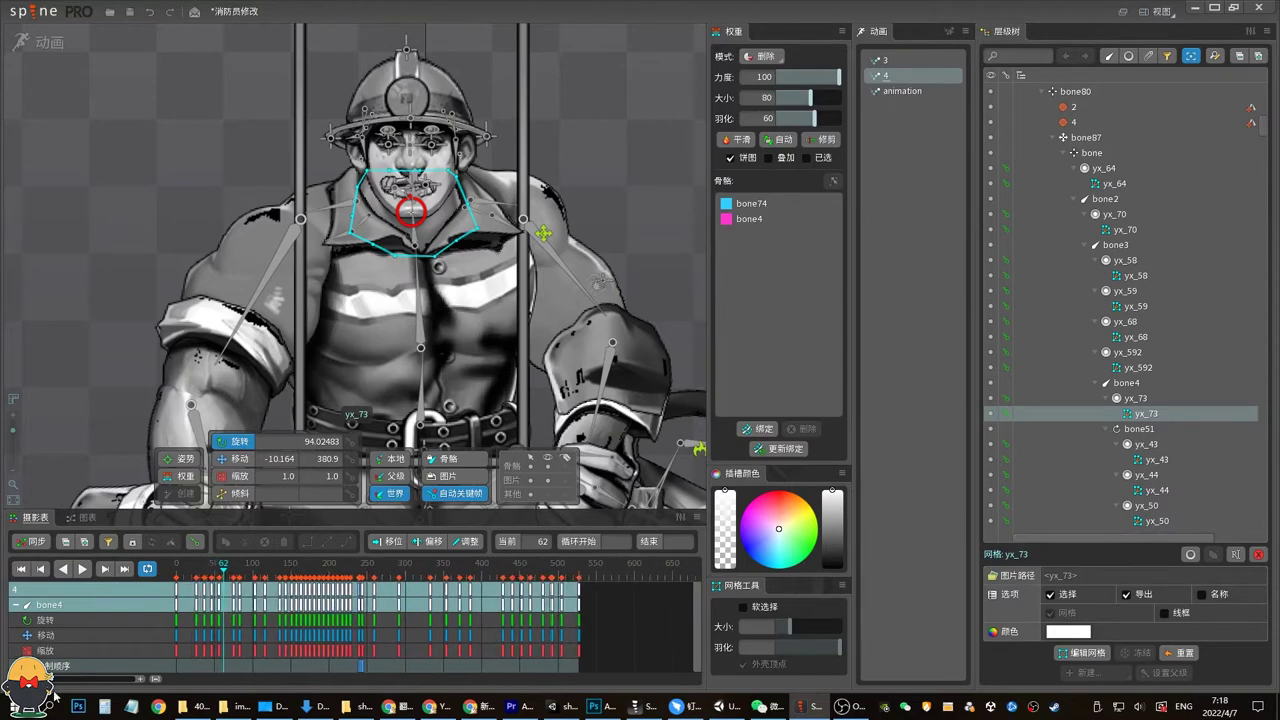
pyautogui.scroll(1, 253, 670)
pyautogui.moveTo(567, 668); pyautogui.dragTo(172, 598)
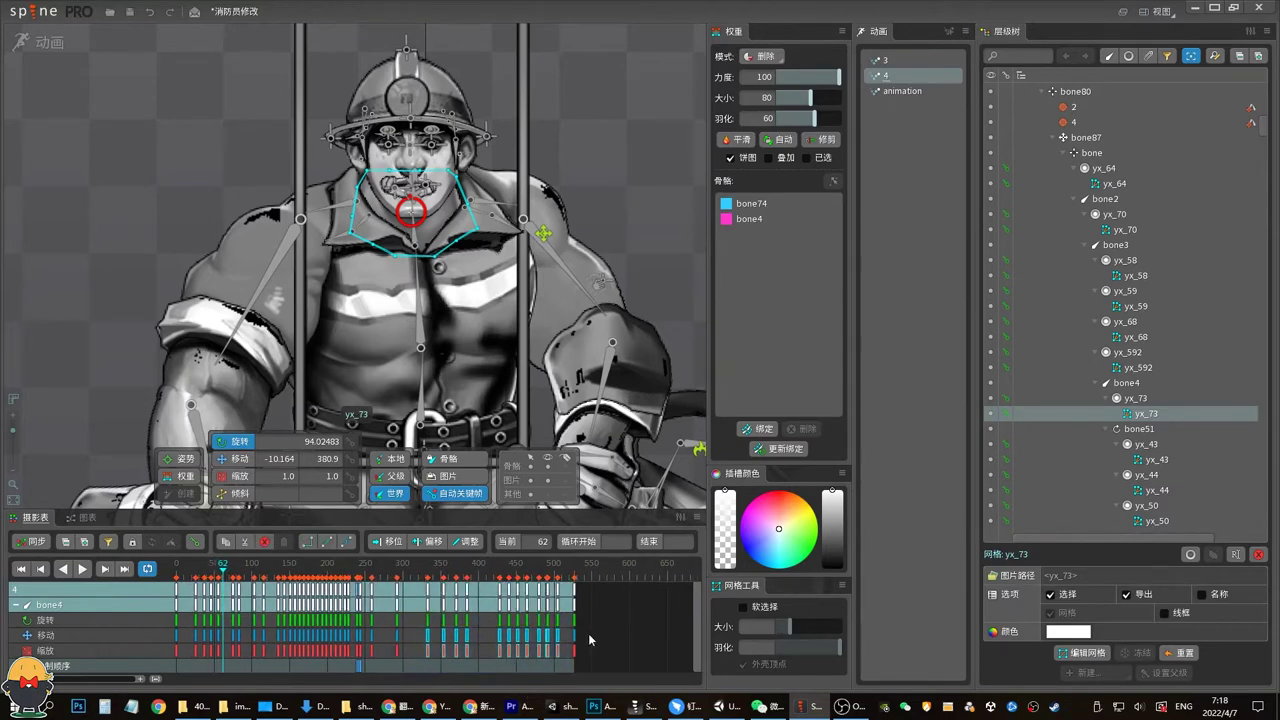
pyautogui.click(414, 240)
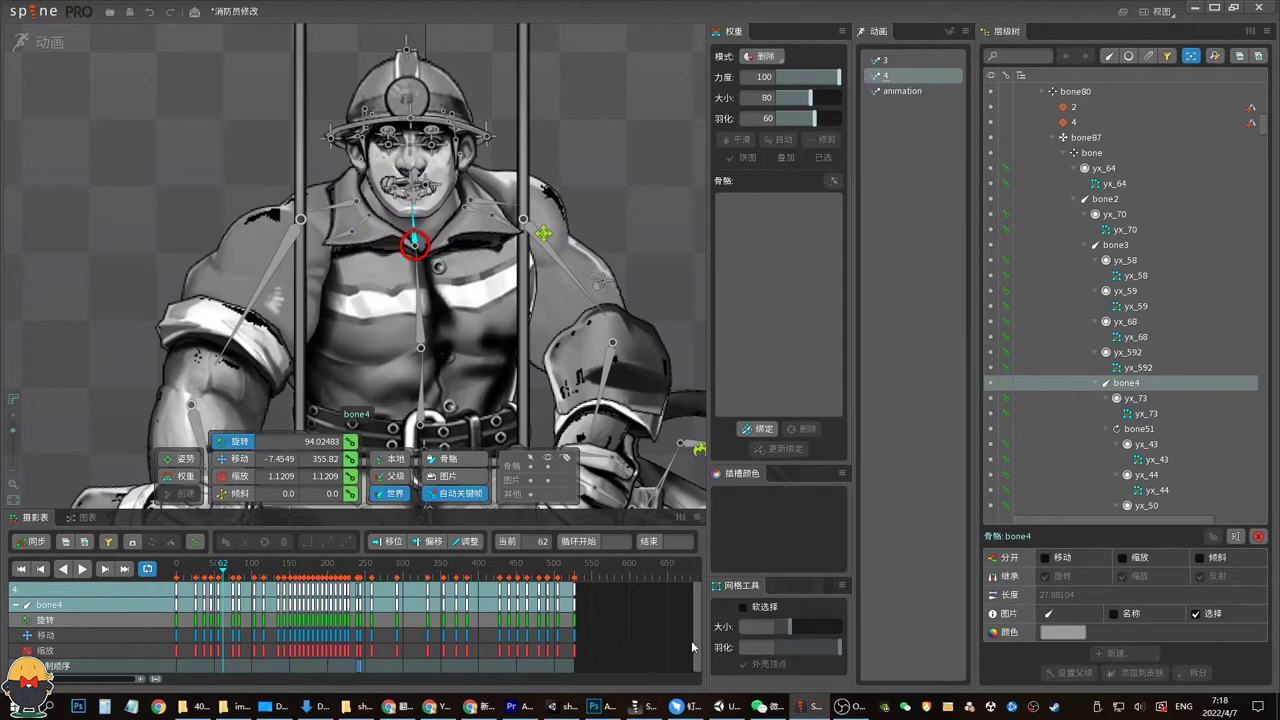
pyautogui.moveTo(584, 659); pyautogui.dragTo(161, 638)
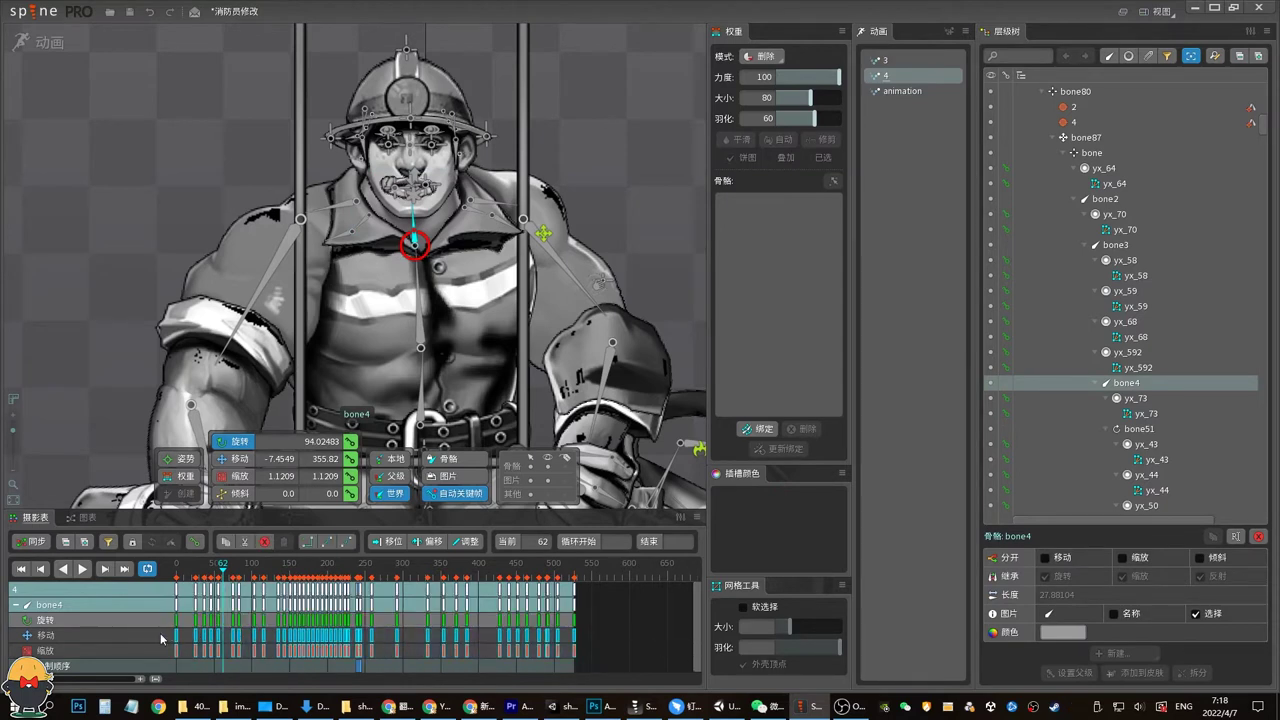
pyautogui.moveTo(601, 600); pyautogui.dragTo(171, 658)
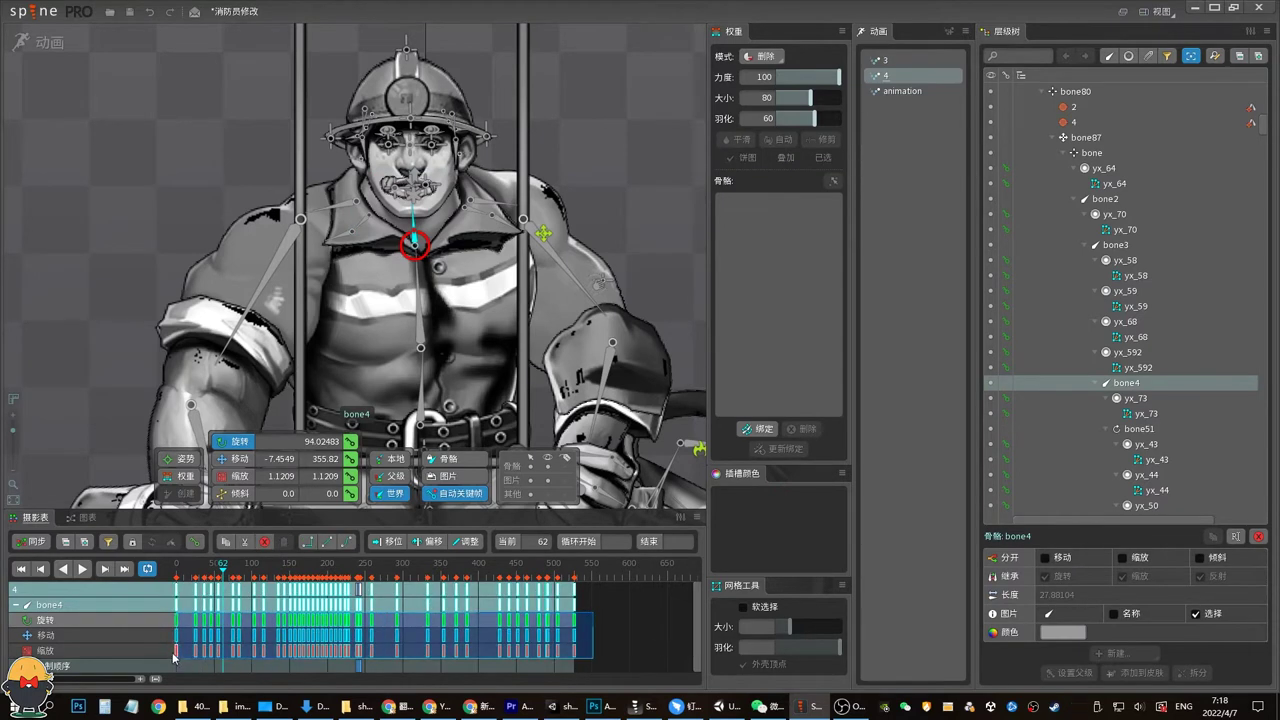
pyautogui.press('Delete')
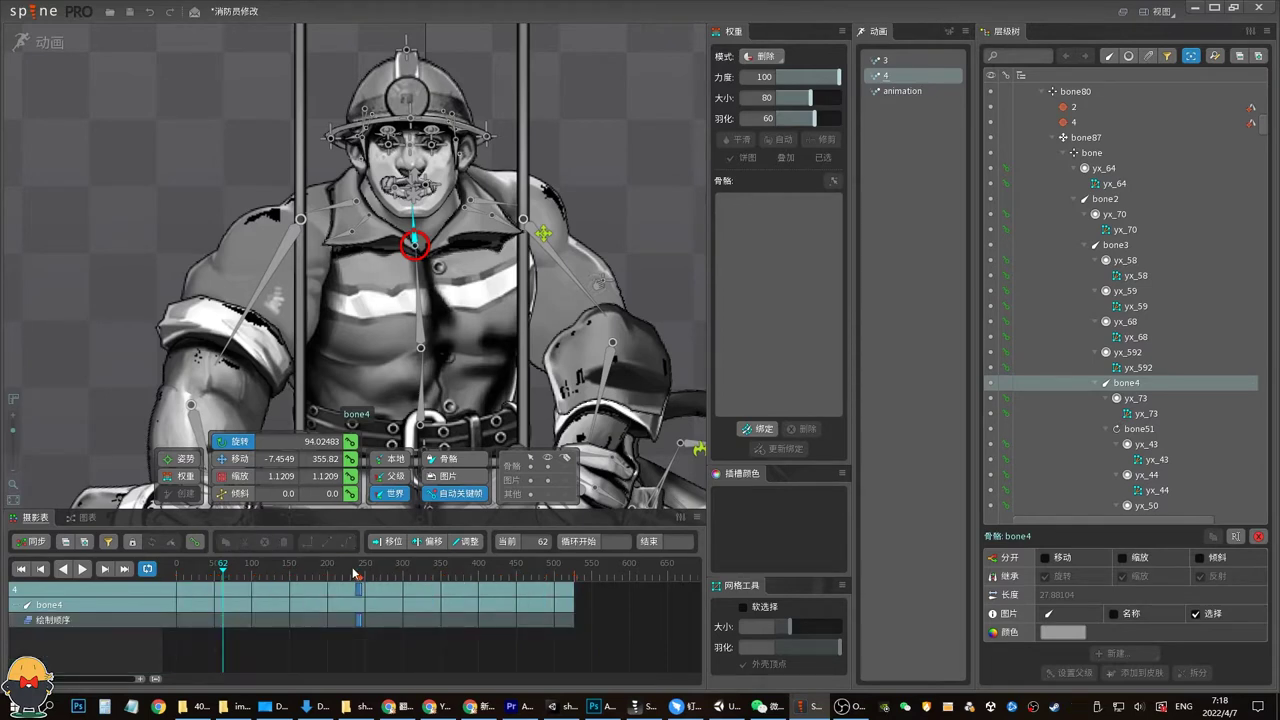
# Select bone3, show frames 0–170, and scrub its motion to frame 48
pyautogui.click(418, 314)
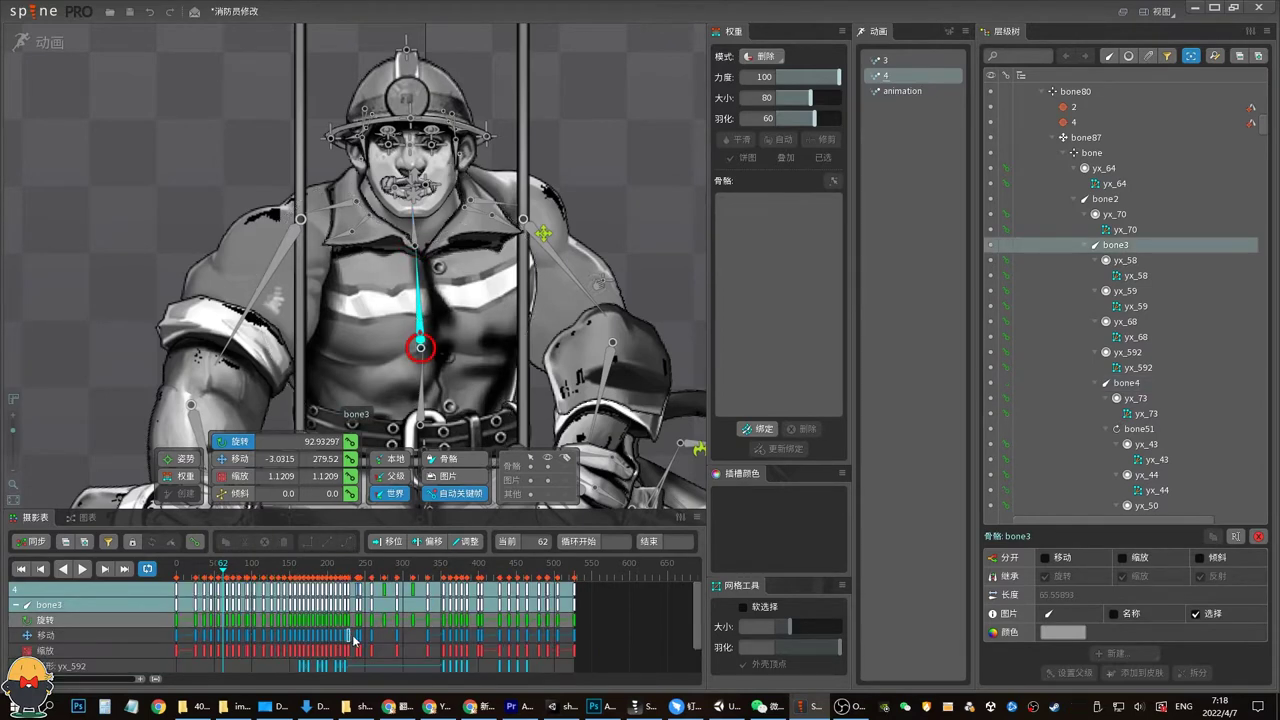
pyautogui.moveTo(137, 683); pyautogui.dragTo(90, 679)
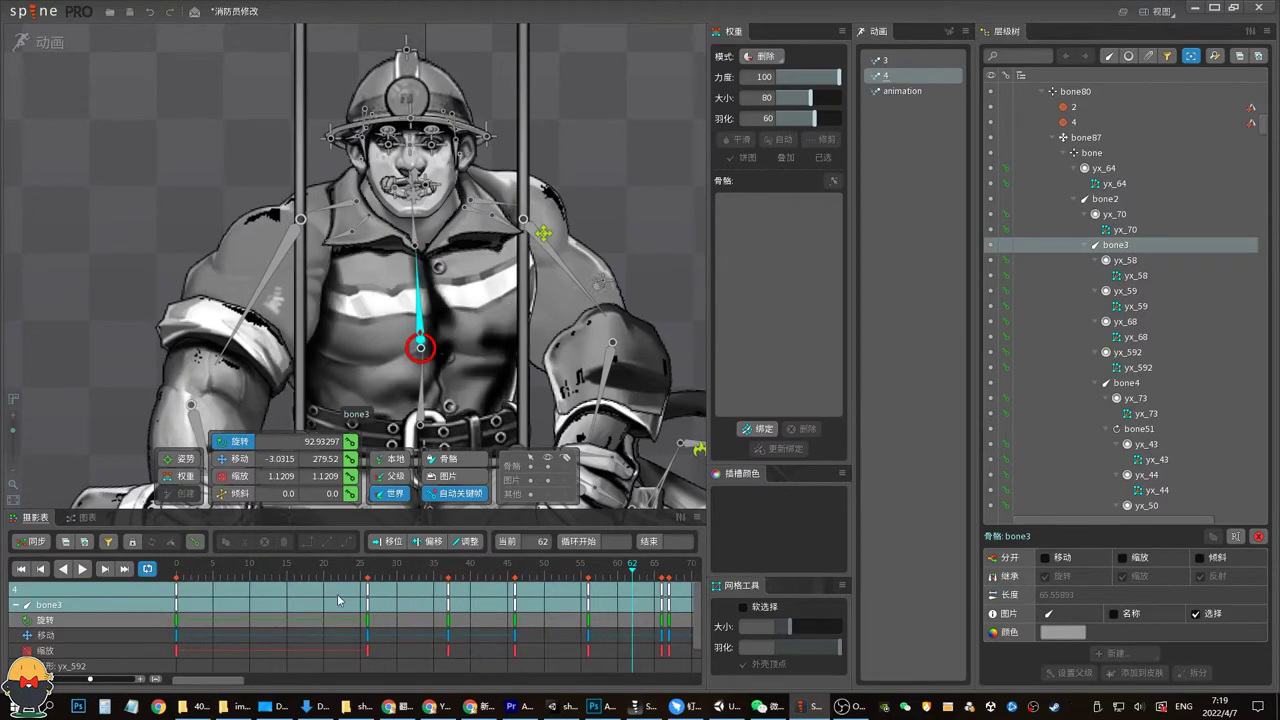
pyautogui.moveTo(632, 565); pyautogui.dragTo(374, 565)
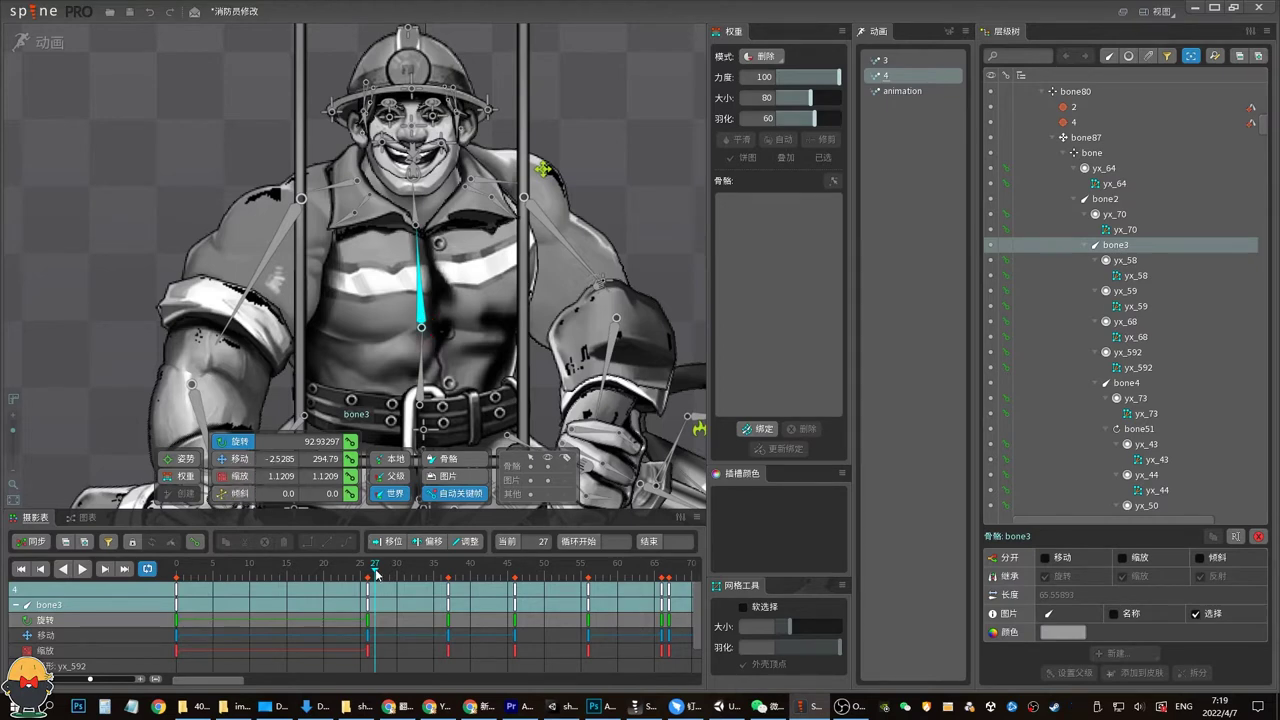
pyautogui.moveTo(376, 573); pyautogui.dragTo(441, 573)
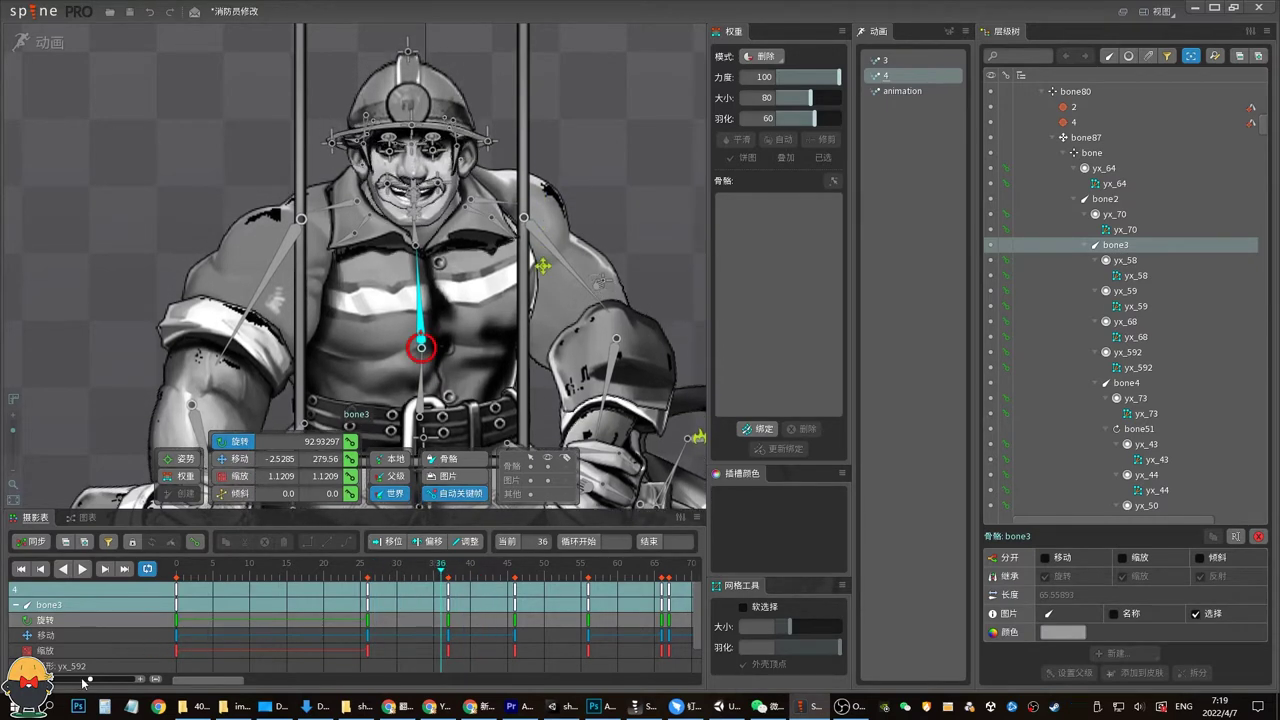
pyautogui.moveTo(83, 680); pyautogui.dragTo(66, 680)
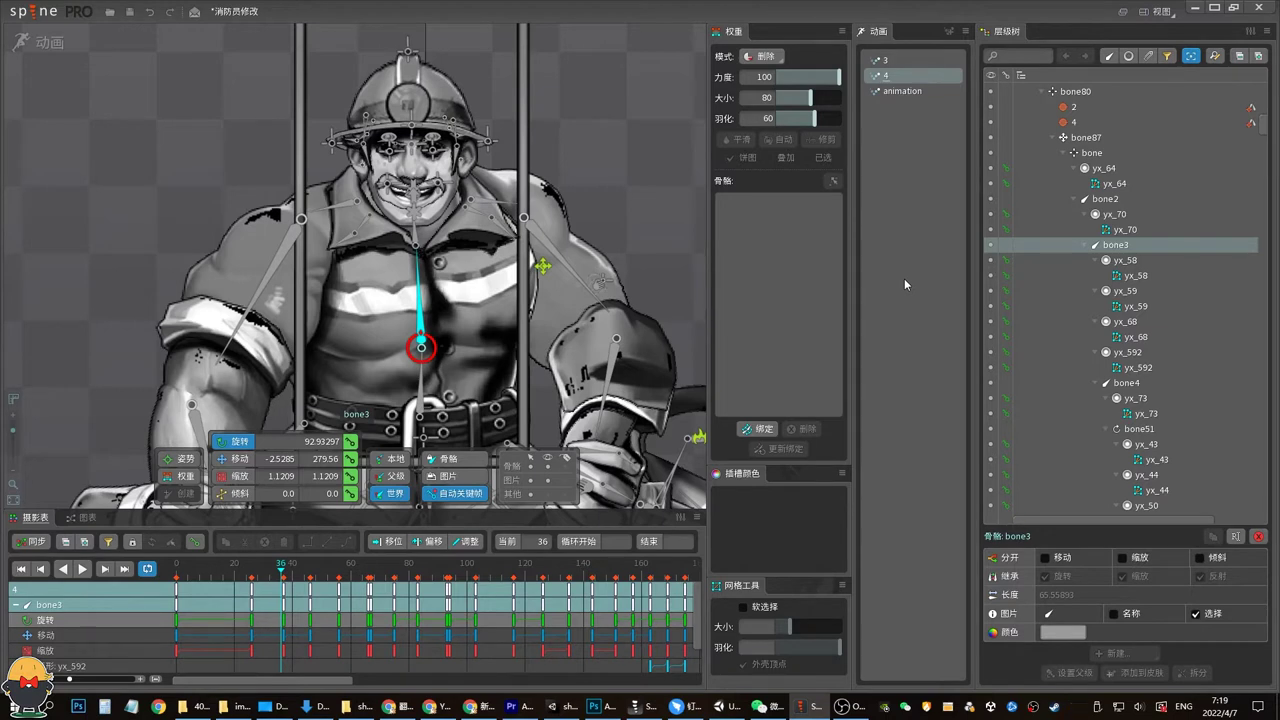
pyautogui.click(177, 570)
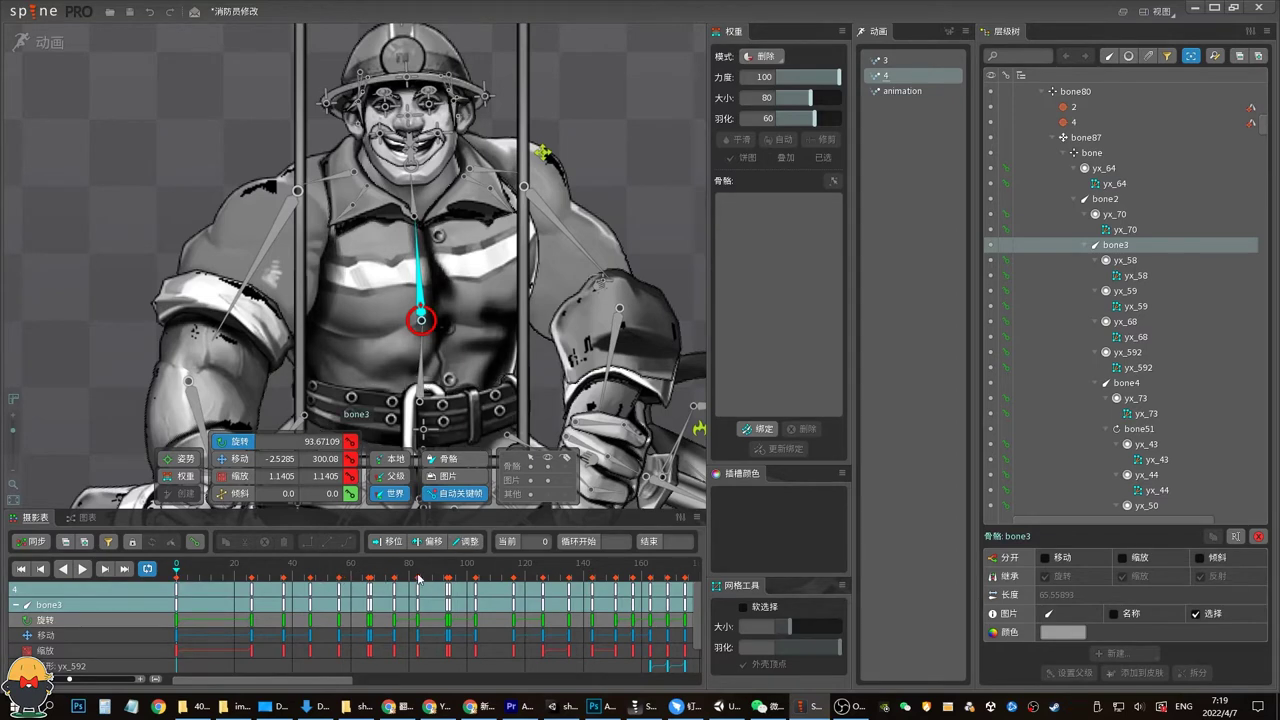
pyautogui.click(315, 566)
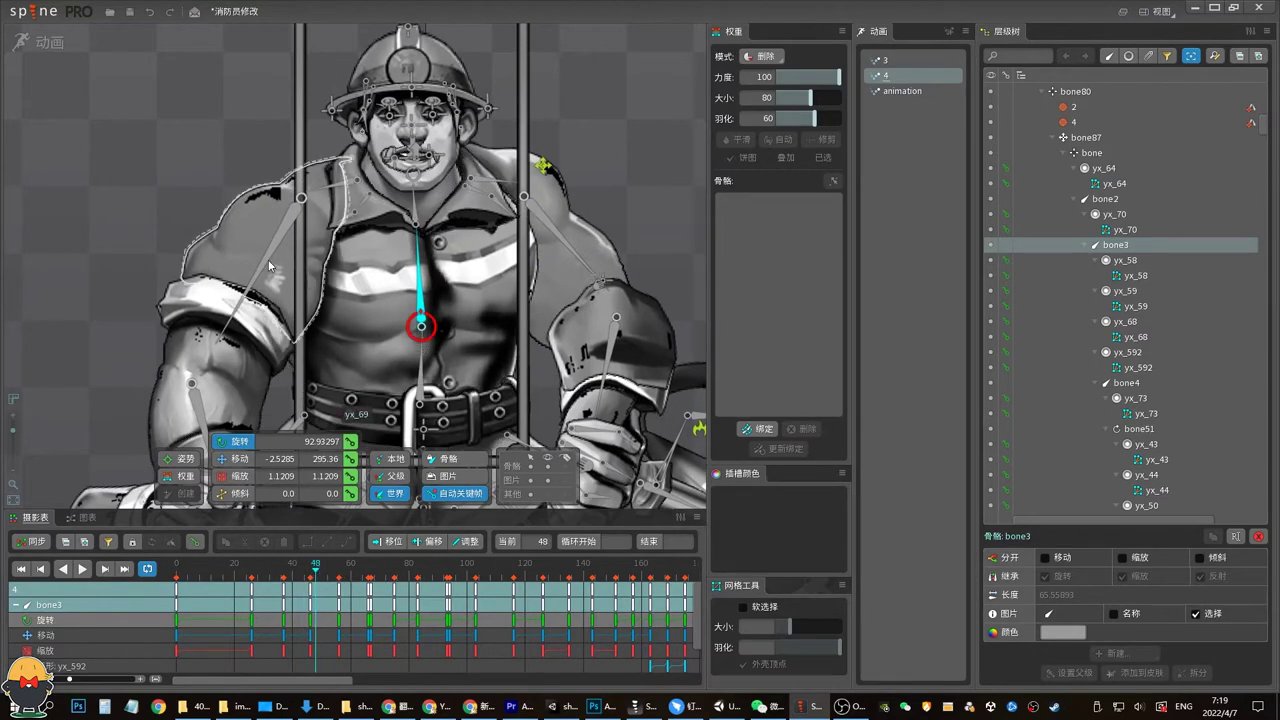
# Preview bone3's motion, select a translate key, and view its curves in an enlarged Graph editor
pyautogui.click(362, 277)
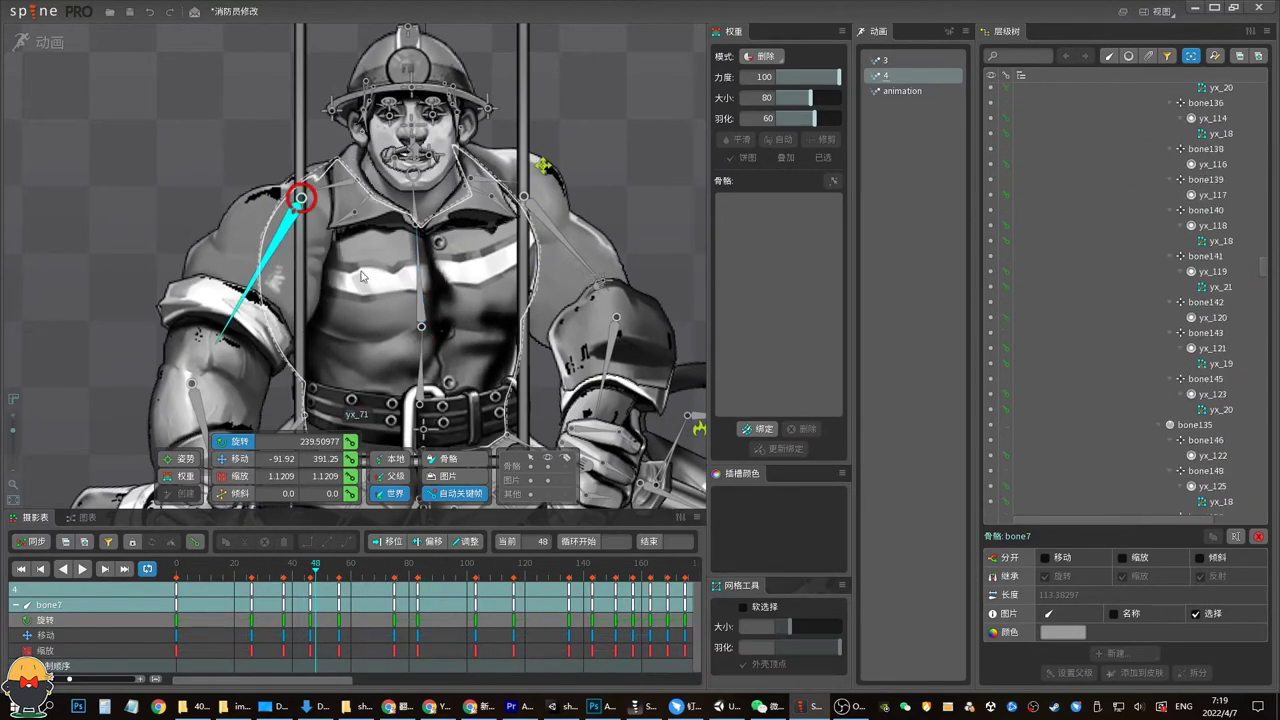
pyautogui.click(416, 271)
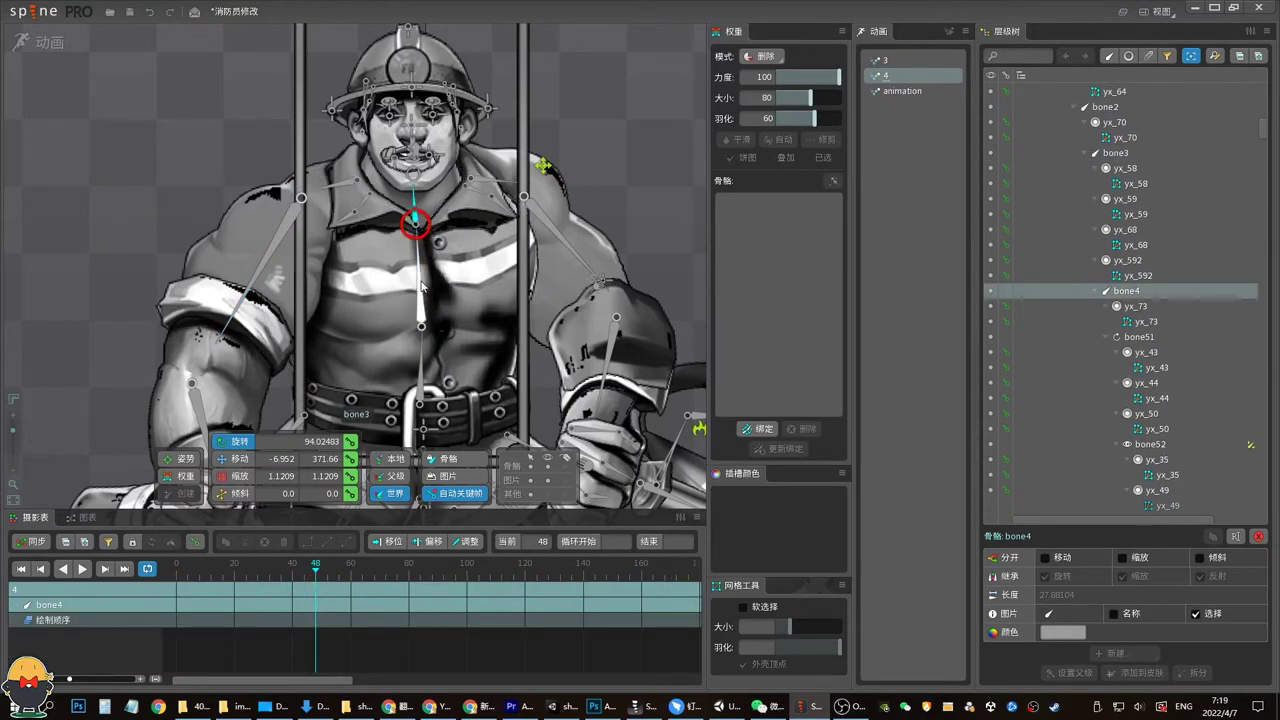
pyautogui.press('space')
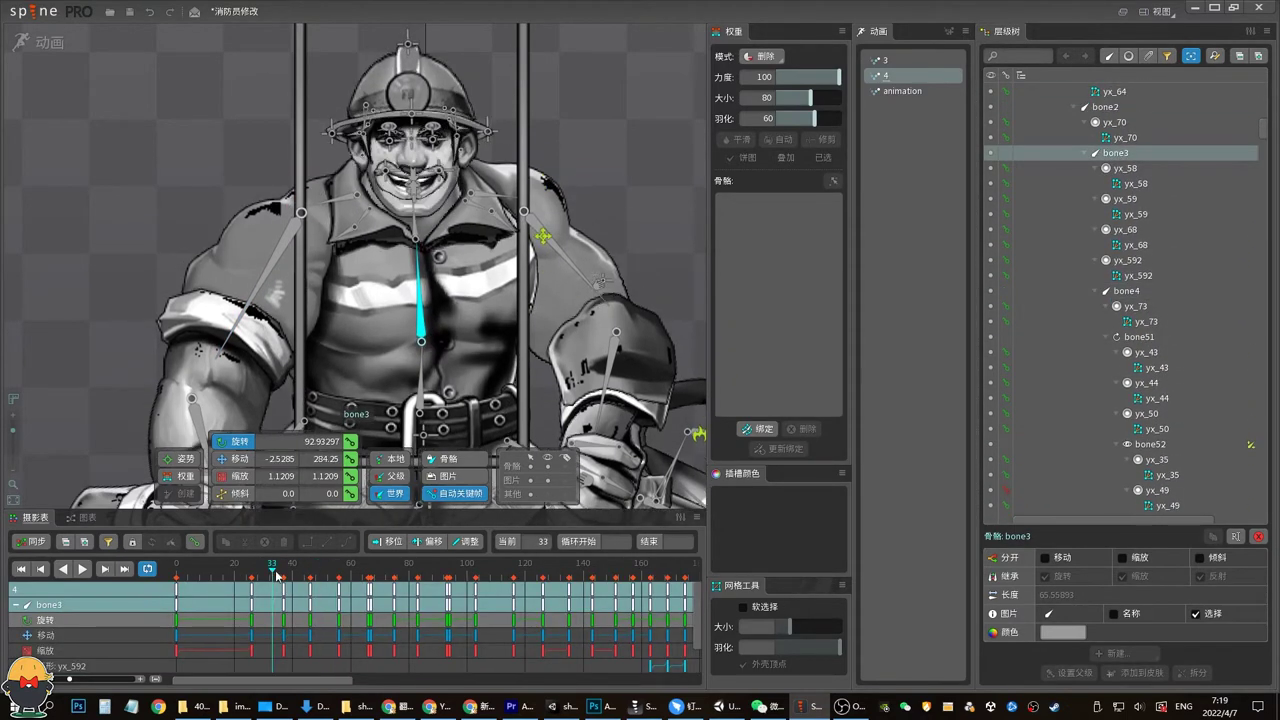
pyautogui.press('space')
pyautogui.press('space')
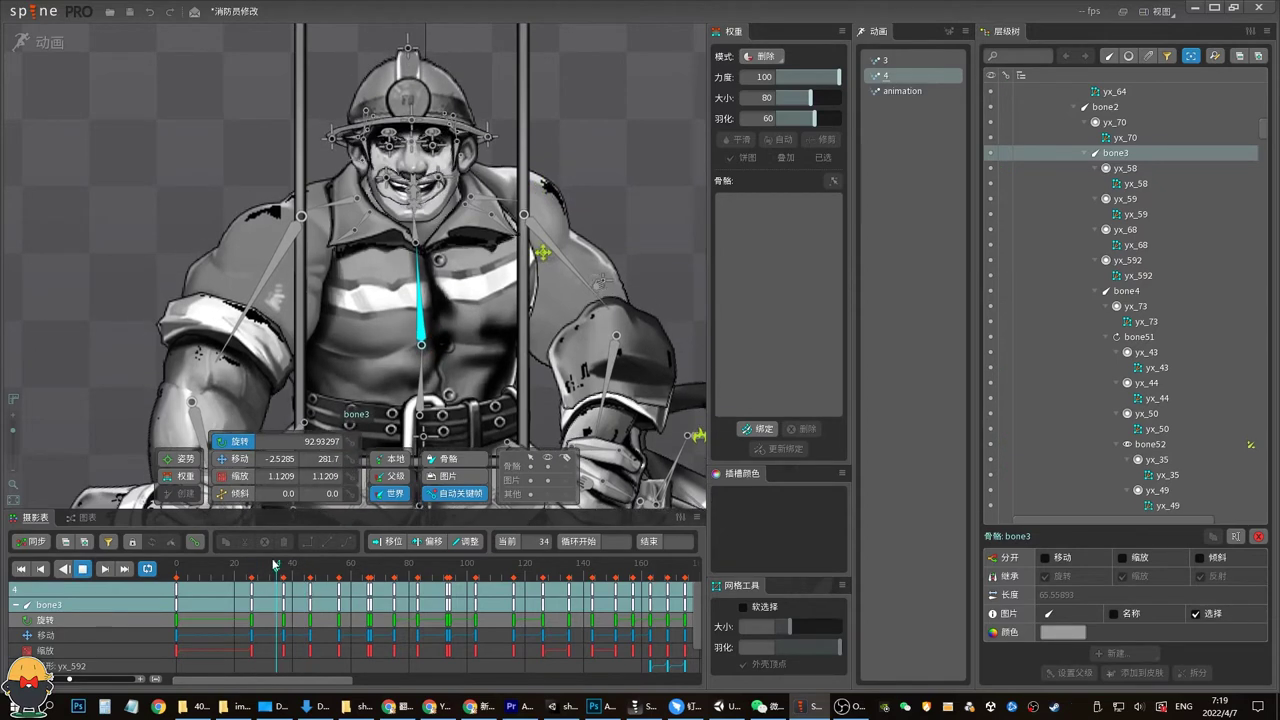
pyautogui.press('space')
pyautogui.click(249, 636)
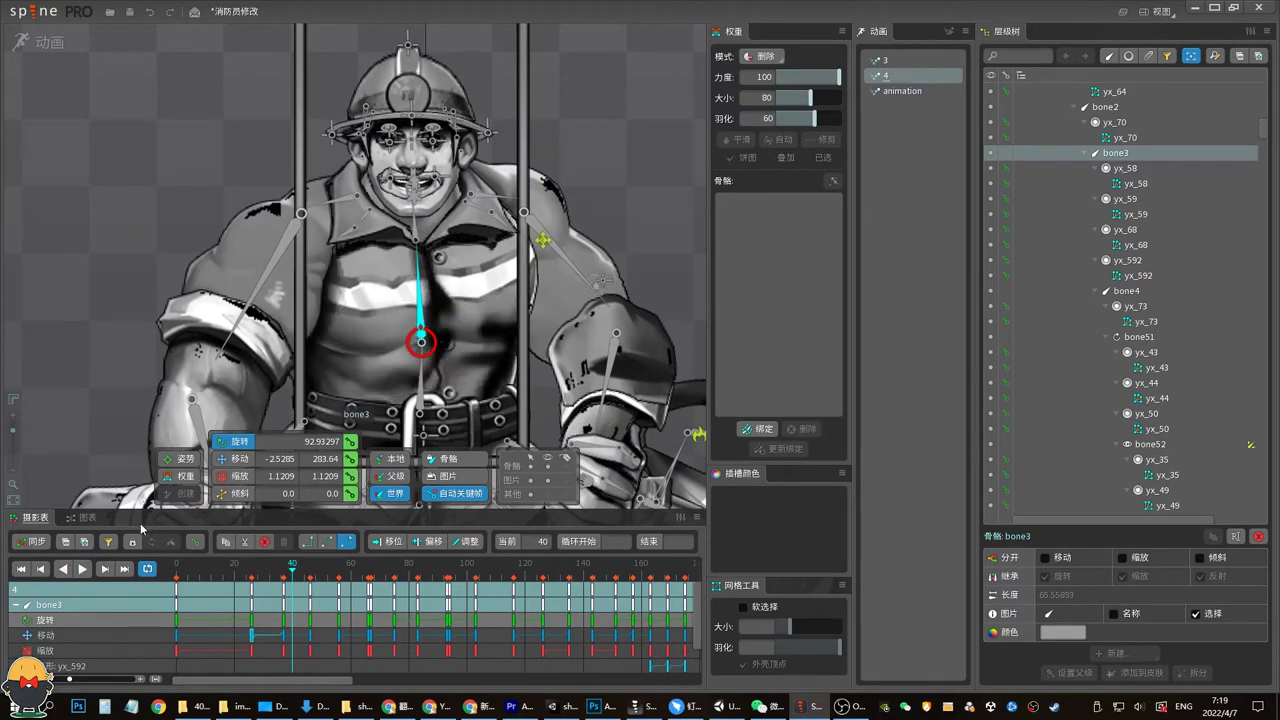
pyautogui.click(87, 517)
pyautogui.moveTo(344, 517); pyautogui.dragTo(344, 402)
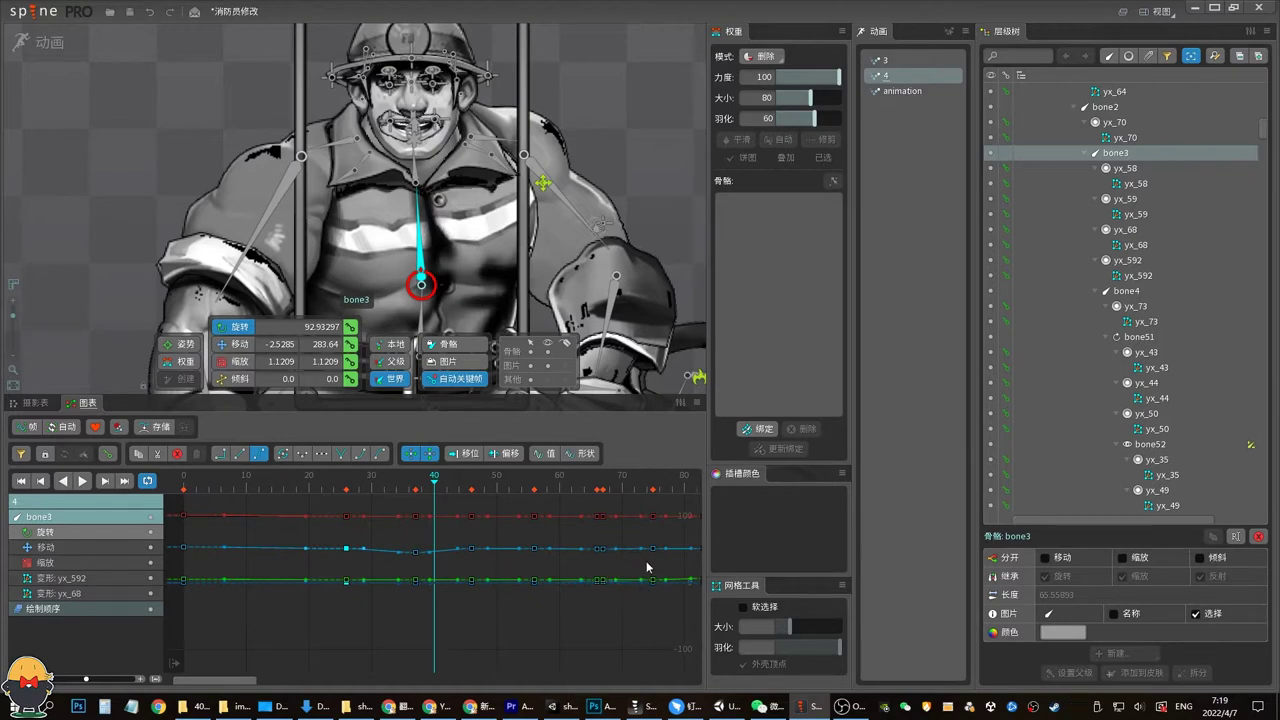
# Check the curve view display options, then scrub animation 4 from frame 0 to about frame 29
pyautogui.click(680, 402)
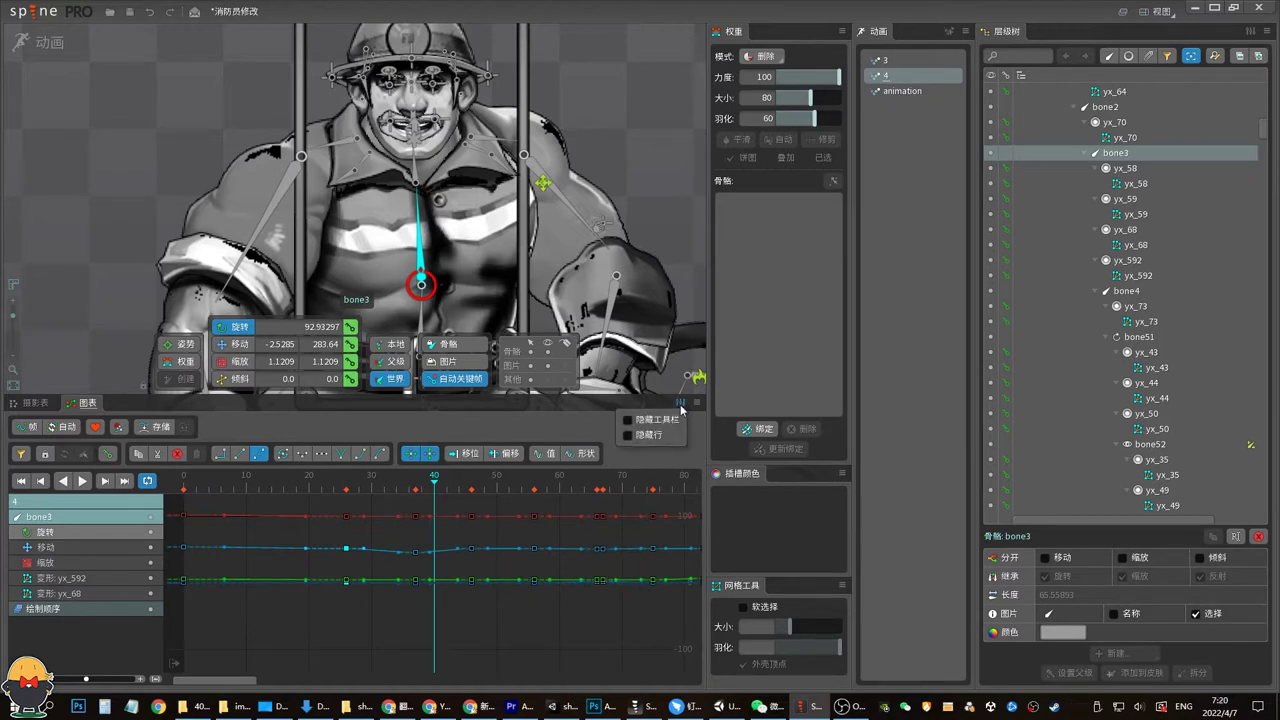
pyautogui.click(568, 644)
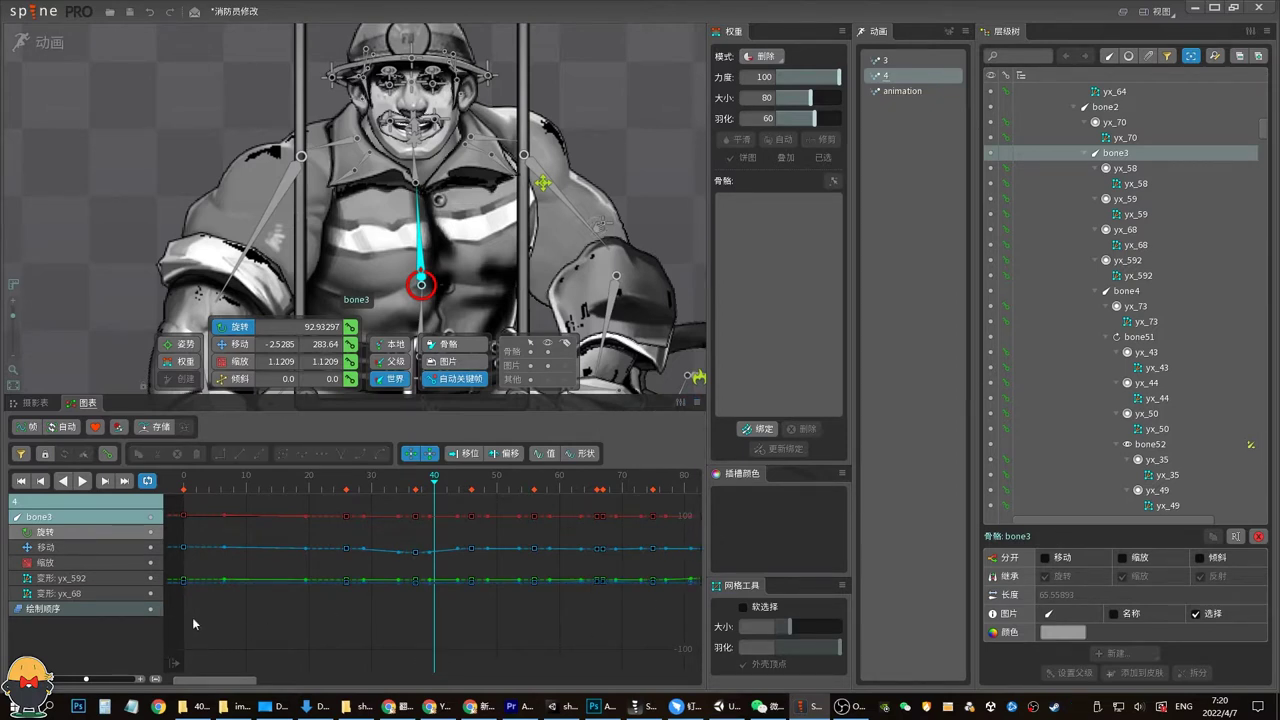
pyautogui.click(185, 488)
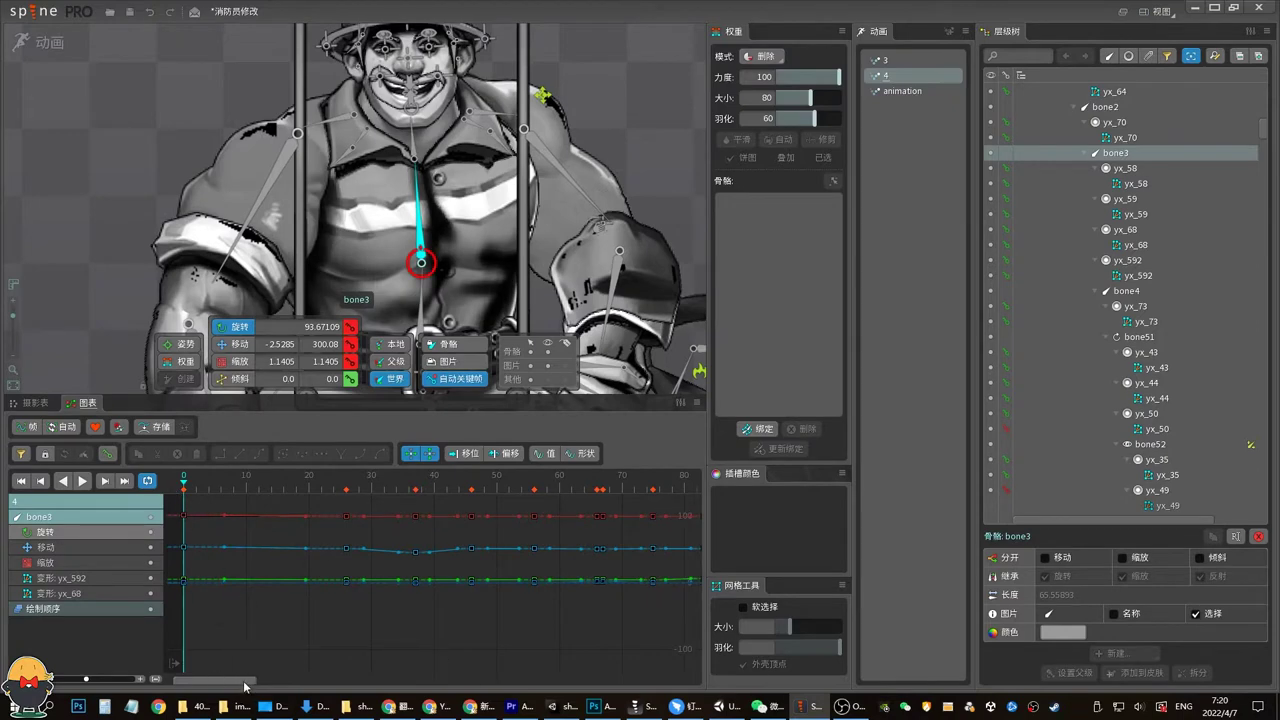
pyautogui.moveTo(250, 495)
pyautogui.mouseDown()
pyautogui.moveTo(368, 505)
pyautogui.moveTo(366, 490)
pyautogui.mouseUp()
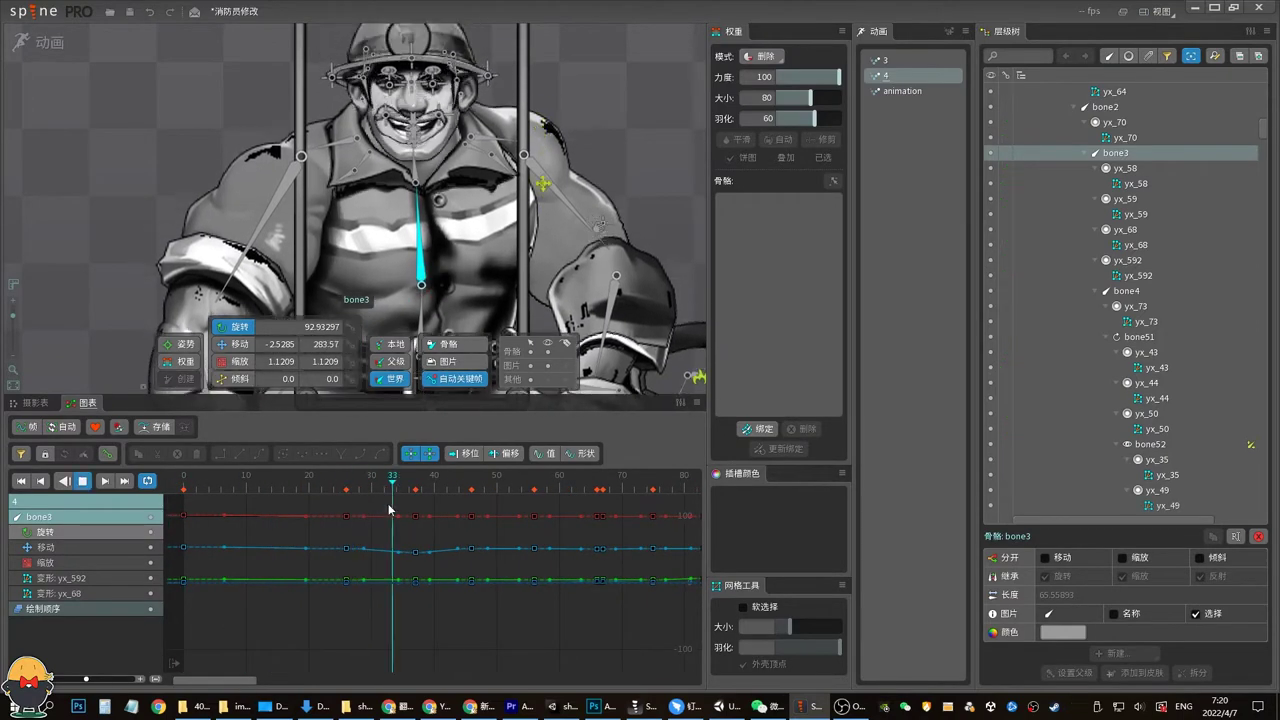
# Preview animation 4's motion, then zoom the graph into frames 25–70
pyautogui.press('space')
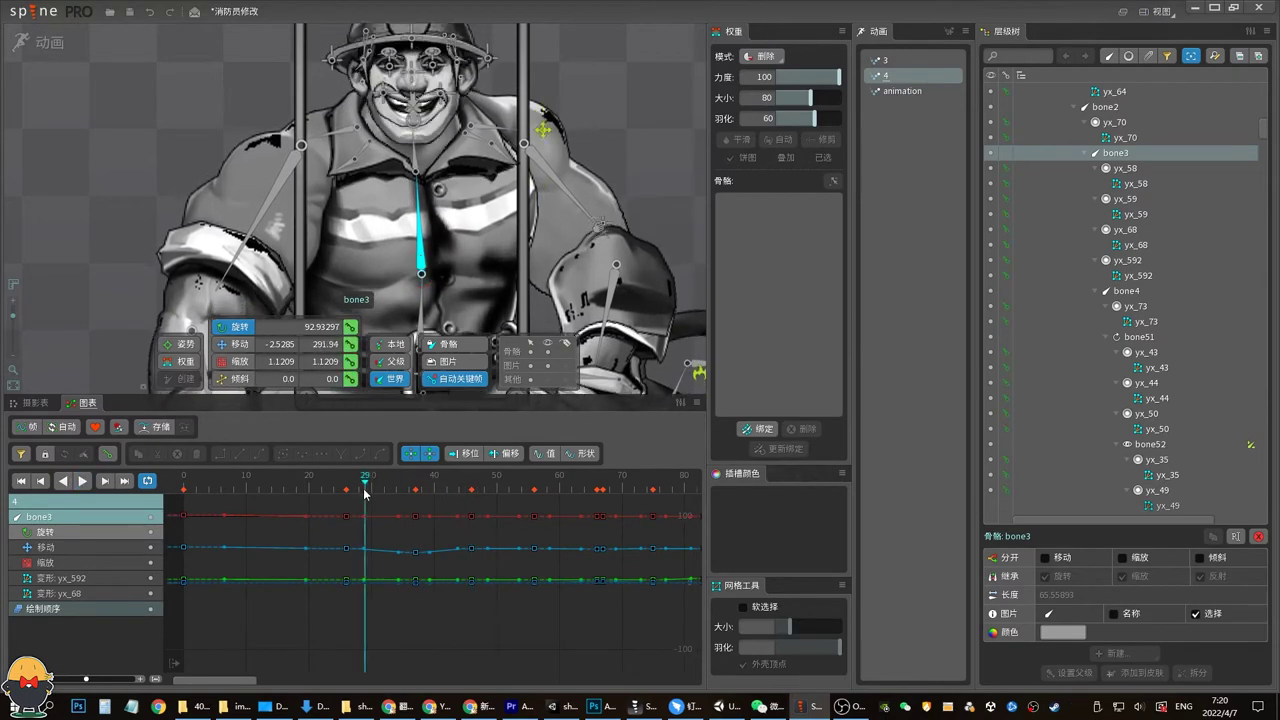
pyautogui.press('space')
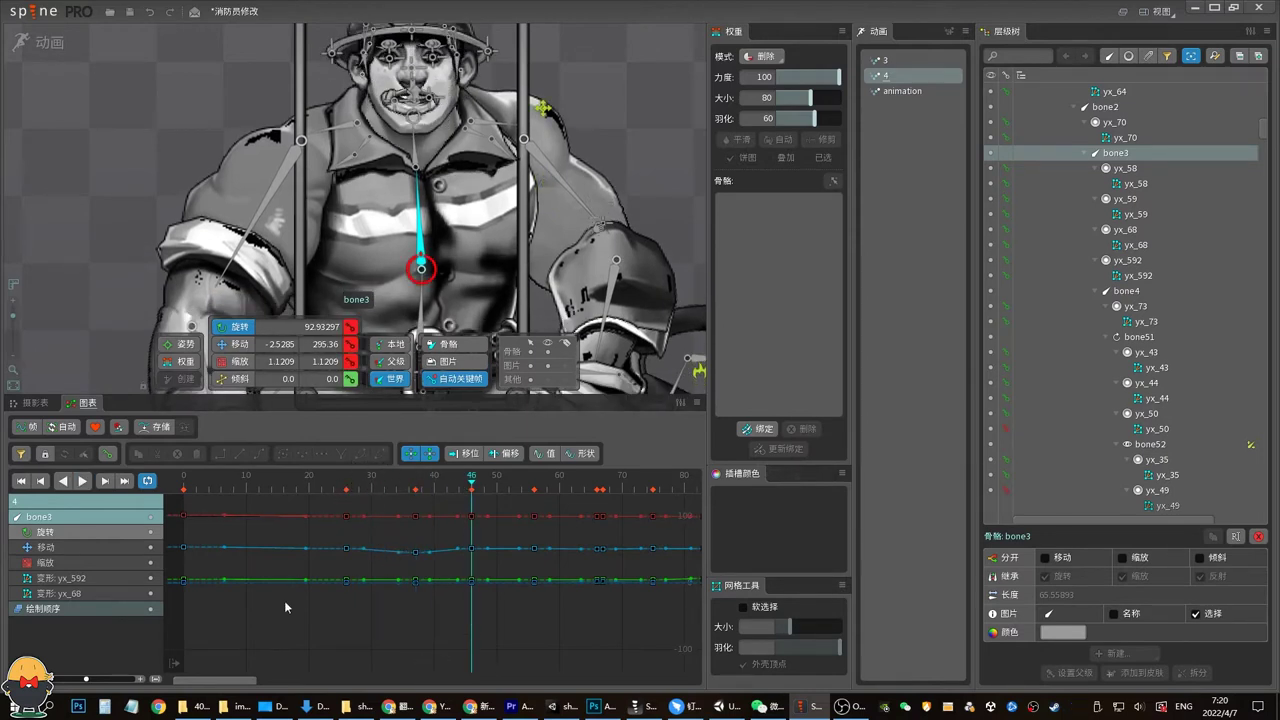
pyautogui.moveTo(84, 679); pyautogui.dragTo(100, 679)
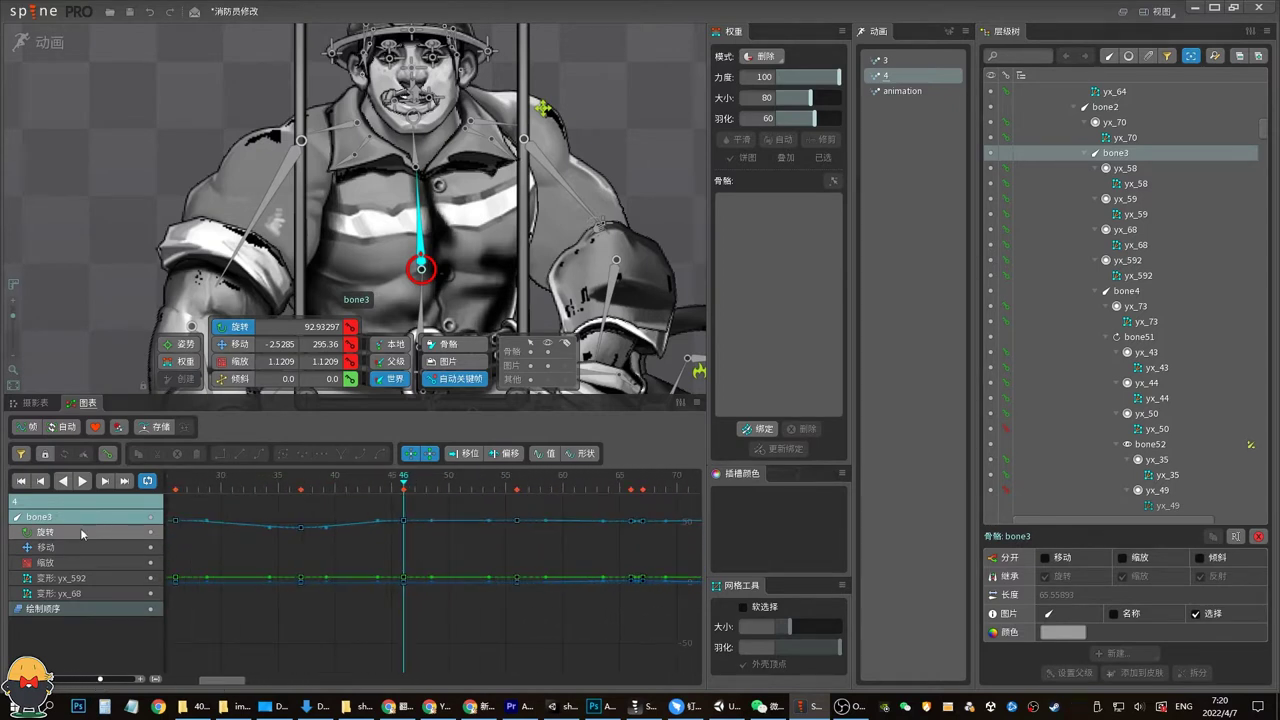
# Box-select bone3's X translate keys on the blue curve and give them bezier easing
pyautogui.moveTo(320, 556); pyautogui.dragTo(346, 609)
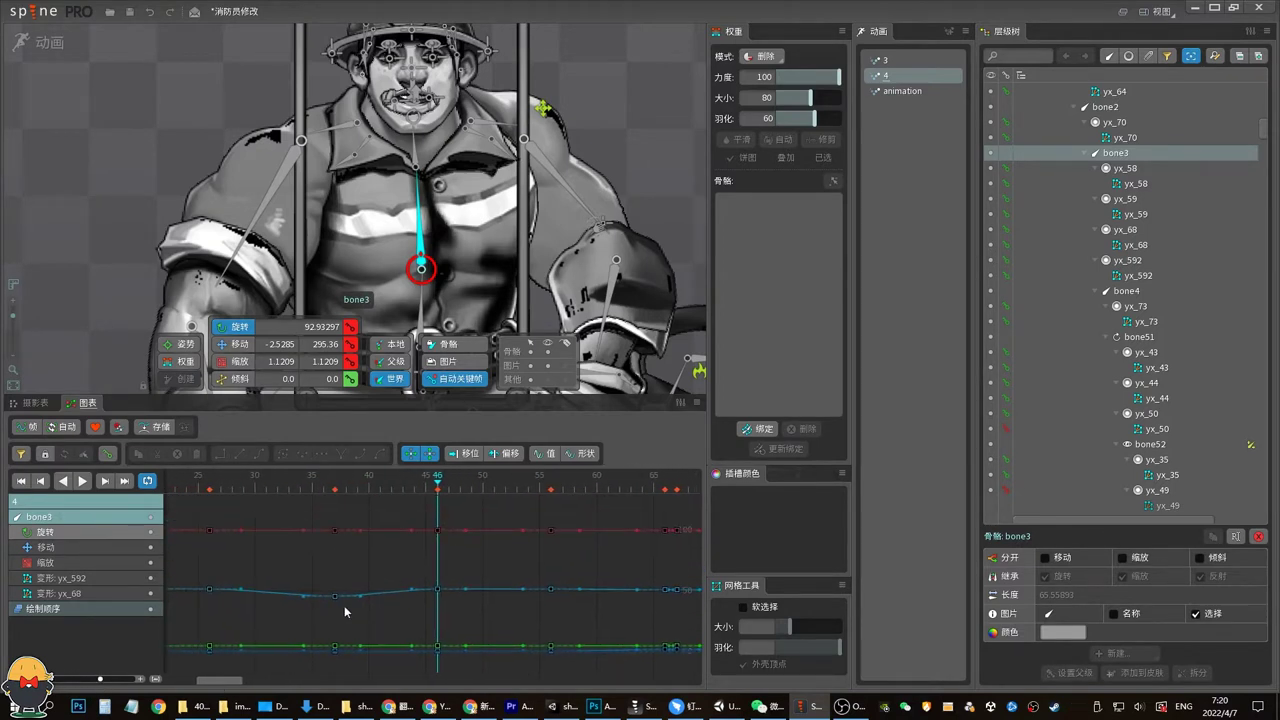
pyautogui.click(207, 590)
pyautogui.click(334, 596)
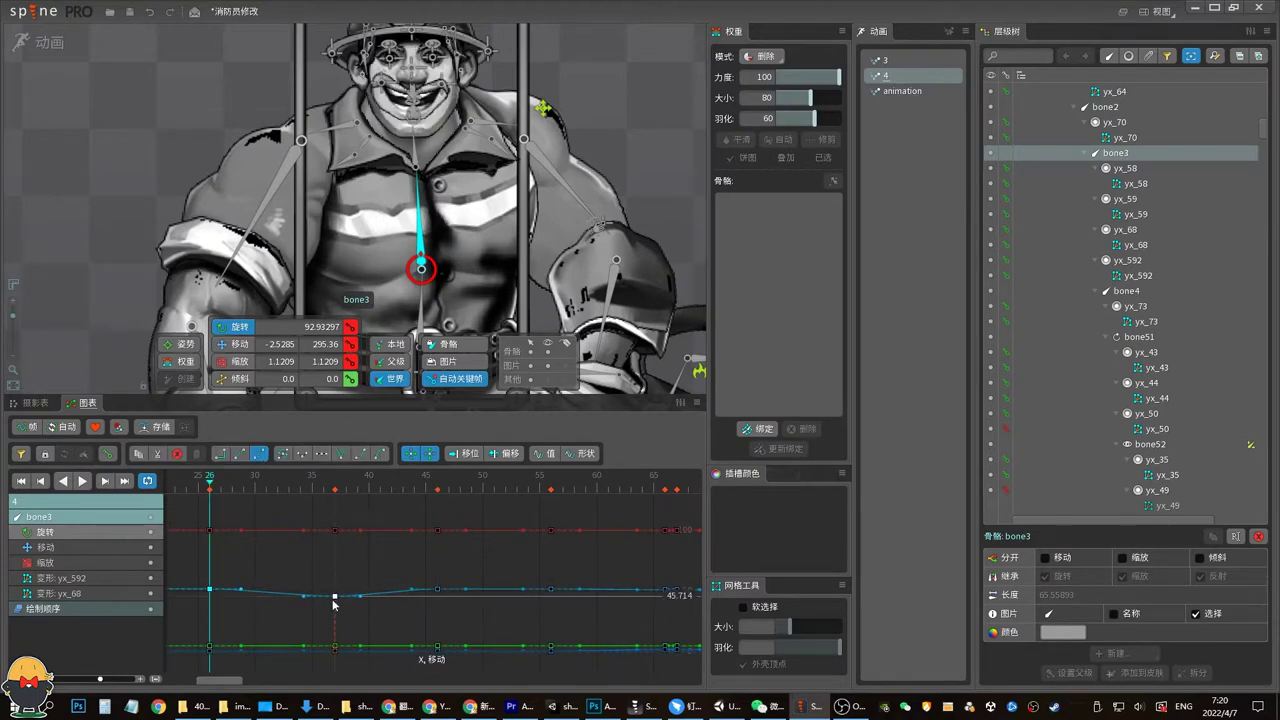
pyautogui.keyDown('ctrl'); pyautogui.click(437, 589); pyautogui.keyUp('ctrl')
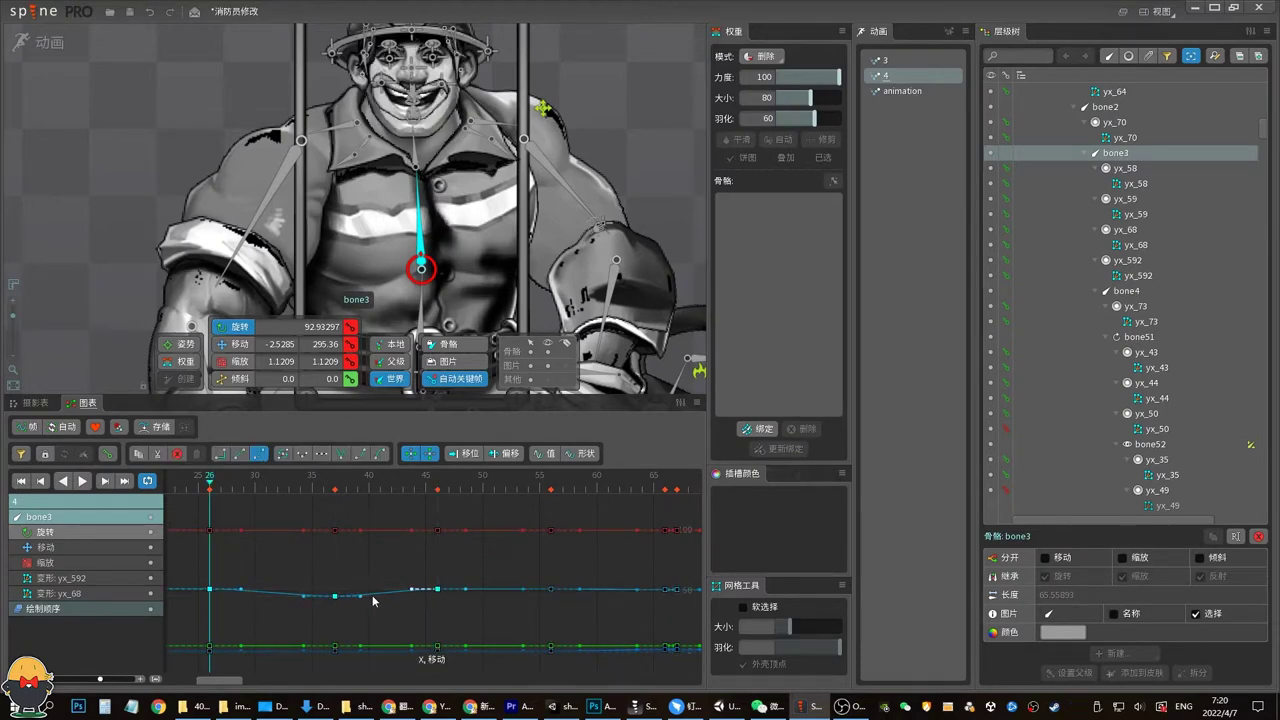
pyautogui.press('Escape')
pyautogui.moveTo(196, 614); pyautogui.dragTo(598, 553)
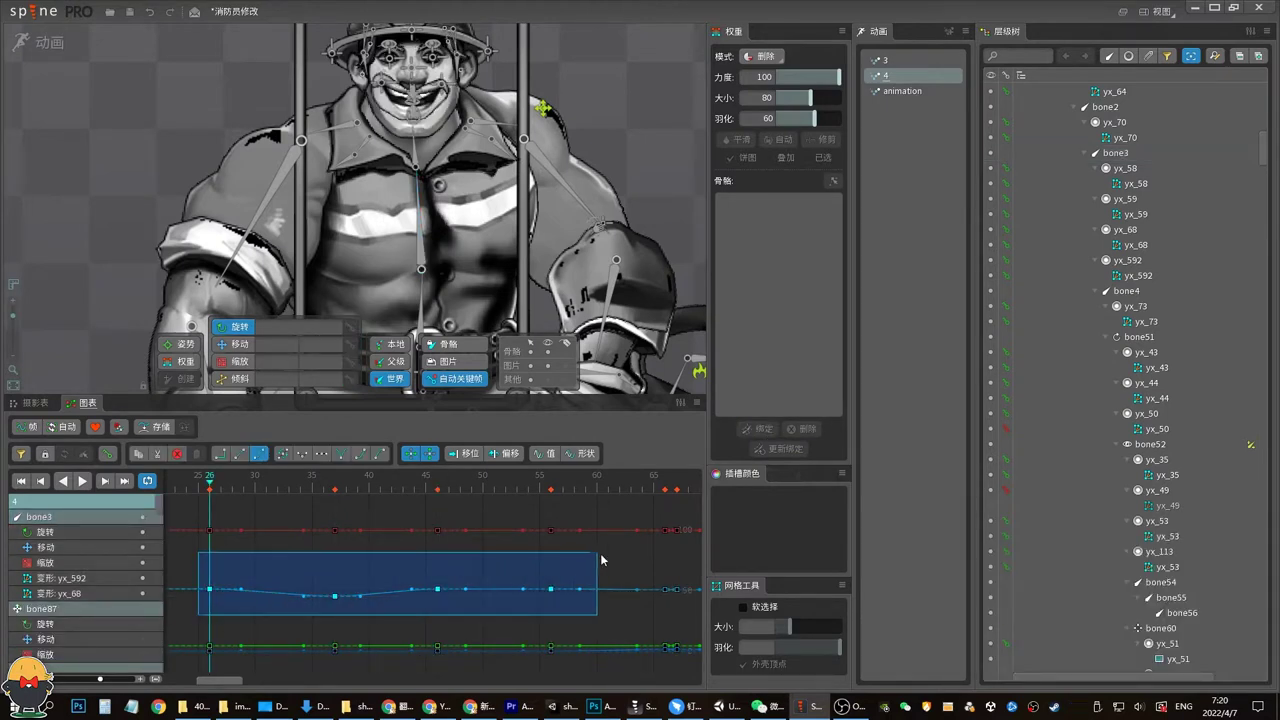
pyautogui.click(302, 454)
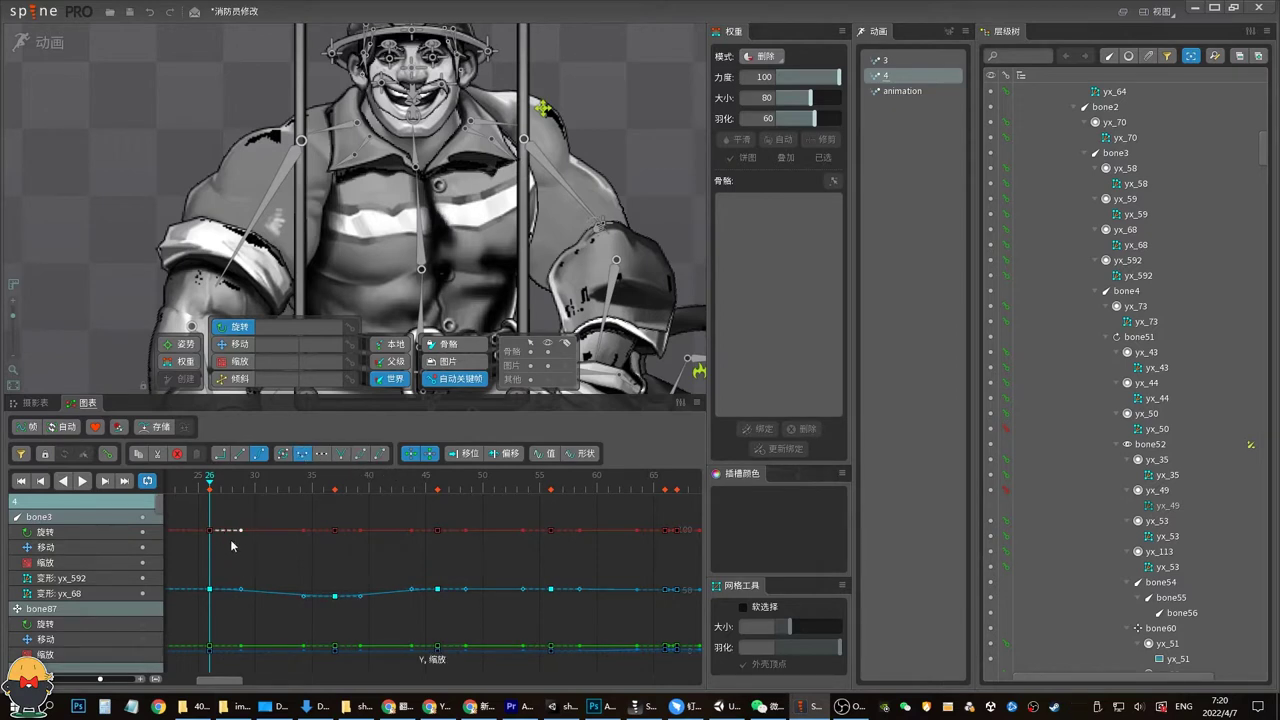
# Play animation 4 around frames 27–37 to check the smoothed translate motion
pyautogui.click(240, 591)
pyautogui.press('space')
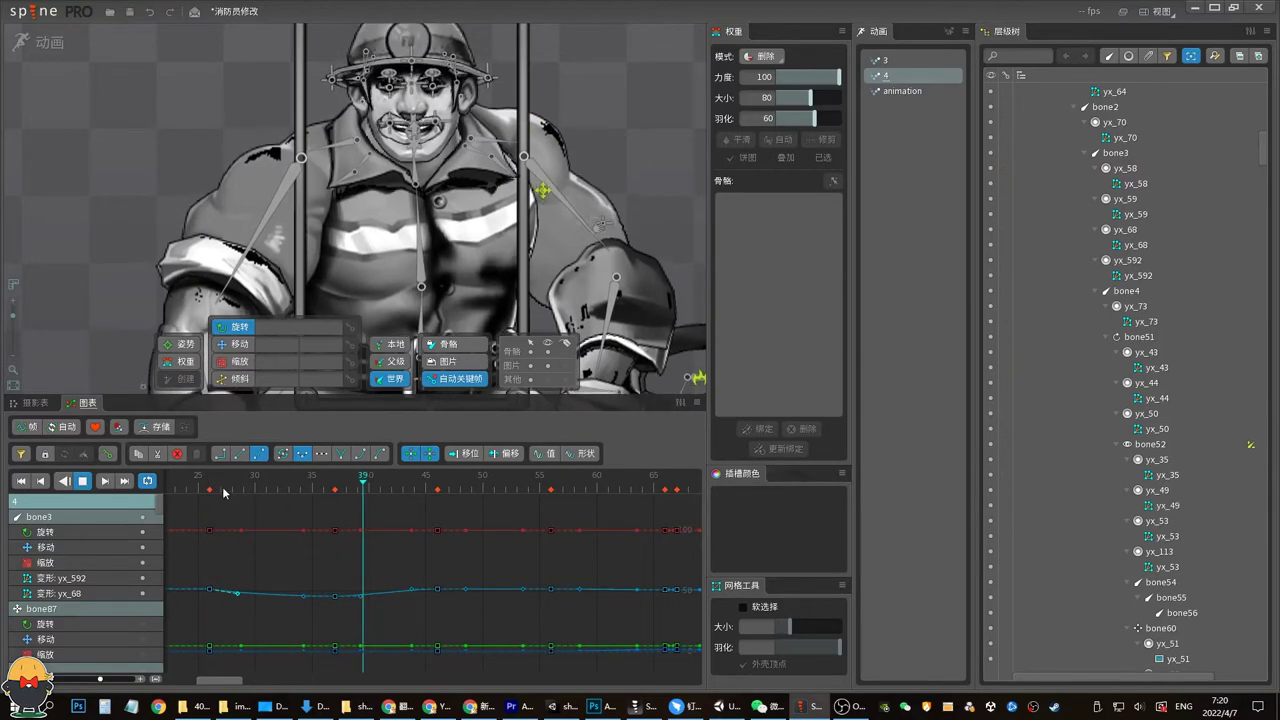
pyautogui.click(214, 488)
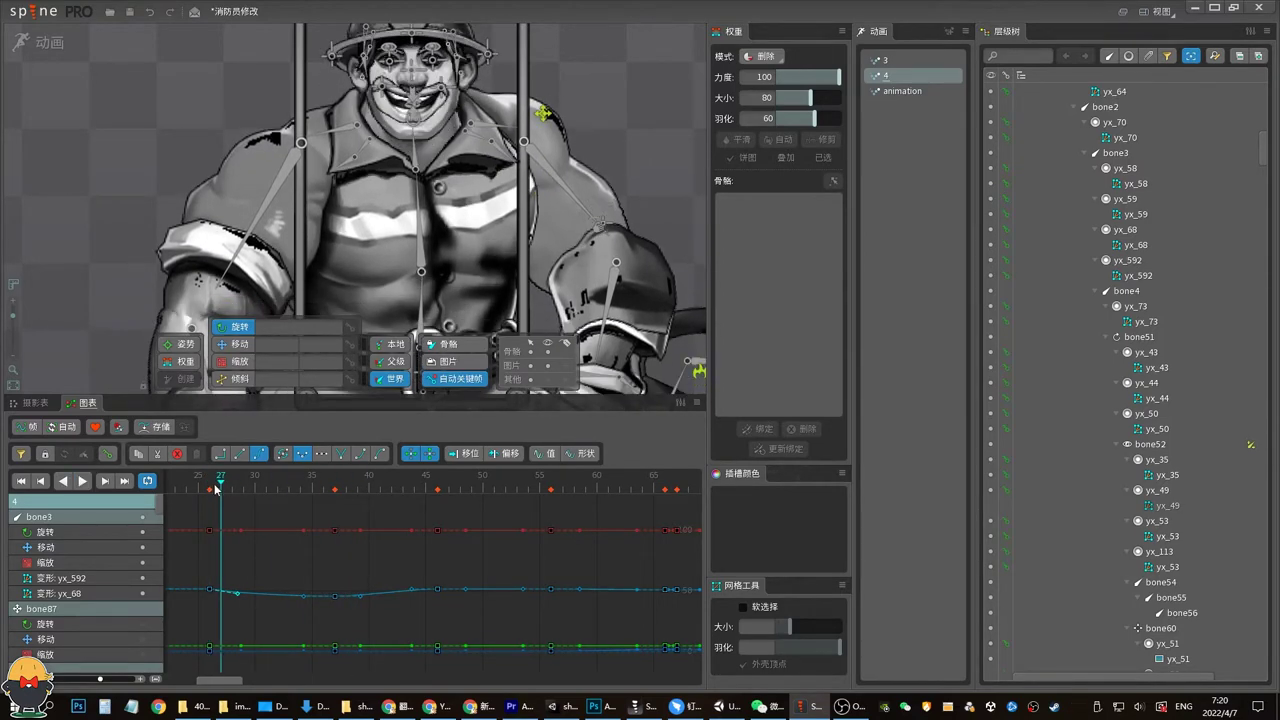
pyautogui.press('space')
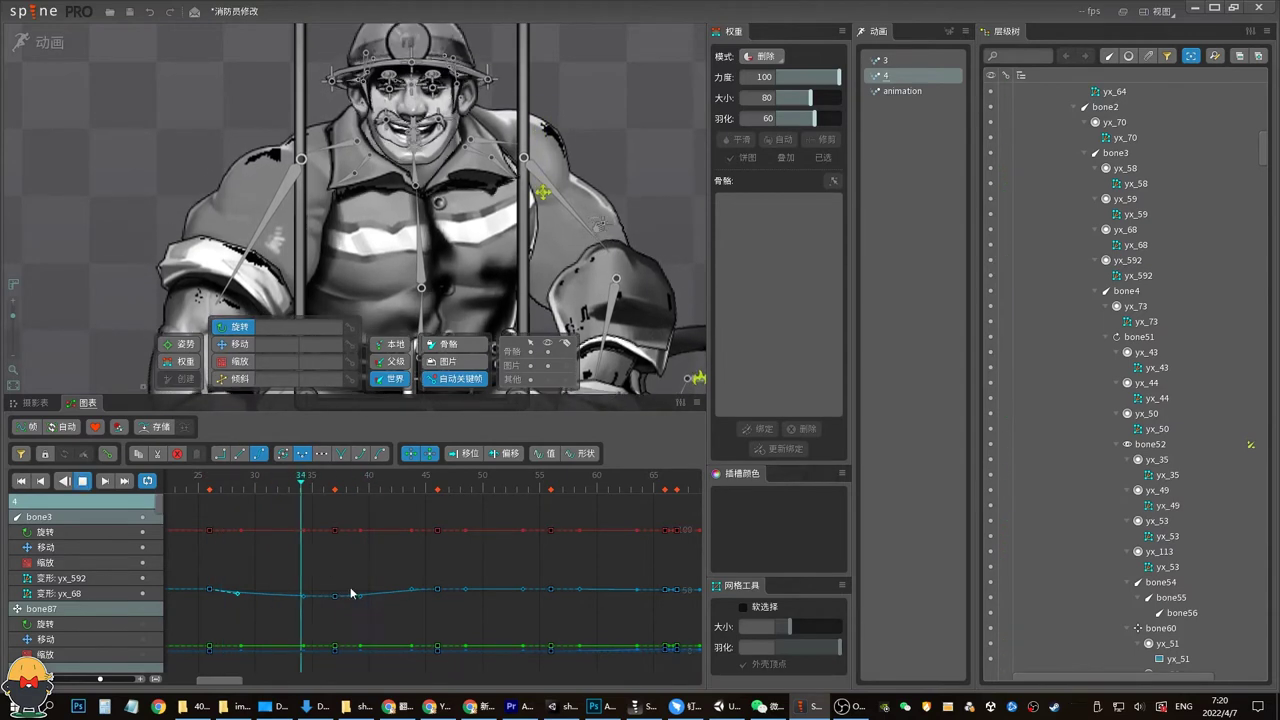
pyautogui.press('space')
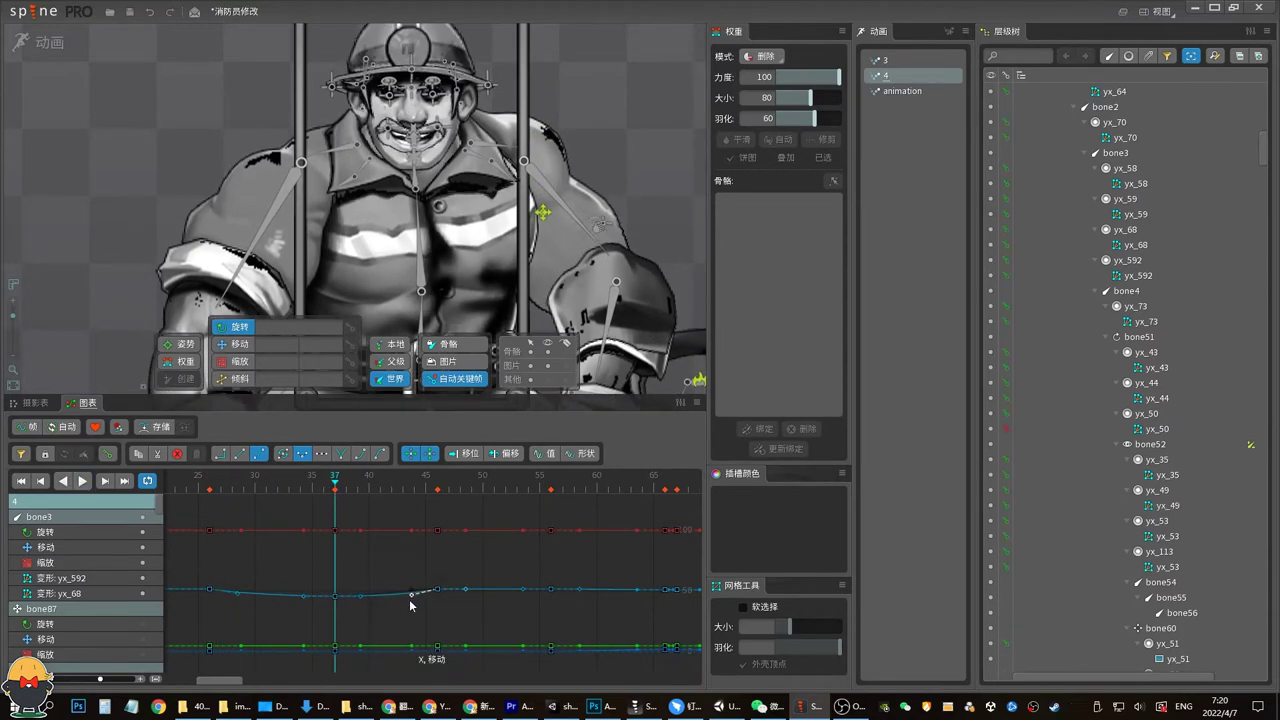
# Preview the translate key near frame 44, then move the playhead to frame 55
pyautogui.click(333, 490)
pyautogui.click(410, 594)
pyautogui.press('space')
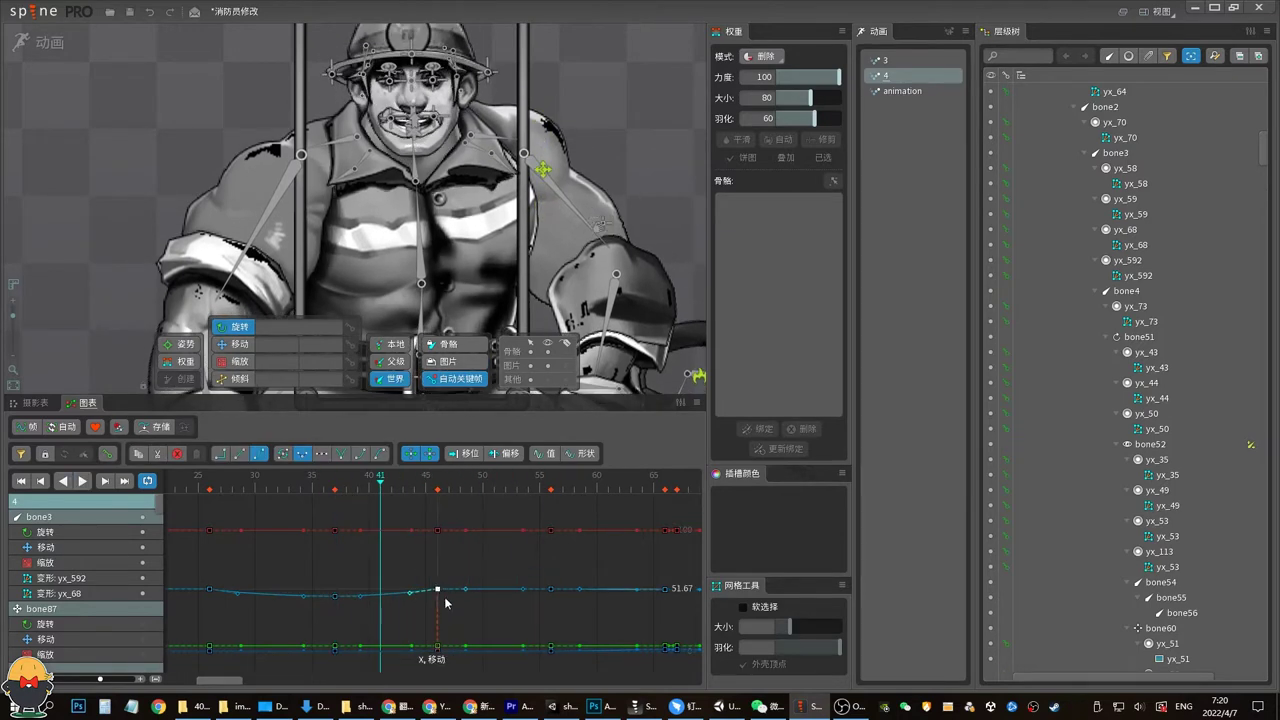
pyautogui.press('space')
pyautogui.moveTo(449, 488); pyautogui.dragTo(540, 488)
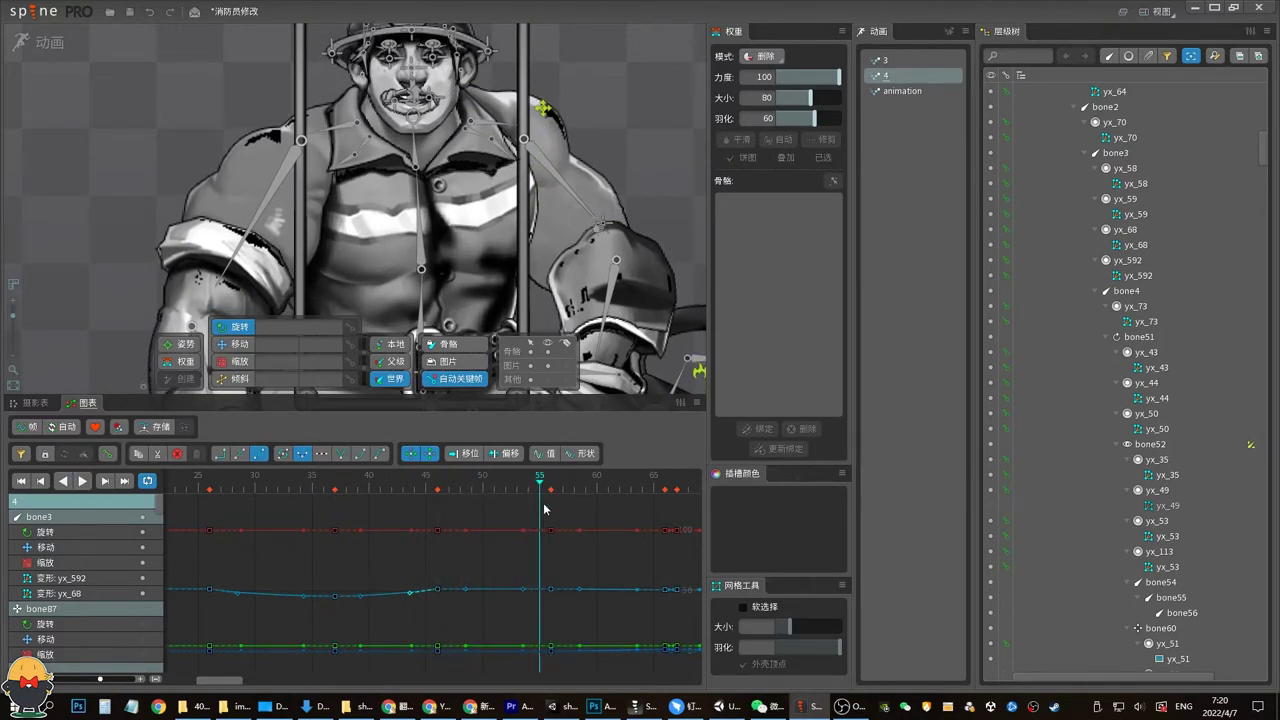
# Show only bone3's keys in the dopesheet and play animation 4 from frame 47
pyautogui.click(35, 402)
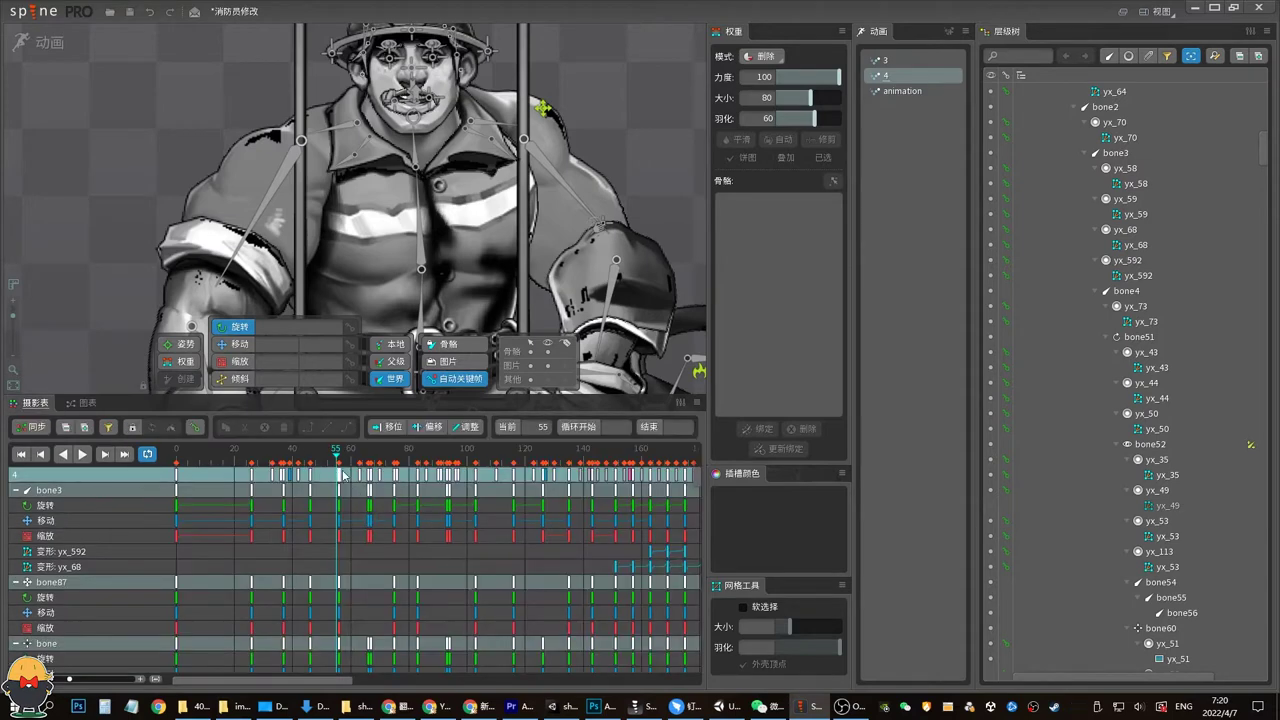
pyautogui.click(309, 491)
pyautogui.click(311, 450)
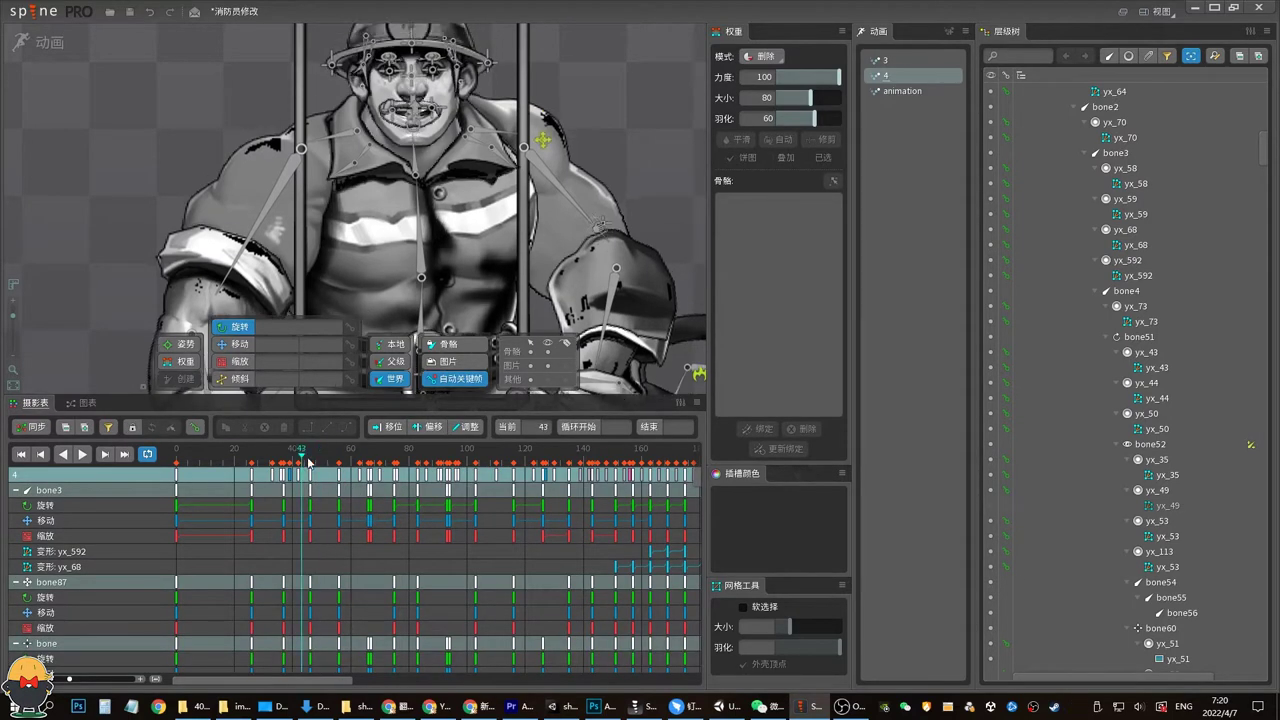
pyautogui.click(421, 268)
pyautogui.press('space')
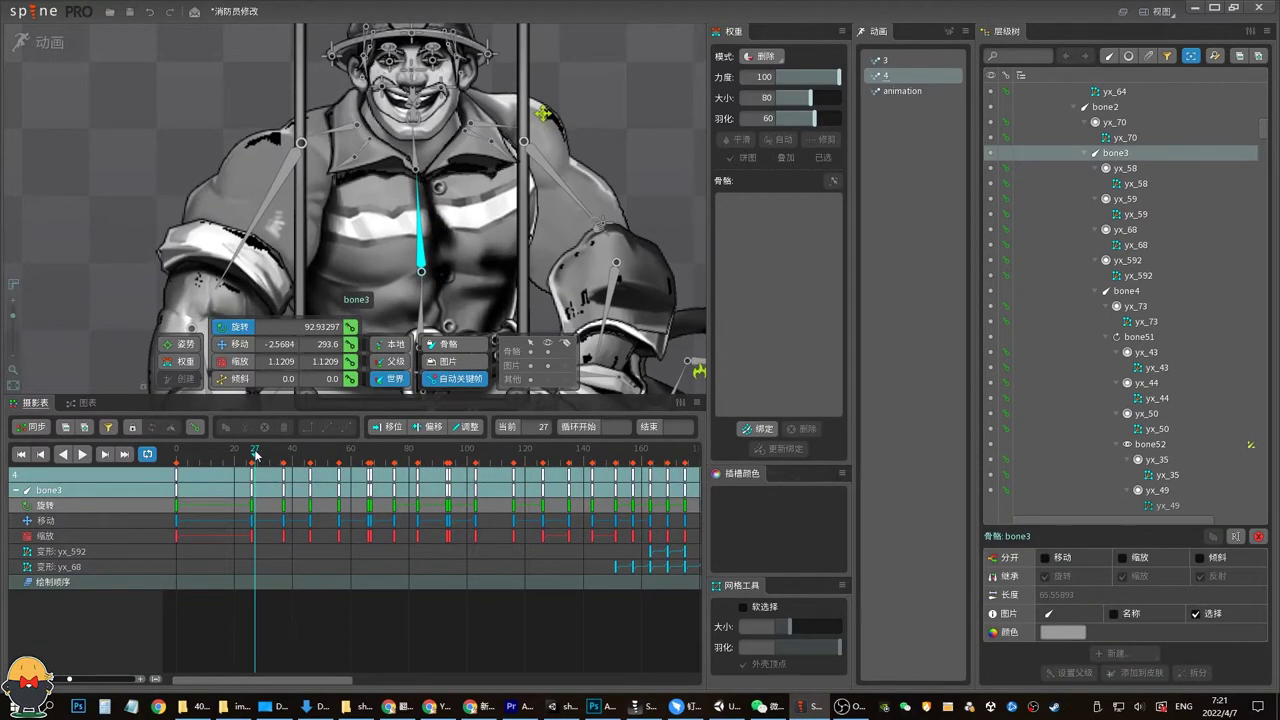
pyautogui.press('space')
# Nudge bone3 up by one unit at frame 56
pyautogui.click(339, 529)
pyautogui.moveTo(300, 455); pyautogui.dragTo(368, 455)
pyautogui.press('v')
pyautogui.click(339, 459)
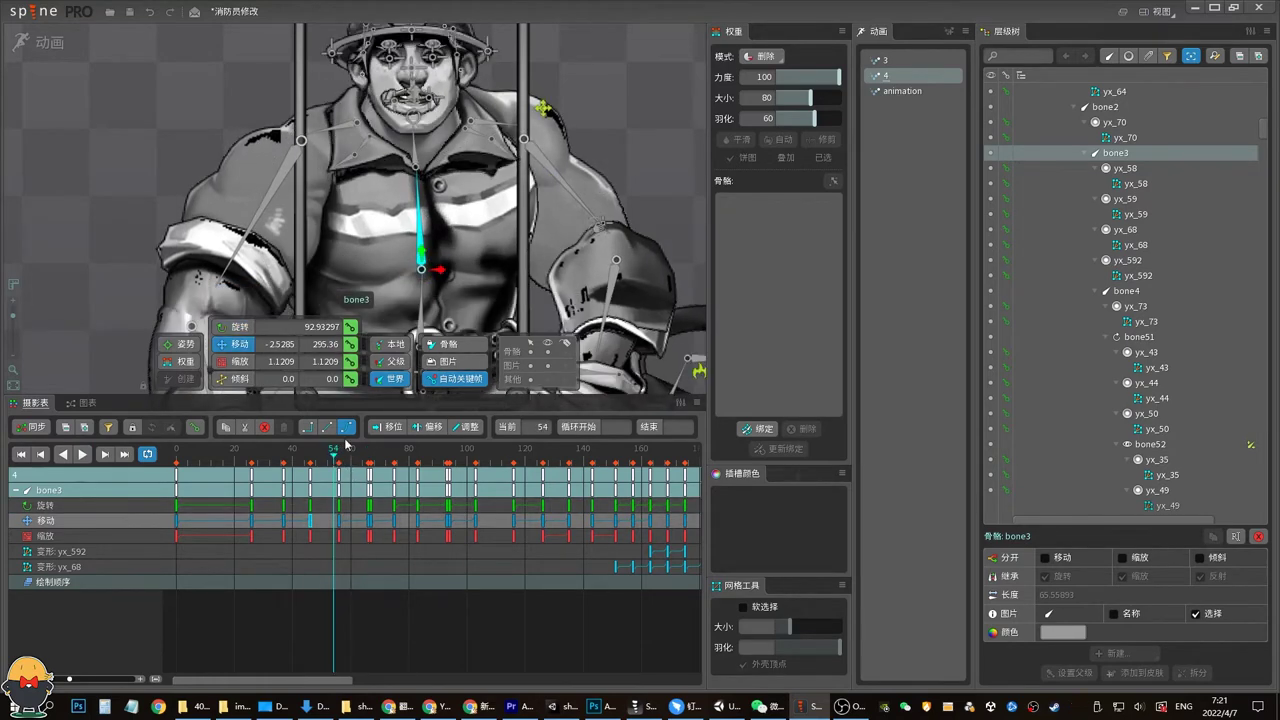
pyautogui.press('Up')
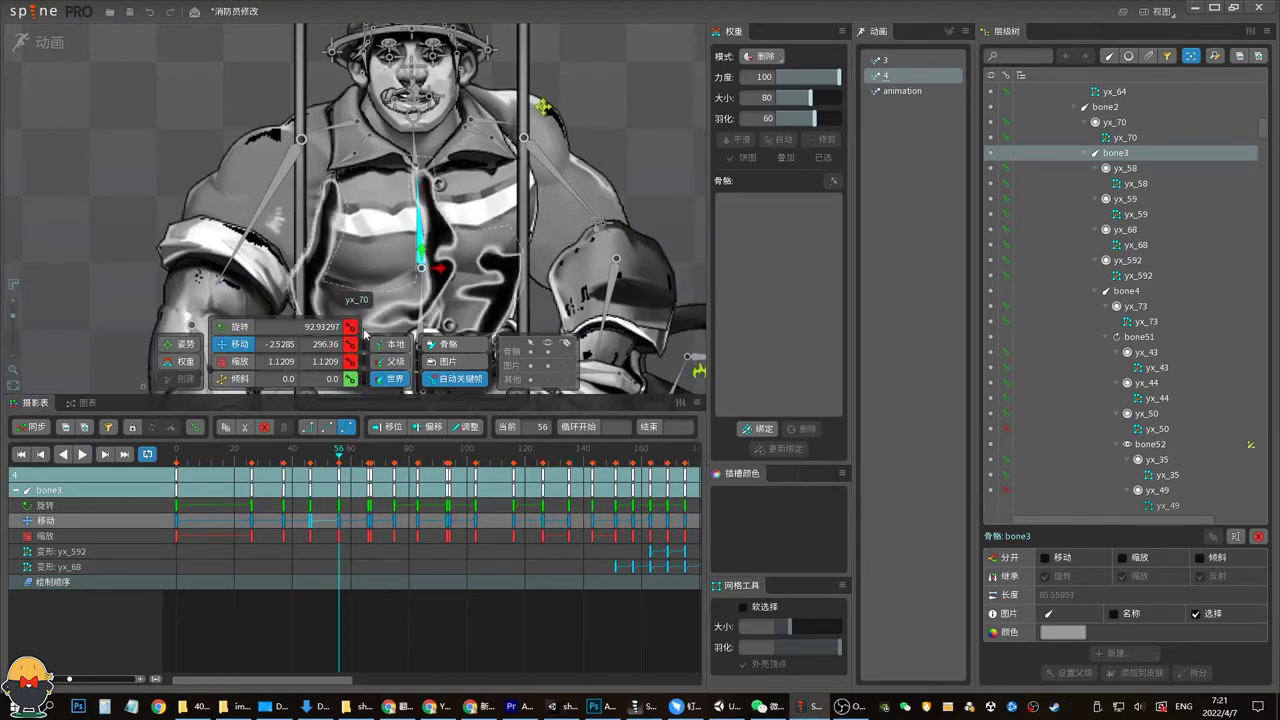
# Shift the key column around frame 46 slightly earlier and review the motion
pyautogui.click(310, 490)
pyautogui.press('space')
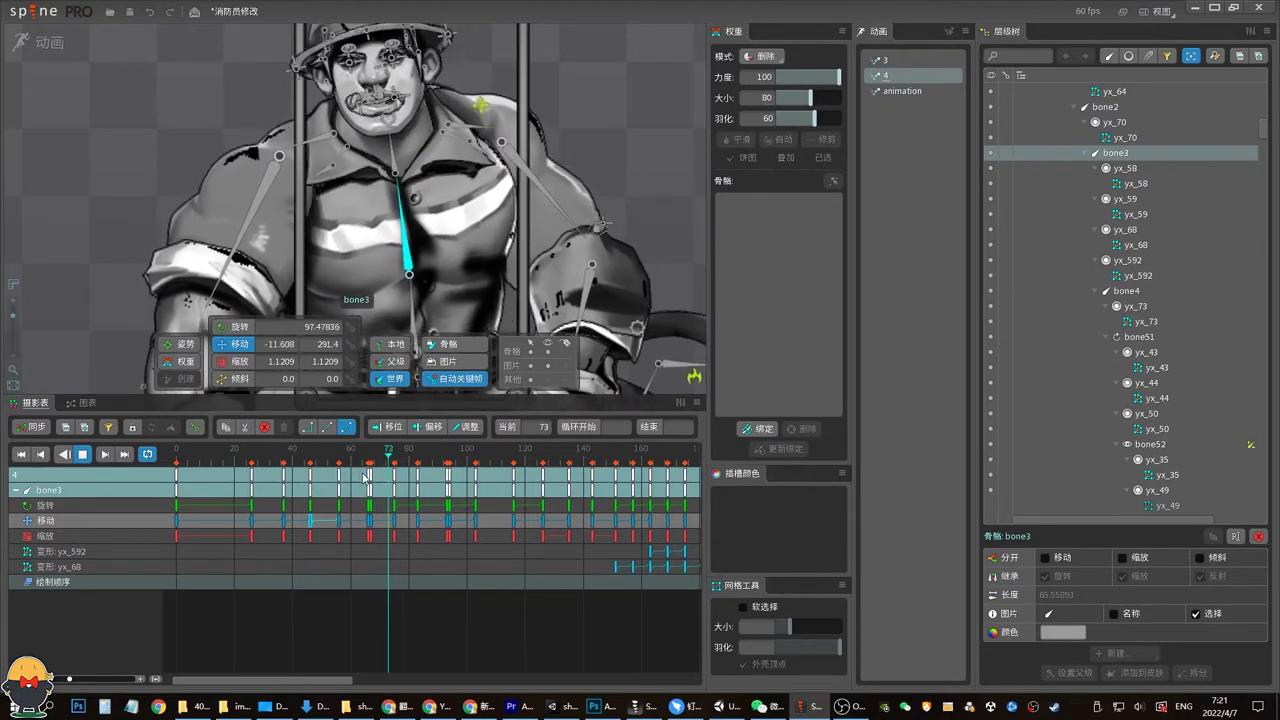
pyautogui.press('space')
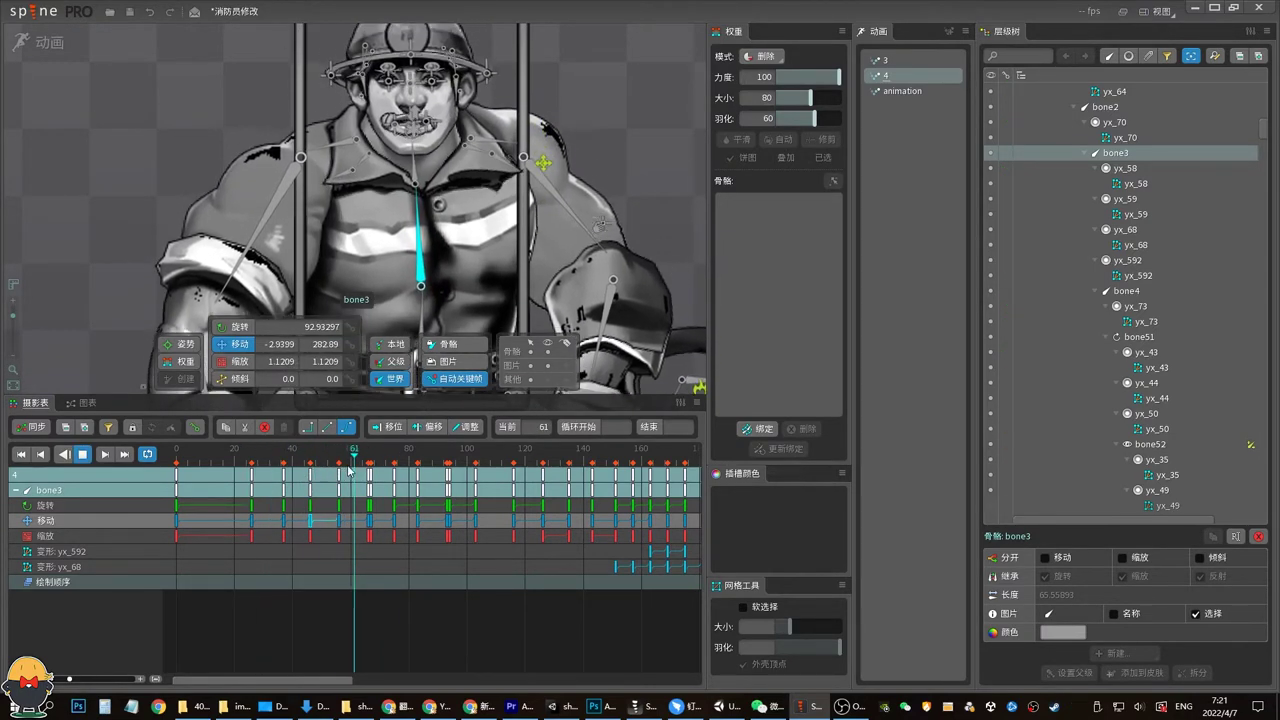
pyautogui.moveTo(346, 480); pyautogui.dragTo(341, 466)
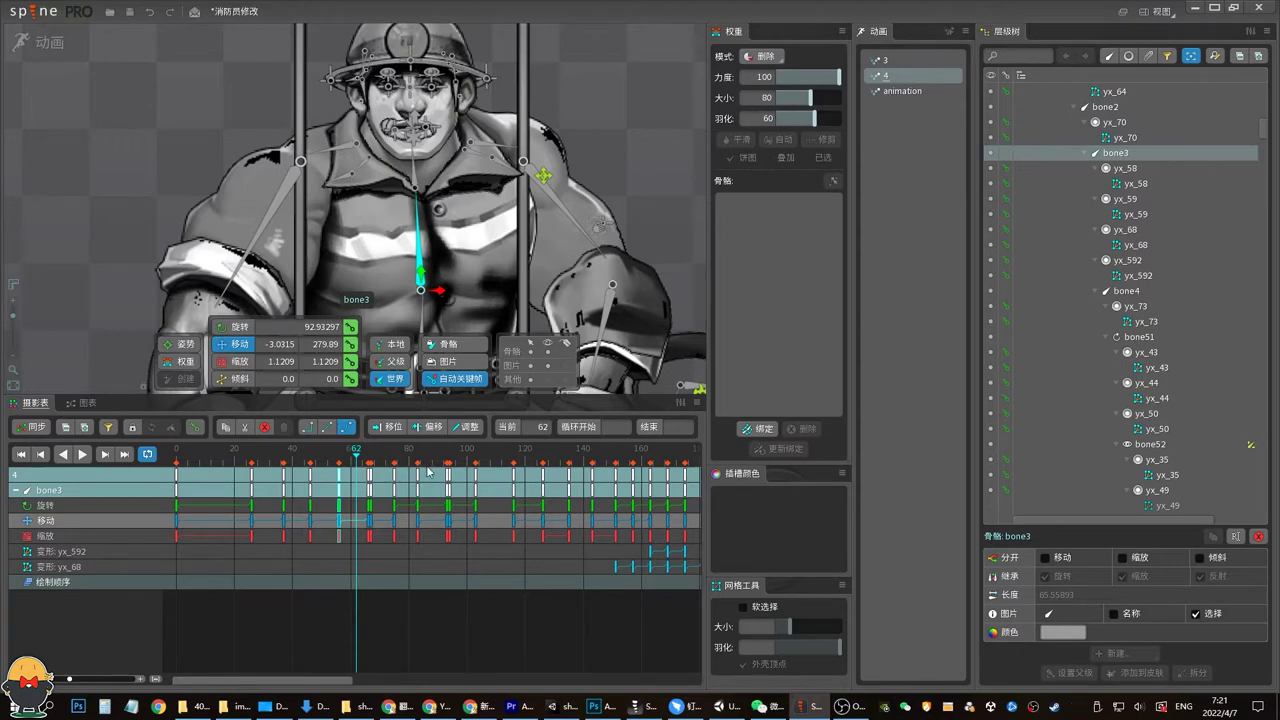
pyautogui.moveTo(333, 460); pyautogui.dragTo(324, 460)
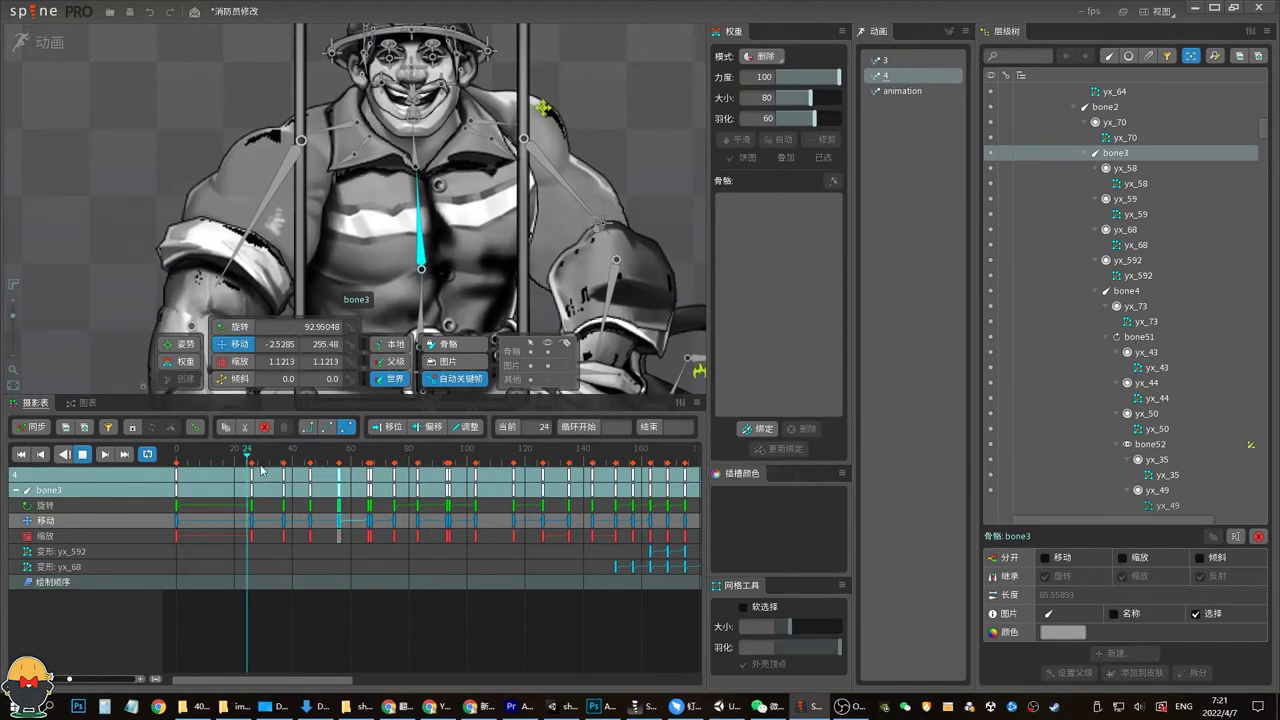
pyautogui.press('Left')
pyautogui.press('Left')
pyautogui.press('Left')
# Move bone3's key column from frame 38 to 40 and step through frames 28–43
pyautogui.moveTo(282, 475)
pyautogui.mouseDown()
pyautogui.moveTo(296, 480)
pyautogui.moveTo(271, 458)
pyautogui.moveTo(351, 458)
pyautogui.moveTo(275, 458)
pyautogui.moveTo(318, 458)
pyautogui.mouseUp()
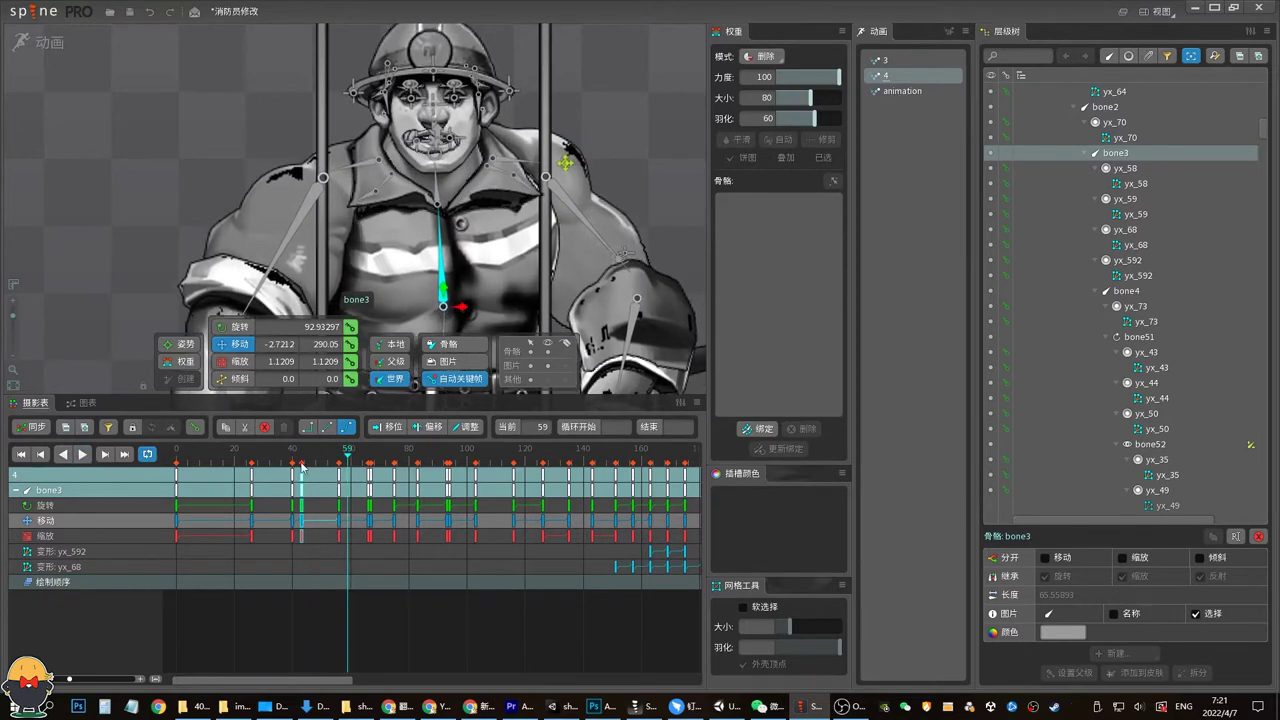
pyautogui.click(293, 457)
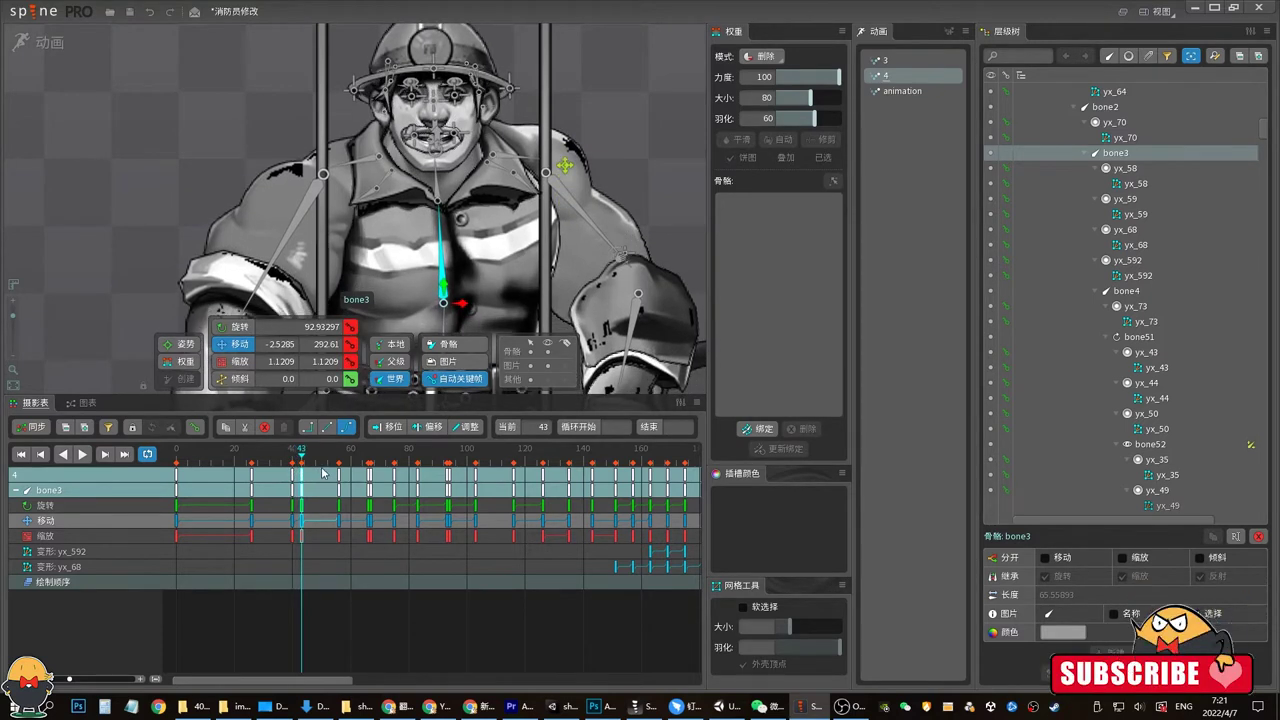
pyautogui.click(291, 458)
pyautogui.moveTo(290, 458); pyautogui.dragTo(301, 462)
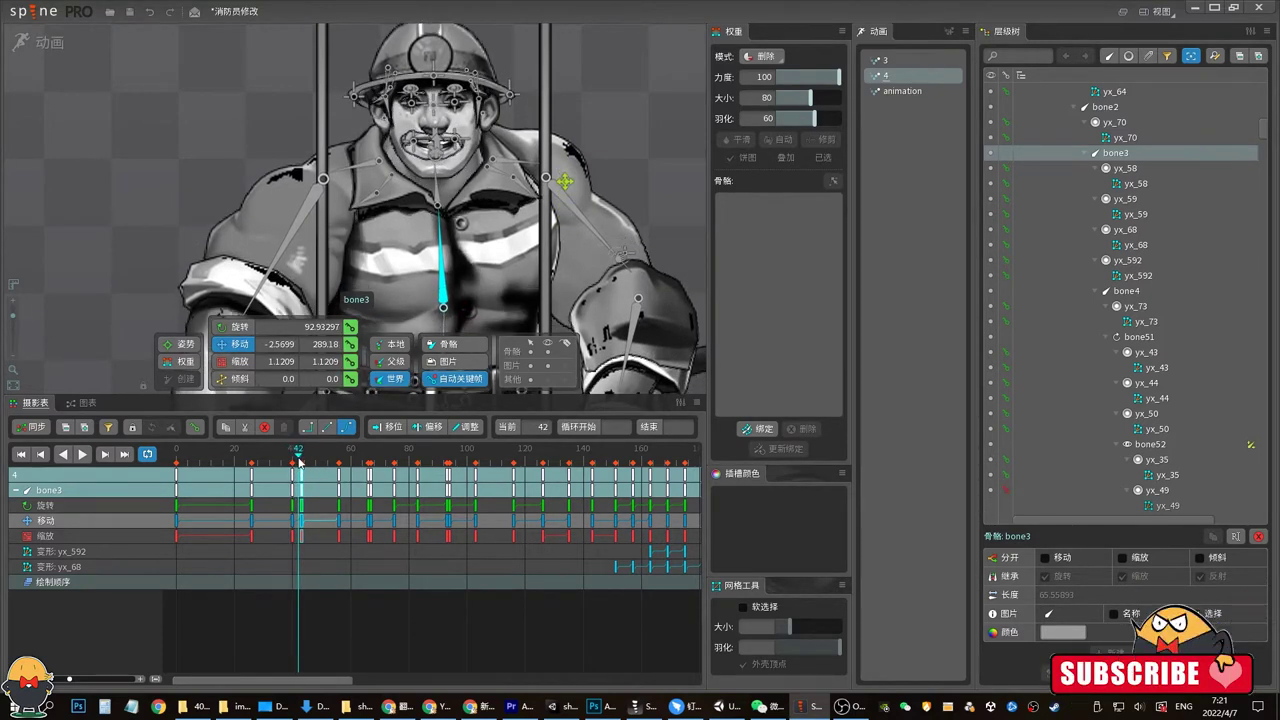
pyautogui.press('Left')
pyautogui.press('Left')
pyautogui.press('Left')
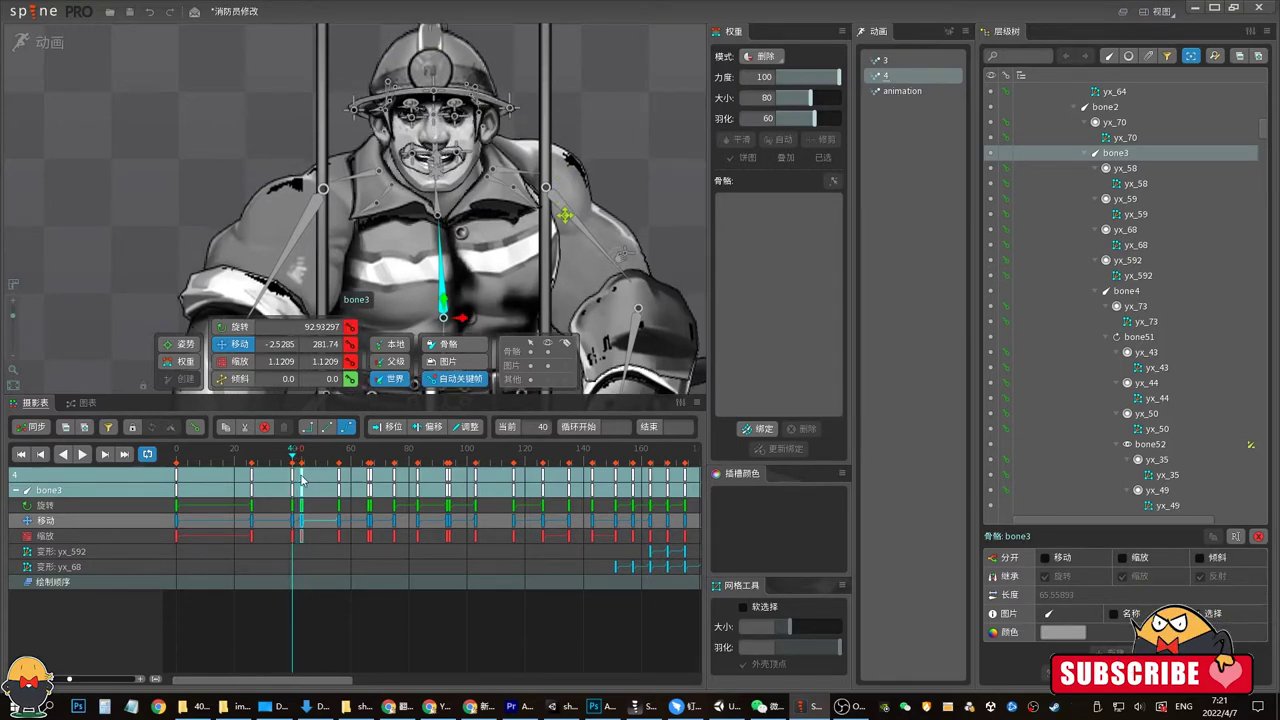
pyautogui.press('space')
pyautogui.click(251, 458)
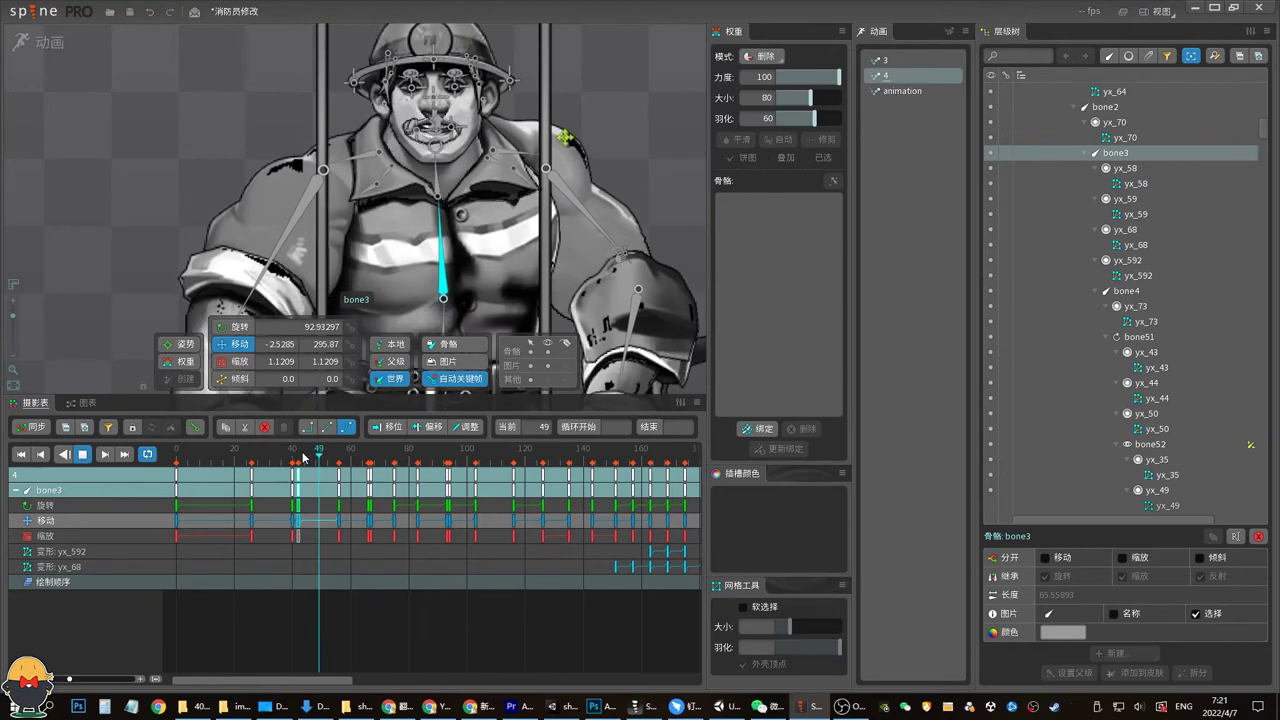
pyautogui.moveTo(303, 457); pyautogui.dragTo(289, 457)
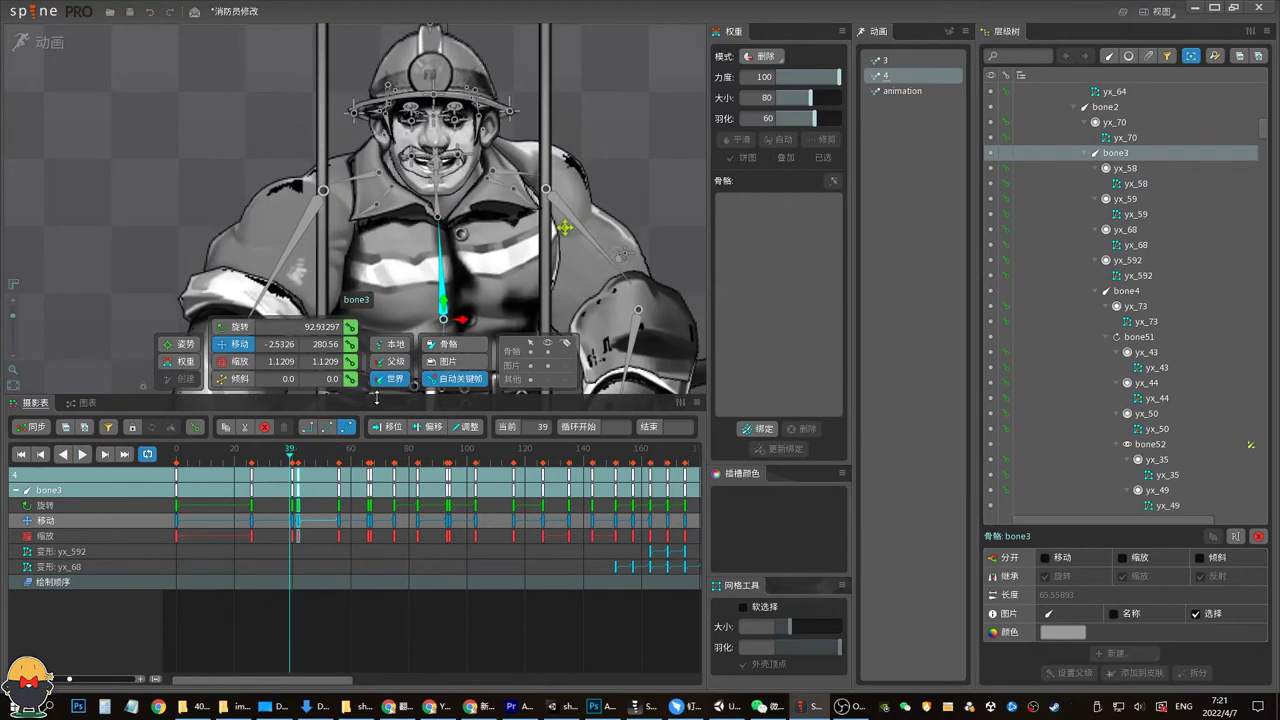
# Enlarge the character view and step the pose from frame 28 to frame 40
pyautogui.moveTo(376, 397); pyautogui.dragTo(376, 441)
pyautogui.click(249, 499)
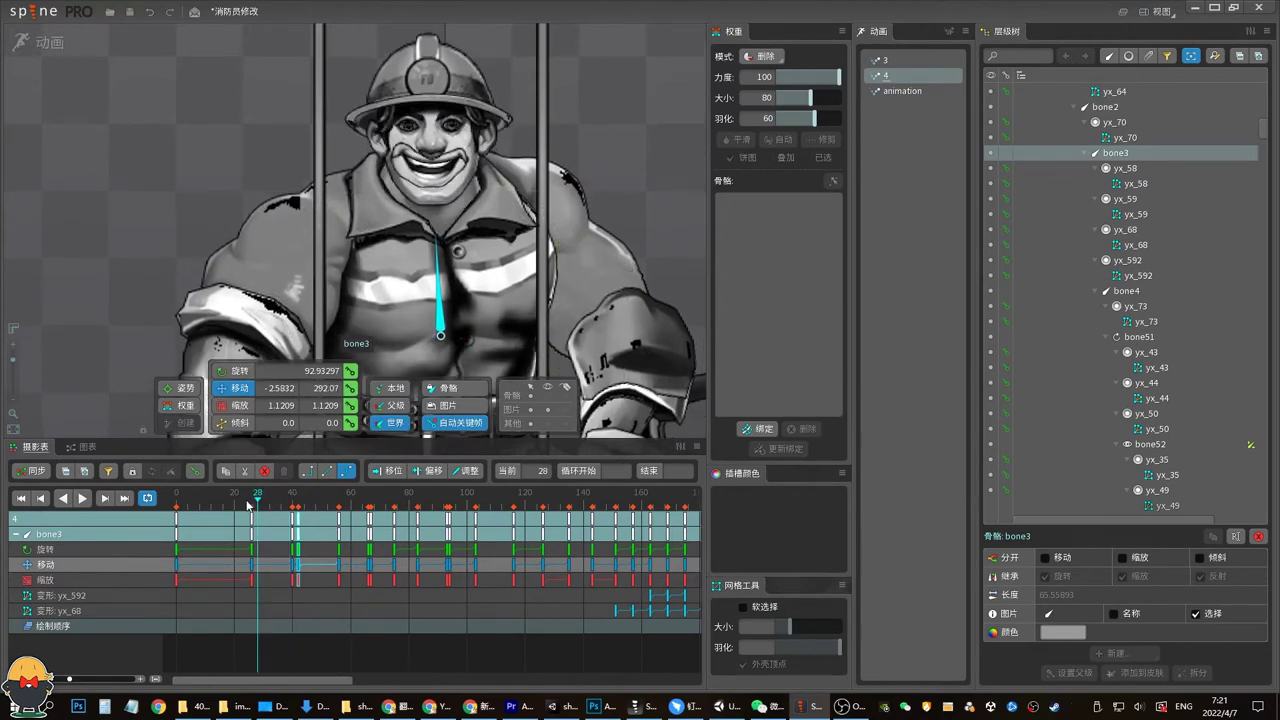
pyautogui.moveTo(249, 506); pyautogui.dragTo(292, 506)
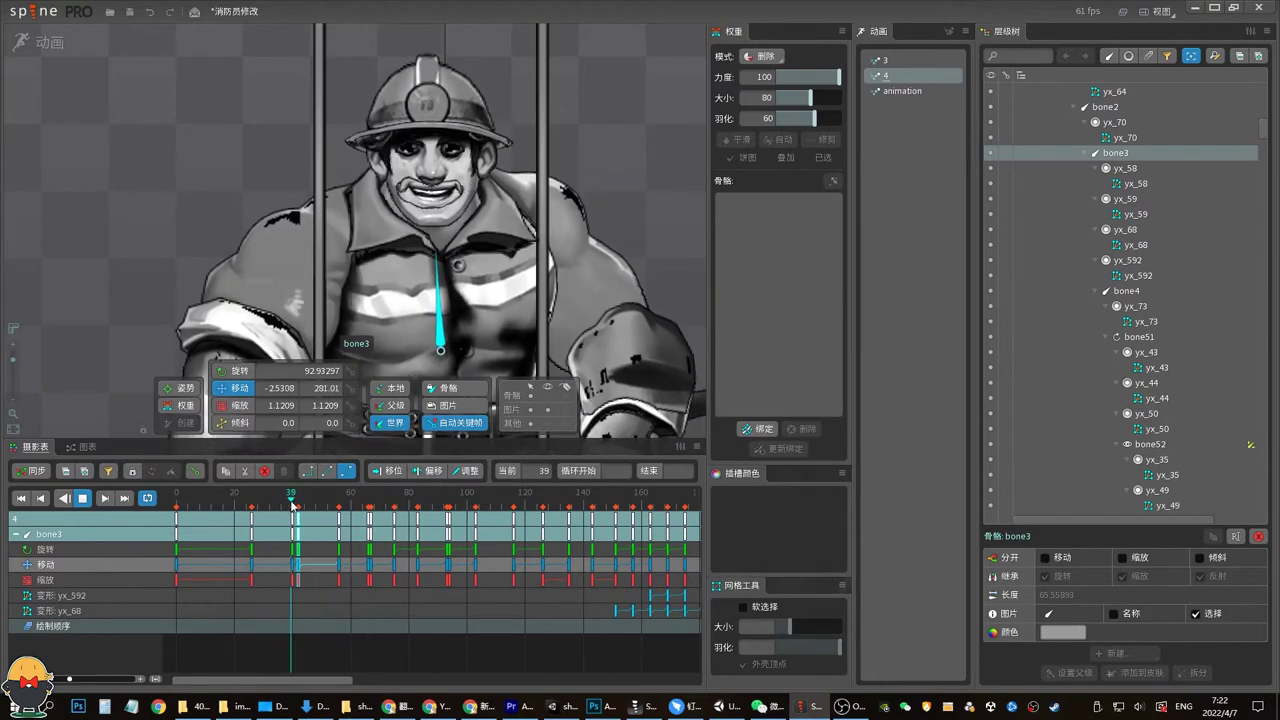
pyautogui.moveTo(292, 507); pyautogui.dragTo(294, 507)
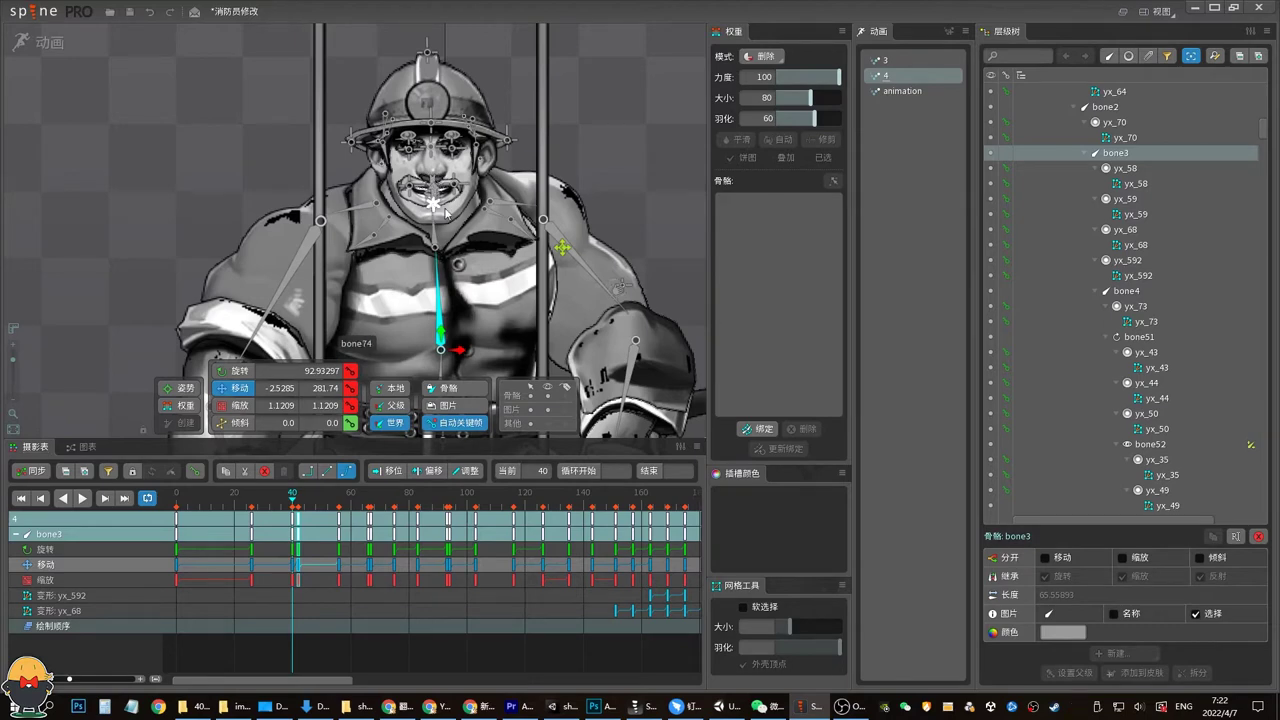
# Inspect mouth bones bone74 and bone51 in the setup pose, then return to animating
pyautogui.click(436, 208)
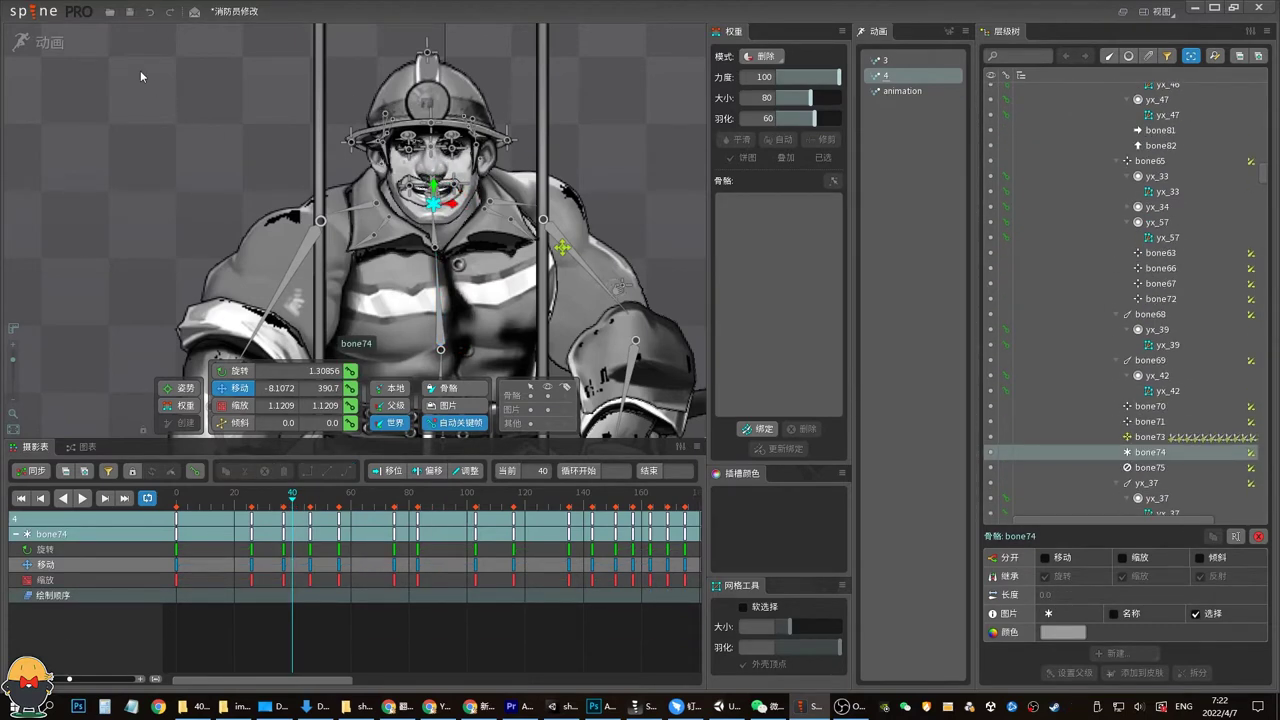
pyautogui.click(50, 44)
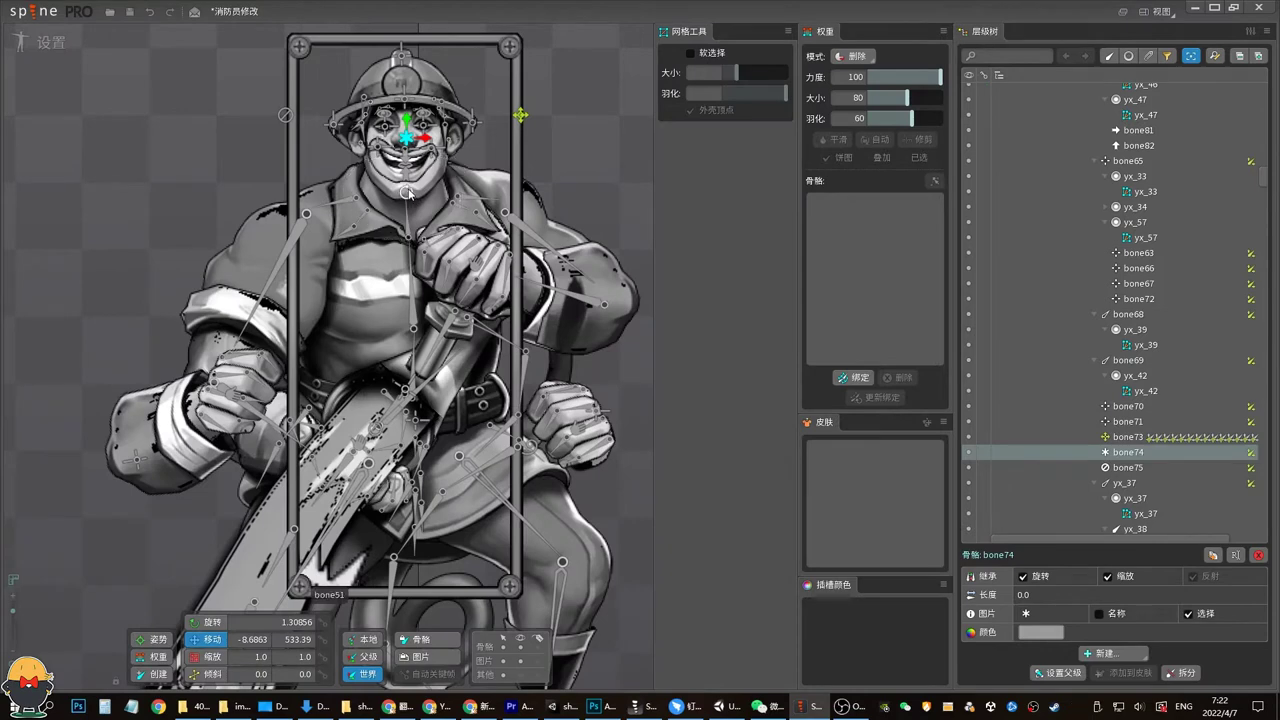
pyautogui.click(411, 193)
pyautogui.click(420, 172)
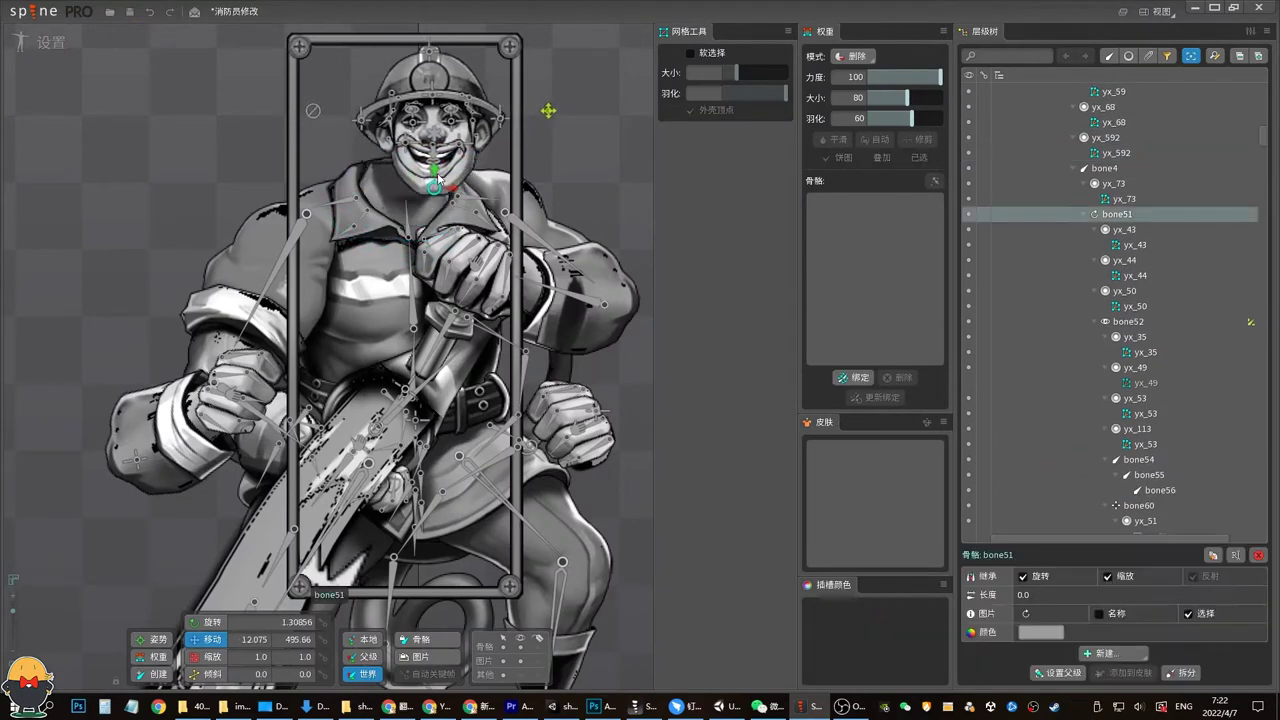
pyautogui.click(50, 42)
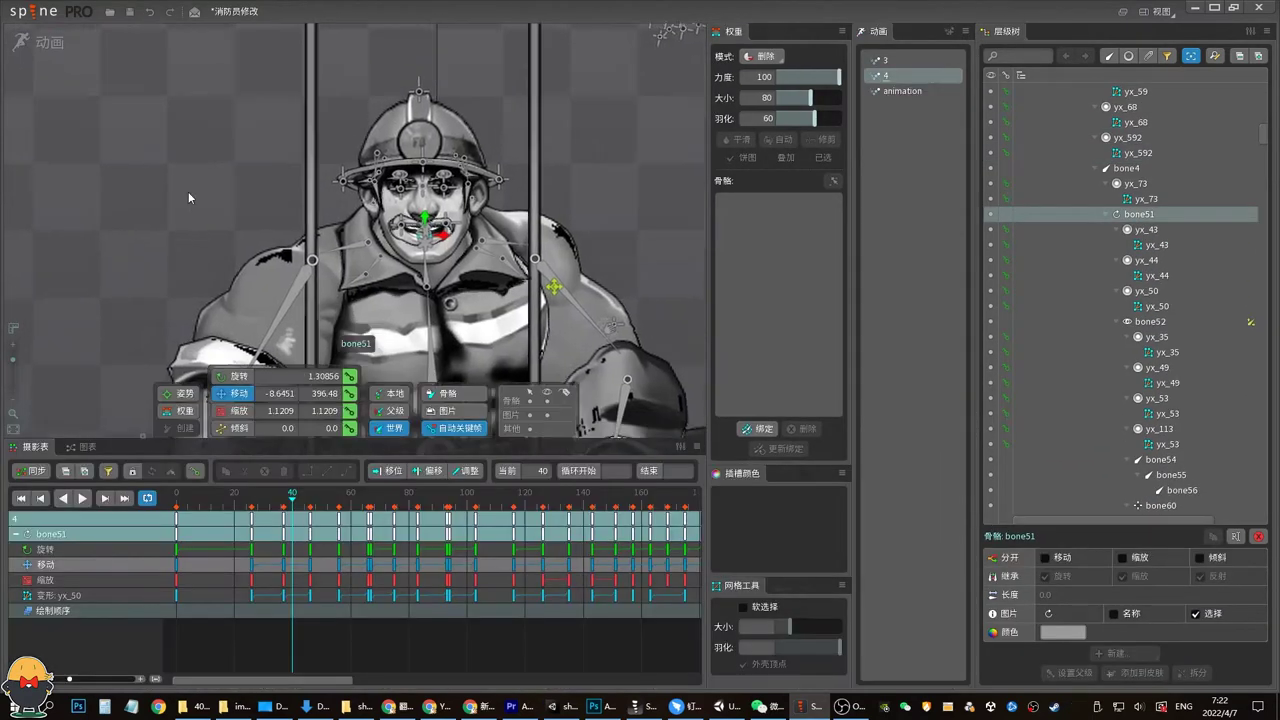
# Select bone51's keys near frame 36 and add bone3 to the selection at frame 37
pyautogui.moveTo(284, 505); pyautogui.dragTo(281, 495)
pyautogui.click(305, 520)
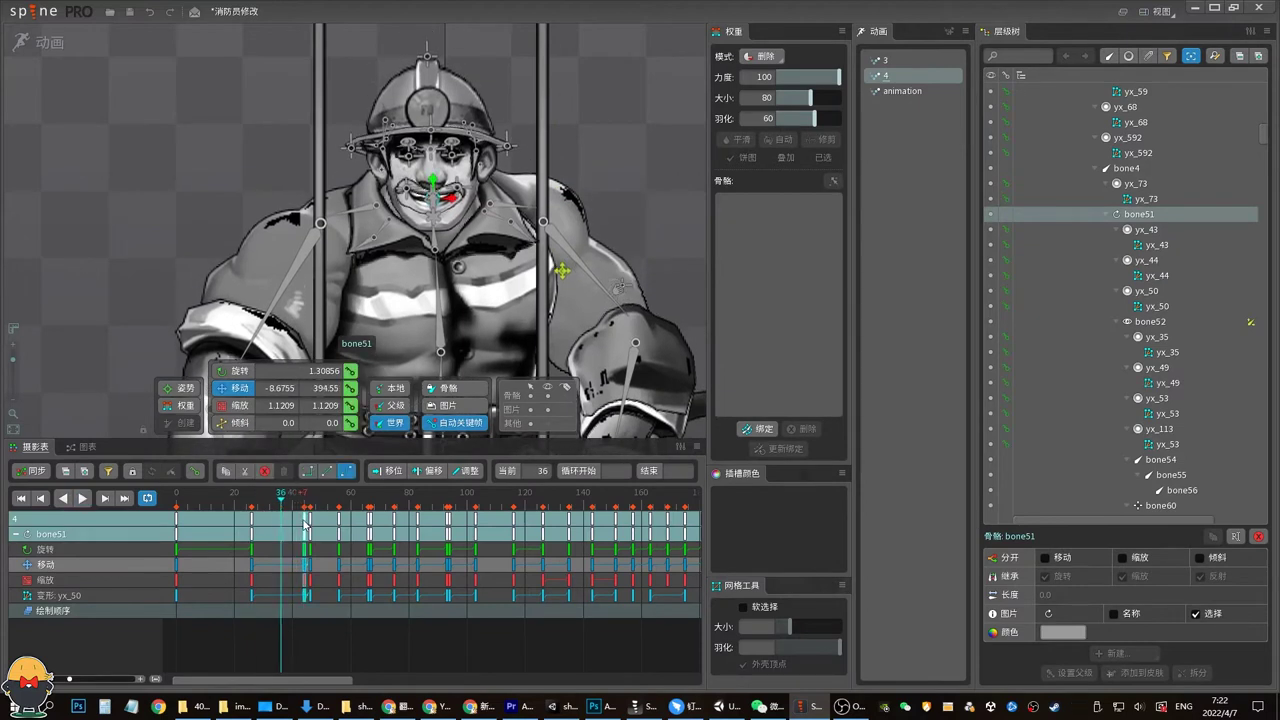
pyautogui.click(285, 510)
pyautogui.keyDown('ctrl'); pyautogui.click(438, 320); pyautogui.keyUp('ctrl')
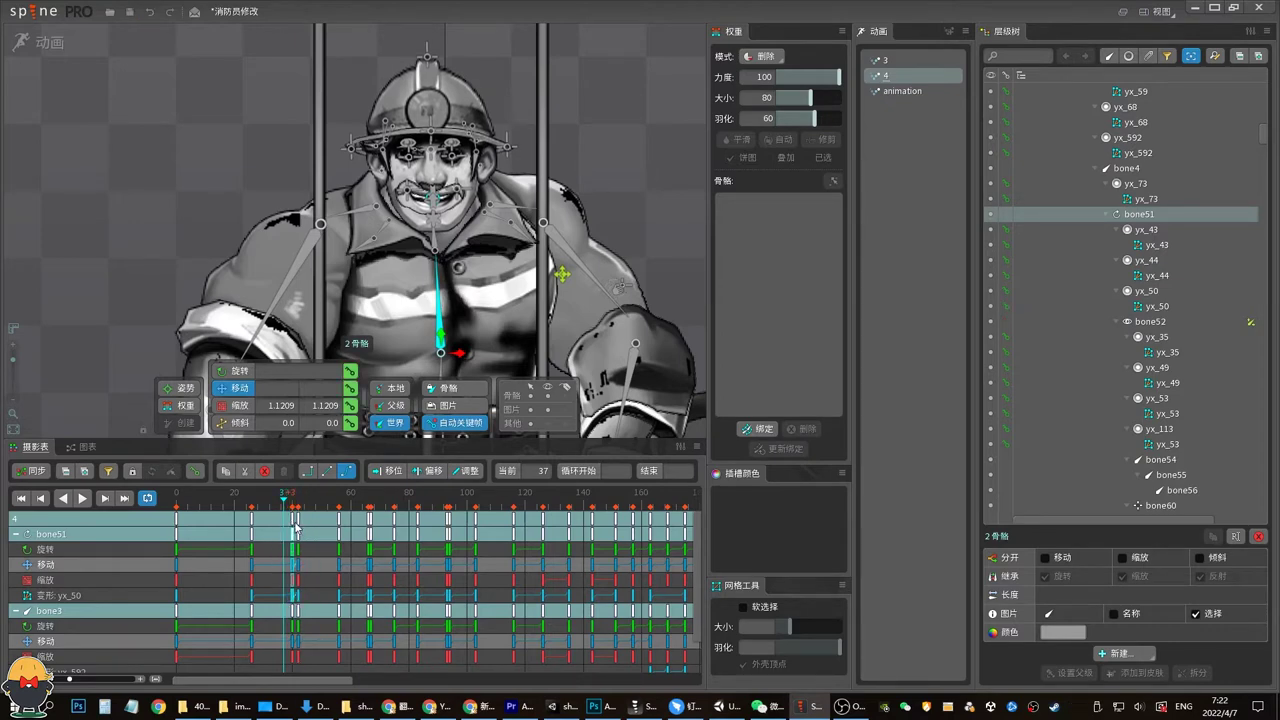
pyautogui.moveTo(296, 527); pyautogui.dragTo(313, 421)
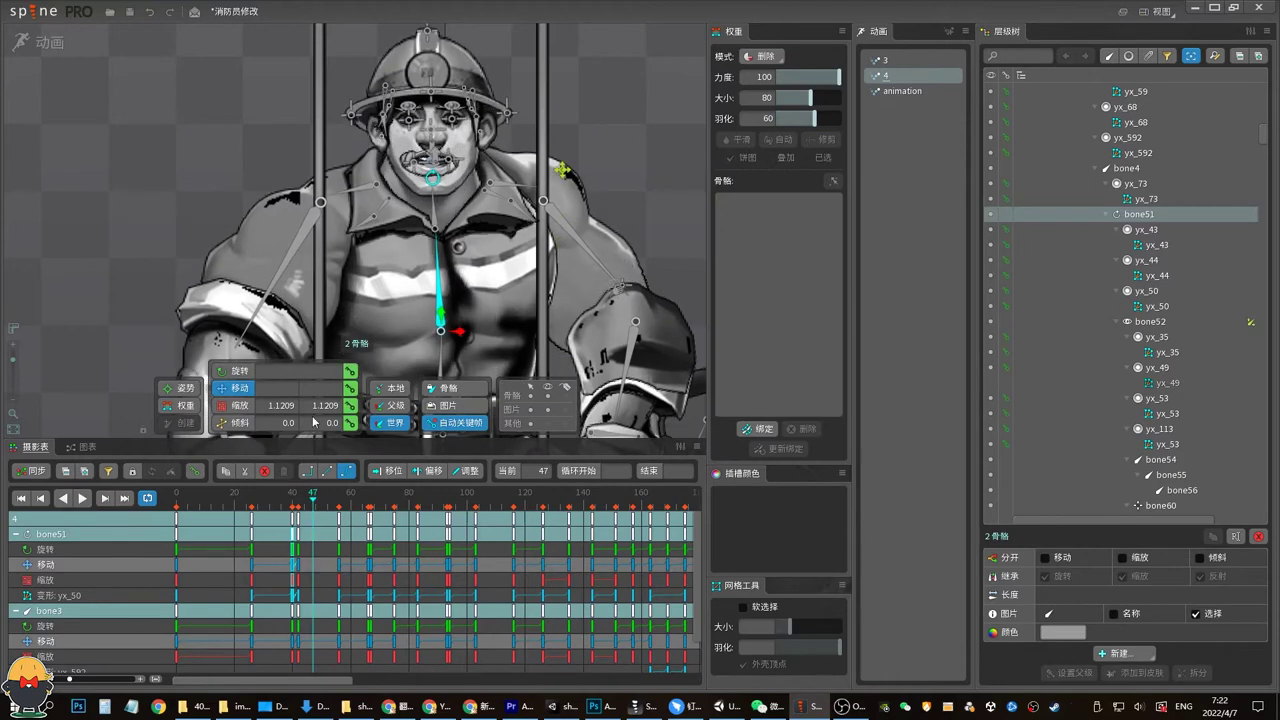
pyautogui.click(455, 300)
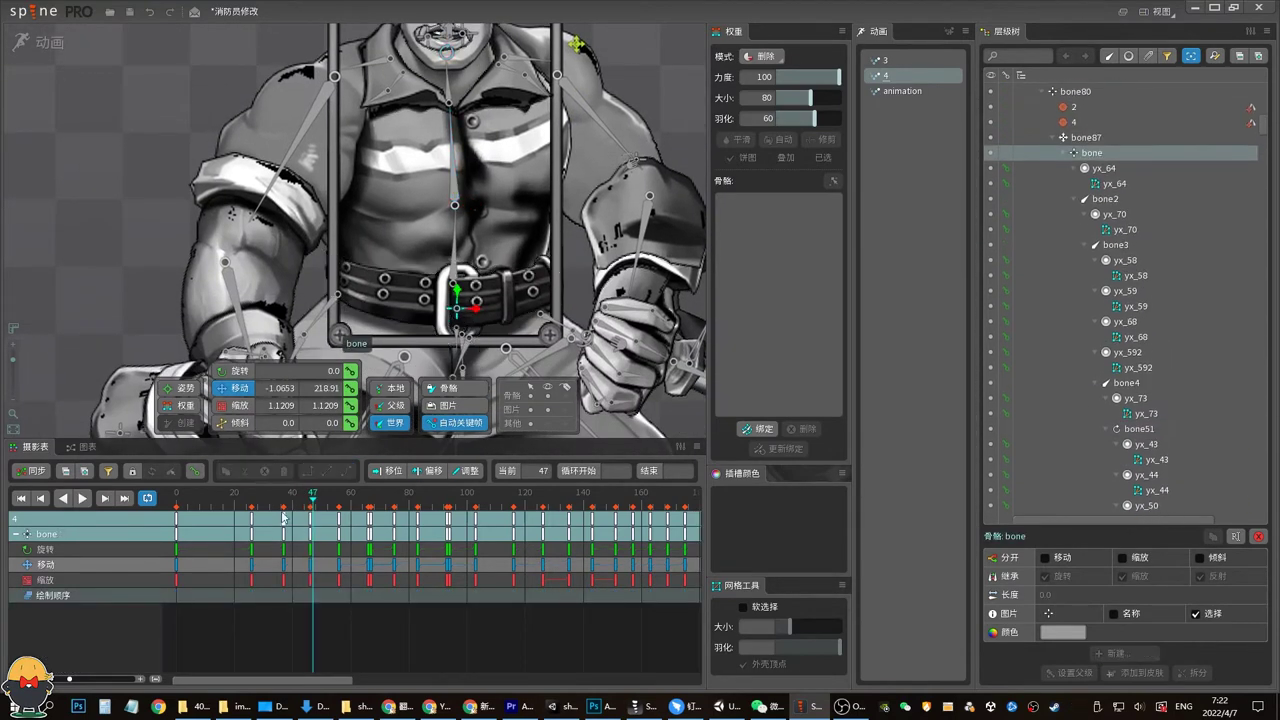
pyautogui.click(453, 233)
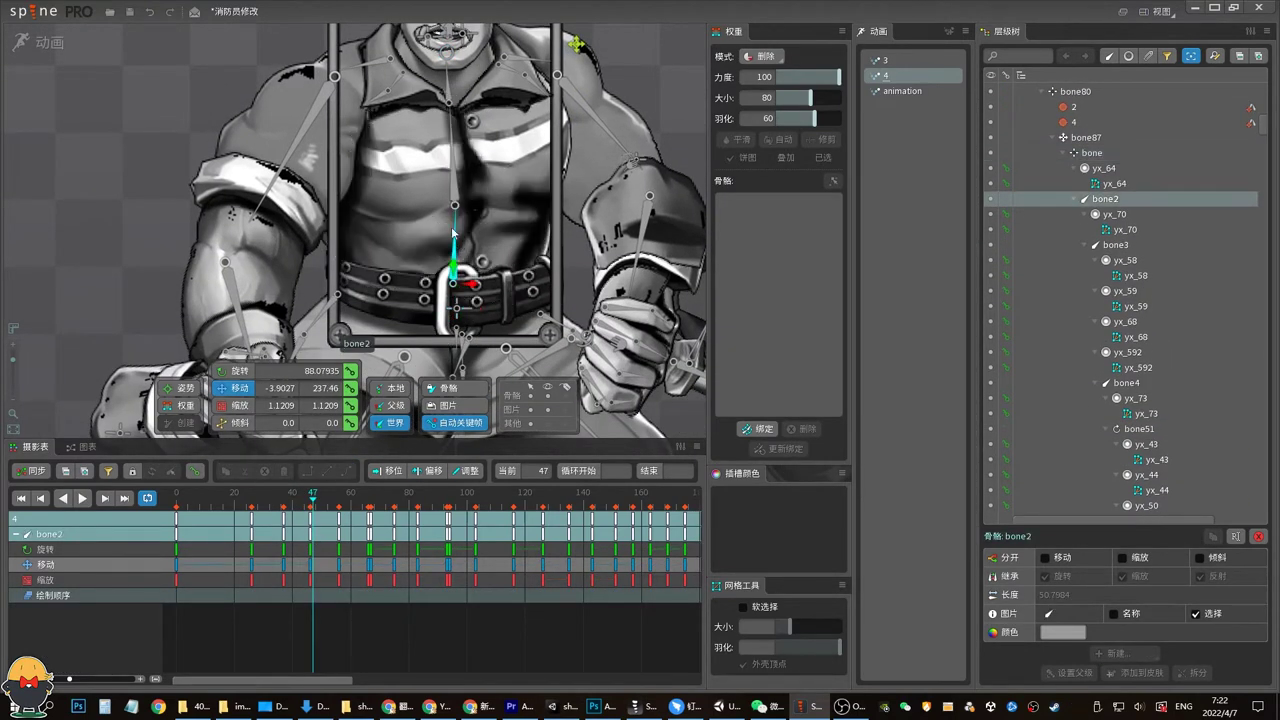
pyautogui.keyDown('ctrl'); pyautogui.click(454, 150); pyautogui.keyUp('ctrl')
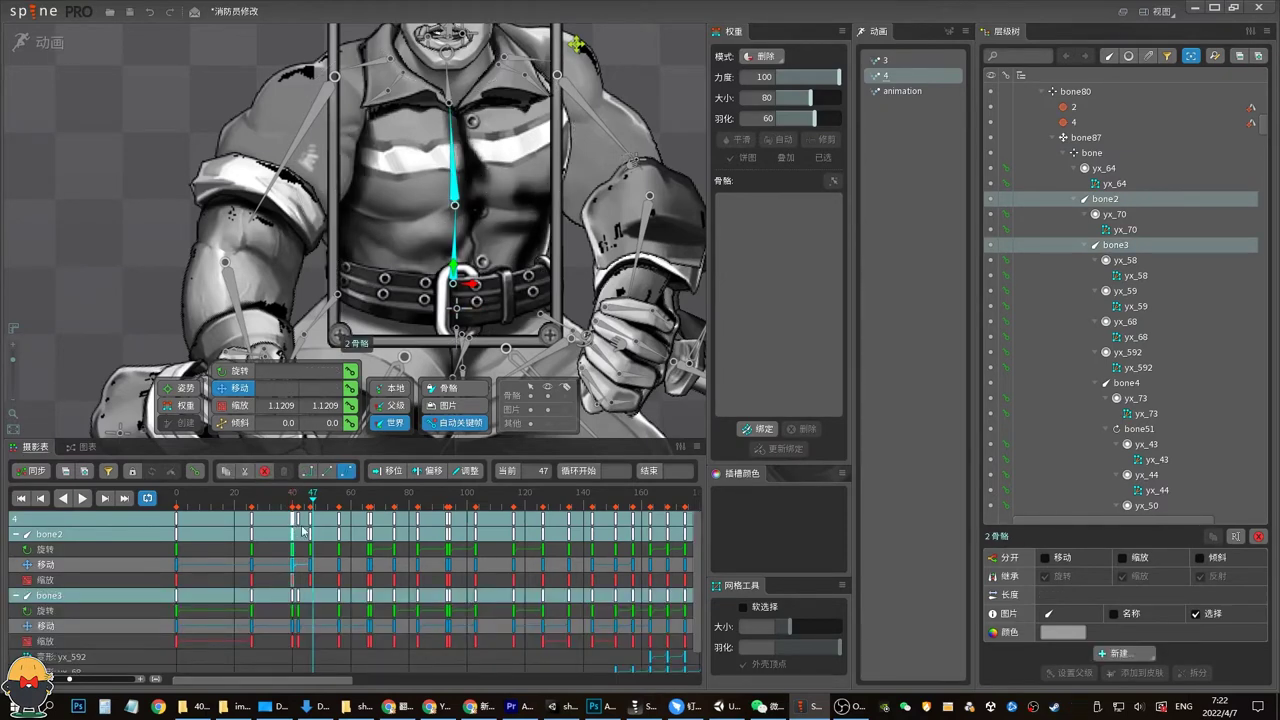
pyautogui.press('Escape')
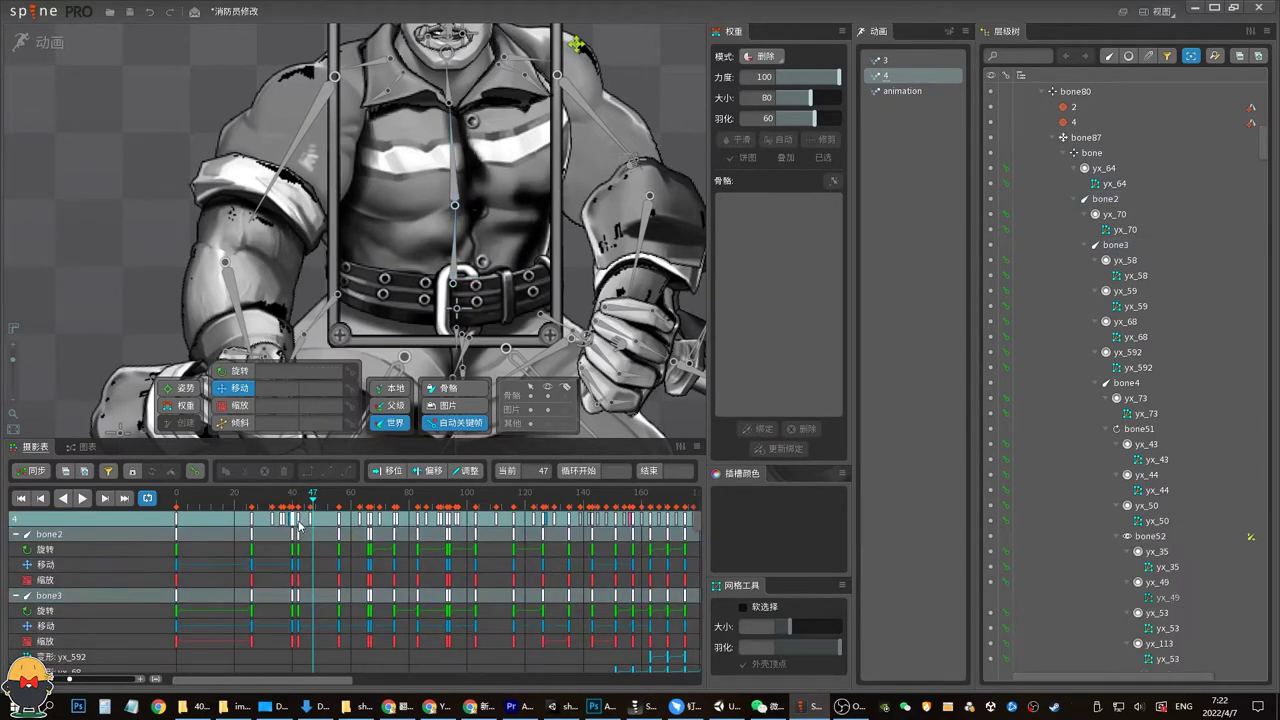
pyautogui.moveTo(695, 537)
pyautogui.mouseDown()
pyautogui.moveTo(692, 676)
pyautogui.moveTo(688, 450)
pyautogui.mouseUp()
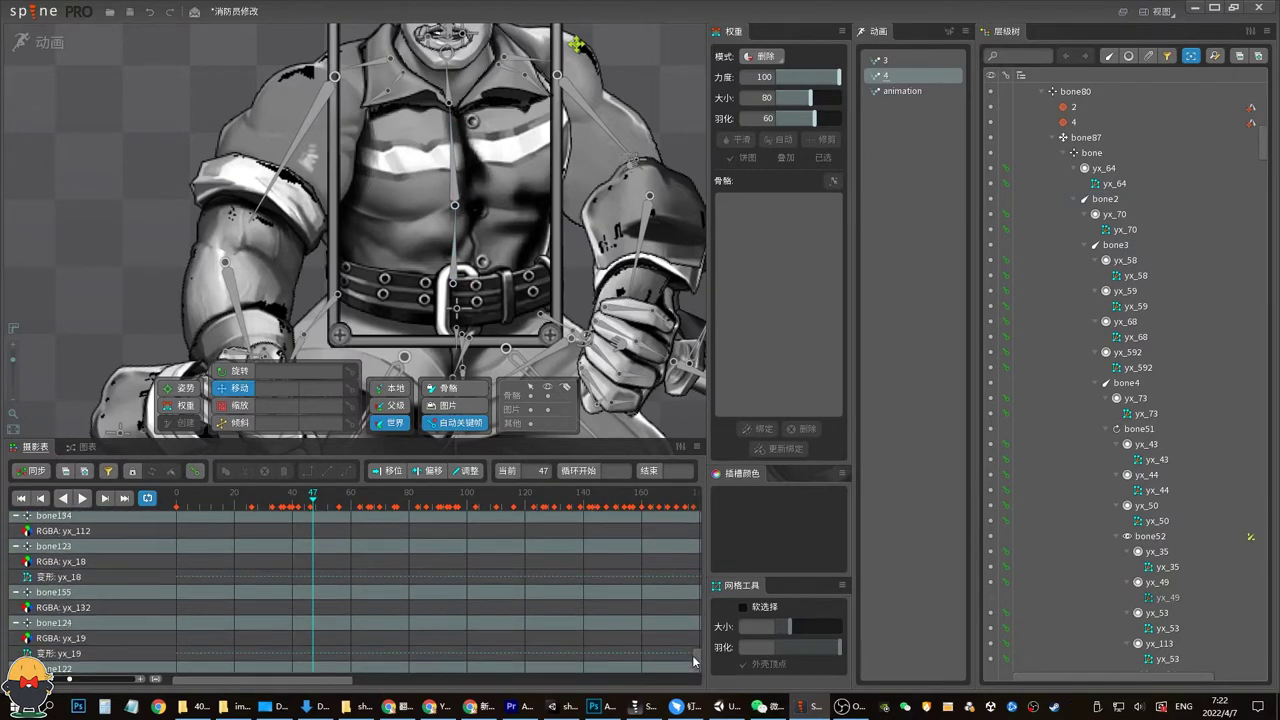
pyautogui.click(405, 252)
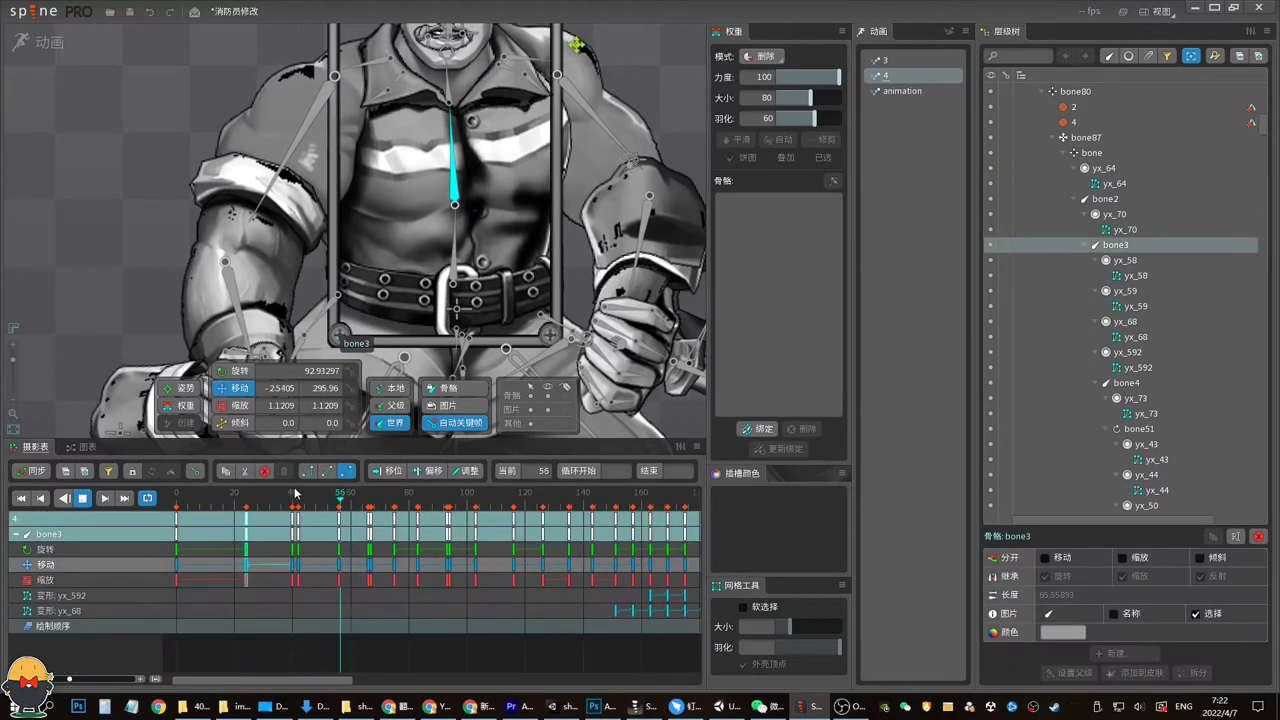
pyautogui.scroll(-3, 405, 230)
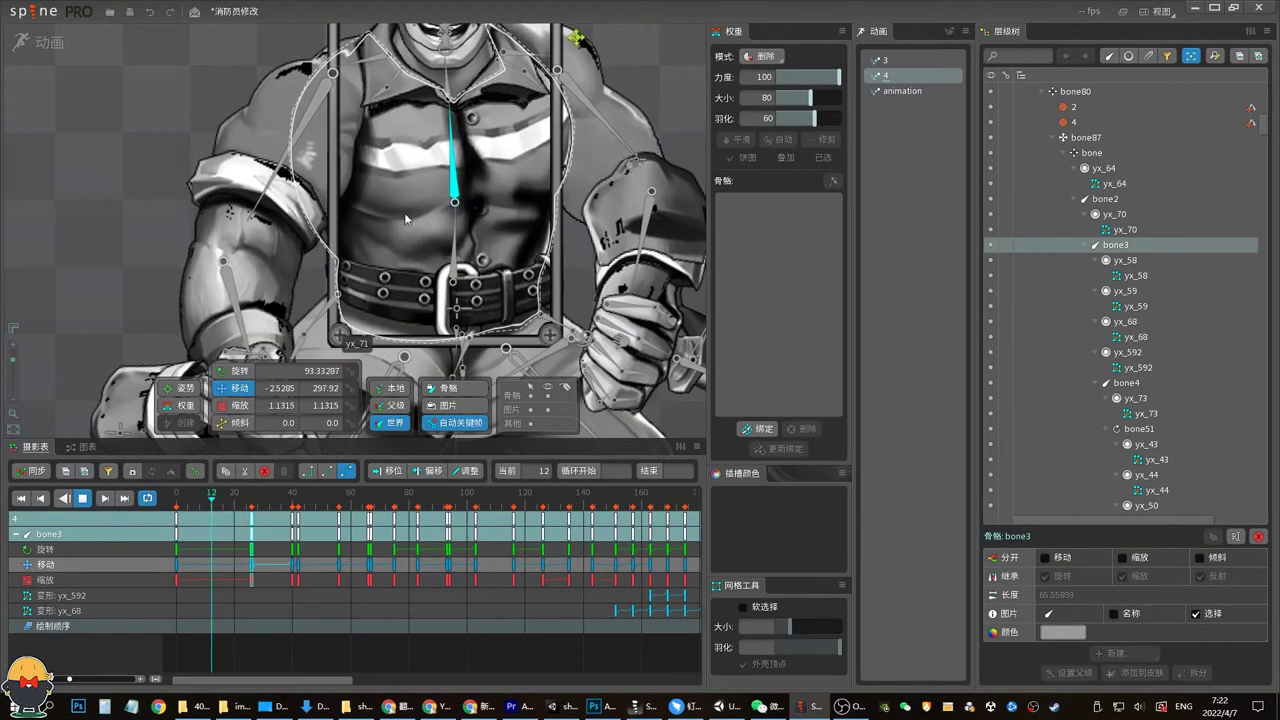
pyautogui.scroll(-3, 399, 278)
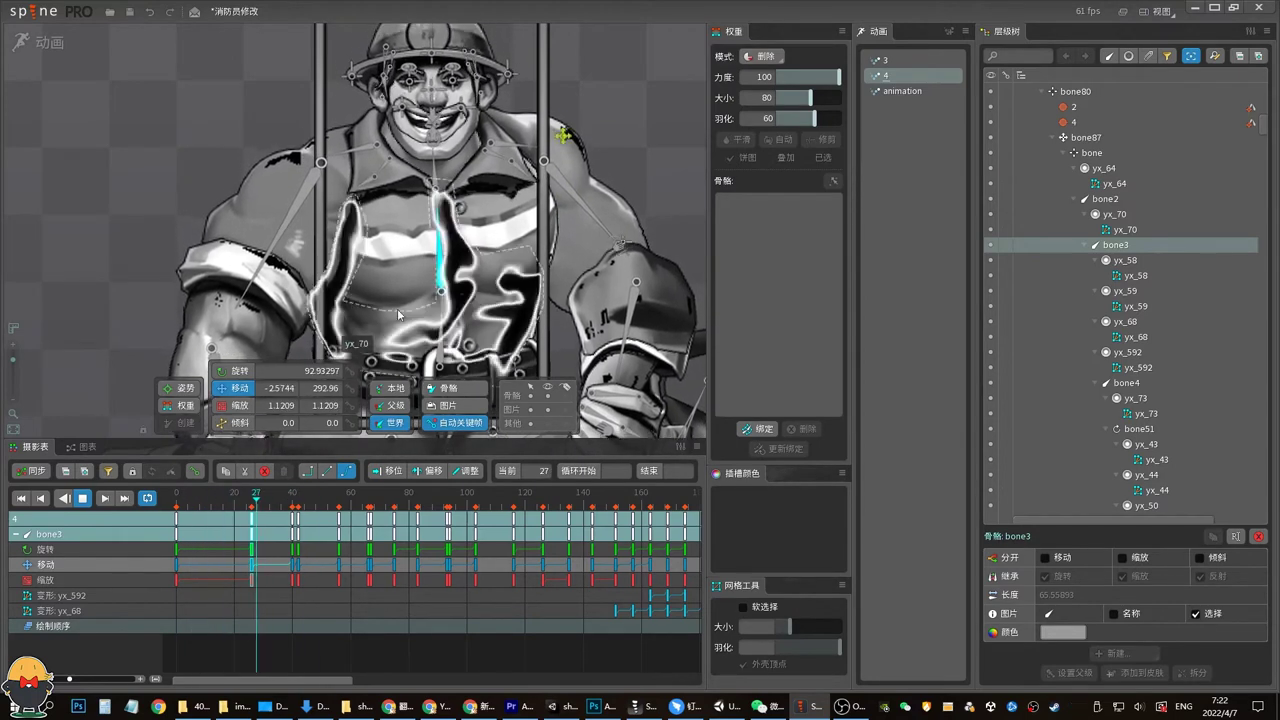
pyautogui.click(548, 395)
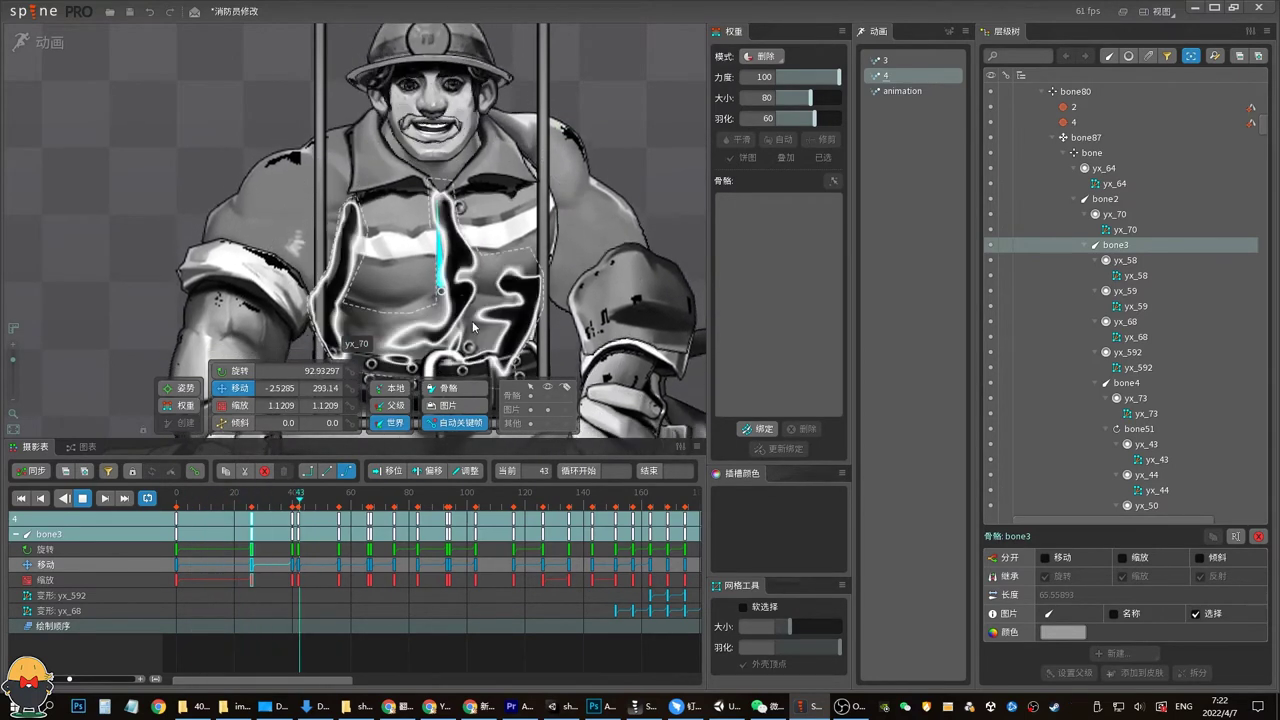
pyautogui.click(298, 510)
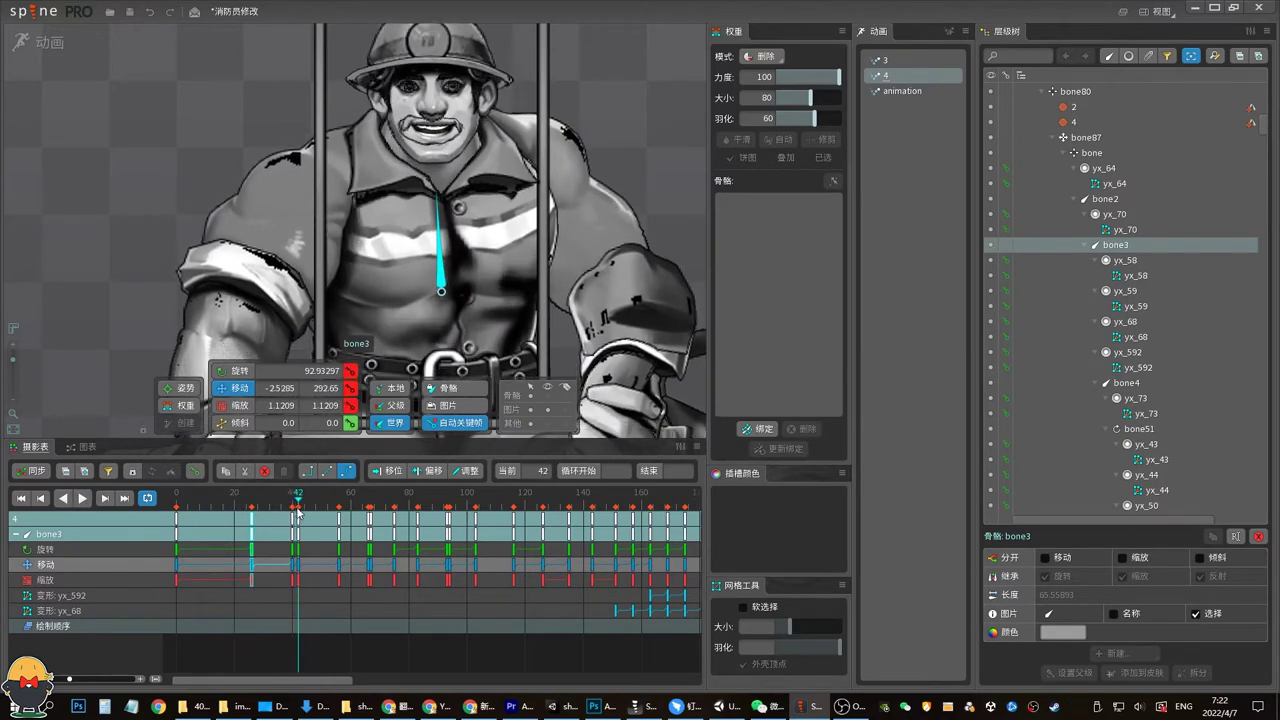
pyautogui.click(546, 394)
pyautogui.click(437, 150)
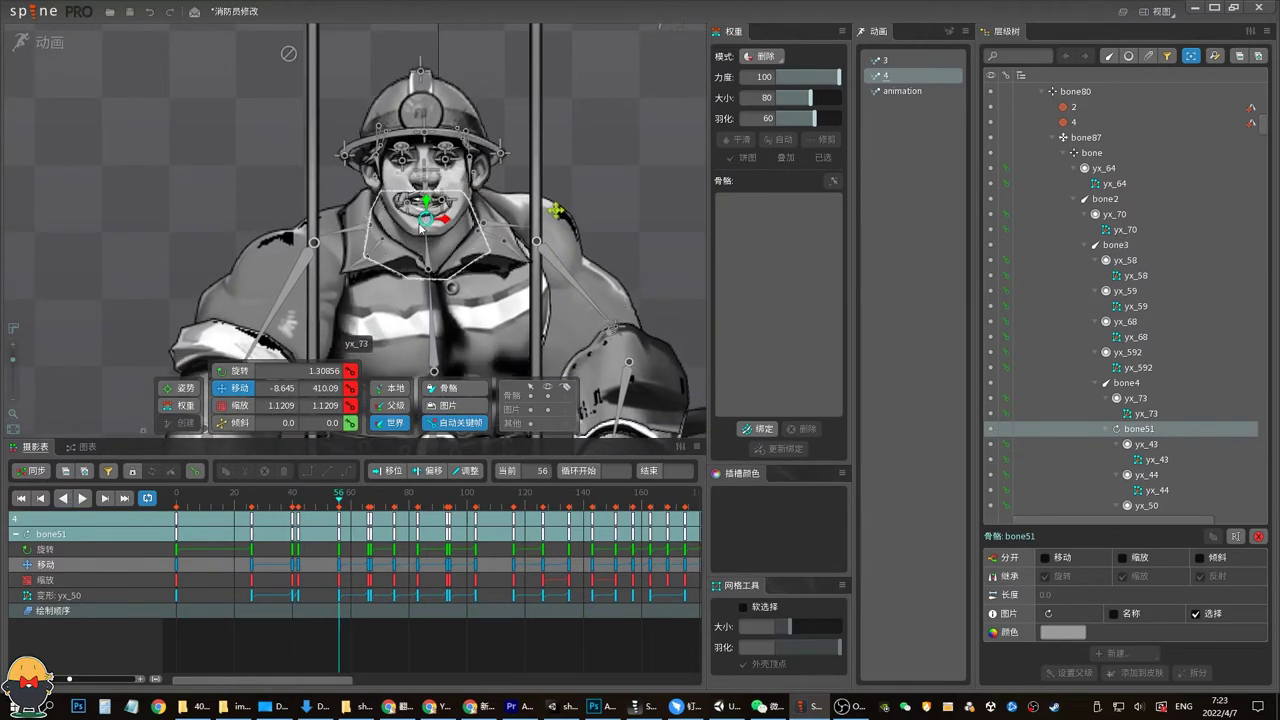
# Check bone51's mouth pose across frames 42–48 and play the animation
pyautogui.moveTo(334, 503); pyautogui.dragTo(312, 490)
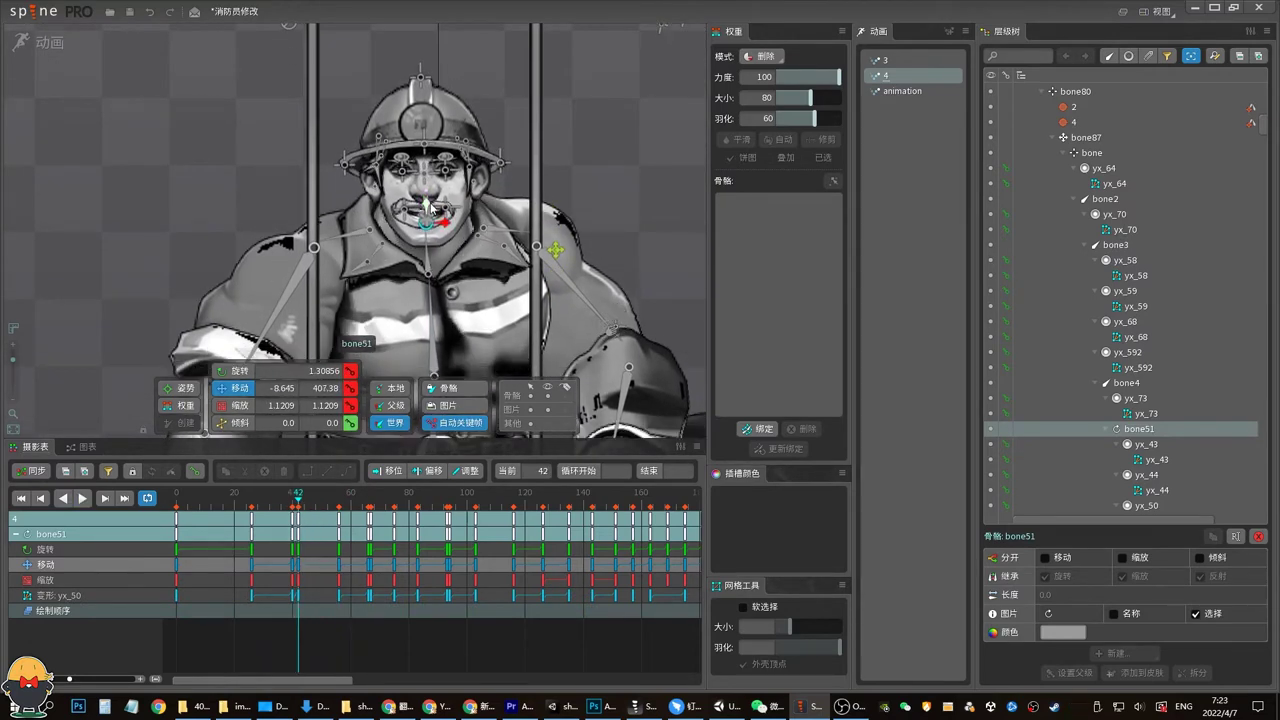
pyautogui.click(317, 517)
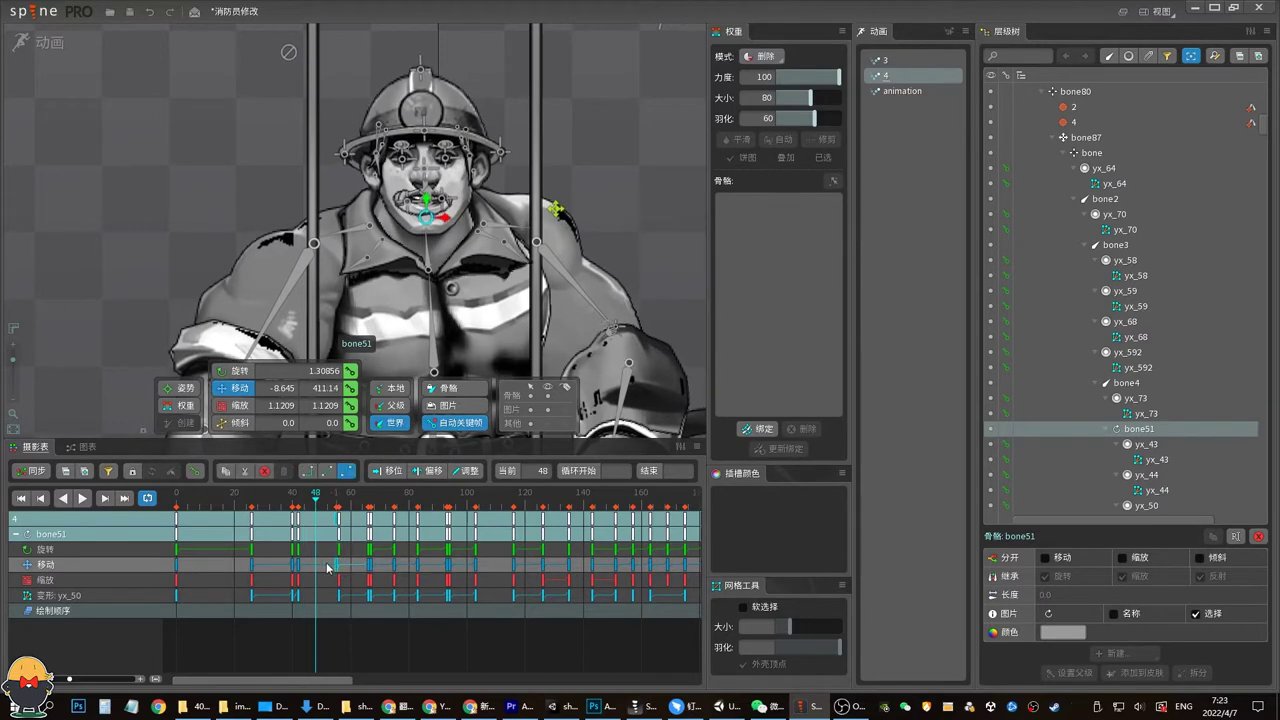
pyautogui.click(300, 498)
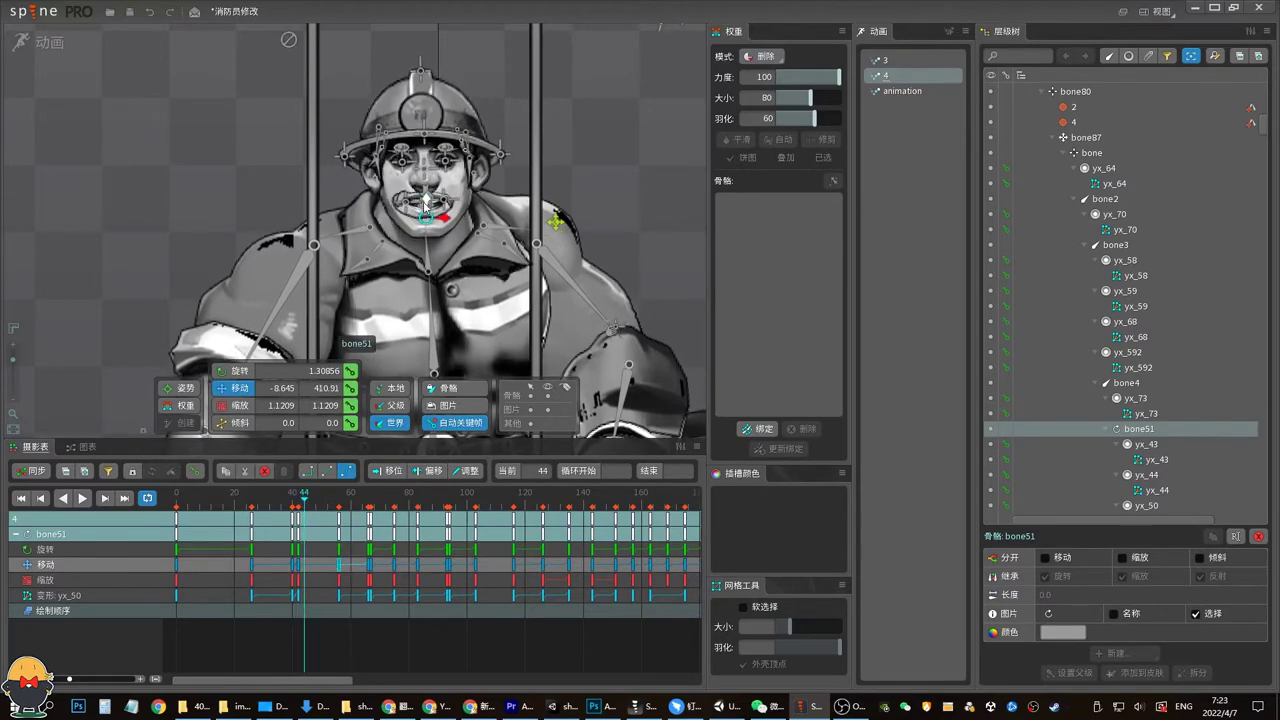
pyautogui.press('space')
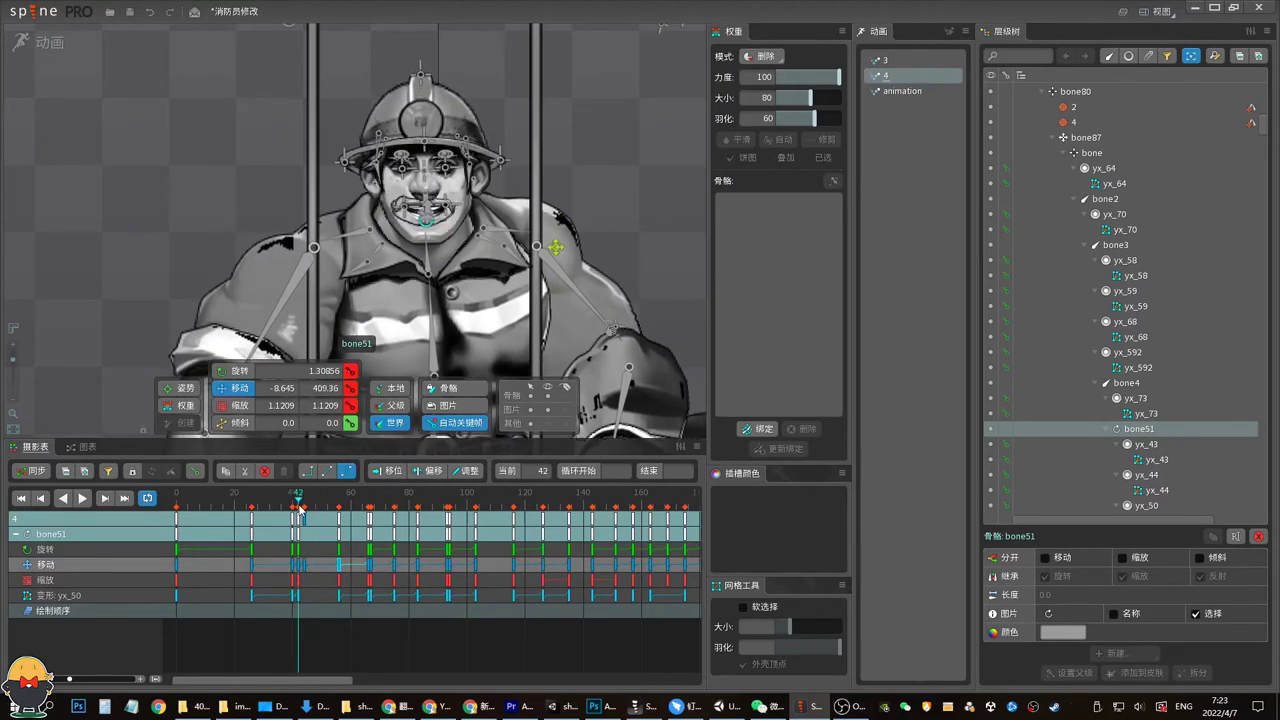
pyautogui.press('space')
# Nudge bone51's position at frame 44, key it, and replay the result
pyautogui.press('.')
pyautogui.moveTo(428, 207); pyautogui.dragTo(428, 205)
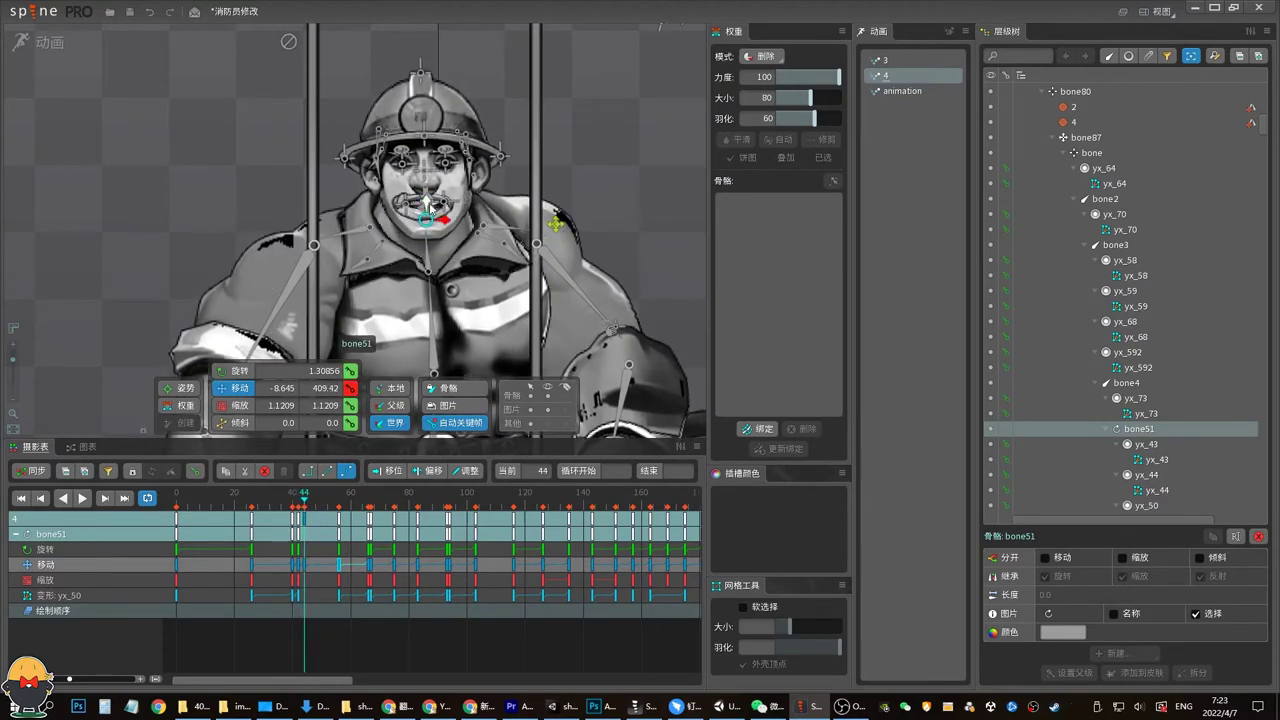
pyautogui.press('.')
pyautogui.press('.')
pyautogui.press('.')
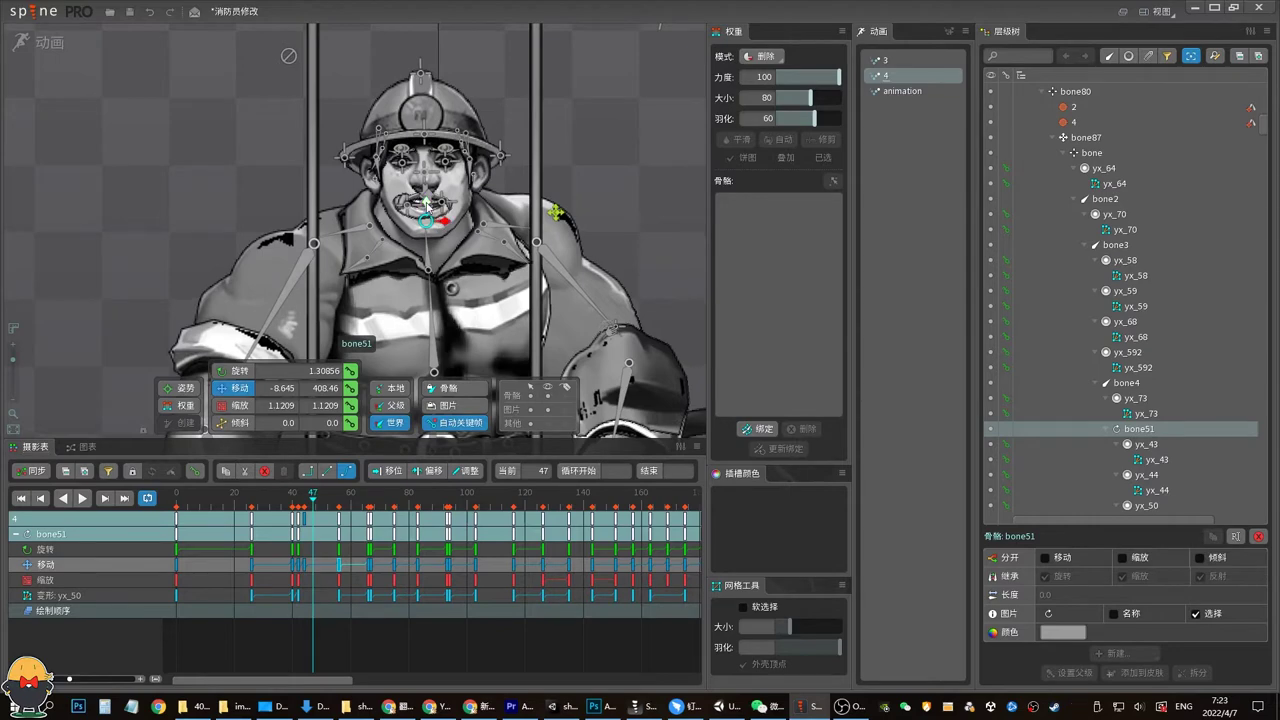
pyautogui.press('space')
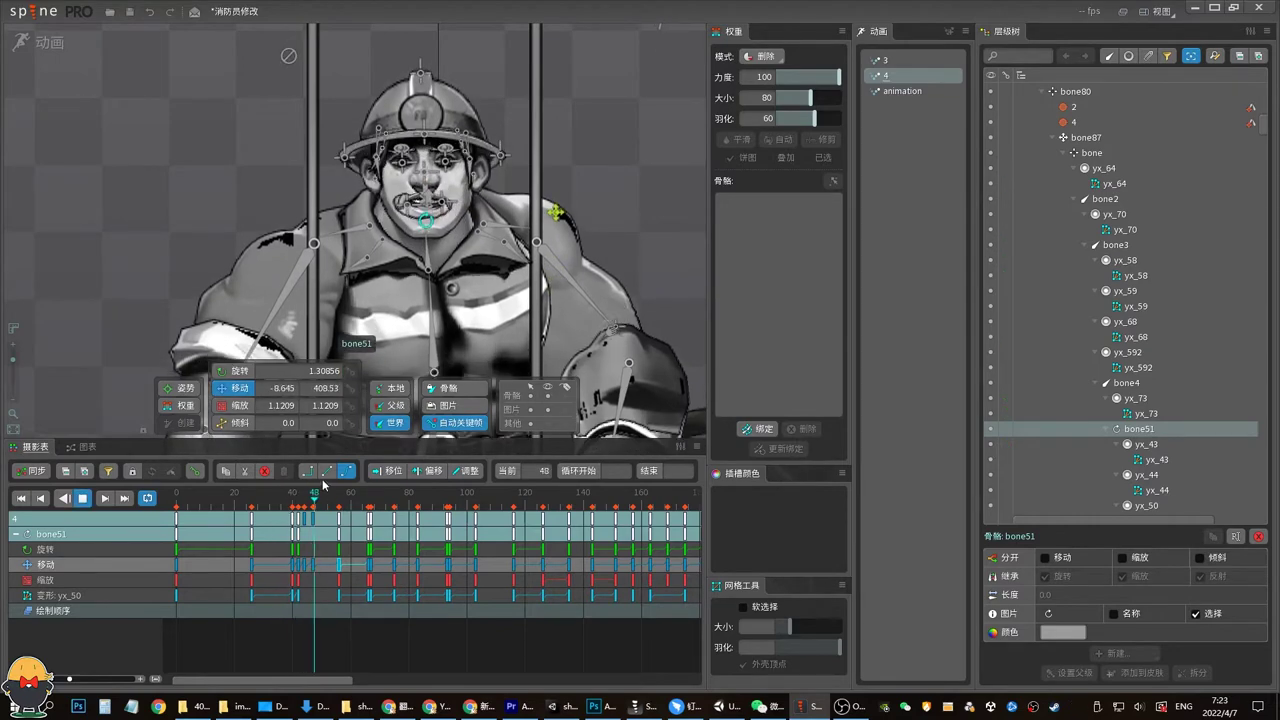
pyautogui.moveTo(290, 497); pyautogui.dragTo(303, 498)
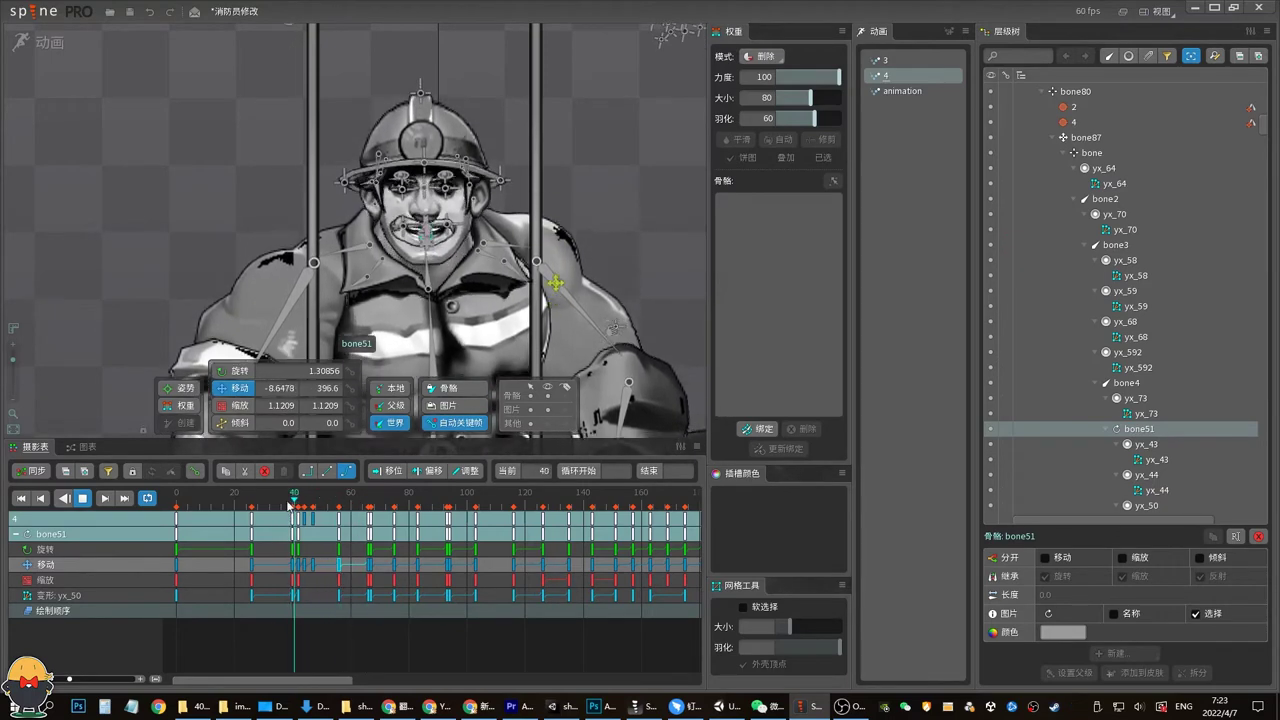
pyautogui.press('space')
pyautogui.click(434, 320)
# Show bone3's curves and shift its translate key near frame 40 slightly earlier
pyautogui.scroll(2, 434, 258)
pyautogui.click(434, 258)
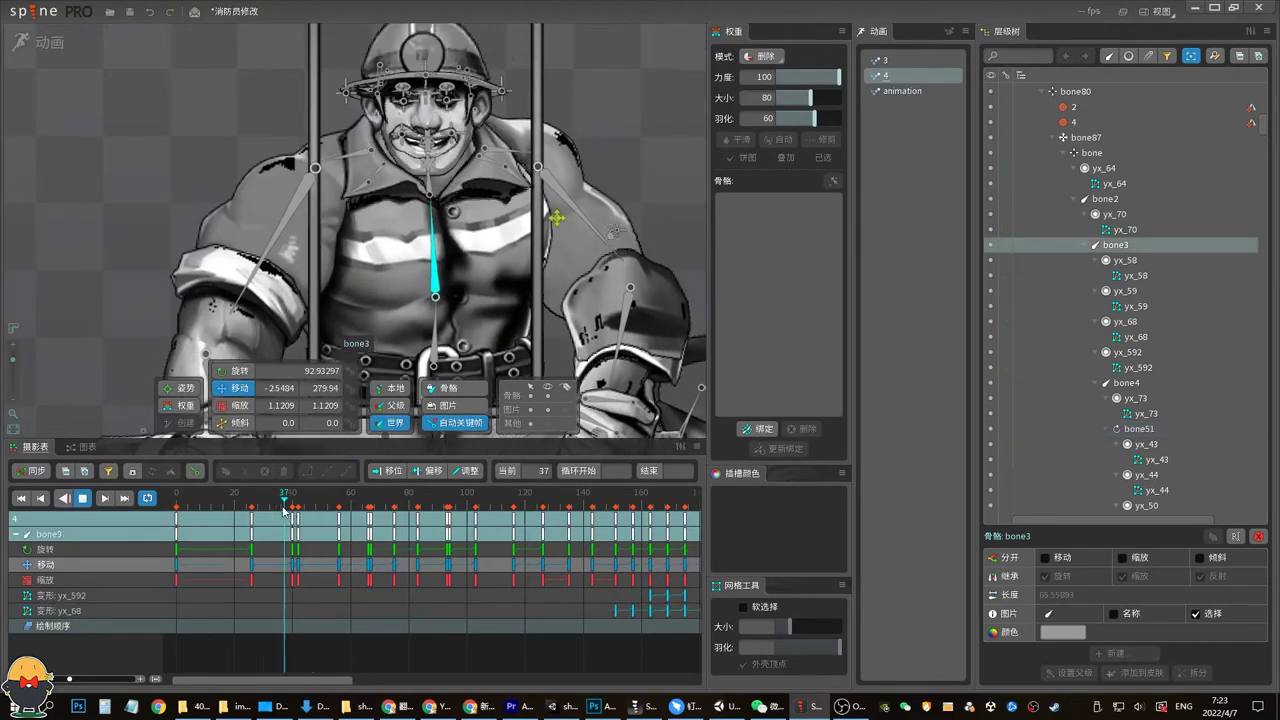
pyautogui.click(292, 575)
pyautogui.click(80, 447)
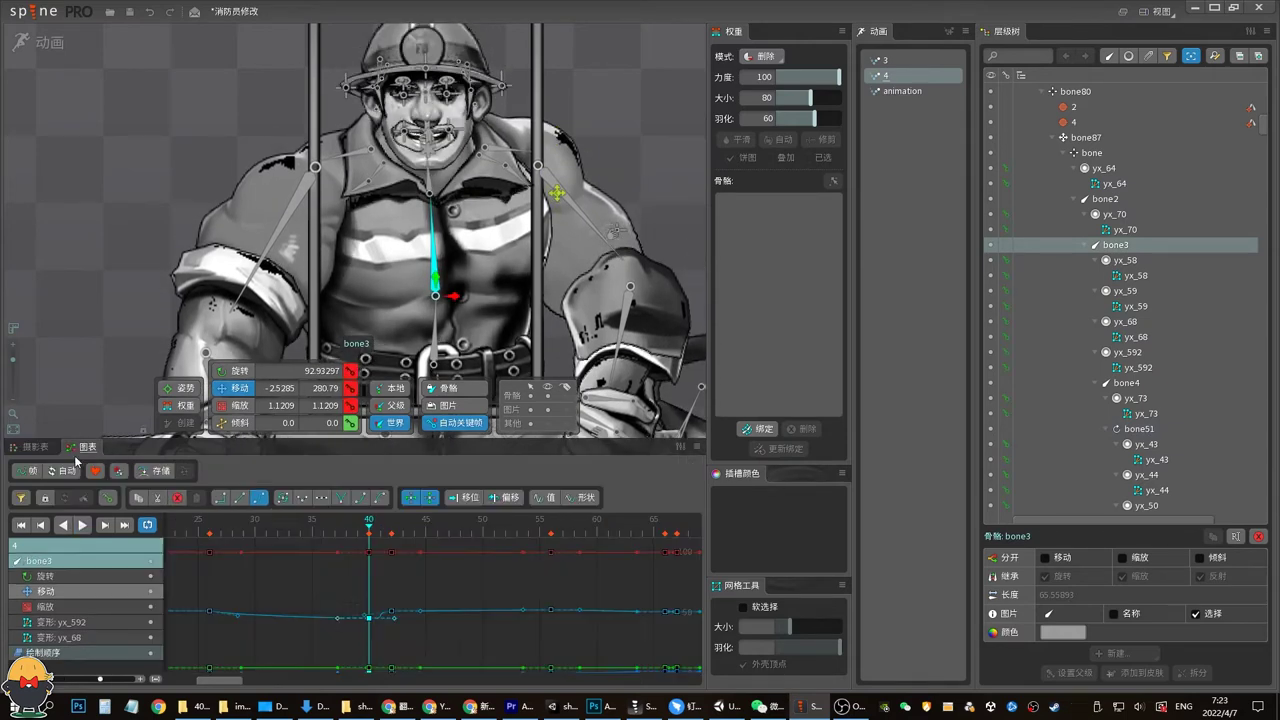
pyautogui.moveTo(397, 620); pyautogui.dragTo(372, 625)
pyautogui.click(393, 613)
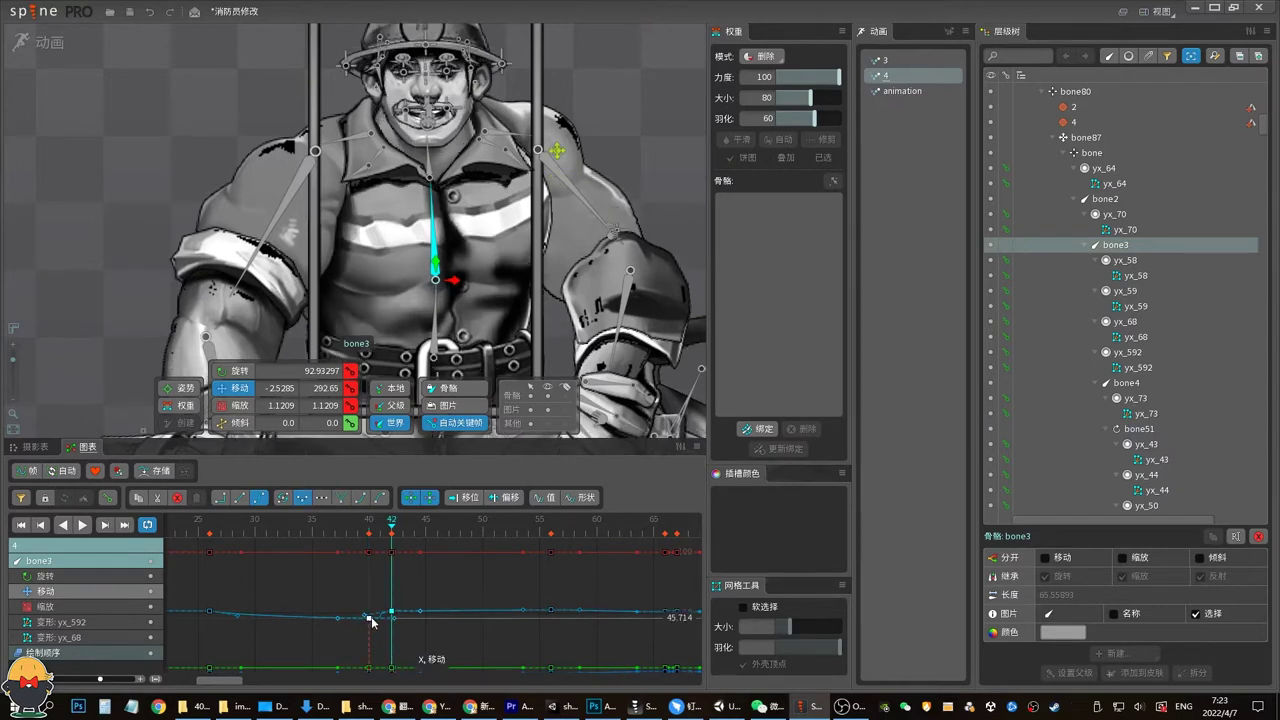
# Play and scrub frames 39–47 to check the translate curve, then widen the graph to frames 15–50
pyautogui.scroll(2, 388, 625)
pyautogui.scroll(2, 389, 623)
pyautogui.scroll(2, 371, 623)
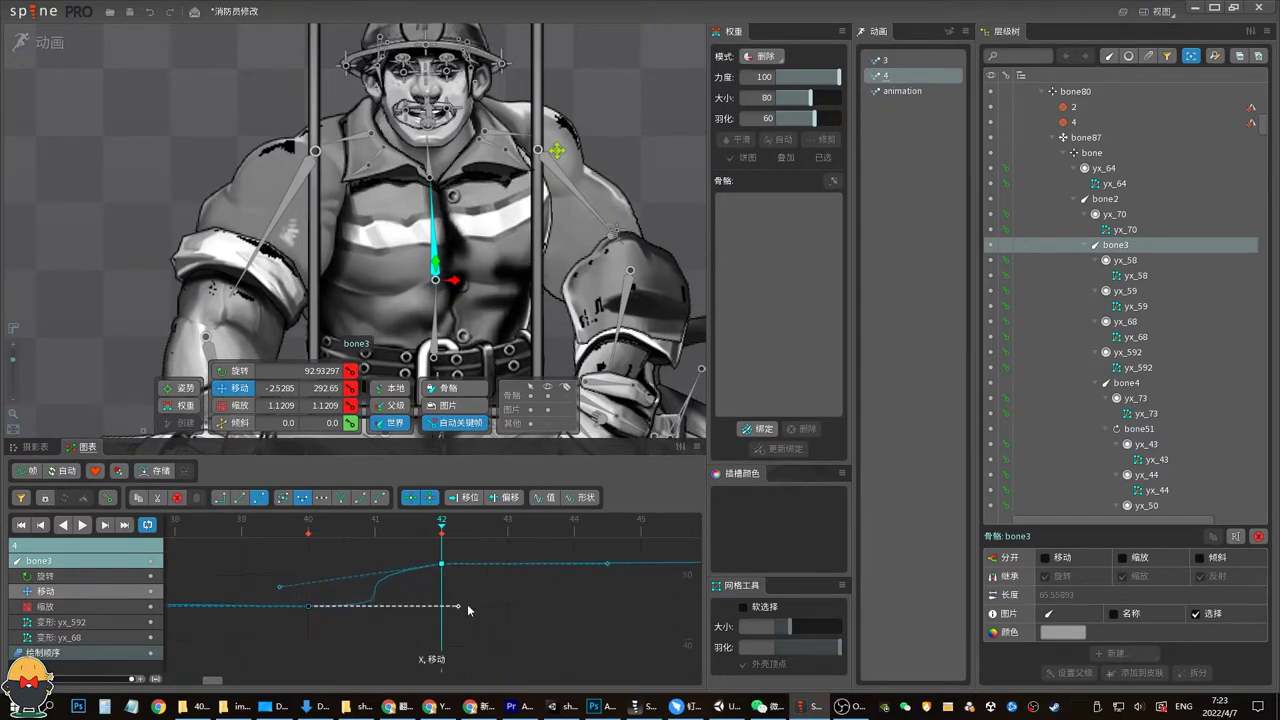
pyautogui.scroll(1, 466, 614)
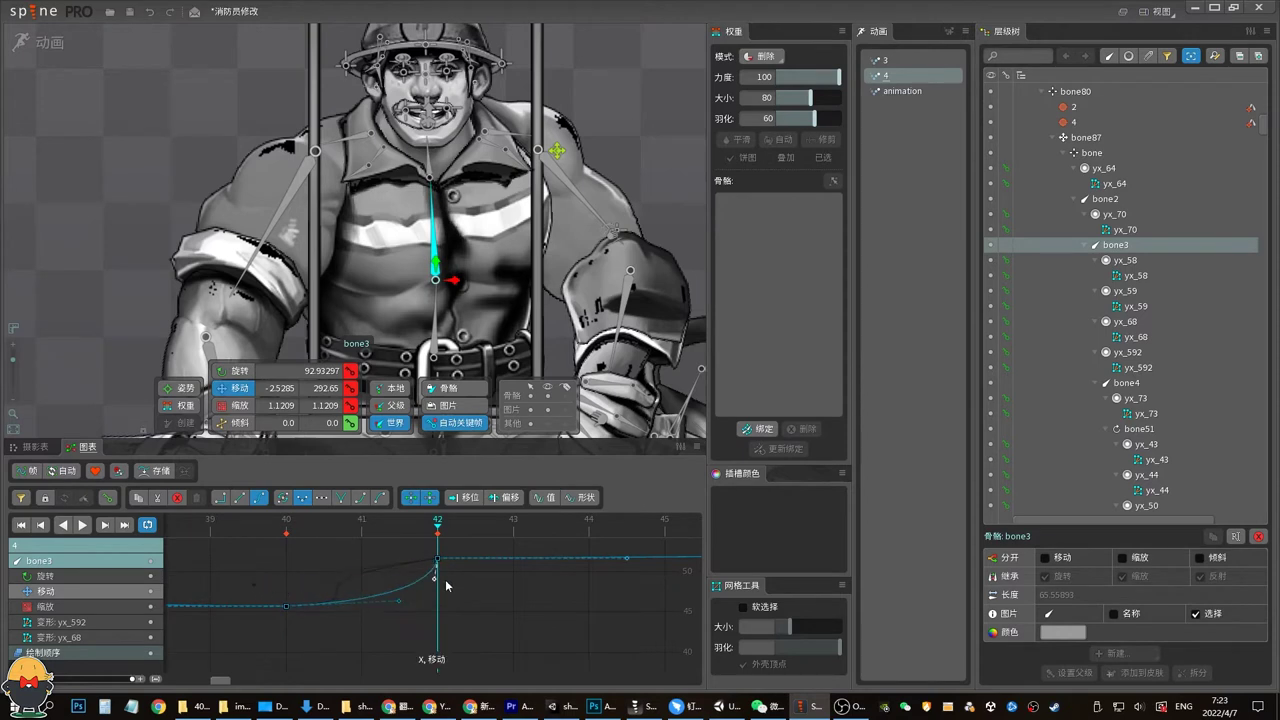
pyautogui.click(293, 528)
pyautogui.scroll(-2, 340, 600)
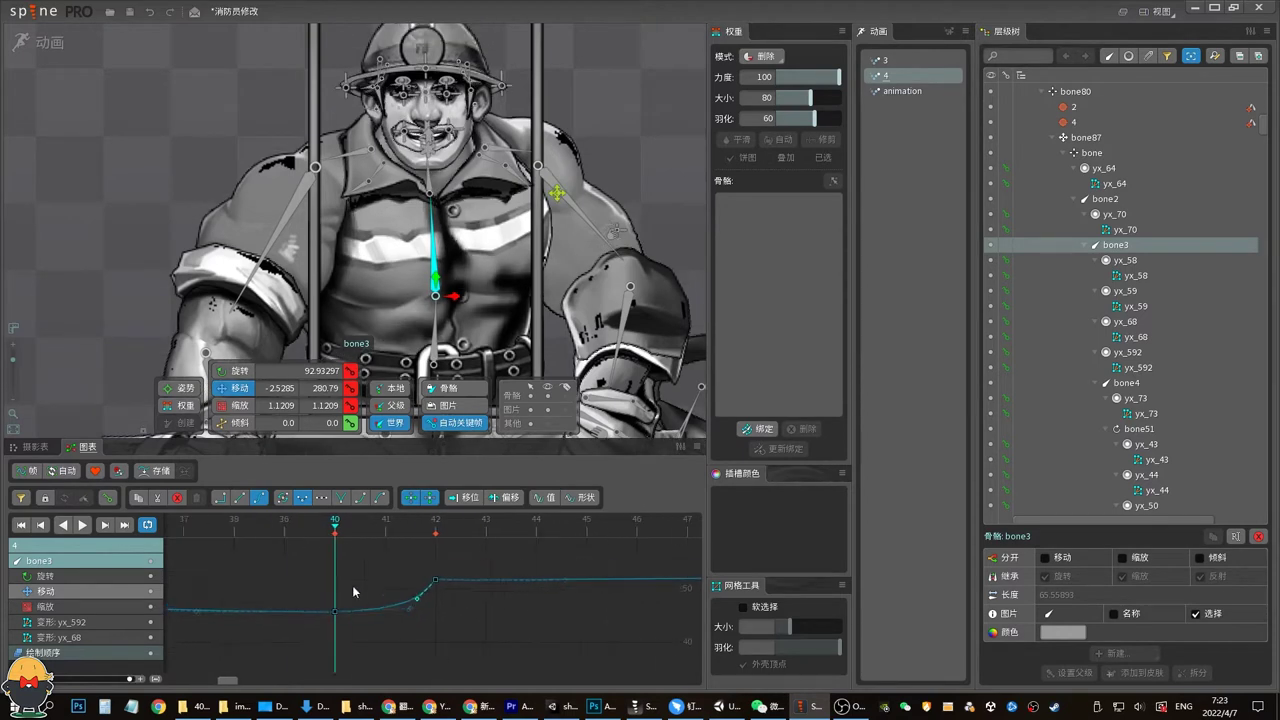
pyautogui.scroll(-2, 380, 600)
pyautogui.click(389, 532)
pyautogui.press('space')
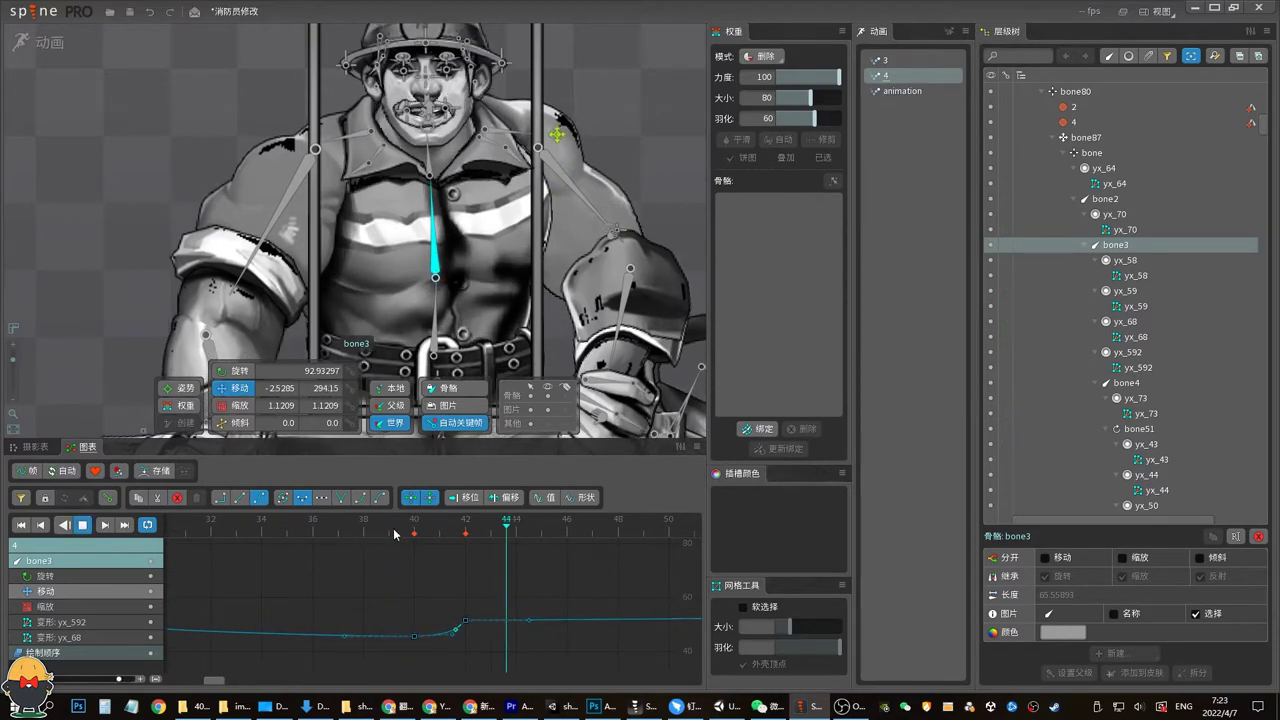
pyautogui.click(414, 546)
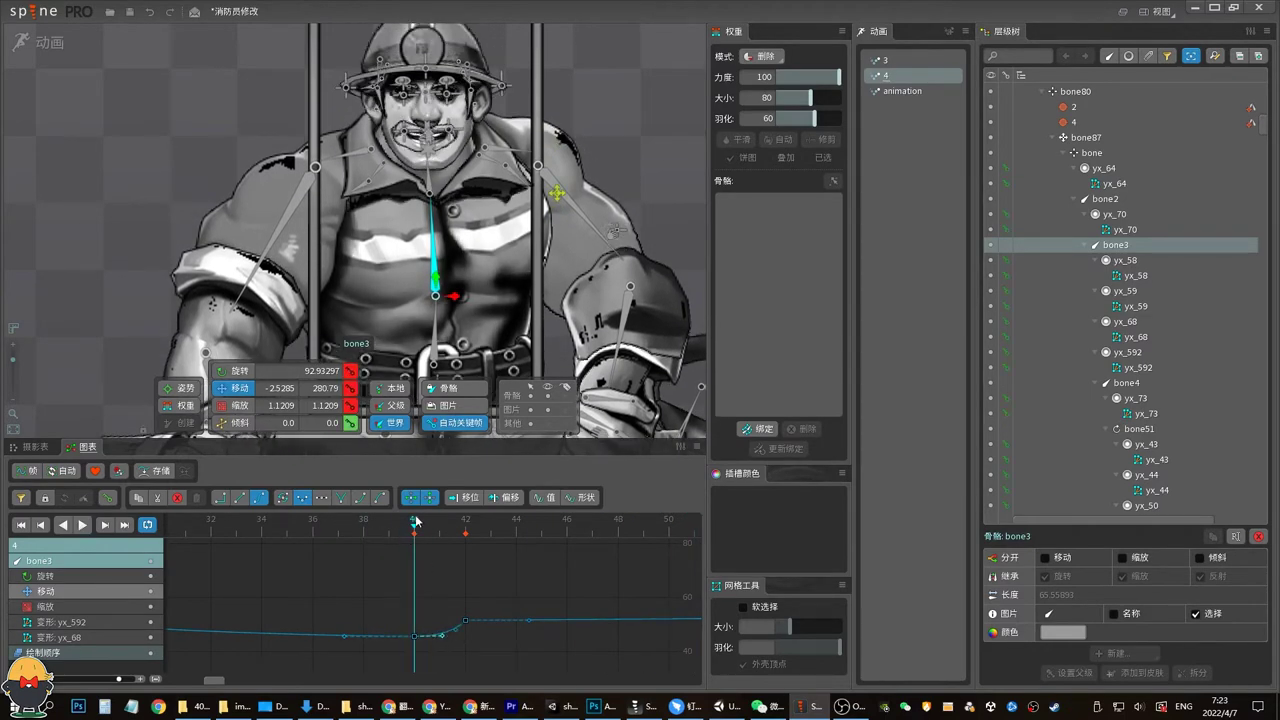
pyautogui.moveTo(417, 521); pyautogui.dragTo(414, 544)
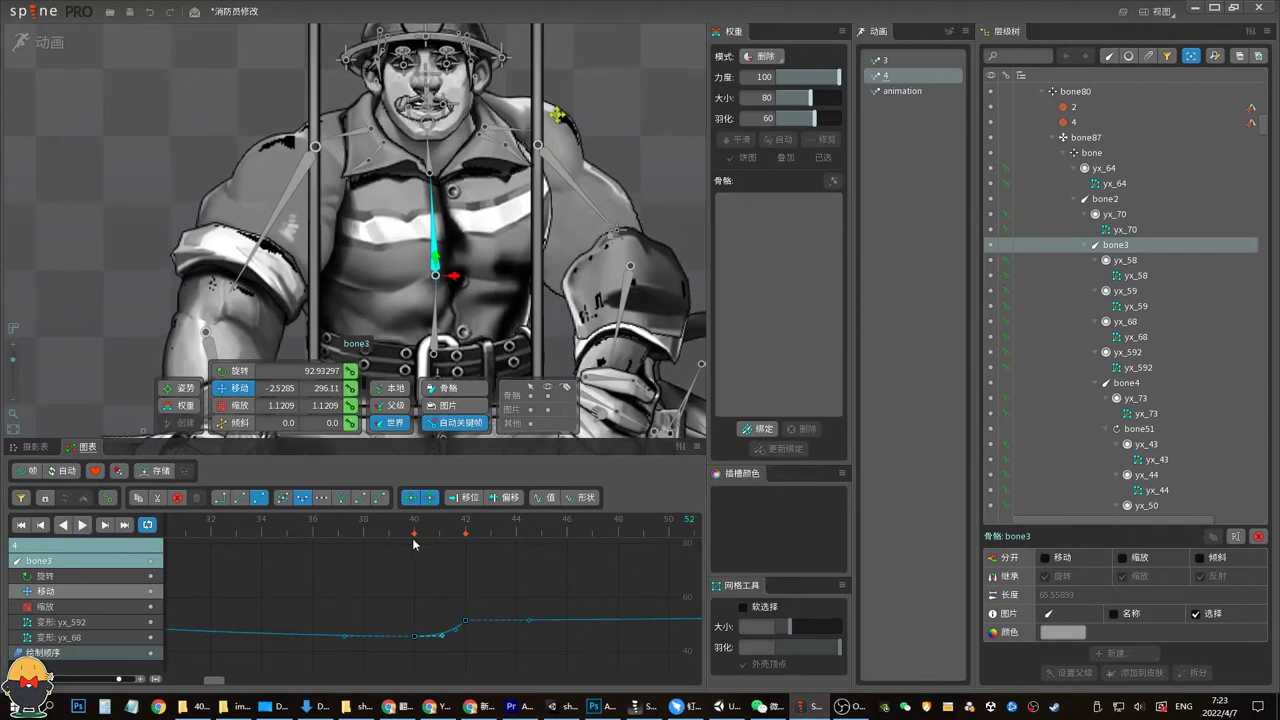
pyautogui.press('space')
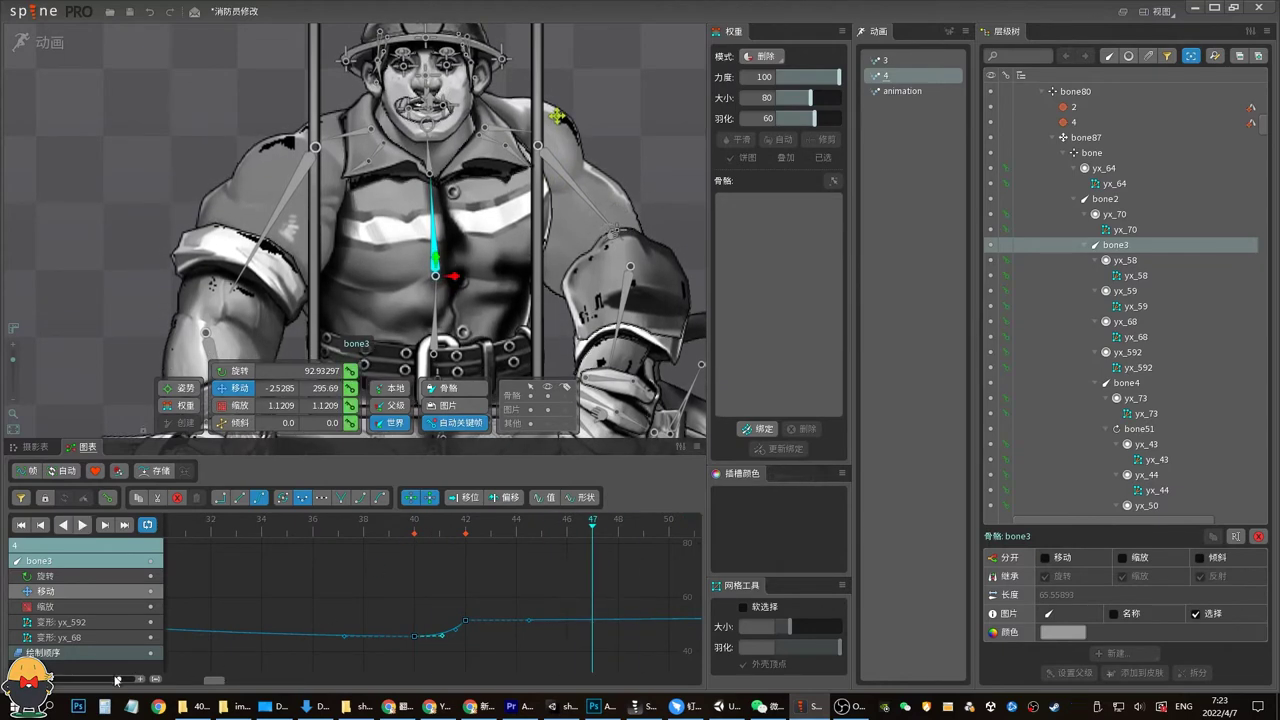
pyautogui.moveTo(115, 680); pyautogui.dragTo(103, 680)
# In the dopesheet, play and scrub bone3's motion across frames 55–76
pyautogui.click(38, 449)
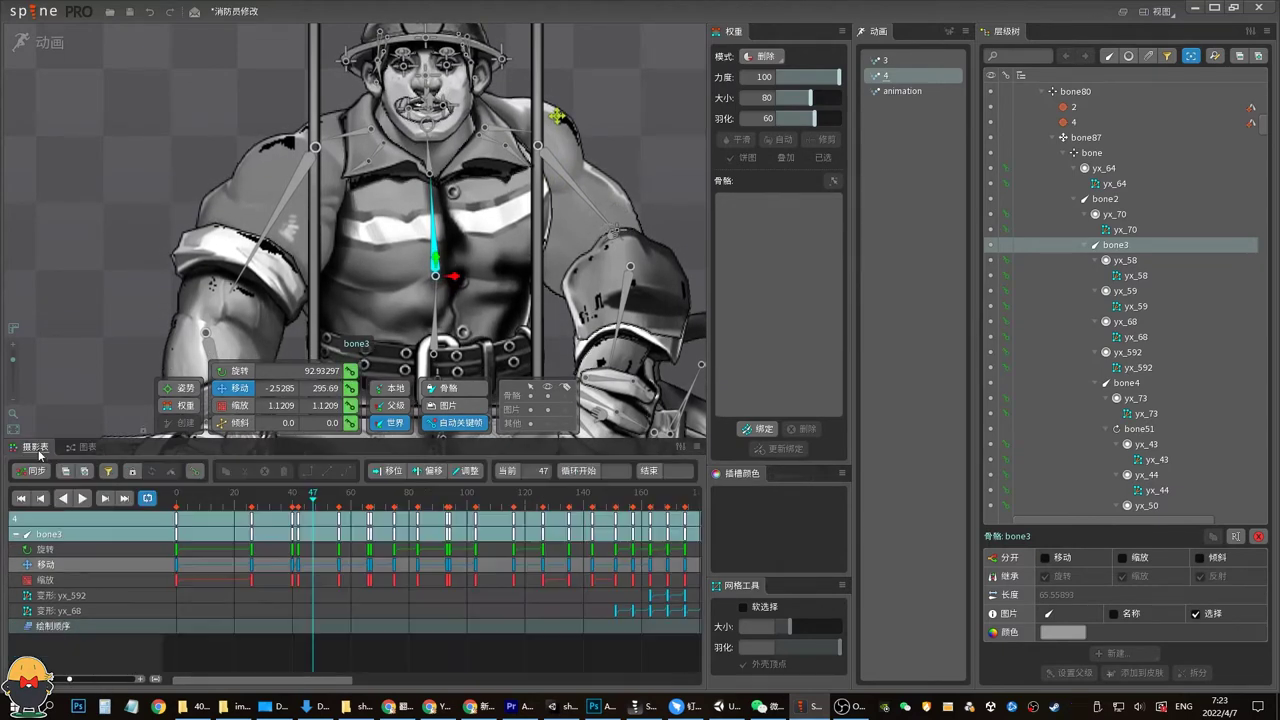
pyautogui.press('space')
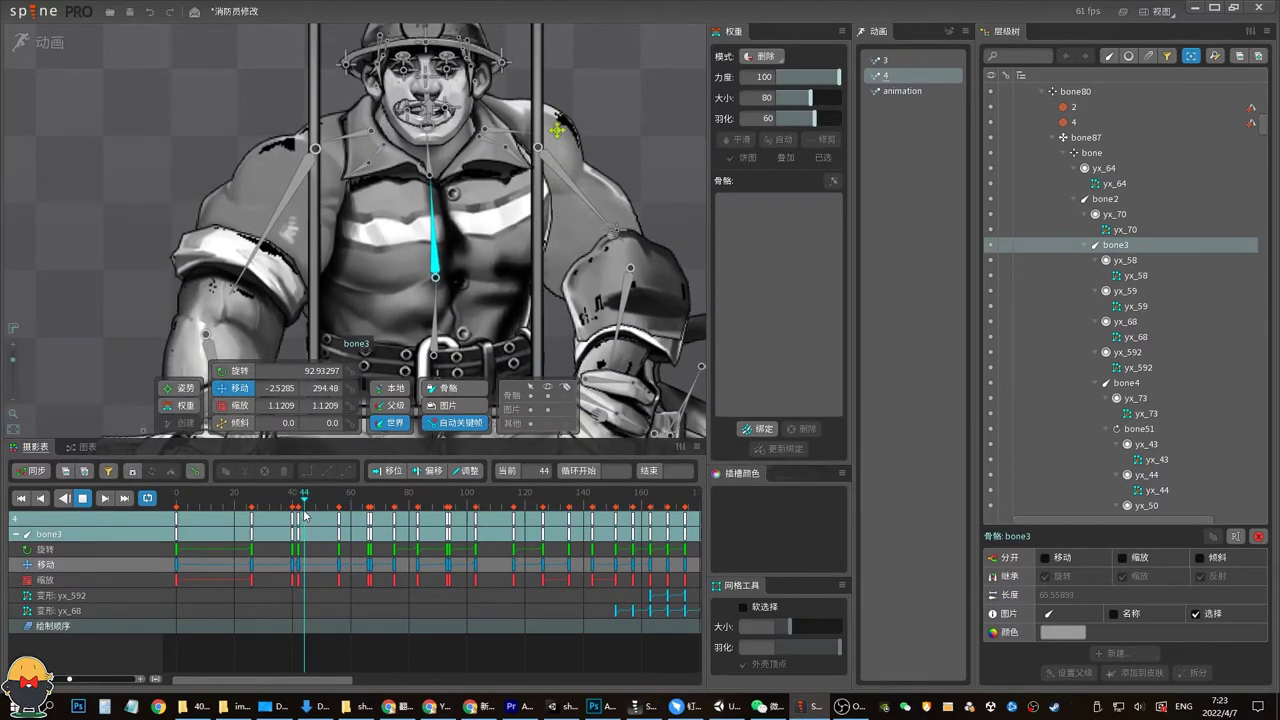
pyautogui.moveTo(334, 496)
pyautogui.mouseDown()
pyautogui.moveTo(355, 508)
pyautogui.moveTo(350, 566)
pyautogui.mouseUp()
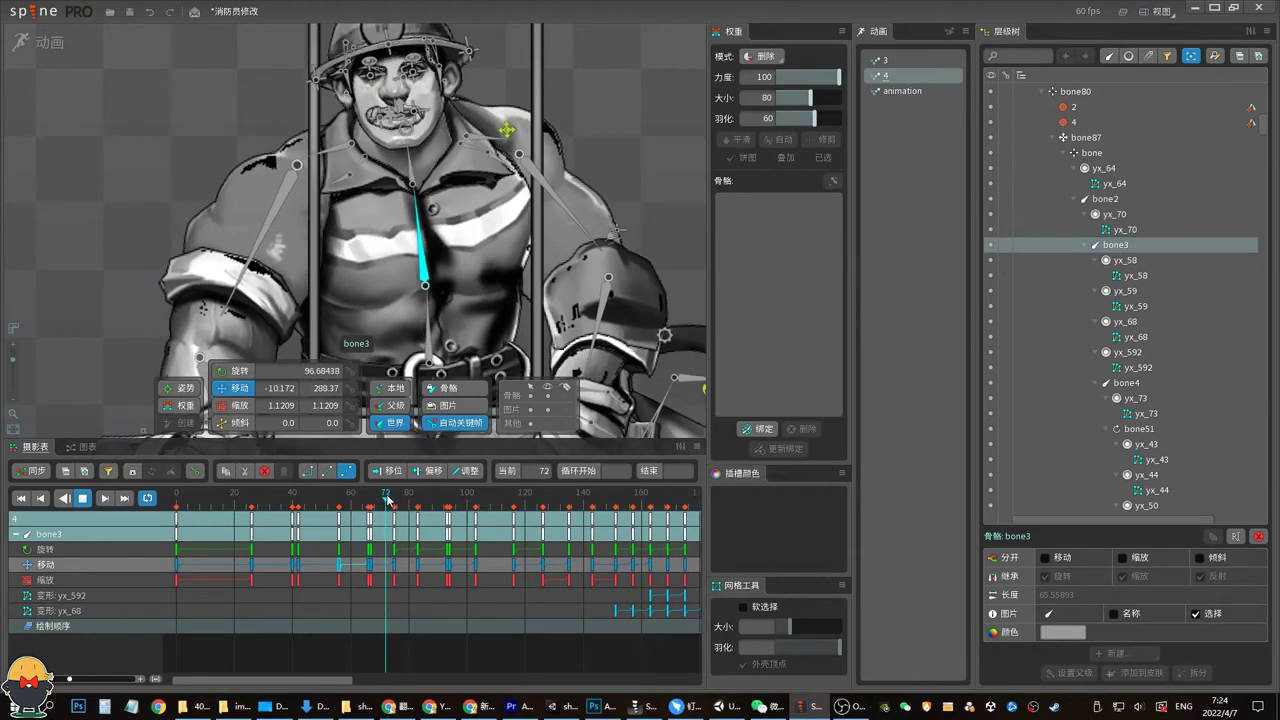
pyautogui.click(386, 500)
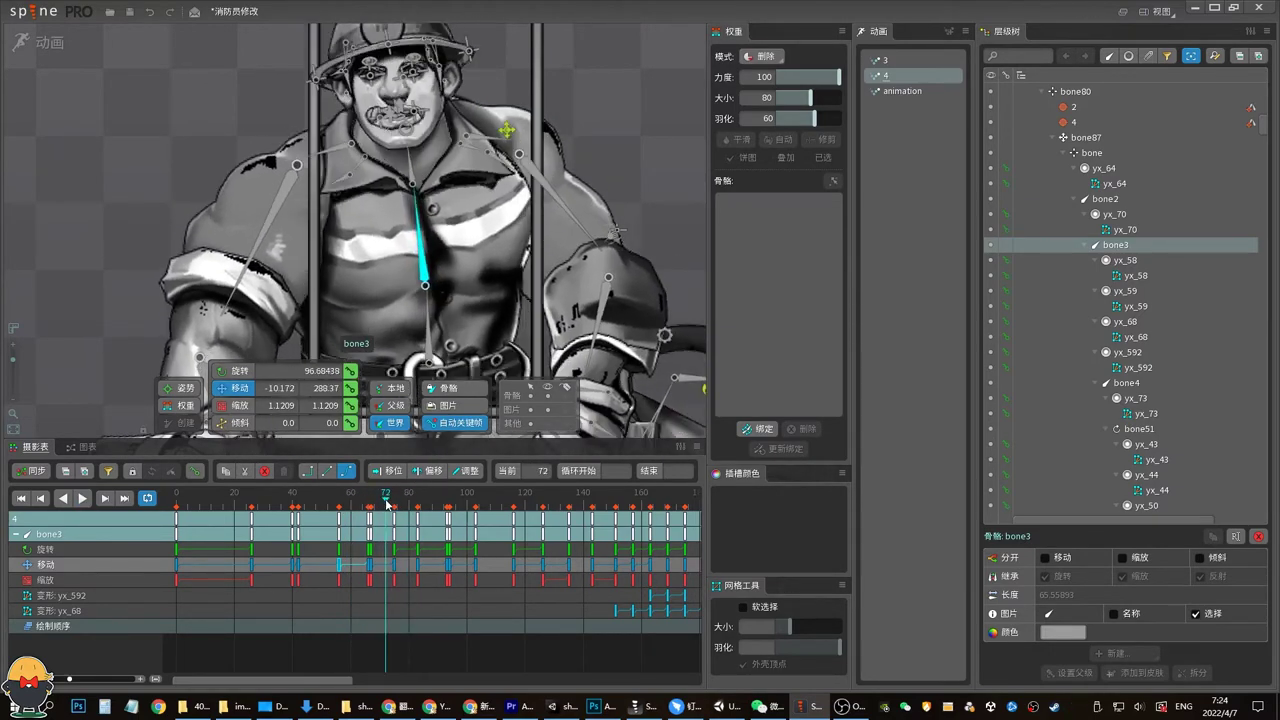
pyautogui.moveTo(386, 506); pyautogui.dragTo(366, 507)
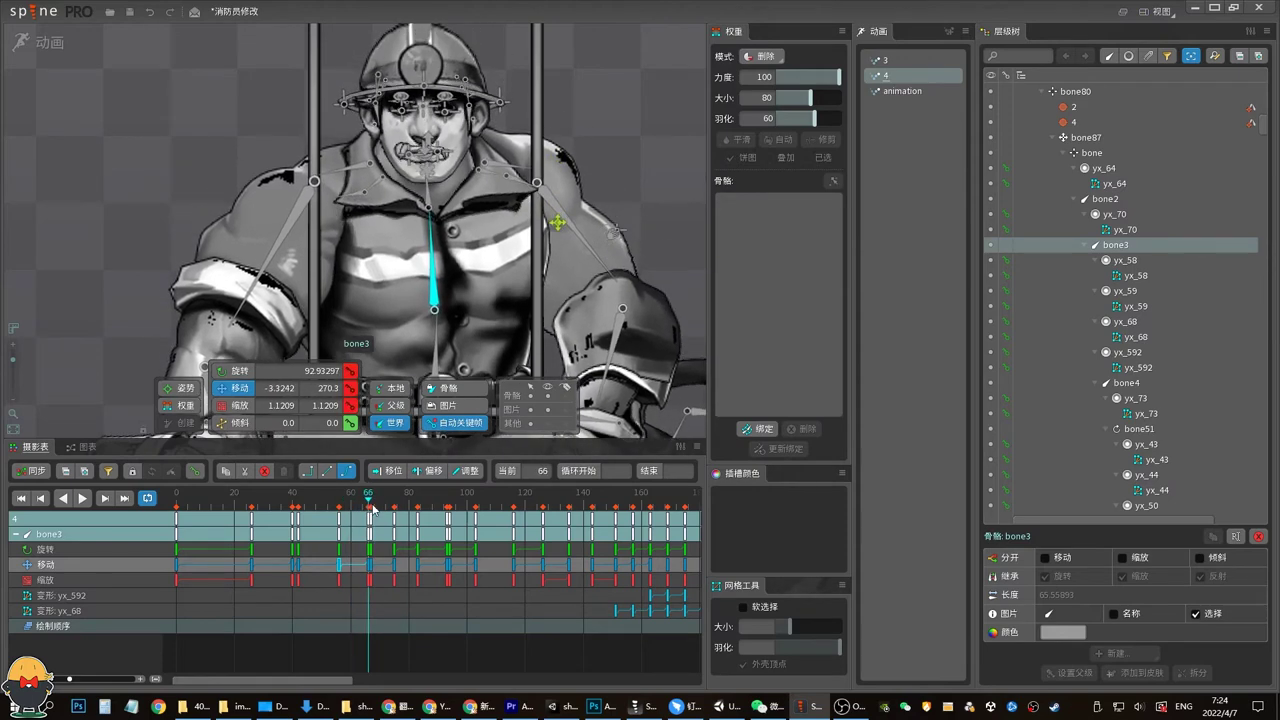
pyautogui.moveTo(388, 515); pyautogui.dragTo(397, 517)
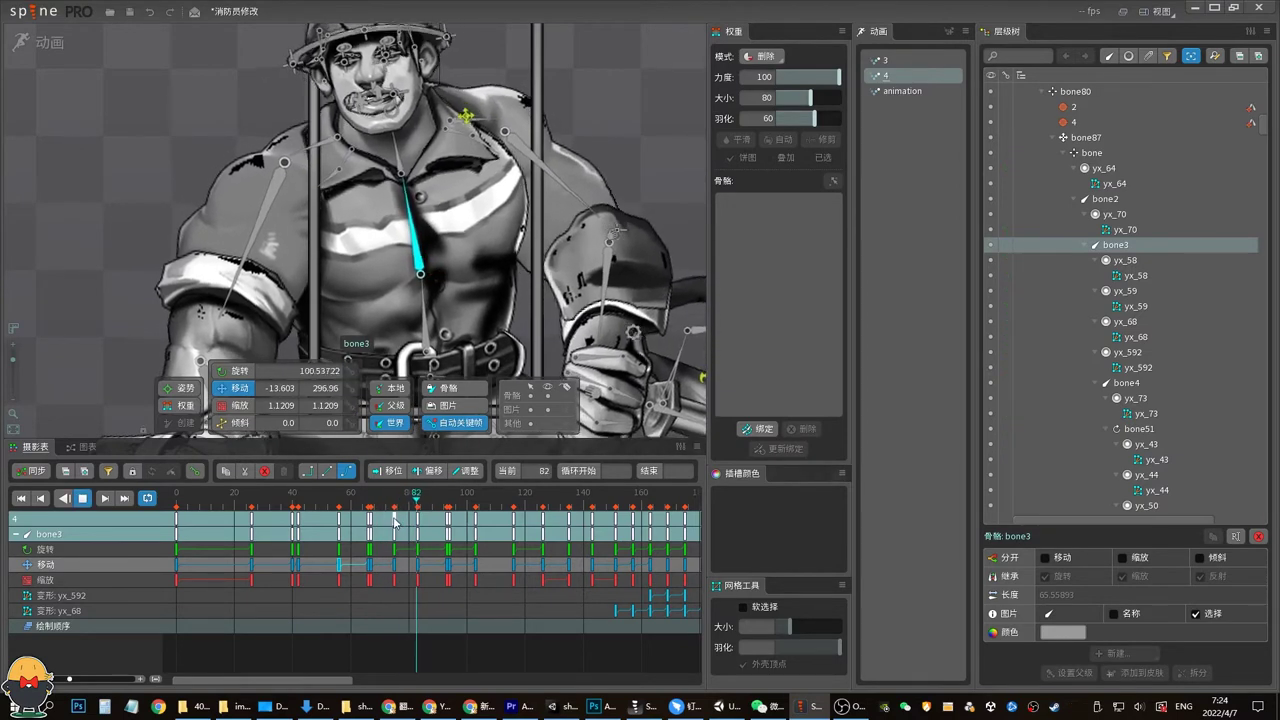
# Replay bone3's motion between frames 29 and 89, stopping at frame 77
pyautogui.press('space')
pyautogui.moveTo(384, 520); pyautogui.dragTo(380, 520)
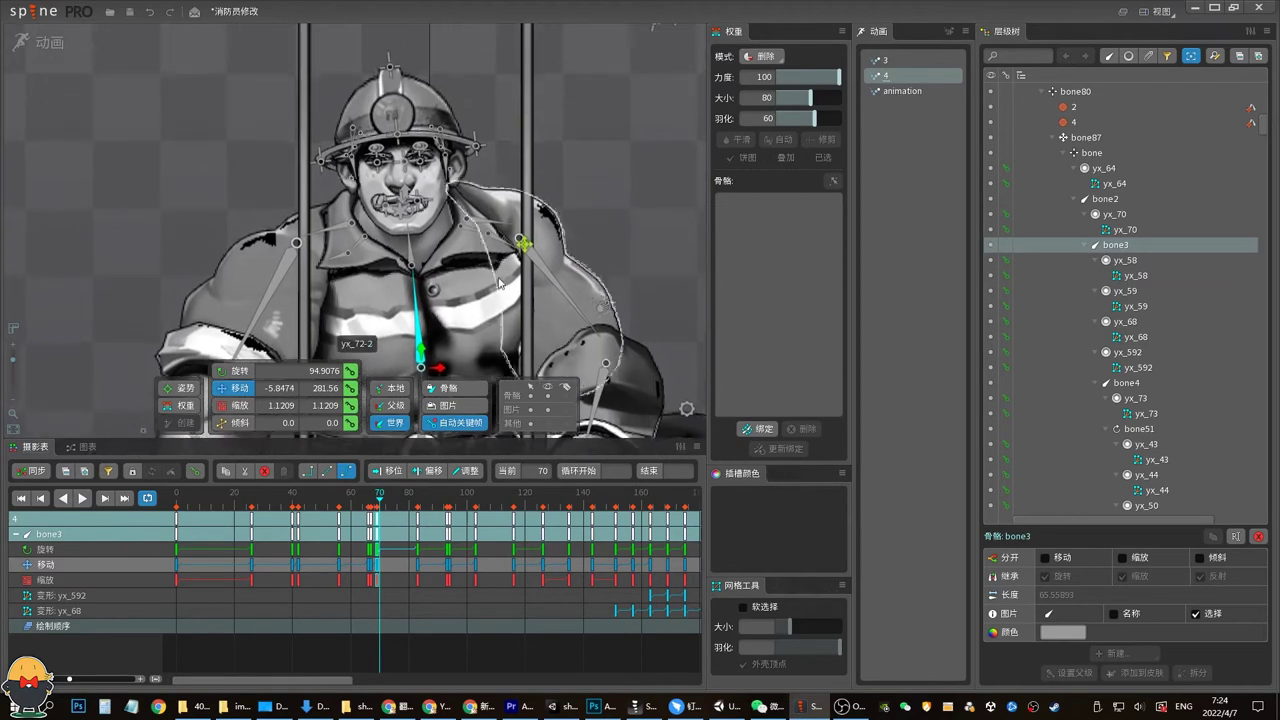
pyautogui.moveTo(352, 492); pyautogui.dragTo(420, 503)
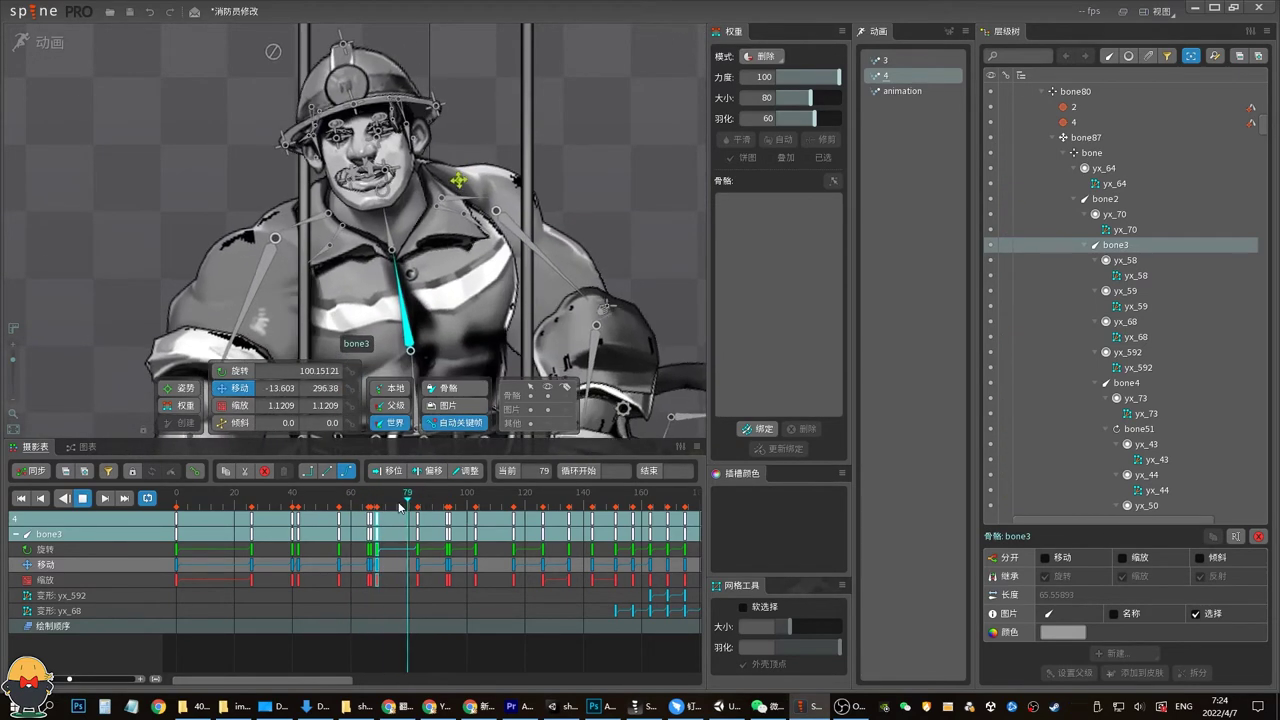
pyautogui.moveTo(420, 503); pyautogui.dragTo(260, 495)
pyautogui.press('l')
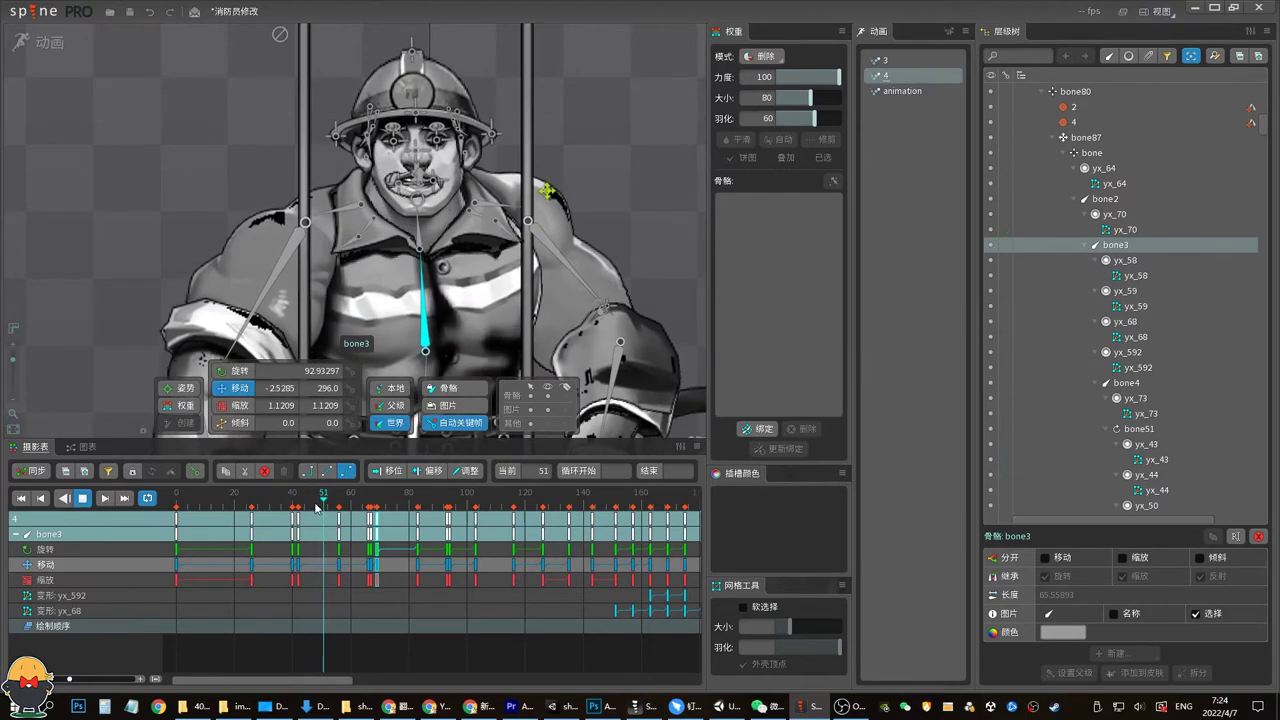
pyautogui.click(356, 500)
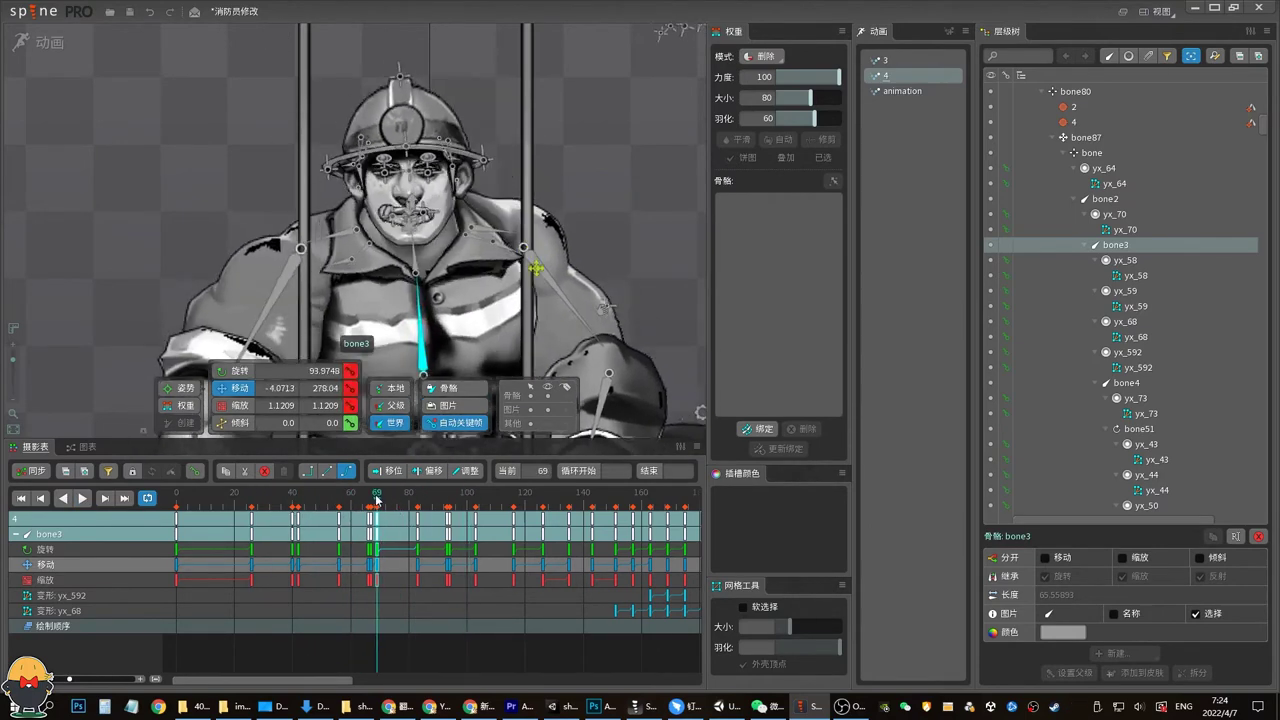
pyautogui.moveTo(391, 507); pyautogui.dragTo(400, 509)
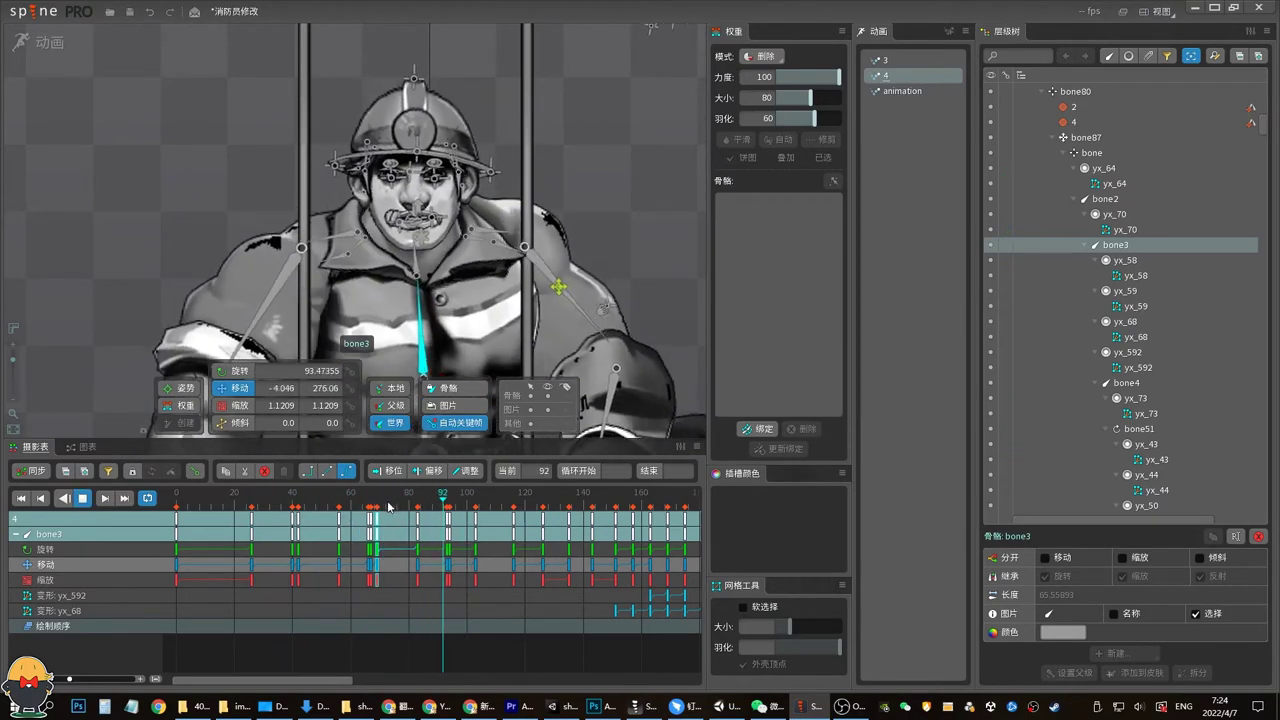
pyautogui.click(398, 503)
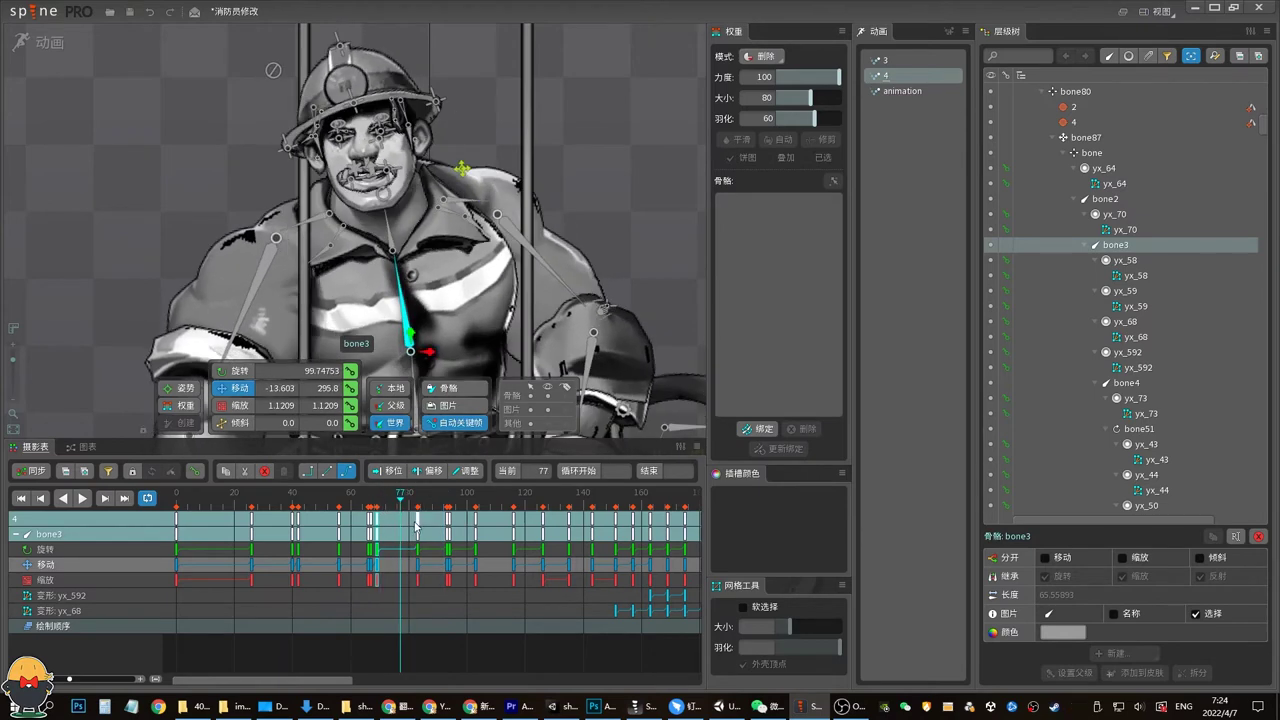
# Deselect bone3 to list every bone's keys and preview frames 72–95
pyautogui.press('Escape')
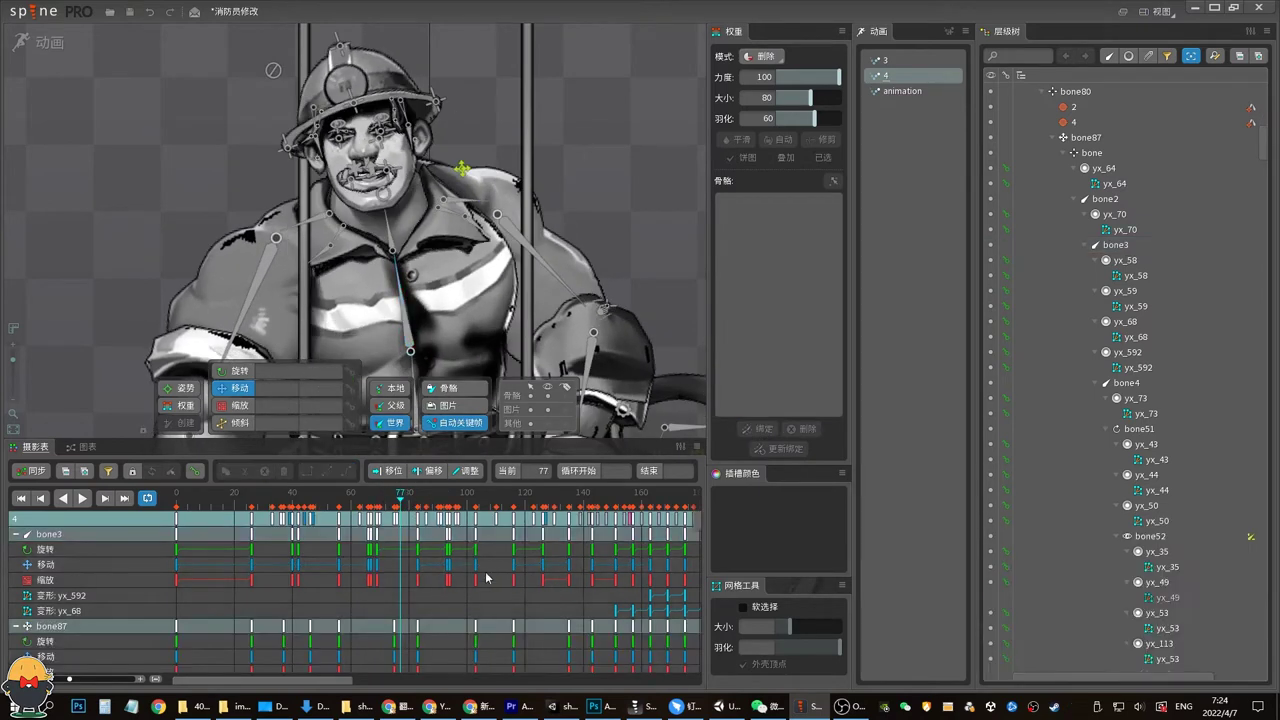
pyautogui.moveTo(133, 682); pyautogui.dragTo(230, 693)
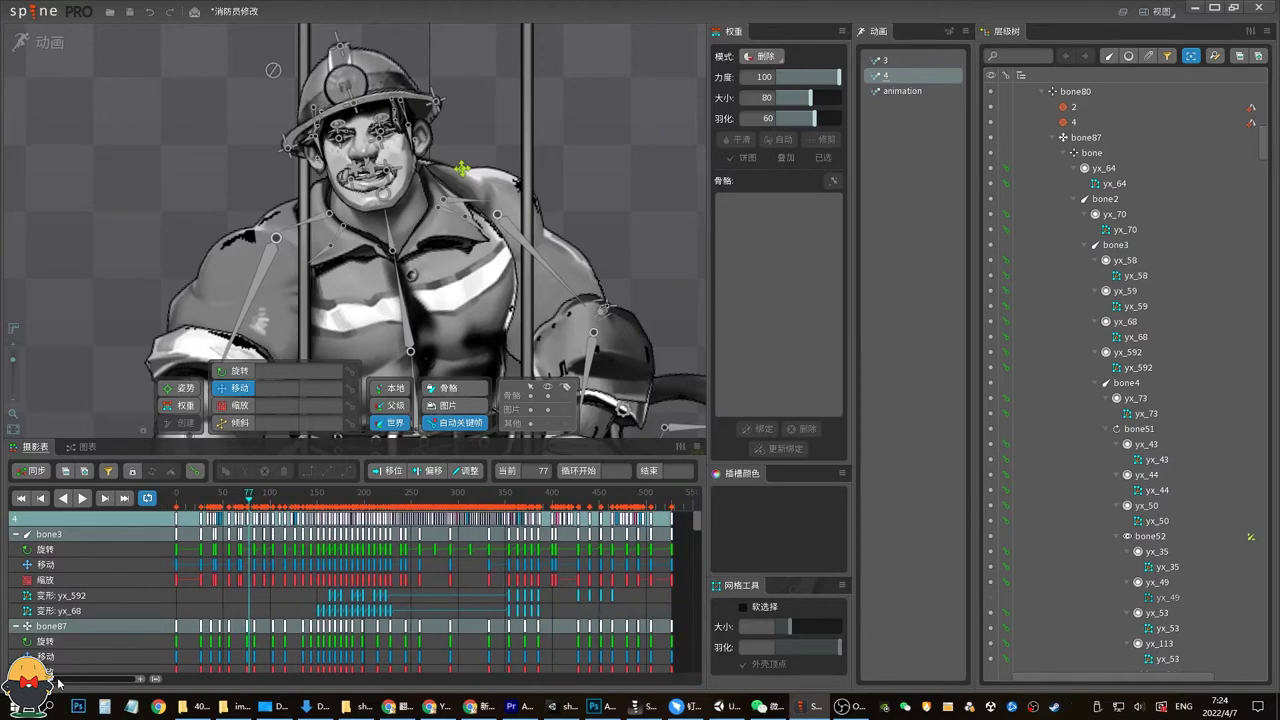
pyautogui.moveTo(58, 683); pyautogui.dragTo(72, 680)
pyautogui.click(402, 502)
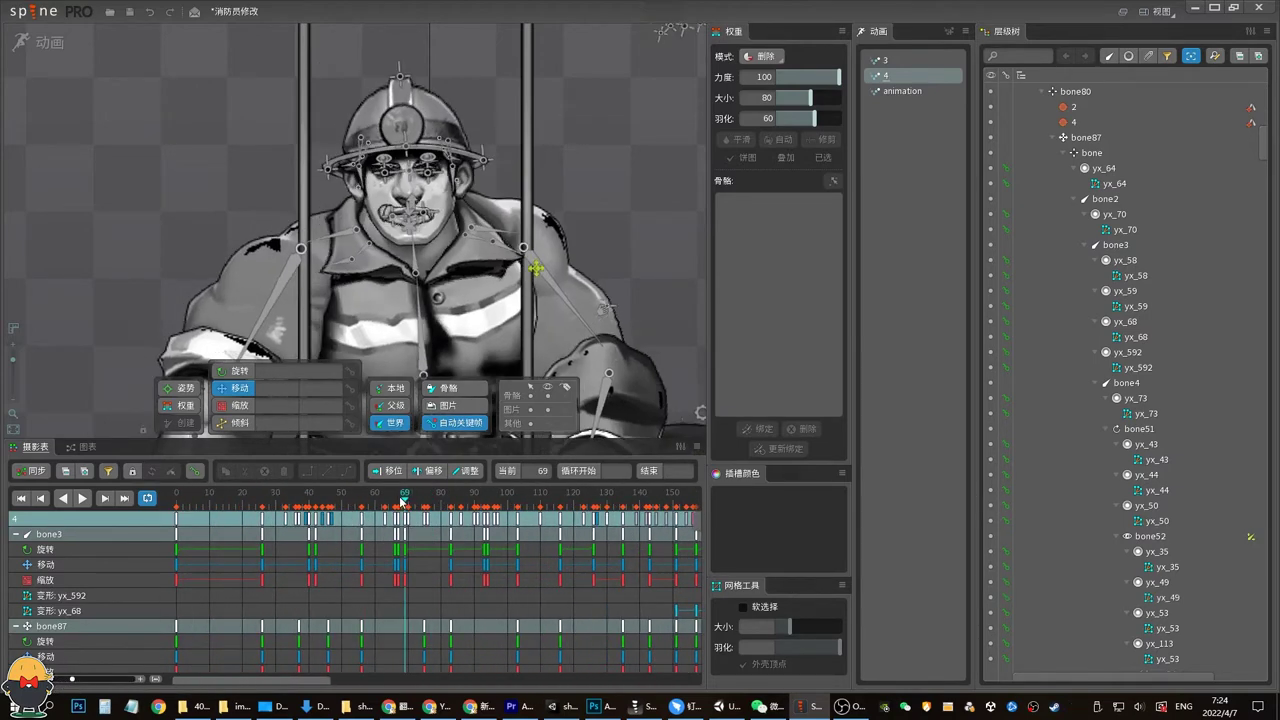
pyautogui.moveTo(402, 502); pyautogui.dragTo(417, 508)
pyautogui.press('space')
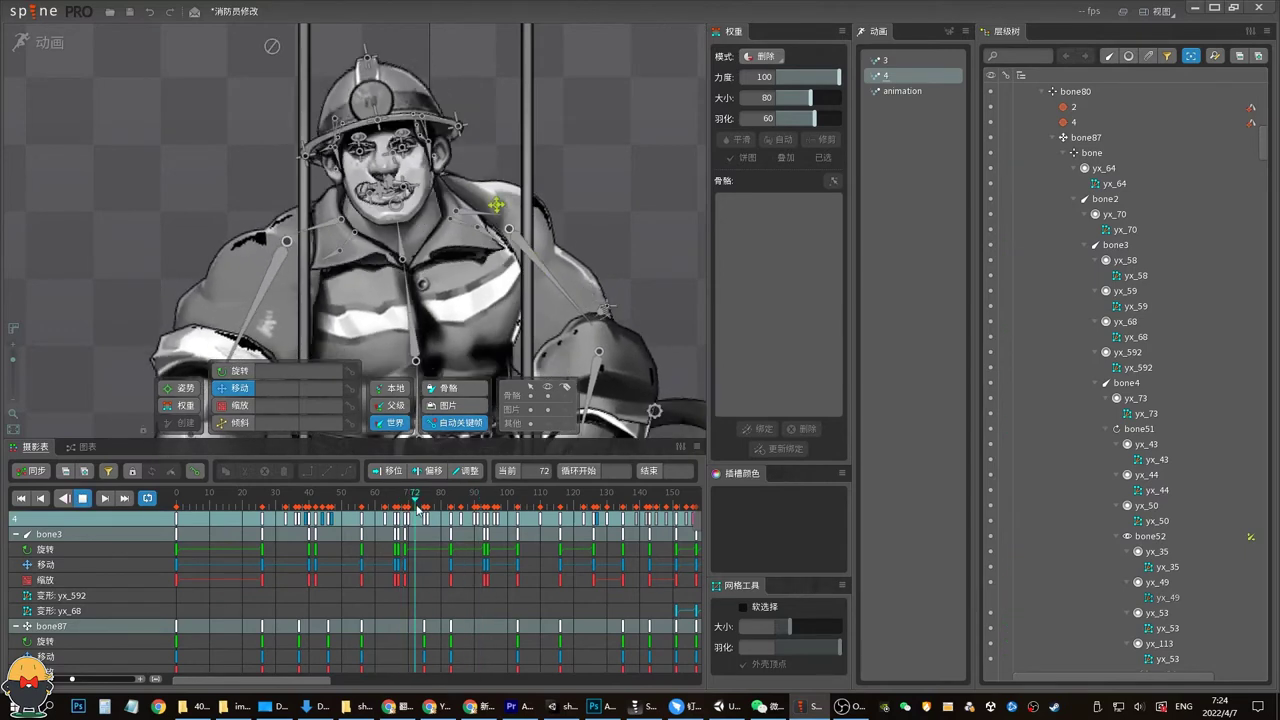
pyautogui.press('space')
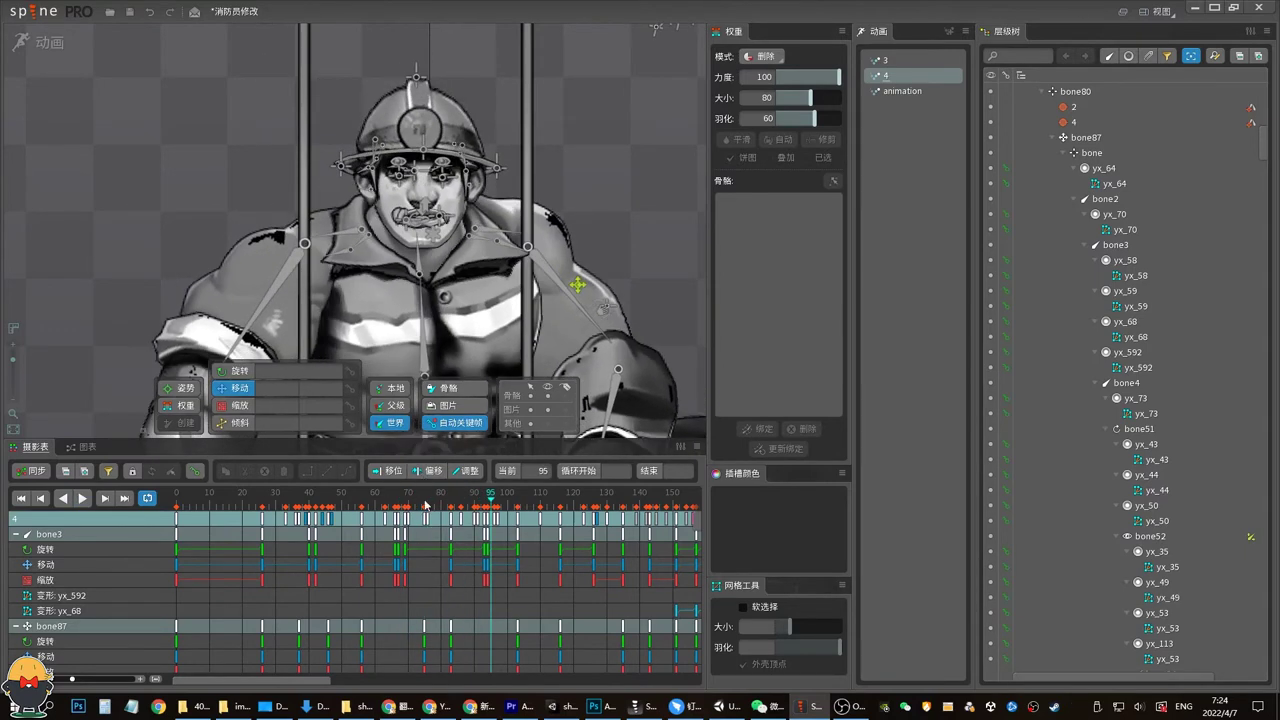
# Offset the keys from frame 56 onward about 3 frames later and replay
pyautogui.click(435, 506)
pyautogui.click(490, 520)
pyautogui.press('space')
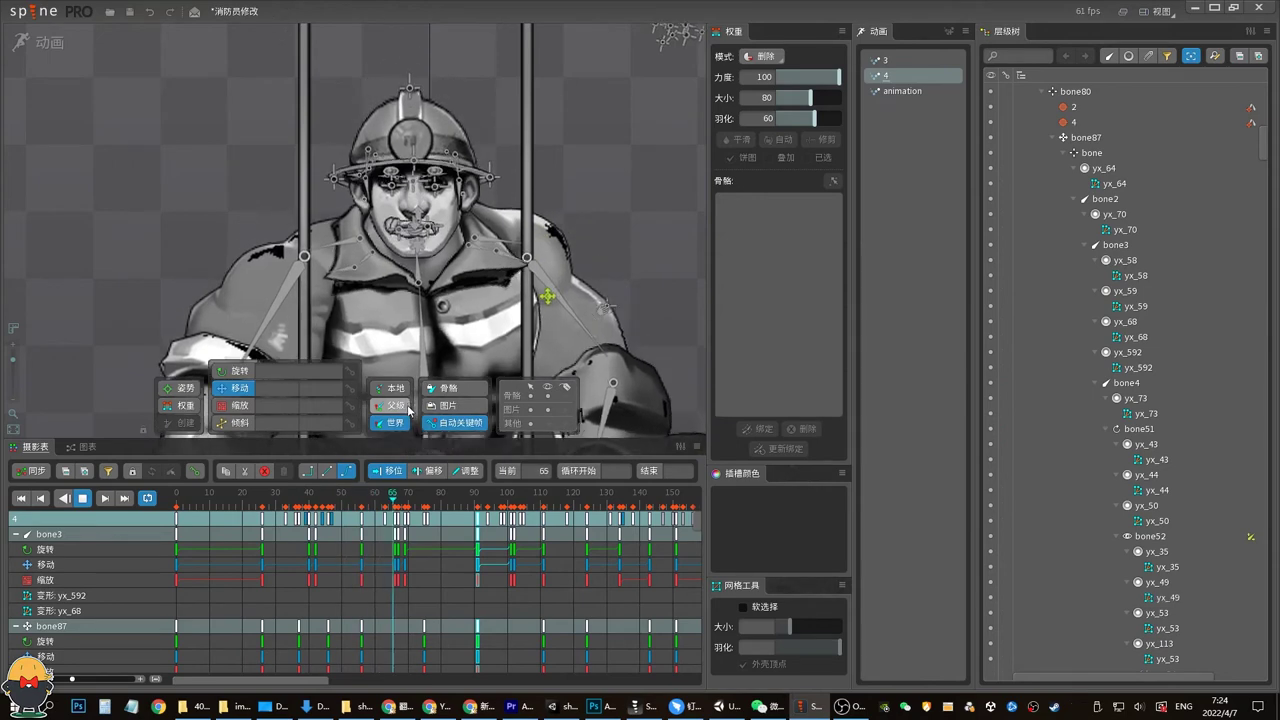
pyautogui.press('space')
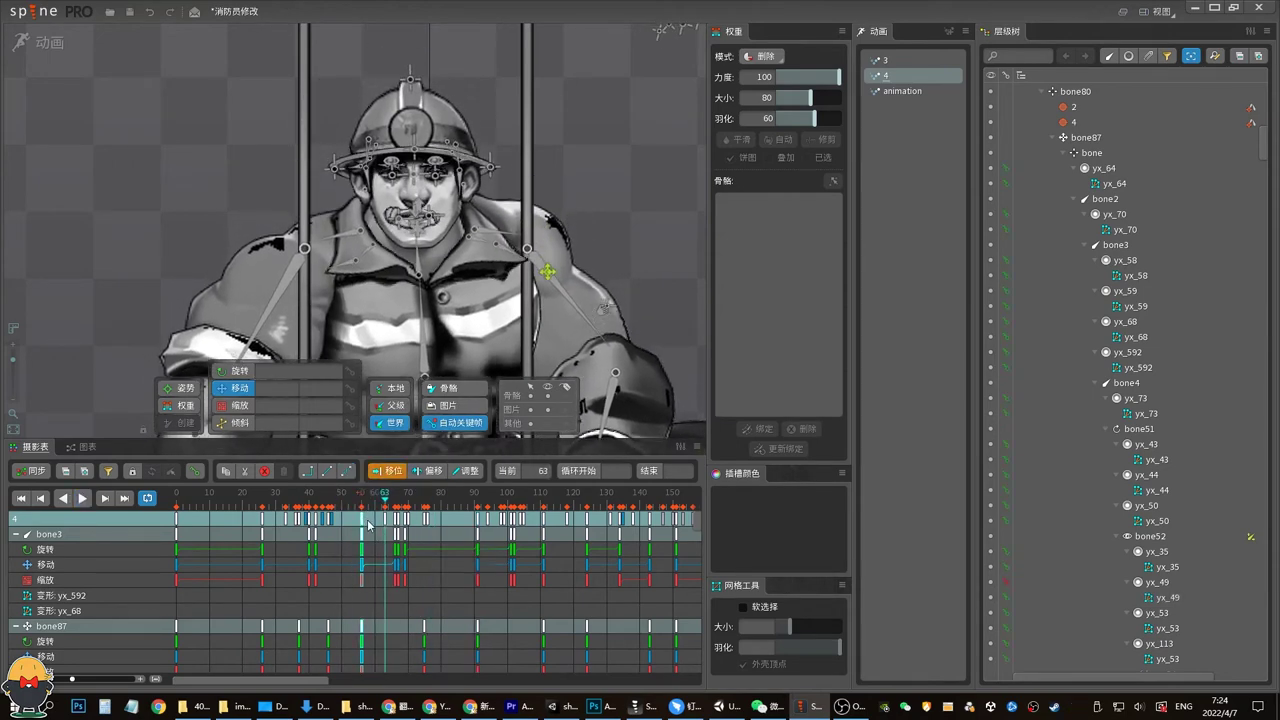
pyautogui.moveTo(368, 524); pyautogui.dragTo(378, 524)
pyautogui.press('space')
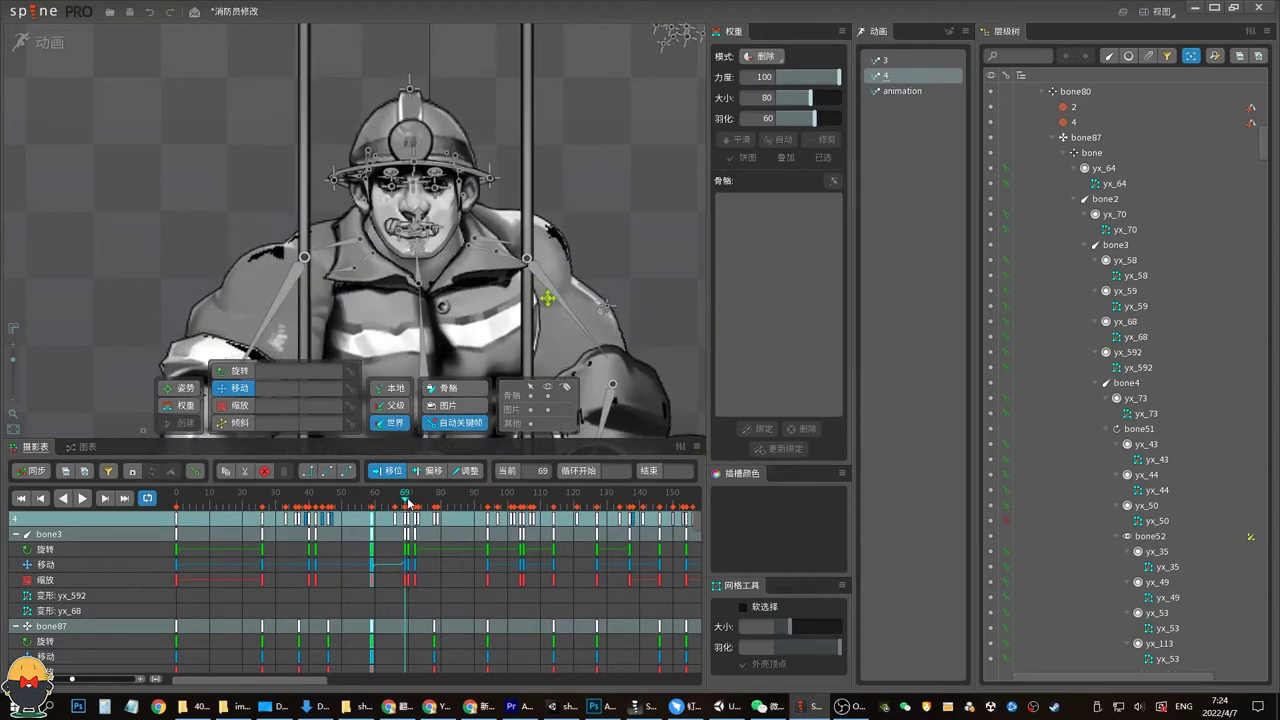
pyautogui.press('space')
# Nudge the keys near frames 65–70 slightly later and scrub frames 36–75 to check
pyautogui.moveTo(392, 507); pyautogui.dragTo(405, 529)
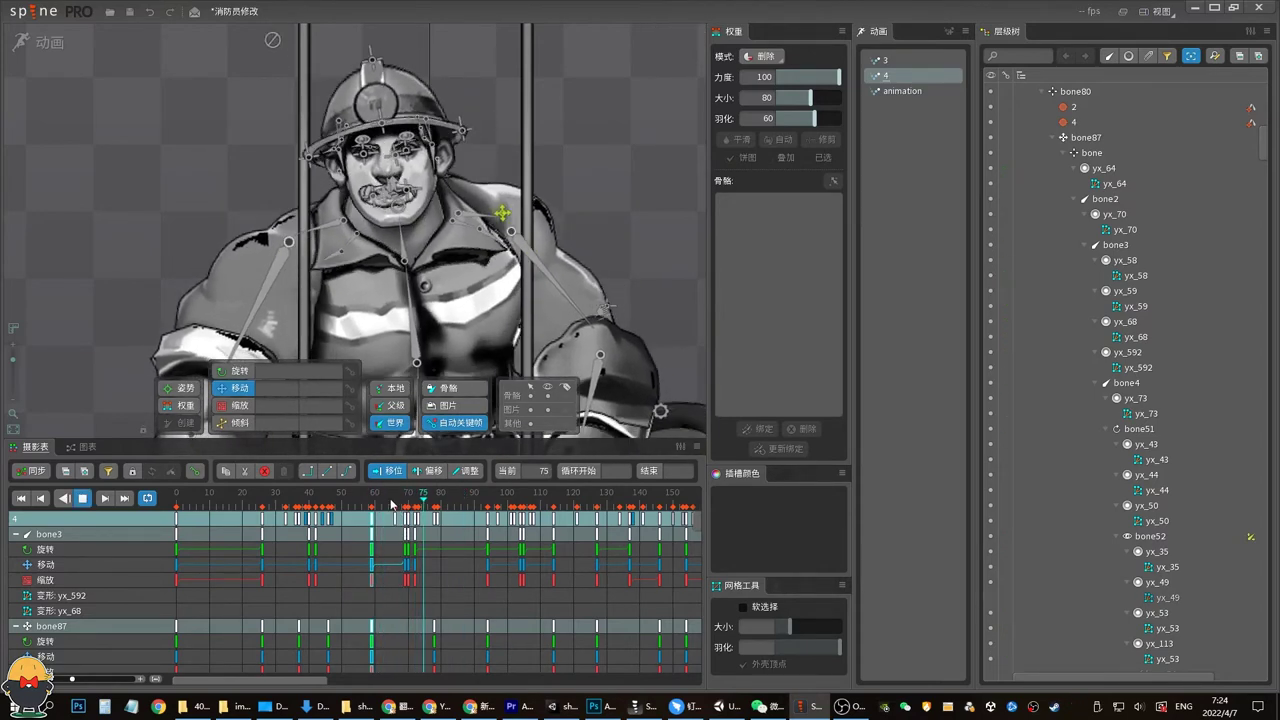
pyautogui.click(381, 497)
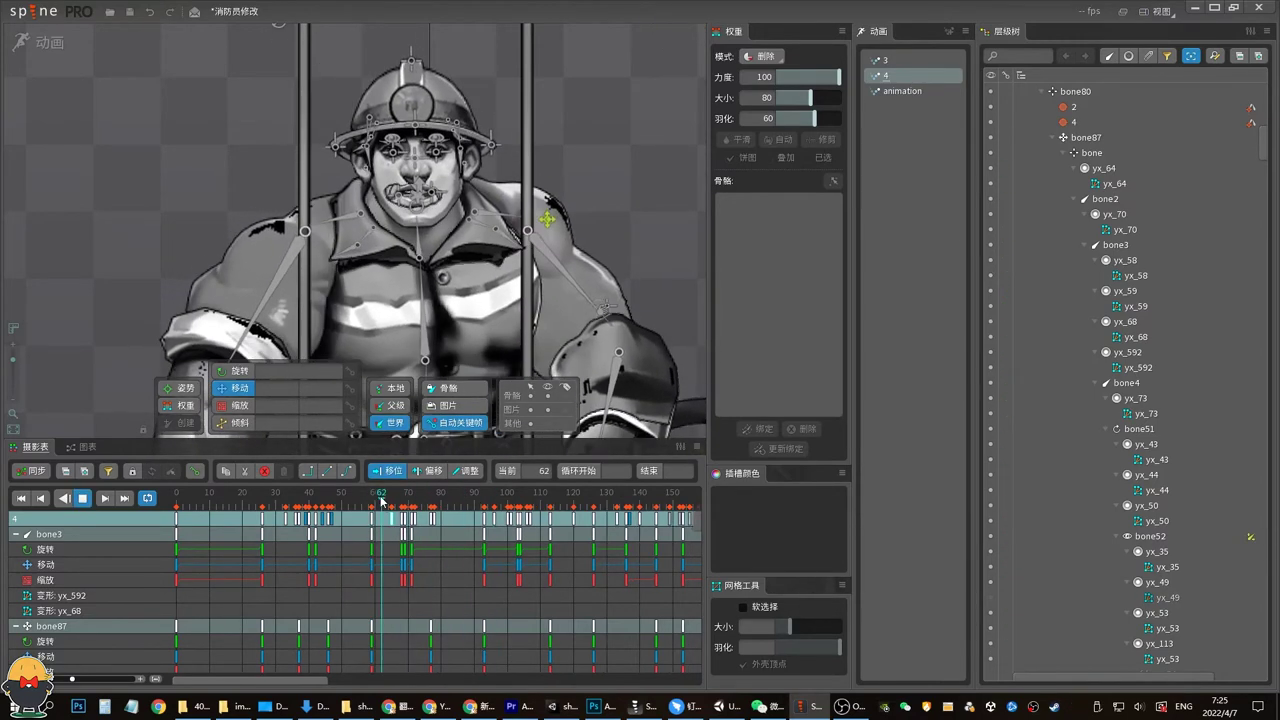
pyautogui.moveTo(390, 520); pyautogui.dragTo(388, 522)
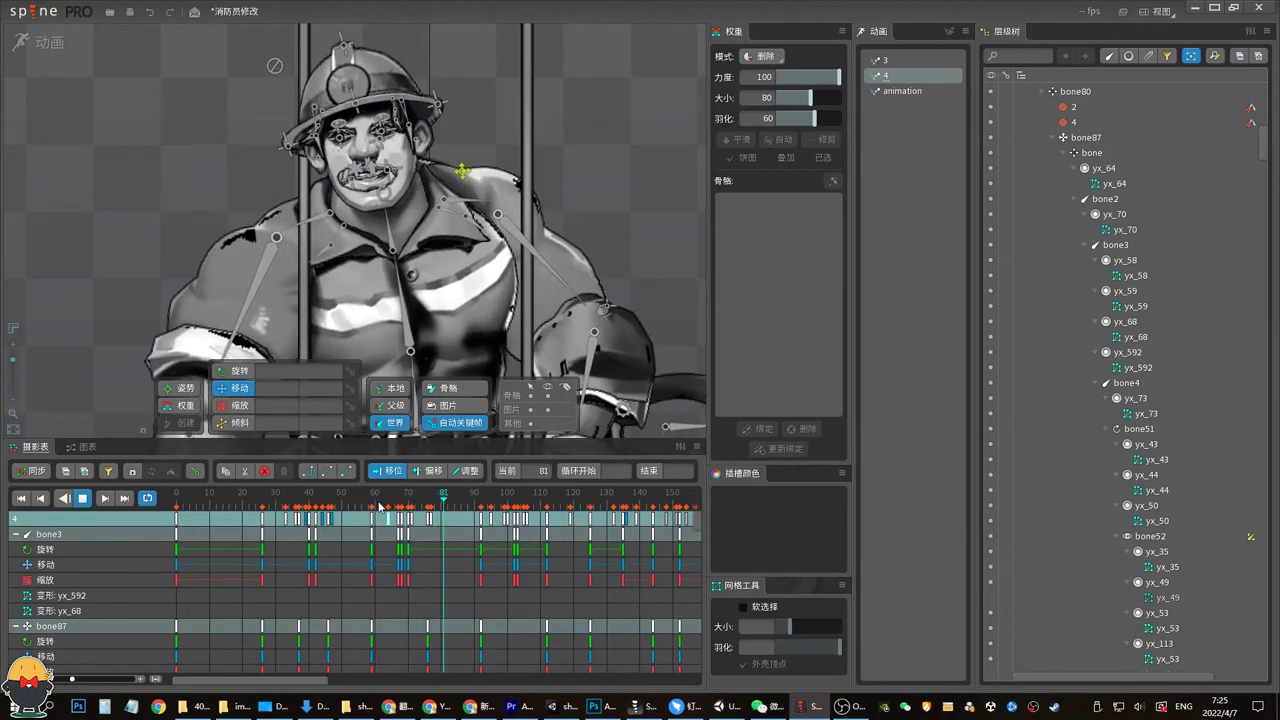
pyautogui.click(396, 503)
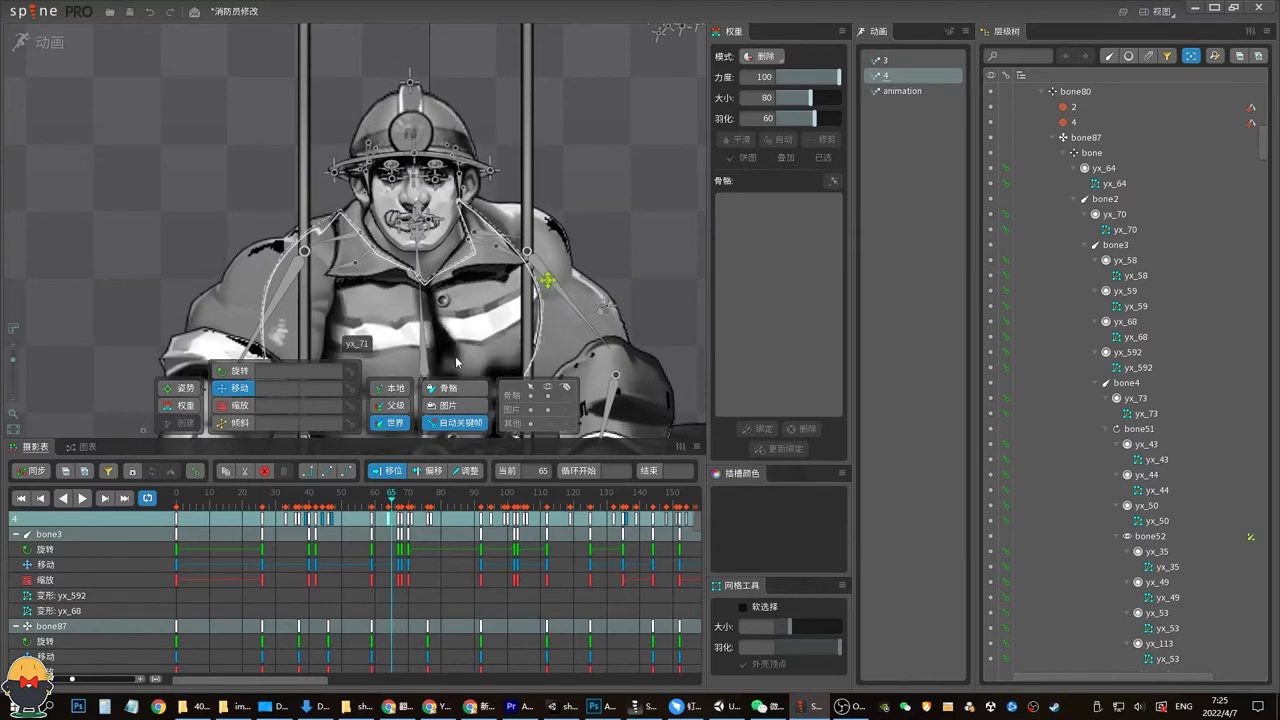
pyautogui.moveTo(405, 503)
pyautogui.mouseDown()
pyautogui.moveTo(433, 503)
pyautogui.moveTo(418, 503)
pyautogui.mouseUp()
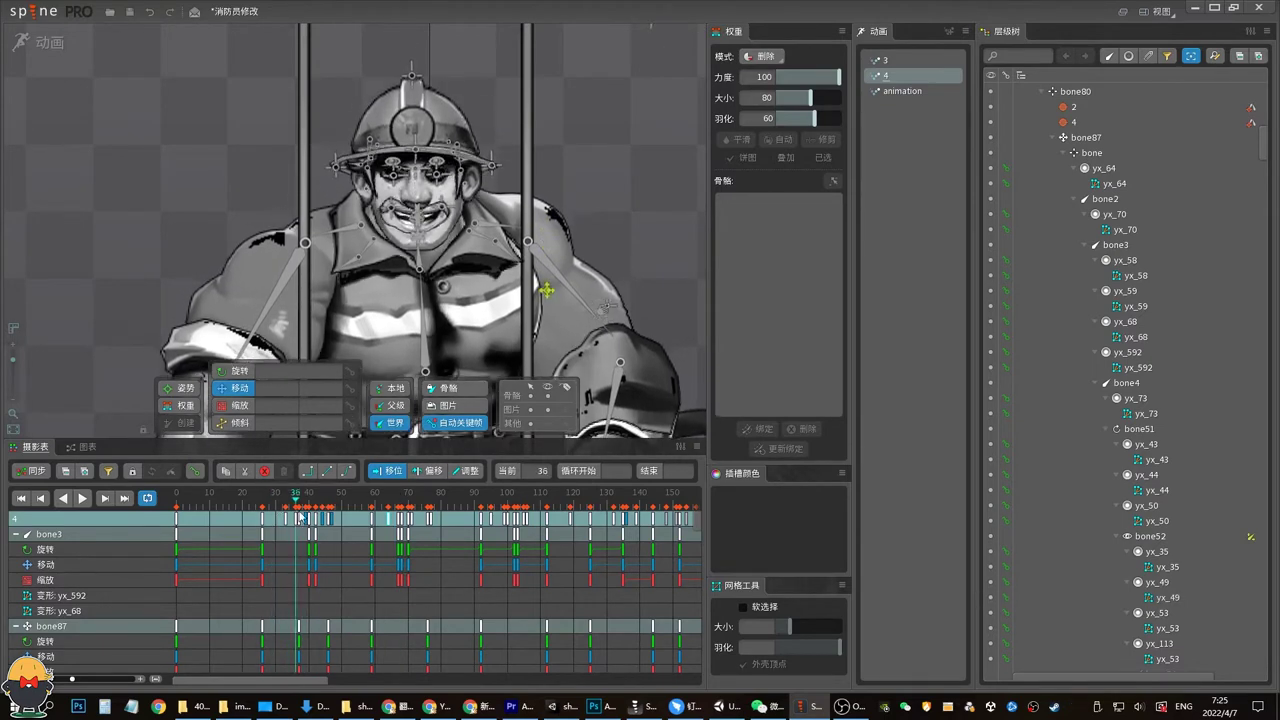
pyautogui.moveTo(300, 516); pyautogui.dragTo(400, 510)
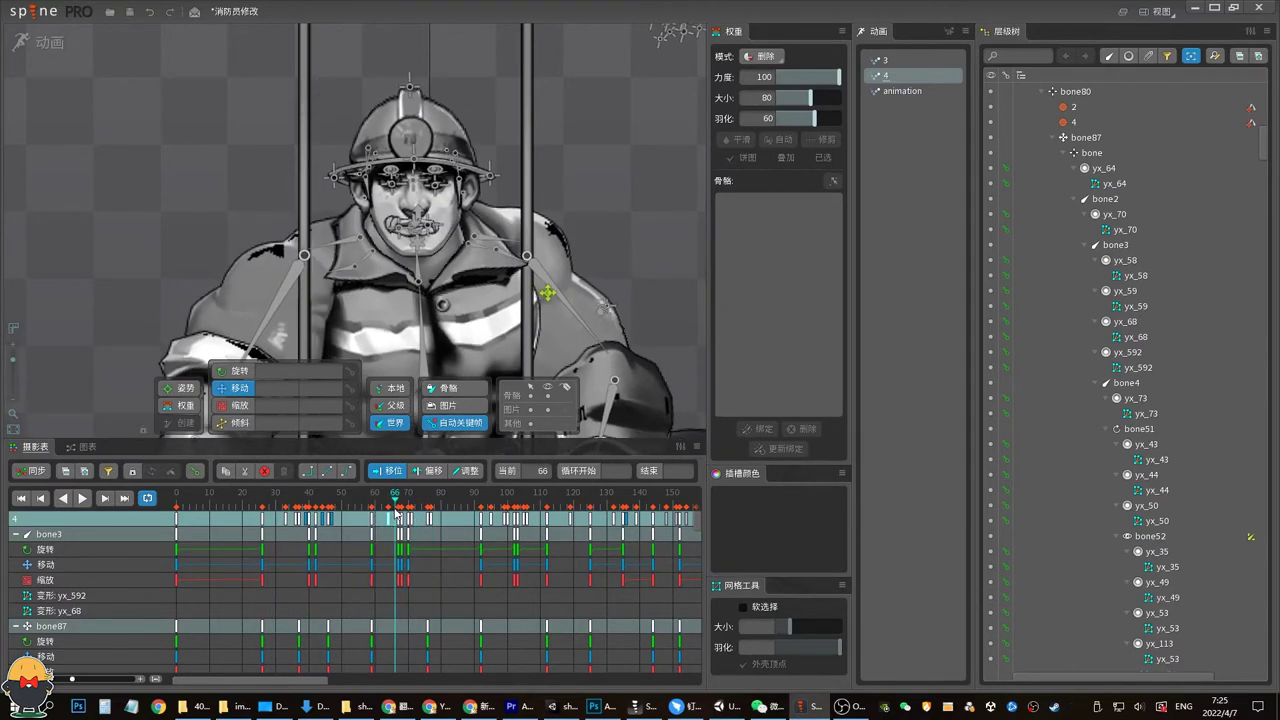
pyautogui.scroll(3, 455, 338)
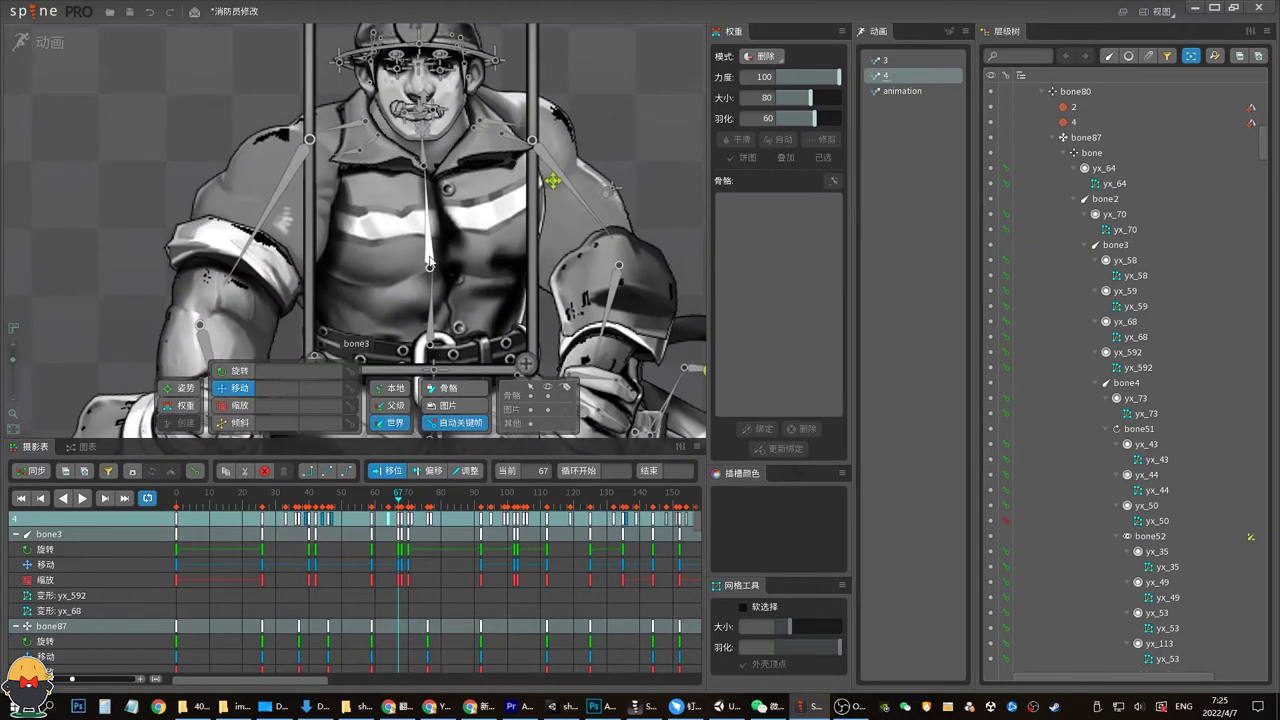
pyautogui.click(453, 314)
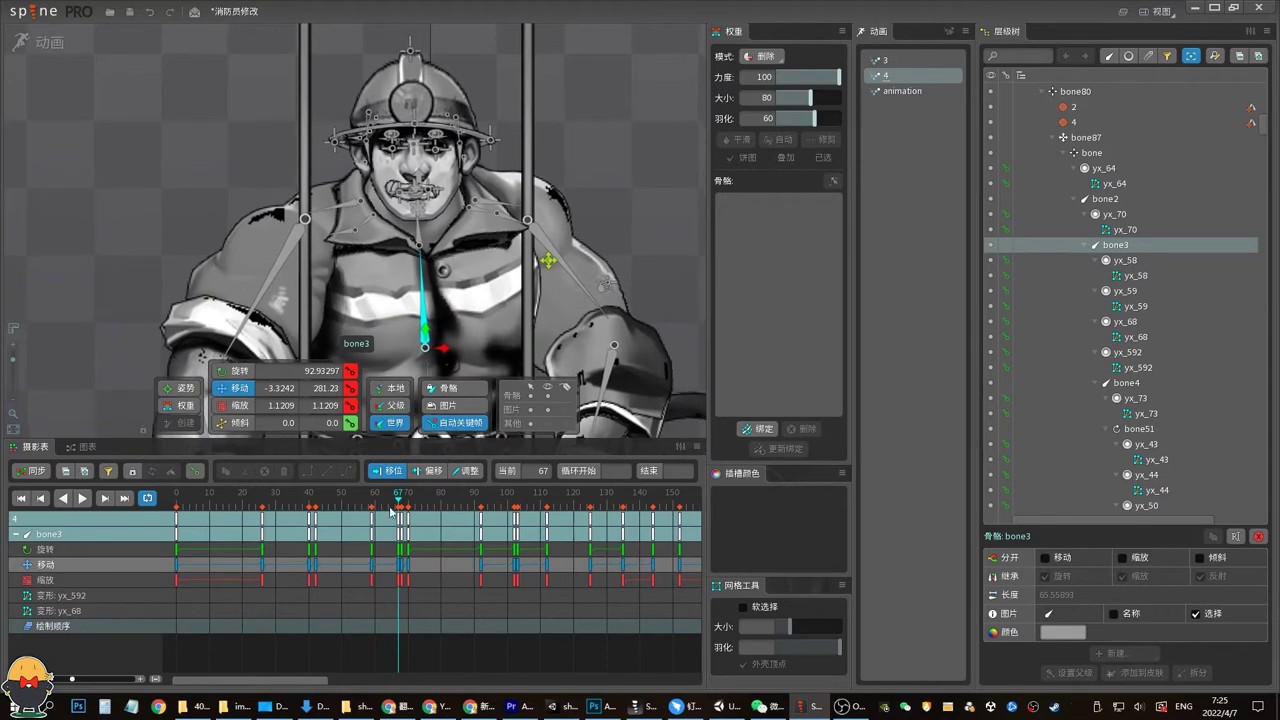
# Step and scrub through frames 59–67 of animation 4 to review the character's pose
pyautogui.press('Left')
pyautogui.press('Left')
pyautogui.press('Right')
pyautogui.press('Right')
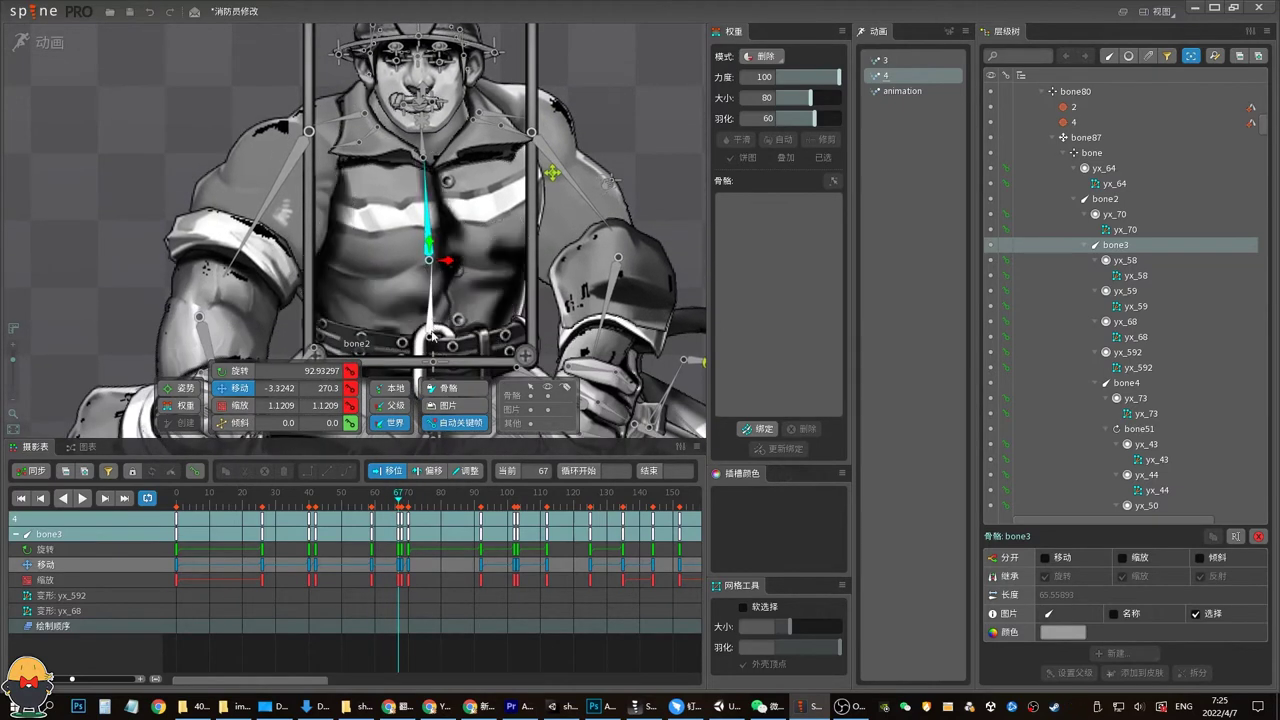
pyautogui.press('Left')
pyautogui.press('Left')
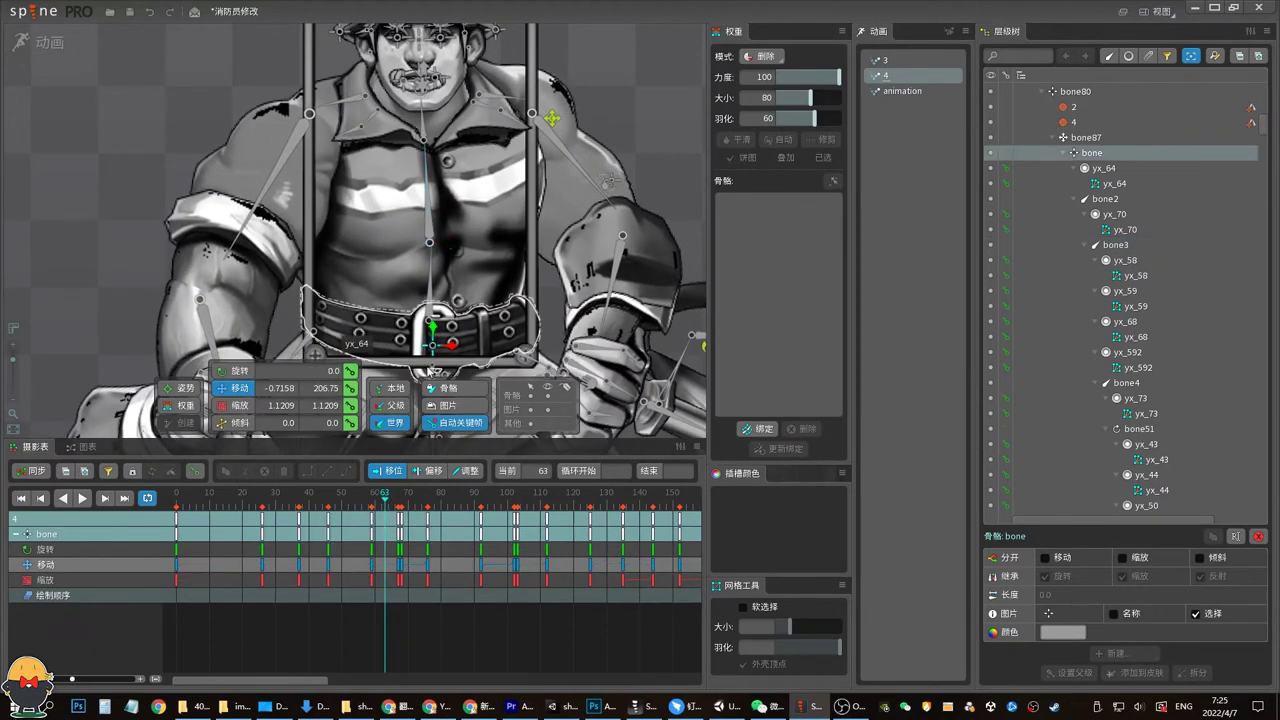
pyautogui.press('Left')
pyautogui.moveTo(387, 498)
pyautogui.mouseDown()
pyautogui.moveTo(372, 505)
pyautogui.moveTo(391, 505)
pyautogui.mouseUp()
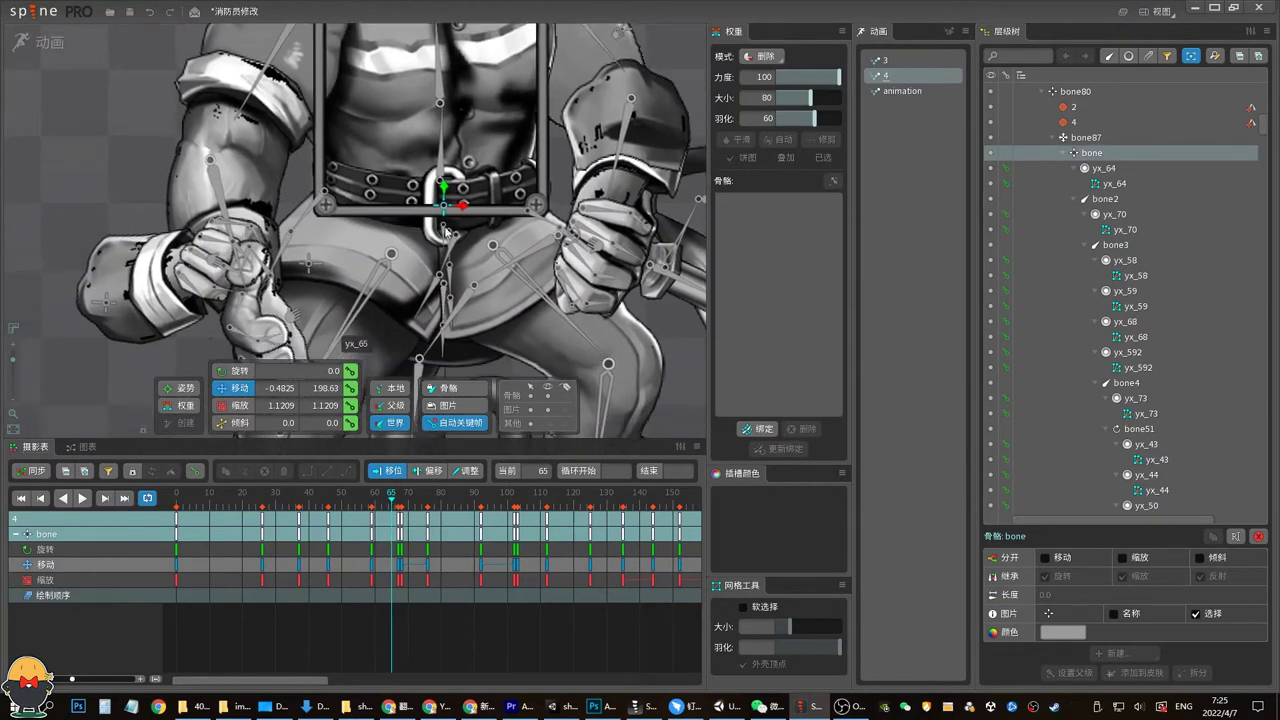
pyautogui.scroll(-5, 372, 430)
pyautogui.click(388, 500)
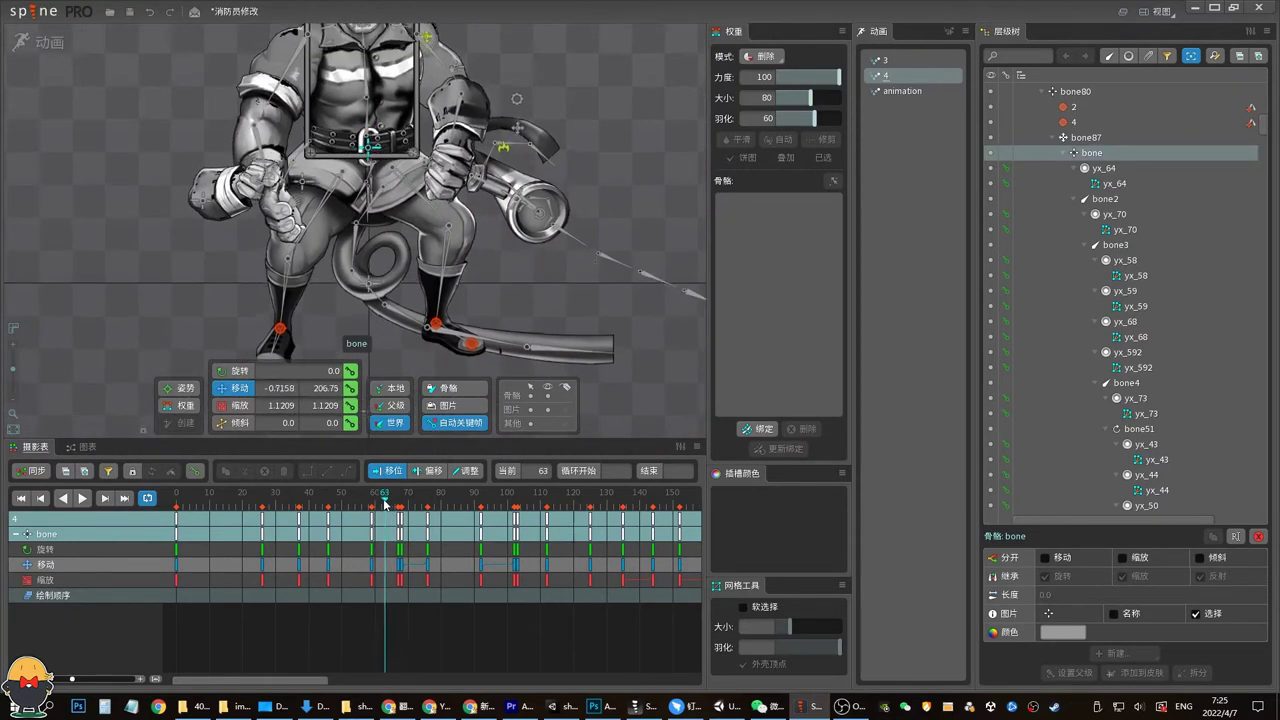
pyautogui.scroll(1, 468, 341)
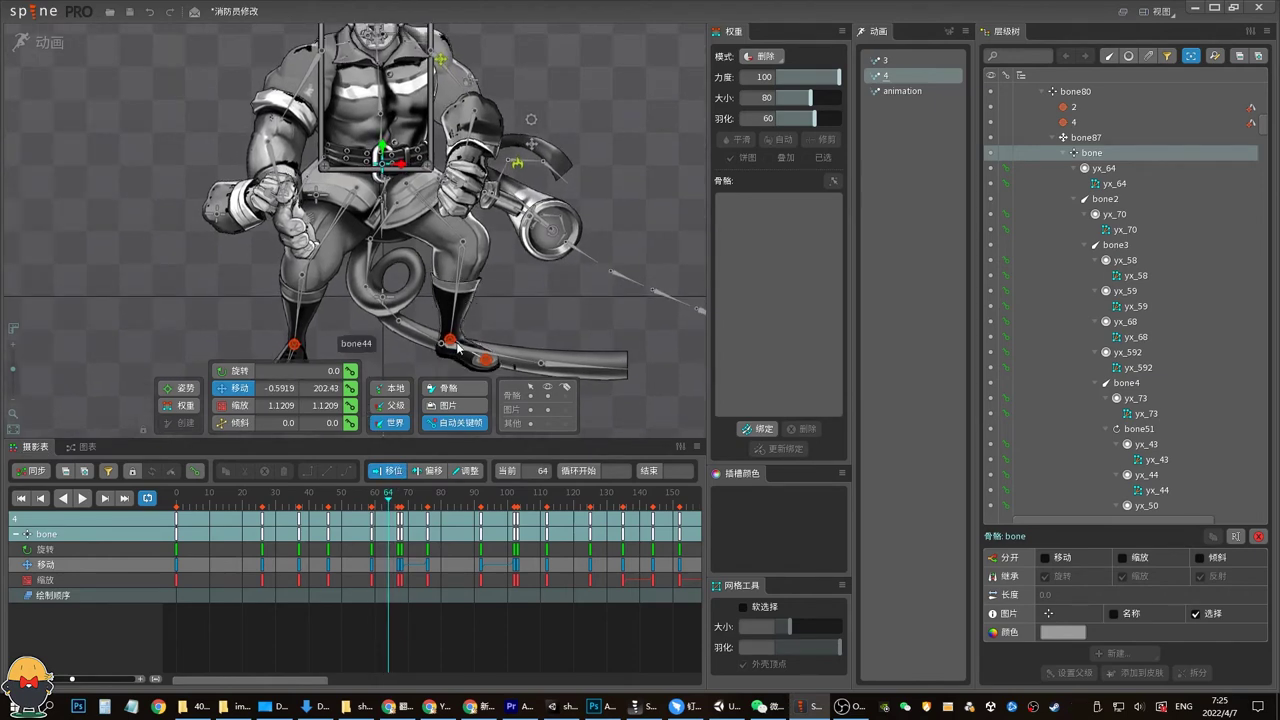
# Compare the setup pose with the animated pose around frame 62, then select bone80
pyautogui.moveTo(438, 308); pyautogui.dragTo(448, 320)
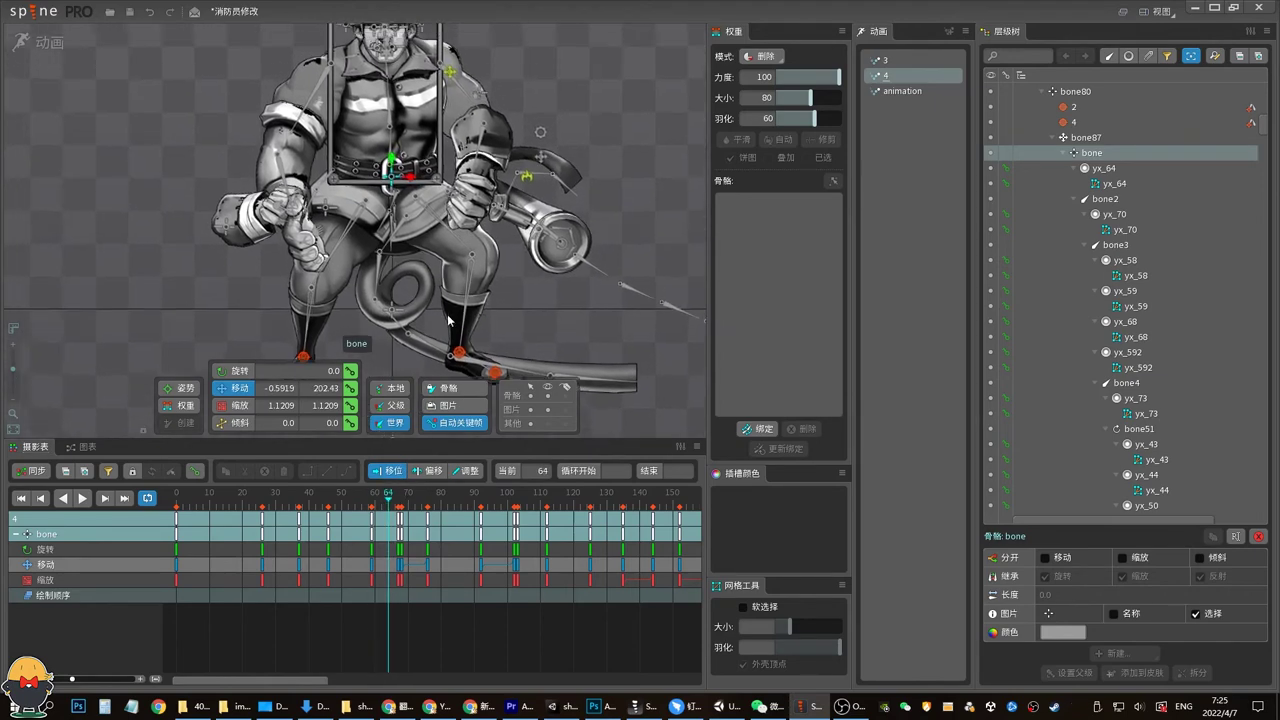
pyautogui.moveTo(402, 454); pyautogui.dragTo(424, 444)
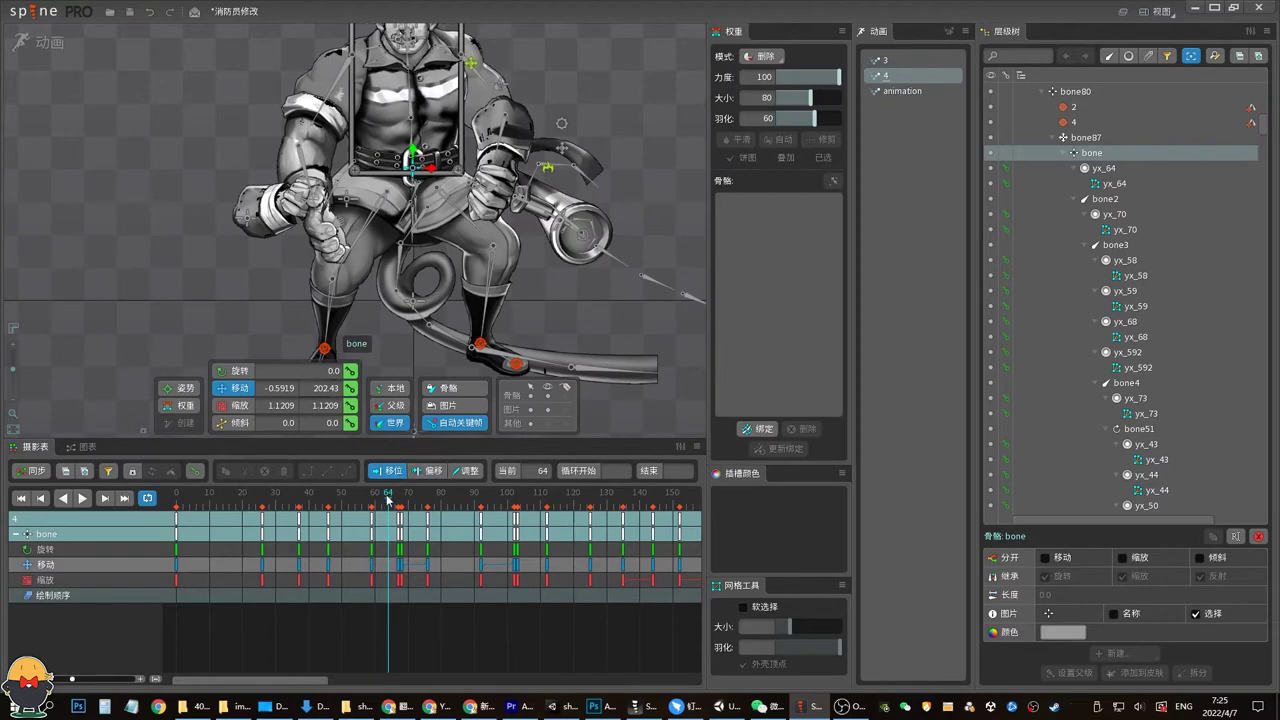
pyautogui.click(385, 497)
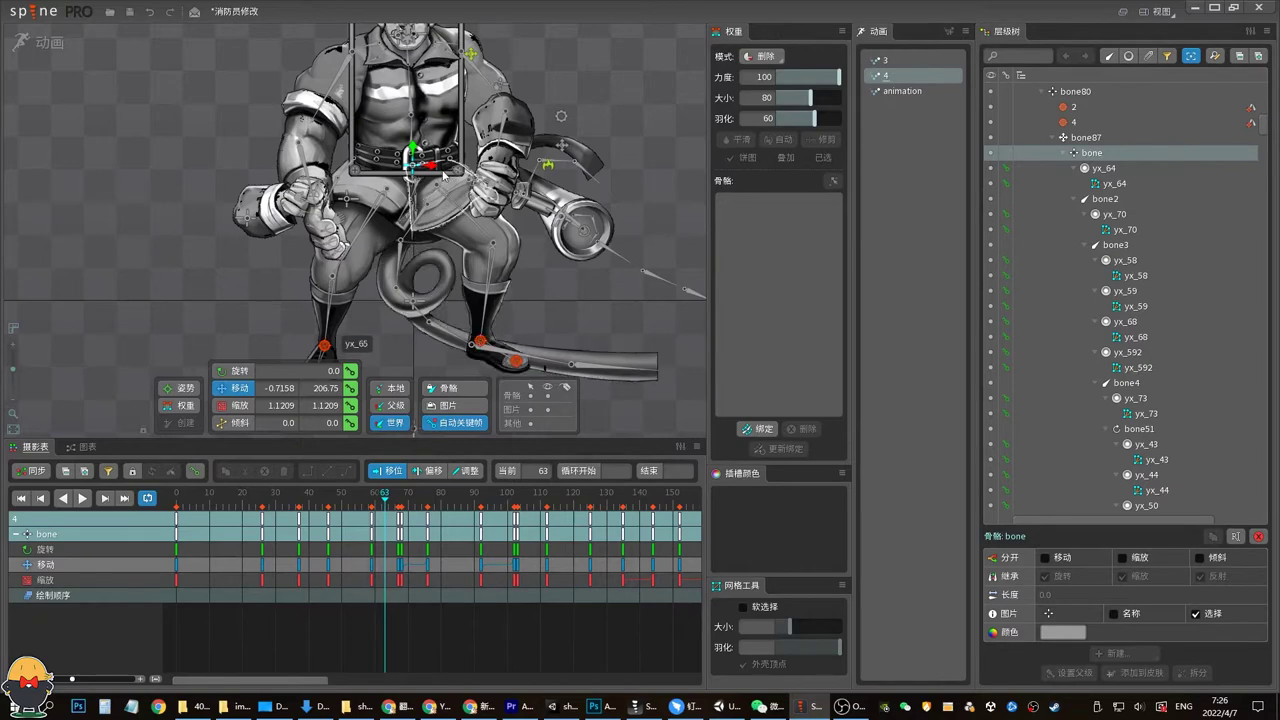
pyautogui.moveTo(385, 497); pyautogui.dragTo(377, 503)
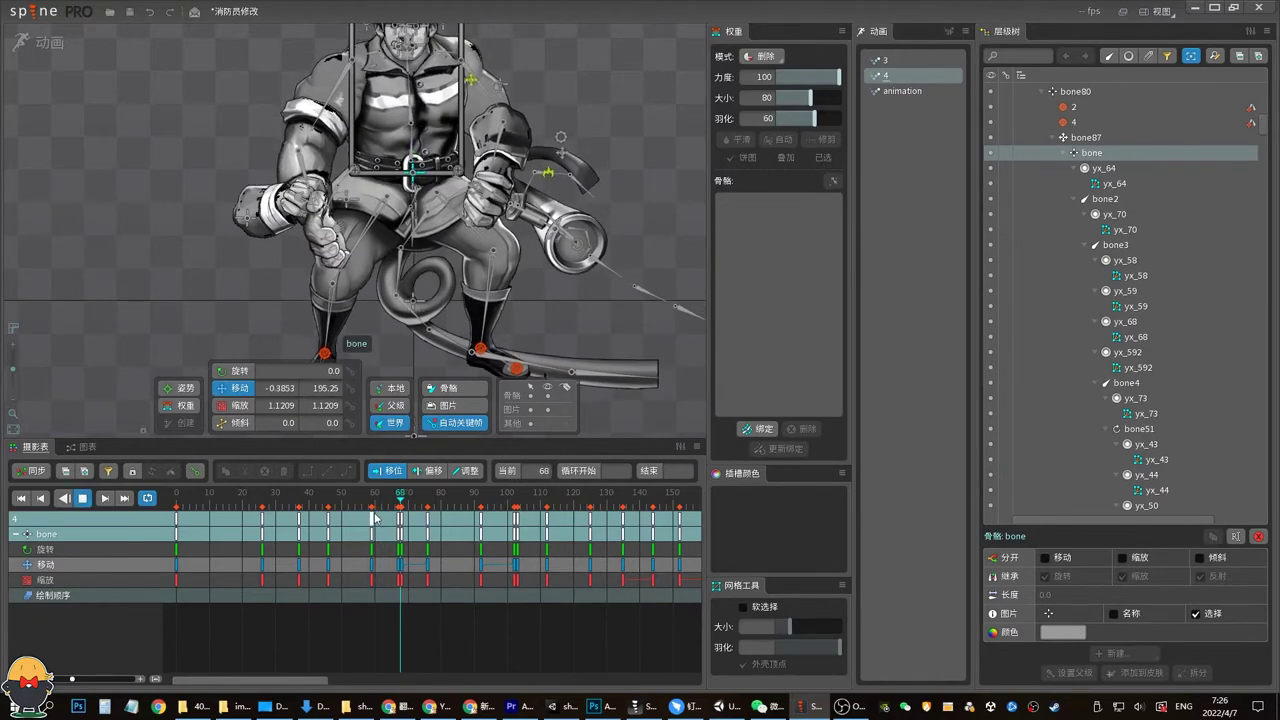
pyautogui.click(56, 48)
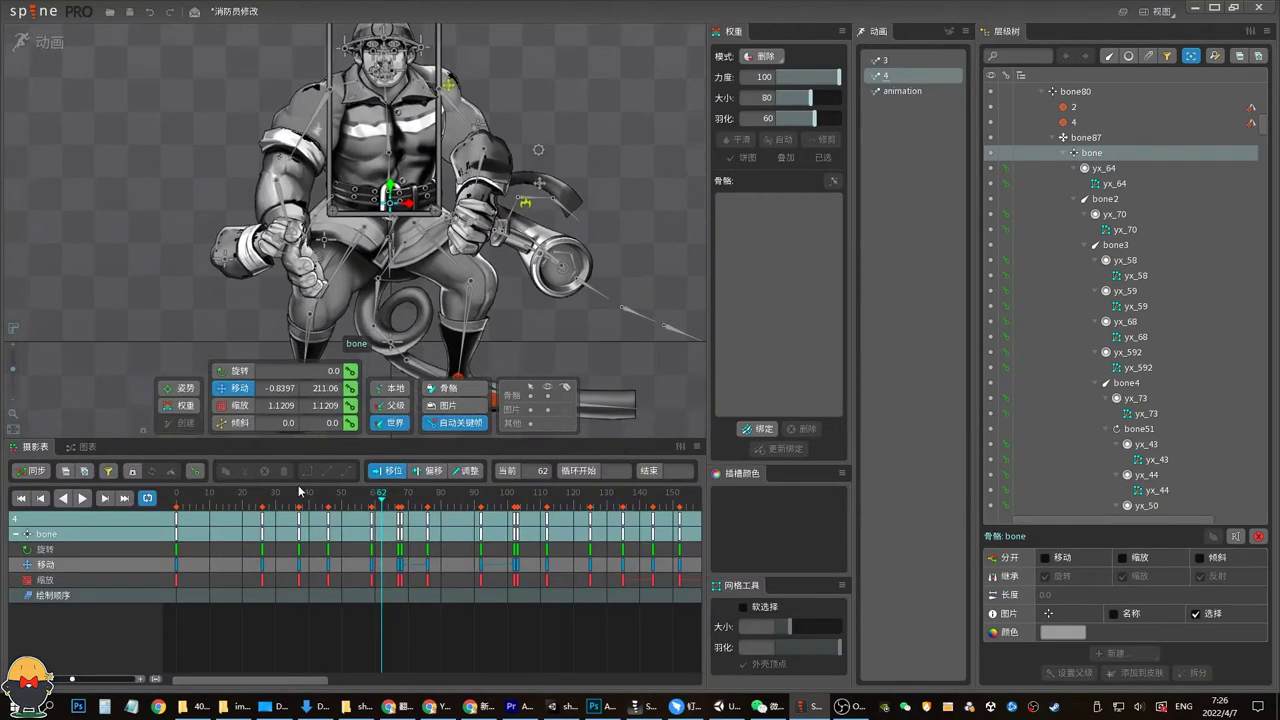
pyautogui.click(48, 43)
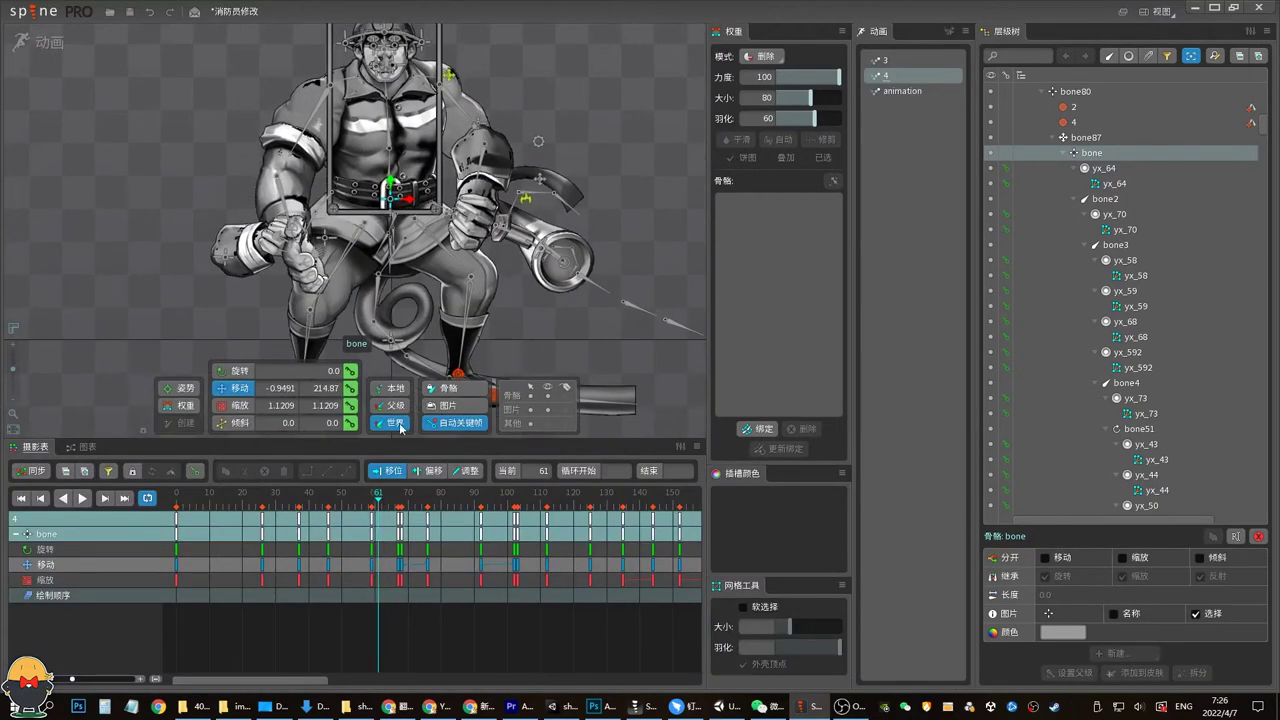
pyautogui.moveTo(352, 505)
pyautogui.mouseDown()
pyautogui.moveTo(339, 502)
pyautogui.moveTo(385, 506)
pyautogui.moveTo(282, 508)
pyautogui.mouseUp()
pyautogui.click(417, 324)
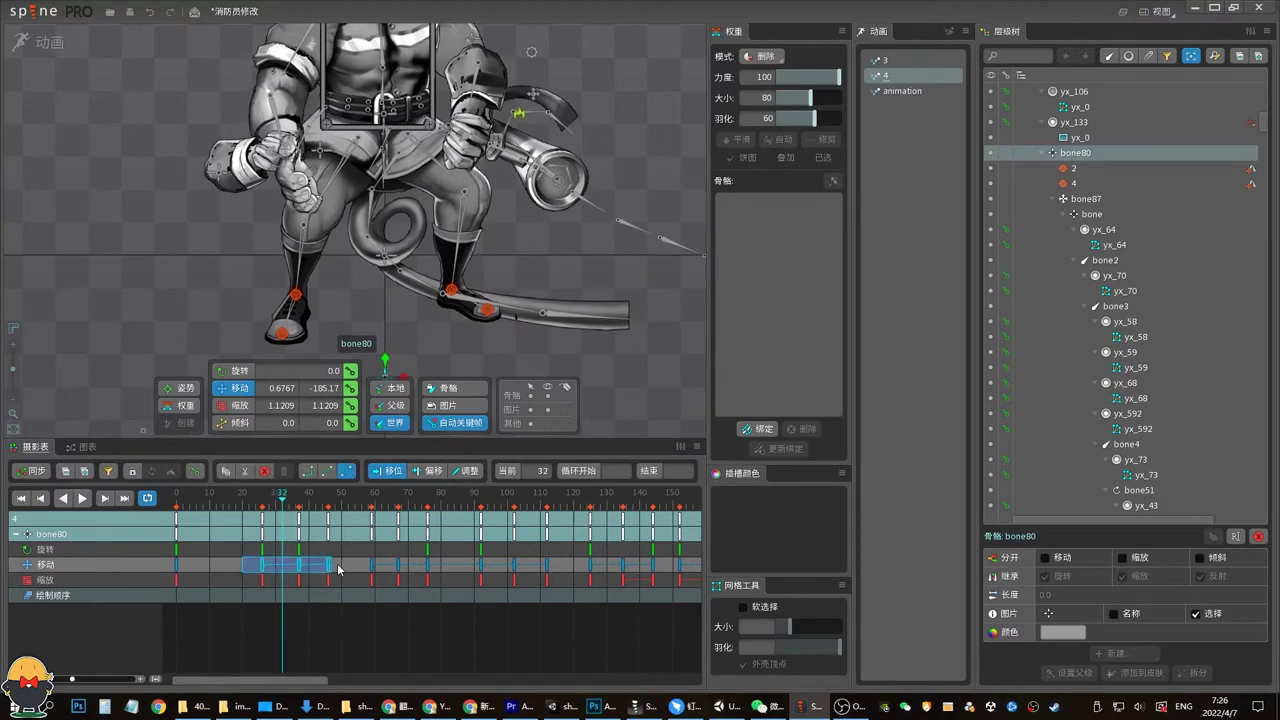
# Delete bone80's three early translate keys and scrub frames 28–87 to review the retimed motion
pyautogui.press('Delete')
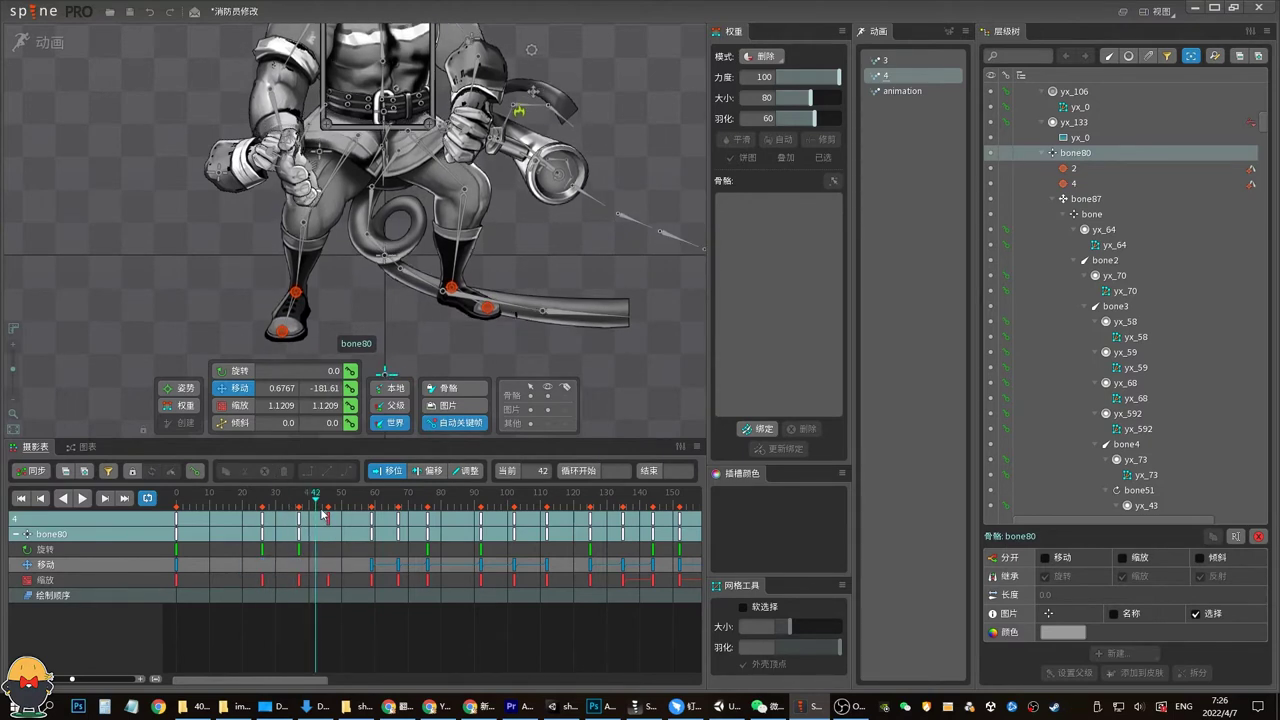
pyautogui.moveTo(272, 508)
pyautogui.mouseDown()
pyautogui.moveTo(354, 506)
pyautogui.moveTo(309, 506)
pyautogui.mouseUp()
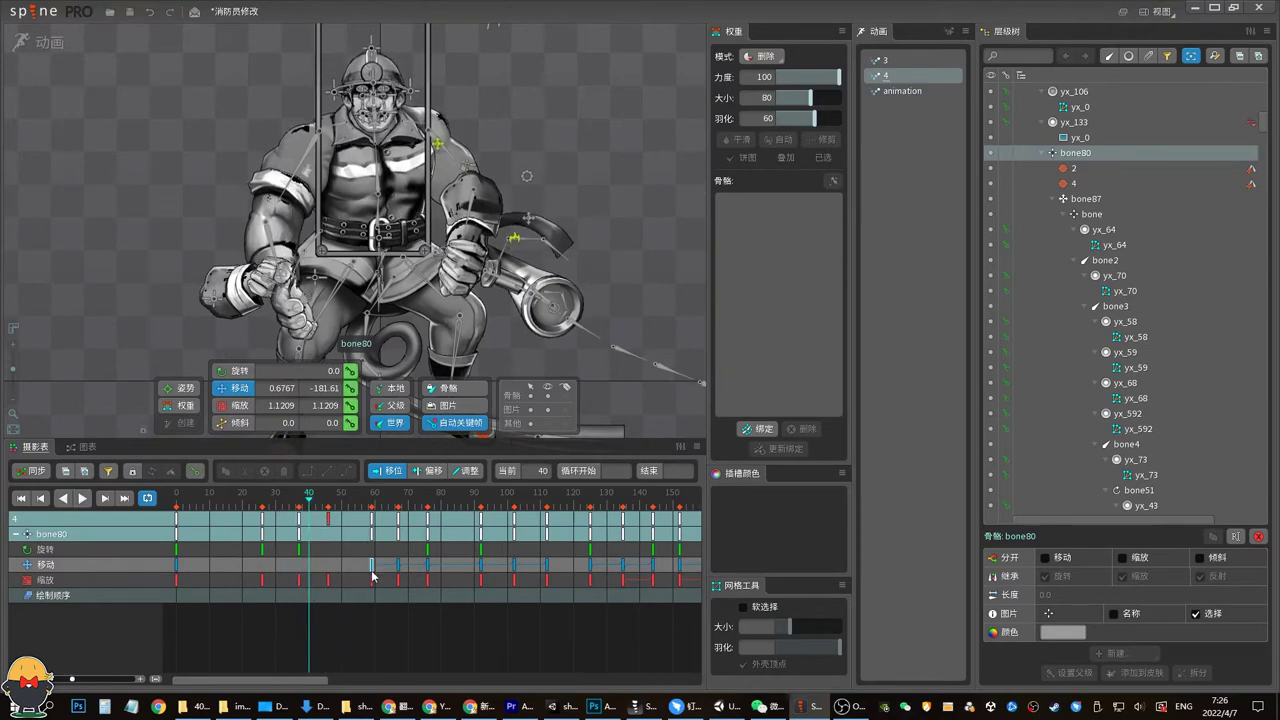
pyautogui.click(463, 553)
pyautogui.scroll(-4, 253, 672)
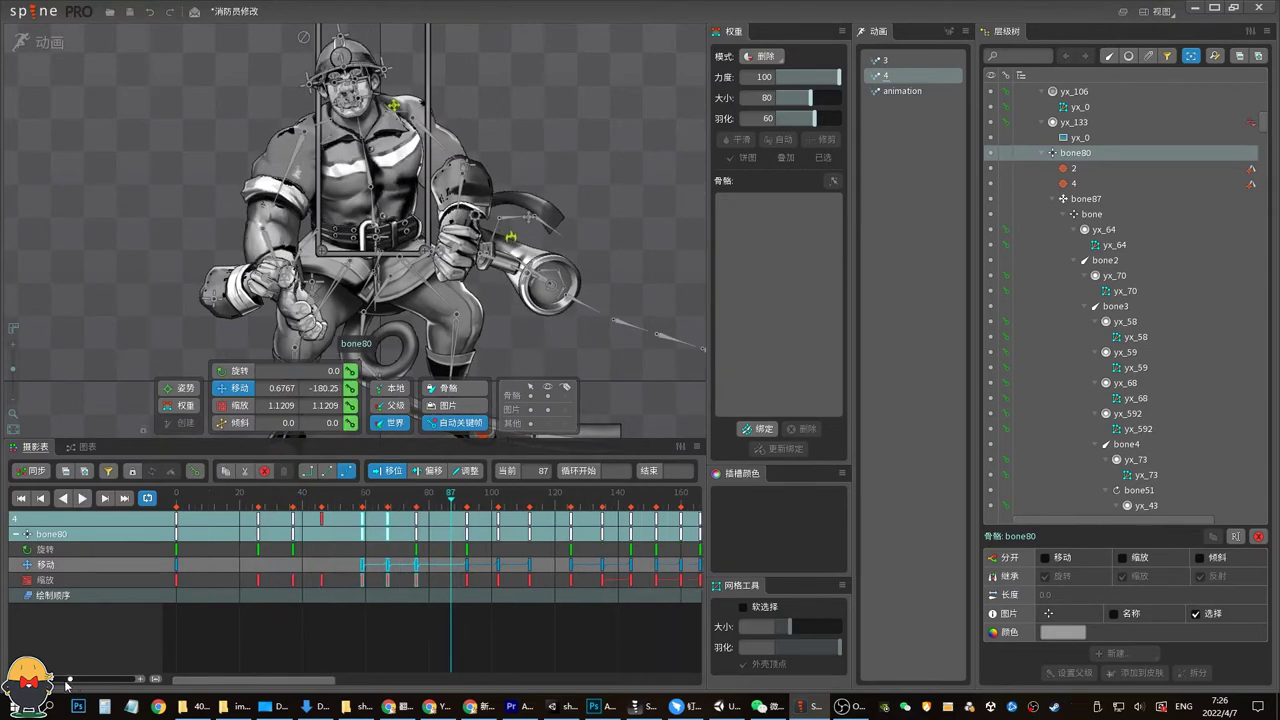
pyautogui.moveTo(327, 497)
pyautogui.mouseDown()
pyautogui.moveTo(529, 499)
pyautogui.moveTo(389, 503)
pyautogui.moveTo(405, 517)
pyautogui.moveTo(366, 500)
pyautogui.moveTo(277, 500)
pyautogui.mouseUp()
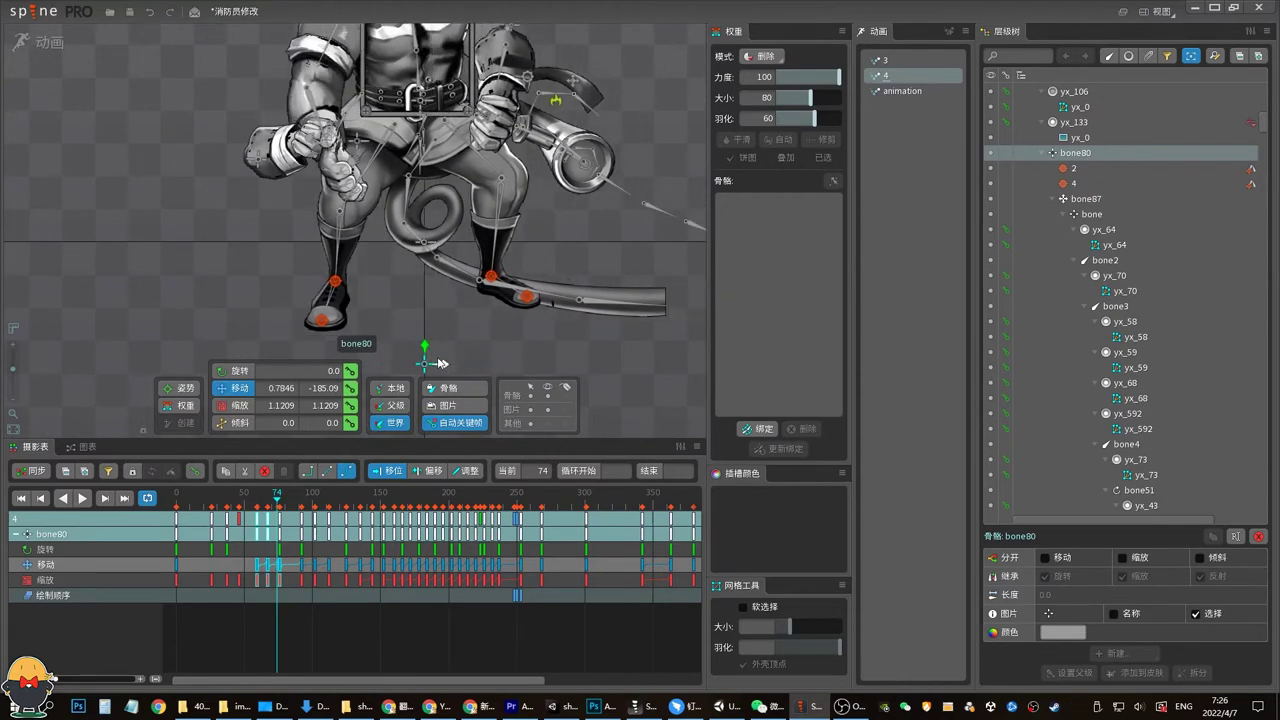
# Trial-move the whole character via bone80, undo it, and select the left-foot target bone
pyautogui.moveTo(459, 376); pyautogui.dragTo(431, 358)
pyautogui.hotkey('ctrl', 'z')
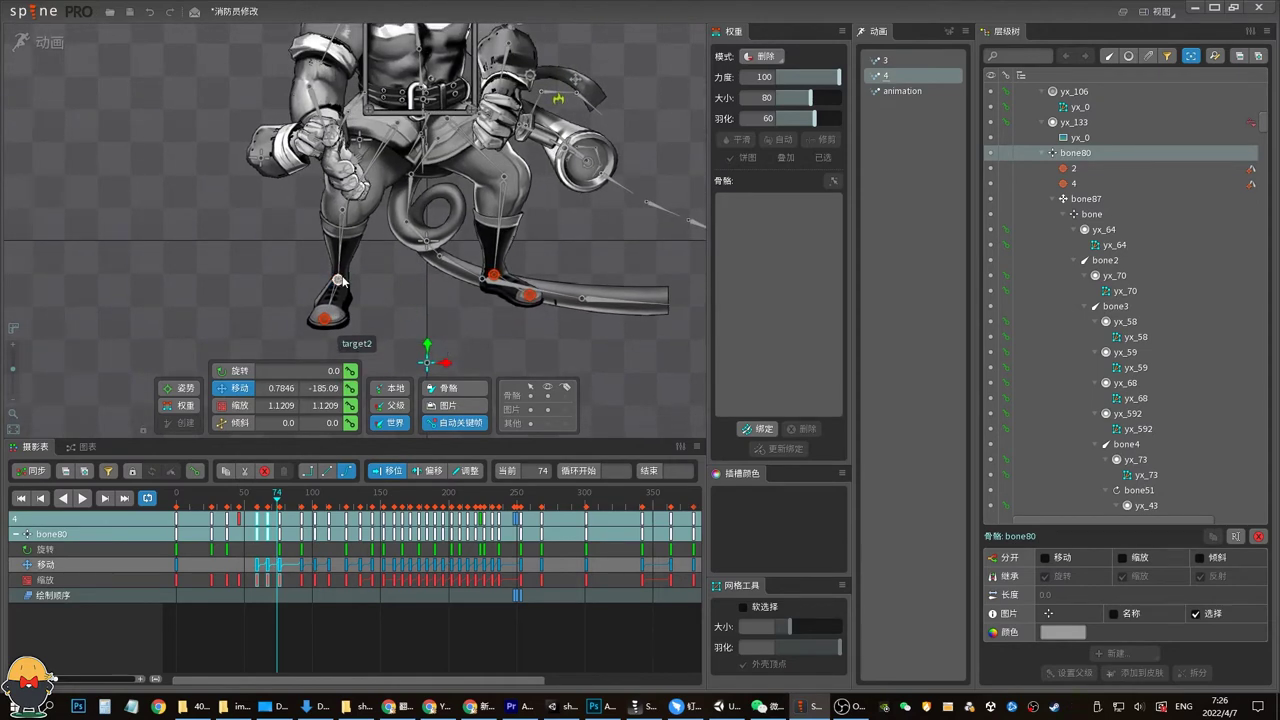
pyautogui.click(341, 282)
# Move right foot bone 4 up and left, and set the belt bone to Y 209.34
pyautogui.click(494, 276)
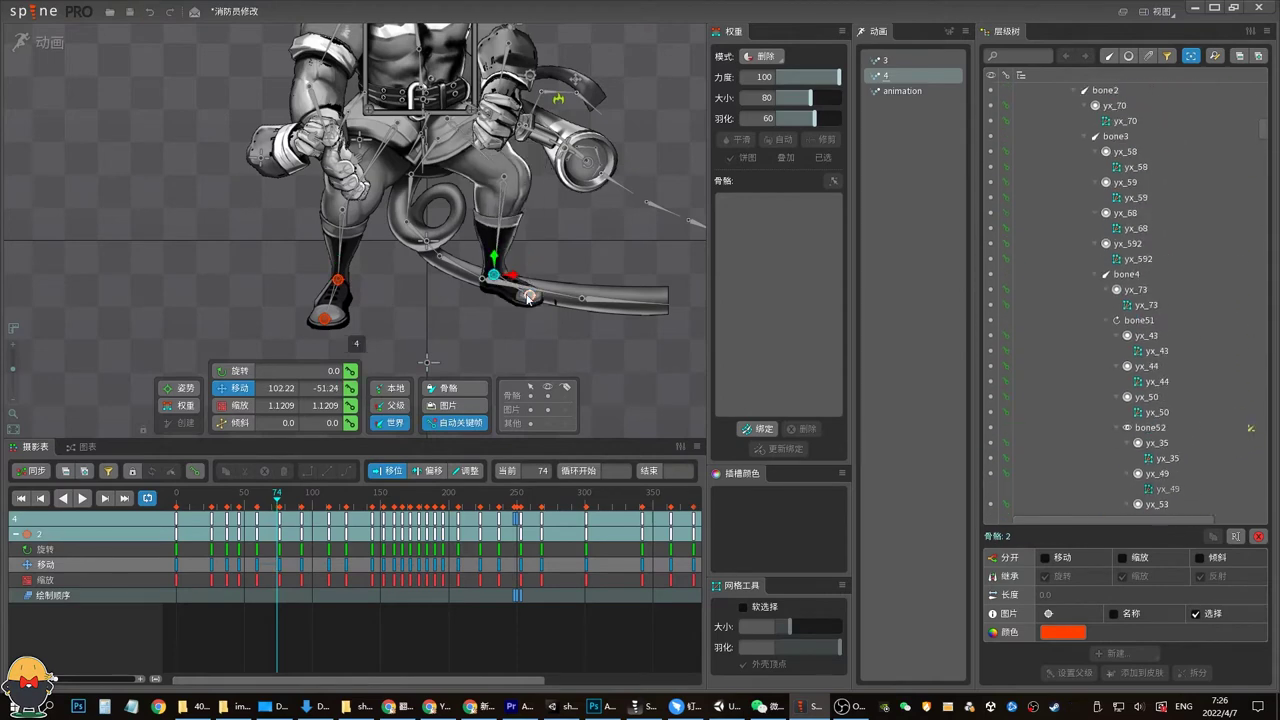
pyautogui.moveTo(530, 297); pyautogui.dragTo(485, 288)
pyautogui.click(324, 318)
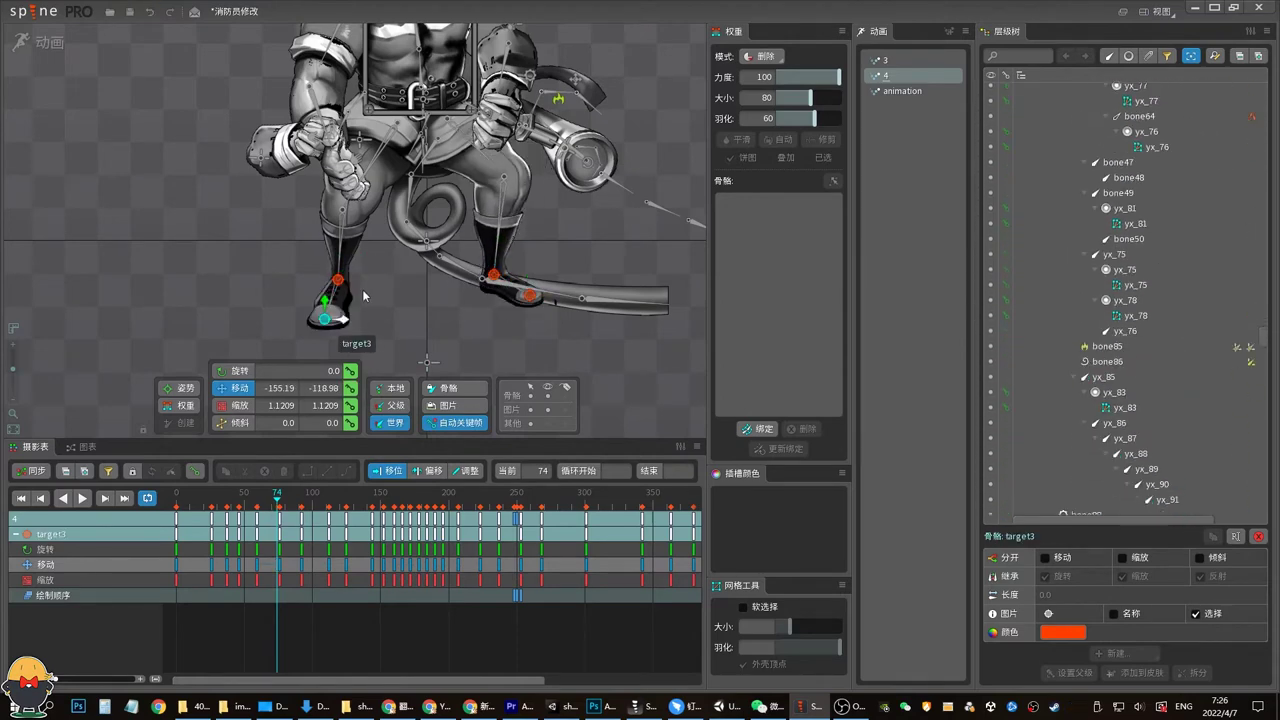
pyautogui.click(341, 310)
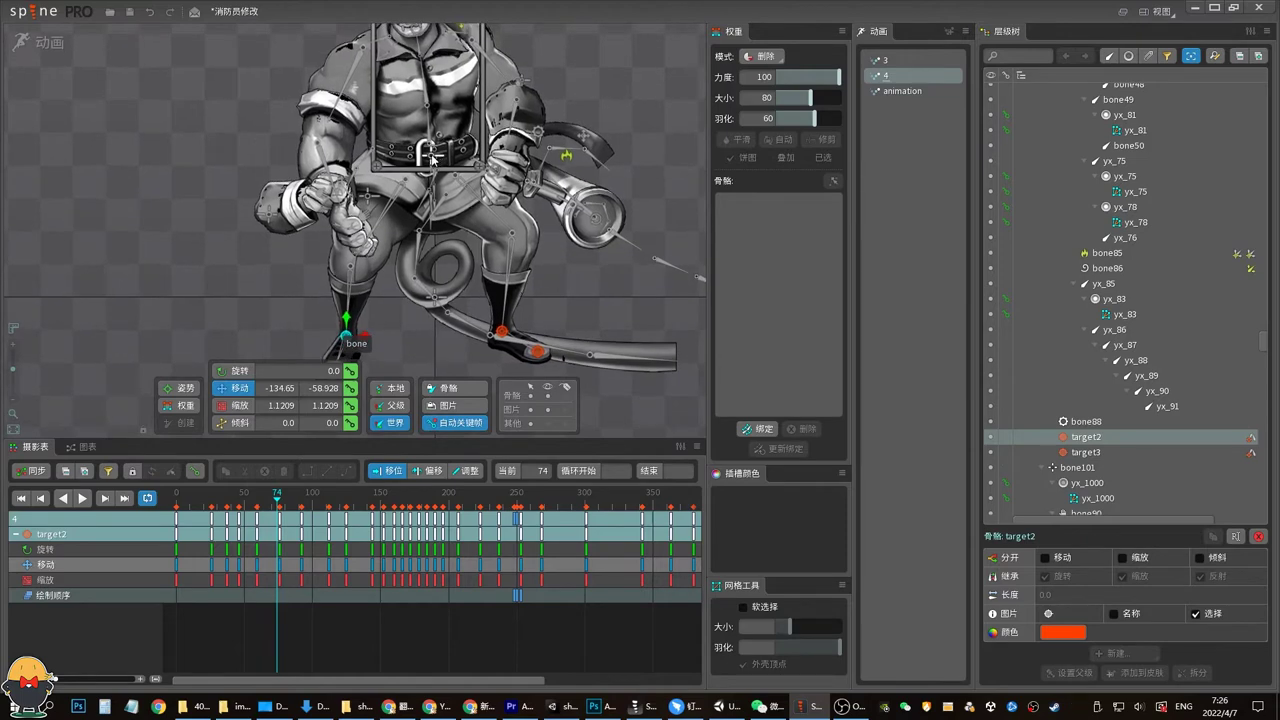
pyautogui.click(431, 155)
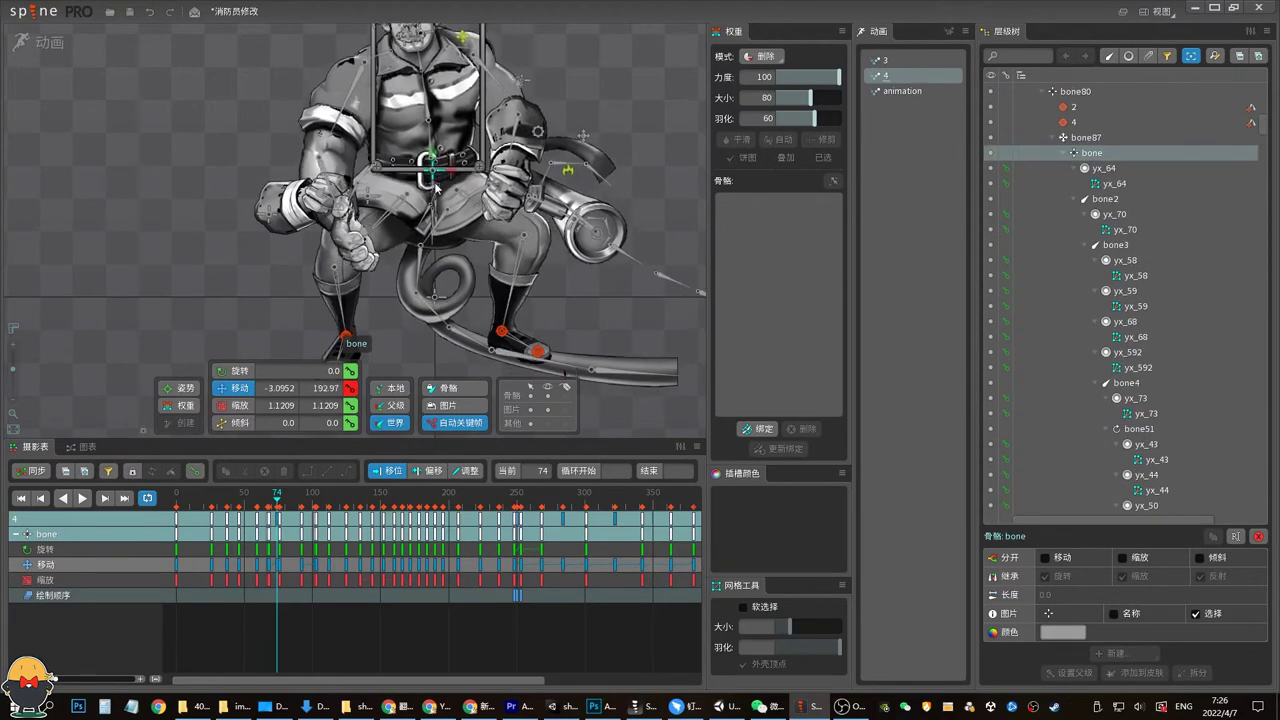
pyautogui.moveTo(436, 187); pyautogui.dragTo(437, 187)
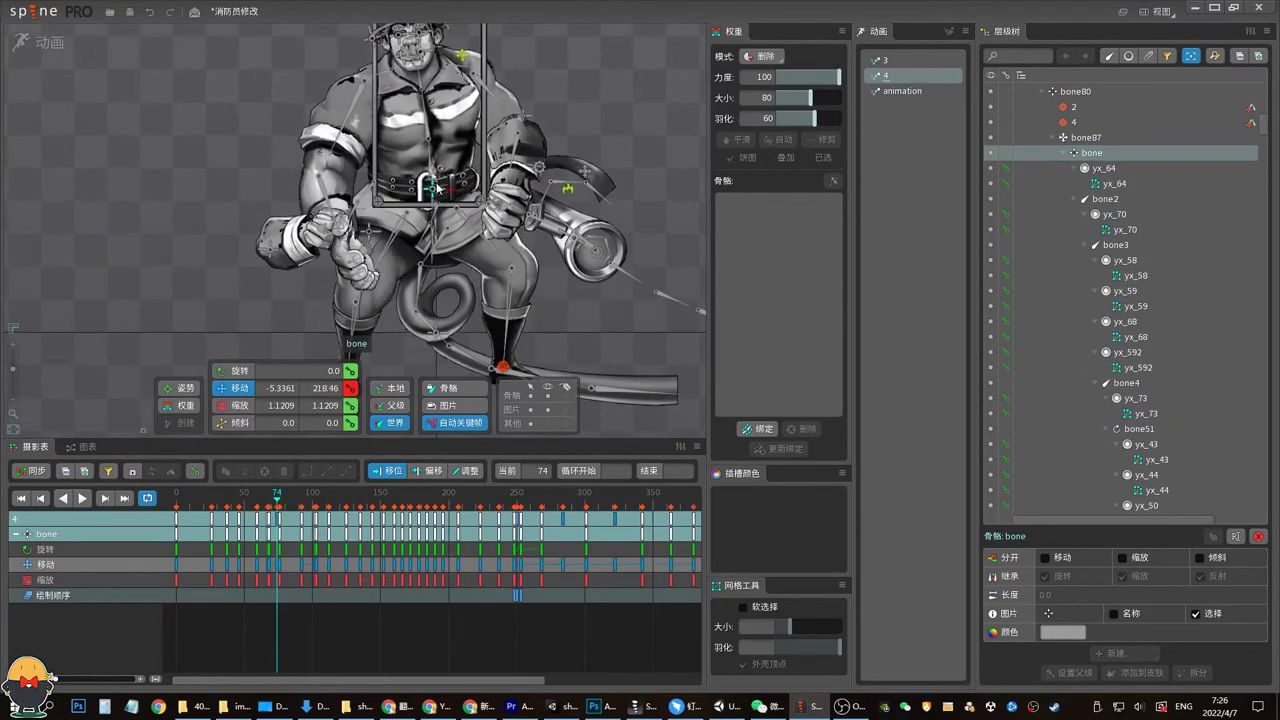
pyautogui.moveTo(436, 187); pyautogui.dragTo(434, 189)
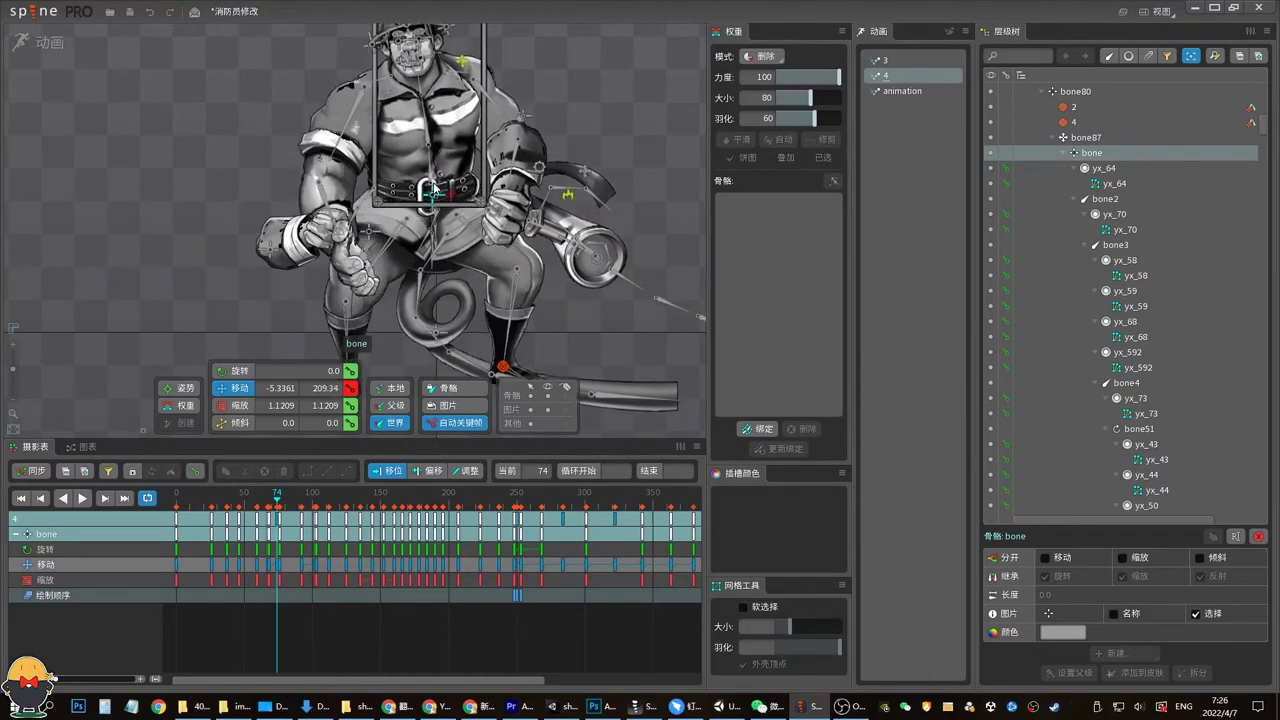
# Return bone80 to its keyed position (0.7846, −185.09) and toggle between Graph and Dopesheet
pyautogui.click(441, 348)
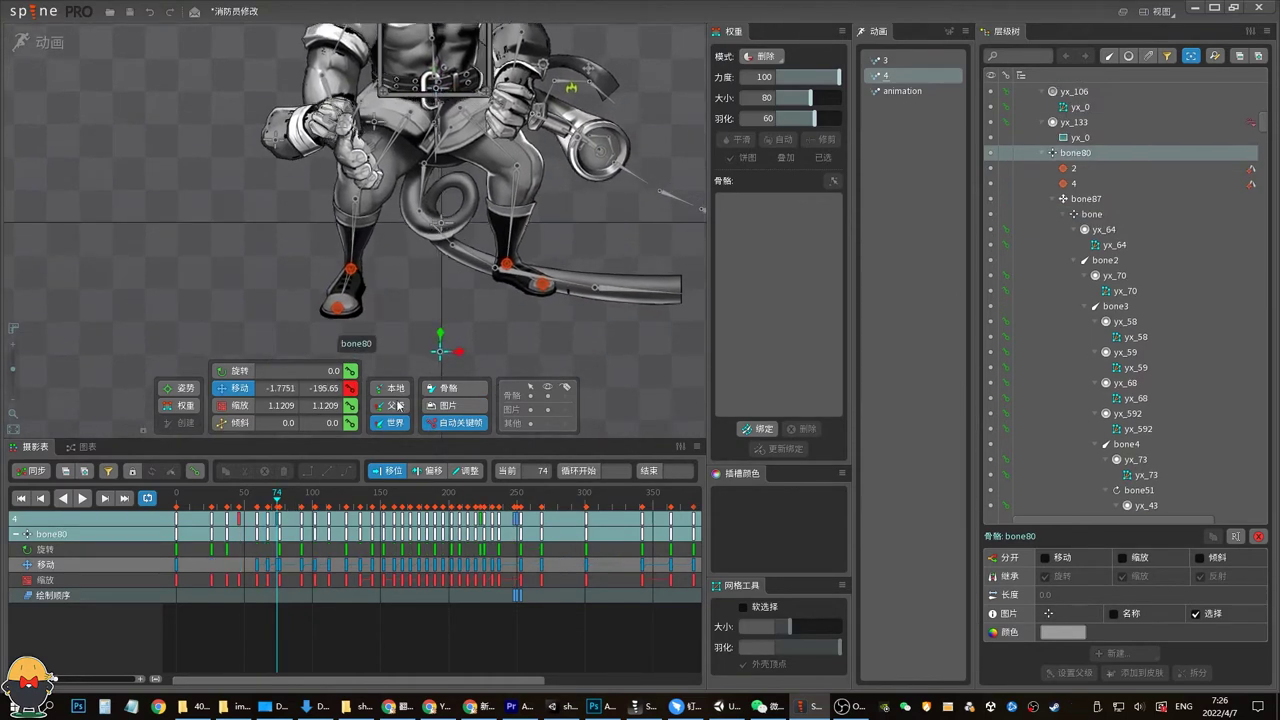
pyautogui.moveTo(441, 349); pyautogui.dragTo(437, 318)
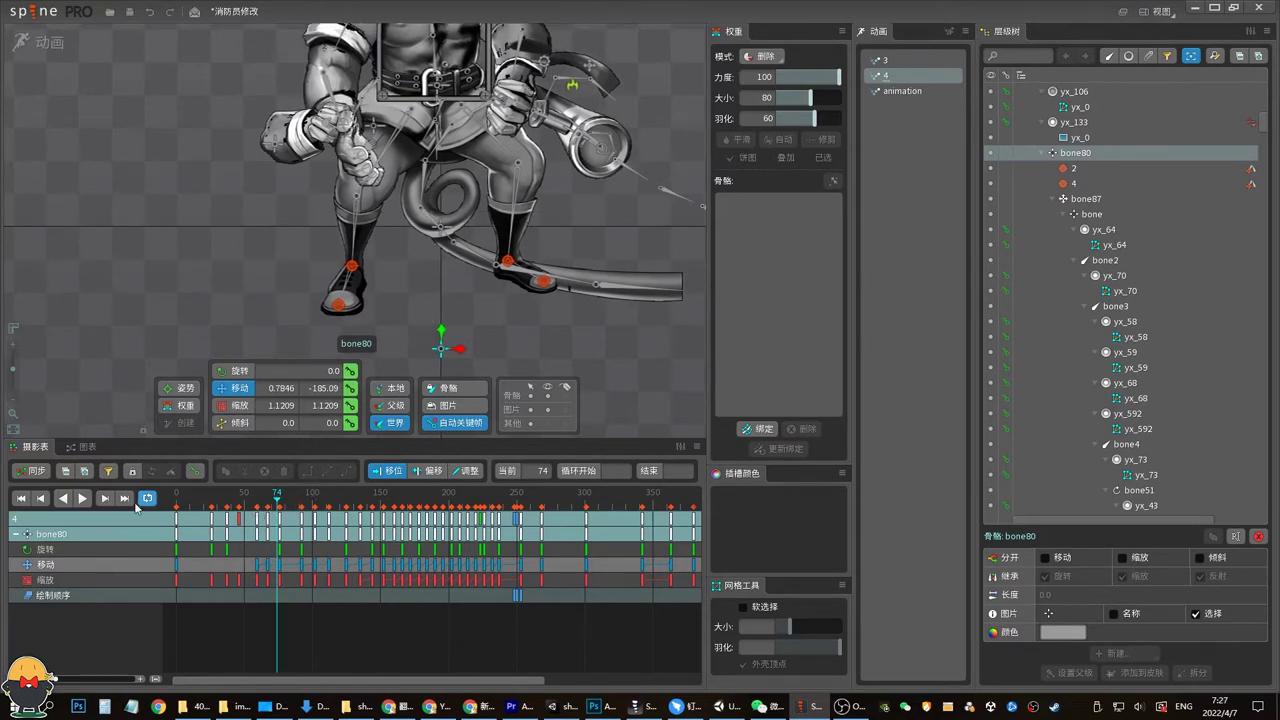
pyautogui.click(75, 449)
pyautogui.click(35, 447)
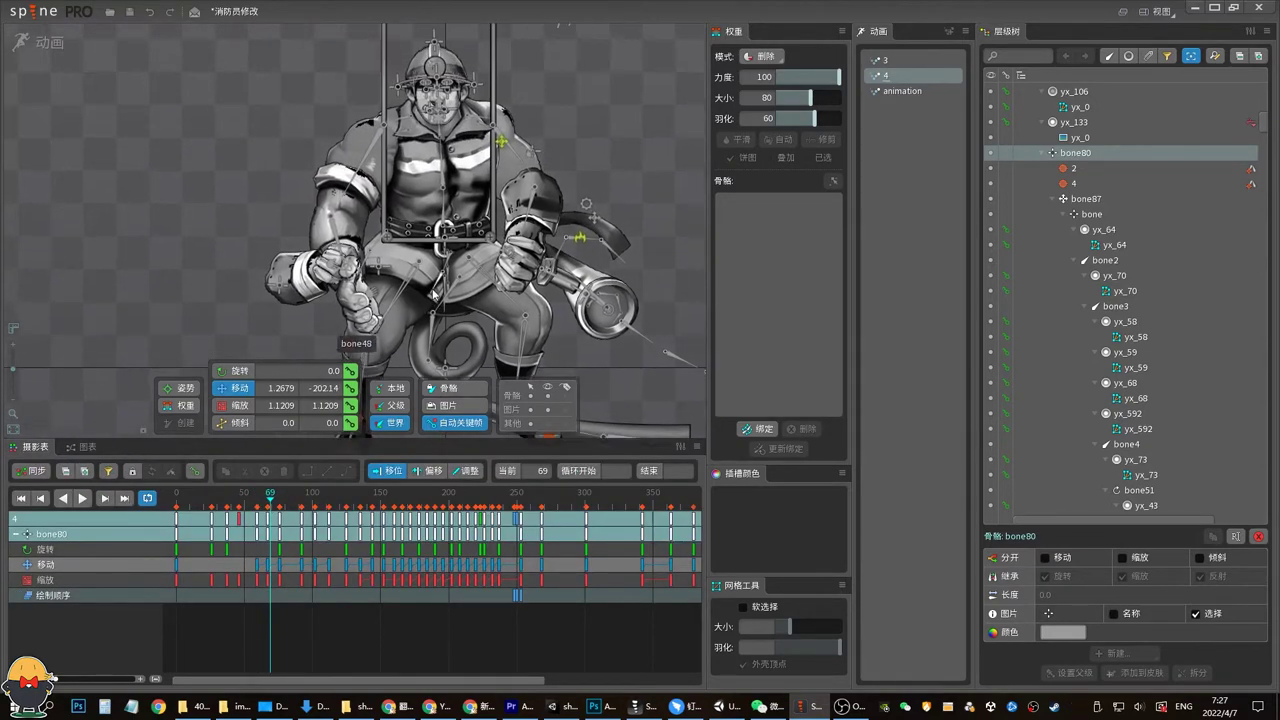
# Play animation 4 from frame 64 and scrub around frame 67 to check the belt, selecting helmet bone72
pyautogui.click(264, 500)
pyautogui.press('space')
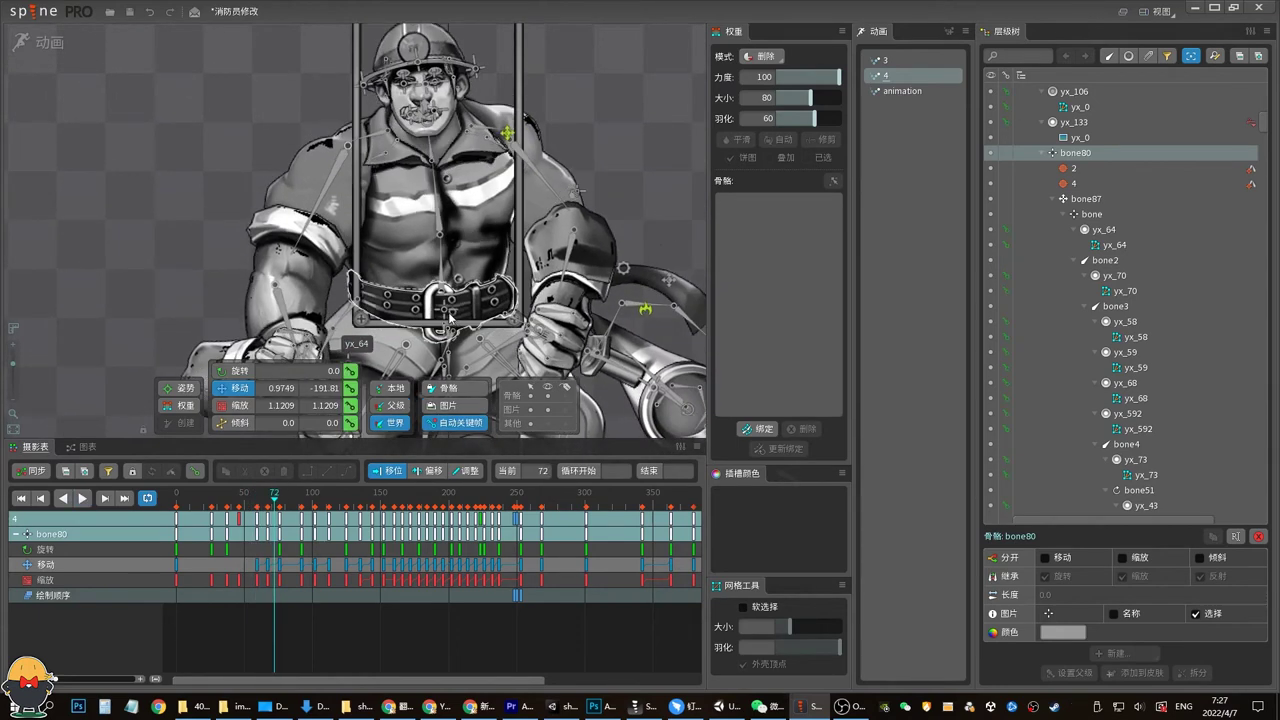
pyautogui.click(447, 313)
pyautogui.moveTo(264, 500); pyautogui.dragTo(288, 503)
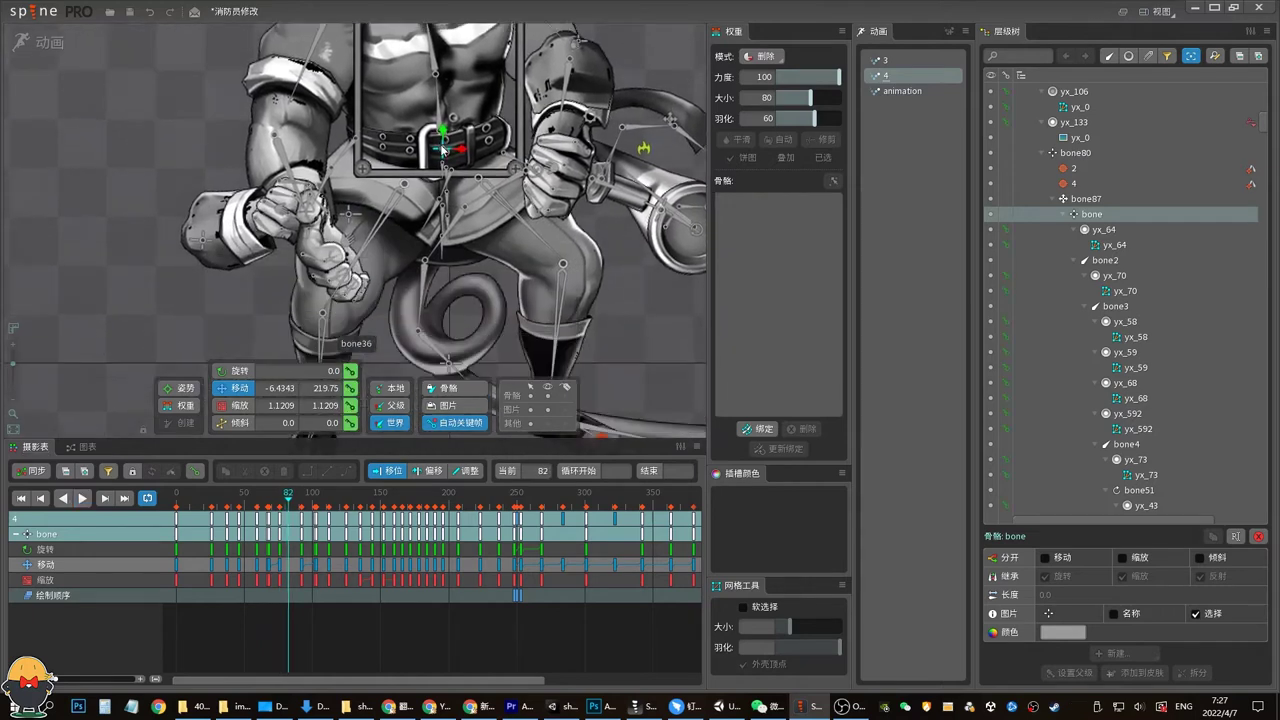
pyautogui.scroll(-5, 421, 203)
pyautogui.scroll(5, 430, 322)
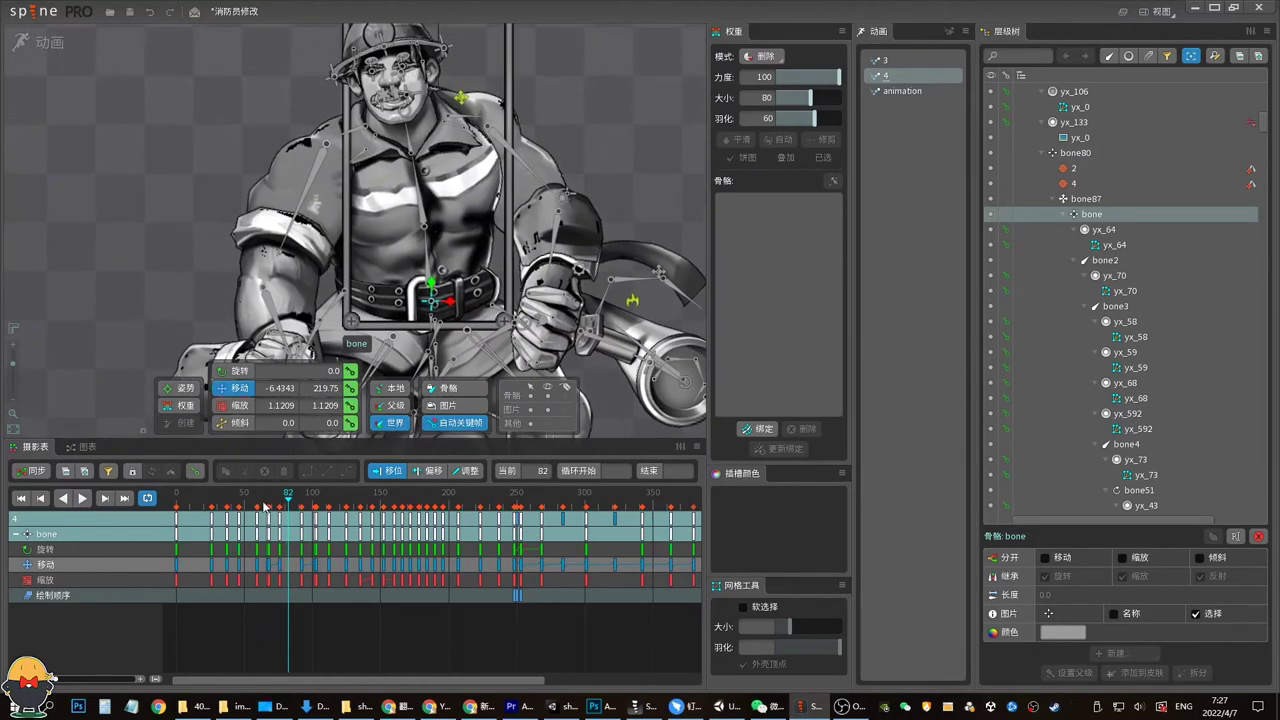
pyautogui.moveTo(272, 503)
pyautogui.mouseDown()
pyautogui.moveTo(261, 503)
pyautogui.moveTo(296, 503)
pyautogui.mouseUp()
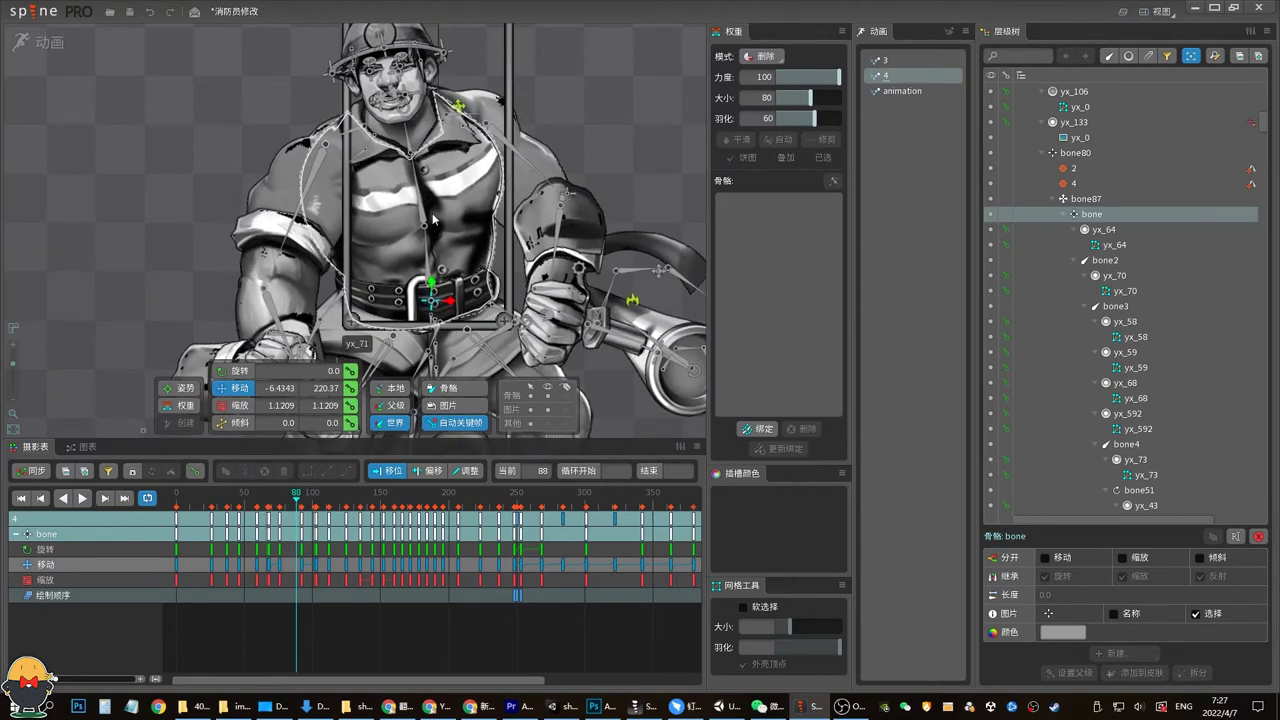
pyautogui.scroll(-2, 410, 200)
pyautogui.click(399, 185)
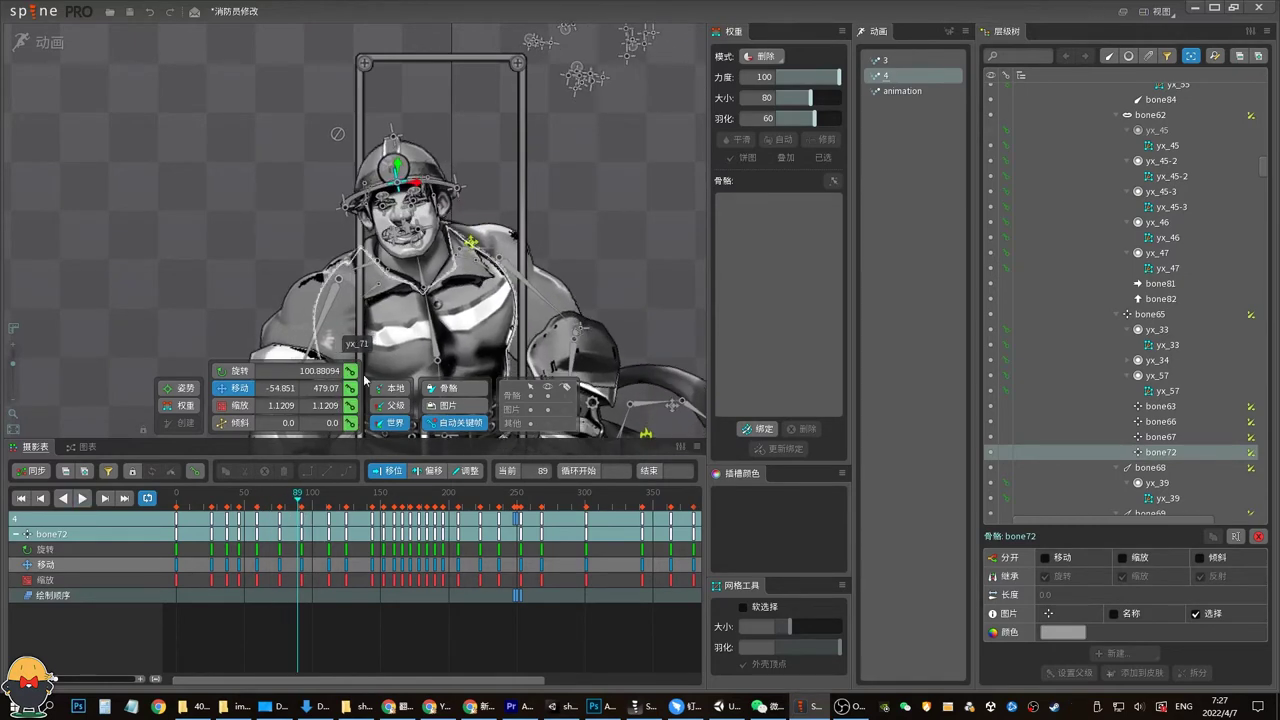
# At frame 86, drag bone75 lower beside the firefighter's head
pyautogui.press('Left')
pyautogui.press('Left')
pyautogui.press('Left')
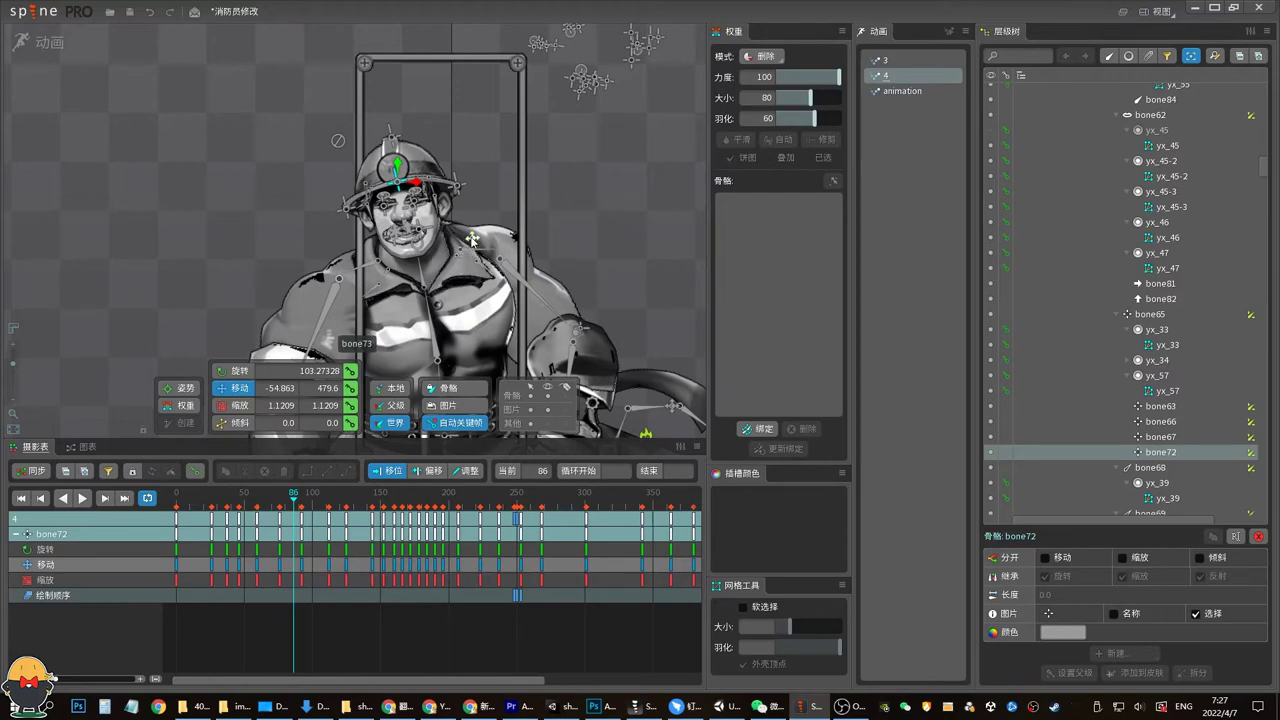
pyautogui.click(338, 140)
pyautogui.moveTo(338, 140); pyautogui.dragTo(303, 251)
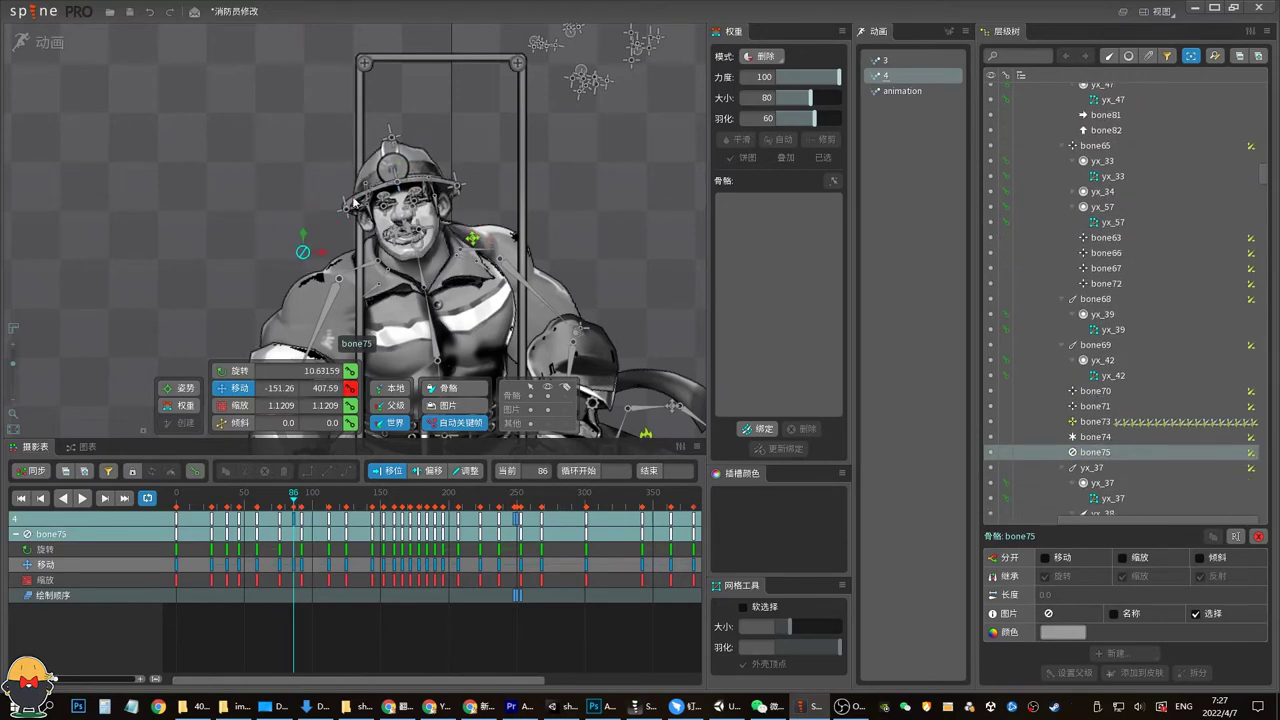
# Select face bone67 and step through frames 57–75 to check the head motion
pyautogui.click(457, 172)
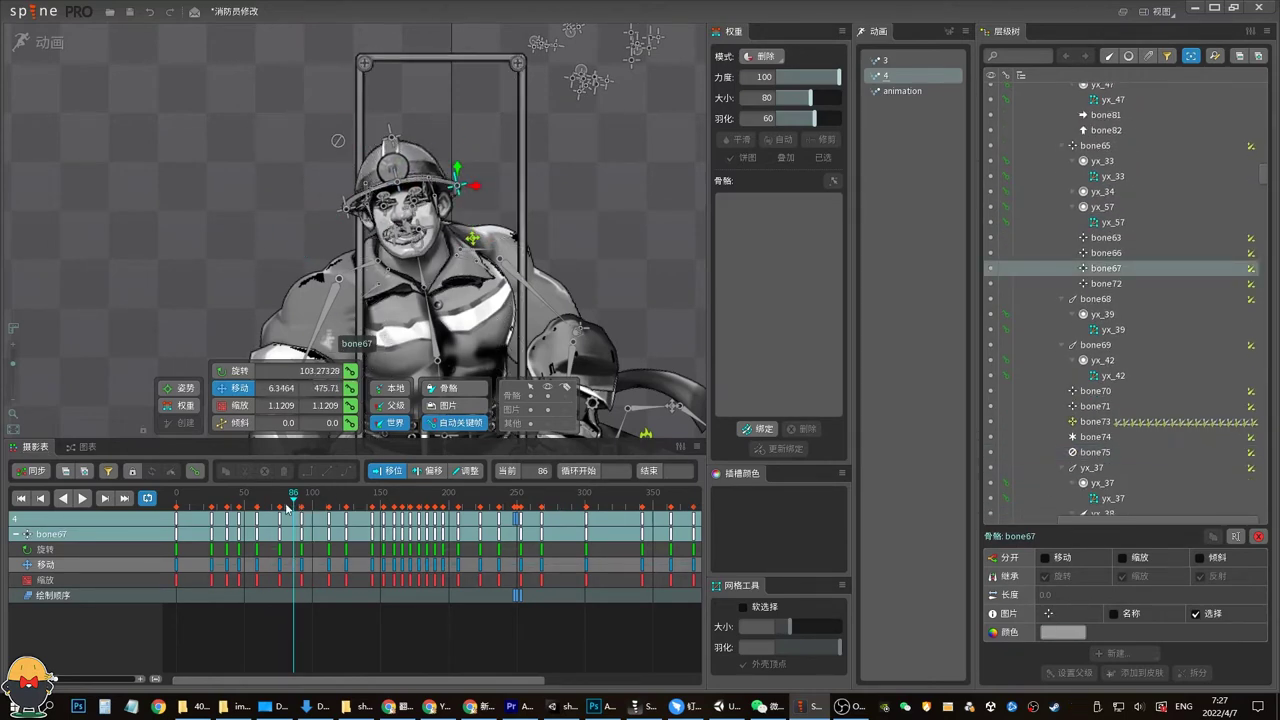
pyautogui.press('Left')
pyautogui.press('Left')
pyautogui.press('Left')
pyautogui.press('Left')
pyautogui.press('Left')
pyautogui.press('Left')
pyautogui.press('Left')
pyautogui.press('Left')
pyautogui.press('Left')
pyautogui.press('Left')
pyautogui.press('Left')
pyautogui.press('Left')
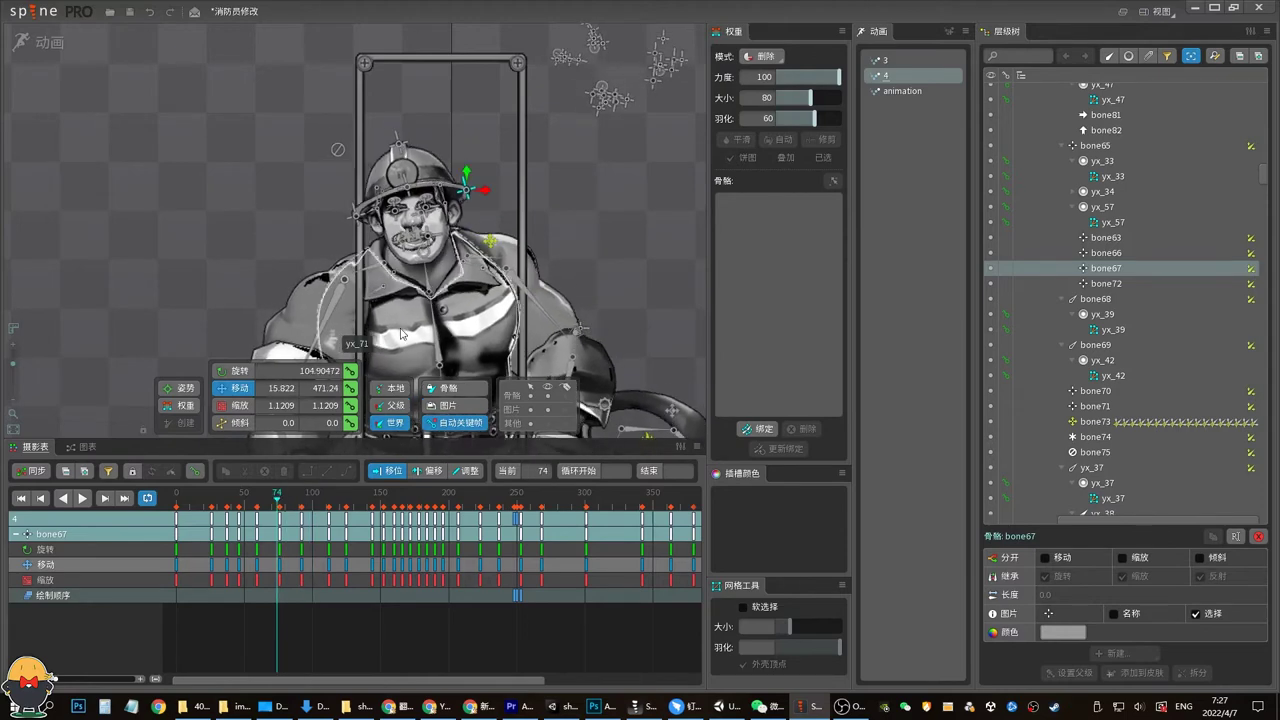
pyautogui.scroll(5, 437, 250)
pyautogui.press('Left')
pyautogui.press('Left')
pyautogui.press('Left')
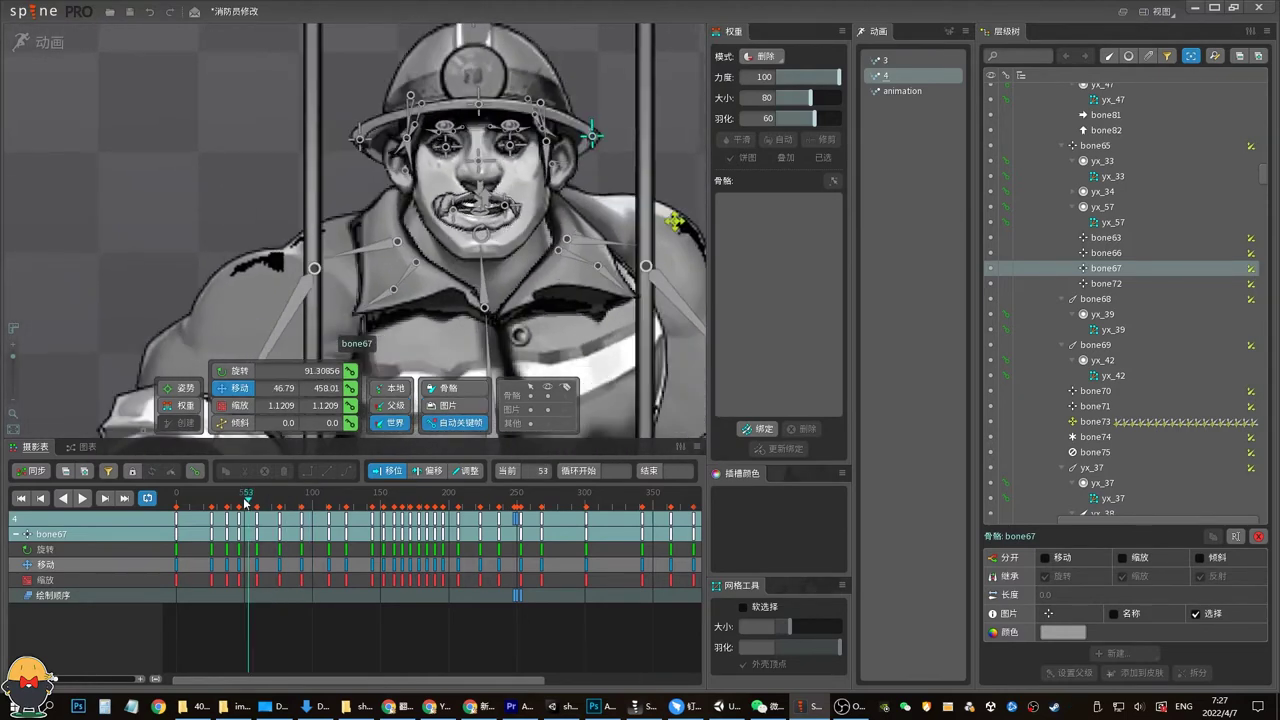
pyautogui.press('Right')
pyautogui.press('Right')
pyautogui.press('Right')
pyautogui.press('Right')
pyautogui.press('Right')
pyautogui.press('Right')
pyautogui.press('Right')
pyautogui.press('Right')
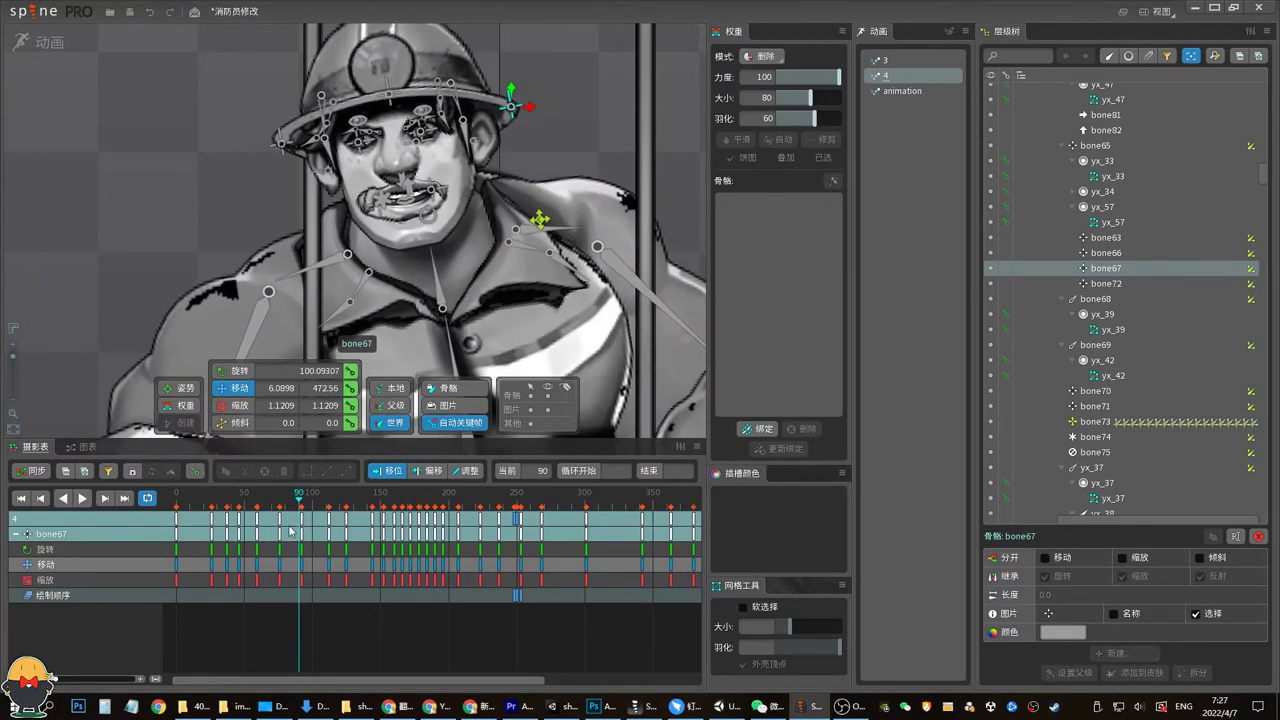
pyautogui.press('Right')
pyautogui.click(279, 508)
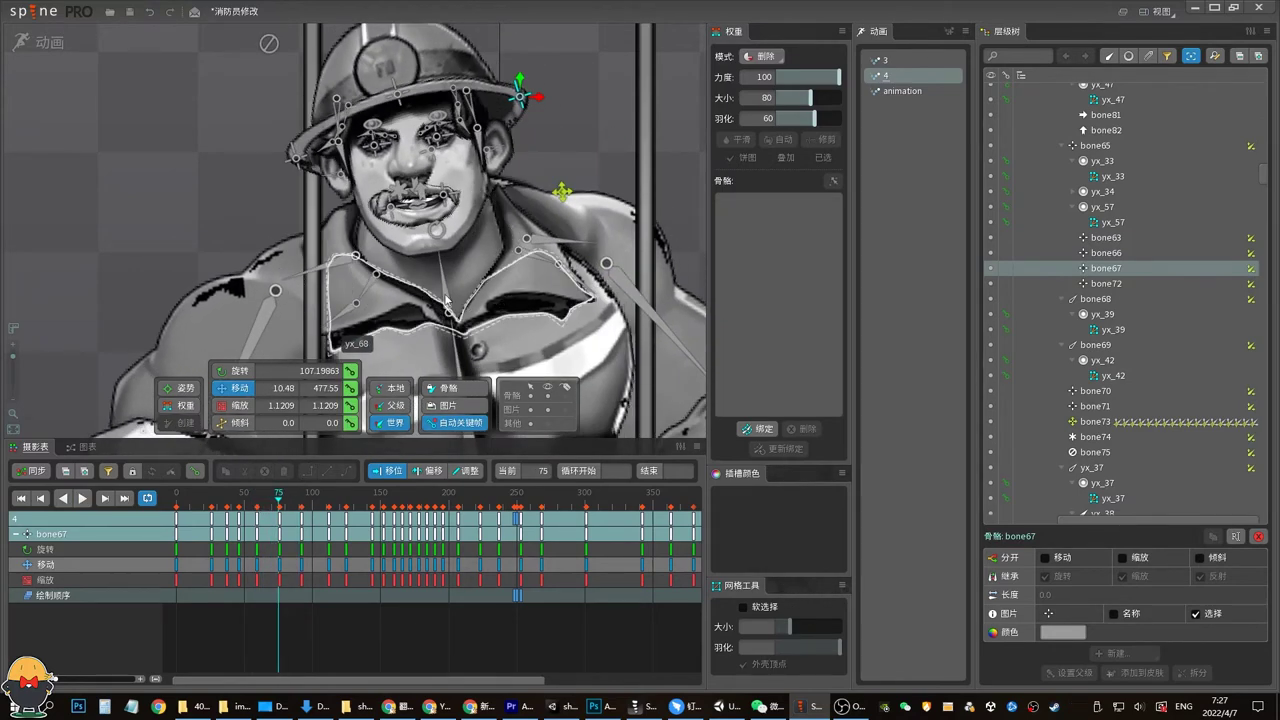
pyautogui.scroll(-3, 447, 288)
pyautogui.scroll(3, 457, 287)
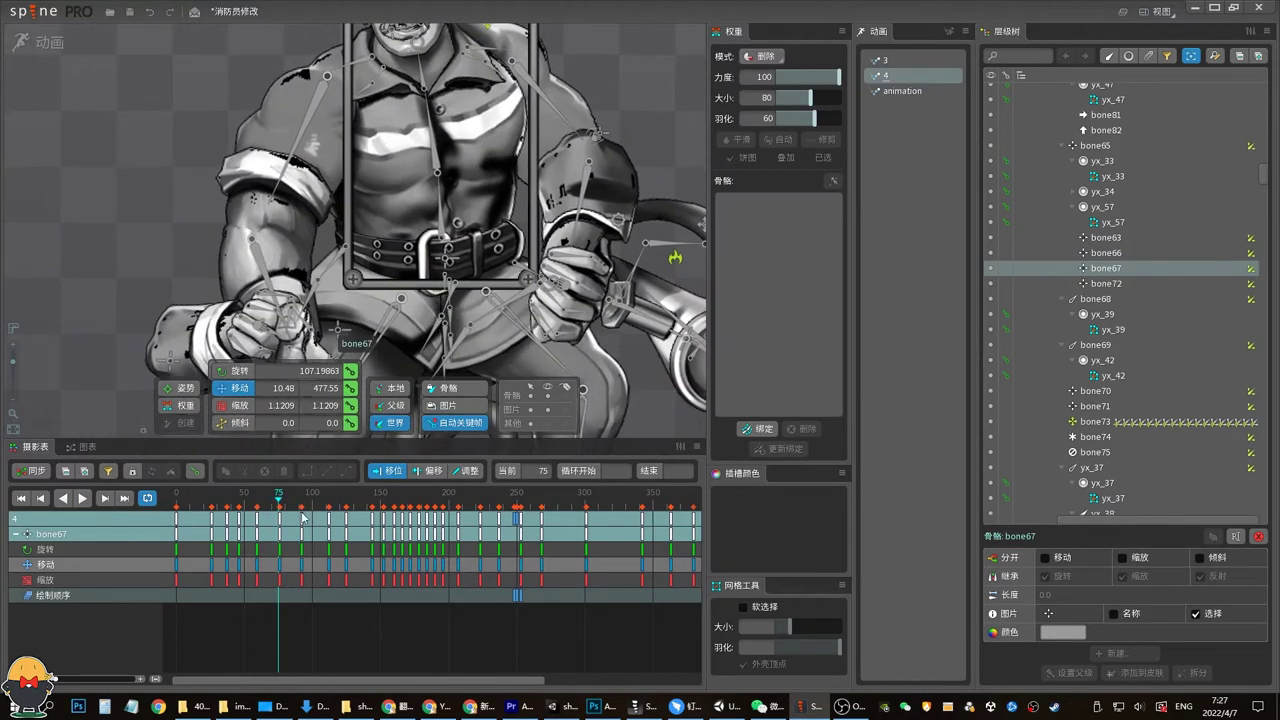
pyautogui.scroll(-3, 452, 280)
# Select bone80 and delete its selected block of translate keys
pyautogui.scroll(2, 405, 330)
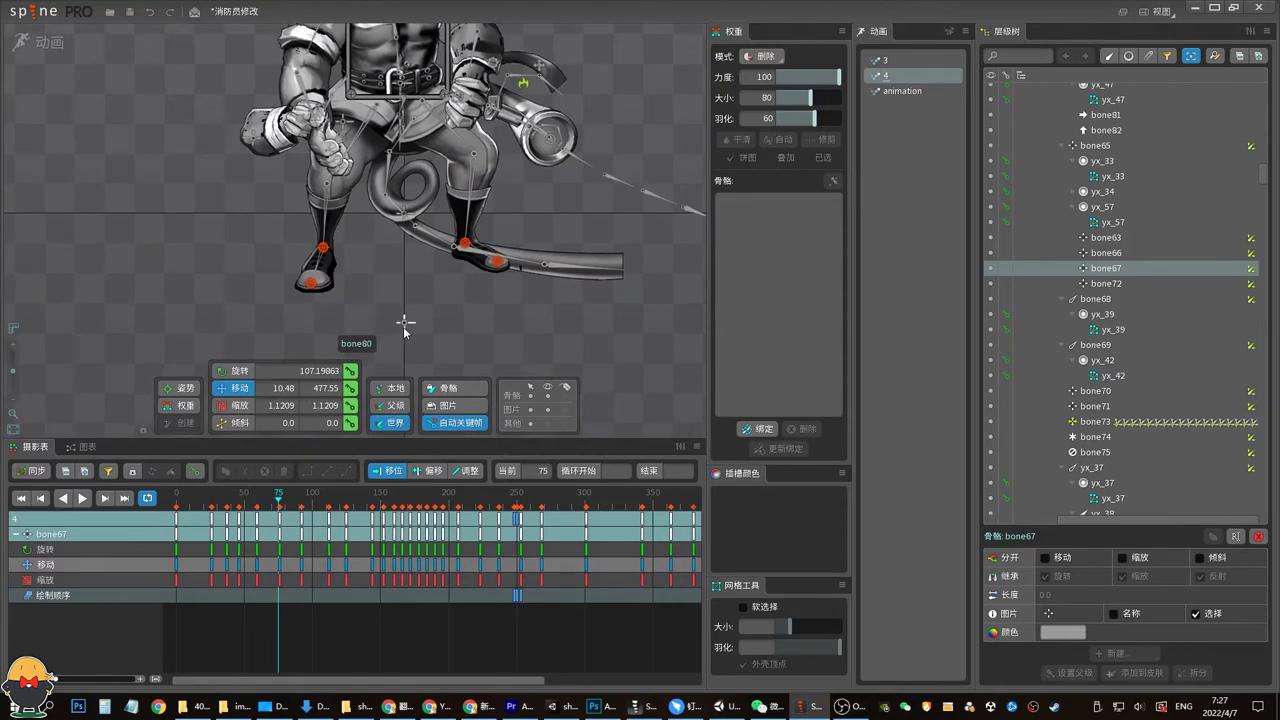
pyautogui.click(401, 323)
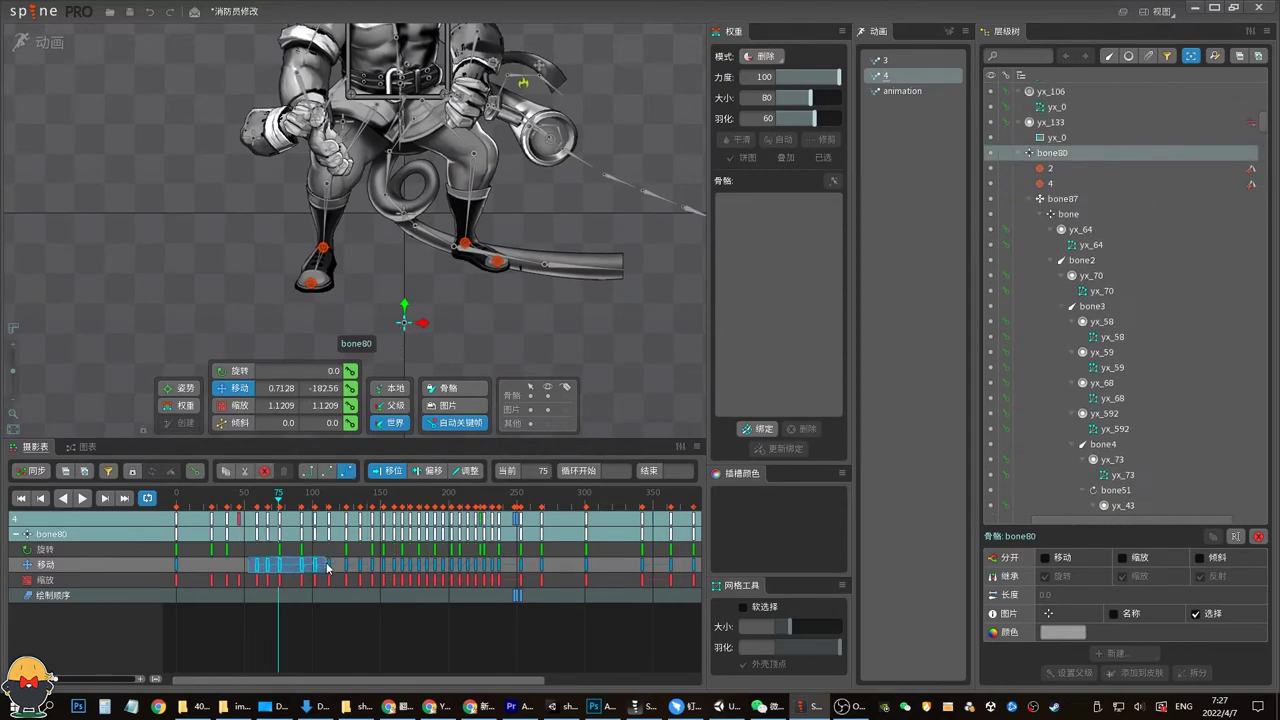
pyautogui.press('Delete')
# Preview animation 4 over several play/stop passes, then select face bone73 at frame 18
pyautogui.press('space')
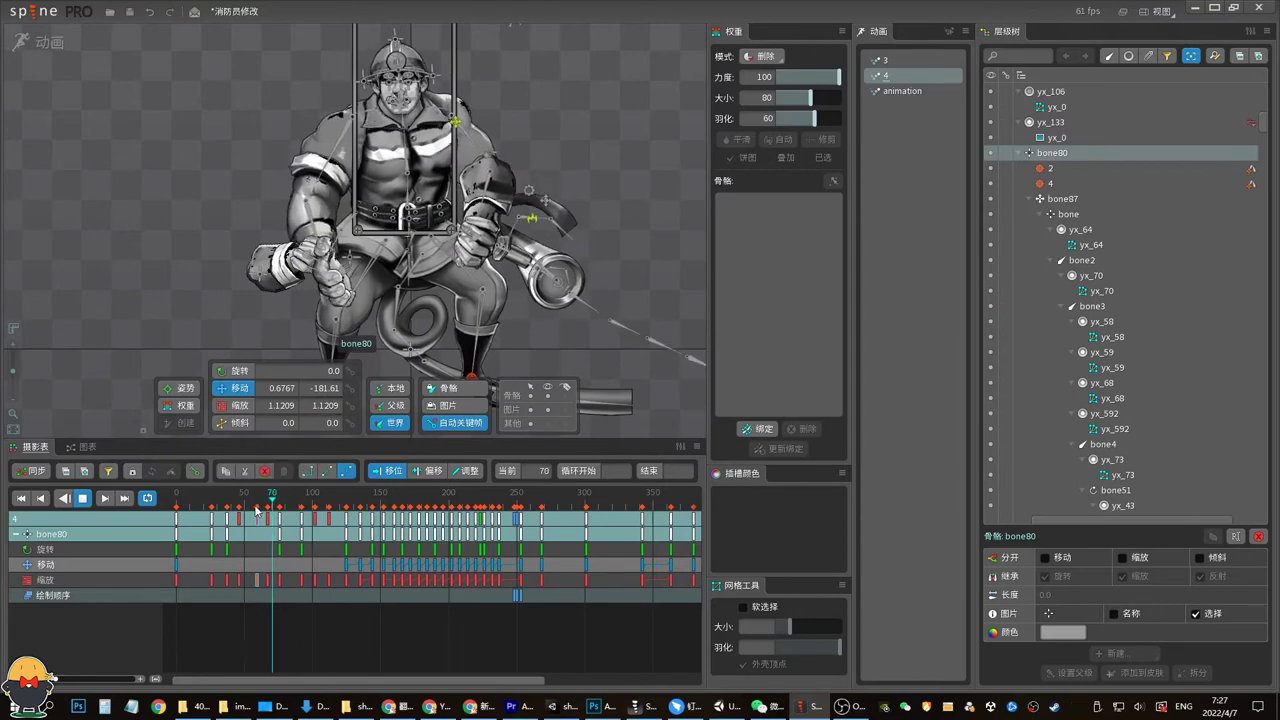
pyautogui.click(271, 494)
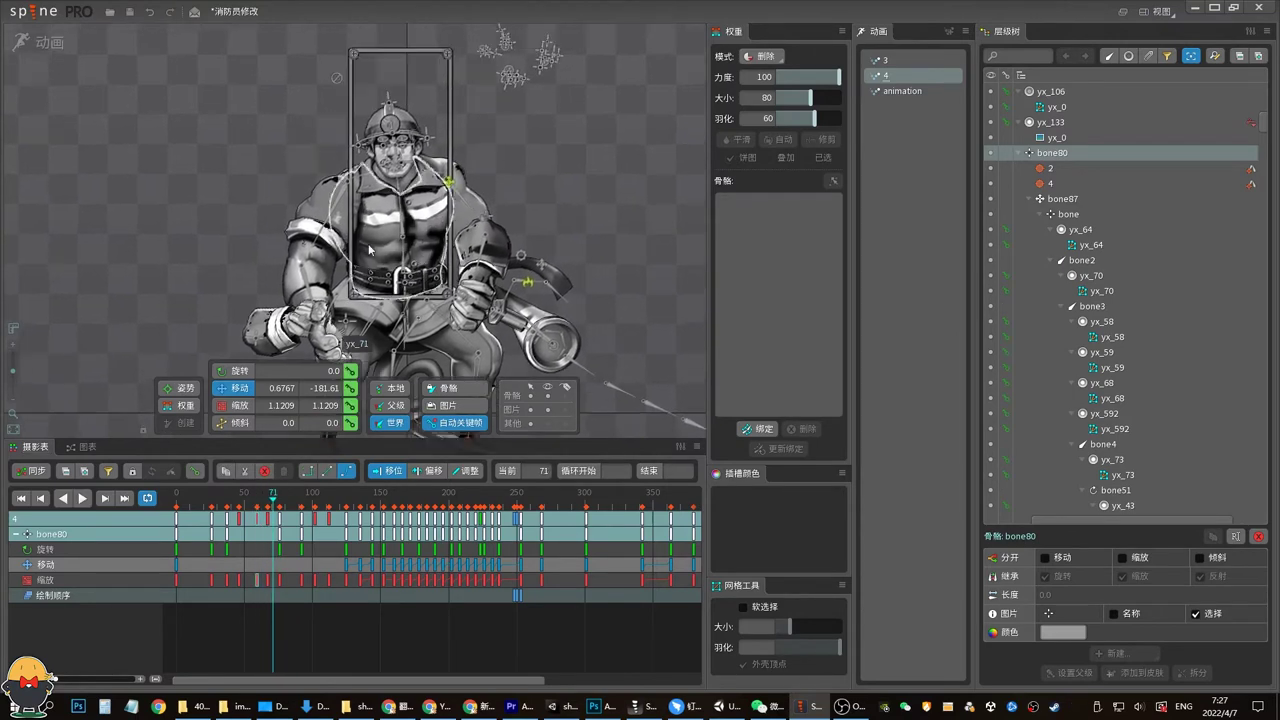
pyautogui.scroll(5, 440, 120)
pyautogui.press('space')
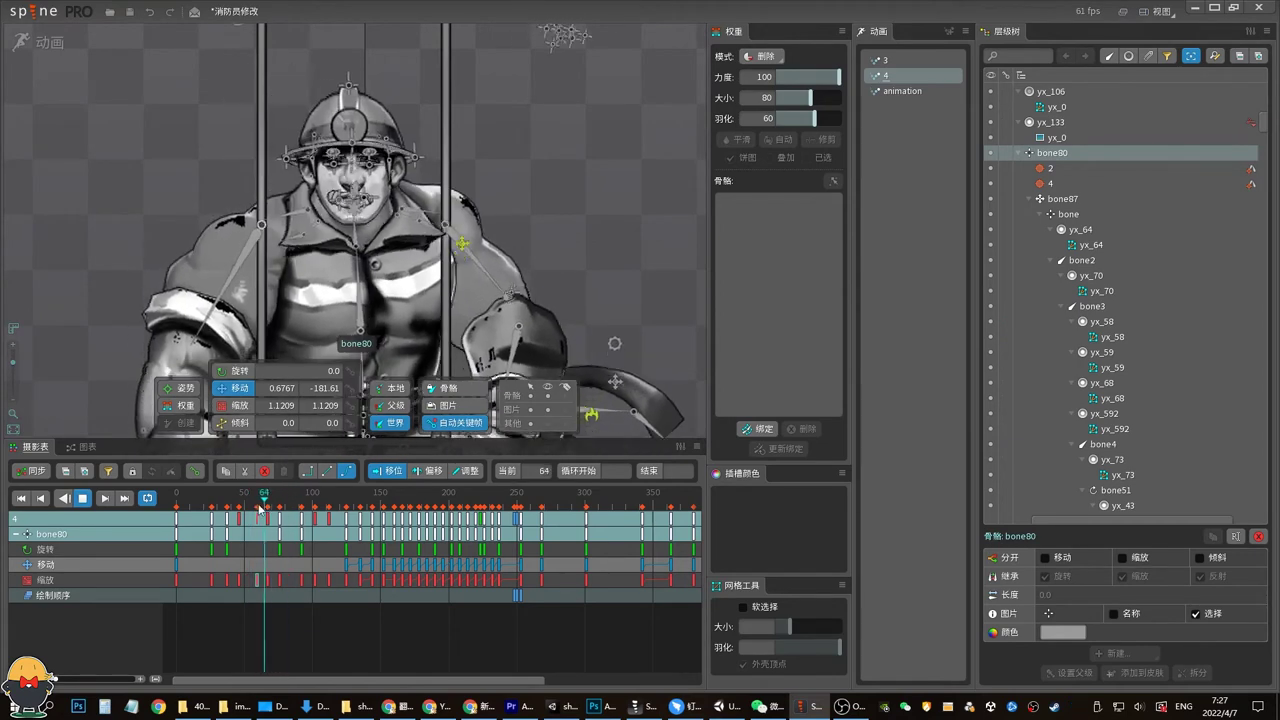
pyautogui.click(261, 485)
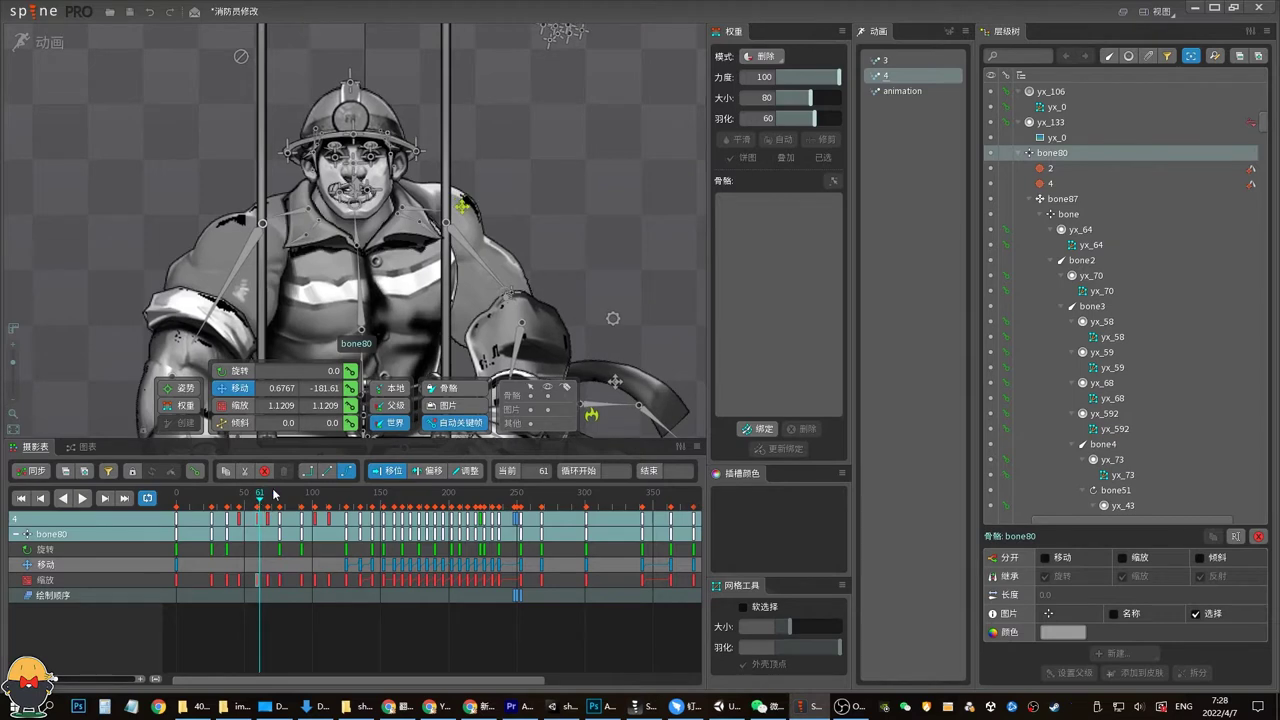
pyautogui.press('space')
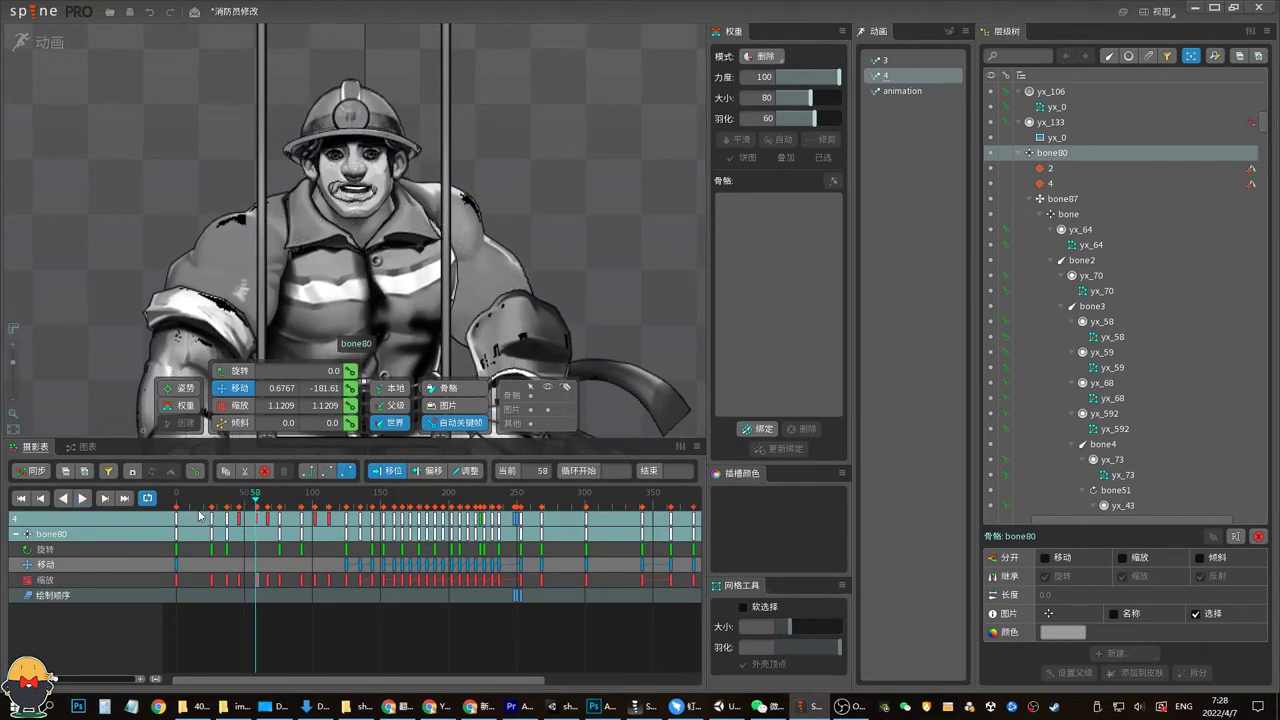
pyautogui.press('space')
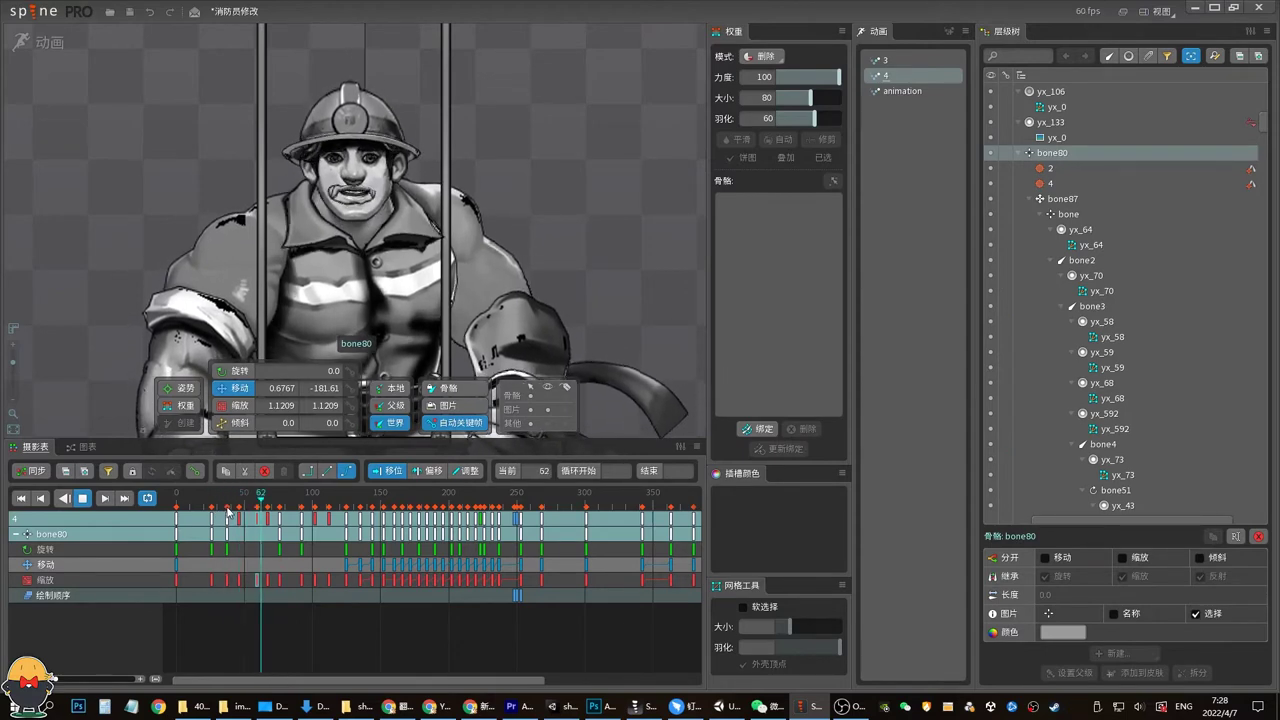
pyautogui.click(282, 503)
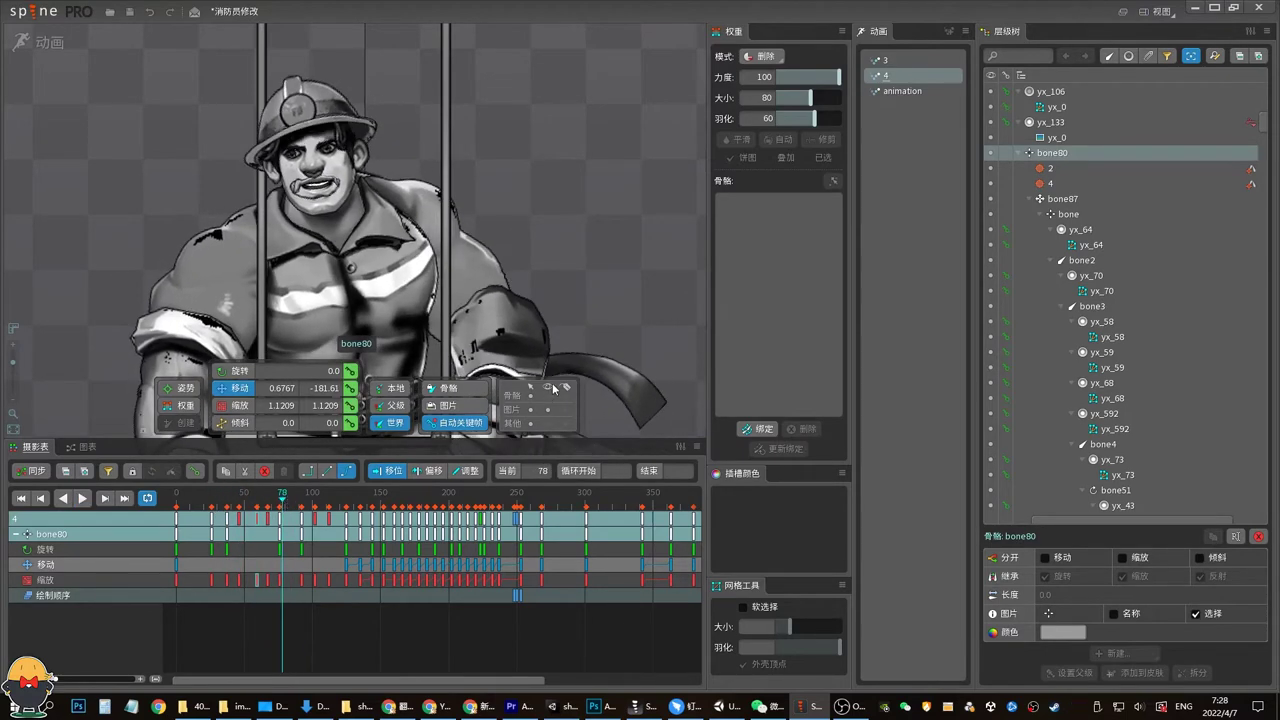
pyautogui.click(395, 179)
pyautogui.click(207, 502)
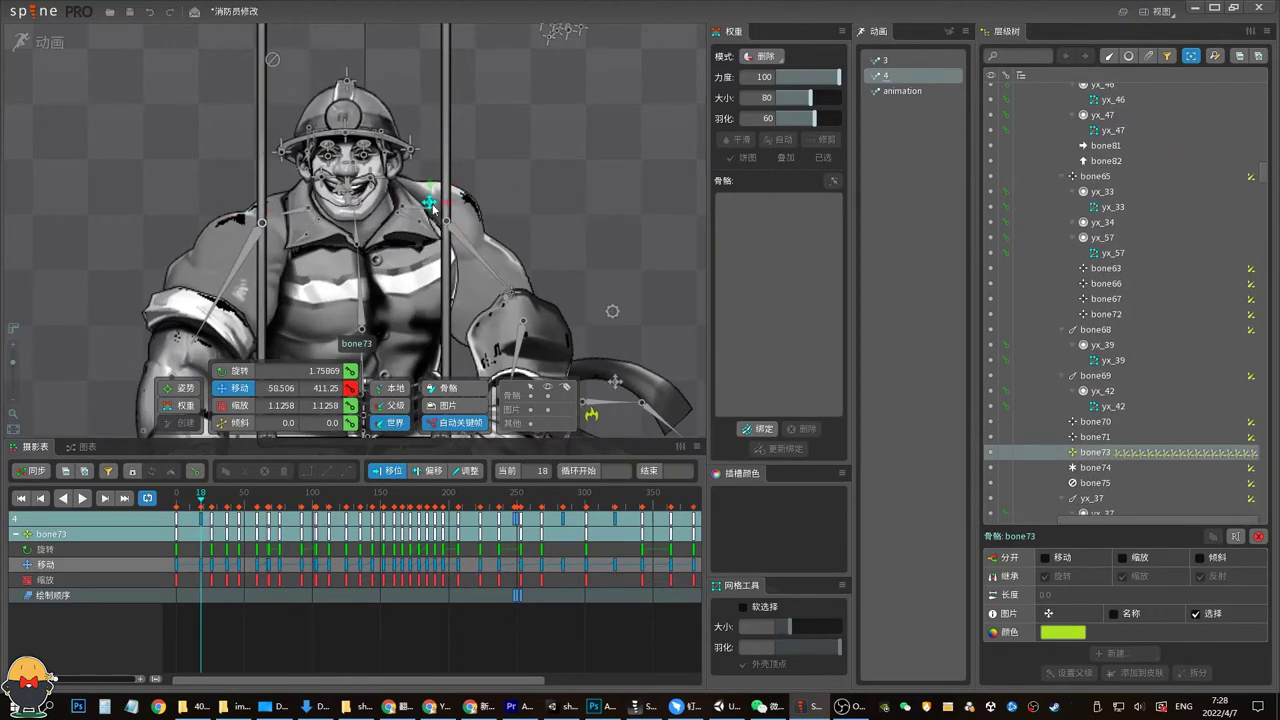
# At frame 18, move bone73 left and shift bone74 right across the mouth
pyautogui.moveTo(553, 186)
pyautogui.mouseDown()
pyautogui.moveTo(624, 182)
pyautogui.moveTo(272, 196)
pyautogui.moveTo(328, 310)
pyautogui.moveTo(569, 223)
pyautogui.moveTo(594, 114)
pyautogui.moveTo(531, 57)
pyautogui.moveTo(326, 125)
pyautogui.moveTo(300, 160)
pyautogui.moveTo(531, 149)
pyautogui.moveTo(332, 220)
pyautogui.moveTo(569, 126)
pyautogui.moveTo(348, 238)
pyautogui.moveTo(565, 172)
pyautogui.moveTo(430, 166)
pyautogui.moveTo(512, 225)
pyautogui.moveTo(424, 258)
pyautogui.moveTo(462, 193)
pyautogui.mouseUp()
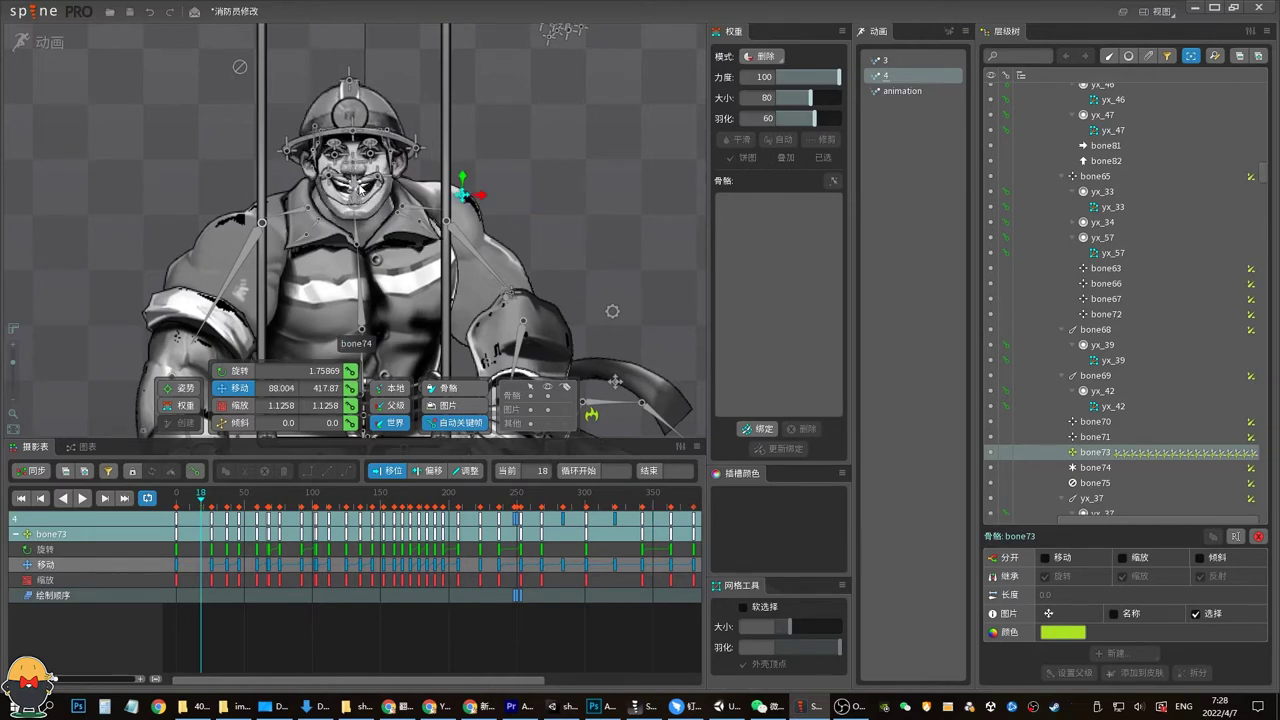
pyautogui.click(385, 172)
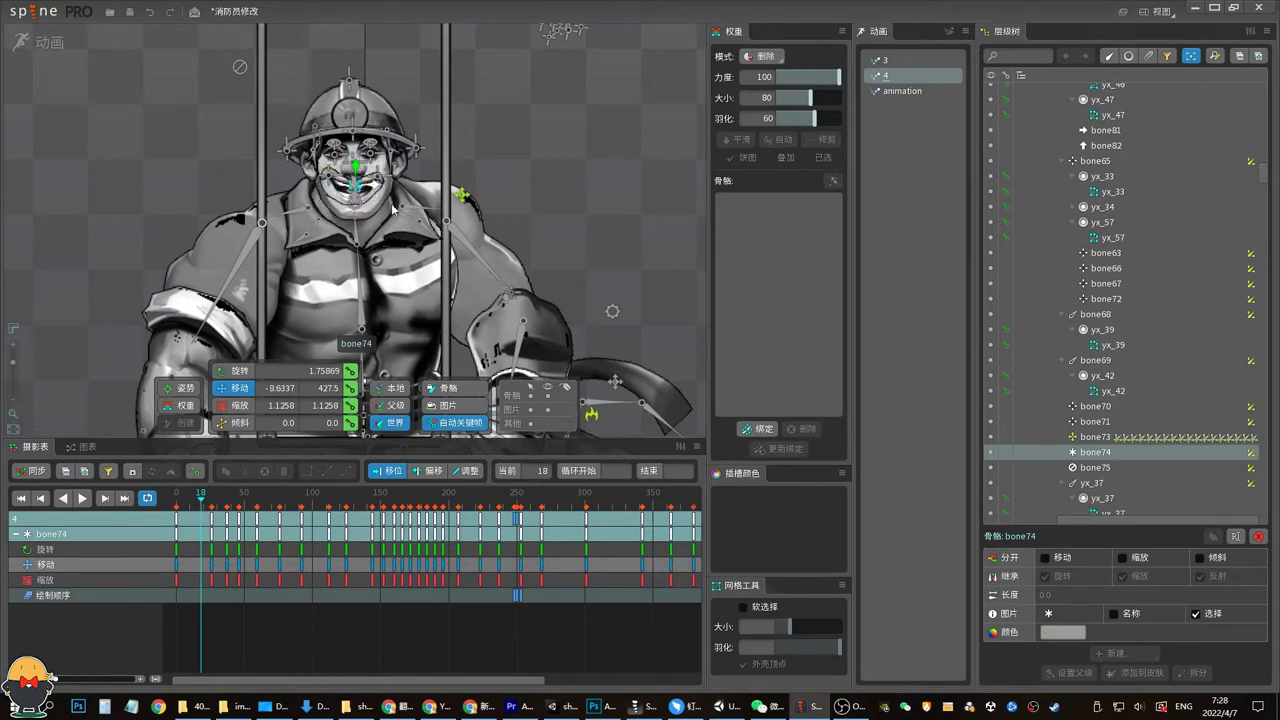
pyautogui.scroll(1, 393, 209)
pyautogui.scroll(1, 395, 215)
pyautogui.scroll(2, 398, 228)
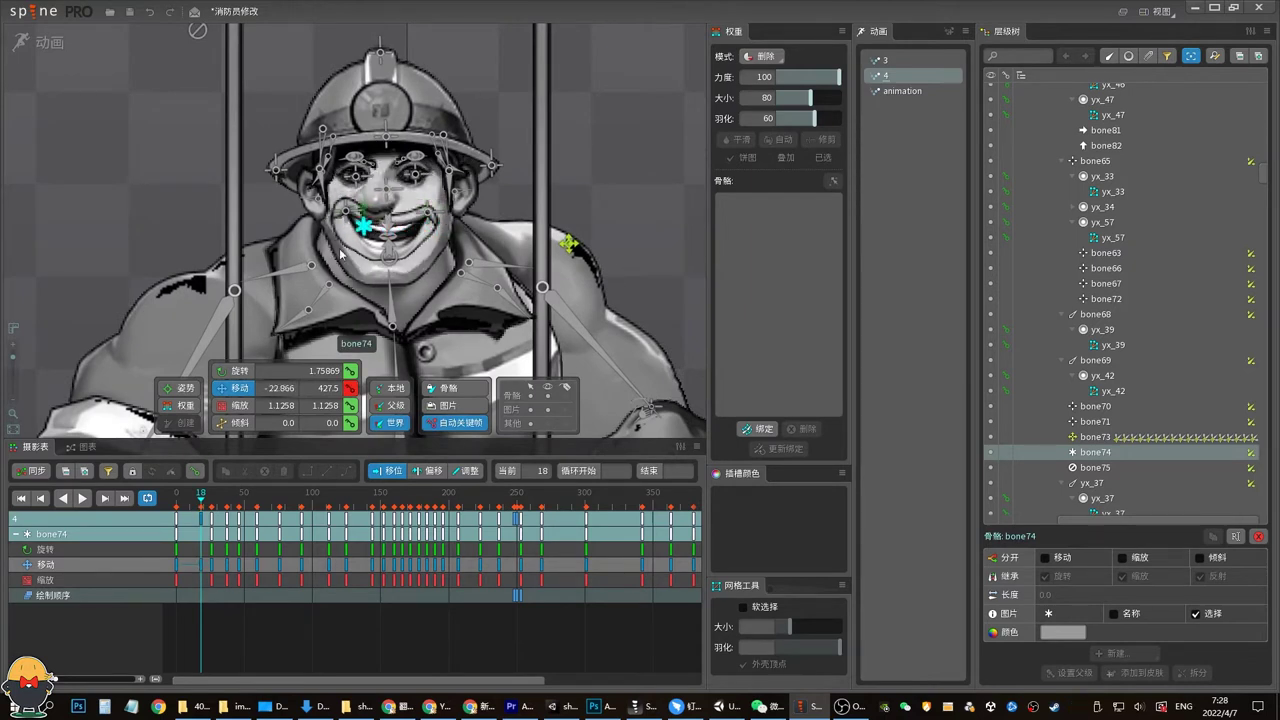
pyautogui.moveTo(325, 270); pyautogui.dragTo(405, 235)
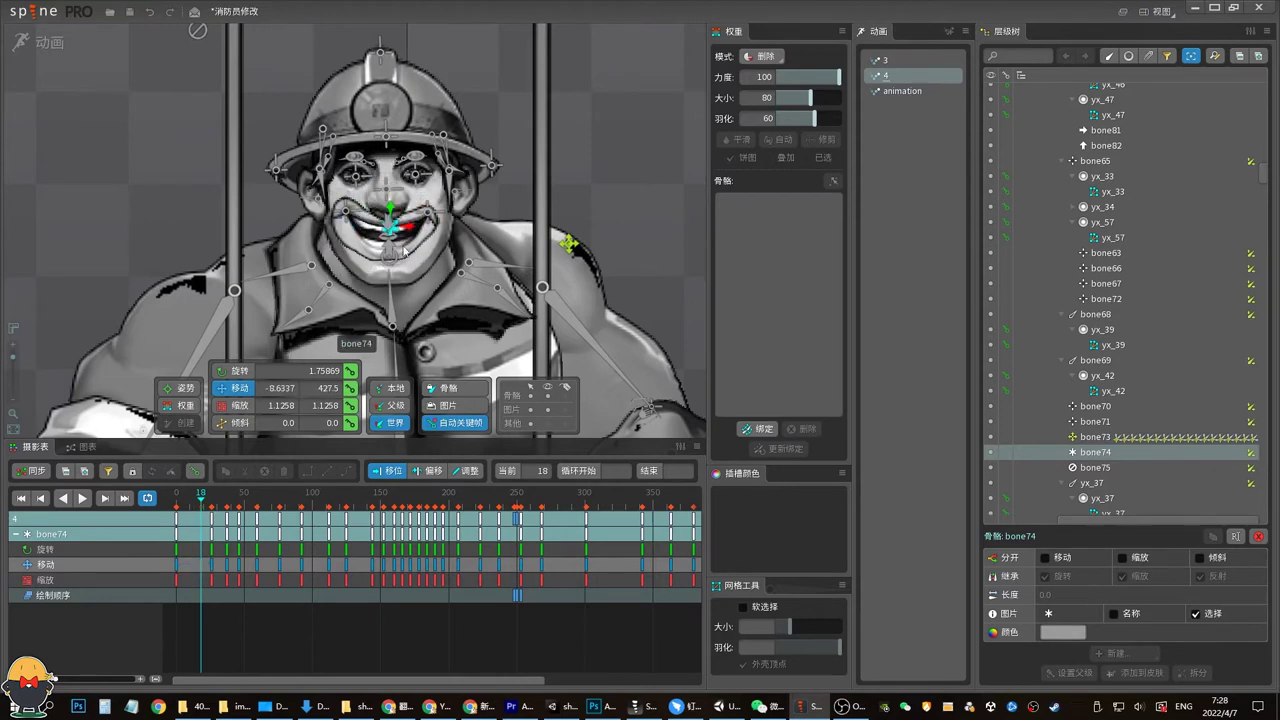
# Nudge bone73 again, select bone82, and switch to Setup mode
pyautogui.moveTo(568, 243)
pyautogui.mouseDown()
pyautogui.moveTo(432, 185)
pyautogui.moveTo(386, 286)
pyautogui.moveTo(586, 277)
pyautogui.moveTo(560, 149)
pyautogui.moveTo(505, 278)
pyautogui.moveTo(610, 170)
pyautogui.moveTo(473, 212)
pyautogui.moveTo(599, 281)
pyautogui.moveTo(409, 220)
pyautogui.moveTo(649, 134)
pyautogui.moveTo(551, 131)
pyautogui.moveTo(398, 258)
pyautogui.moveTo(600, 263)
pyautogui.moveTo(443, 263)
pyautogui.moveTo(580, 137)
pyautogui.moveTo(599, 263)
pyautogui.moveTo(589, 197)
pyautogui.moveTo(437, 234)
pyautogui.moveTo(591, 206)
pyautogui.moveTo(568, 242)
pyautogui.mouseUp()
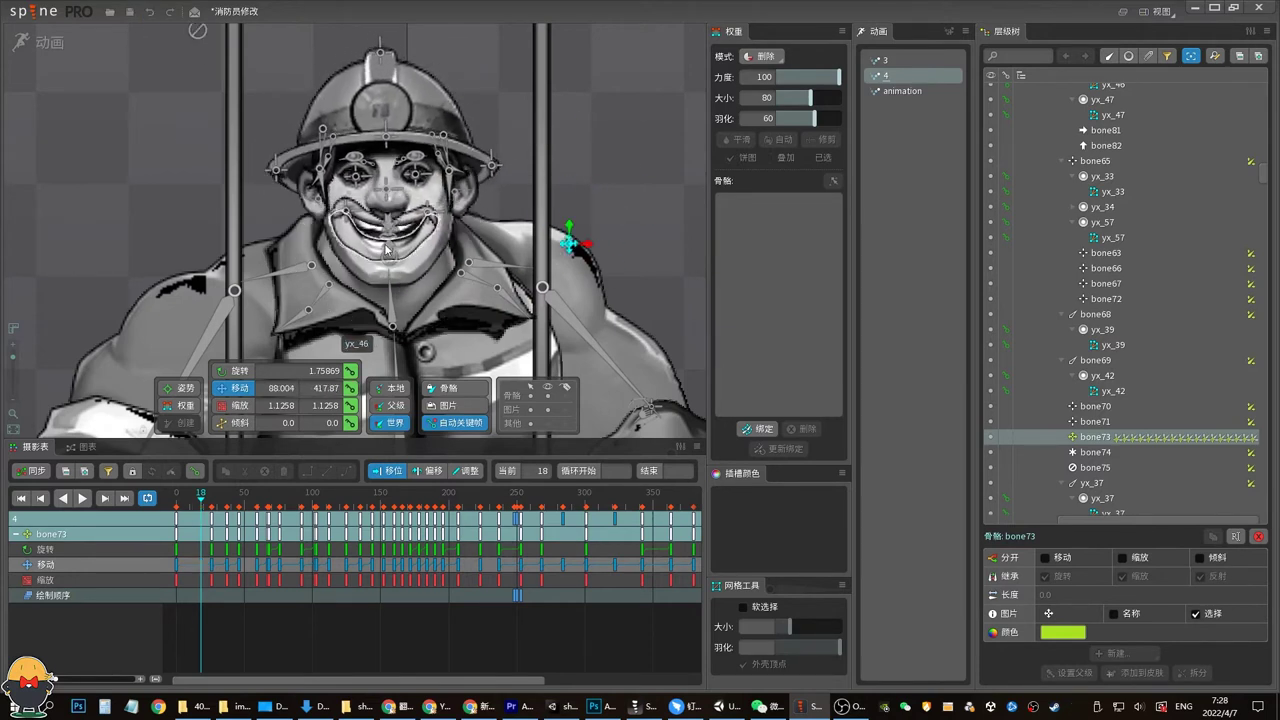
pyautogui.click(393, 266)
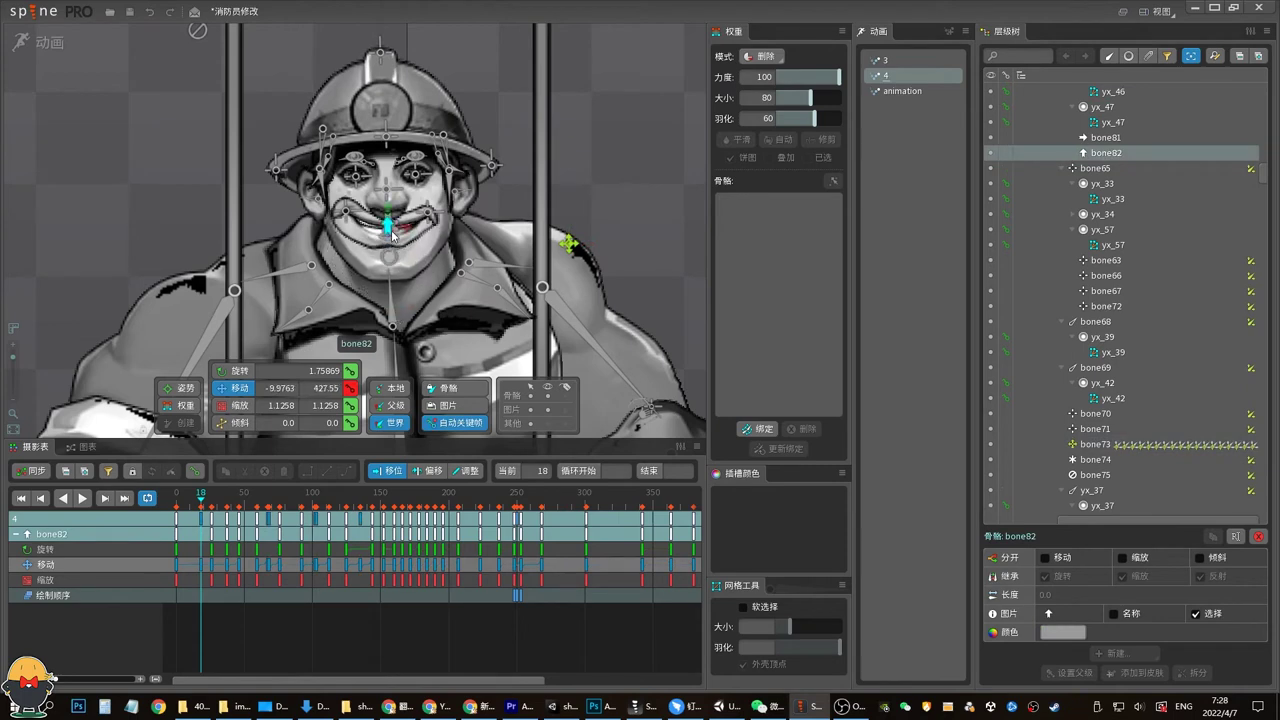
pyautogui.press('Tab')
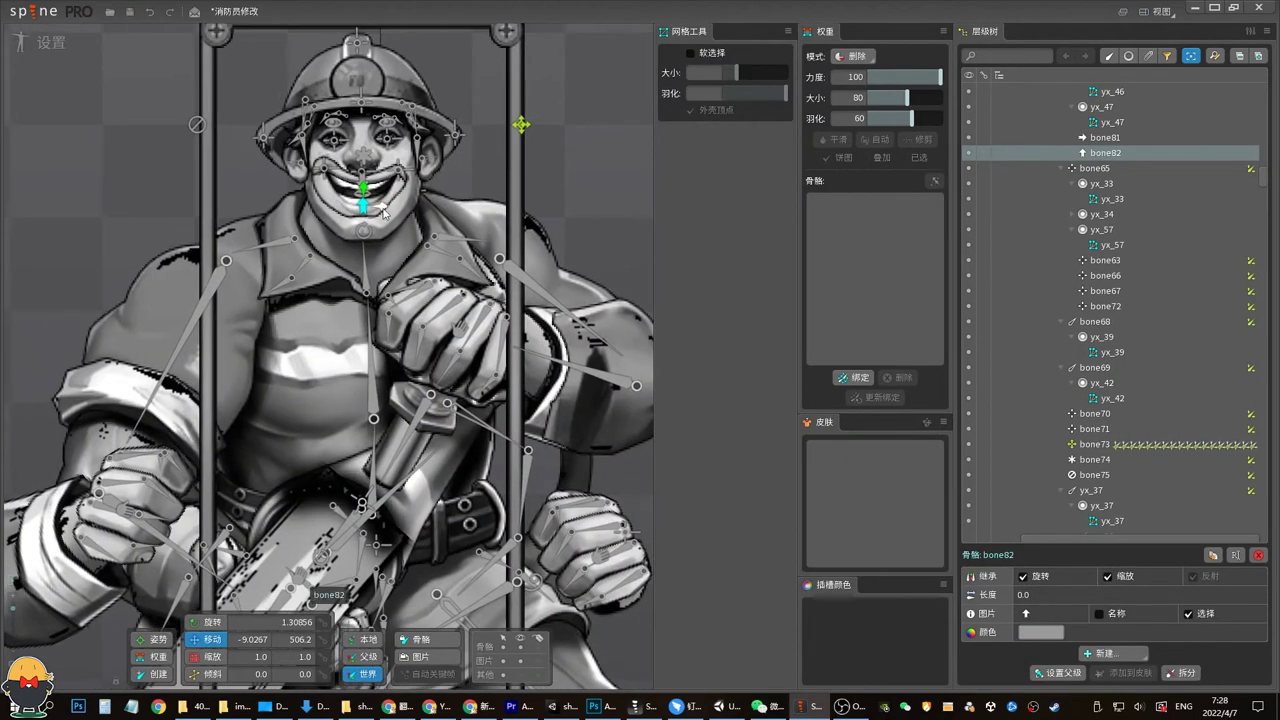
pyautogui.moveTo(368, 243); pyautogui.dragTo(367, 233)
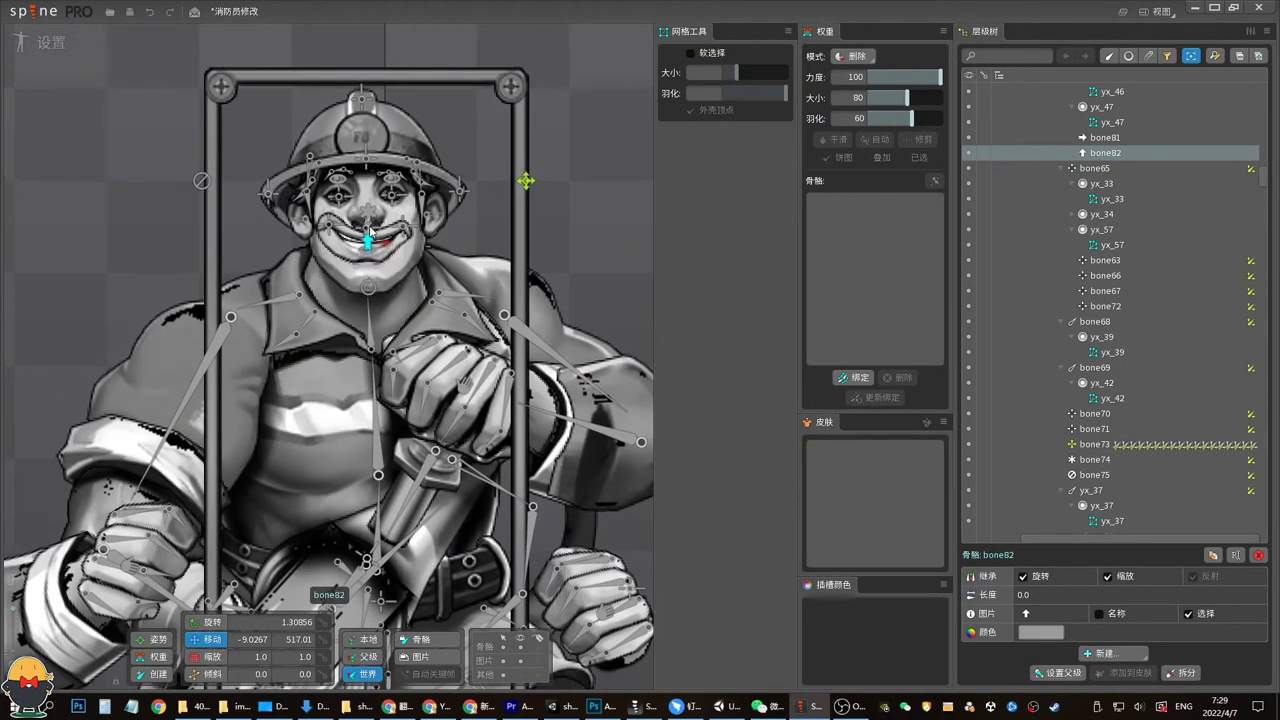
pyautogui.hotkey('ctrl', 'z')
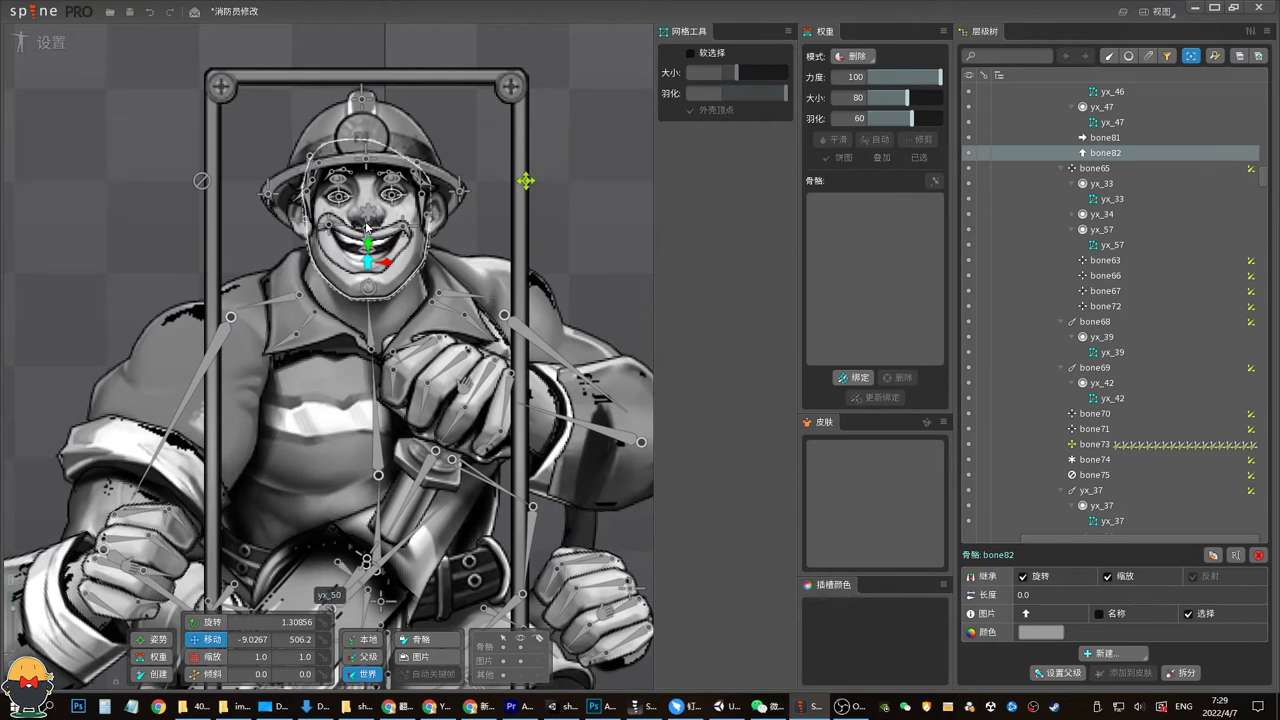
pyautogui.moveTo(365, 228); pyautogui.dragTo(374, 257)
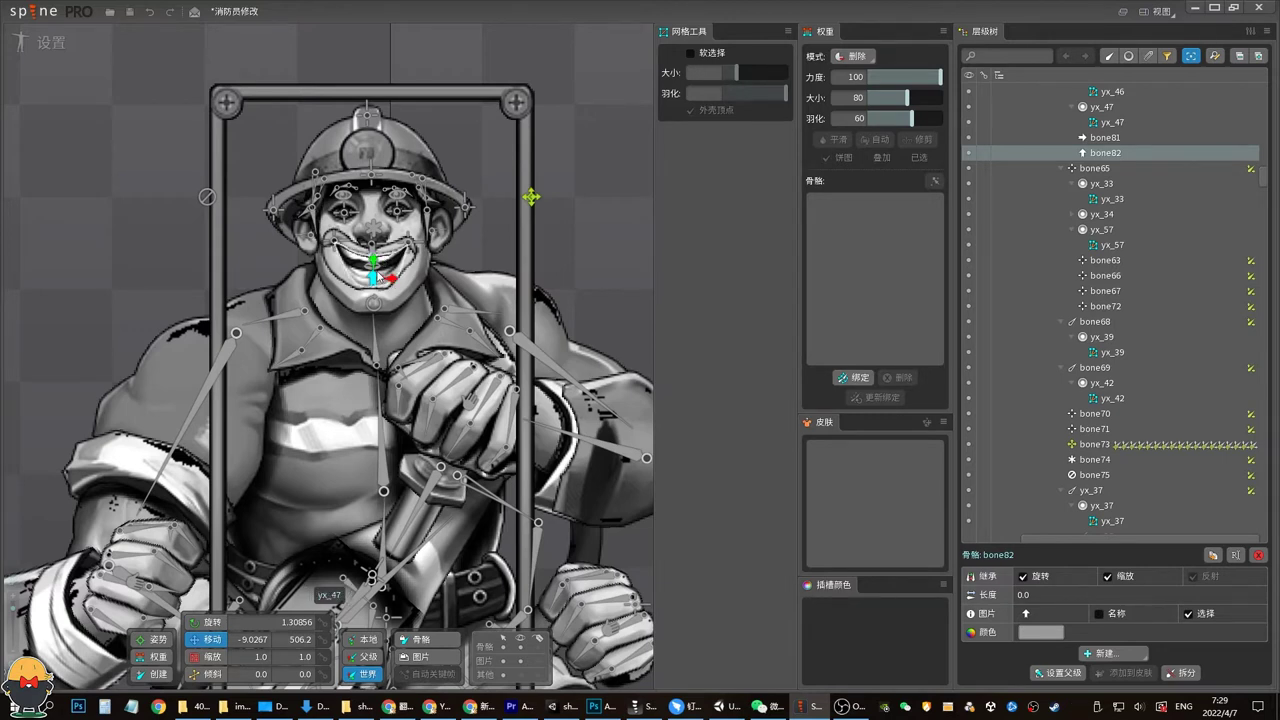
# Test the mouth mesh yx_45-2 by pulling the mouth bone down and raising bone70's corner
pyautogui.moveTo(381, 262); pyautogui.dragTo(376, 284)
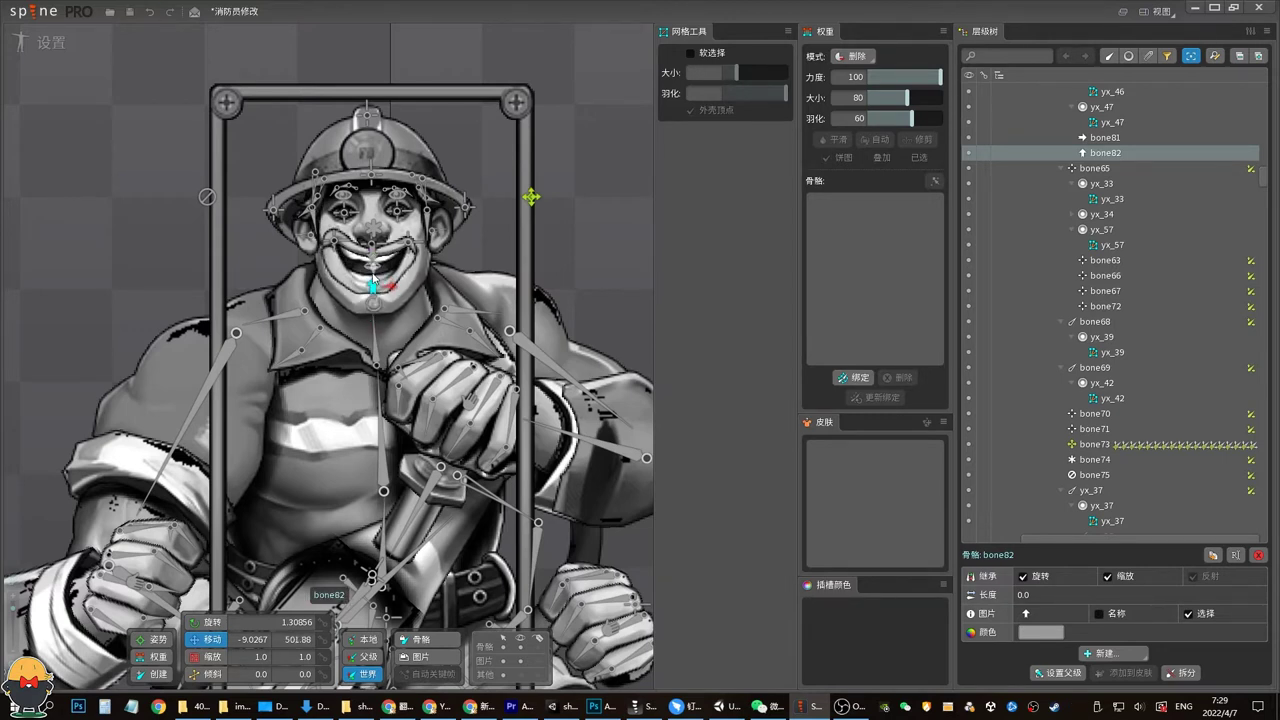
pyautogui.click(332, 263)
pyautogui.click(336, 248)
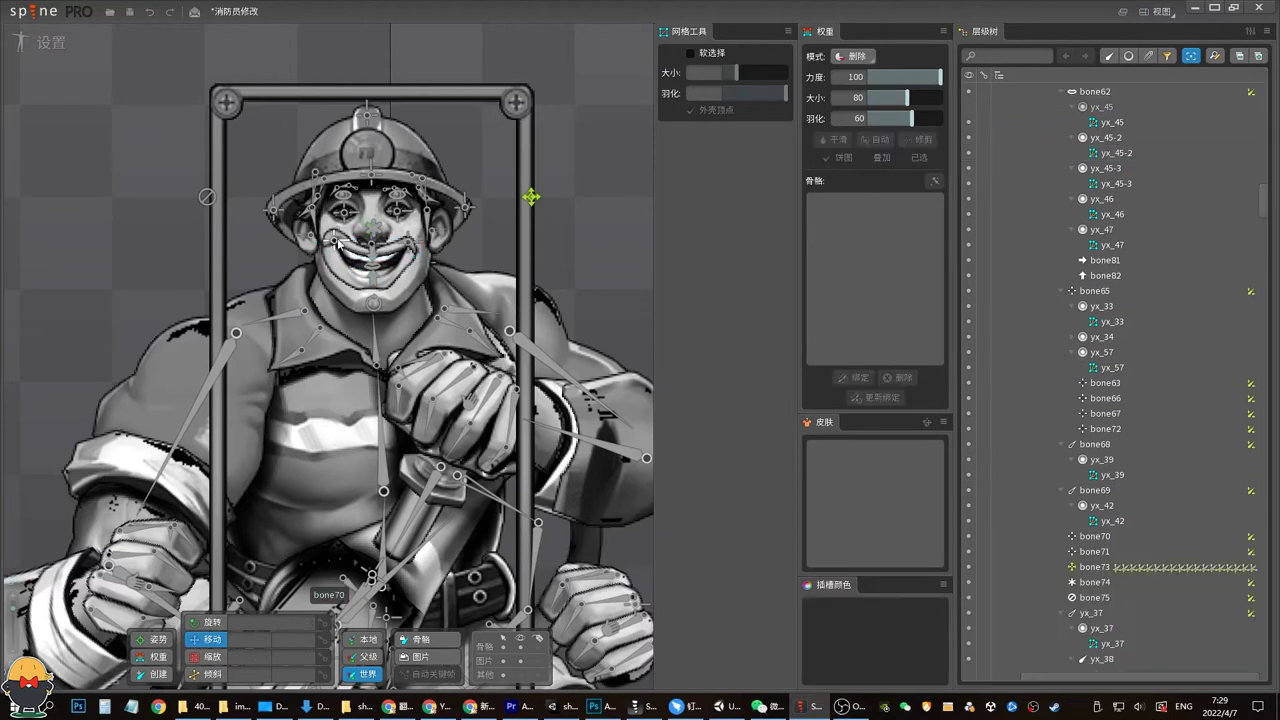
pyautogui.moveTo(372, 279); pyautogui.dragTo(373, 276)
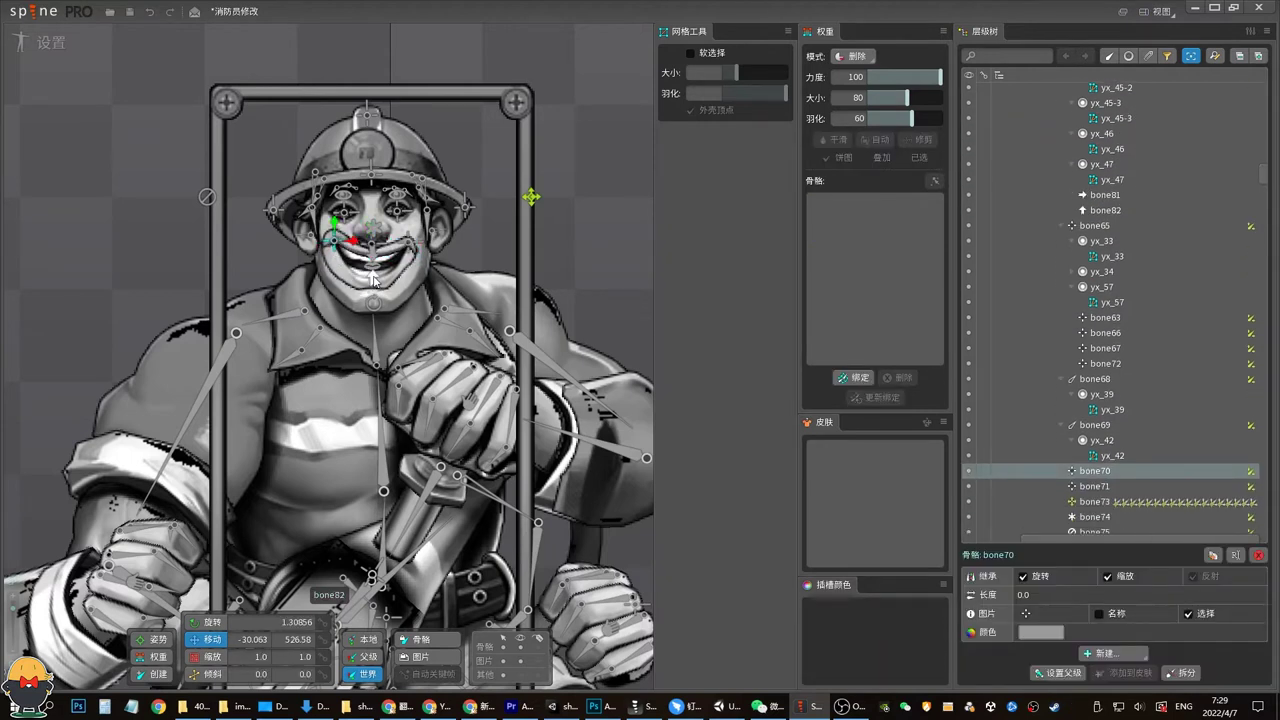
pyautogui.click(373, 277)
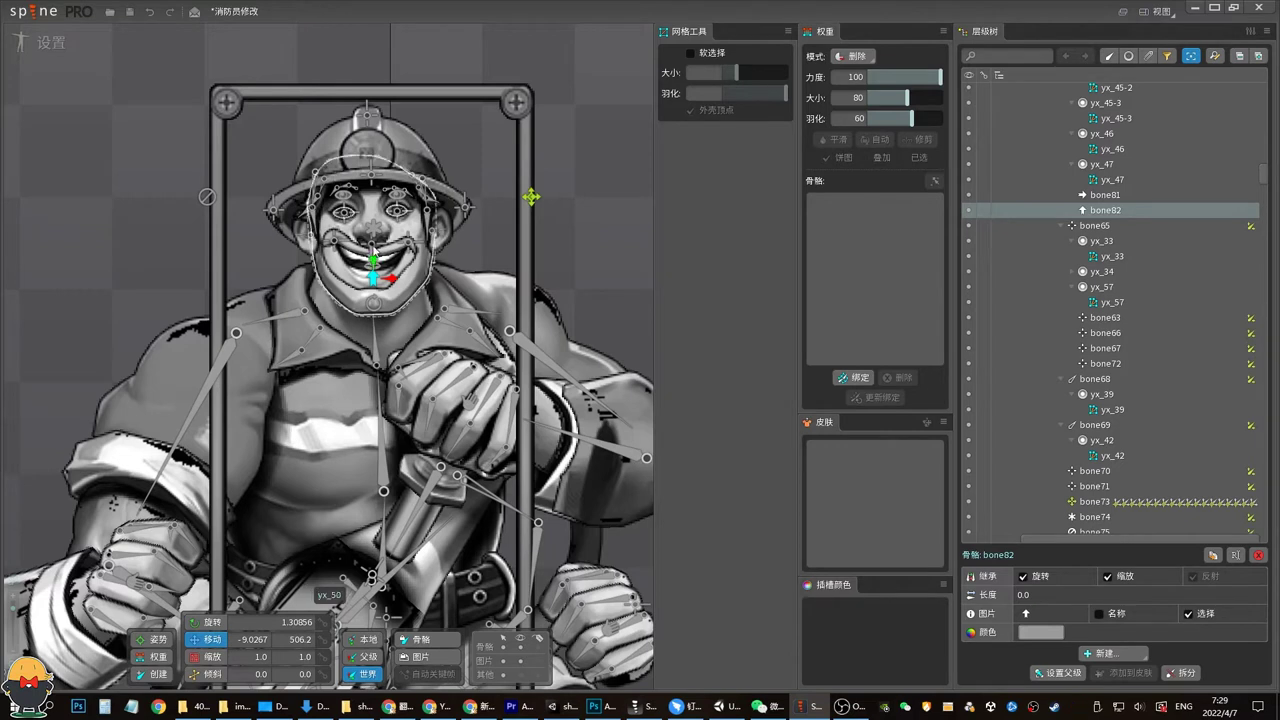
# Move bone82 up and down to test the grin, undoing the last move
pyautogui.moveTo(372, 259); pyautogui.dragTo(375, 235)
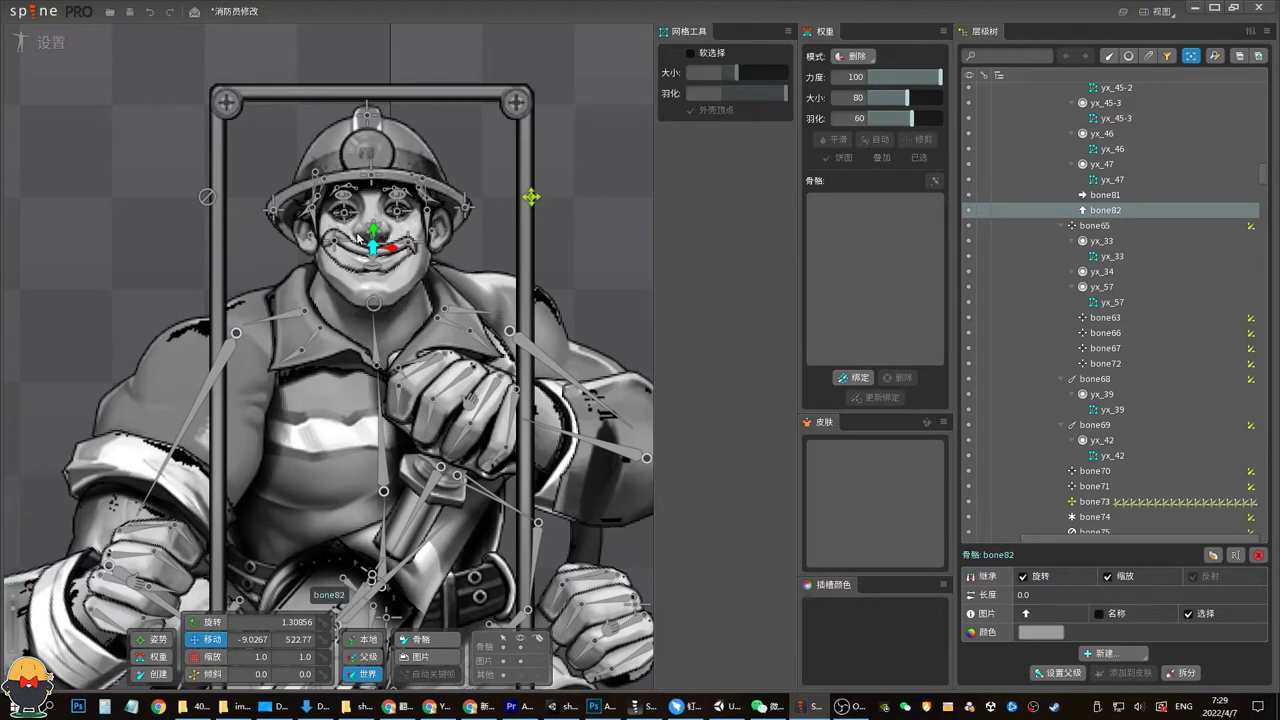
pyautogui.moveTo(358, 237); pyautogui.dragTo(358, 251)
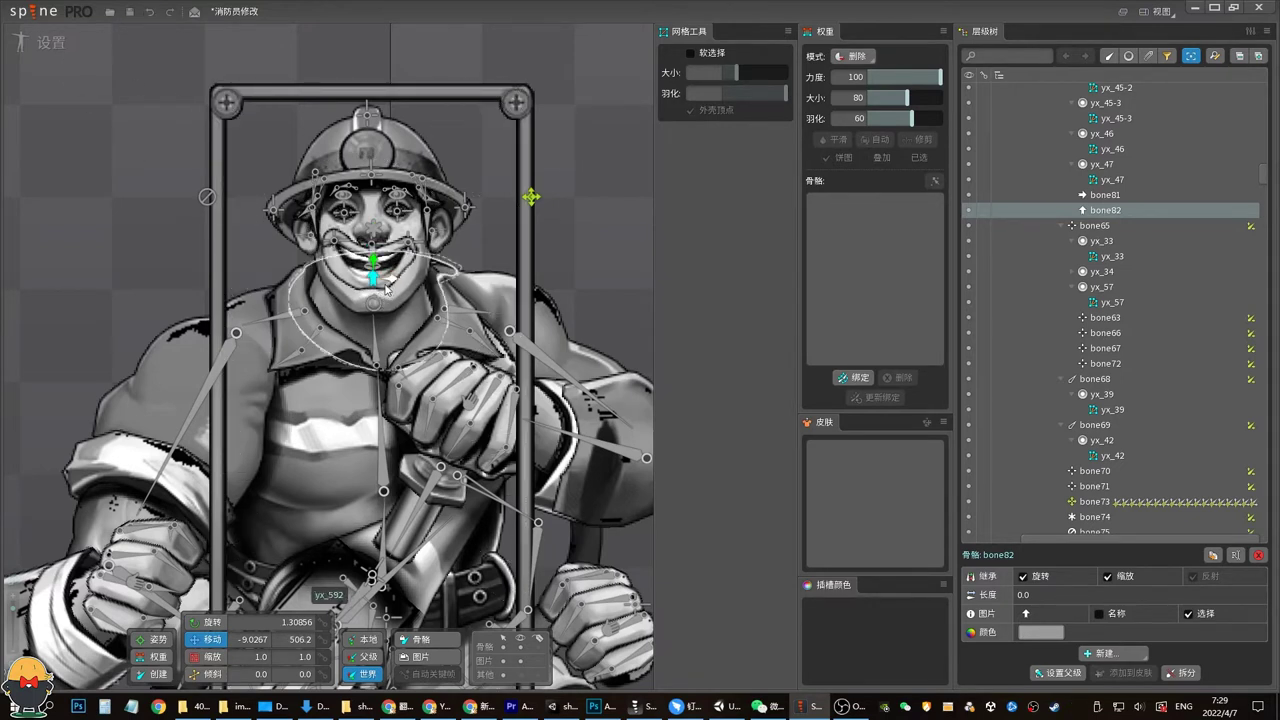
pyautogui.moveTo(374, 259); pyautogui.dragTo(372, 247)
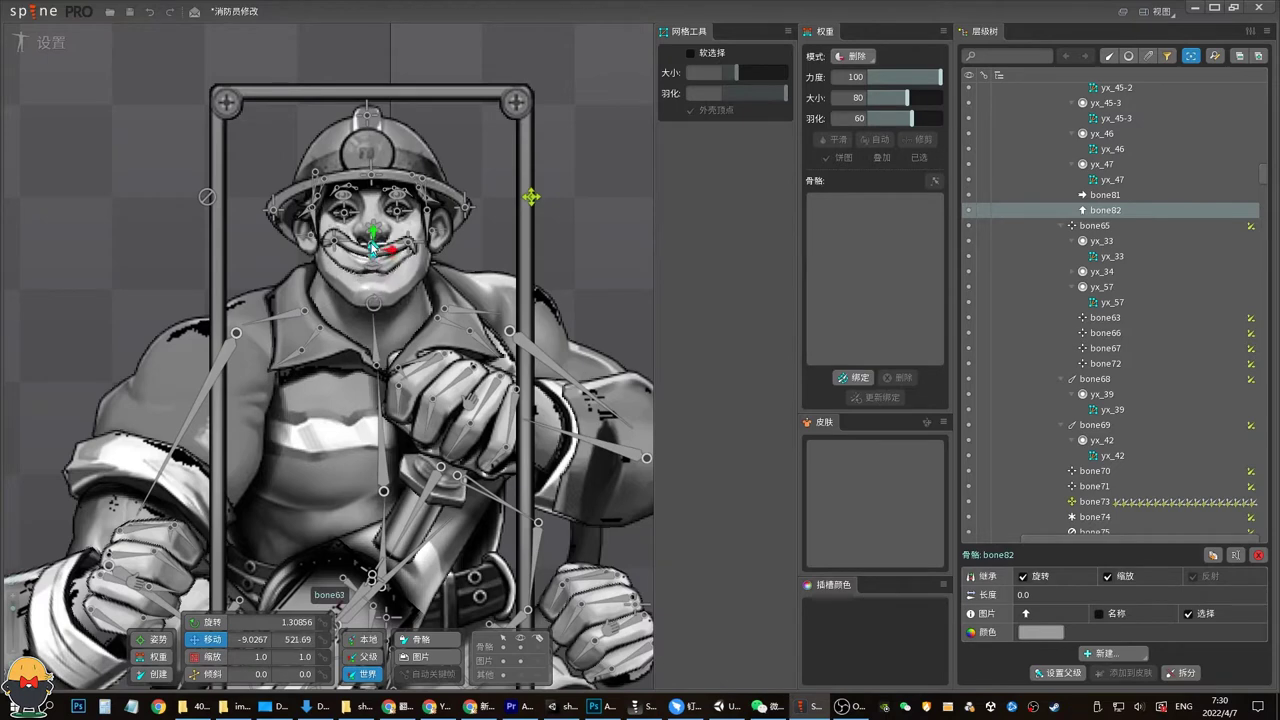
pyautogui.hotkey('ctrl', 'z')
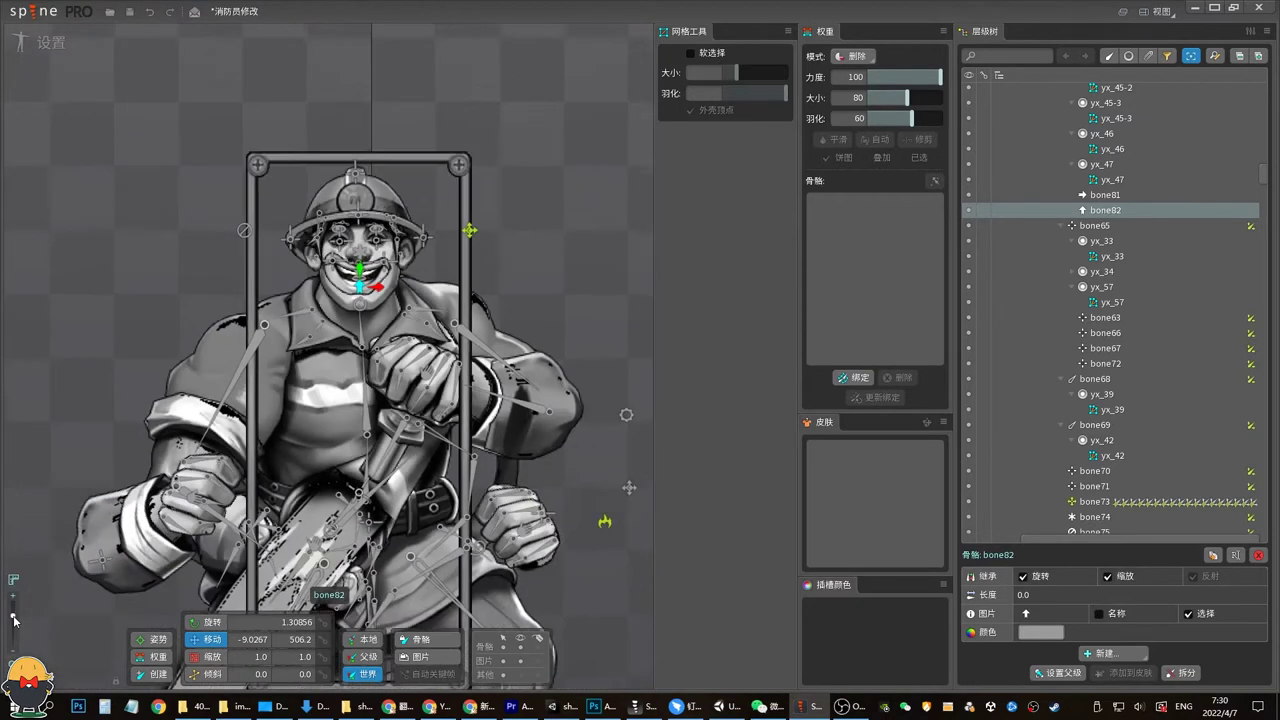
pyautogui.scroll(-3, 124, 502)
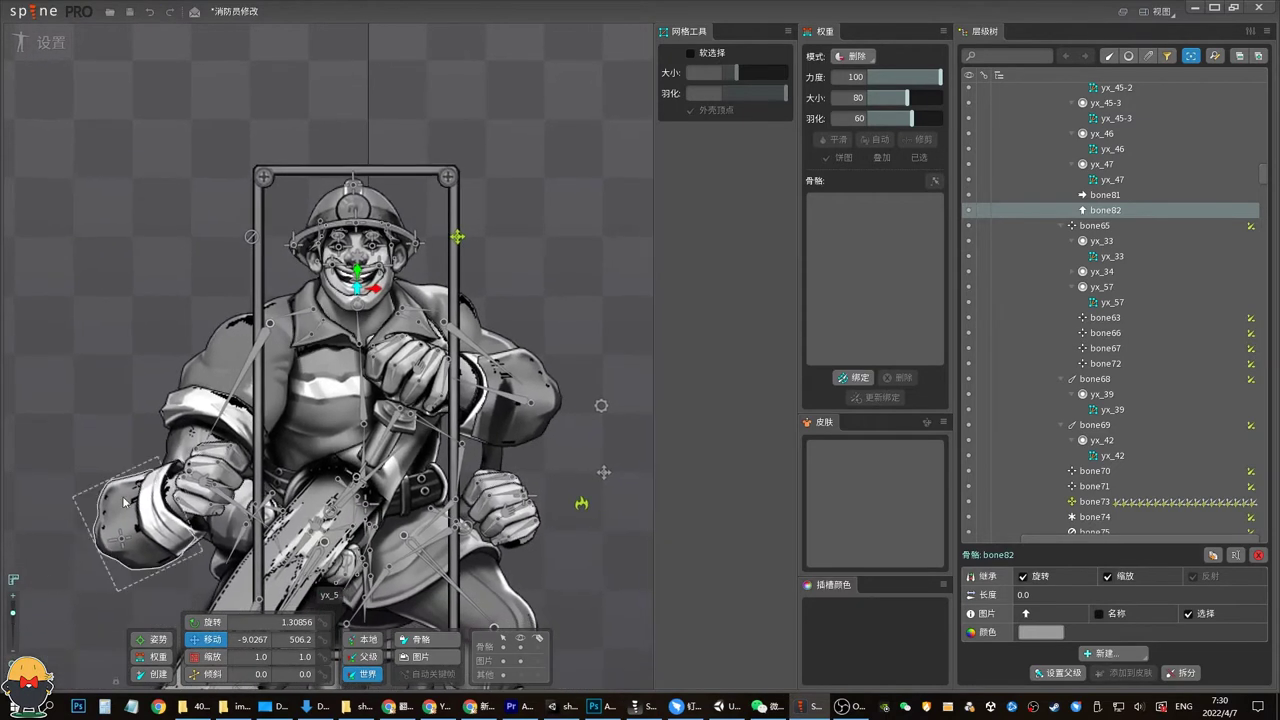
pyautogui.click(50, 45)
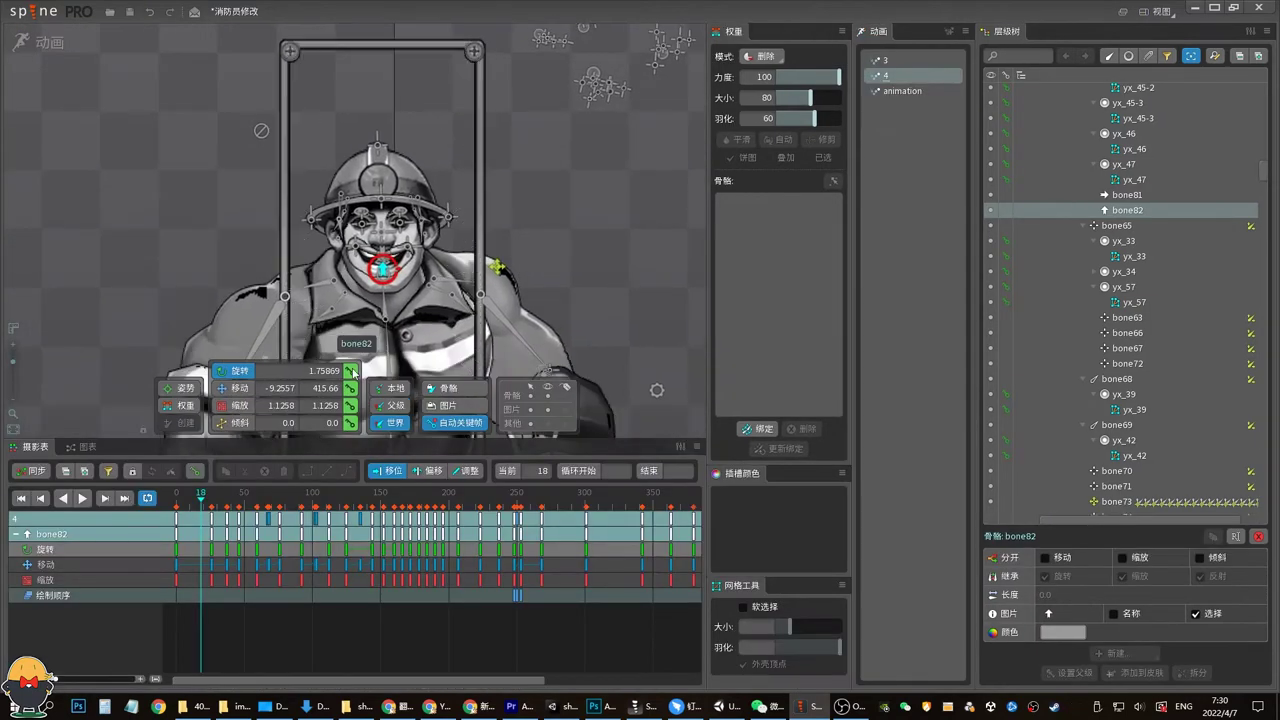
pyautogui.press('space')
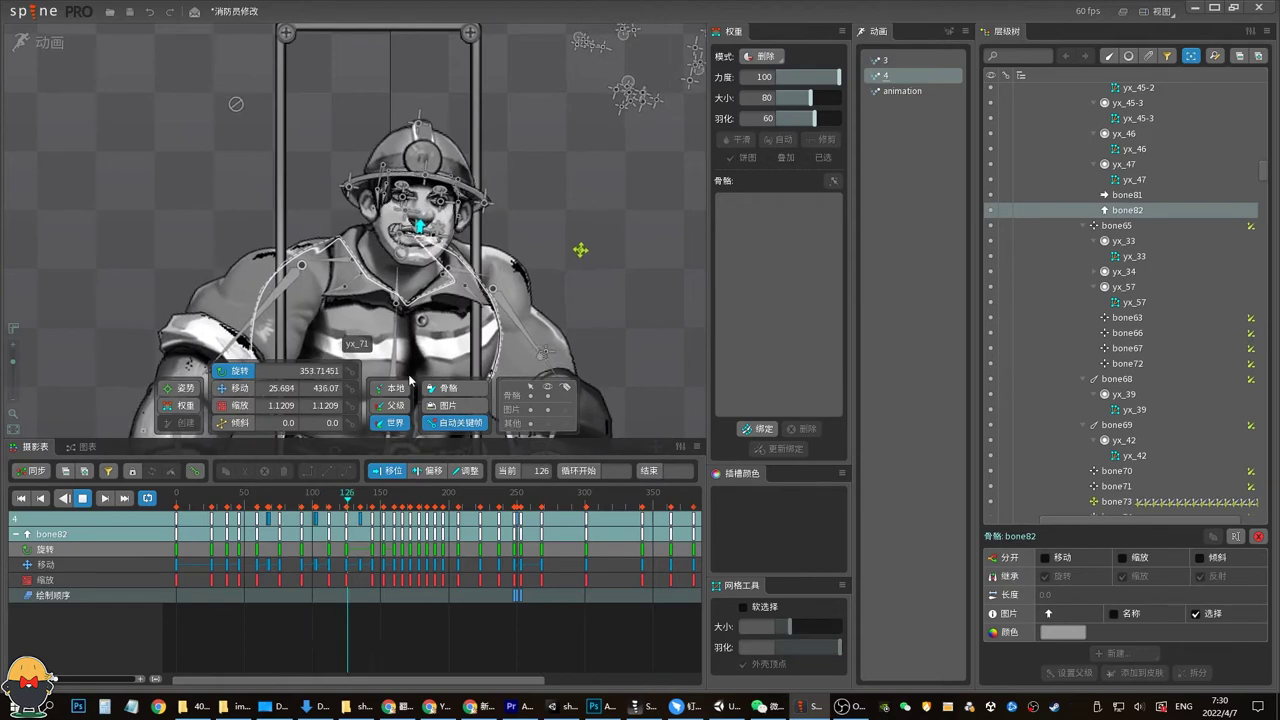
pyautogui.press('space')
pyautogui.moveTo(312, 502)
pyautogui.mouseDown()
pyautogui.moveTo(337, 503)
pyautogui.moveTo(300, 503)
pyautogui.mouseUp()
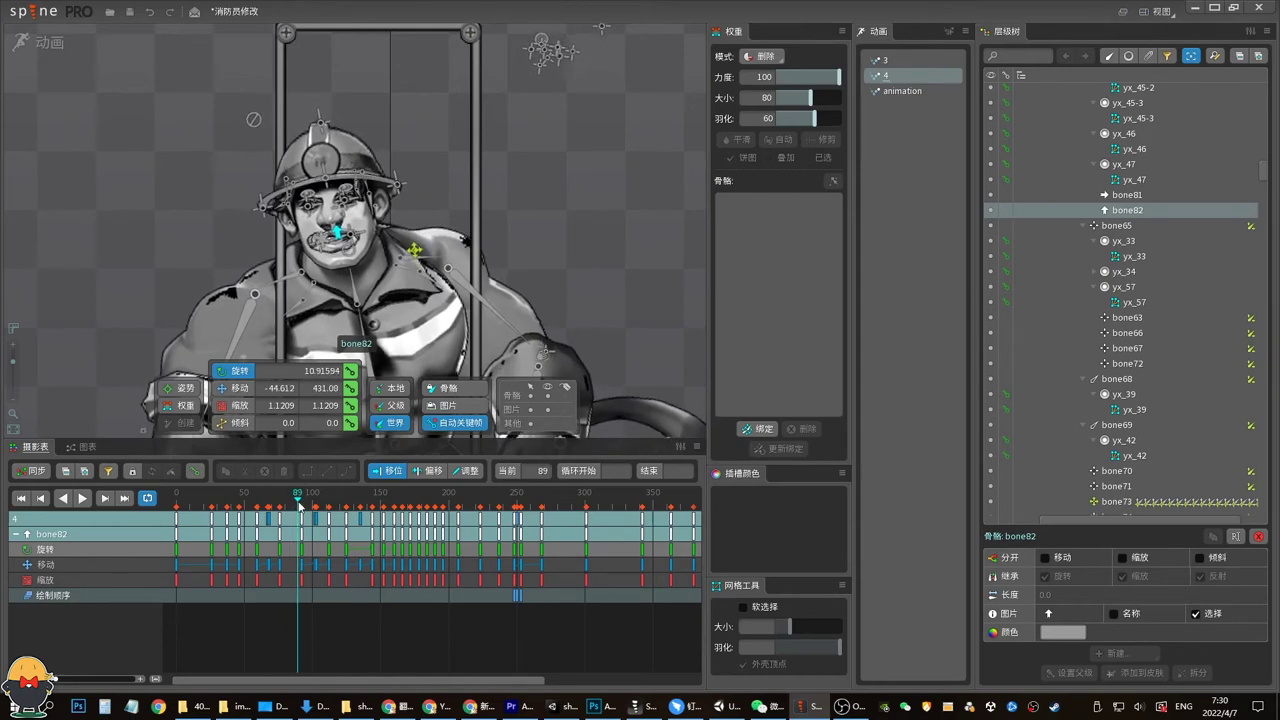
pyautogui.moveTo(300, 503); pyautogui.dragTo(312, 504)
pyautogui.press('space')
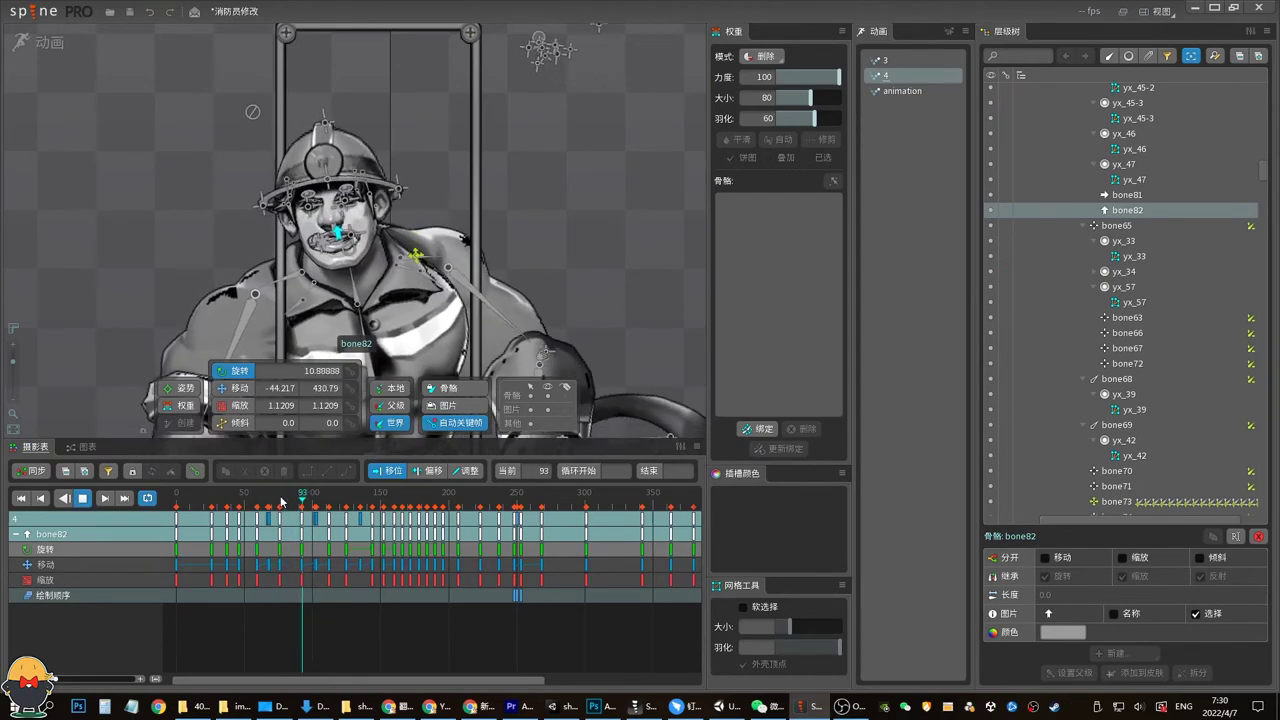
pyautogui.moveTo(287, 505); pyautogui.dragTo(268, 503)
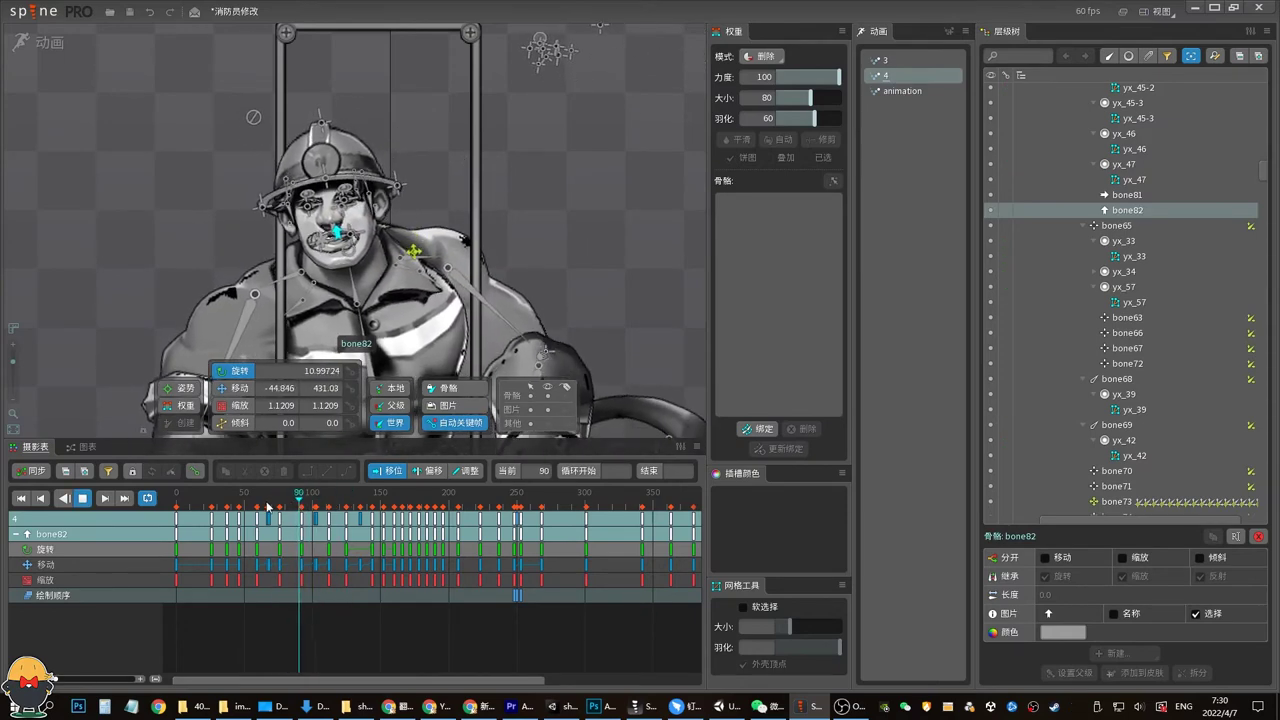
pyautogui.click(257, 500)
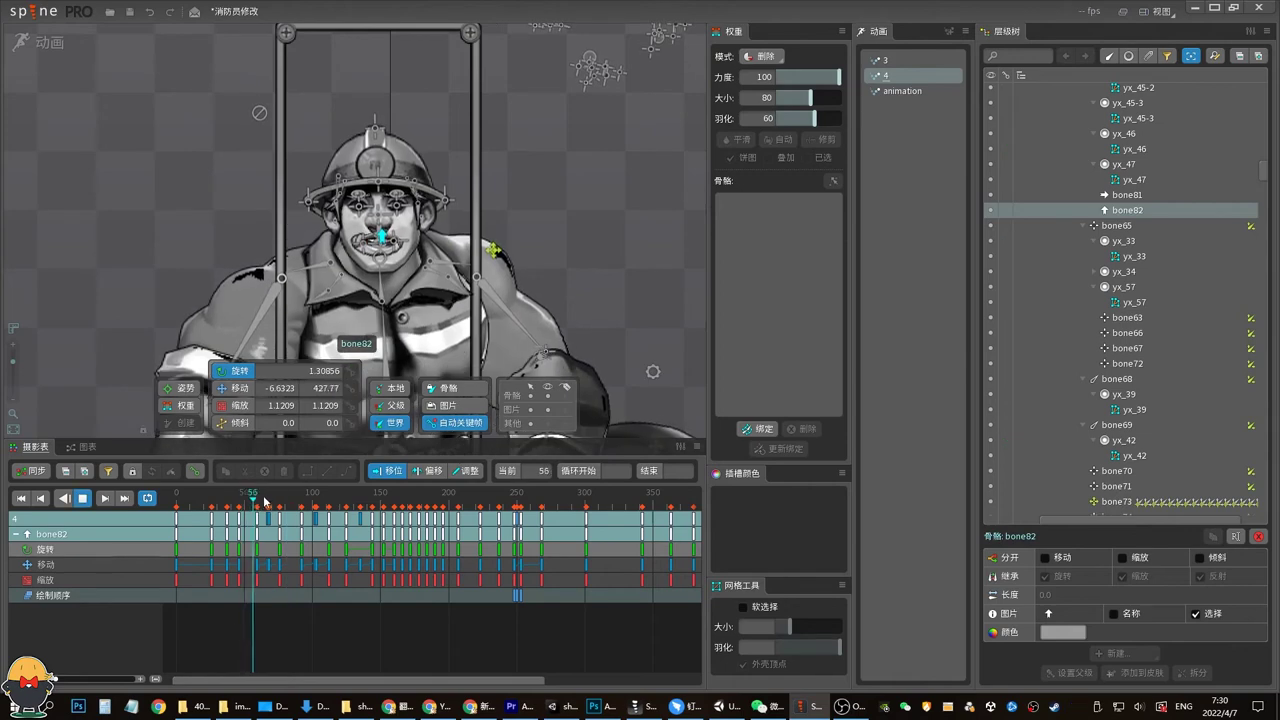
pyautogui.click(282, 498)
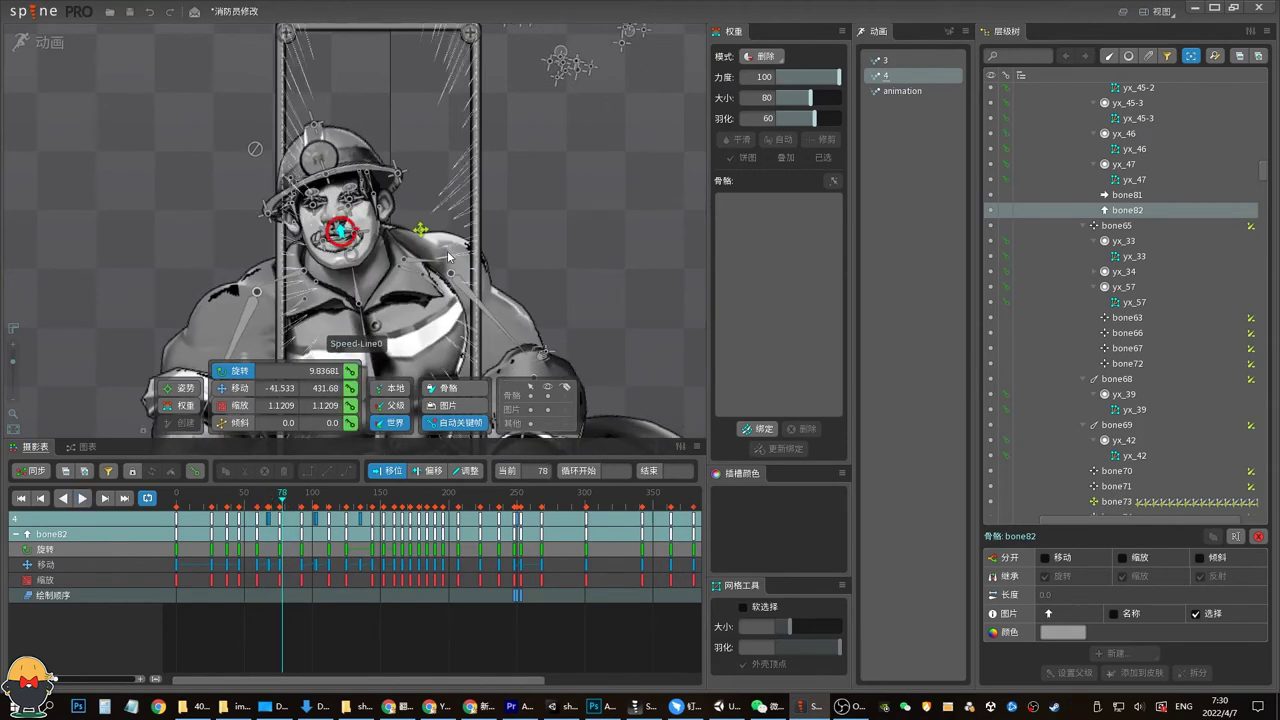
pyautogui.press('space')
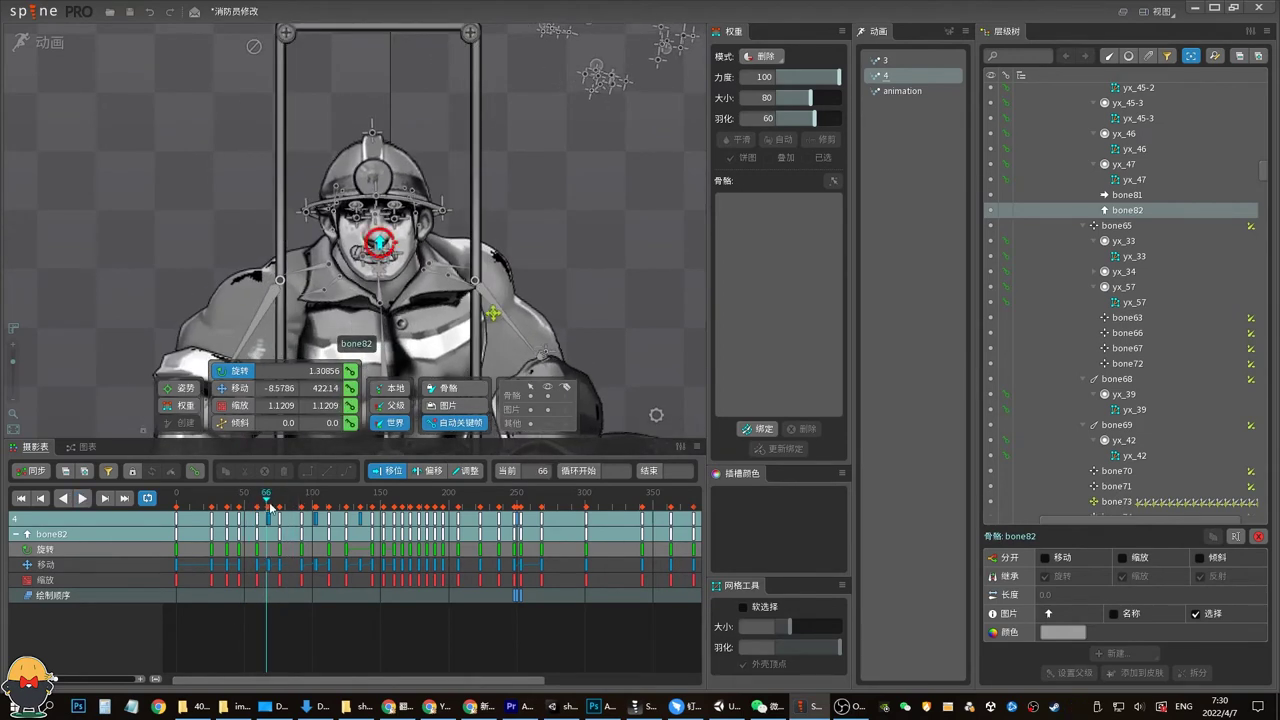
pyautogui.click(257, 500)
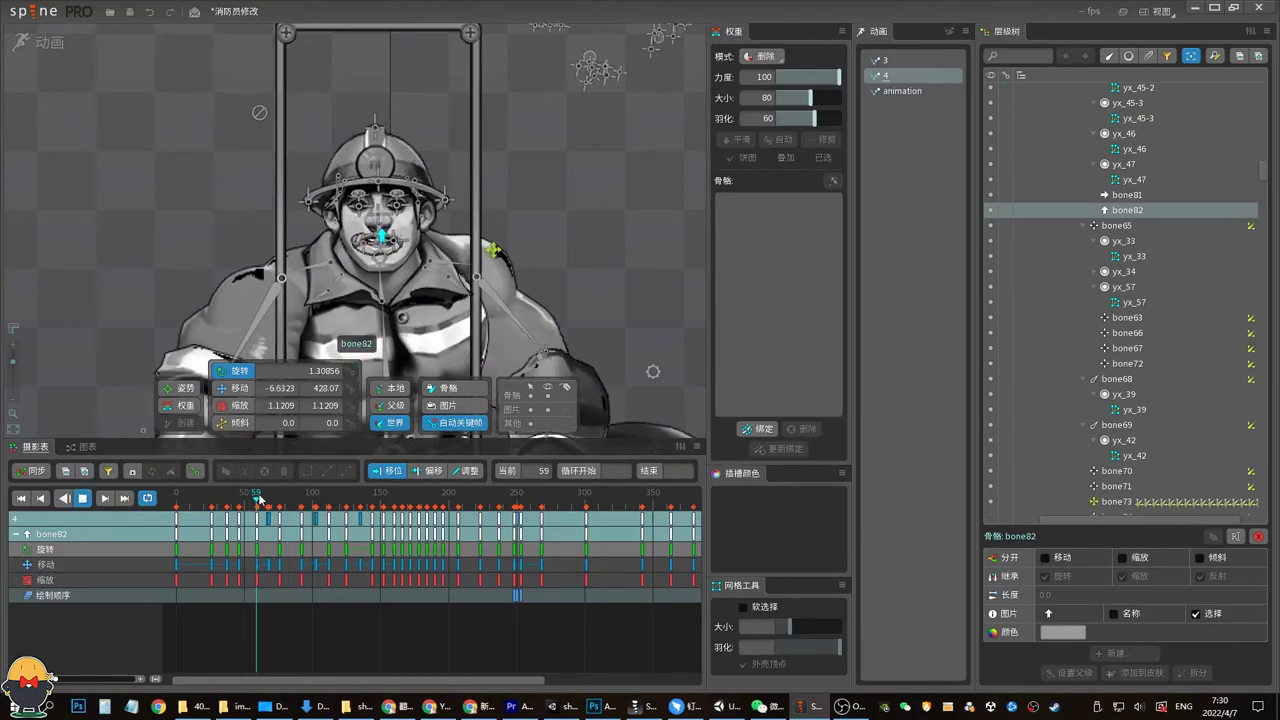
pyautogui.click(263, 500)
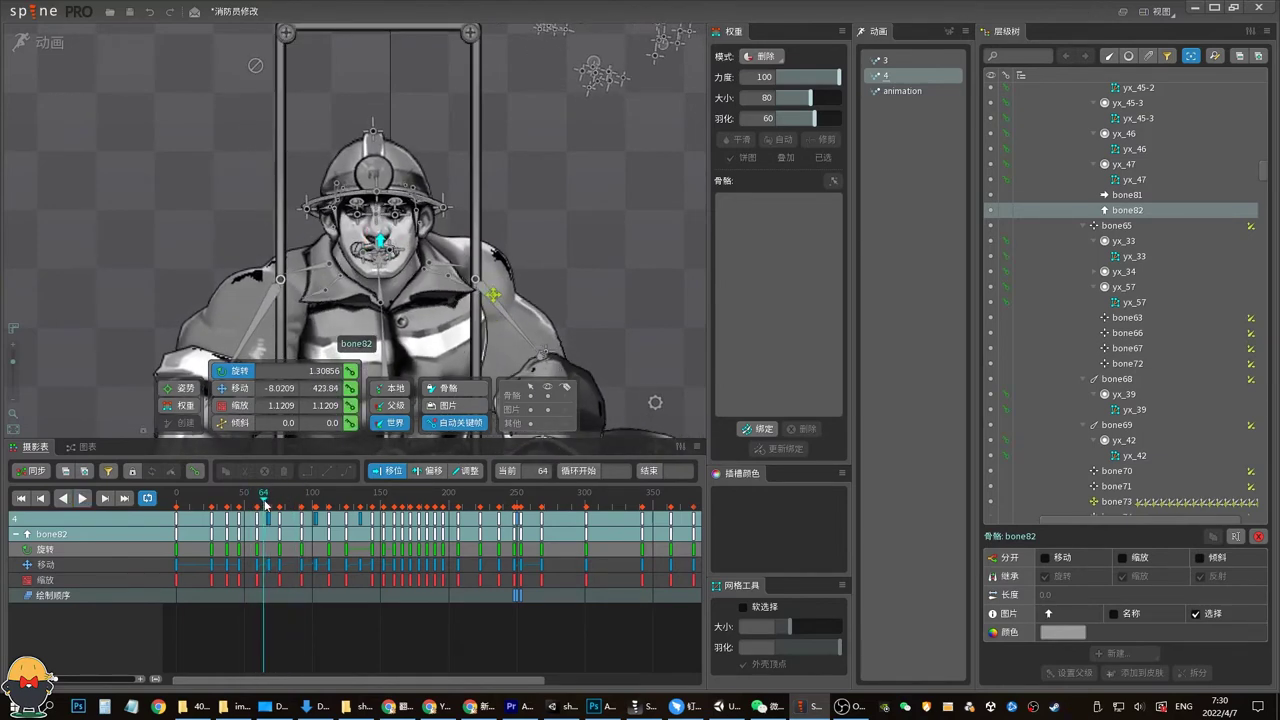
pyautogui.click(267, 500)
pyautogui.press('space')
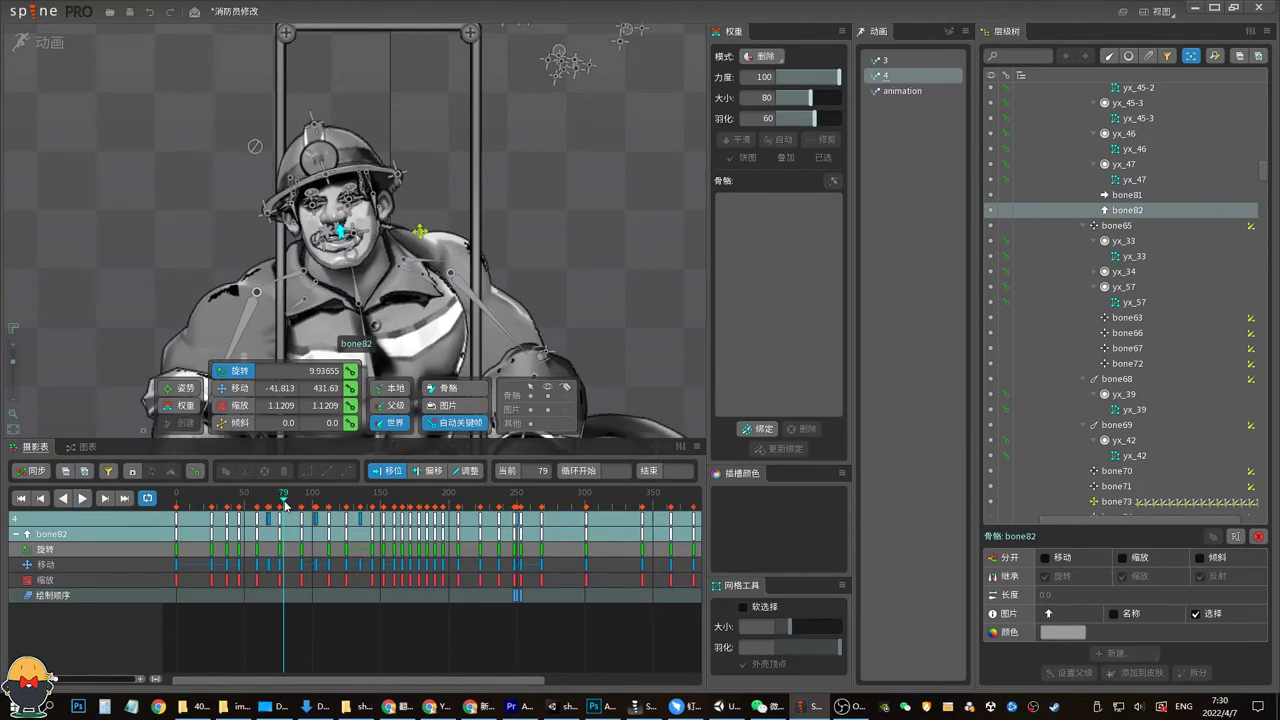
pyautogui.press('space')
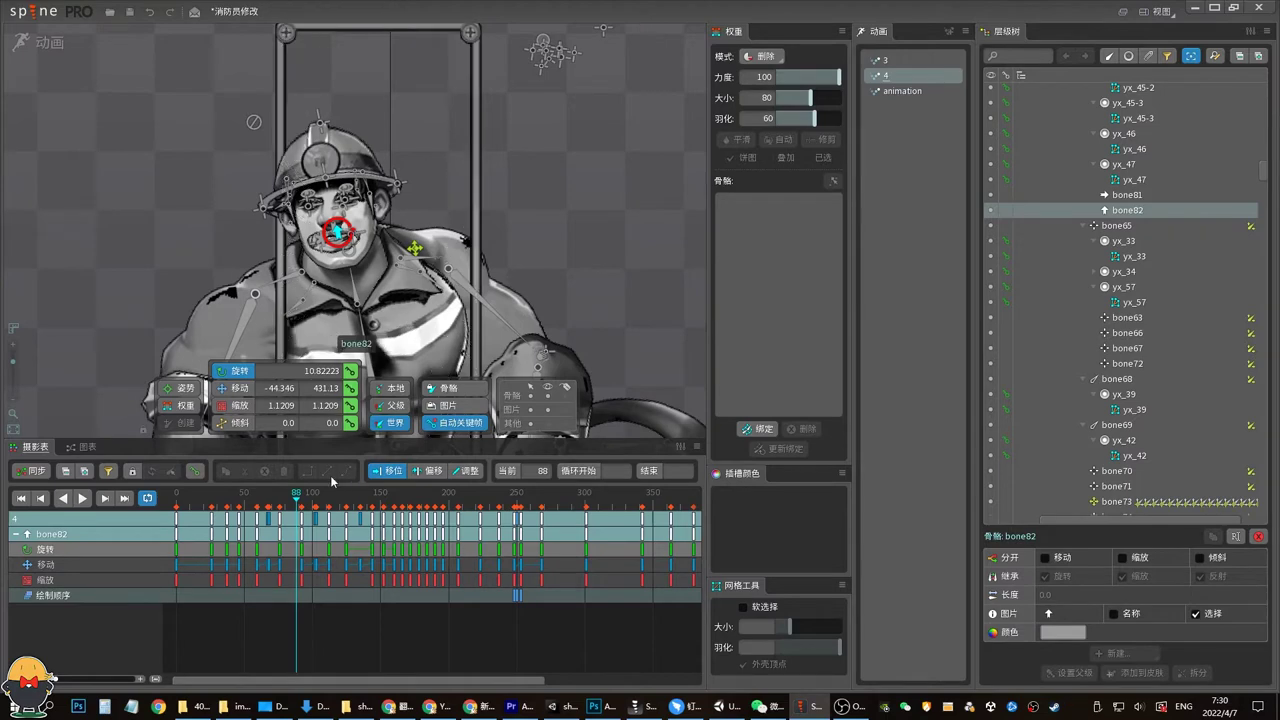
pyautogui.click(278, 500)
pyautogui.press('space')
pyautogui.press('space')
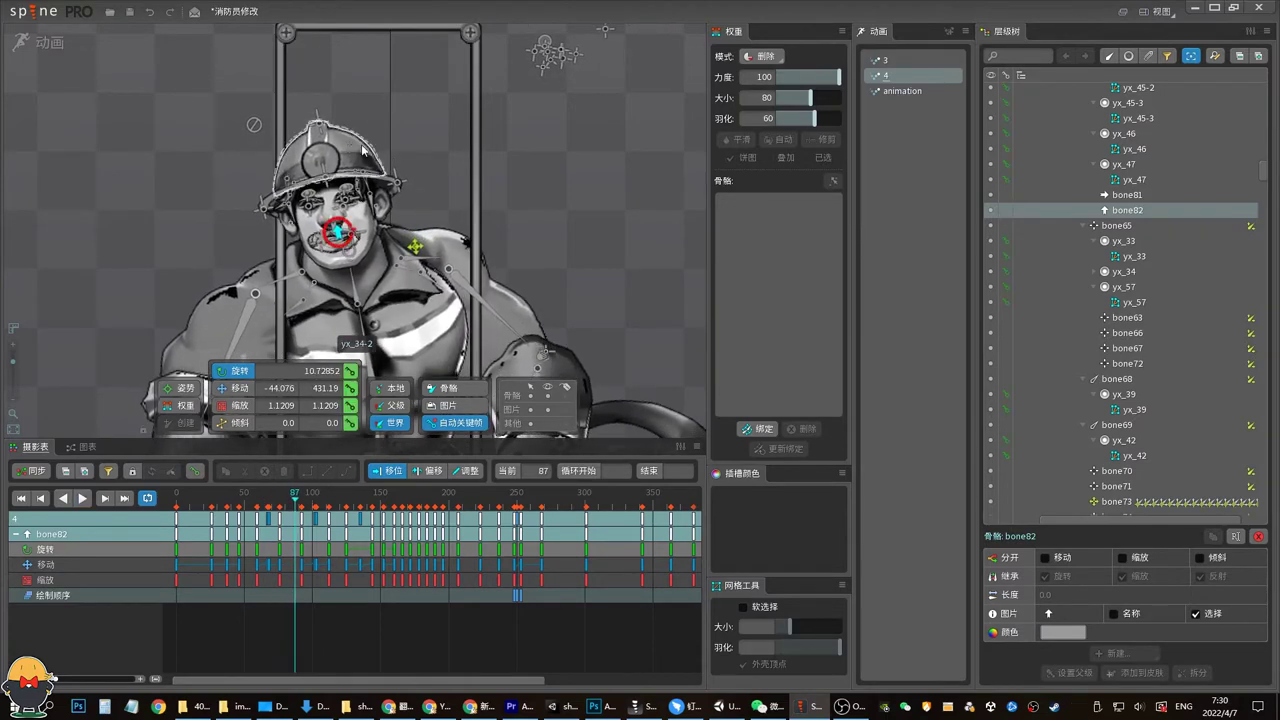
pyautogui.click(327, 180)
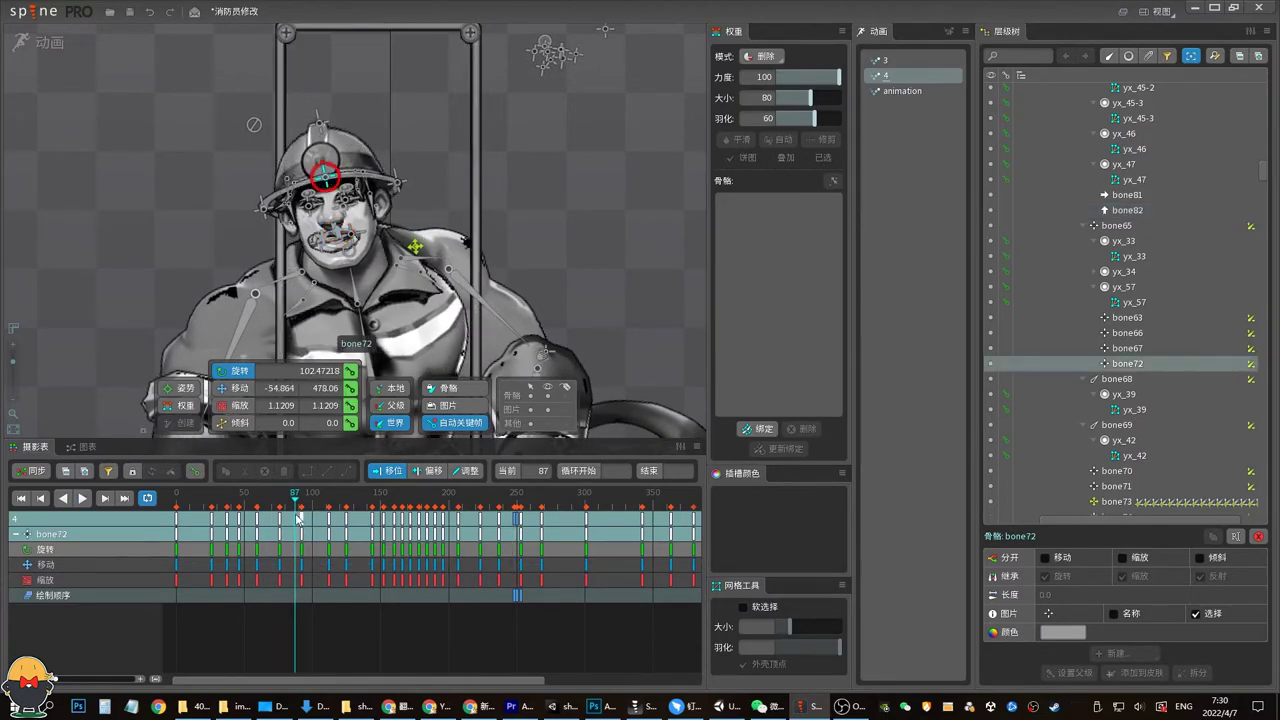
# Around frame 76, rotate shoulder bone73 down to about 4.8 degrees
pyautogui.moveTo(297, 517)
pyautogui.mouseDown()
pyautogui.moveTo(283, 517)
pyautogui.moveTo(292, 499)
pyautogui.mouseUp()
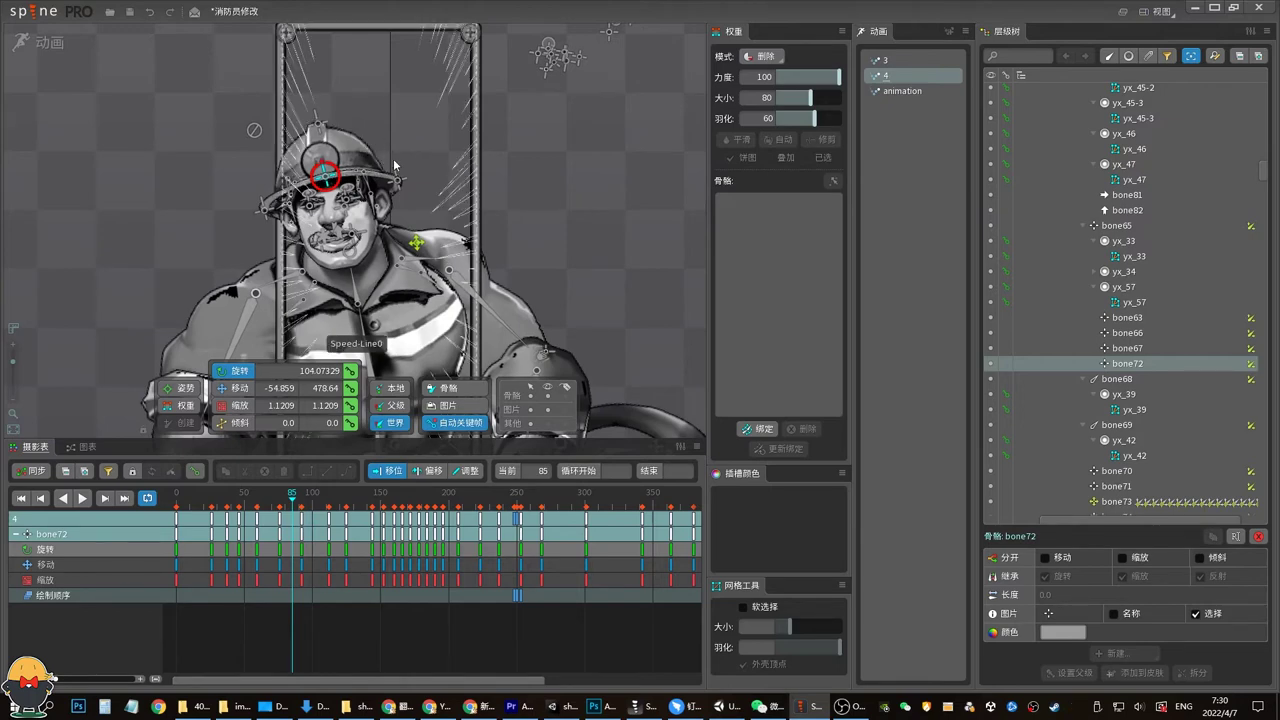
pyautogui.click(289, 500)
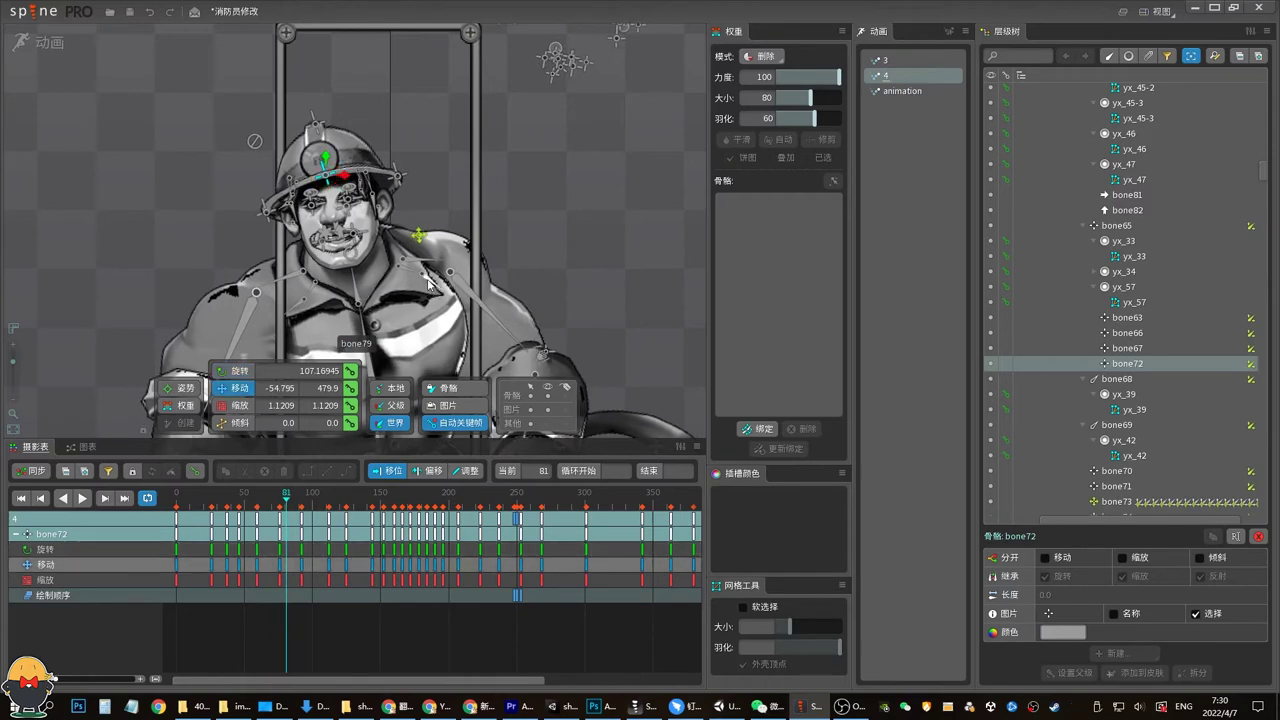
pyautogui.click(417, 240)
pyautogui.click(274, 500)
pyautogui.moveTo(274, 503); pyautogui.dragTo(279, 500)
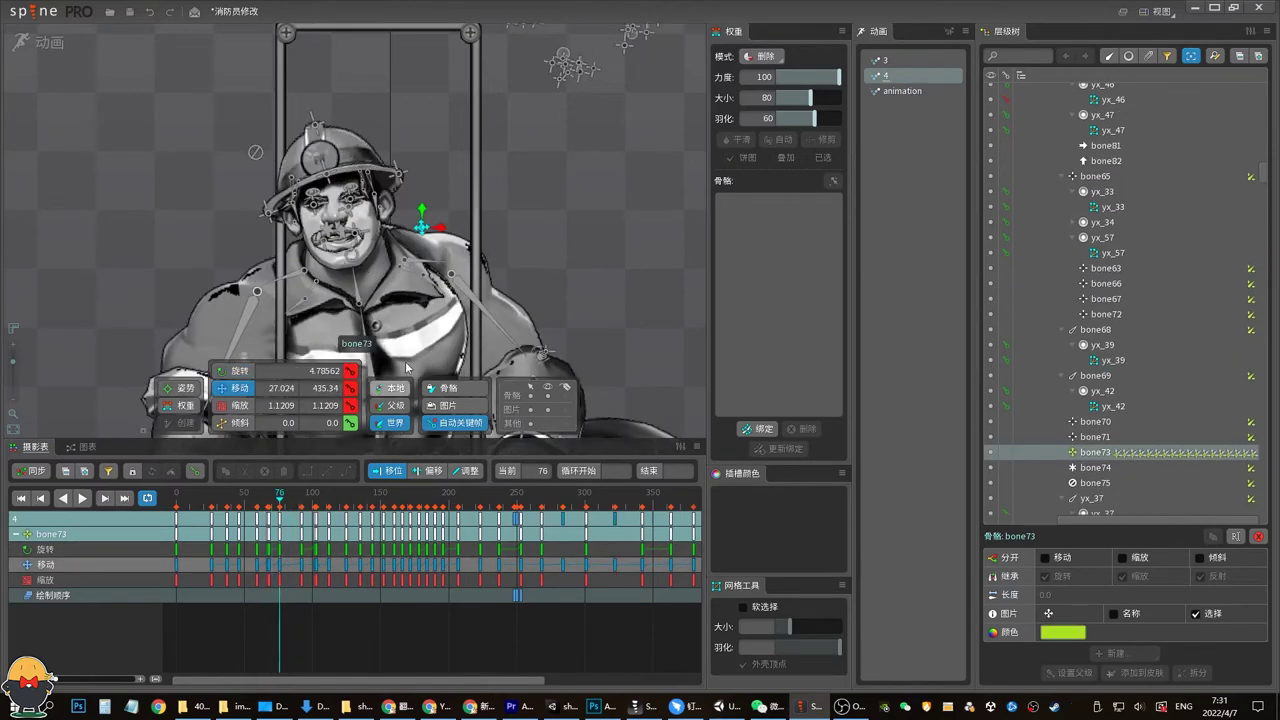
pyautogui.press('c')
pyautogui.moveTo(546, 222); pyautogui.dragTo(539, 219)
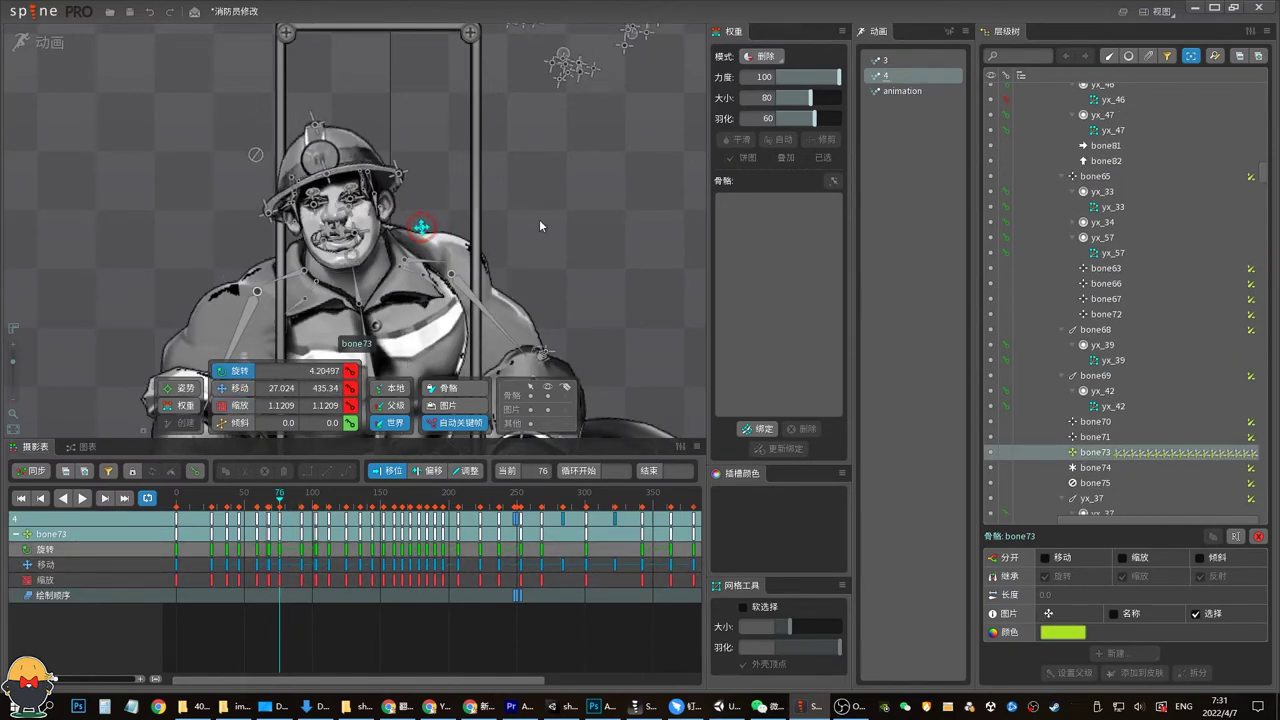
# Zoom the timeline to span frames 50–180 and scrub to frame 84
pyautogui.moveTo(74, 679); pyautogui.dragTo(78, 679)
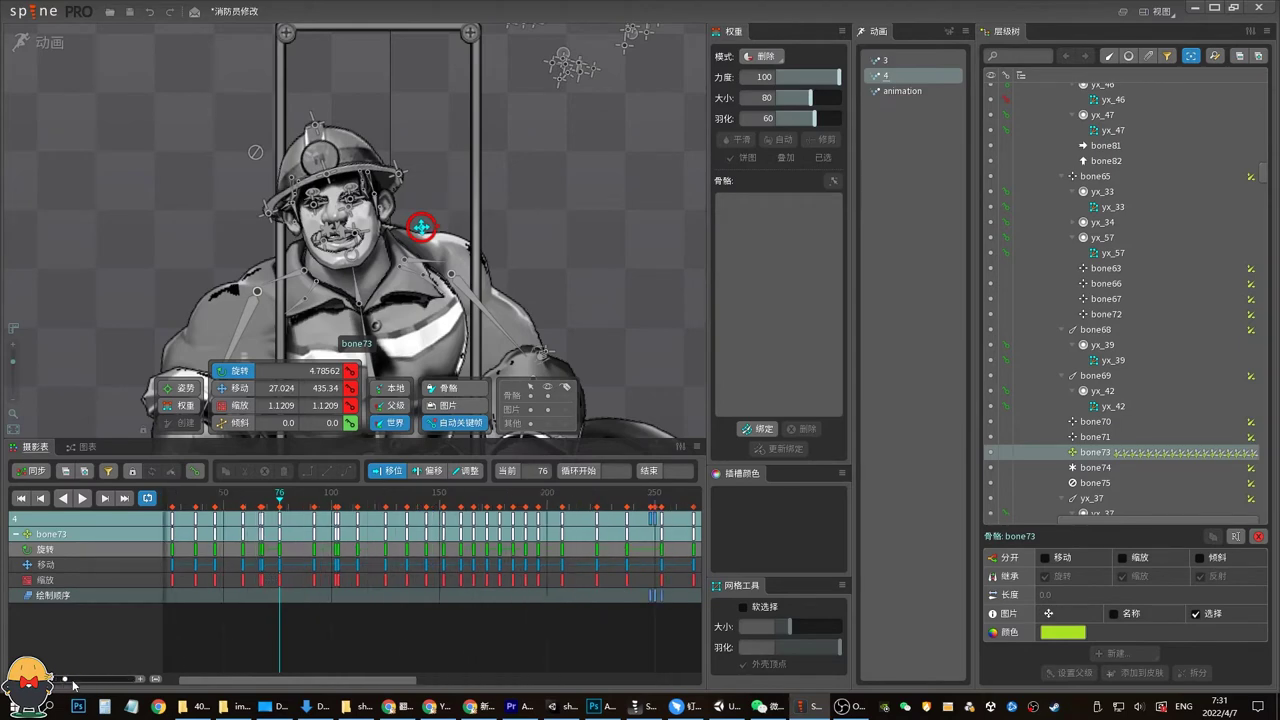
pyautogui.click(268, 500)
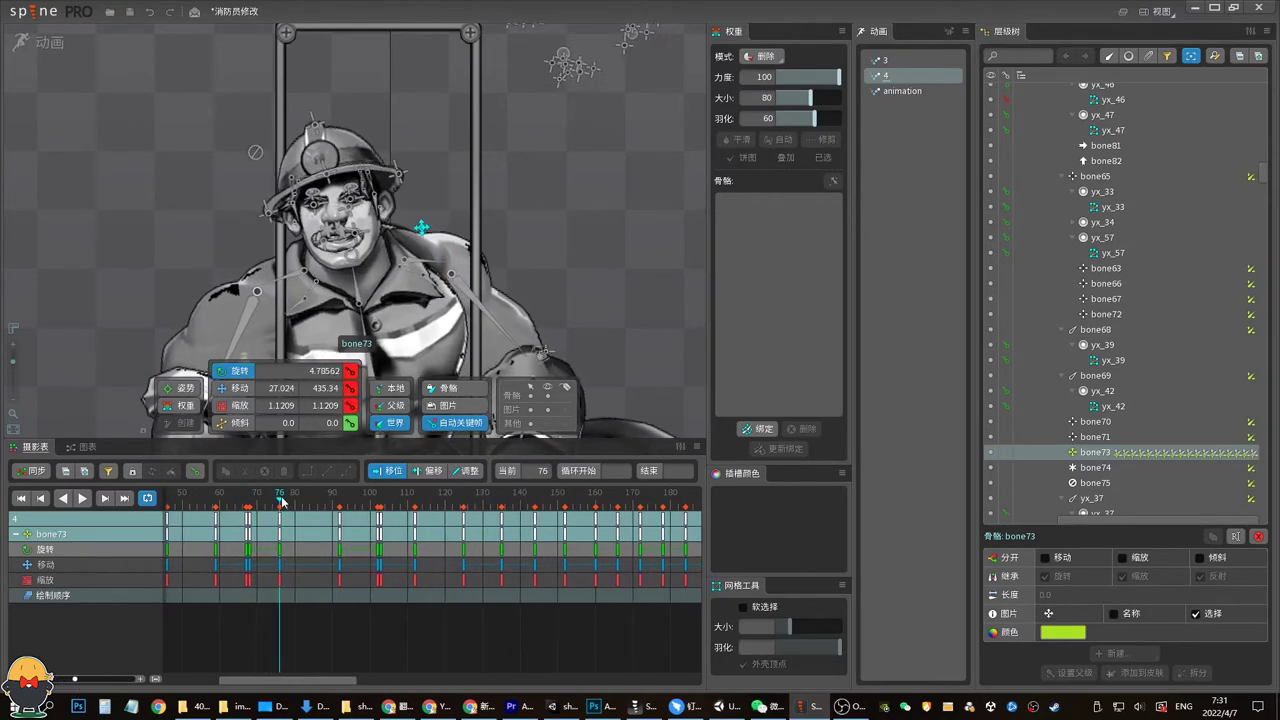
pyautogui.moveTo(268, 500); pyautogui.dragTo(301, 497)
pyautogui.scroll(-3, 482, 275)
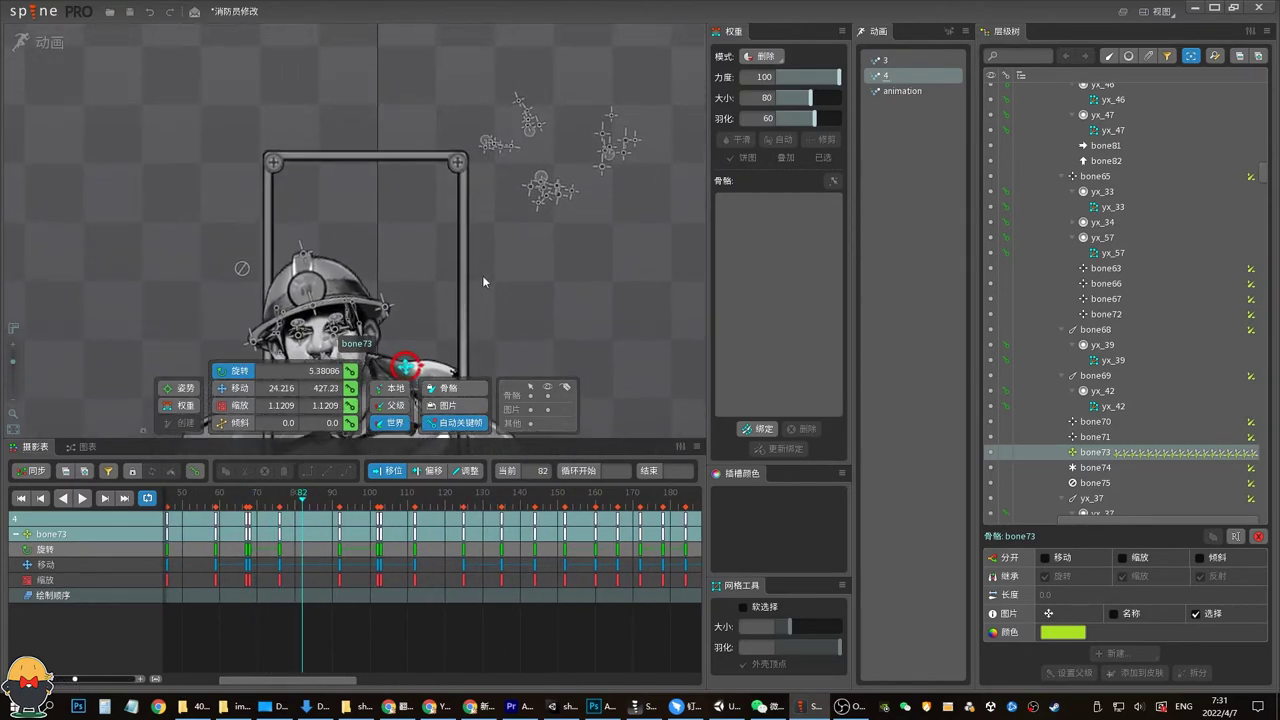
pyautogui.scroll(5, 482, 275)
pyautogui.click(287, 500)
pyautogui.moveTo(287, 505); pyautogui.dragTo(309, 500)
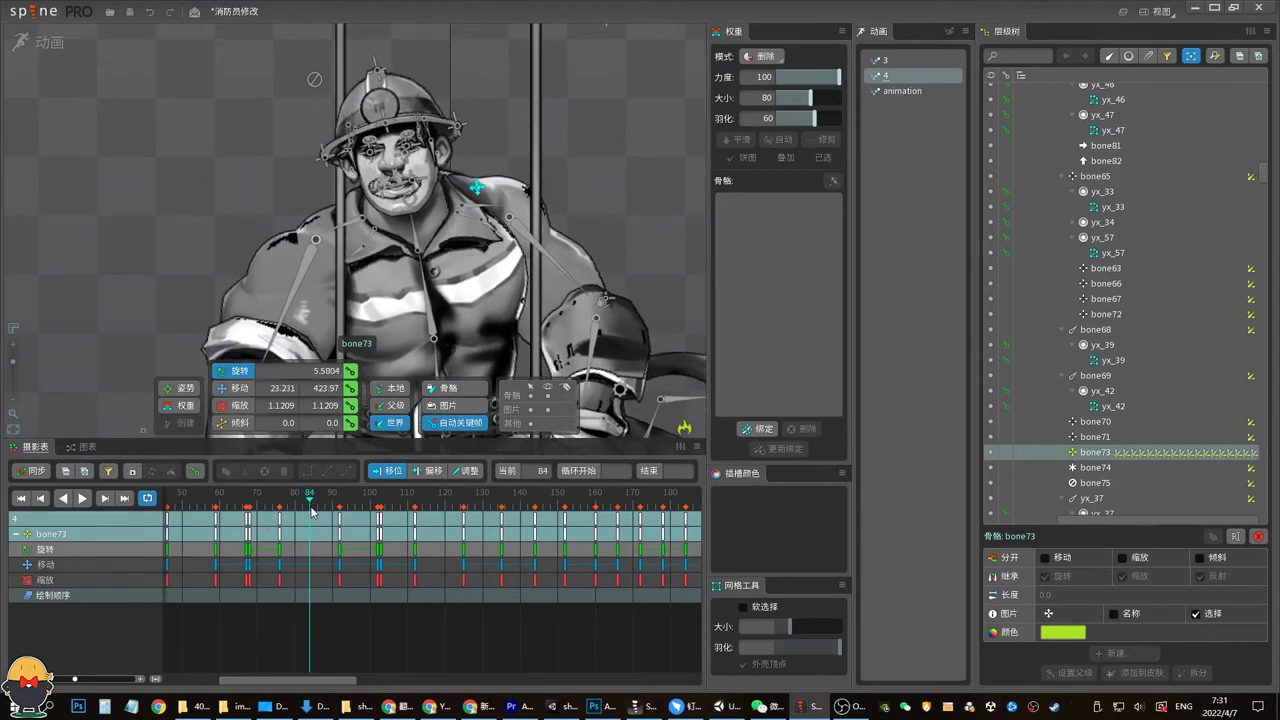
# Test-rotate helmet bone65 at frame 77, undo it, and return to Setup mode
pyautogui.click(385, 123)
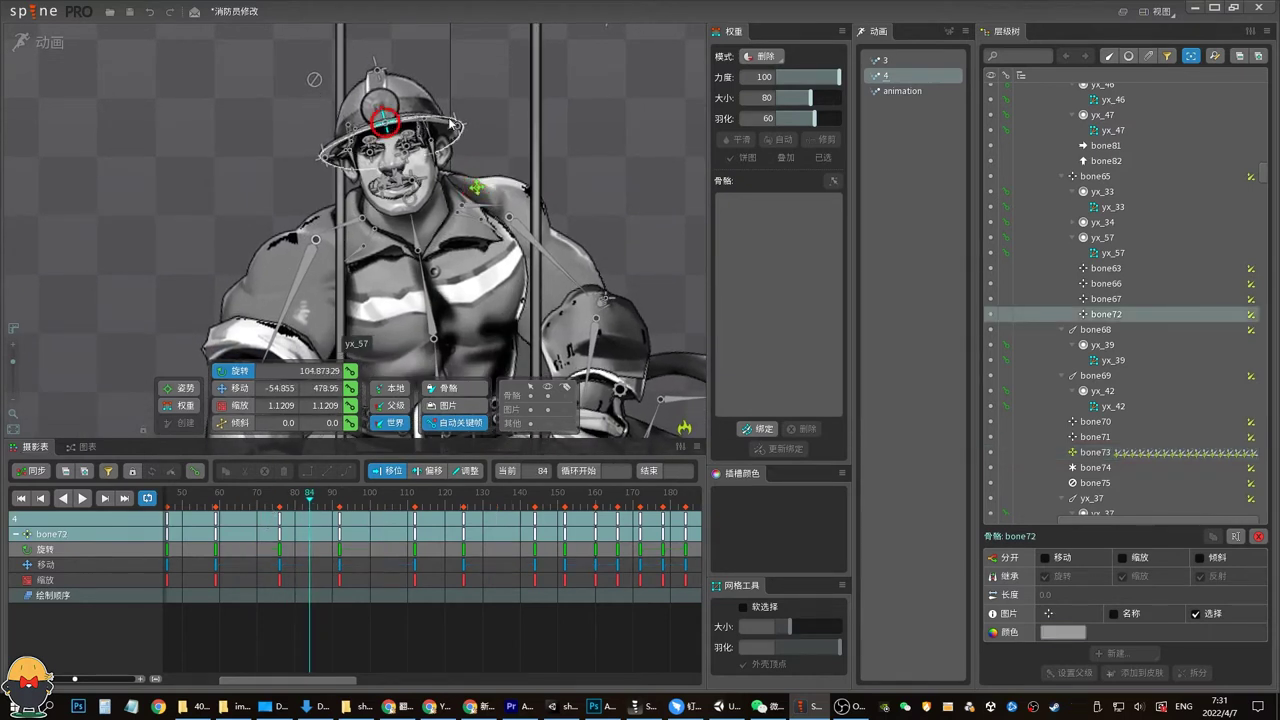
pyautogui.click(455, 126)
pyautogui.click(325, 158)
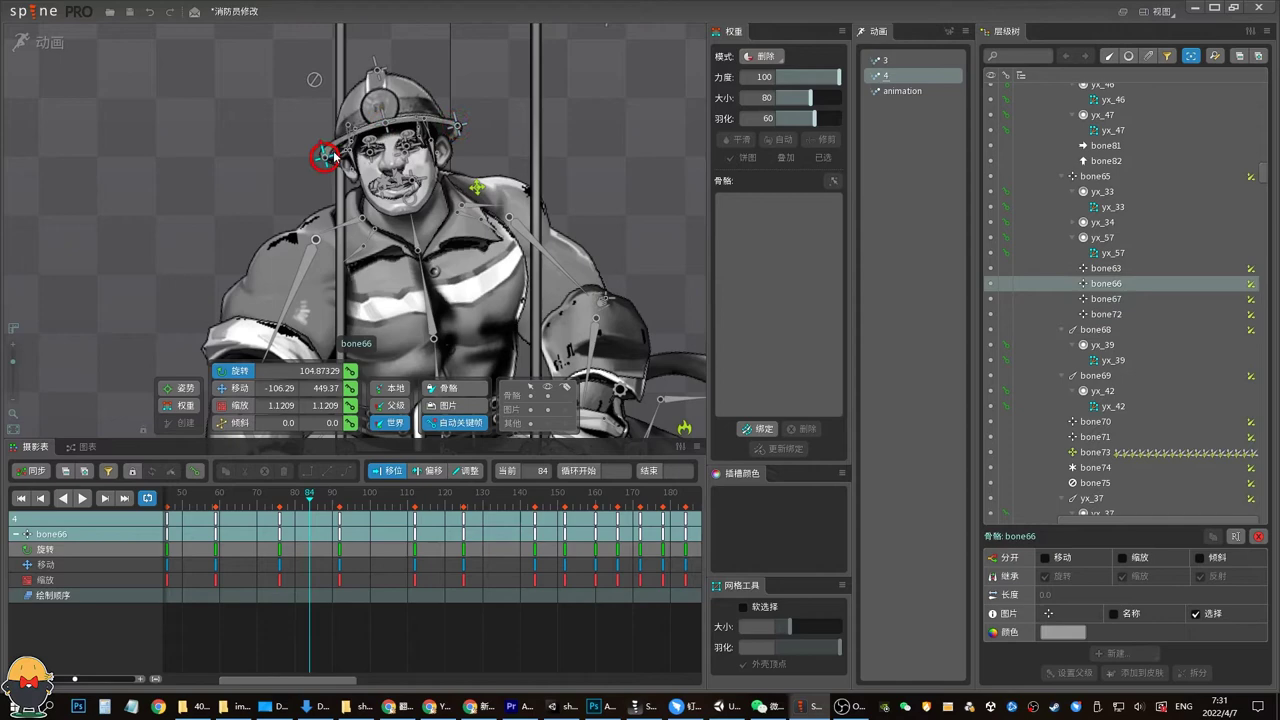
pyautogui.click(376, 68)
pyautogui.click(283, 495)
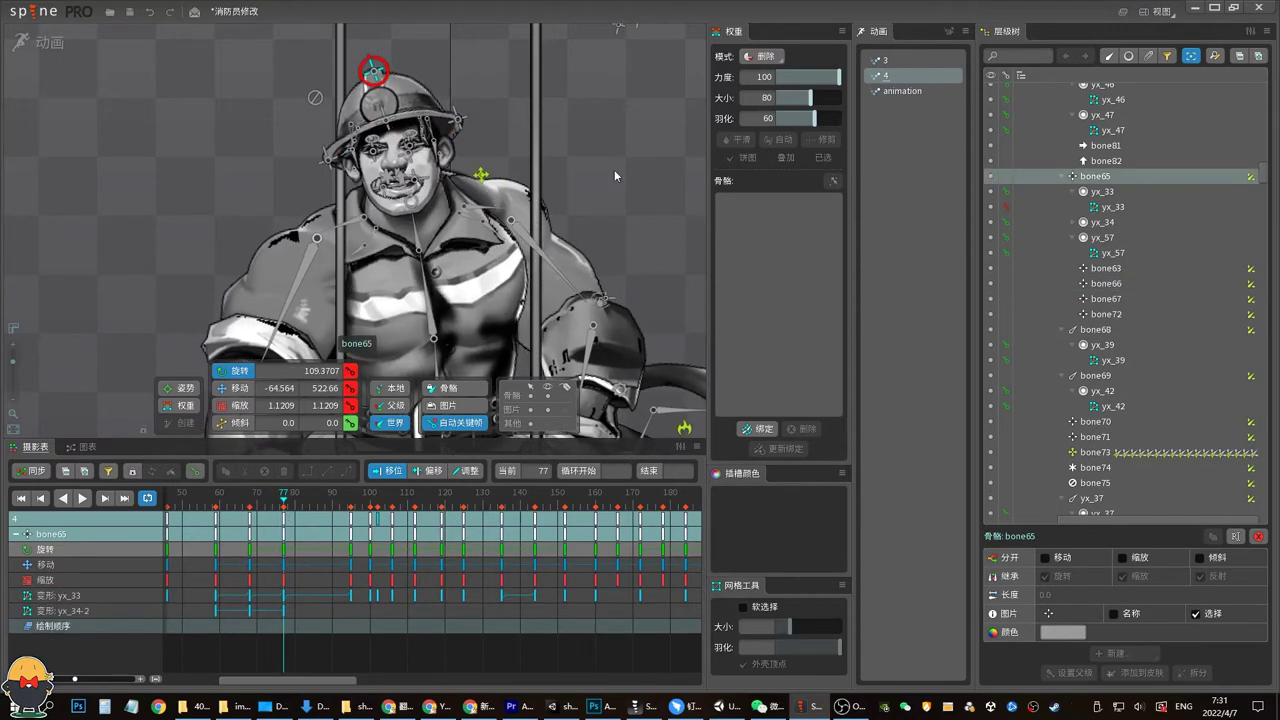
pyautogui.moveTo(614, 169); pyautogui.dragTo(612, 135)
pyautogui.hotkey('ctrl', 'z')
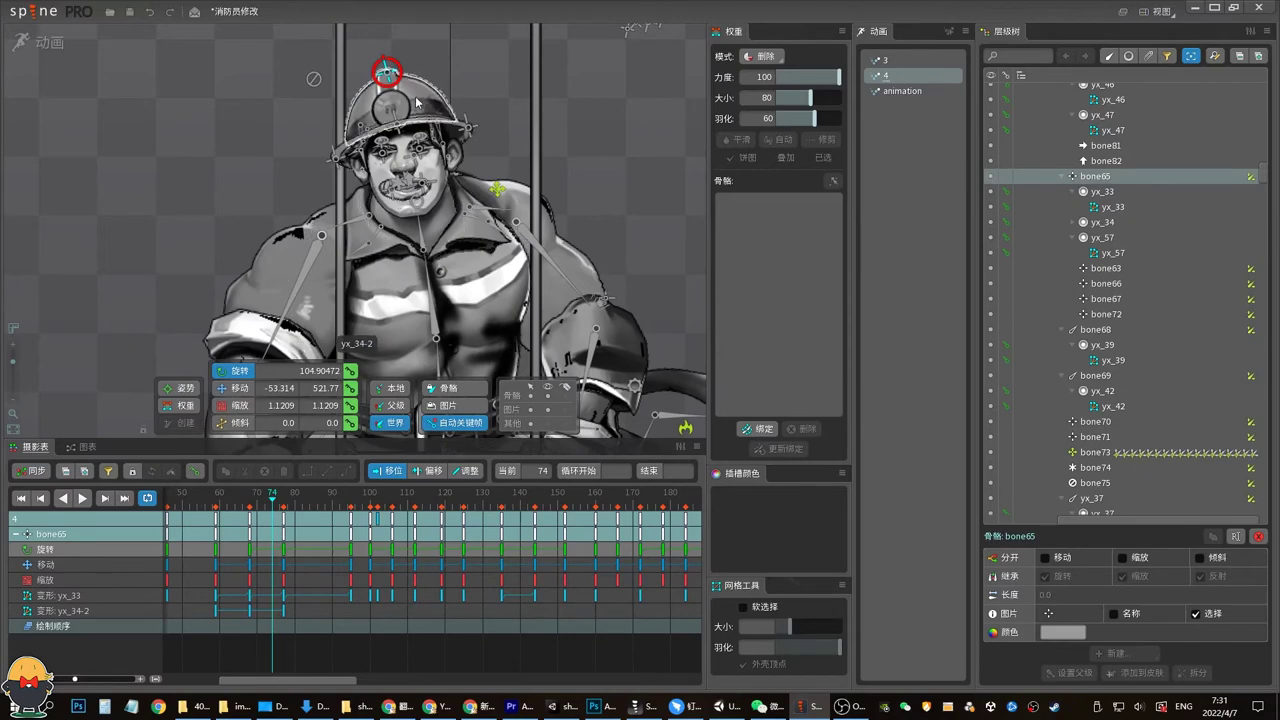
pyautogui.click(42, 42)
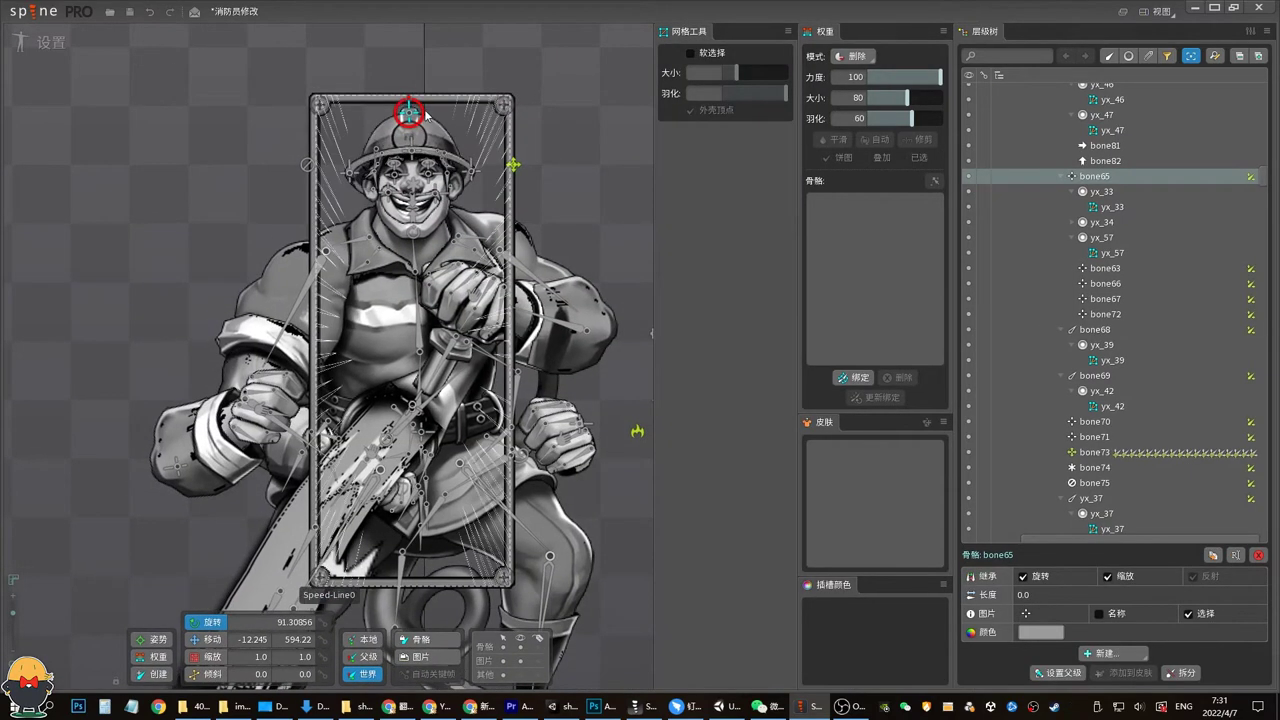
# Frame the face and test-tilt the head with chin bone bone51, then undo
pyautogui.scroll(2, 430, 200)
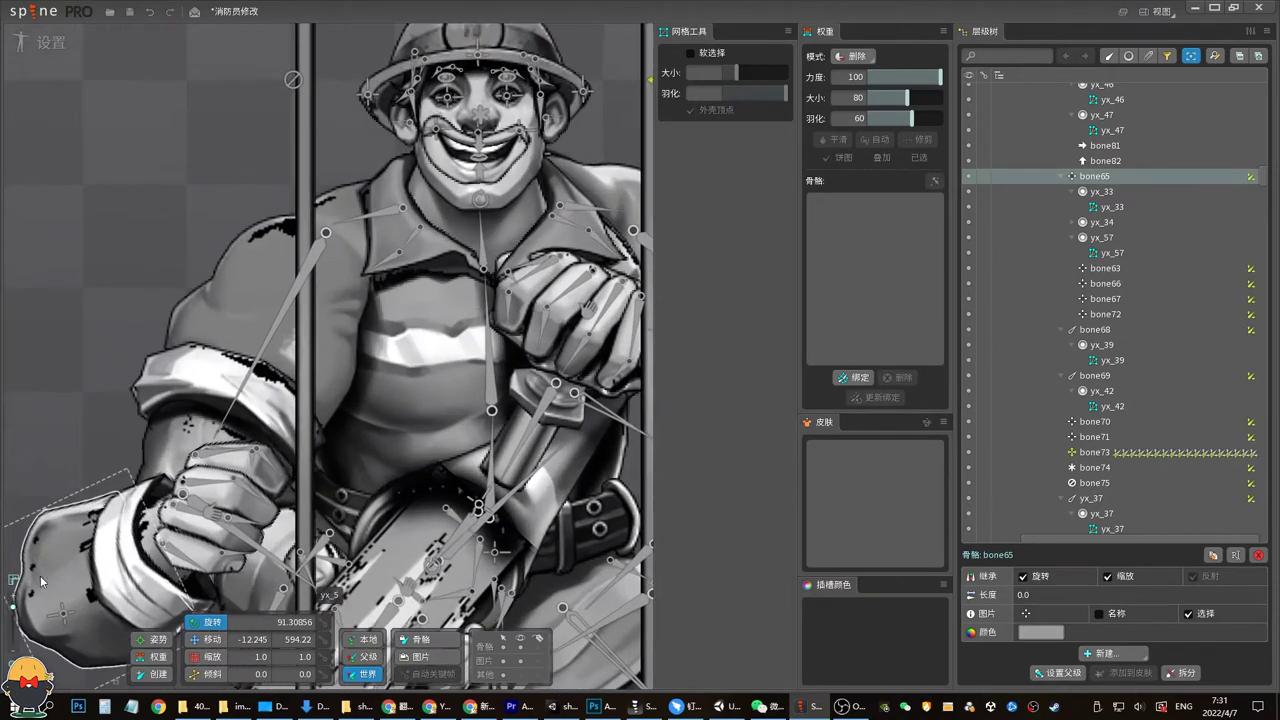
pyautogui.scroll(2, 436, 316)
pyautogui.moveTo(436, 316); pyautogui.dragTo(410, 482)
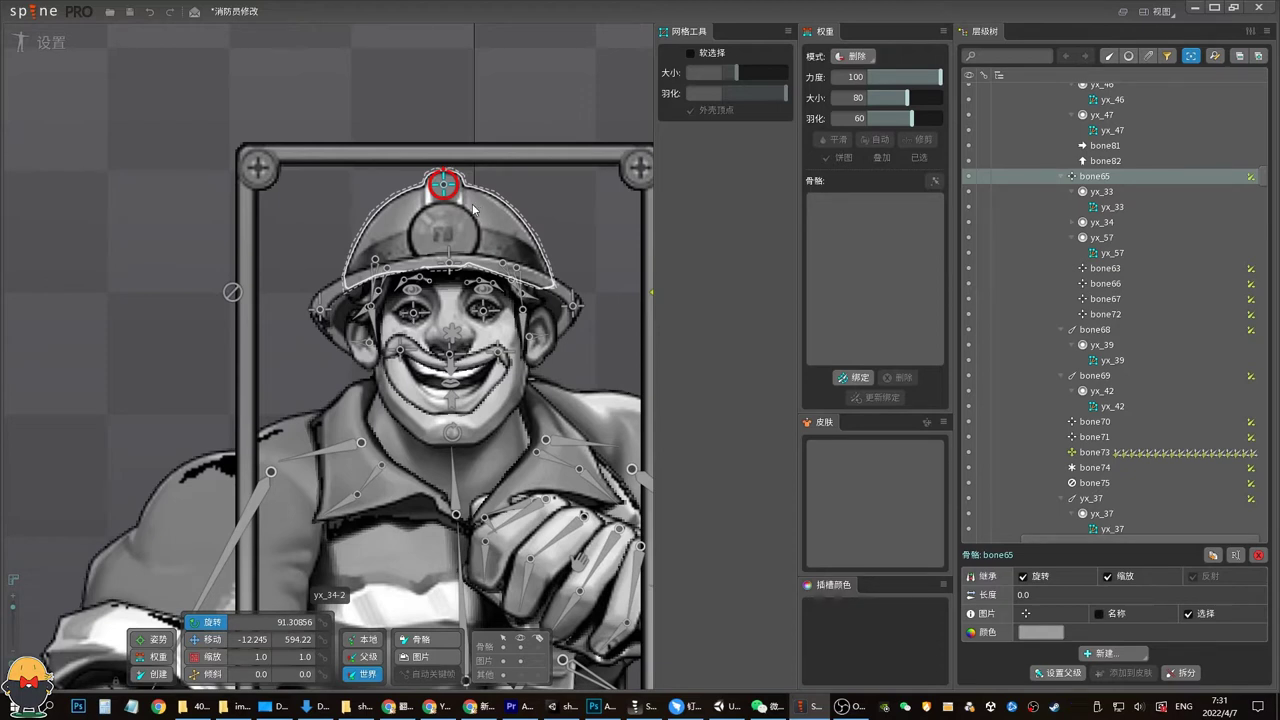
pyautogui.click(452, 434)
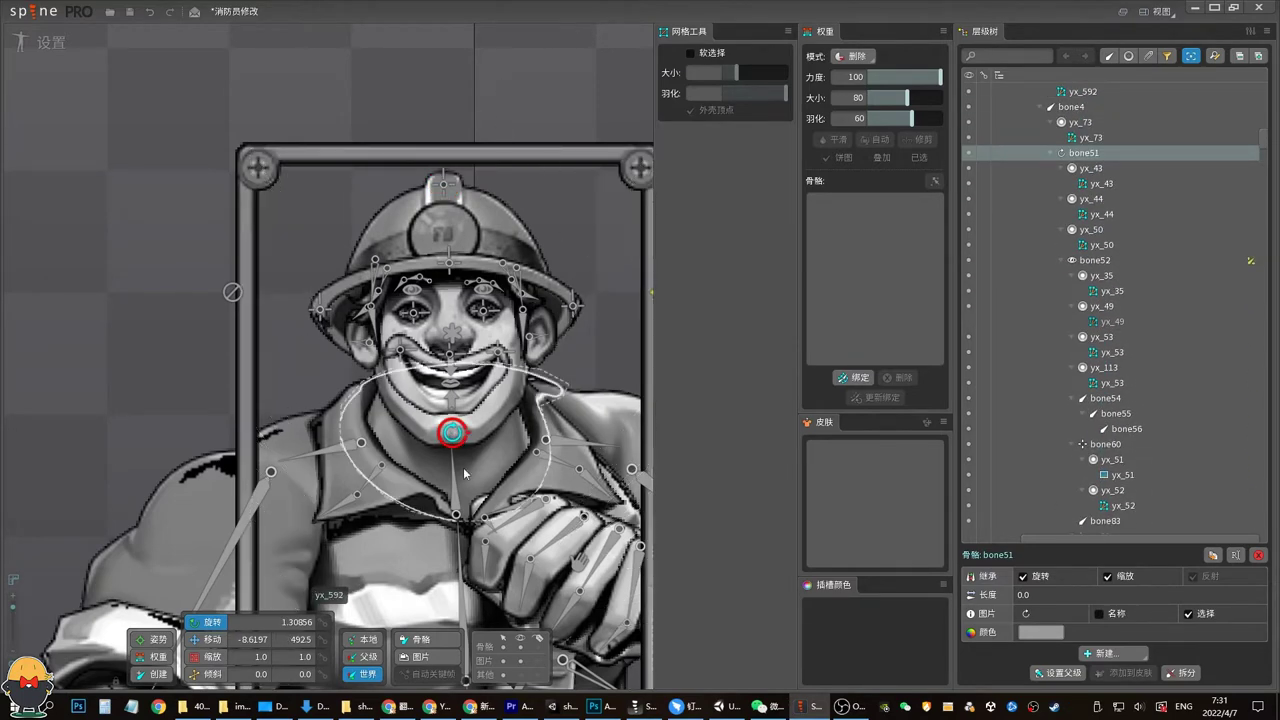
pyautogui.moveTo(484, 105)
pyautogui.mouseDown()
pyautogui.moveTo(496, 205)
pyautogui.moveTo(527, 135)
pyautogui.moveTo(547, 148)
pyautogui.mouseUp()
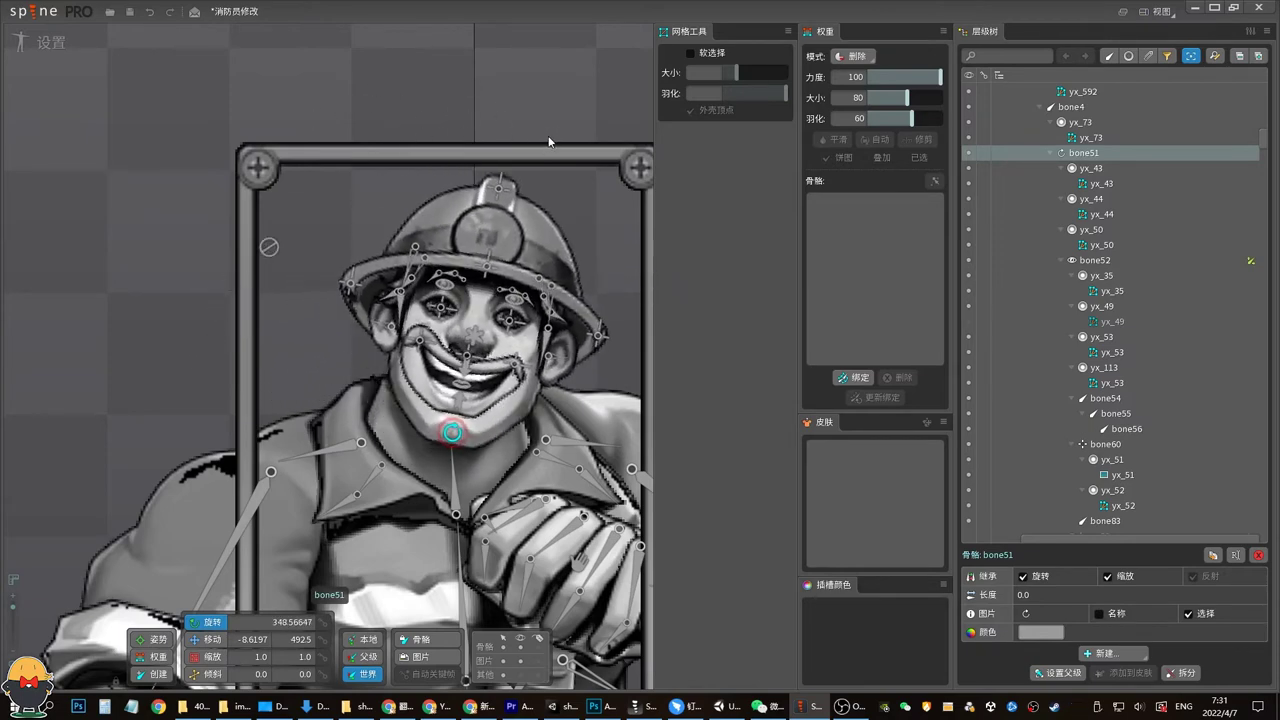
pyautogui.hotkey('ctrl', 'z')
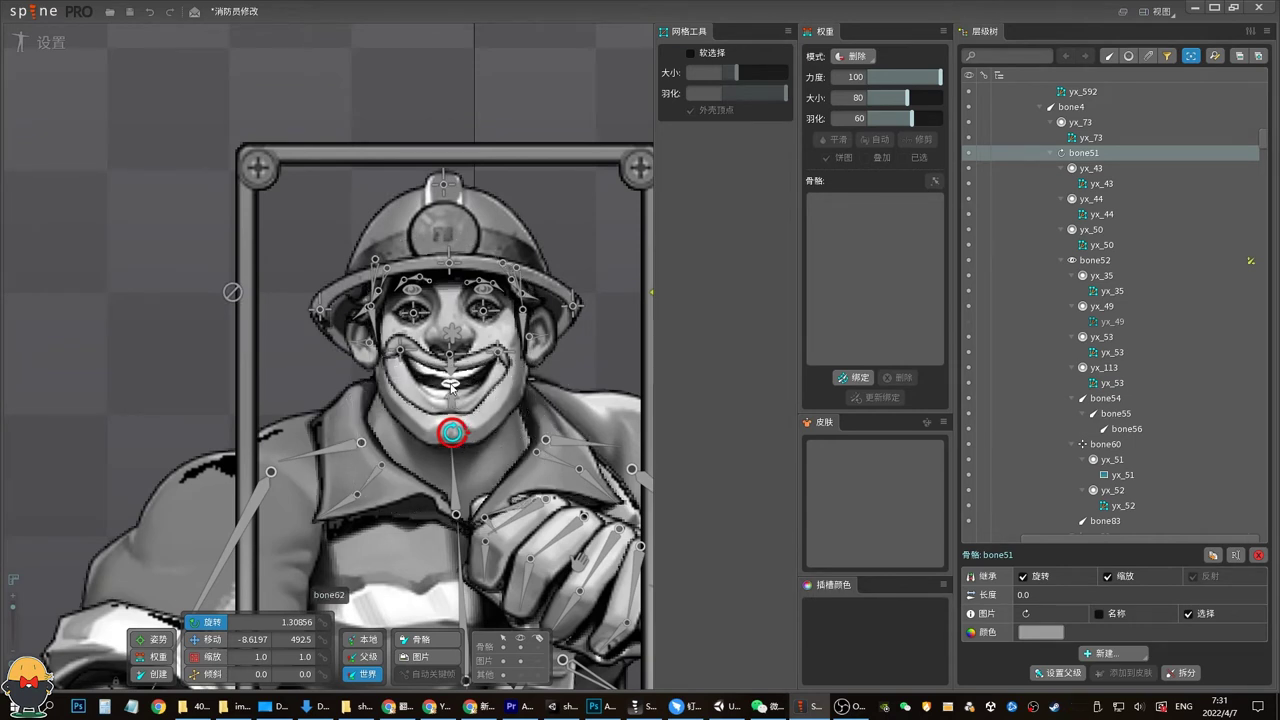
# Nudge mouth bone bone62 slightly down to Y 512.8
pyautogui.click(451, 385)
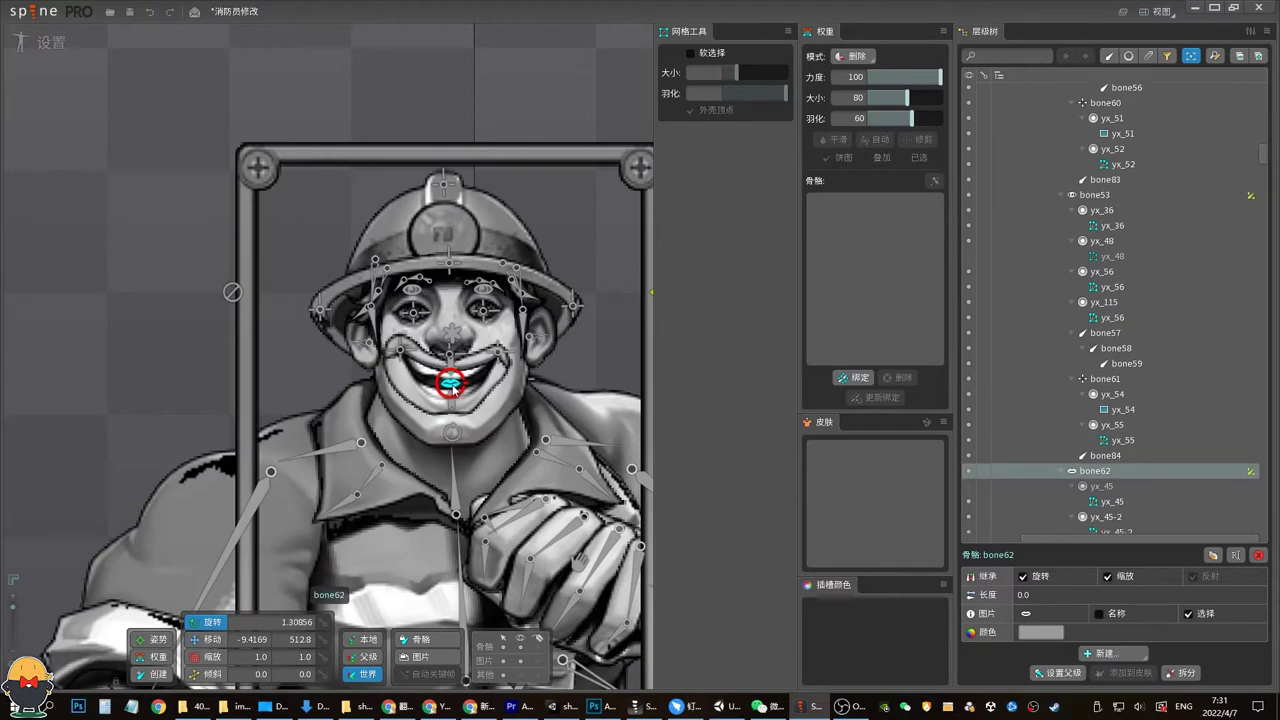
pyautogui.moveTo(451, 385); pyautogui.dragTo(454, 390)
pyautogui.press('c')
pyautogui.scroll(2, 451, 387)
pyautogui.scroll(2, 451, 387)
pyautogui.moveTo(207, 551); pyautogui.dragTo(317, 246)
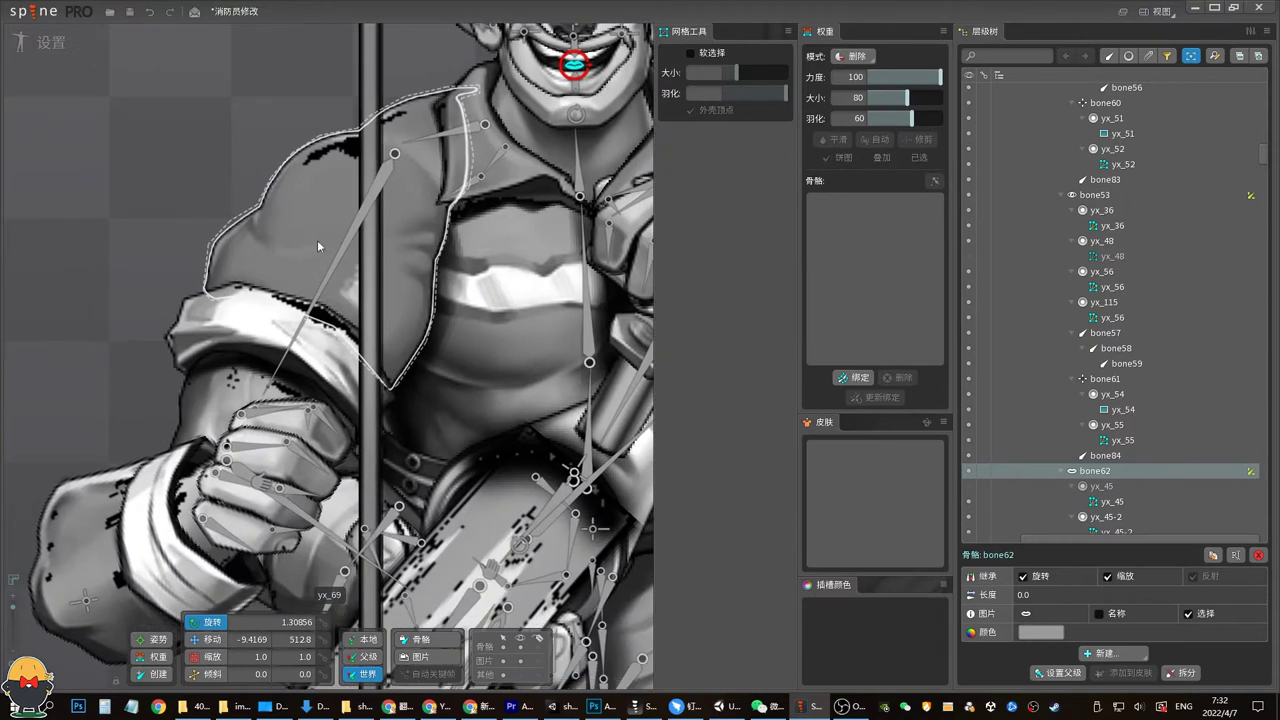
# Test the hand deformation of arm mesh yx_69 by rotating bone8, then undo
pyautogui.click(317, 246)
pyautogui.moveTo(312, 514); pyautogui.dragTo(337, 424)
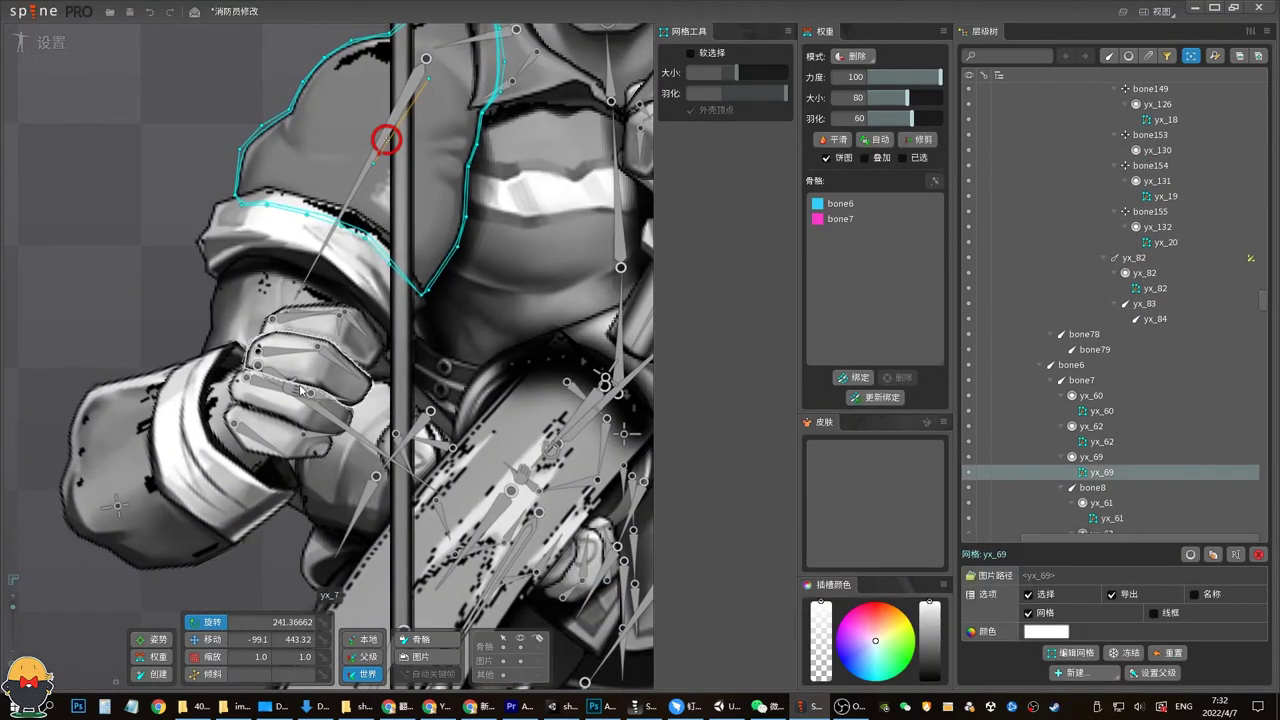
pyautogui.click(338, 424)
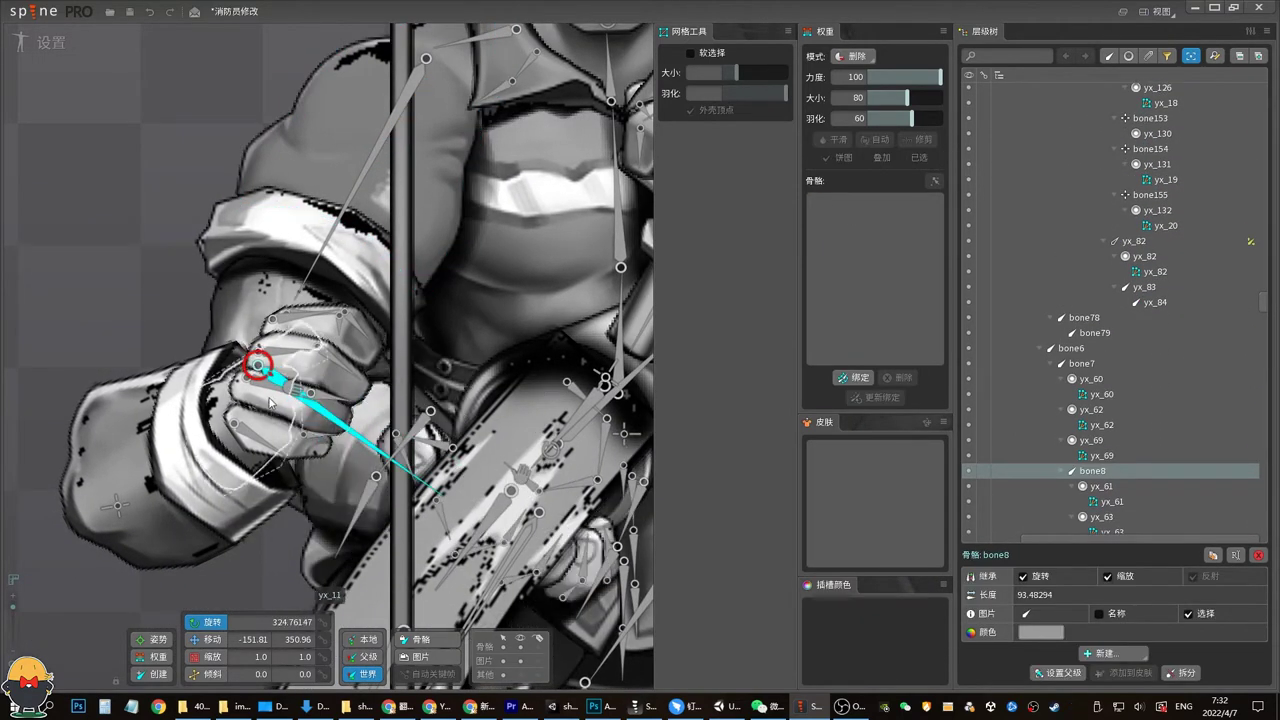
pyautogui.moveTo(269, 403); pyautogui.dragTo(365, 404)
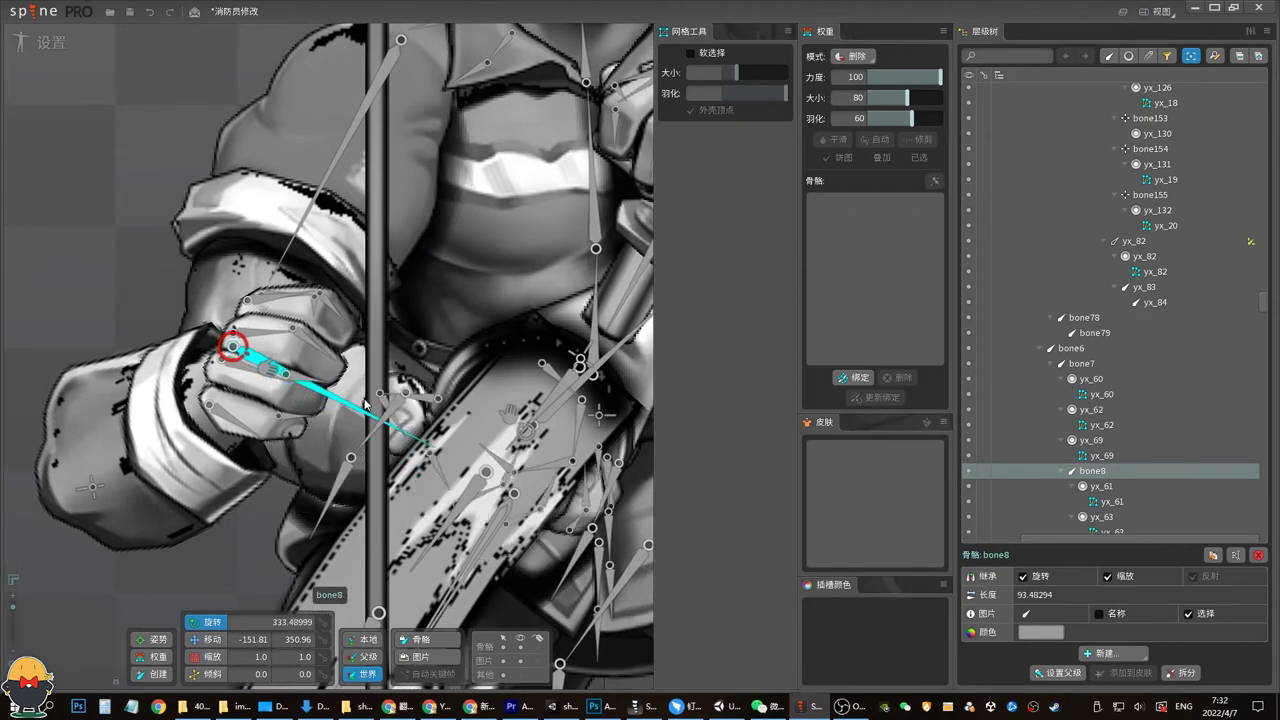
pyautogui.hotkey('ctrl', 'z')
# Select fist bone bone101 and bring Photoshop's start screen forward
pyautogui.moveTo(620, 430); pyautogui.dragTo(180, 445)
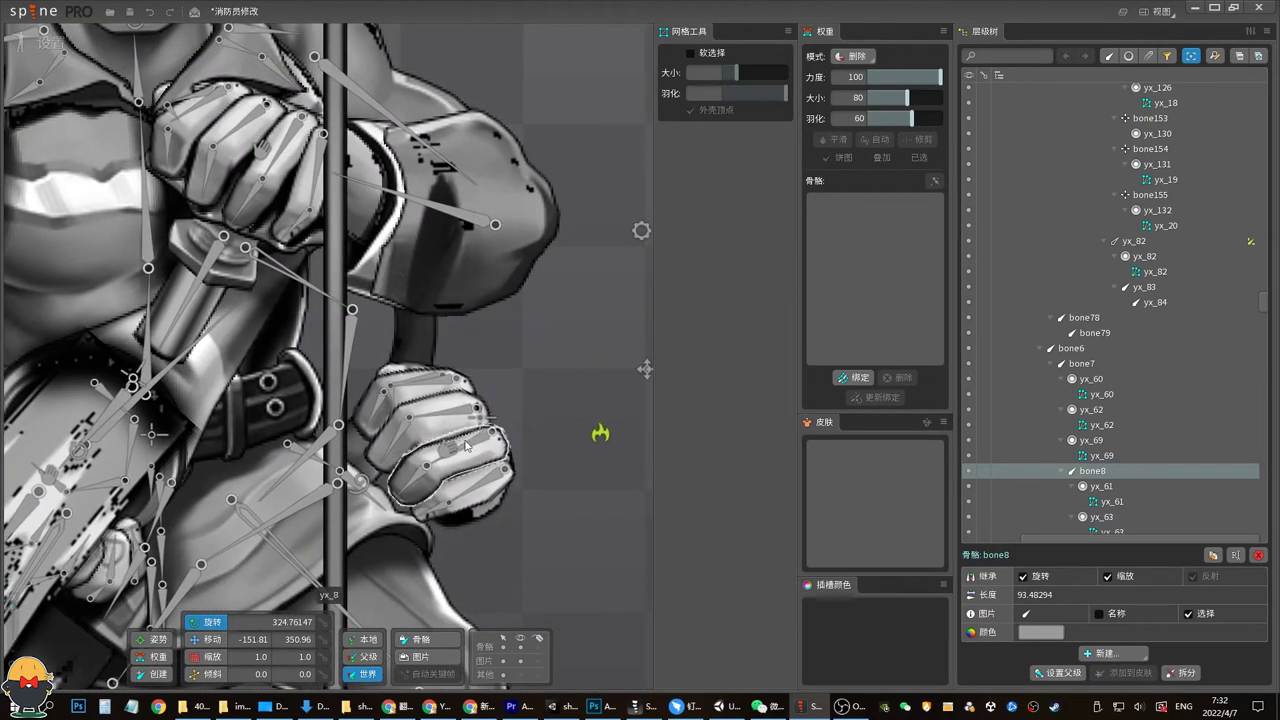
pyautogui.click(479, 416)
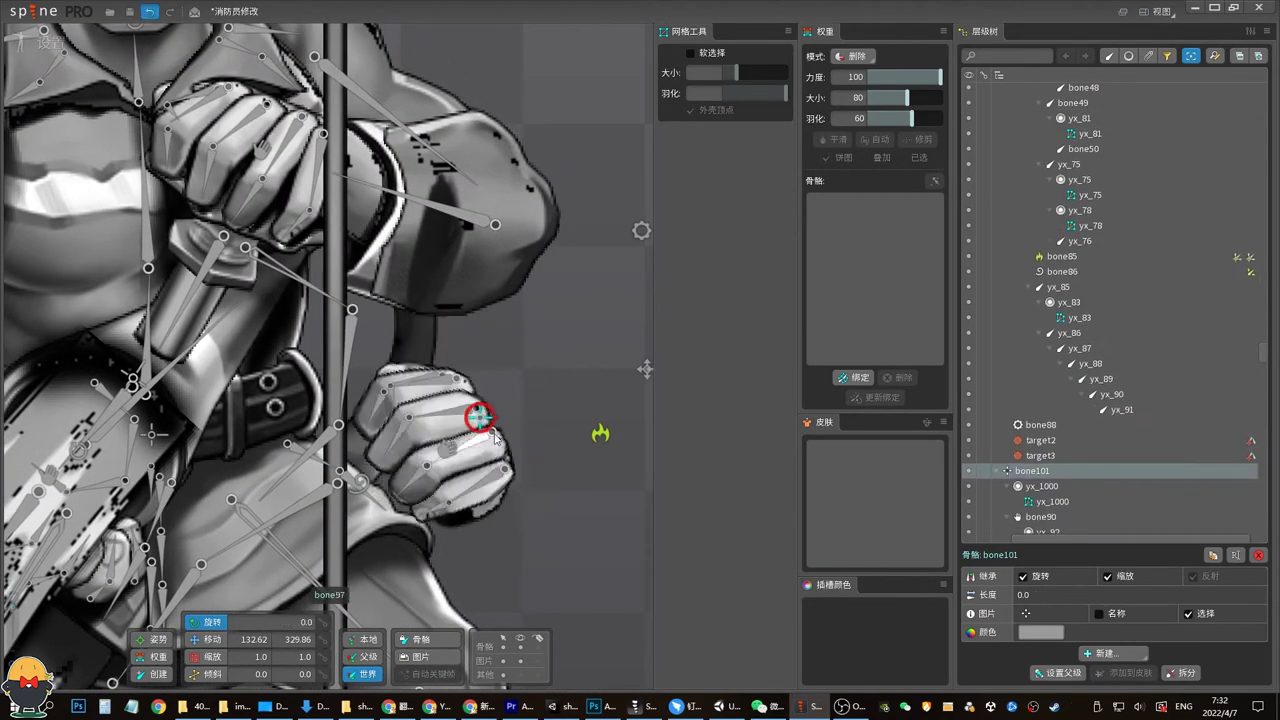
pyautogui.moveTo(496, 435)
pyautogui.mouseDown()
pyautogui.moveTo(511, 385)
pyautogui.moveTo(422, 460)
pyautogui.mouseUp()
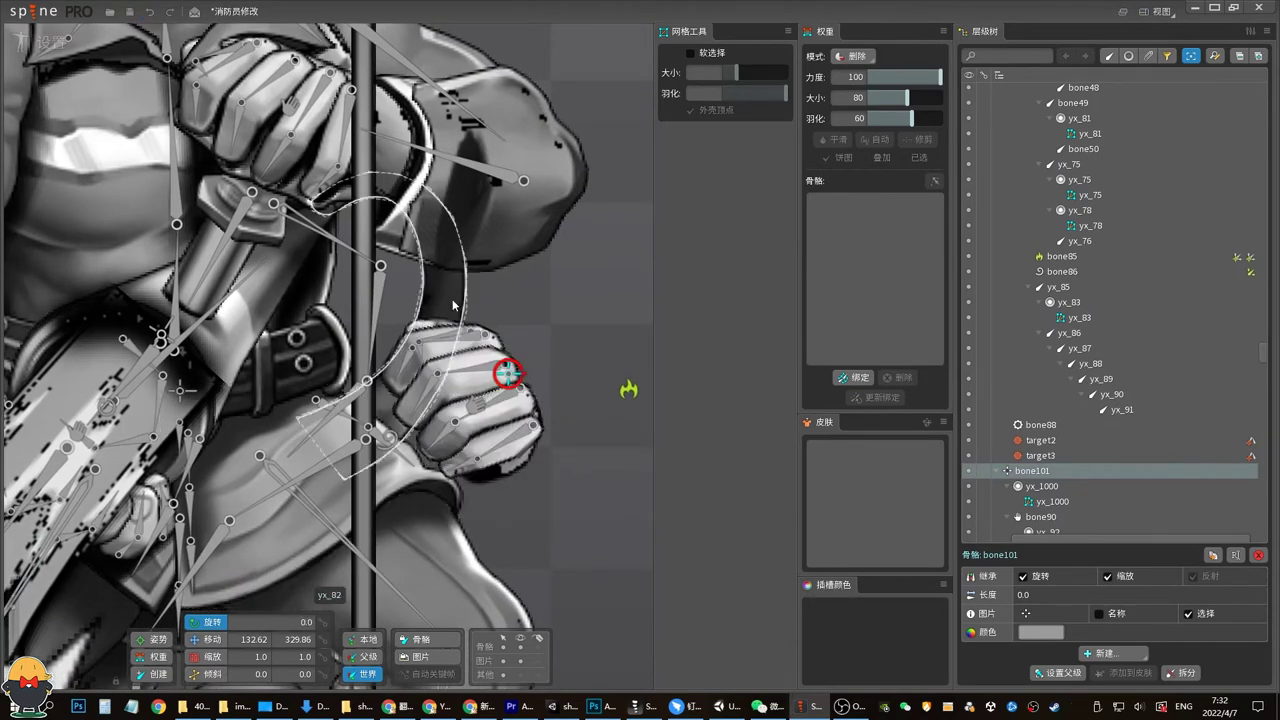
pyautogui.click(598, 706)
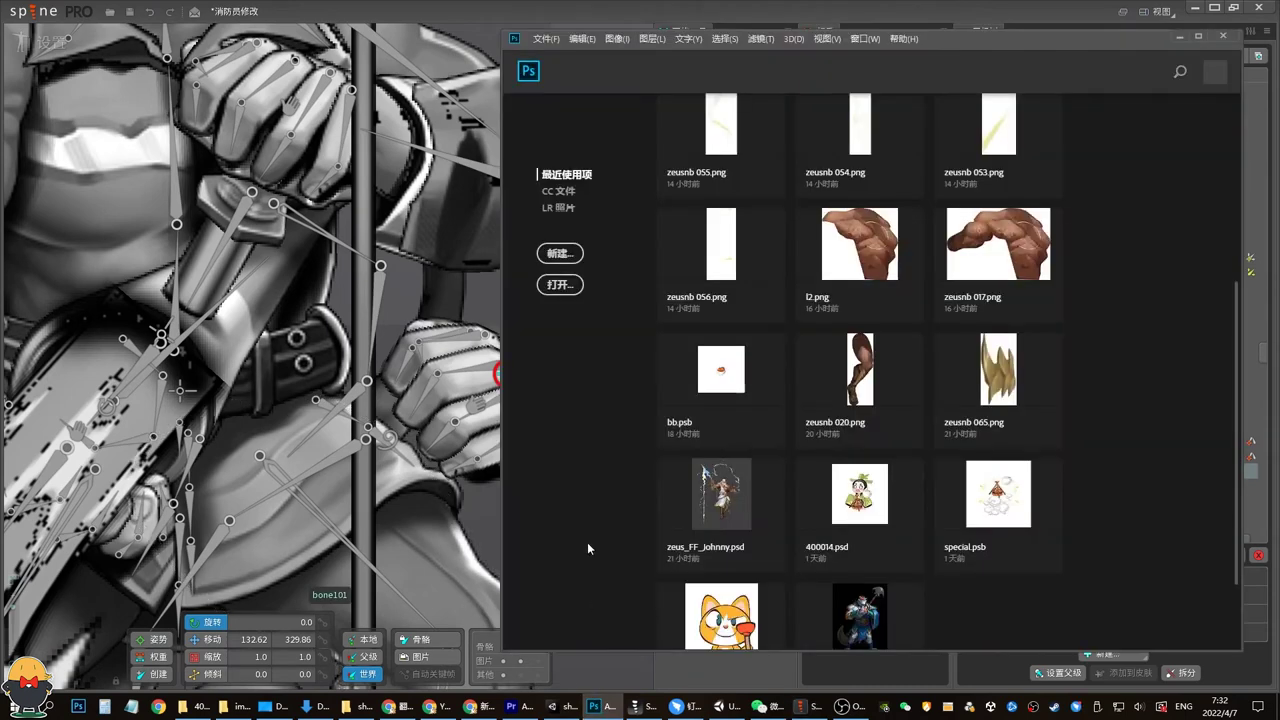
# Create a blank 255×506 Photoshop document and enlarge its window
pyautogui.click(546, 38)
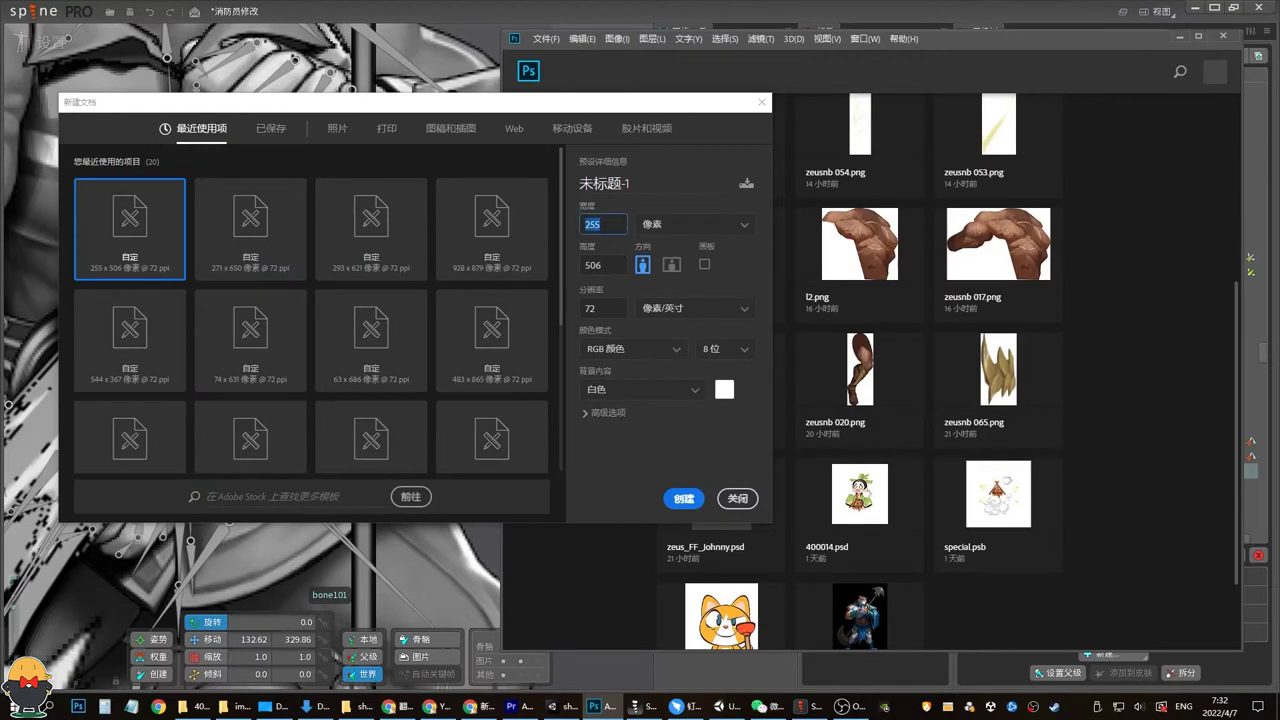
pyautogui.click(688, 499)
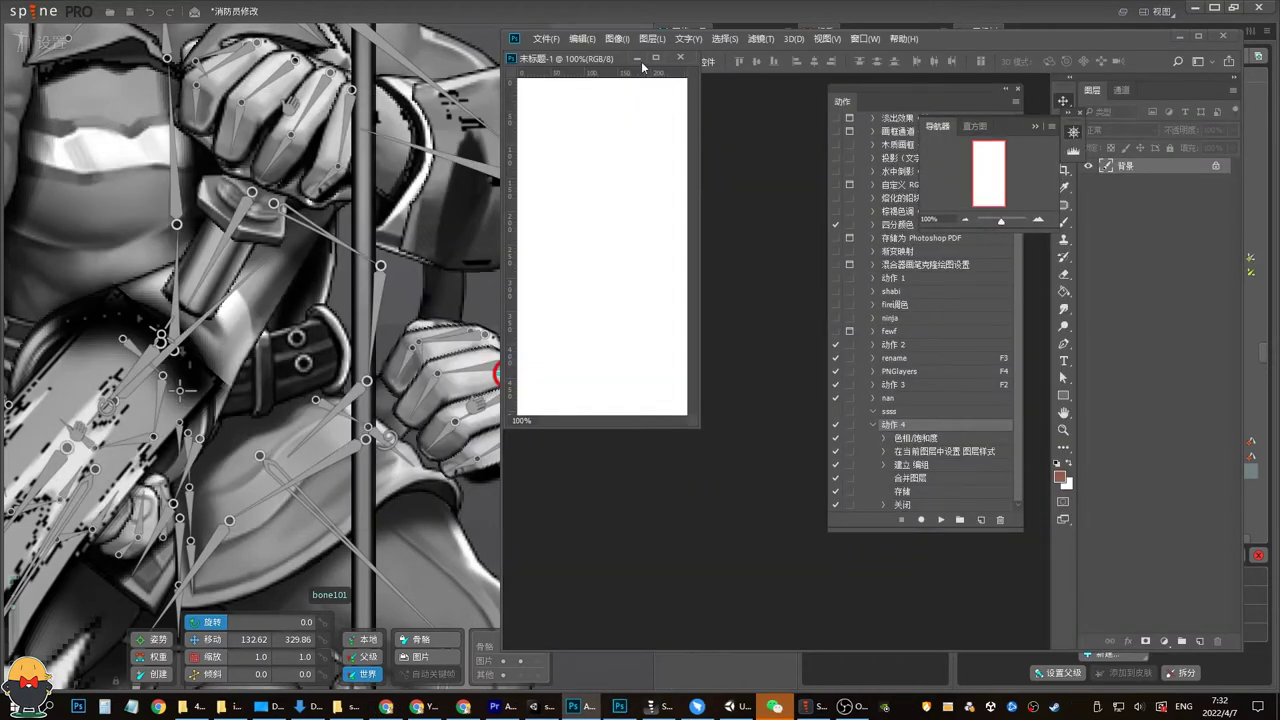
pyautogui.moveTo(640, 58); pyautogui.dragTo(694, 105)
pyautogui.moveTo(753, 474); pyautogui.dragTo(824, 561)
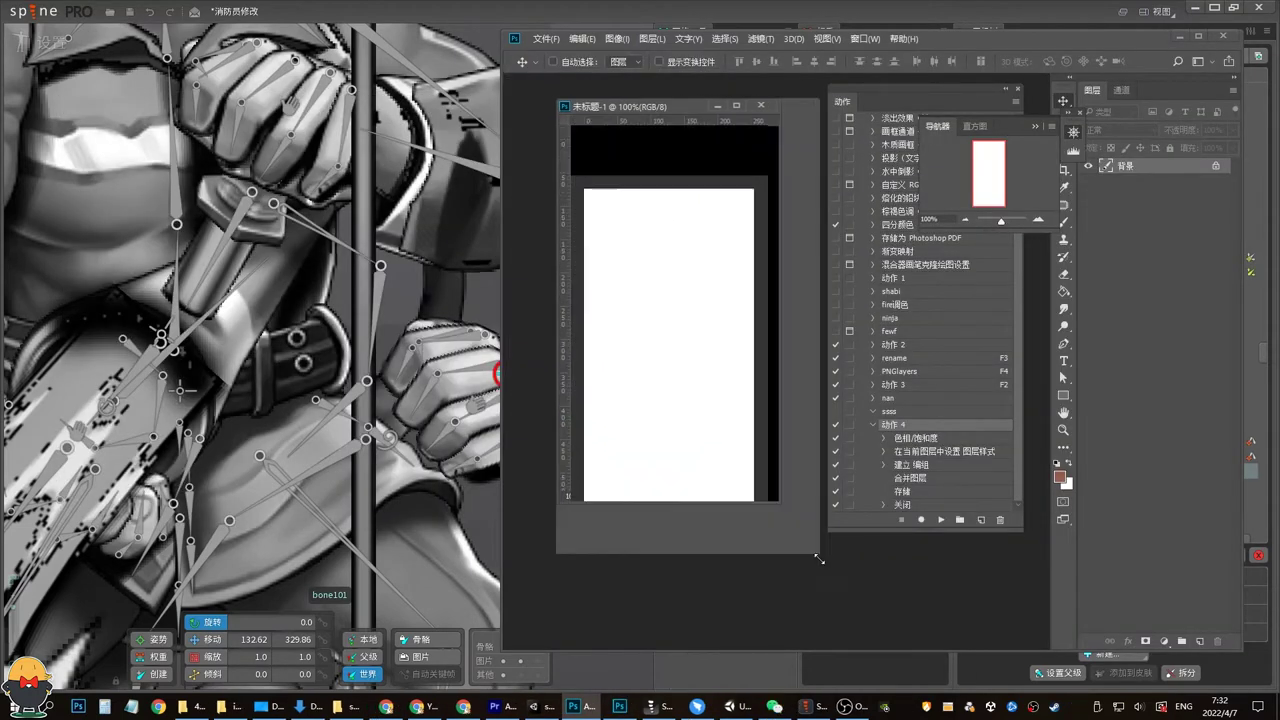
# On a new layer, brush-sketch a hand with an arm and cuff
pyautogui.click(1200, 641)
pyautogui.press('b')
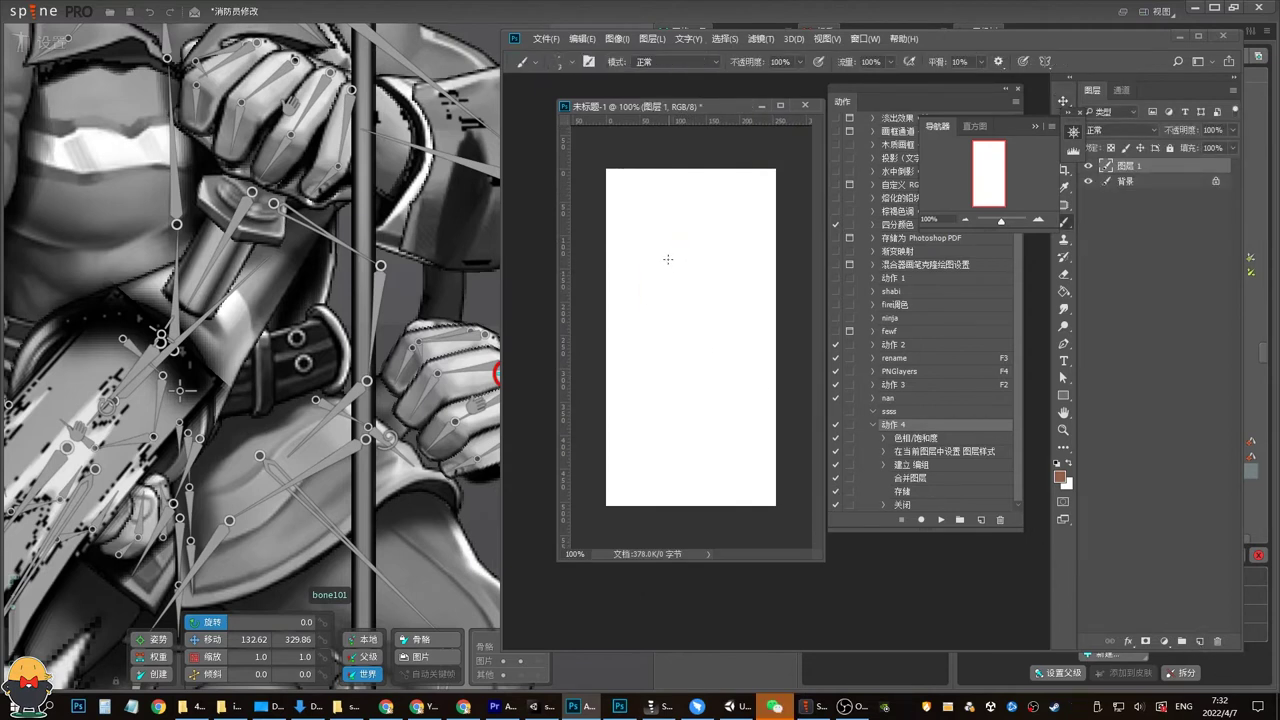
pyautogui.moveTo(690, 245); pyautogui.dragTo(674, 262)
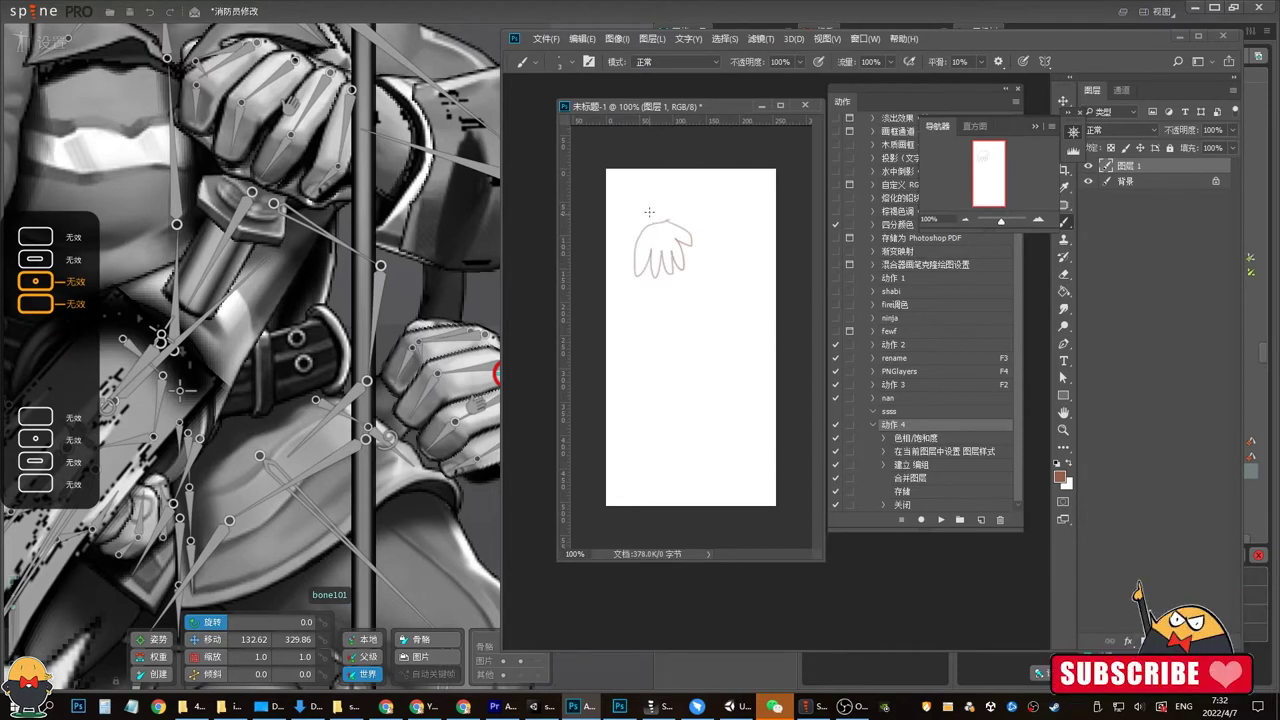
pyautogui.moveTo(670, 172)
pyautogui.mouseDown()
pyautogui.moveTo(669, 222)
pyautogui.moveTo(650, 215)
pyautogui.moveTo(669, 232)
pyautogui.mouseUp()
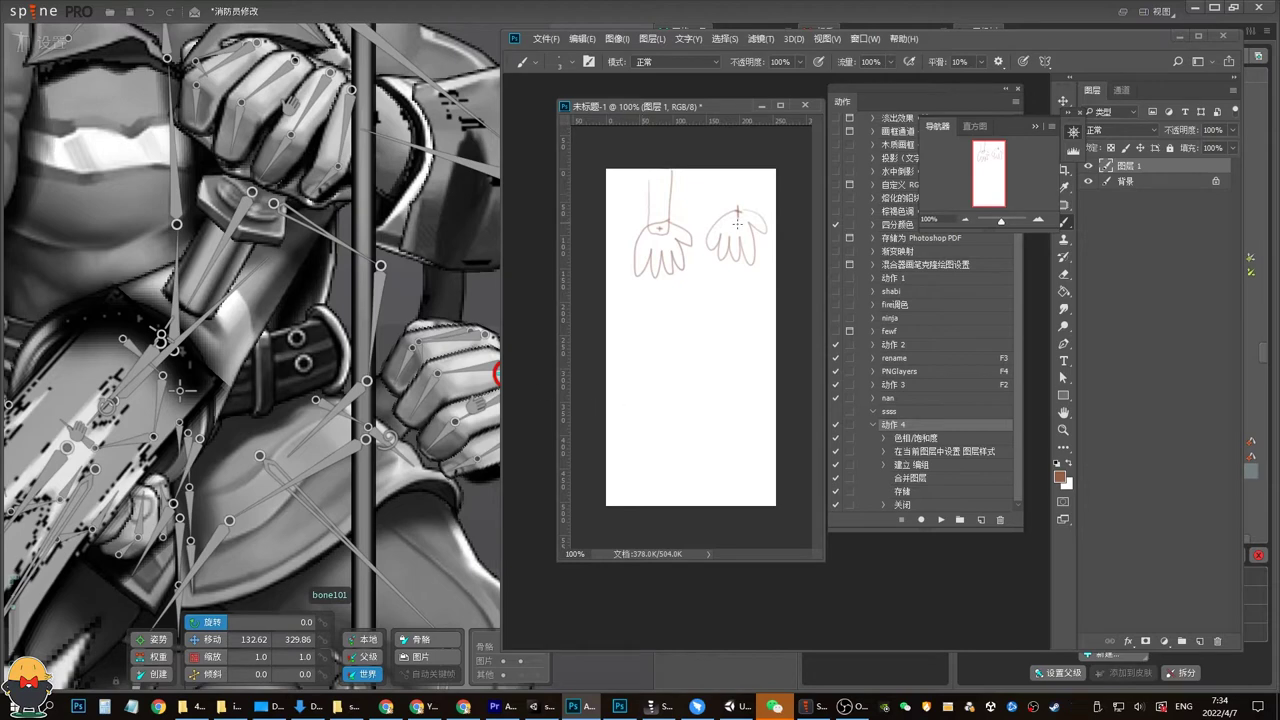
# Check the fist bone in Spine, then resize Photoshop and start sketching a fist
pyautogui.click(497, 374)
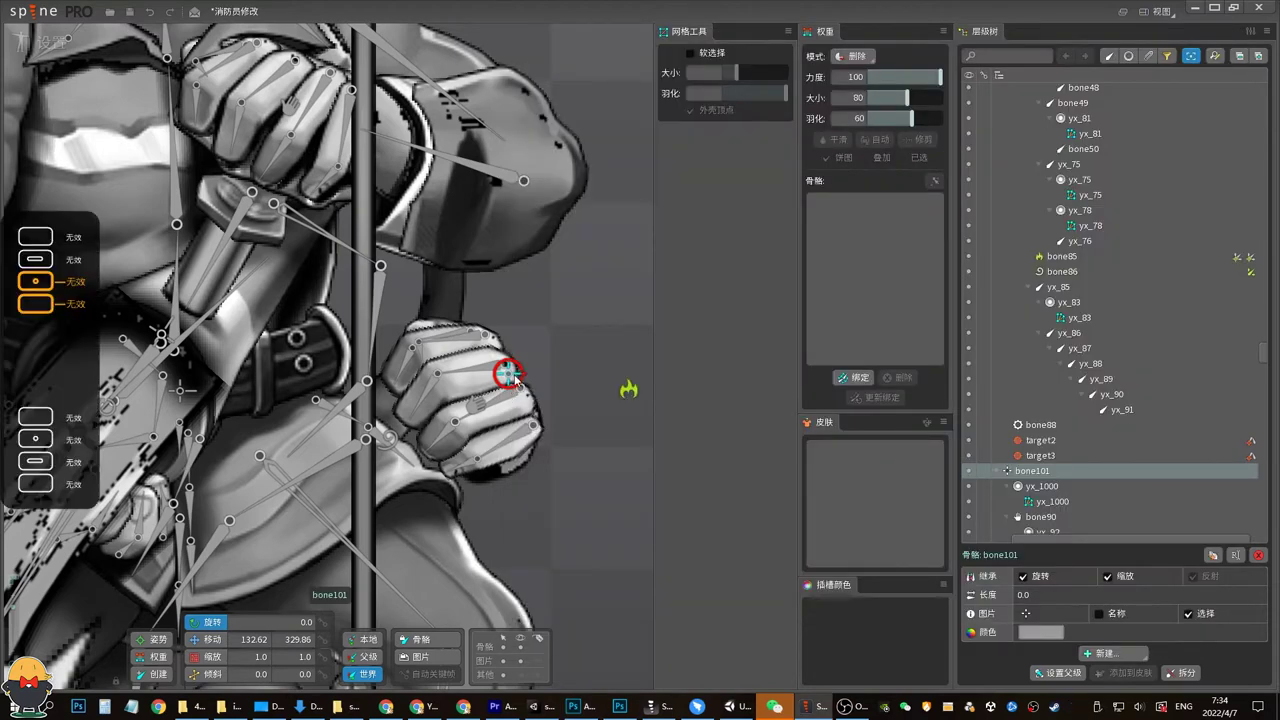
pyautogui.moveTo(508, 374); pyautogui.dragTo(508, 372)
pyautogui.click(575, 707)
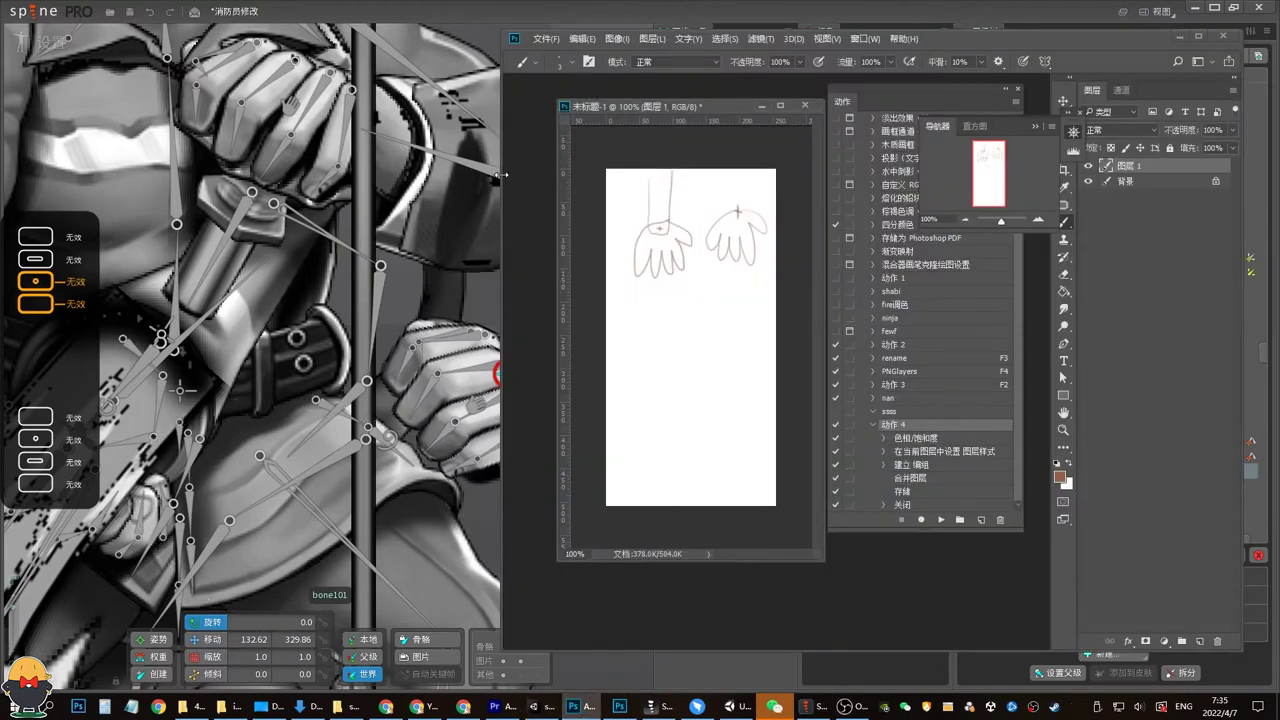
pyautogui.moveTo(503, 175); pyautogui.dragTo(652, 175)
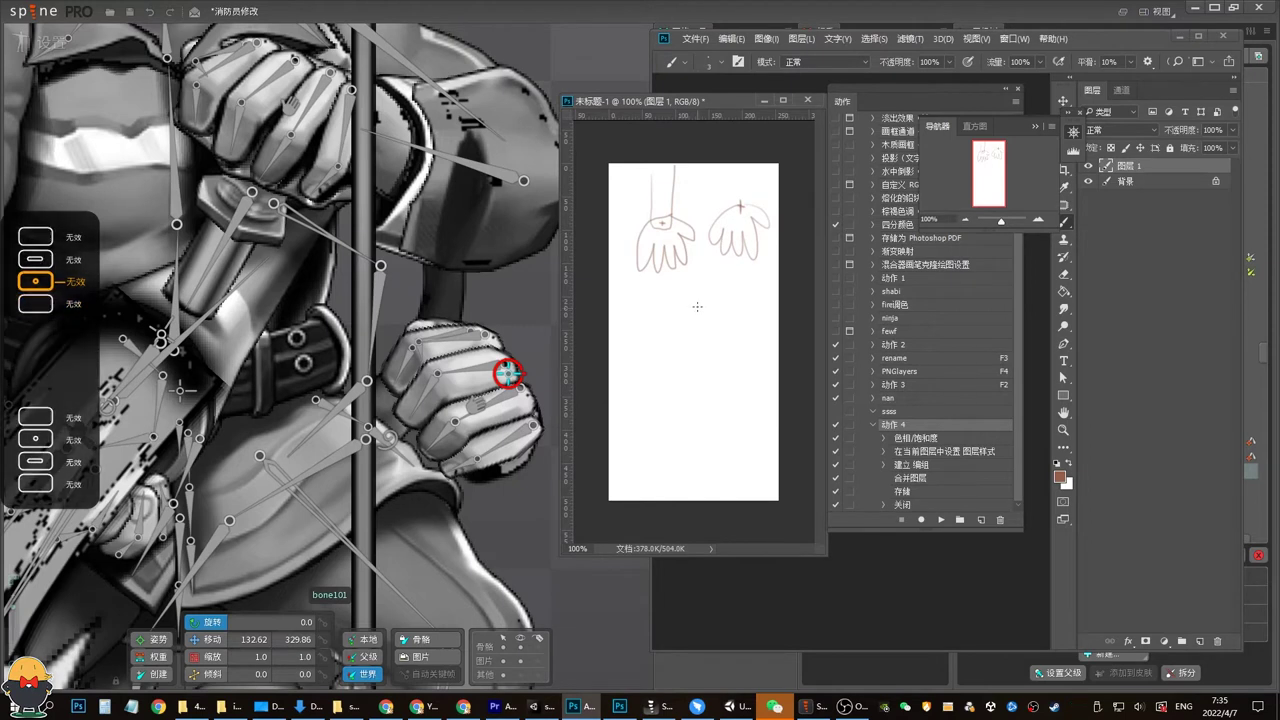
pyautogui.moveTo(664, 328); pyautogui.dragTo(706, 340)
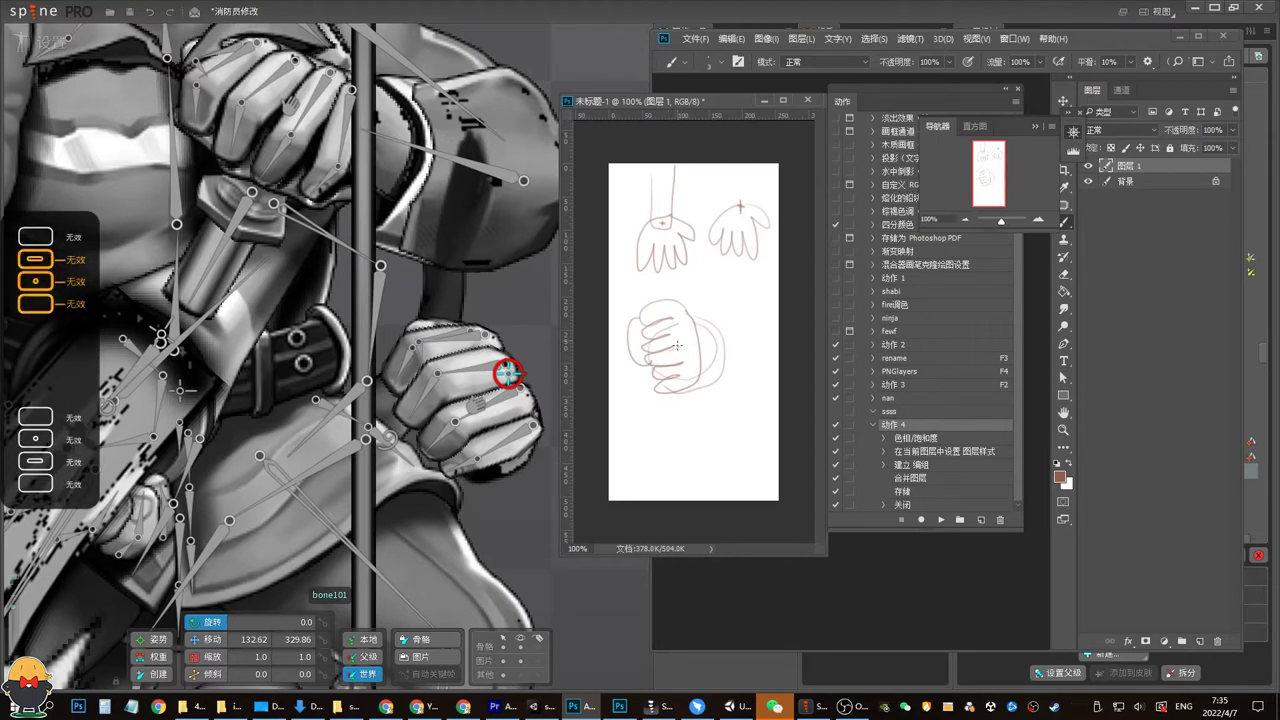
# In Spine, rotate the fist around bone101 and reset it
pyautogui.click(507, 372)
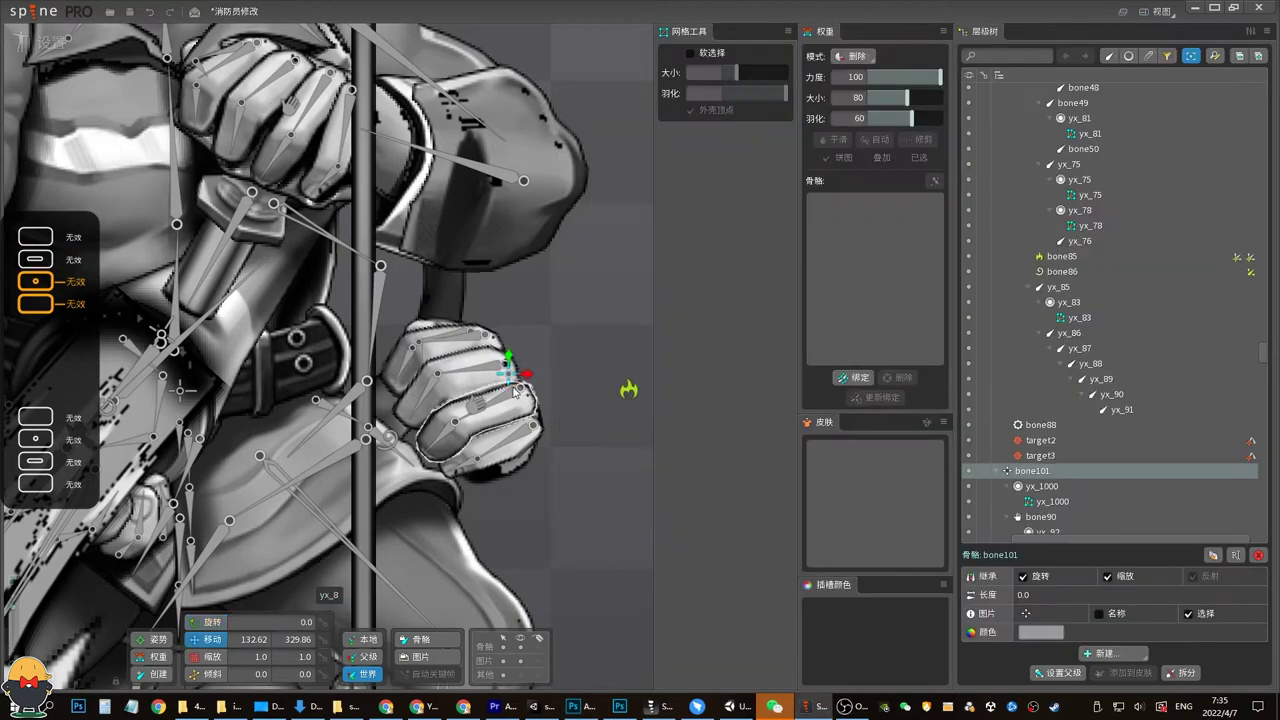
pyautogui.press('c')
pyautogui.moveTo(509, 375); pyautogui.dragTo(561, 412)
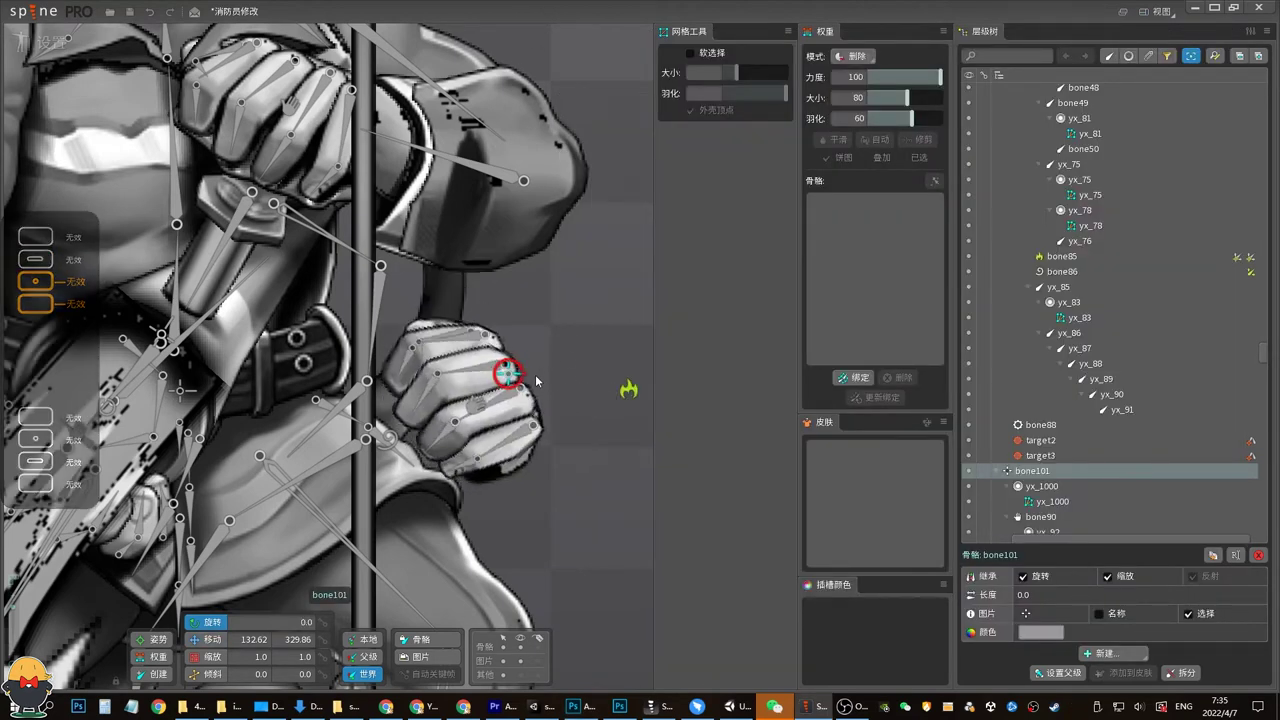
pyautogui.moveTo(561, 412); pyautogui.dragTo(507, 372)
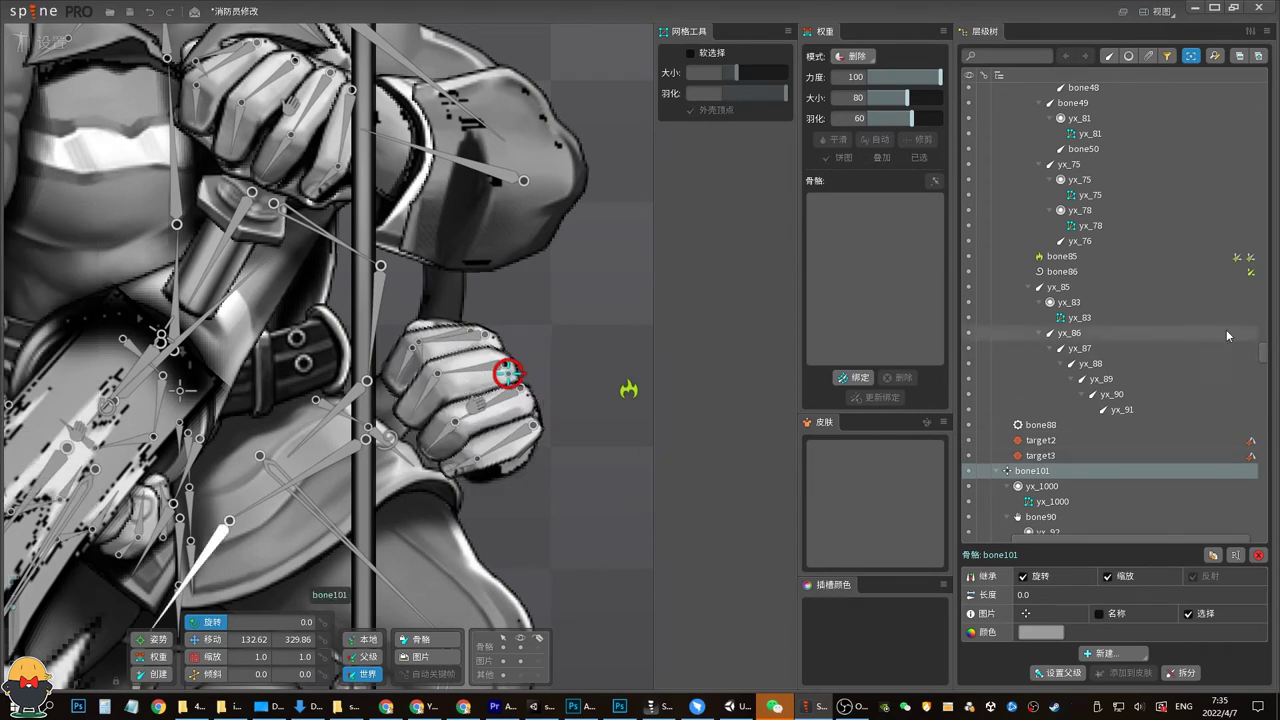
# Select the yx_1000 mesh, finger bones and bone90, then test-rotate the whole fist twice with undo
pyautogui.click(1040, 486)
pyautogui.click(511, 390)
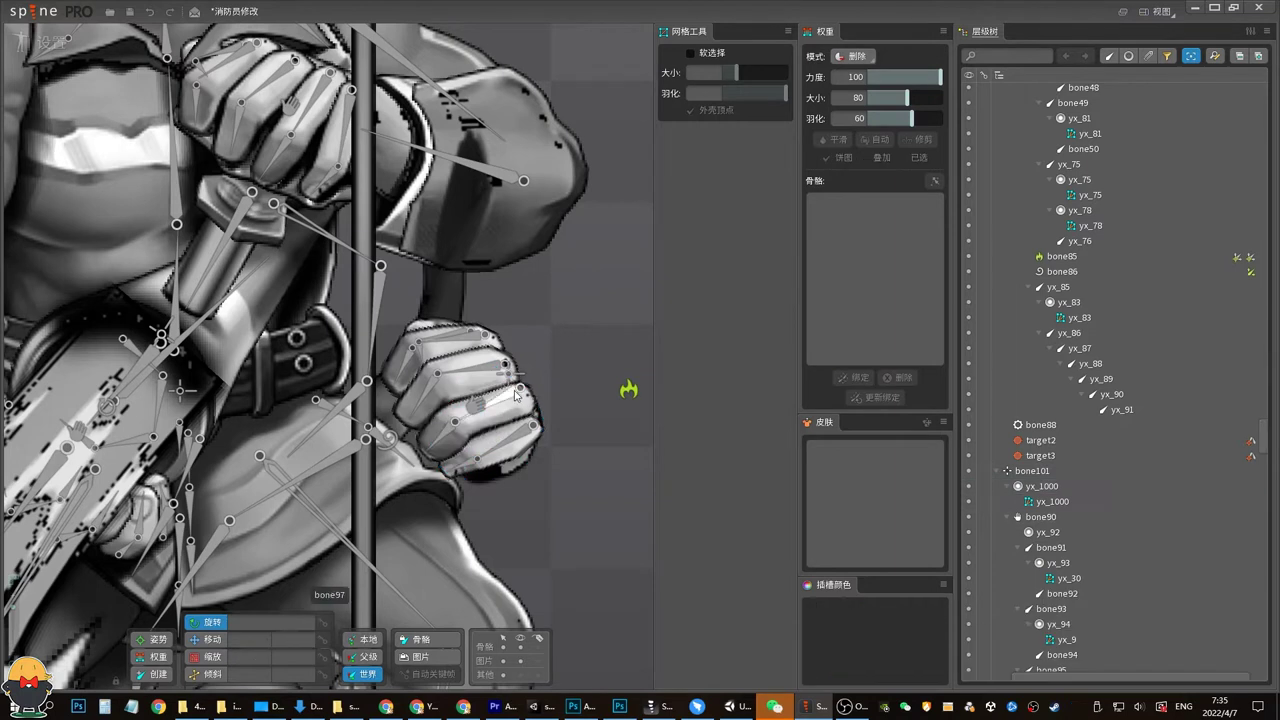
pyautogui.click(497, 367)
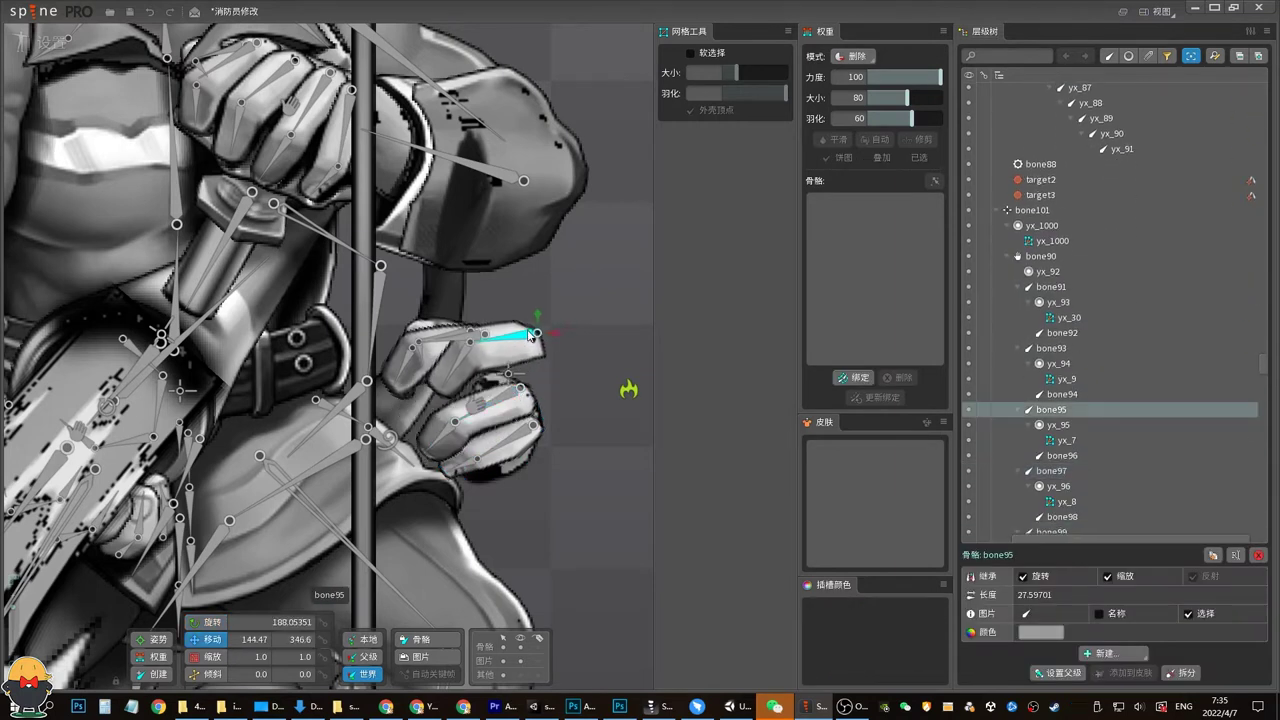
pyautogui.keyDown('ctrl'); pyautogui.click(465, 336); pyautogui.keyUp('ctrl')
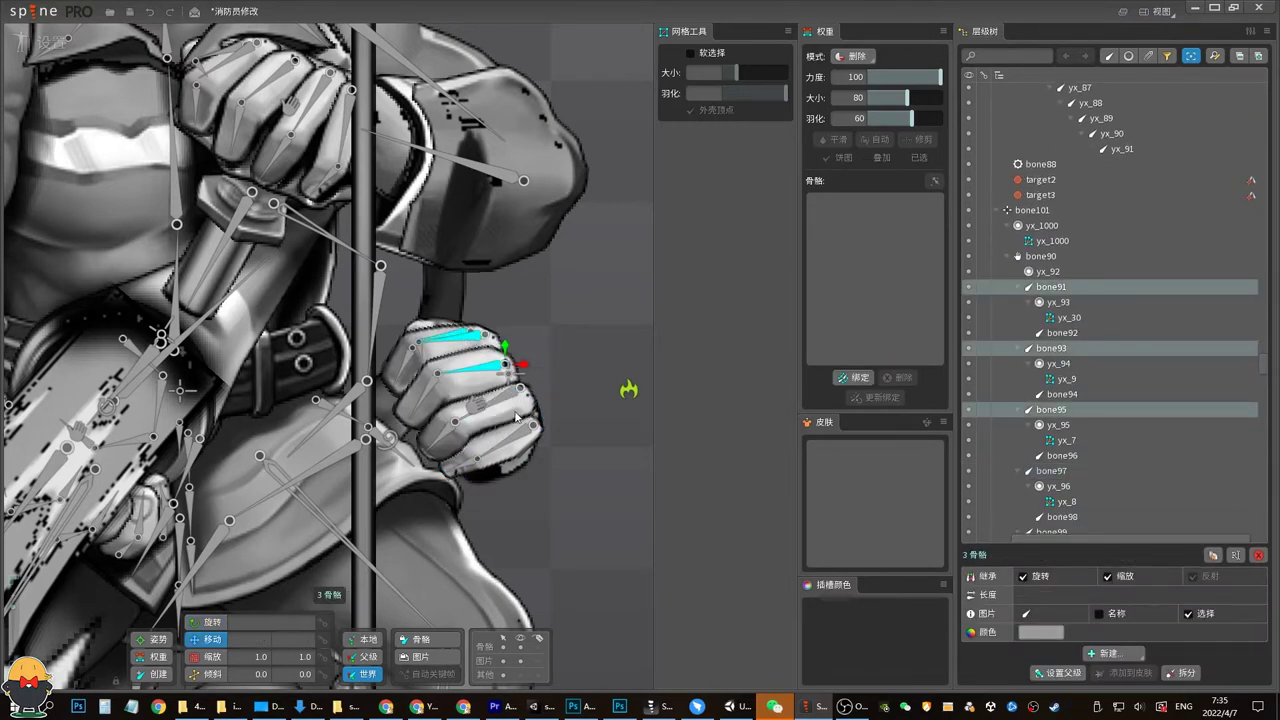
pyautogui.click(476, 404)
pyautogui.press('c')
pyautogui.moveTo(520, 400)
pyautogui.mouseDown()
pyautogui.moveTo(556, 299)
pyautogui.moveTo(557, 353)
pyautogui.moveTo(529, 289)
pyautogui.mouseUp()
pyautogui.hotkey('ctrl', 'z')
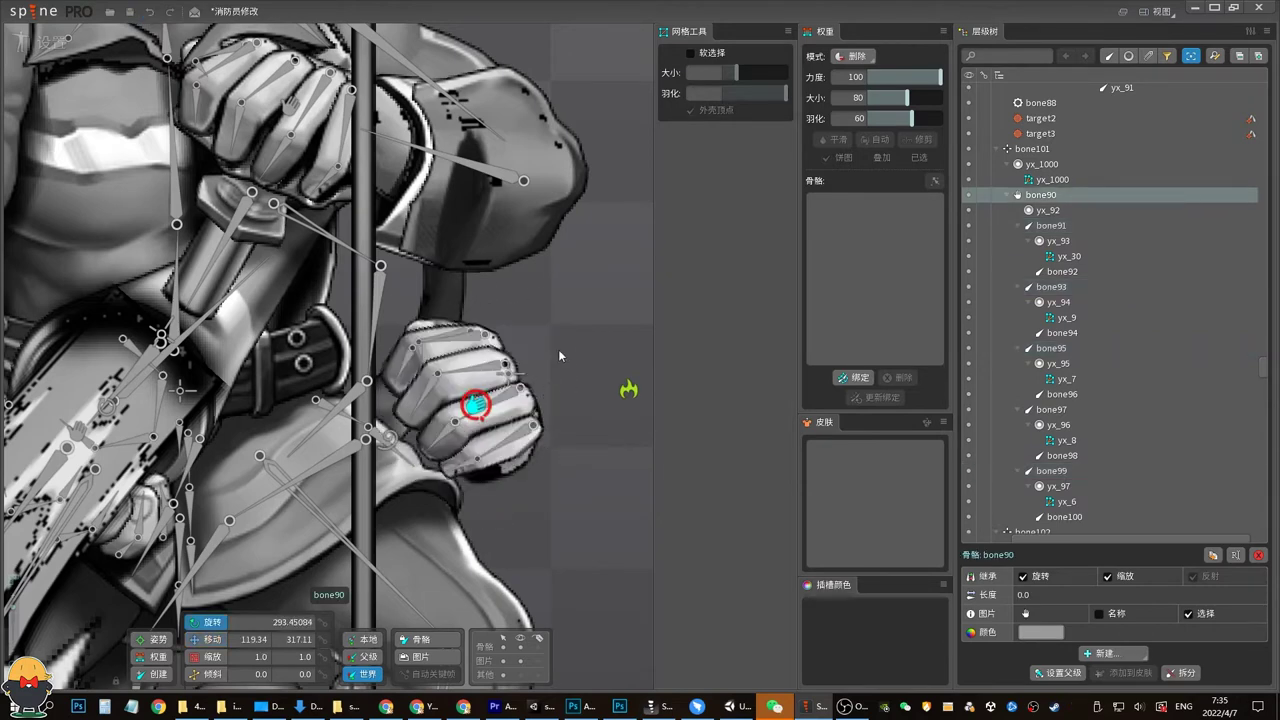
pyautogui.moveTo(558, 349); pyautogui.dragTo(562, 419)
pyautogui.hotkey('ctrl', 'z')
# Rotate bone90 to about 182°, then undo all fist pose changes
pyautogui.click(1032, 149)
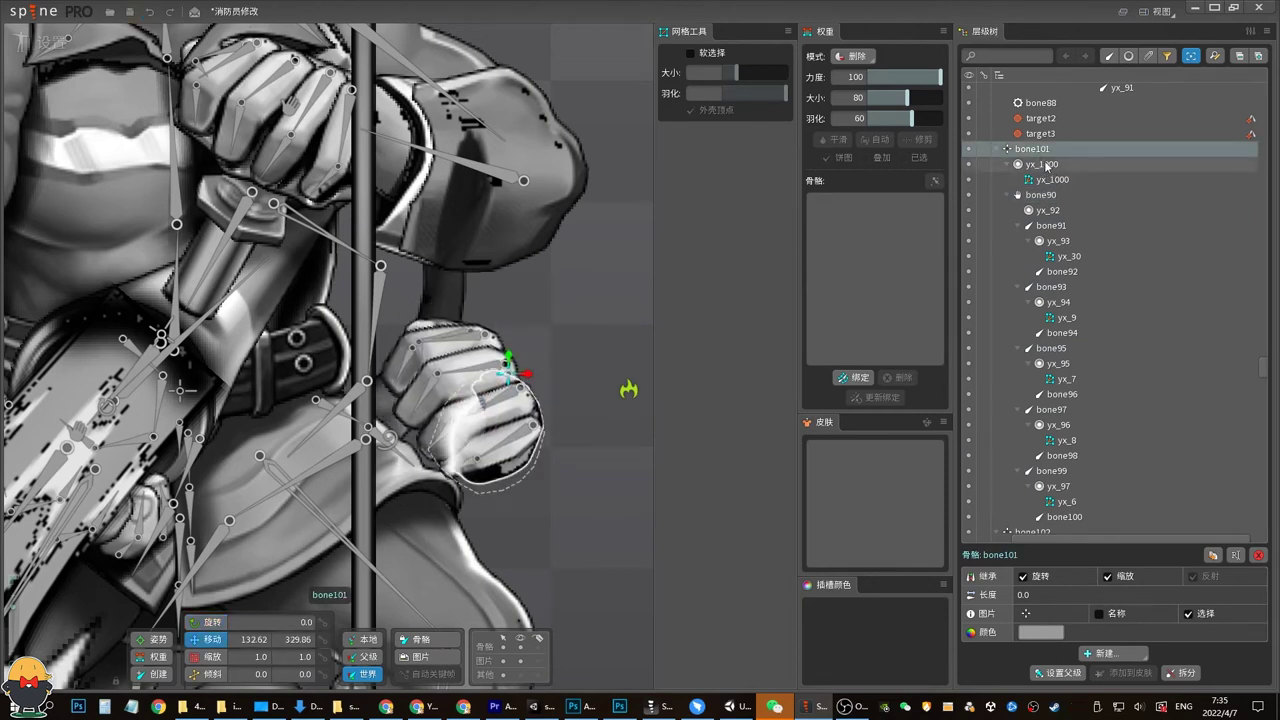
pyautogui.click(1052, 179)
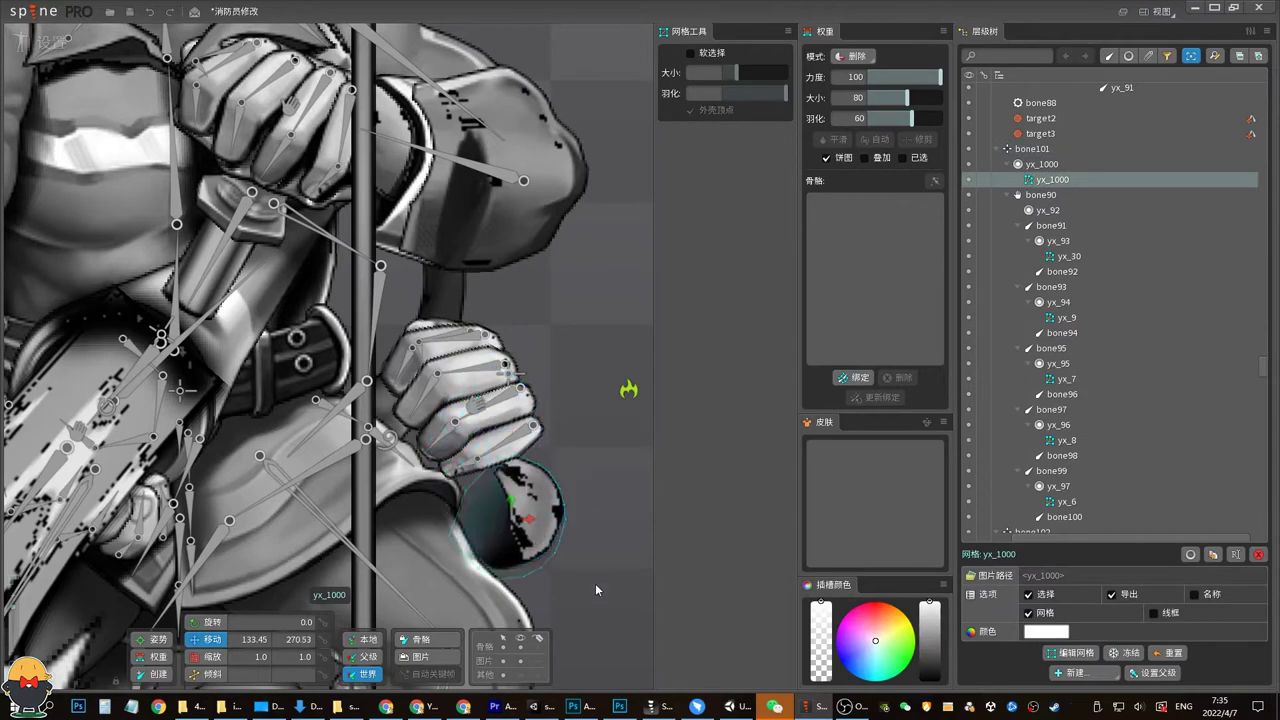
pyautogui.click(554, 490)
pyautogui.moveTo(489, 417); pyautogui.dragTo(400, 472)
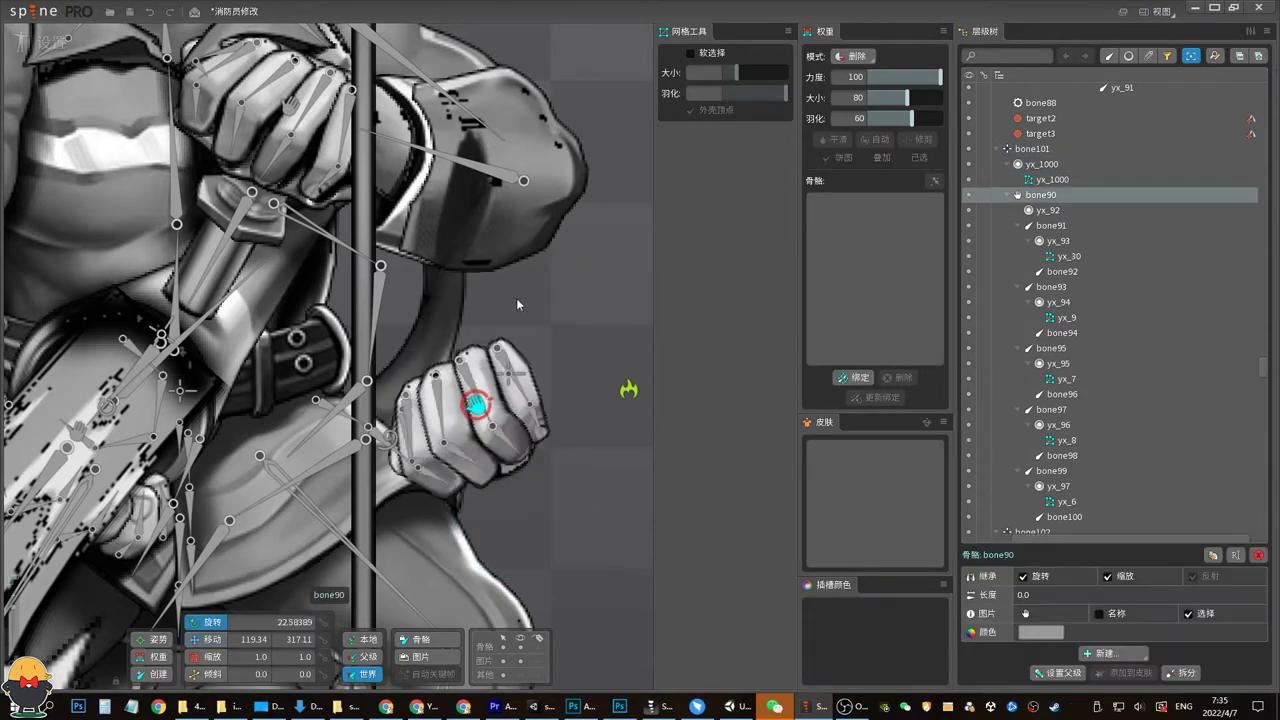
pyautogui.hotkey('ctrl', 'z')
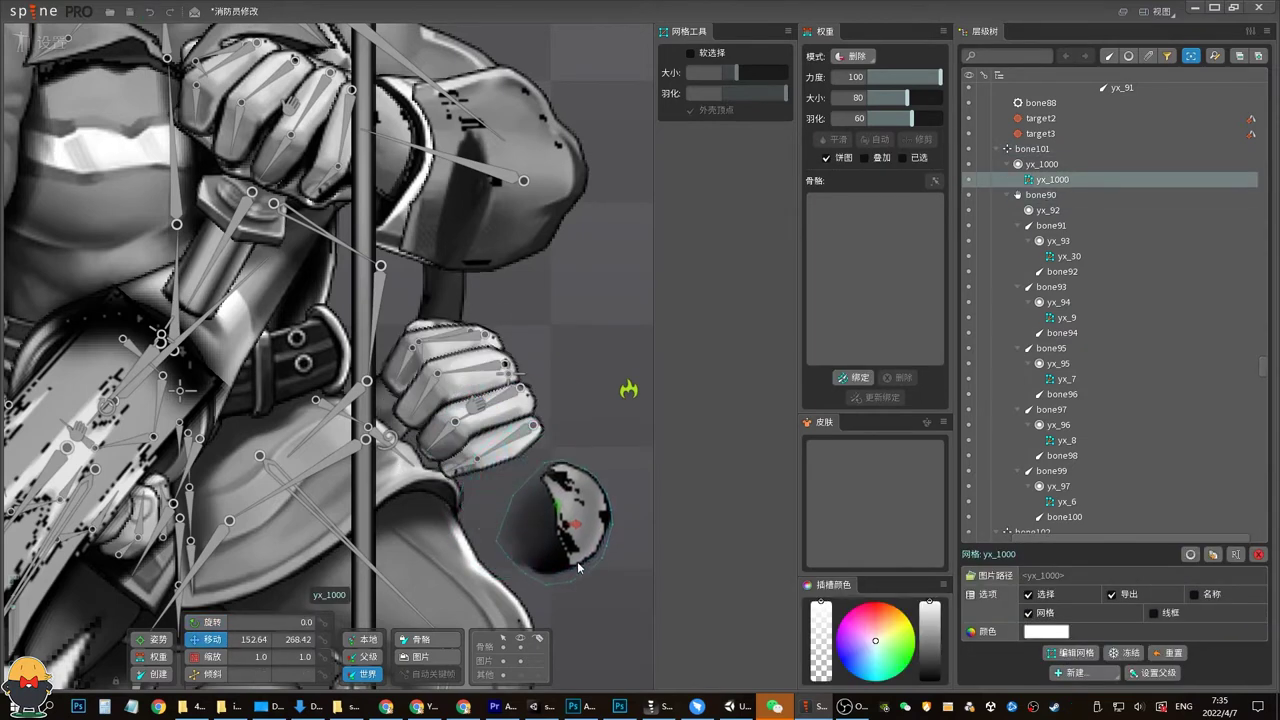
pyautogui.hotkey('ctrl', 'z')
pyautogui.click(556, 474)
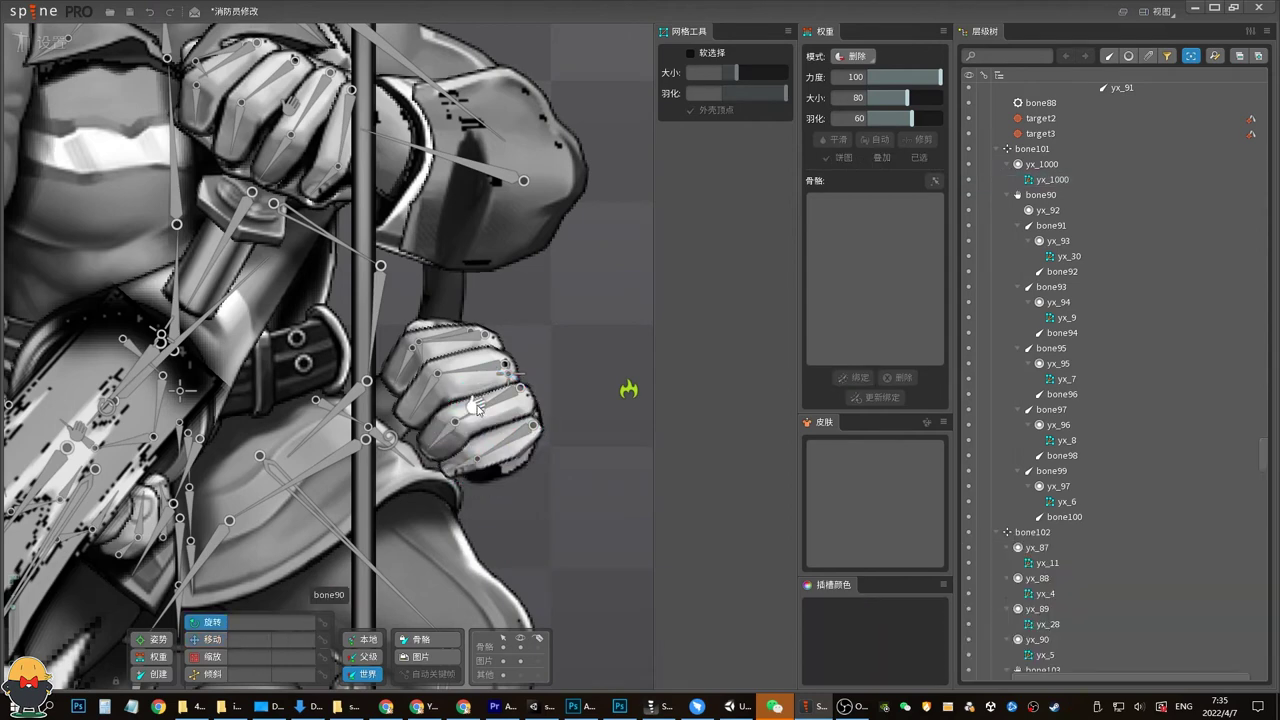
pyautogui.click(476, 404)
pyautogui.hotkey('ctrl', 'z')
pyautogui.hotkey('ctrl', 'z')
pyautogui.hotkey('ctrl', 'z')
pyautogui.hotkey('ctrl', 'z')
pyautogui.hotkey('ctrl', 'z')
pyautogui.hotkey('ctrl', 'z')
pyautogui.moveTo(296, 127)
pyautogui.mouseDown()
pyautogui.moveTo(434, 354)
pyautogui.moveTo(609, 151)
pyautogui.mouseUp()
pyautogui.hotkey('ctrl', 'z')
pyautogui.hotkey('ctrl', 'z')
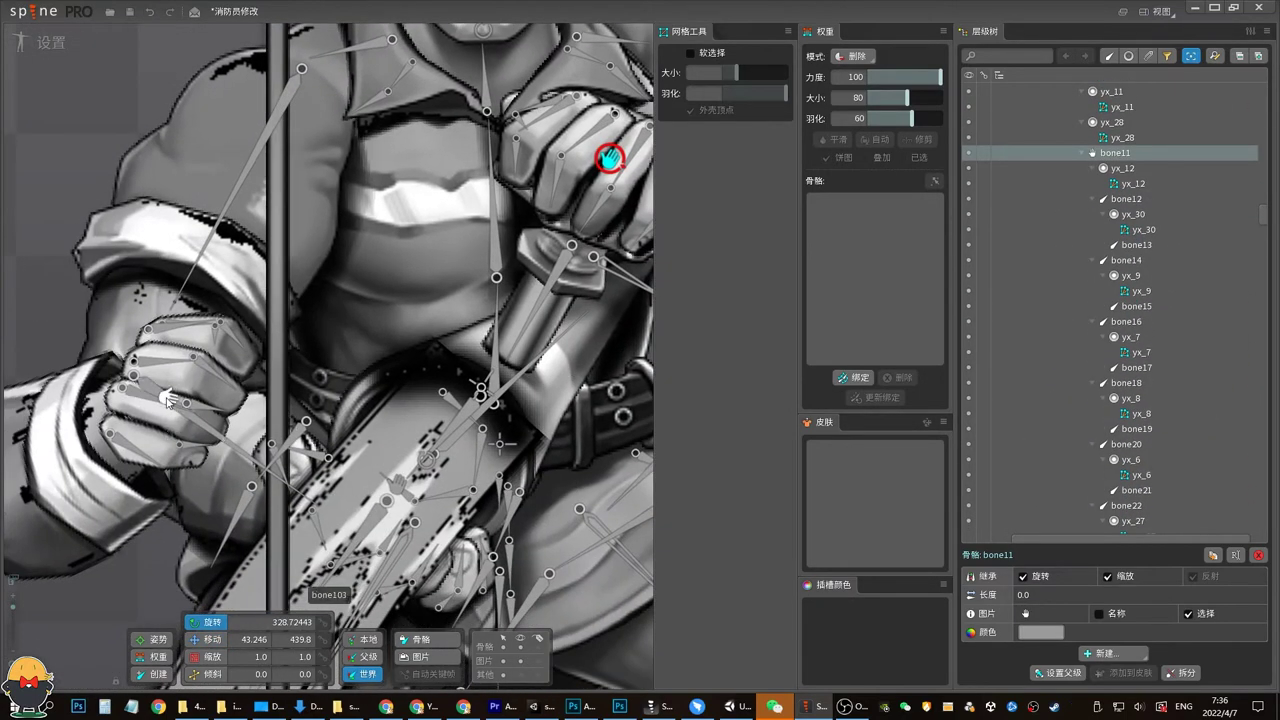
# Rotate bone103 on the other hand to about 256°
pyautogui.click(168, 397)
pyautogui.moveTo(163, 362); pyautogui.dragTo(158, 382)
pyautogui.moveTo(380, 60); pyautogui.dragTo(422, 422)
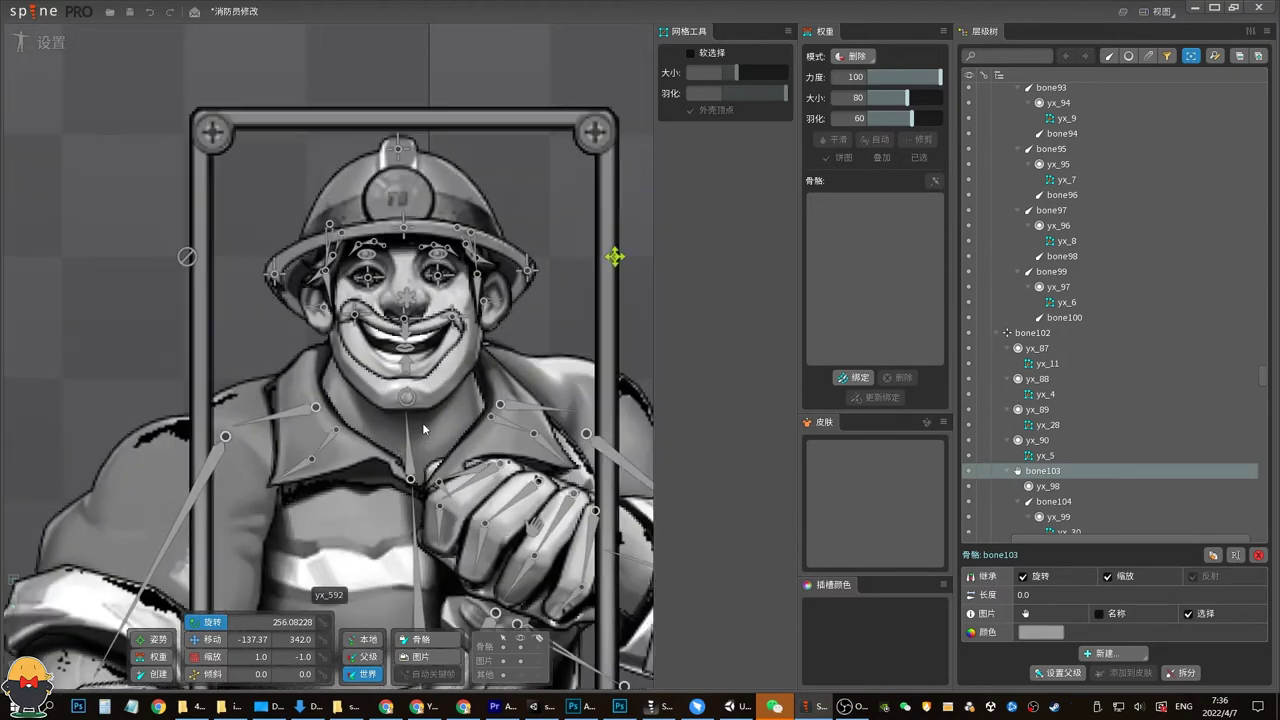
# Test-tilt helmet bone65 twice, undoing back to 91.31°, and bring up the Photoshop sketch
pyautogui.click(384, 183)
pyautogui.moveTo(384, 181); pyautogui.dragTo(390, 202)
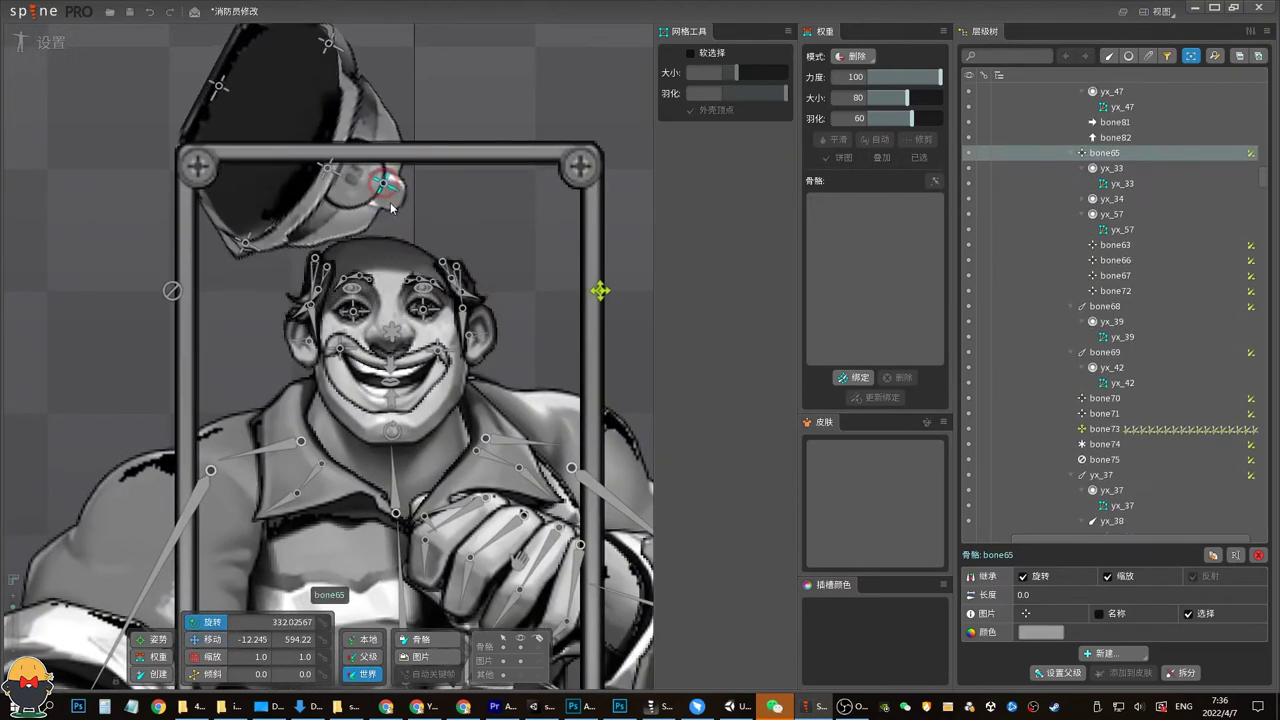
pyautogui.hotkey('ctrl', 'z')
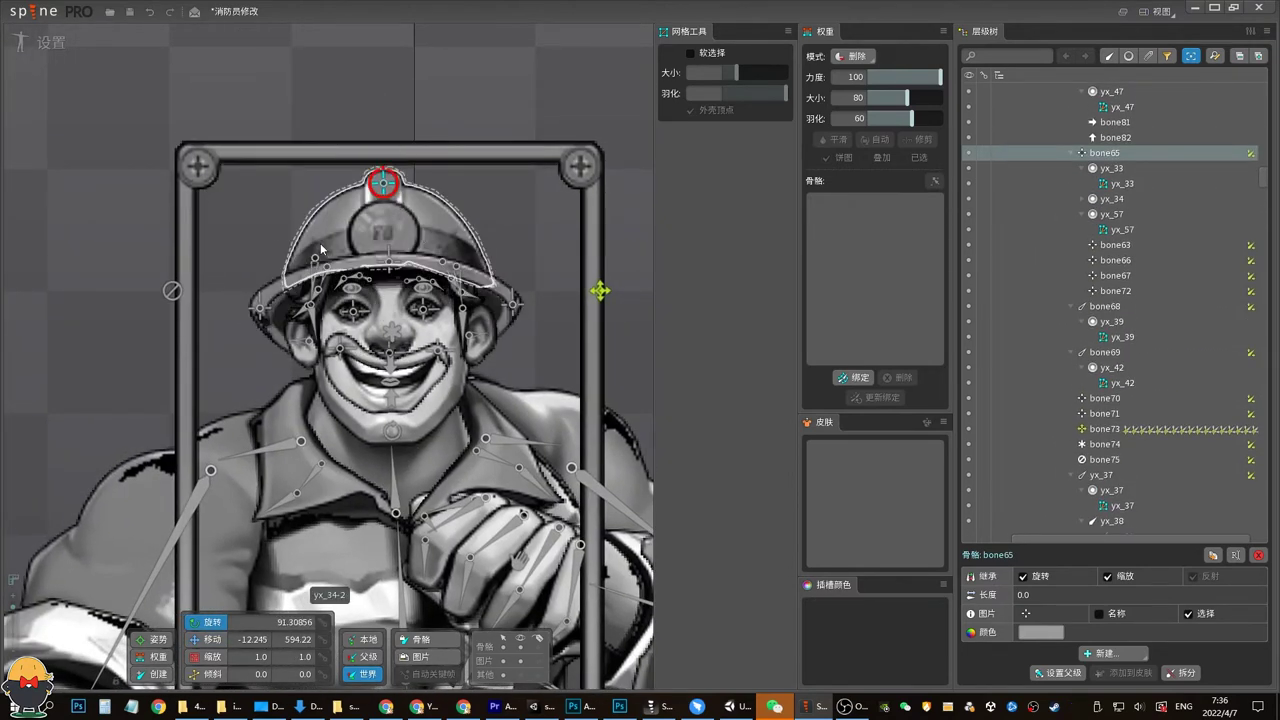
pyautogui.moveTo(320, 243); pyautogui.dragTo(474, 98)
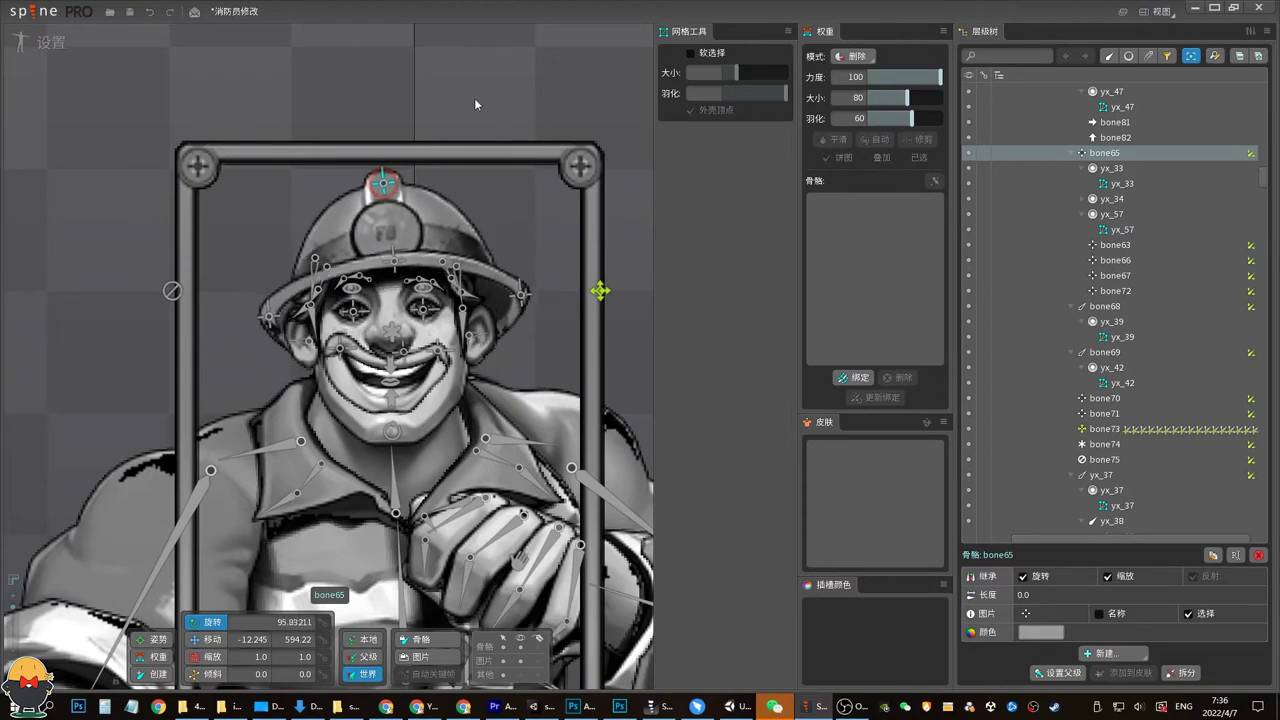
pyautogui.hotkey('ctrl', 'z')
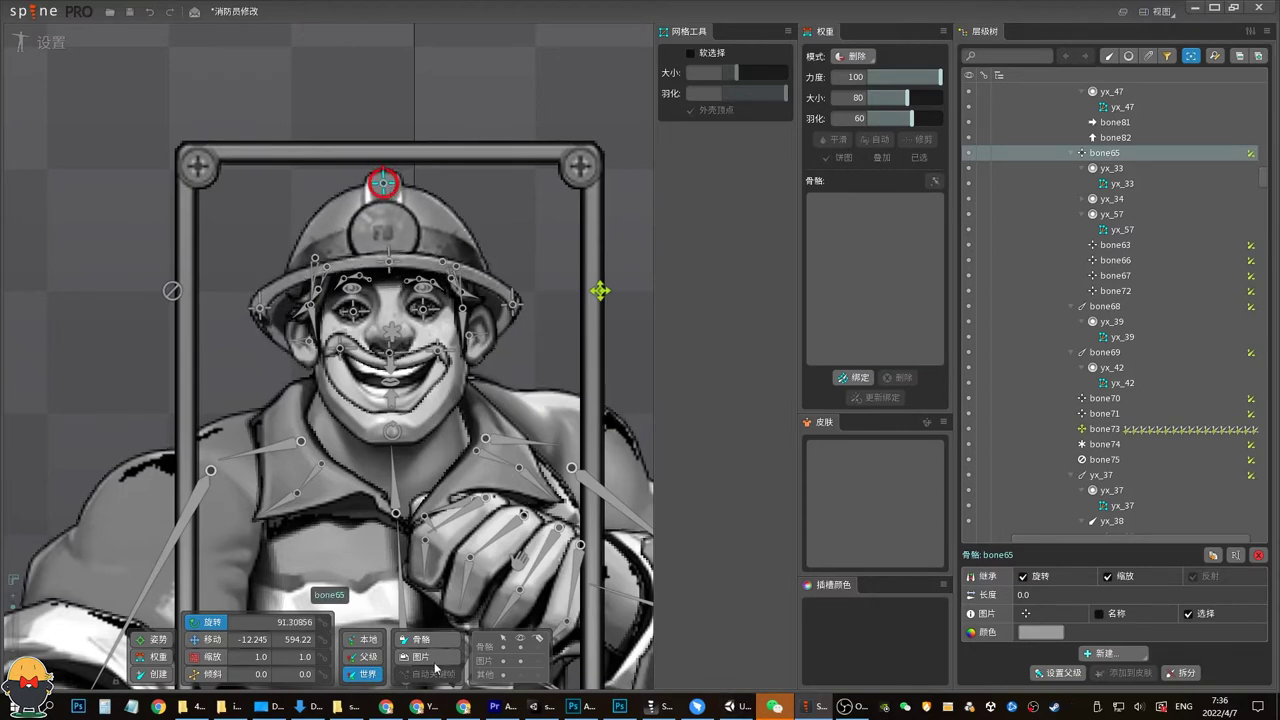
pyautogui.click(578, 706)
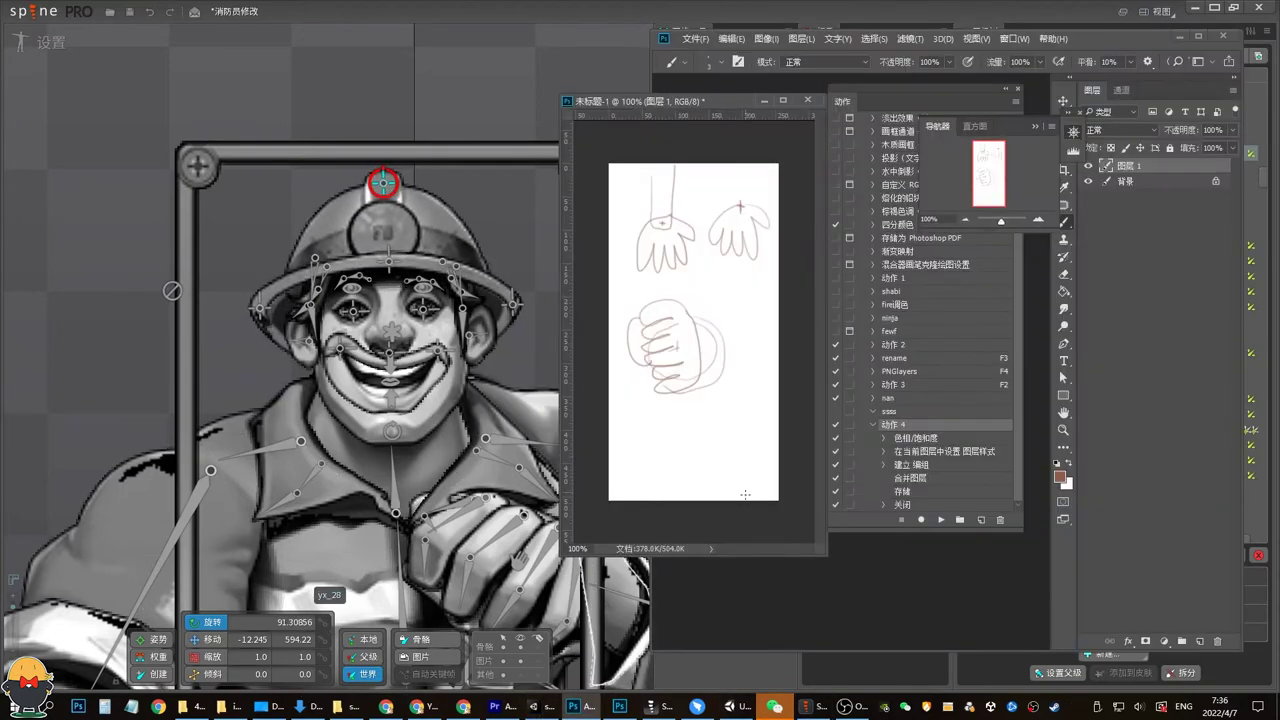
# Sketch an oval head with eyes below the fist, then return to Spine
pyautogui.moveTo(681, 448); pyautogui.dragTo(743, 472)
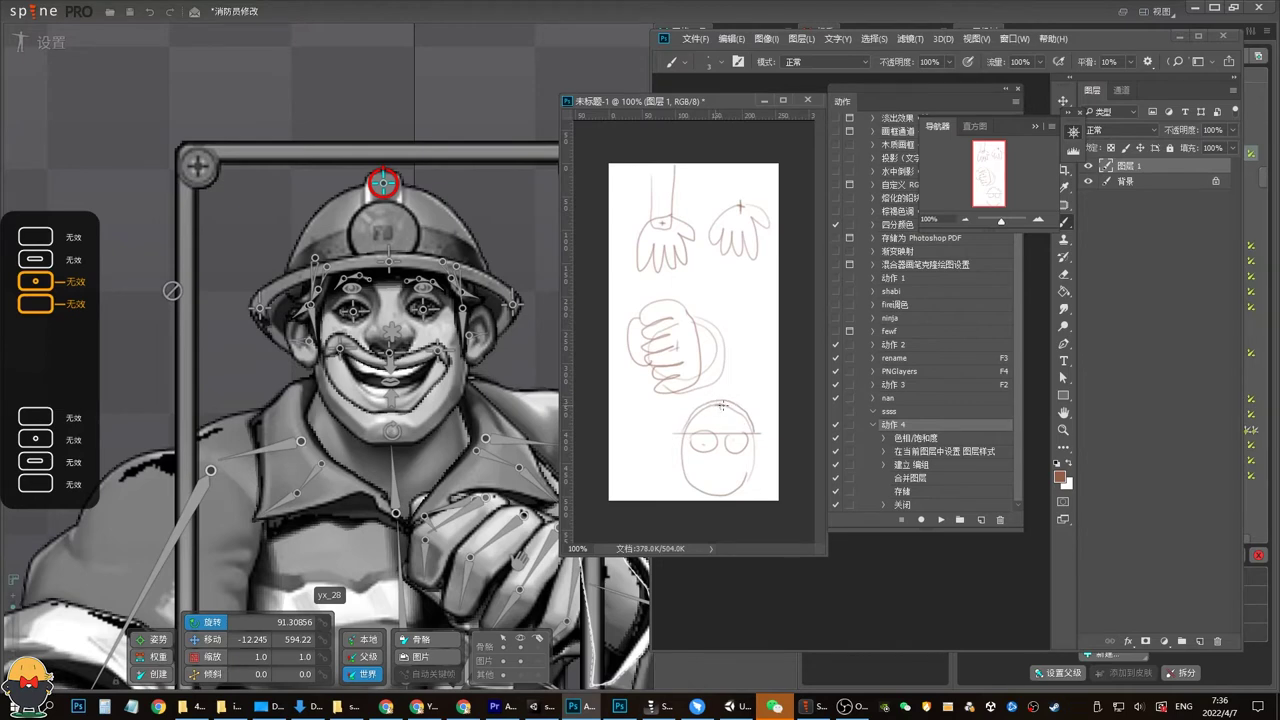
pyautogui.click(384, 183)
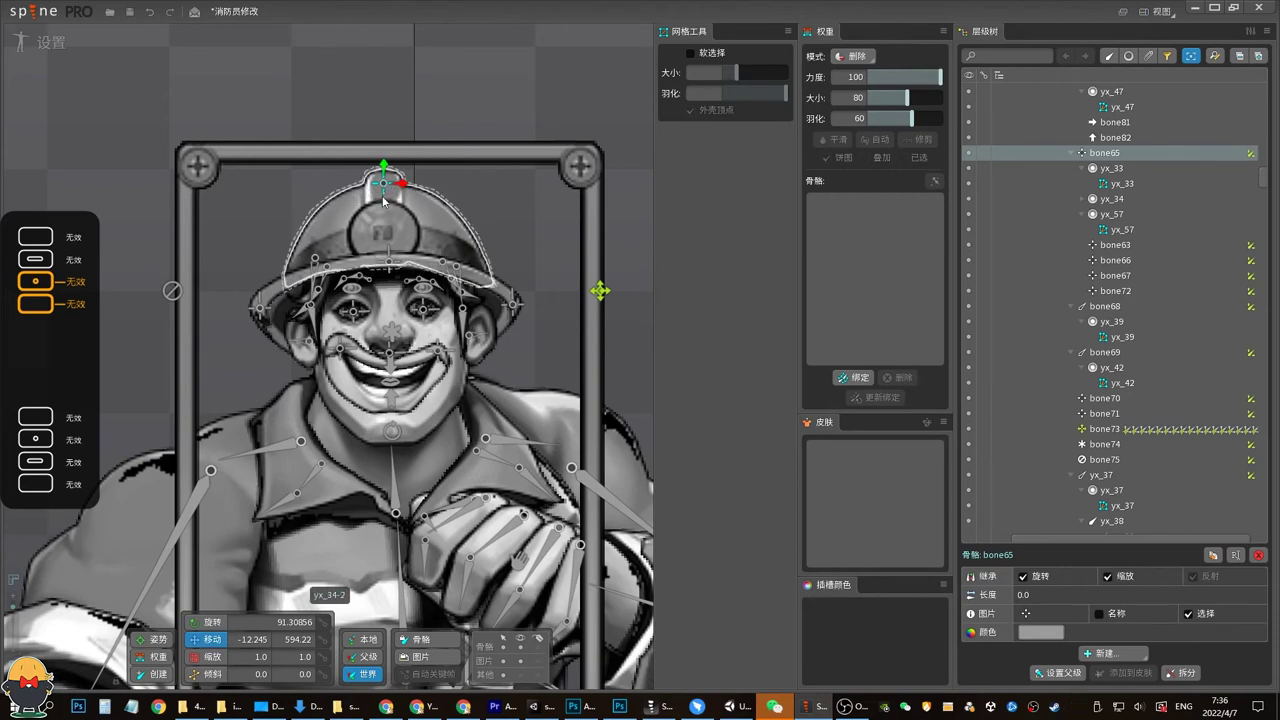
# Tilt the helmet bone to about 96°, then scrub frames 73–78 and play animation 4
pyautogui.press('c')
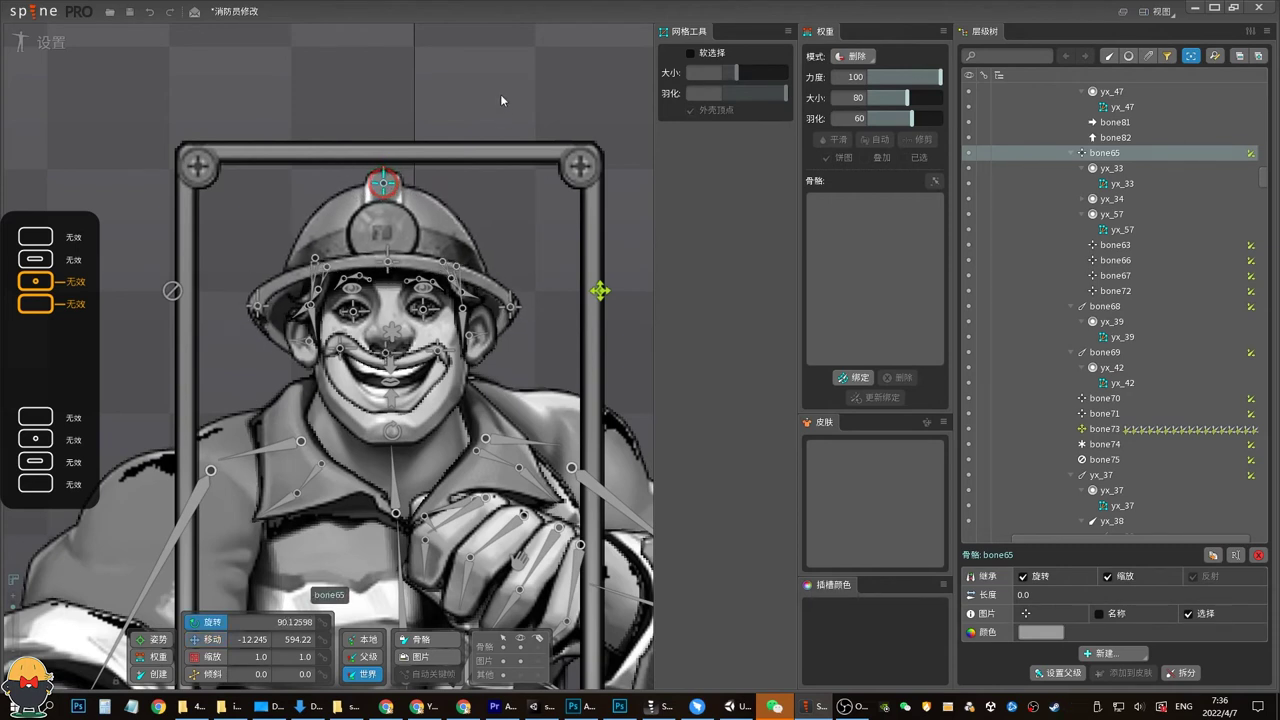
pyautogui.moveTo(499, 98)
pyautogui.mouseDown()
pyautogui.moveTo(492, 69)
pyautogui.moveTo(506, 99)
pyautogui.mouseUp()
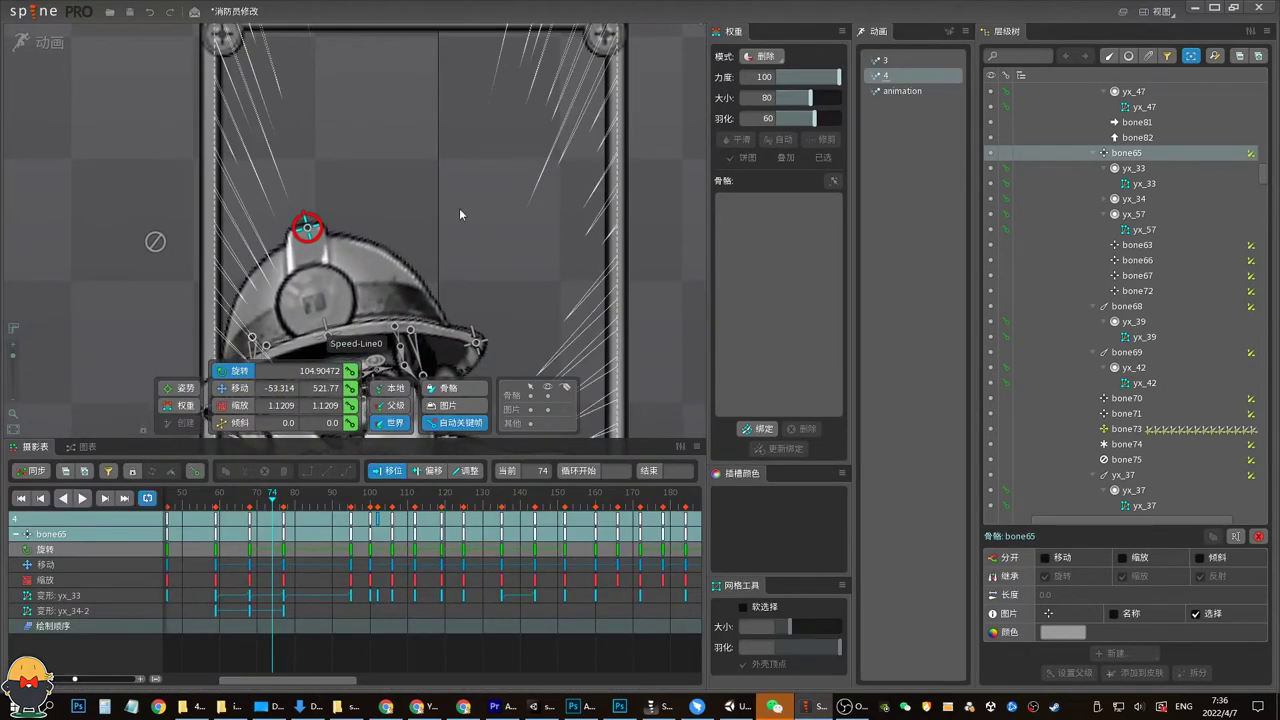
pyautogui.press('Left')
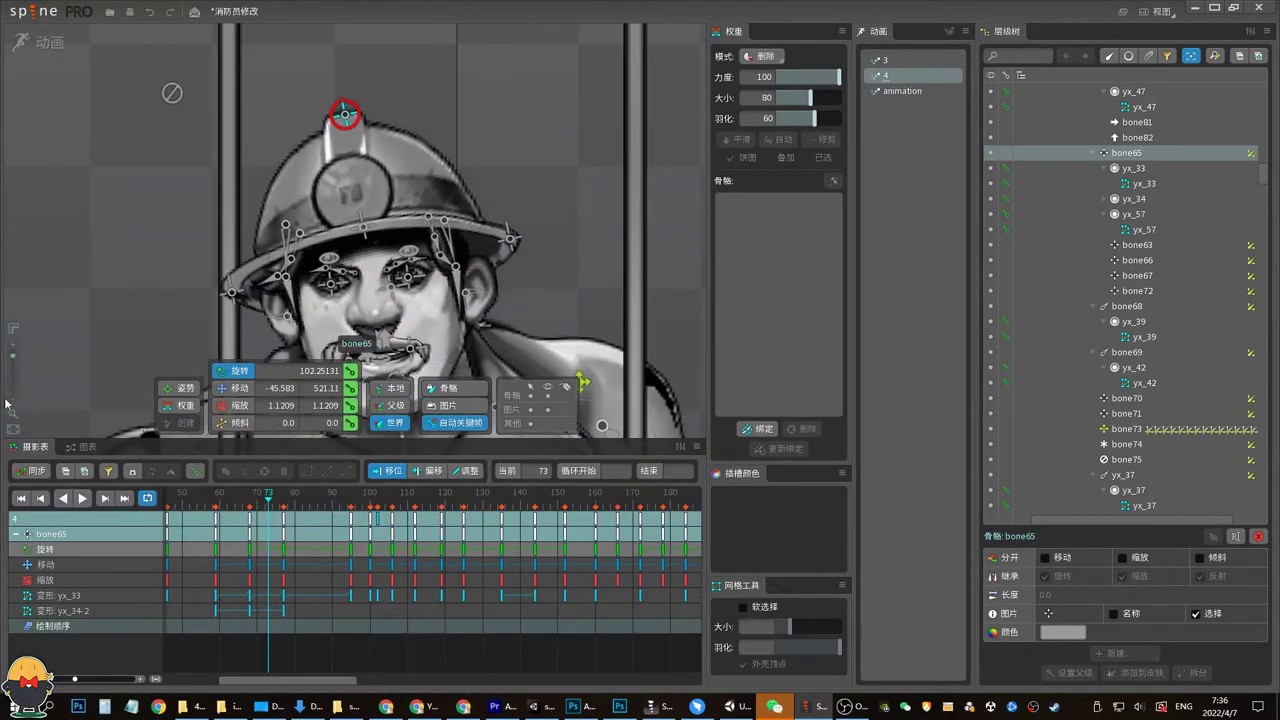
pyautogui.scroll(-3, 5, 404)
pyautogui.moveTo(251, 500); pyautogui.dragTo(279, 502)
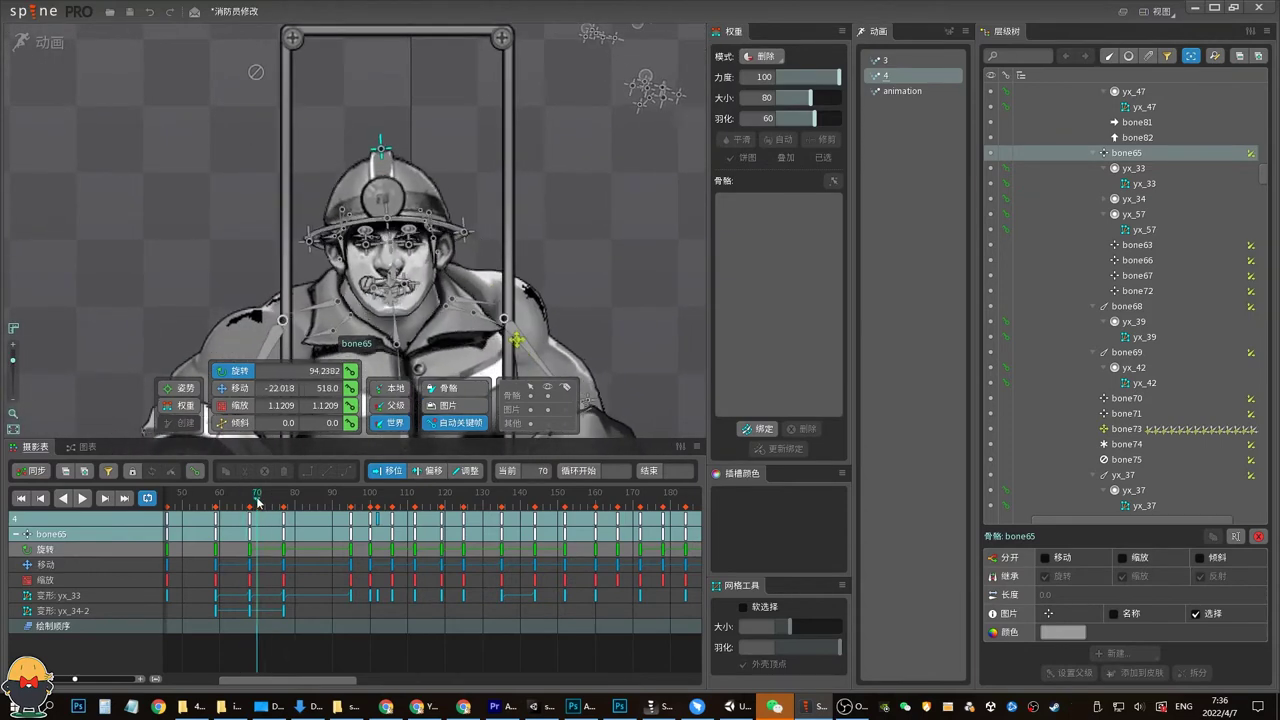
pyautogui.press('space')
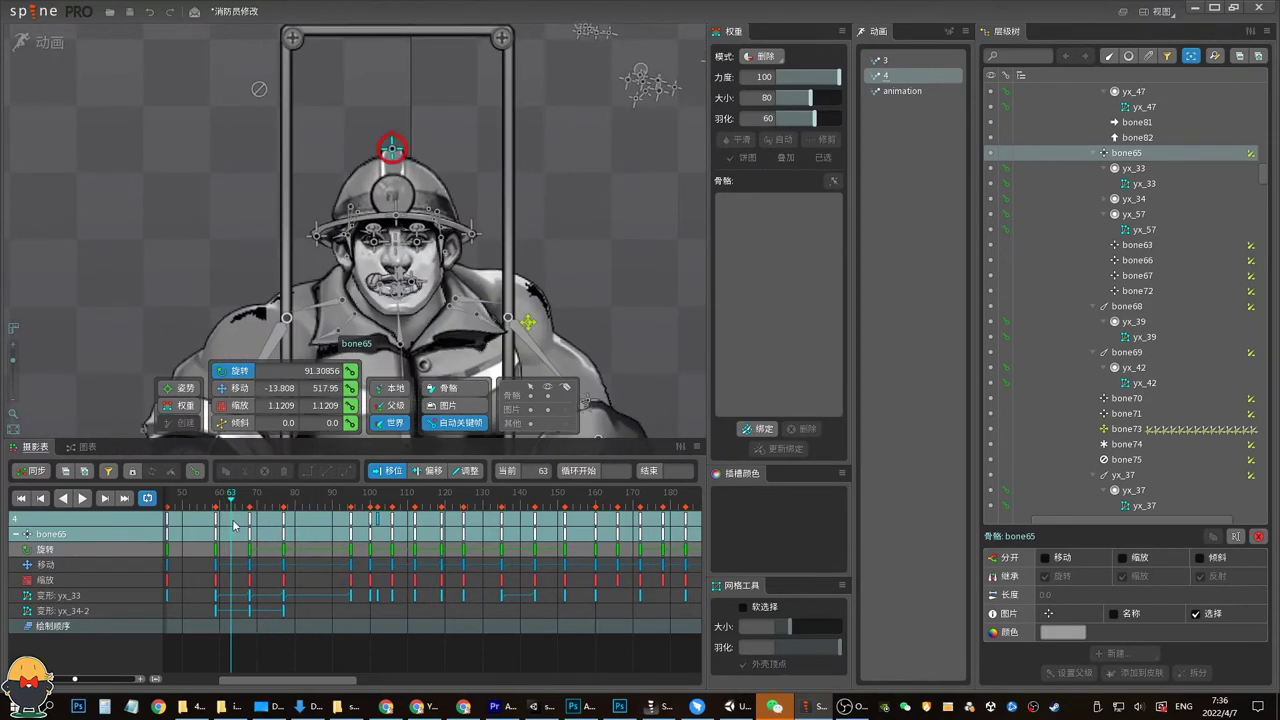
# Select the helmet mesh deform track and review frames 62–81
pyautogui.moveTo(227, 510); pyautogui.dragTo(264, 508)
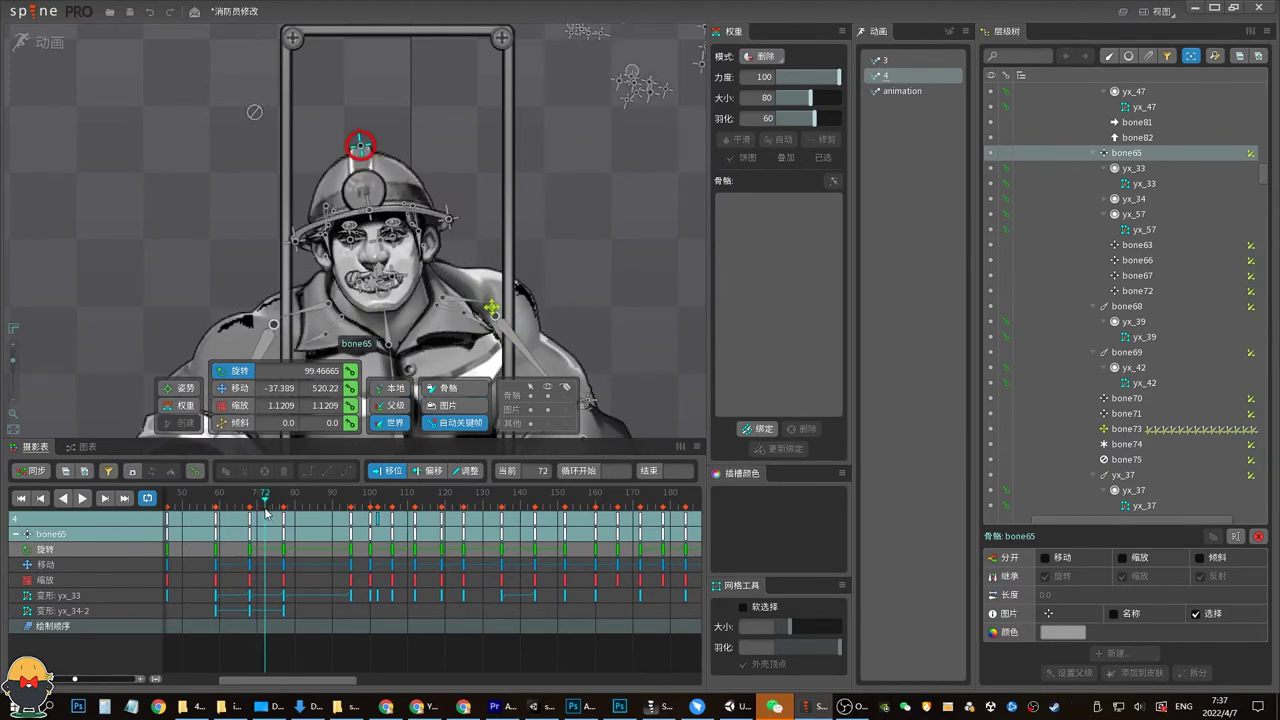
pyautogui.moveTo(266, 512); pyautogui.dragTo(264, 508)
pyautogui.click(295, 564)
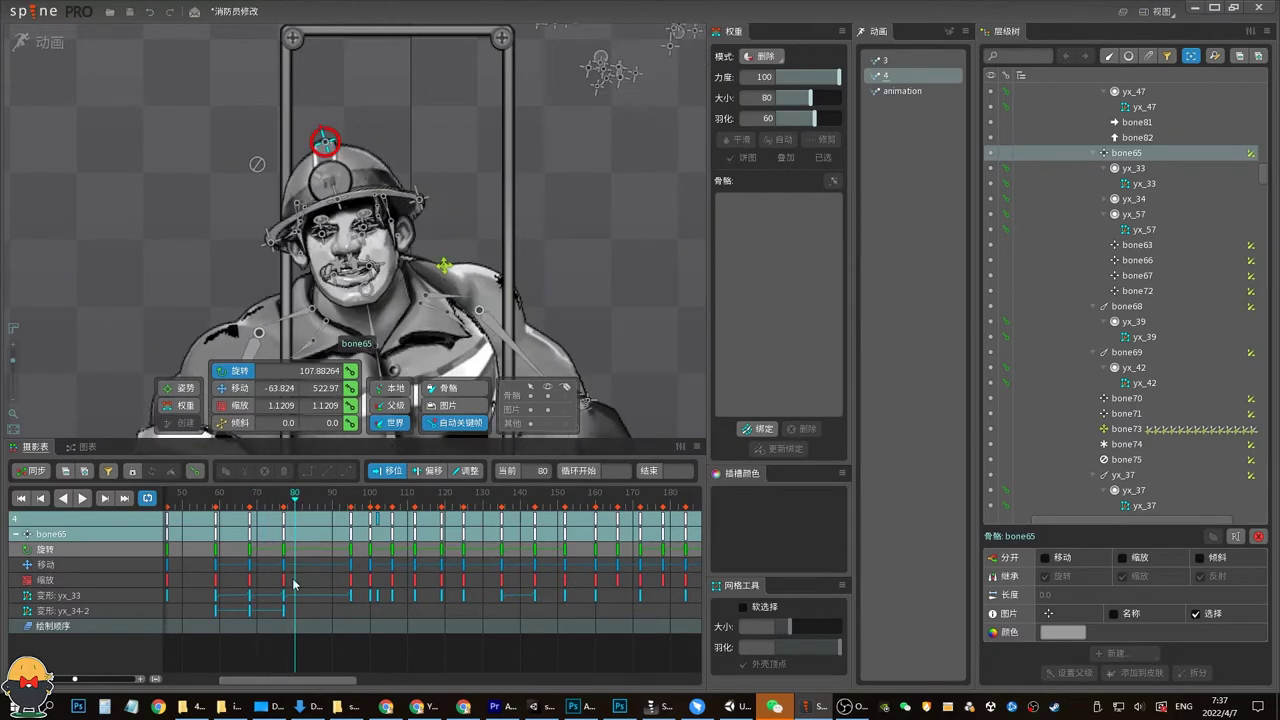
pyautogui.click(220, 606)
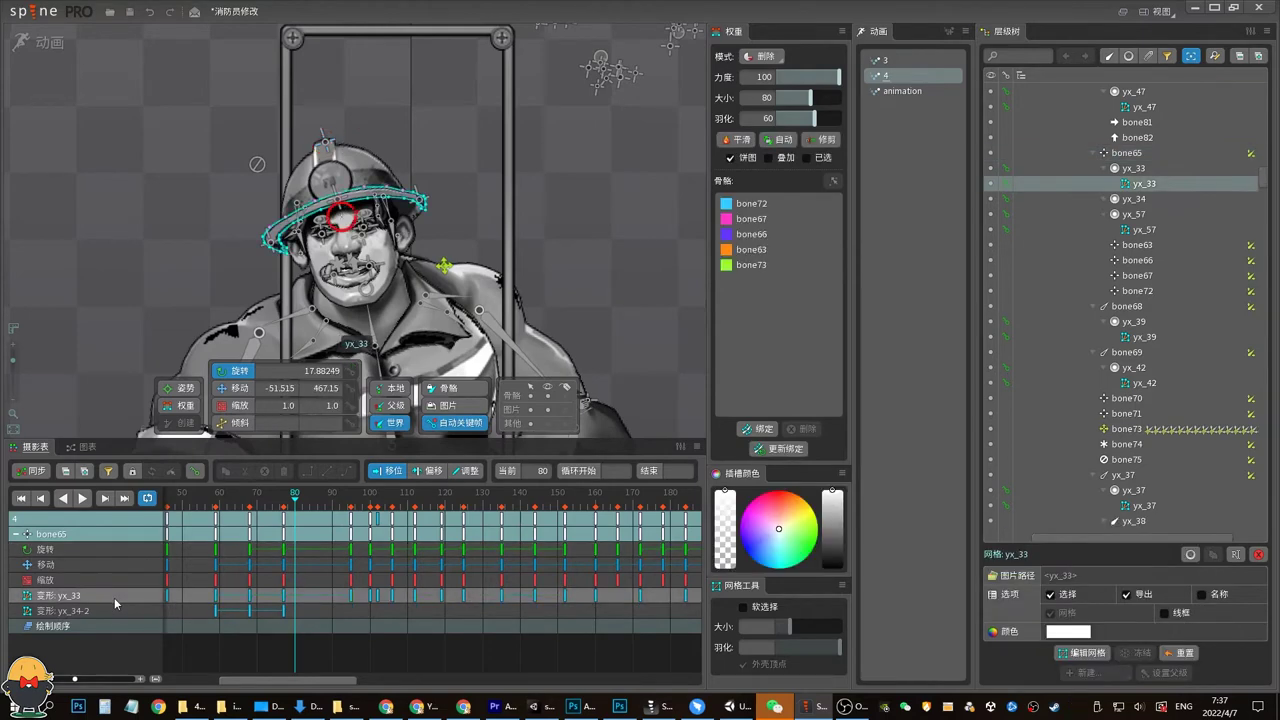
pyautogui.click(268, 500)
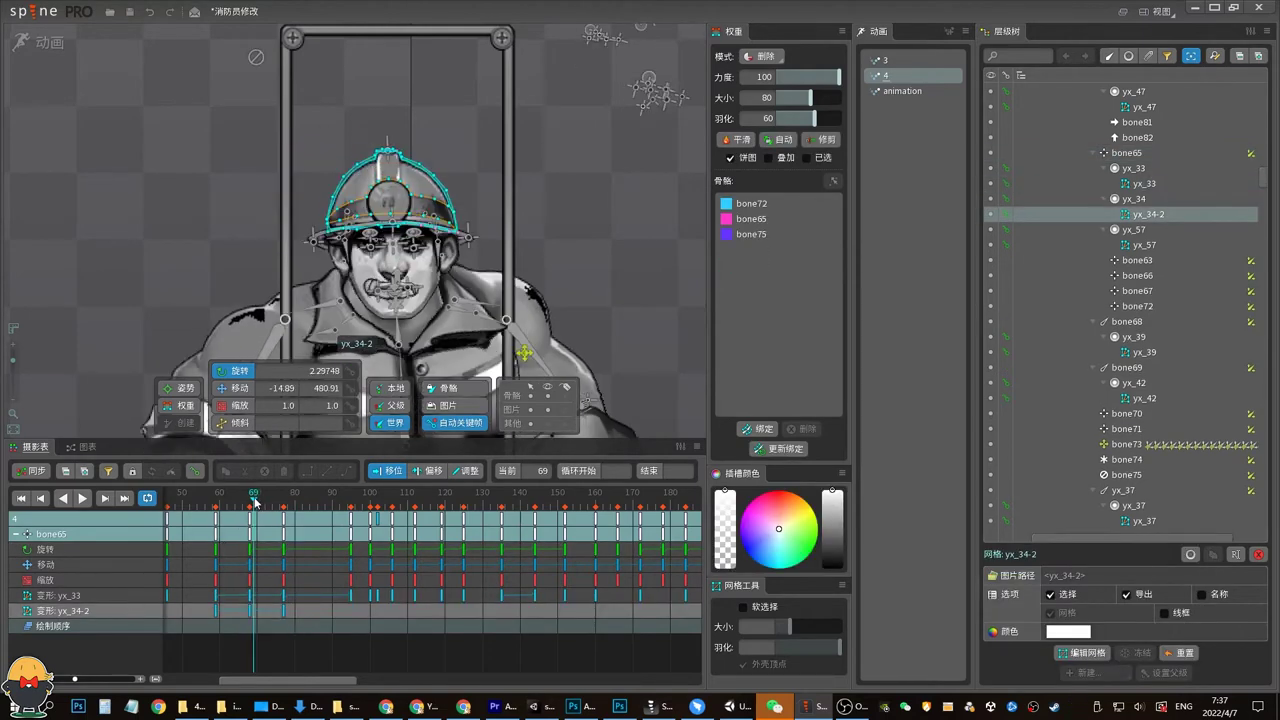
pyautogui.click(297, 610)
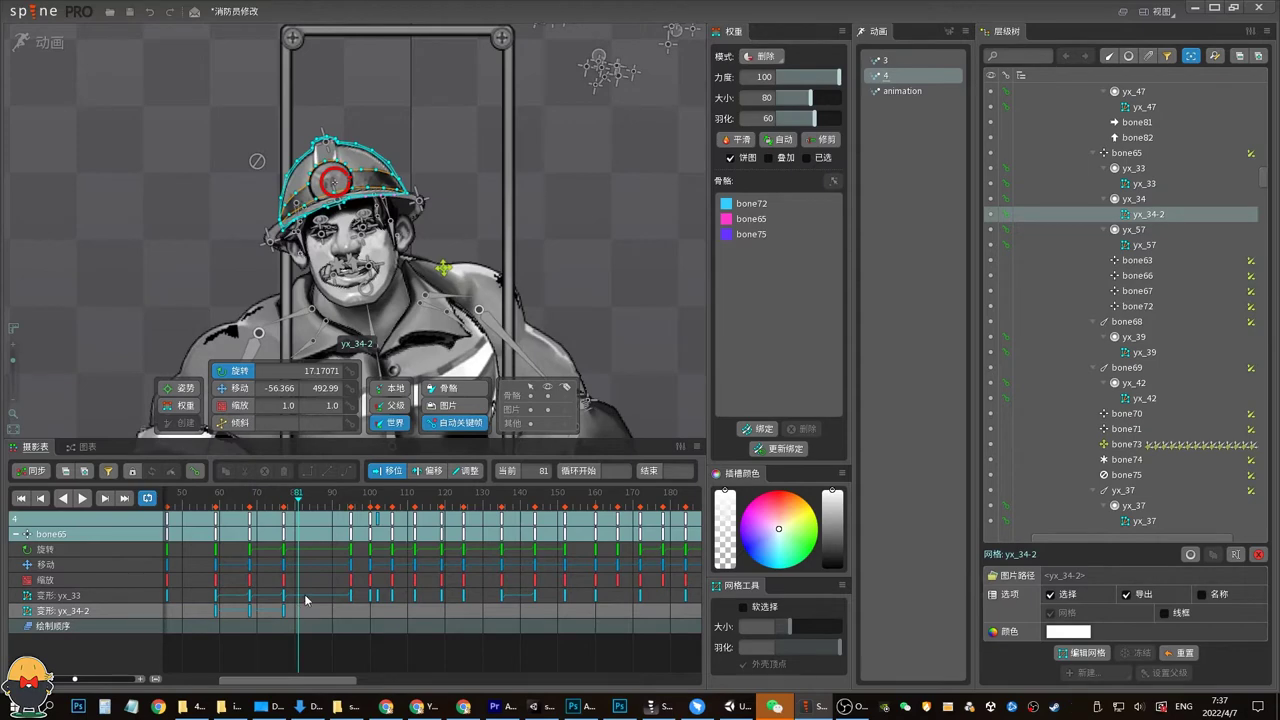
pyautogui.click(261, 525)
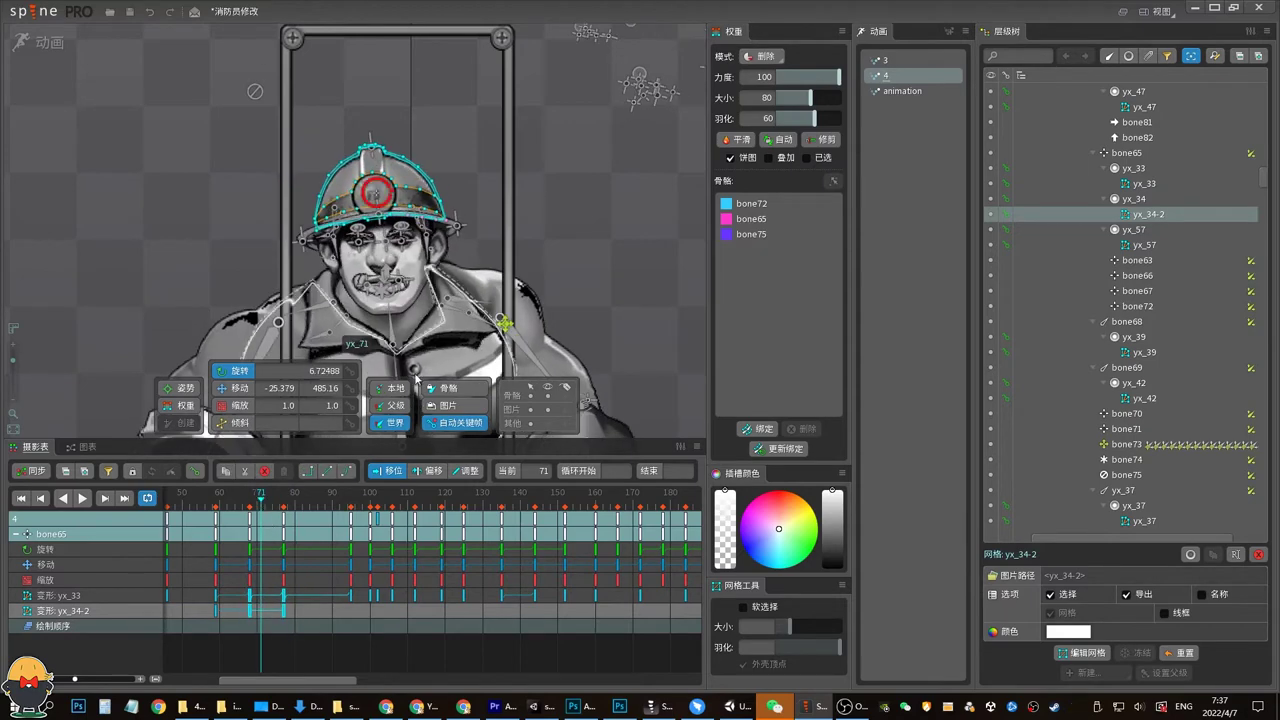
# Select helmet mesh yx_34-2 and review its motion around frames 68–73
pyautogui.click(505, 323)
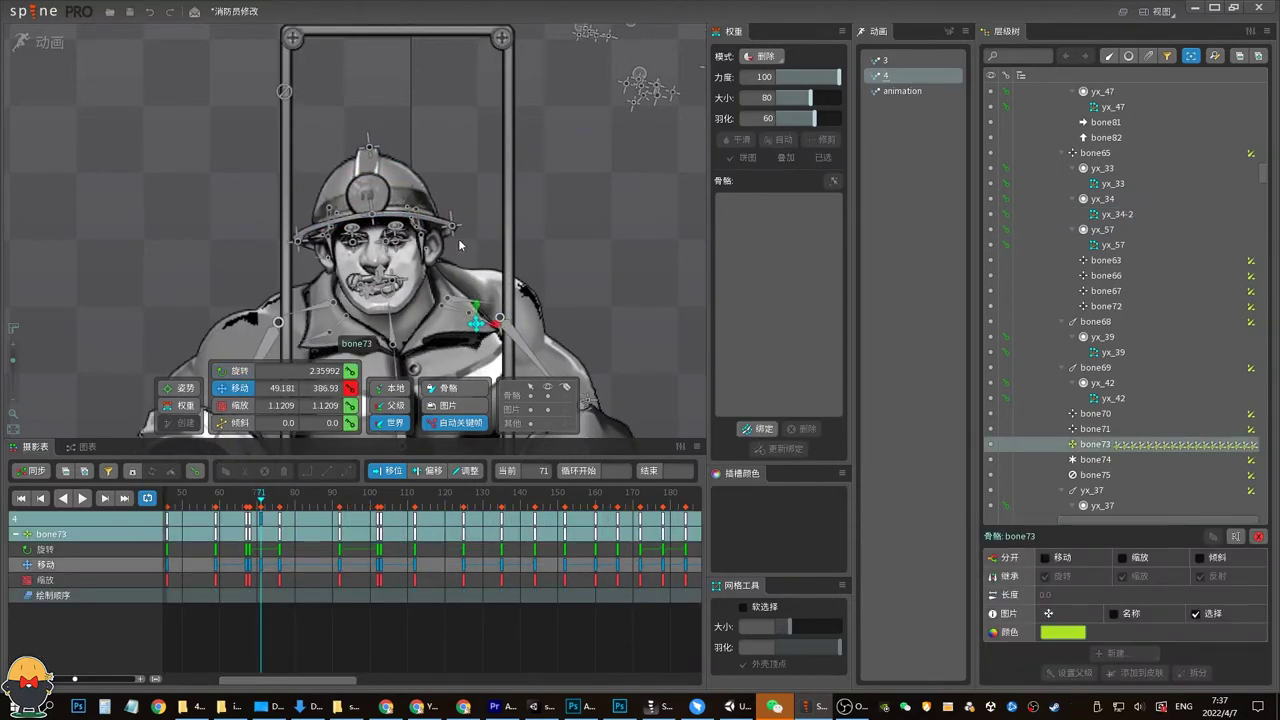
pyautogui.click(268, 495)
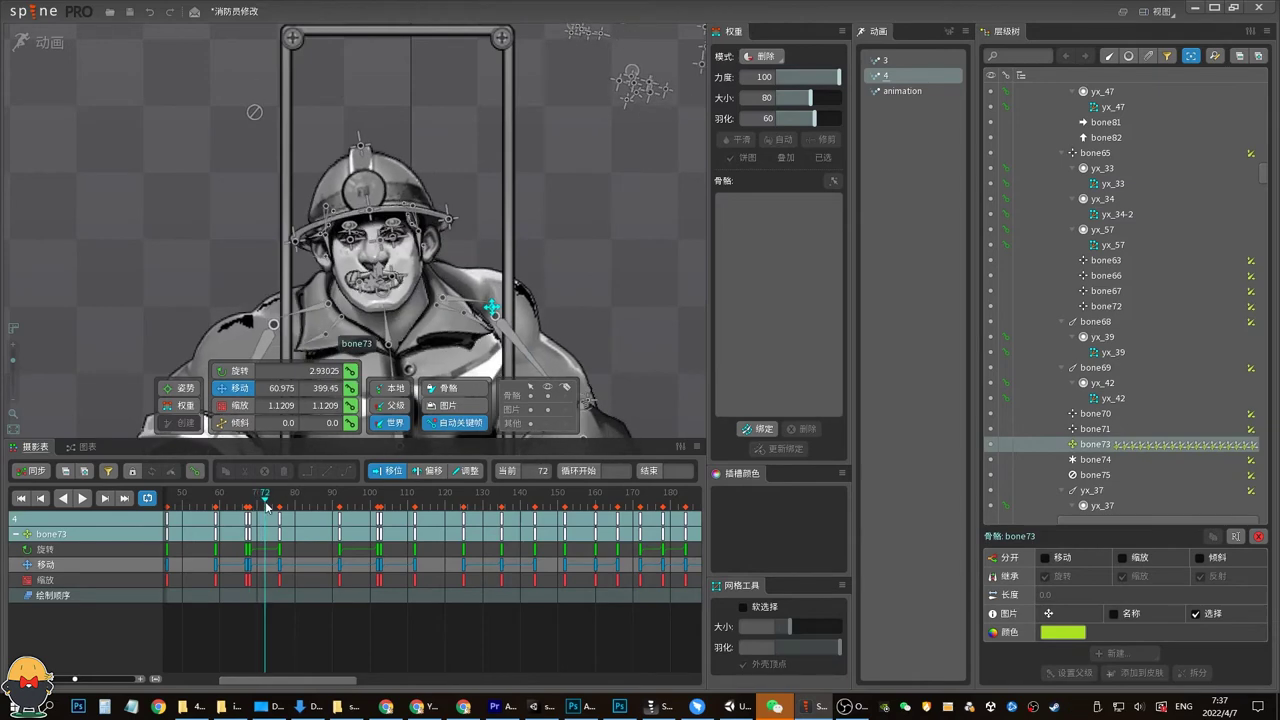
pyautogui.click(381, 231)
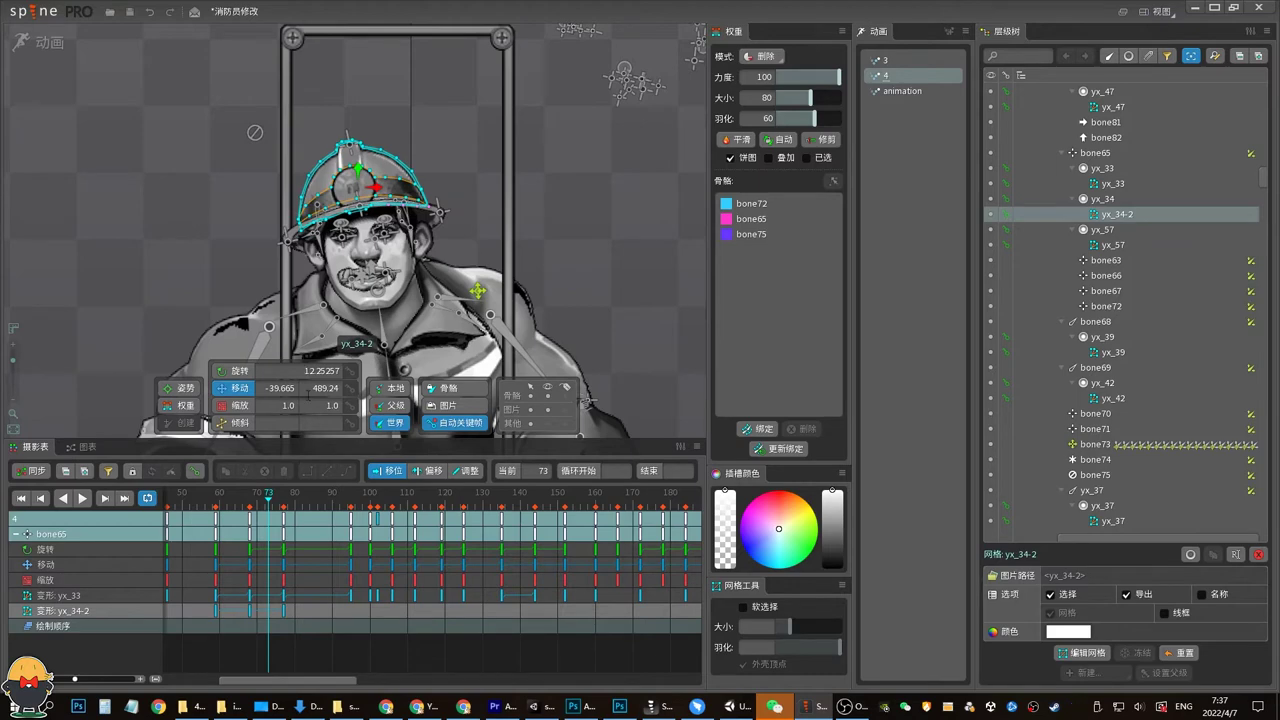
pyautogui.moveTo(270, 505); pyautogui.dragTo(250, 503)
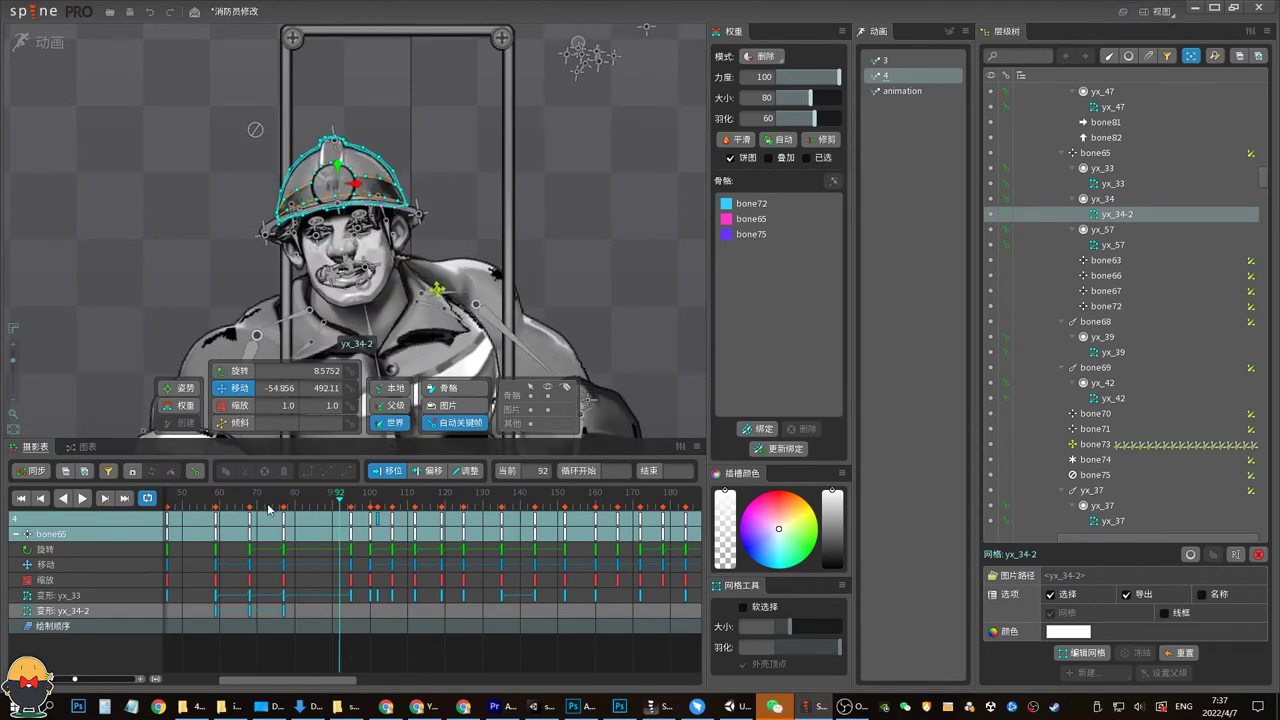
pyautogui.moveTo(268, 510)
pyautogui.mouseDown()
pyautogui.moveTo(282, 503)
pyautogui.moveTo(265, 505)
pyautogui.mouseUp()
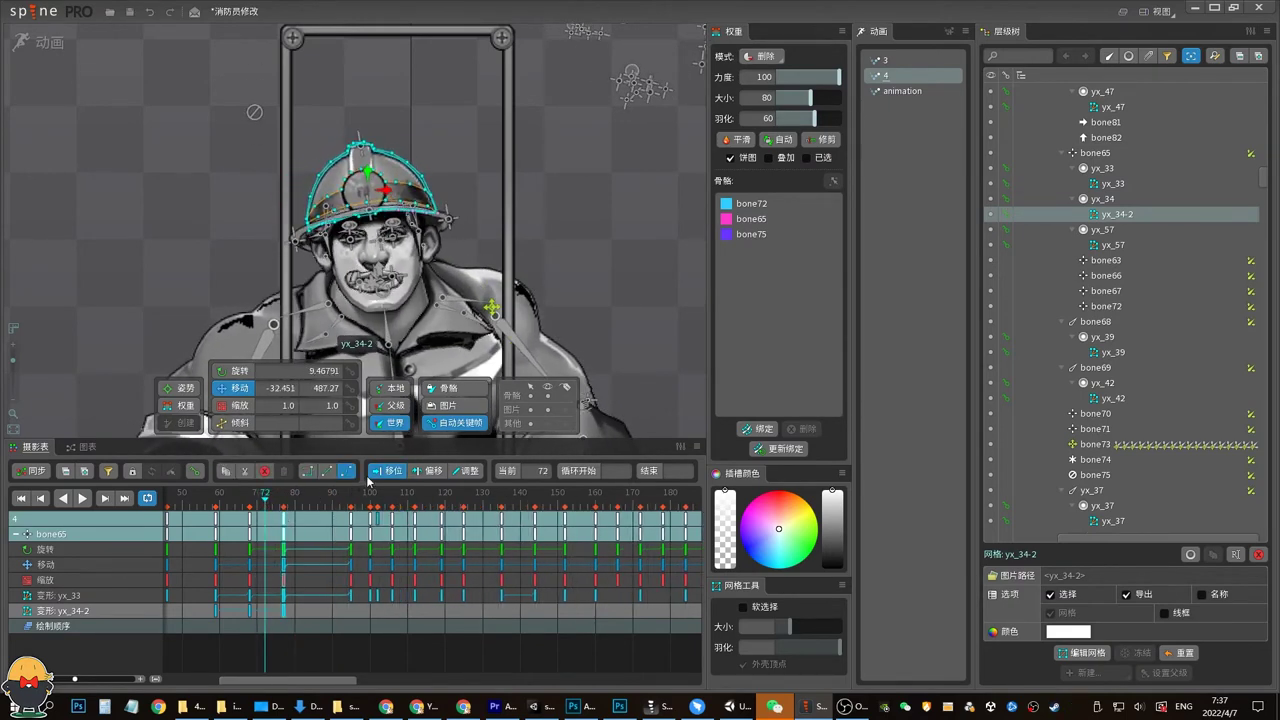
pyautogui.moveTo(276, 522); pyautogui.dragTo(264, 505)
# Rotate bone65's helmet back slightly at frame 72, then further at frame 77
pyautogui.click(442, 175)
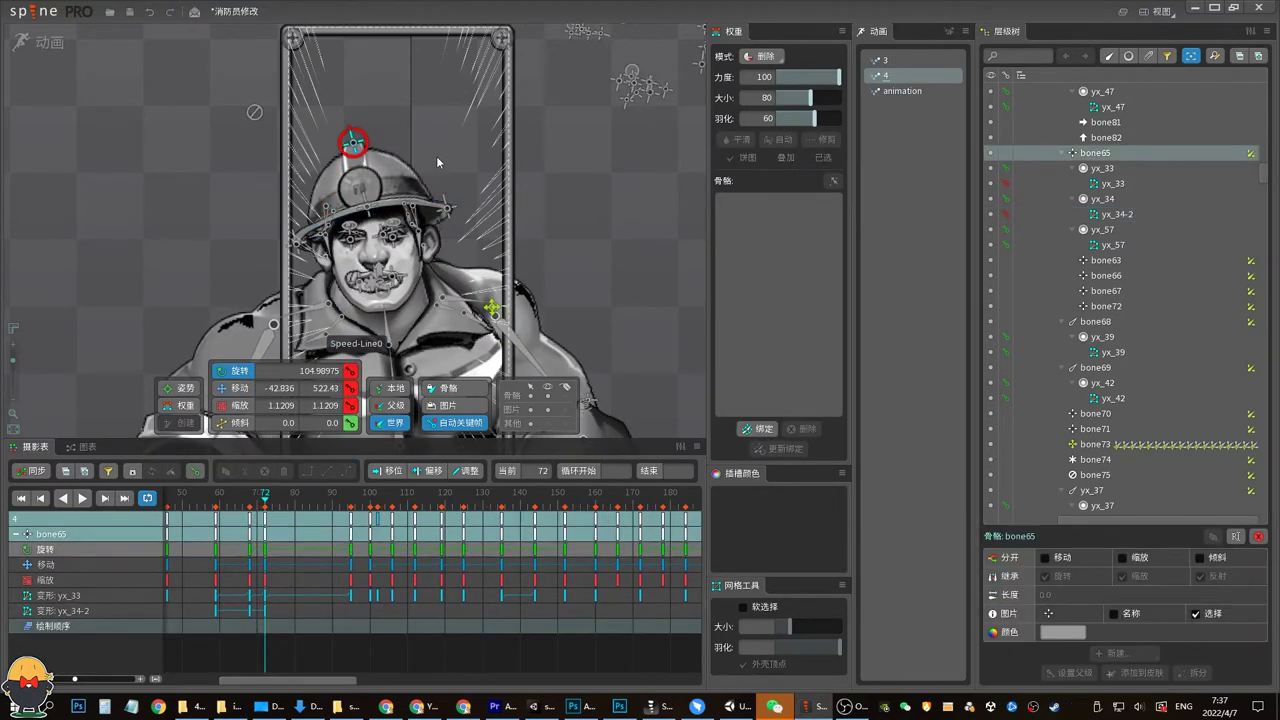
pyautogui.moveTo(575, 196); pyautogui.dragTo(572, 203)
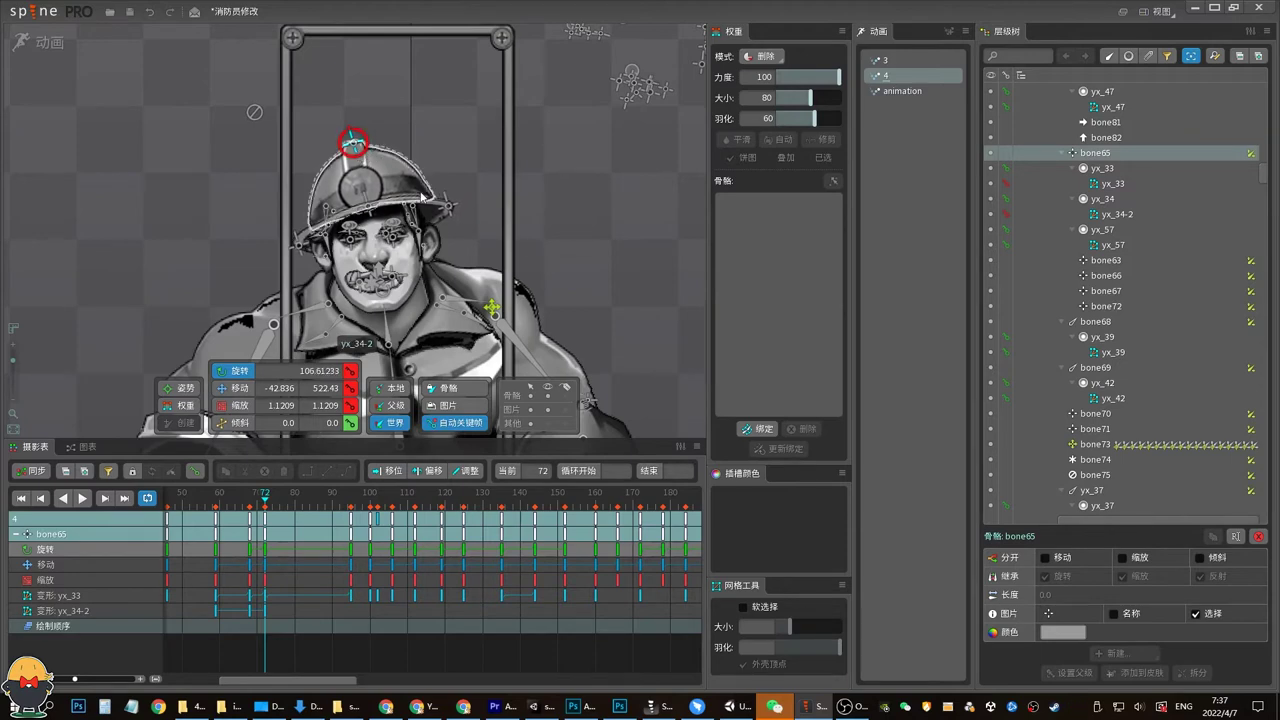
pyautogui.moveTo(267, 518); pyautogui.dragTo(285, 513)
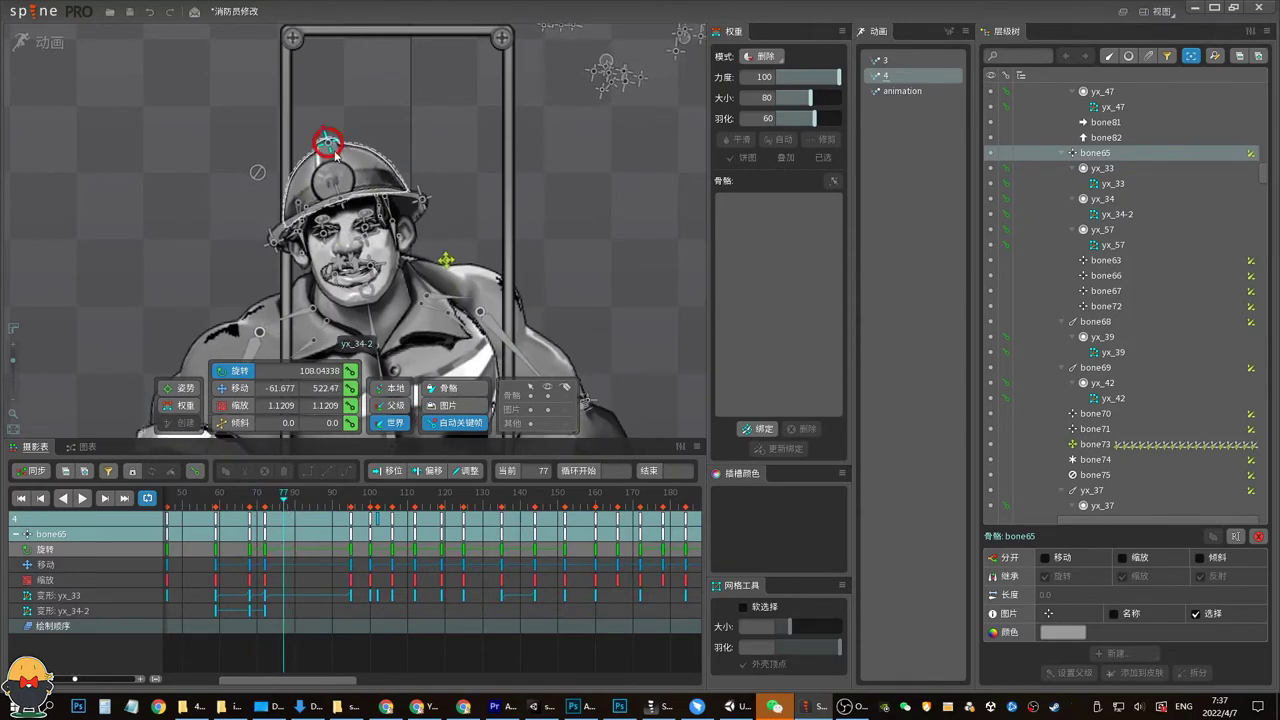
pyautogui.moveTo(566, 214); pyautogui.dragTo(575, 193)
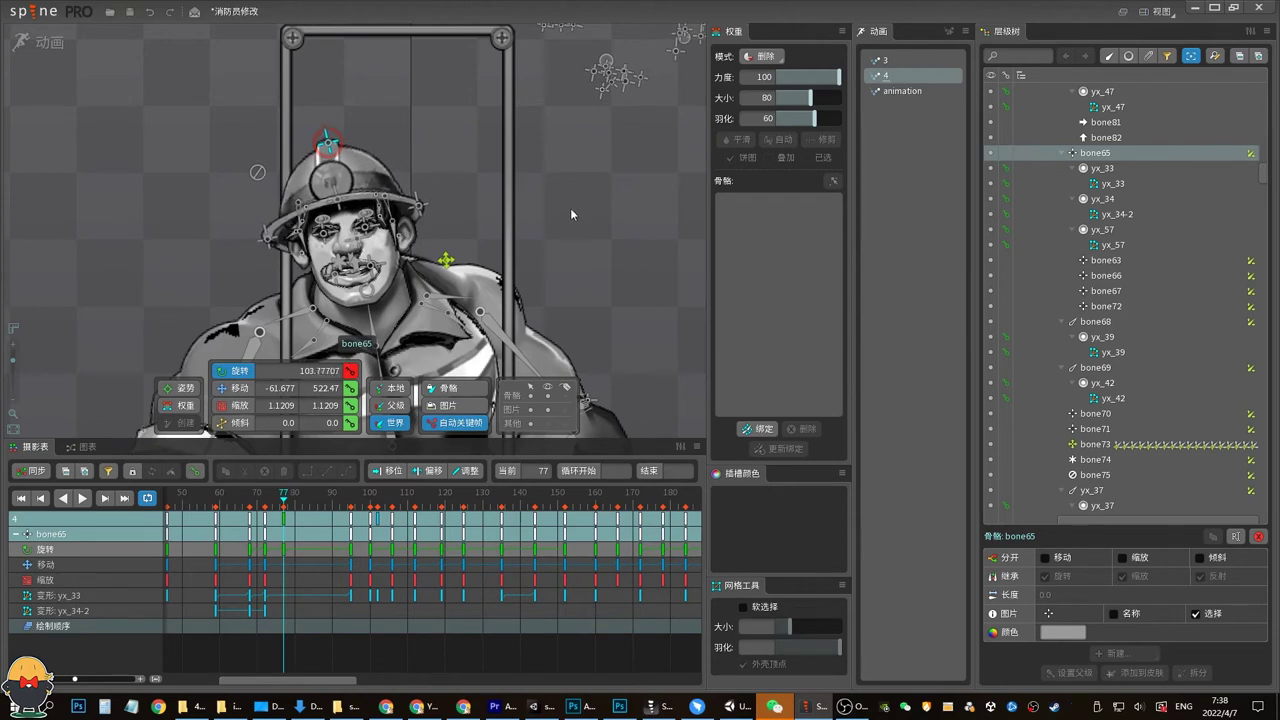
# Play and scrub animation 4 between frames 66 and 95 to review the helmet tilt
pyautogui.click(294, 491)
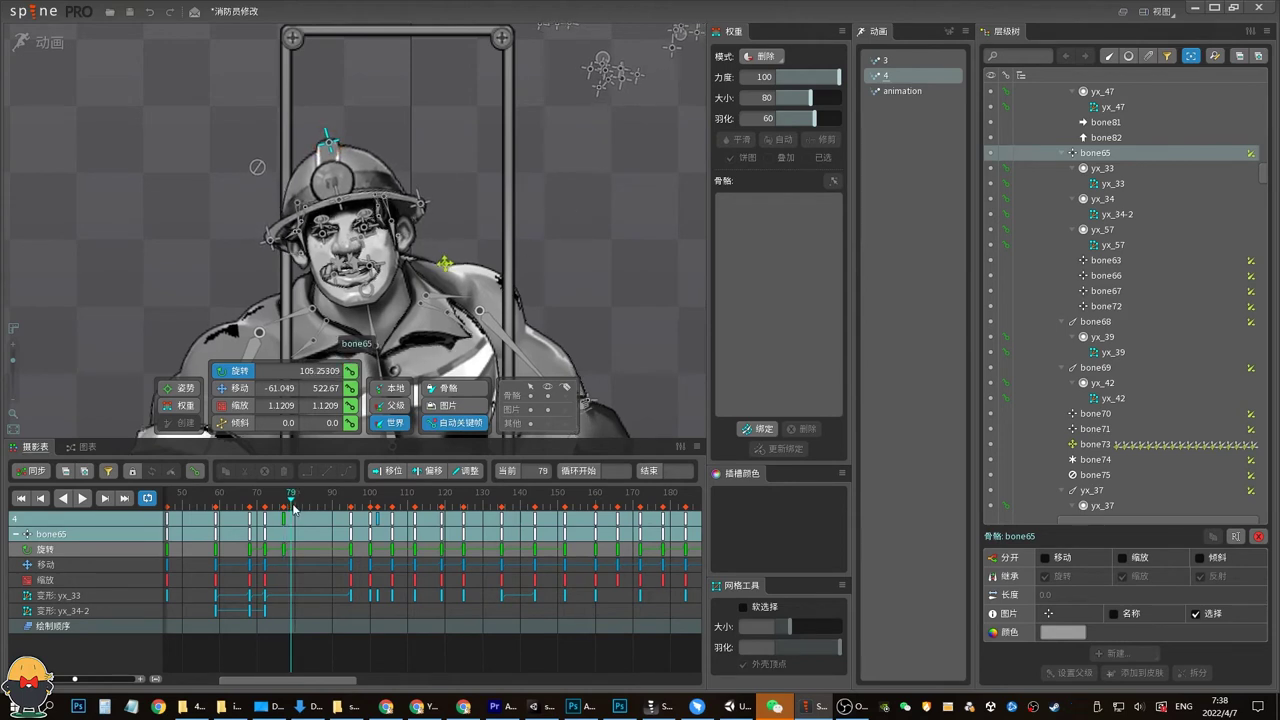
pyautogui.click(243, 510)
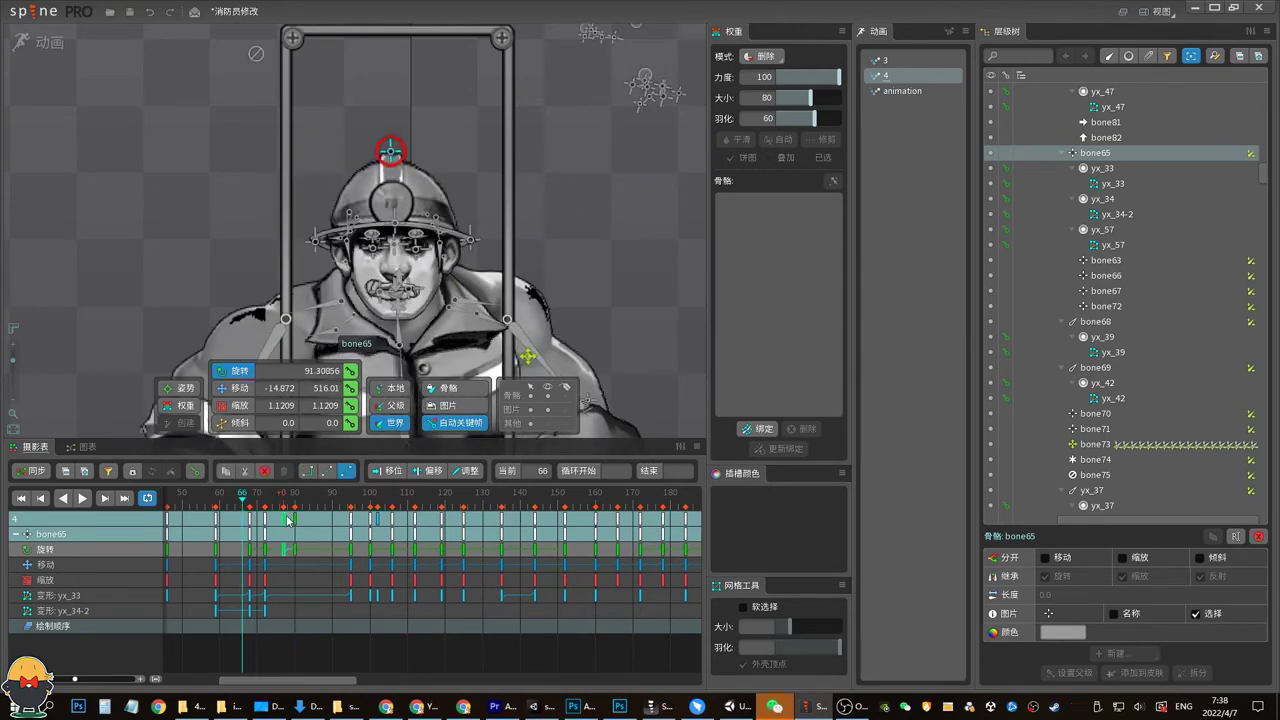
pyautogui.press('space')
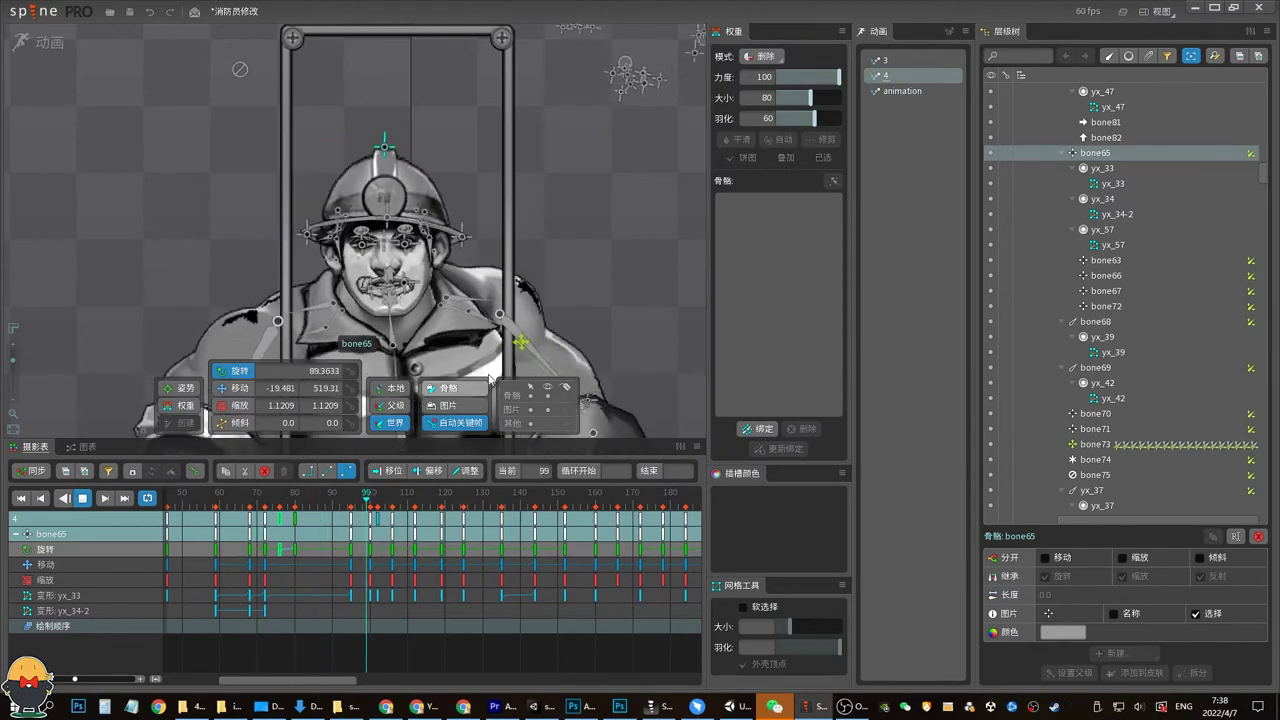
pyautogui.press('space')
pyautogui.click(350, 492)
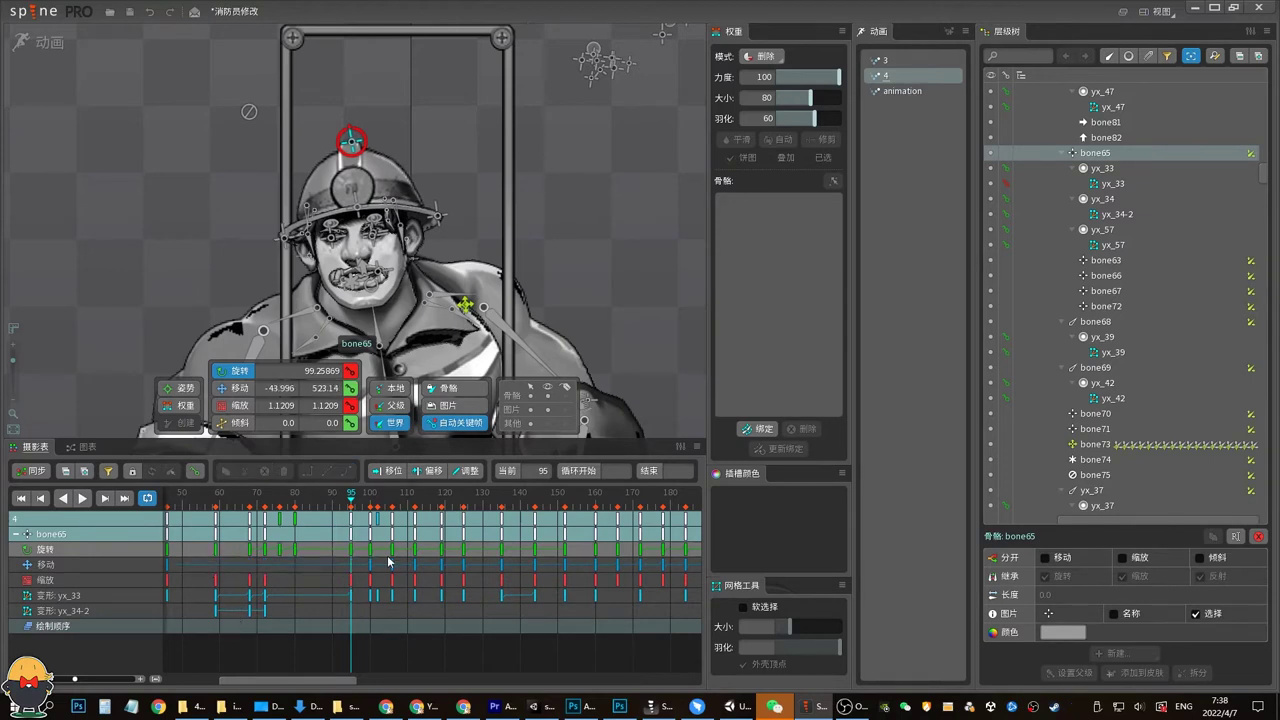
pyautogui.press('space')
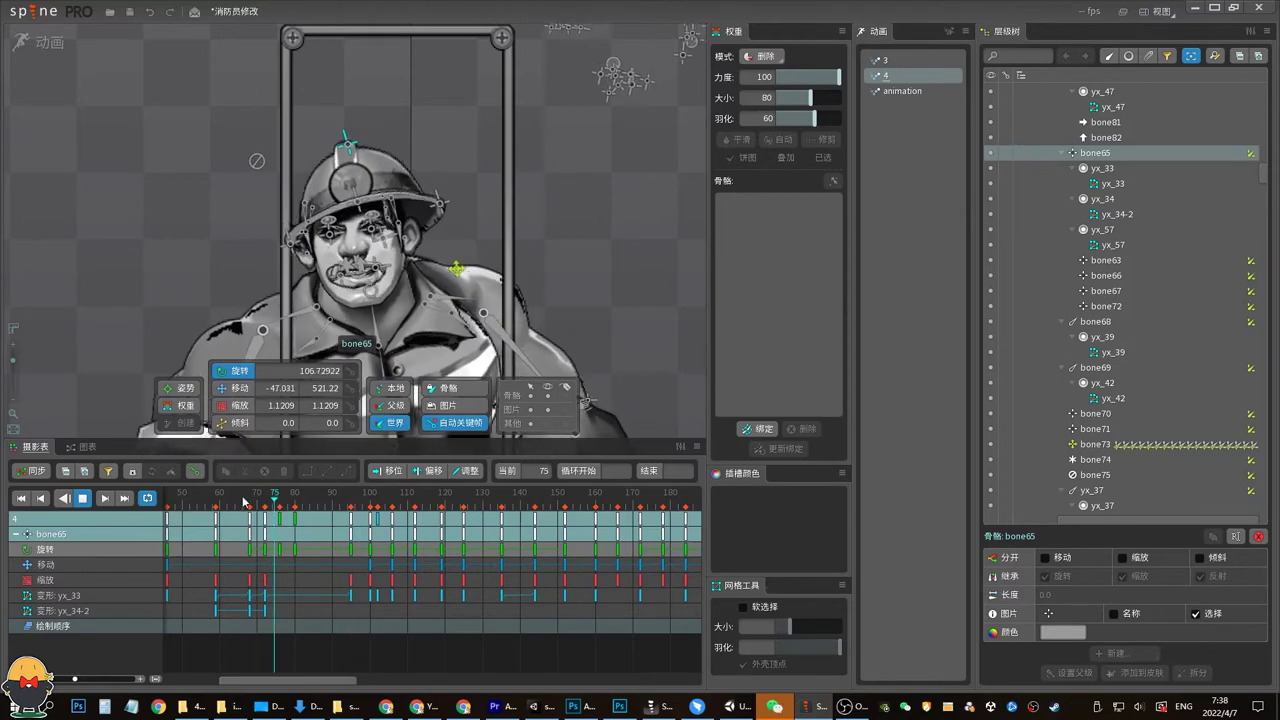
pyautogui.click(245, 496)
pyautogui.moveTo(242, 499); pyautogui.dragTo(249, 499)
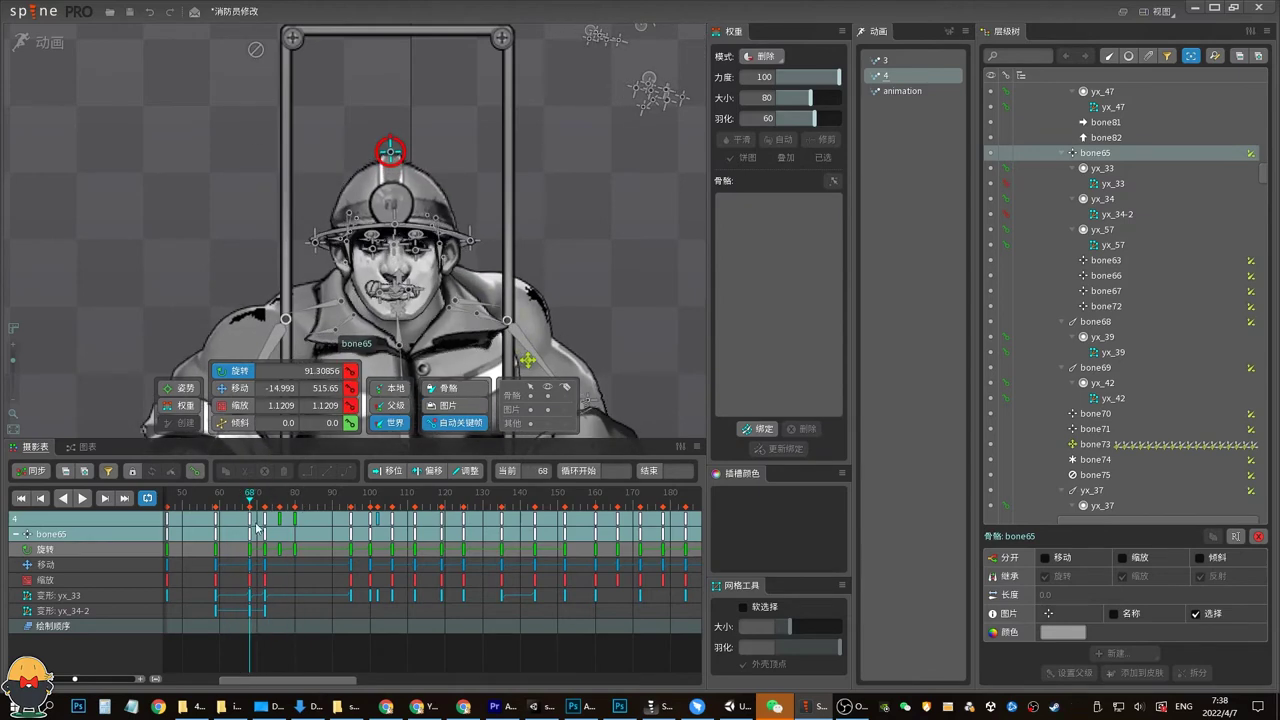
# Scrub frames 72–77 and replay from frame 60 to check the helmet motion
pyautogui.click(264, 500)
pyautogui.moveTo(264, 500); pyautogui.dragTo(305, 510)
pyautogui.click(350, 512)
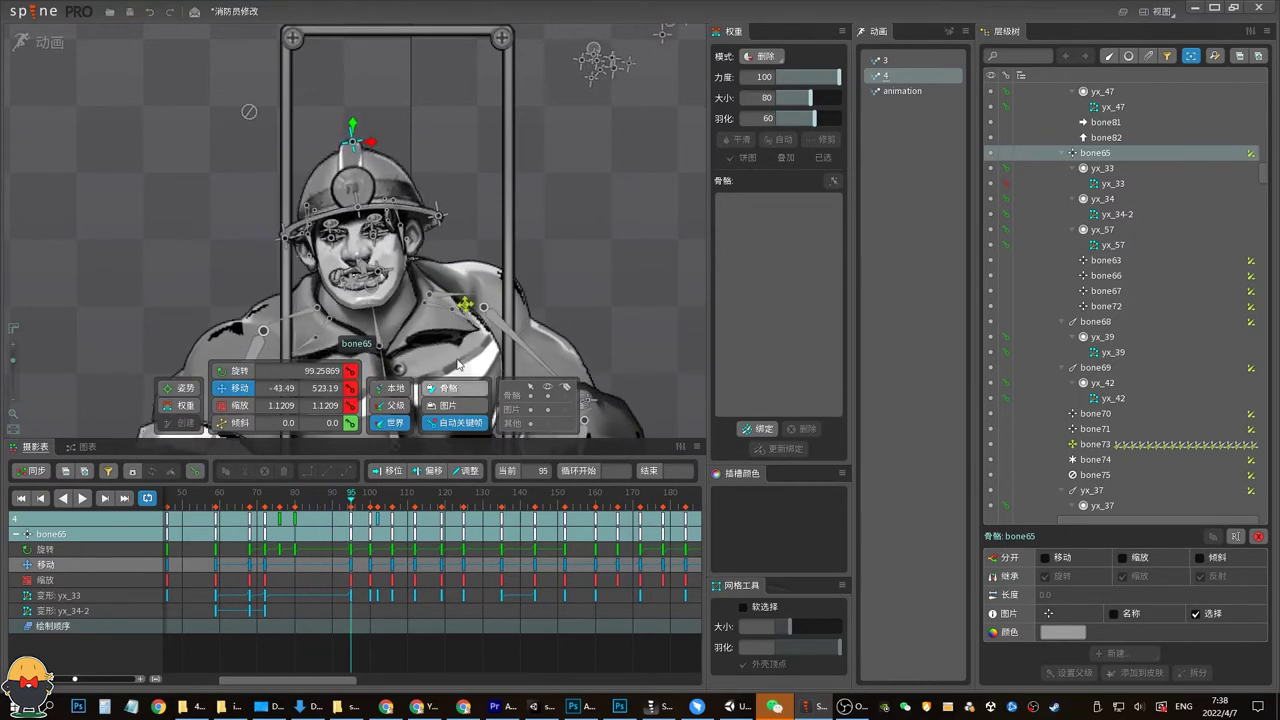
pyautogui.press('space')
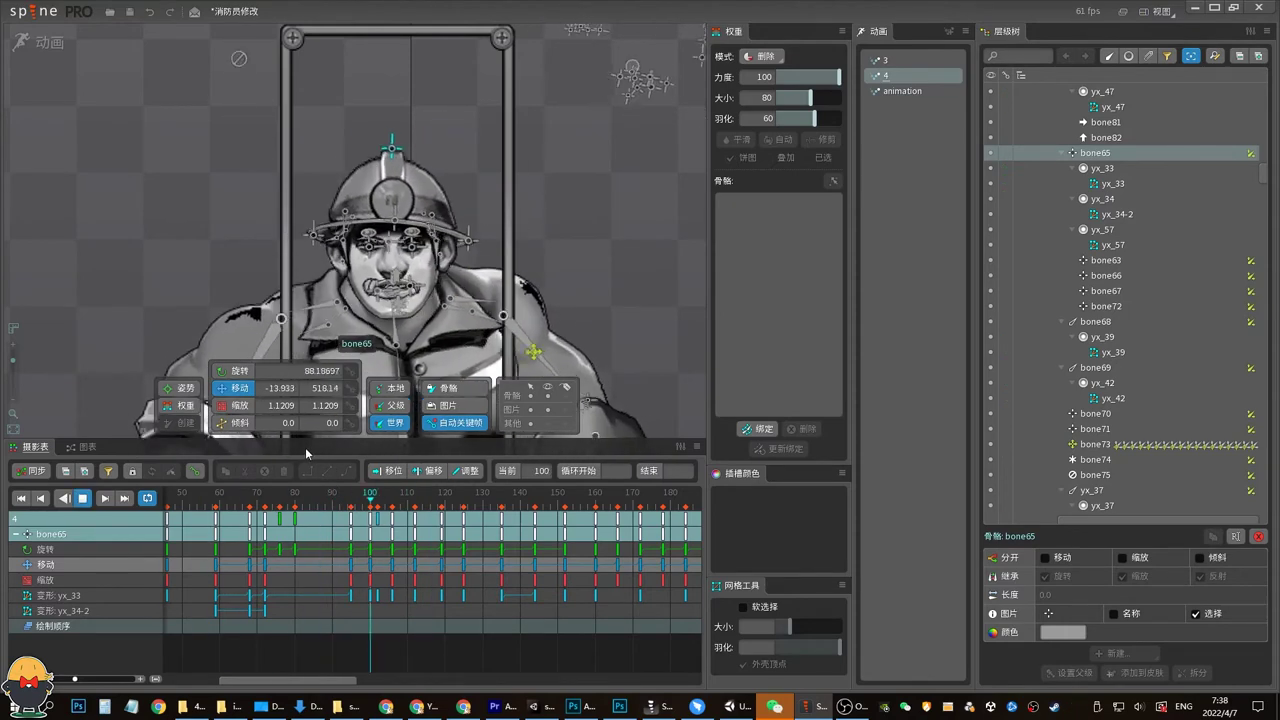
pyautogui.click(217, 504)
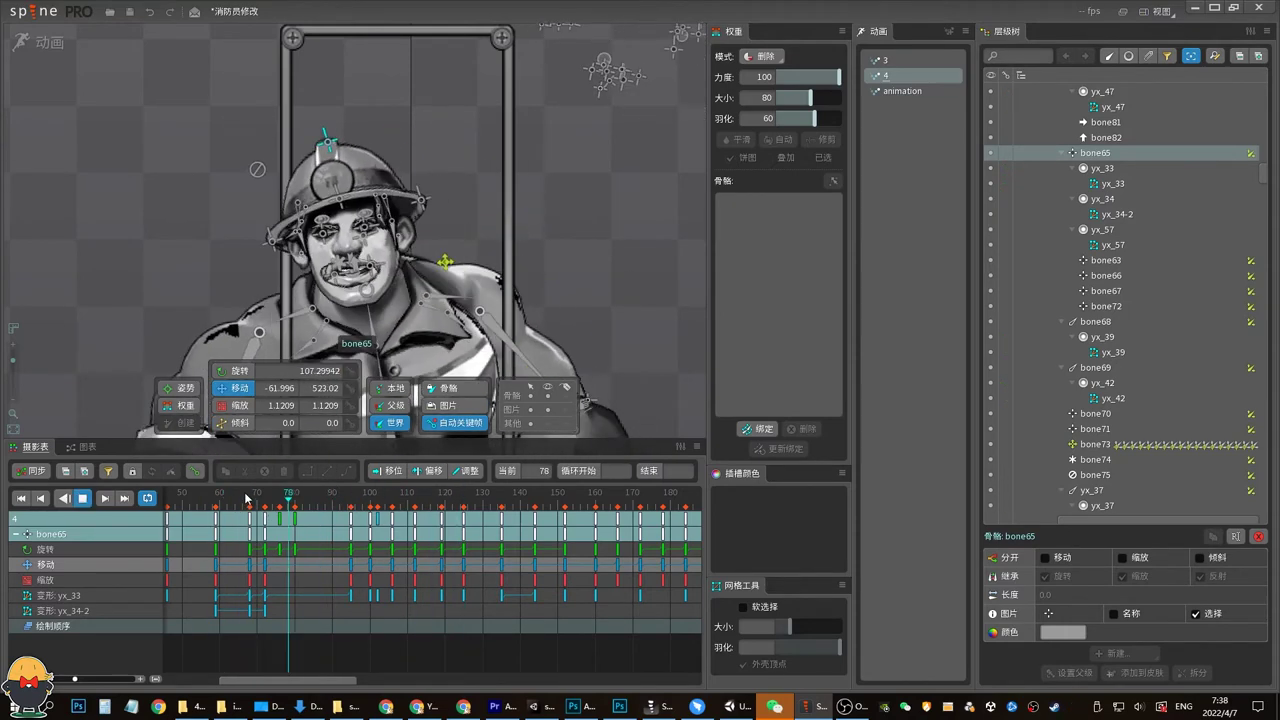
pyautogui.press('space')
pyautogui.press('space')
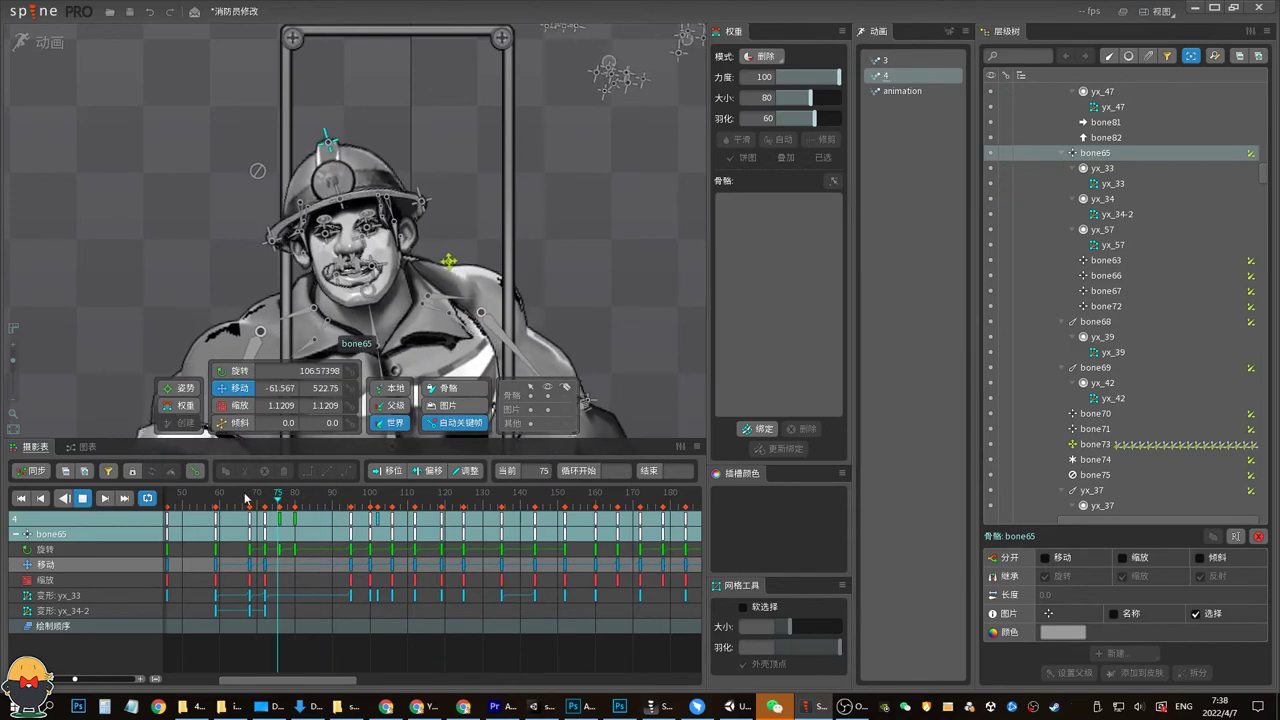
pyautogui.moveTo(248, 497); pyautogui.dragTo(264, 507)
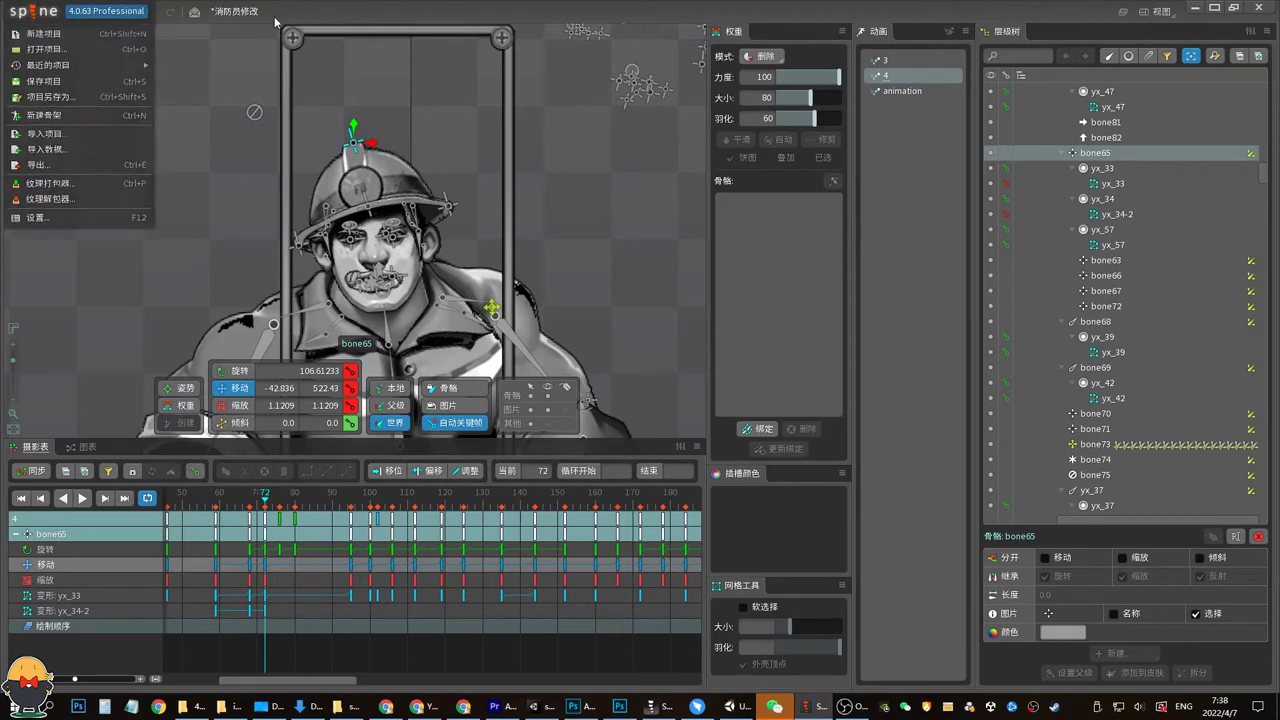
pyautogui.press('space')
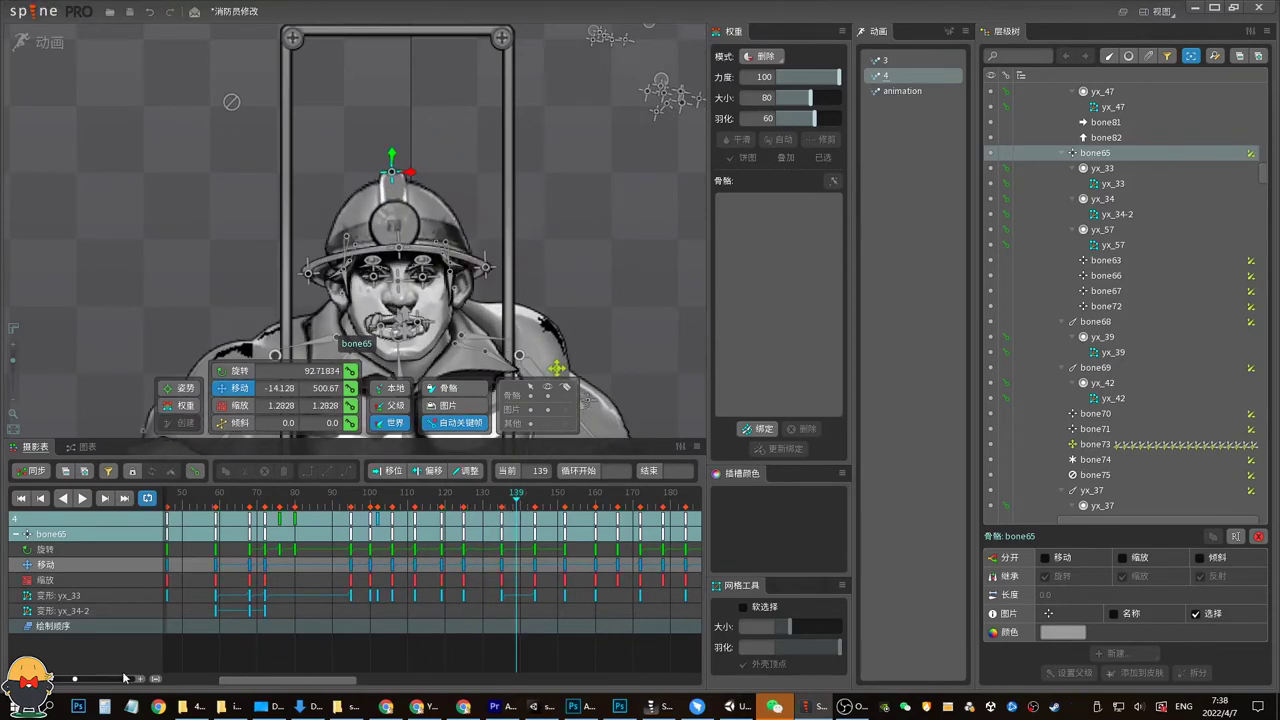
# Scrub through the later timeline from frame 163, then return to setup mode
pyautogui.scroll(-5, 300, 560)
pyautogui.click(312, 497)
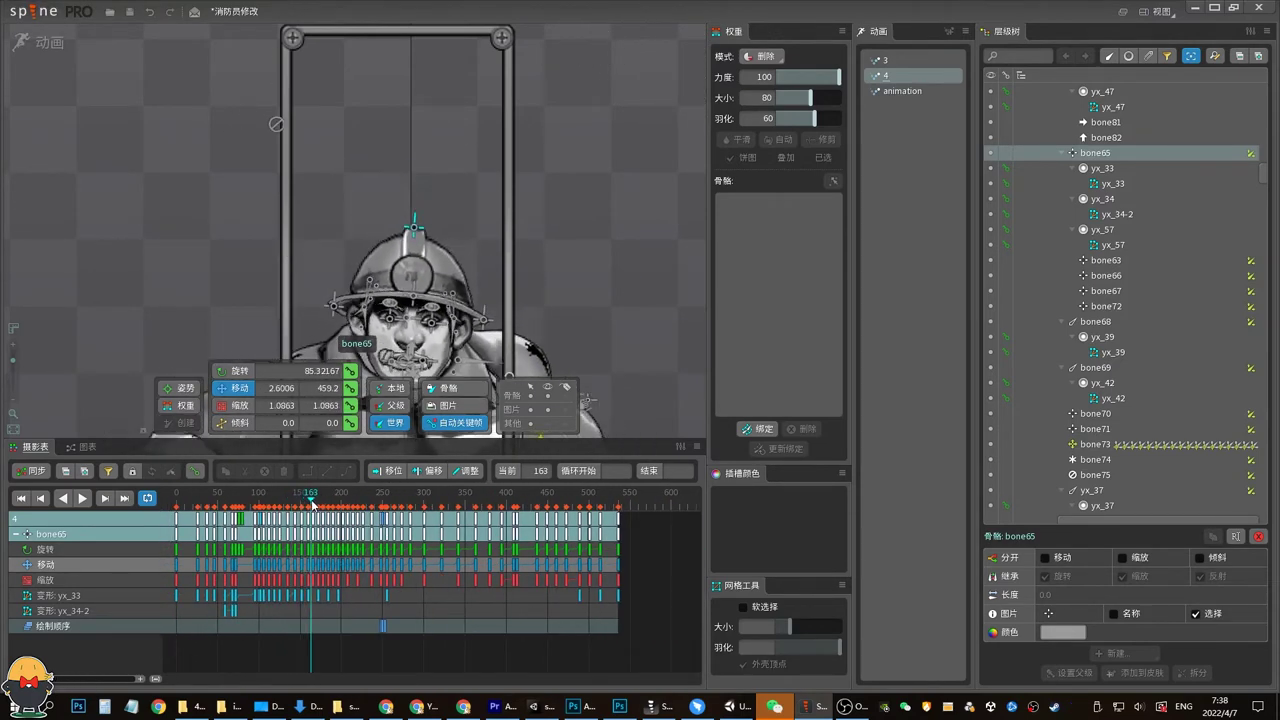
pyautogui.moveTo(312, 503); pyautogui.dragTo(495, 500)
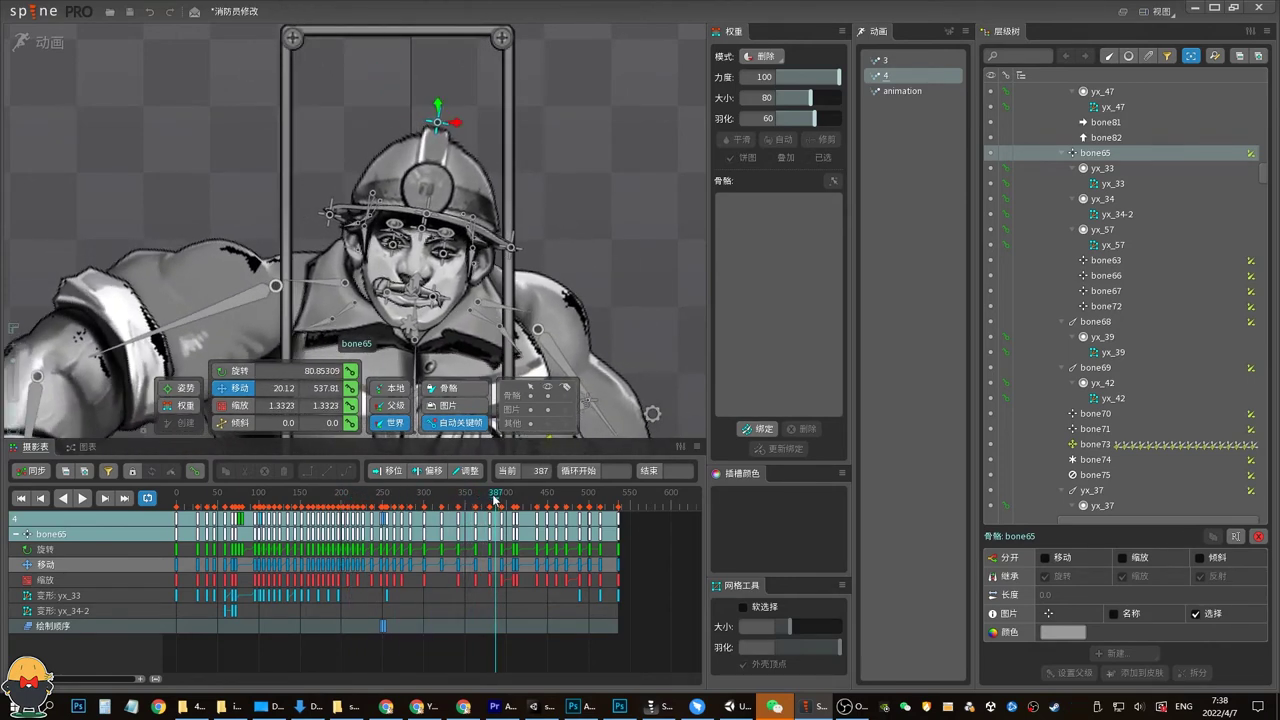
pyautogui.scroll(-2, 408, 424)
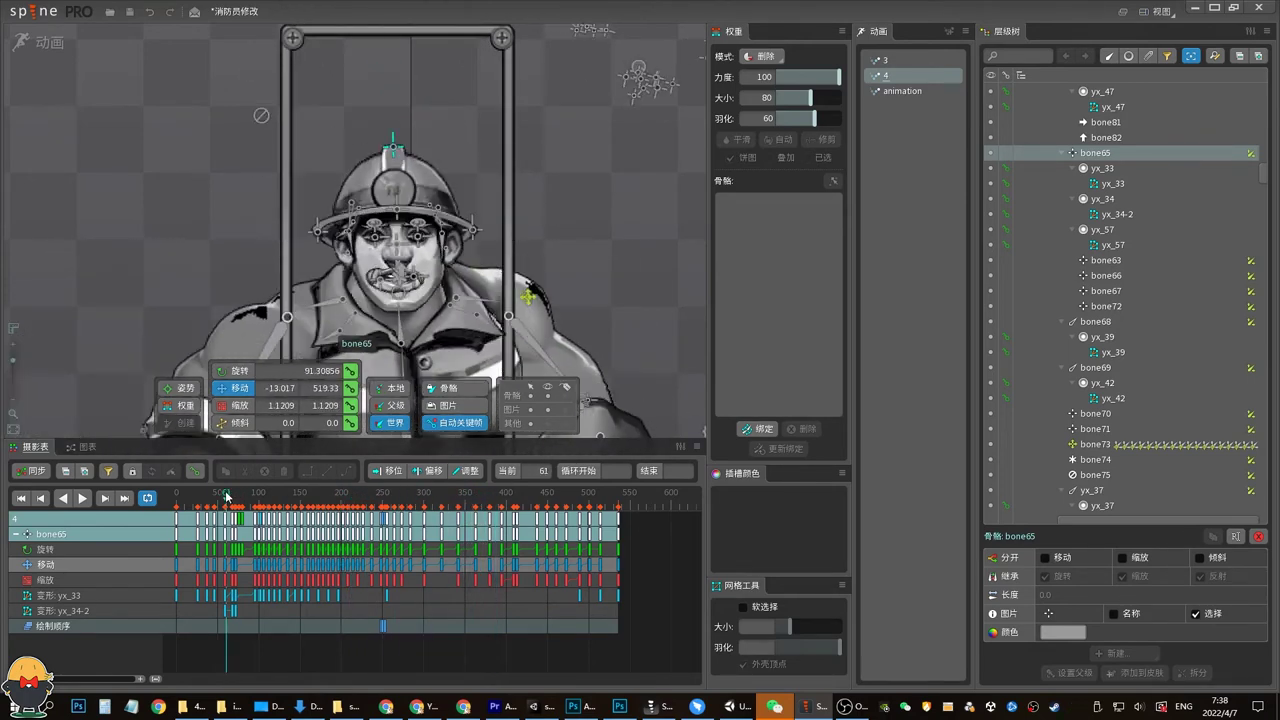
pyautogui.click(40, 42)
# Select the face meshes yx_57 and yx_50 in setup mode
pyautogui.click(372, 250)
pyautogui.scroll(3, 372, 300)
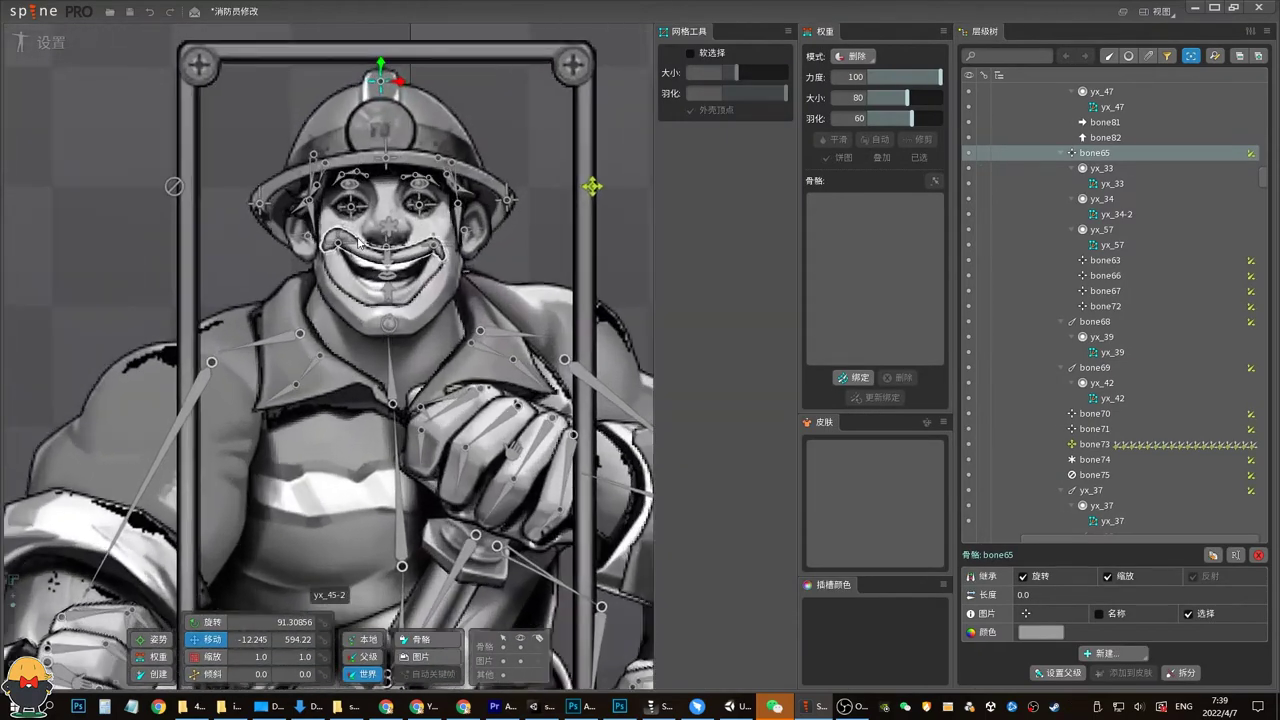
pyautogui.scroll(4, 417, 200)
pyautogui.scroll(-5, 417, 160)
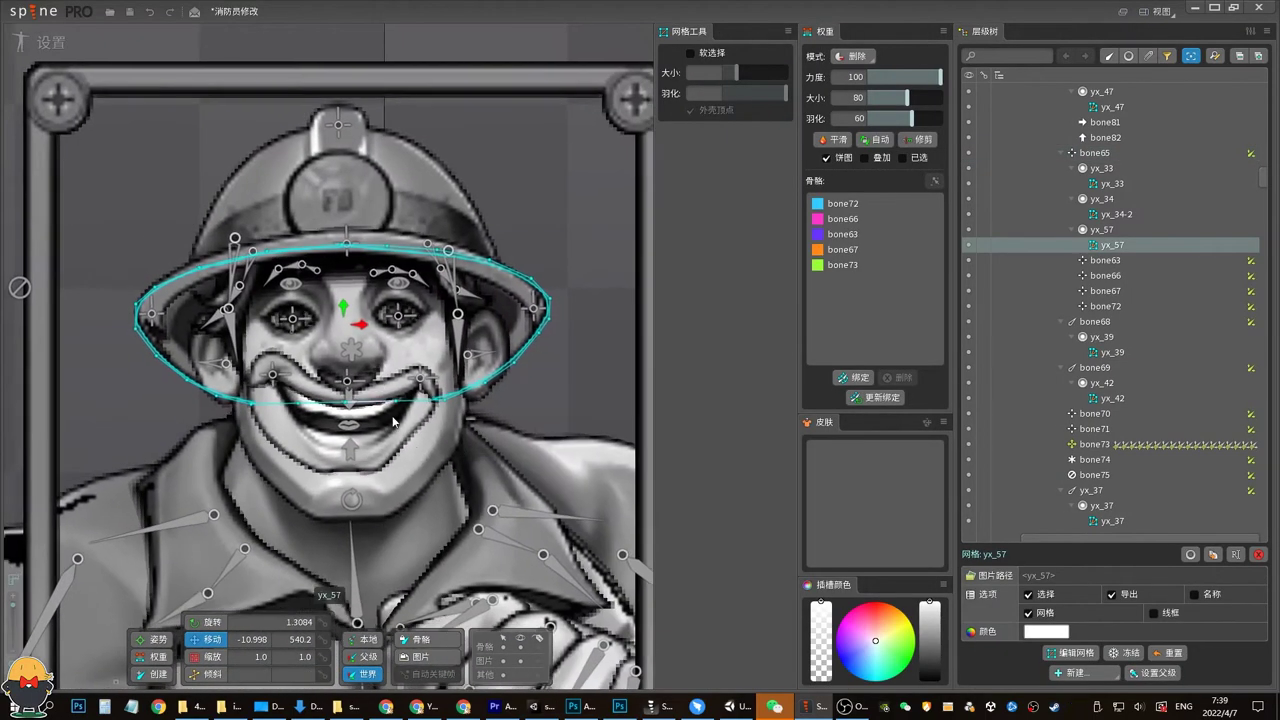
pyautogui.click(380, 340)
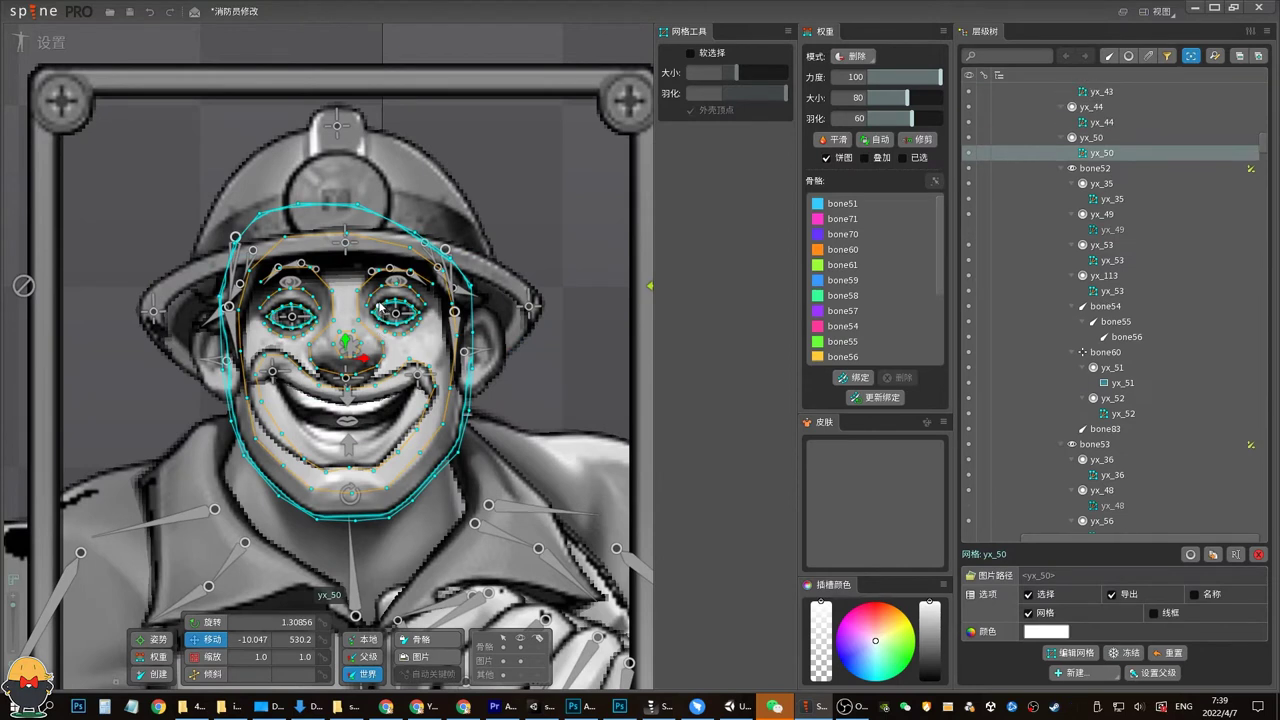
# Select eye bones bone54, bone52, bone53, bone60 and bone61, then return to animate mode
pyautogui.click(313, 292)
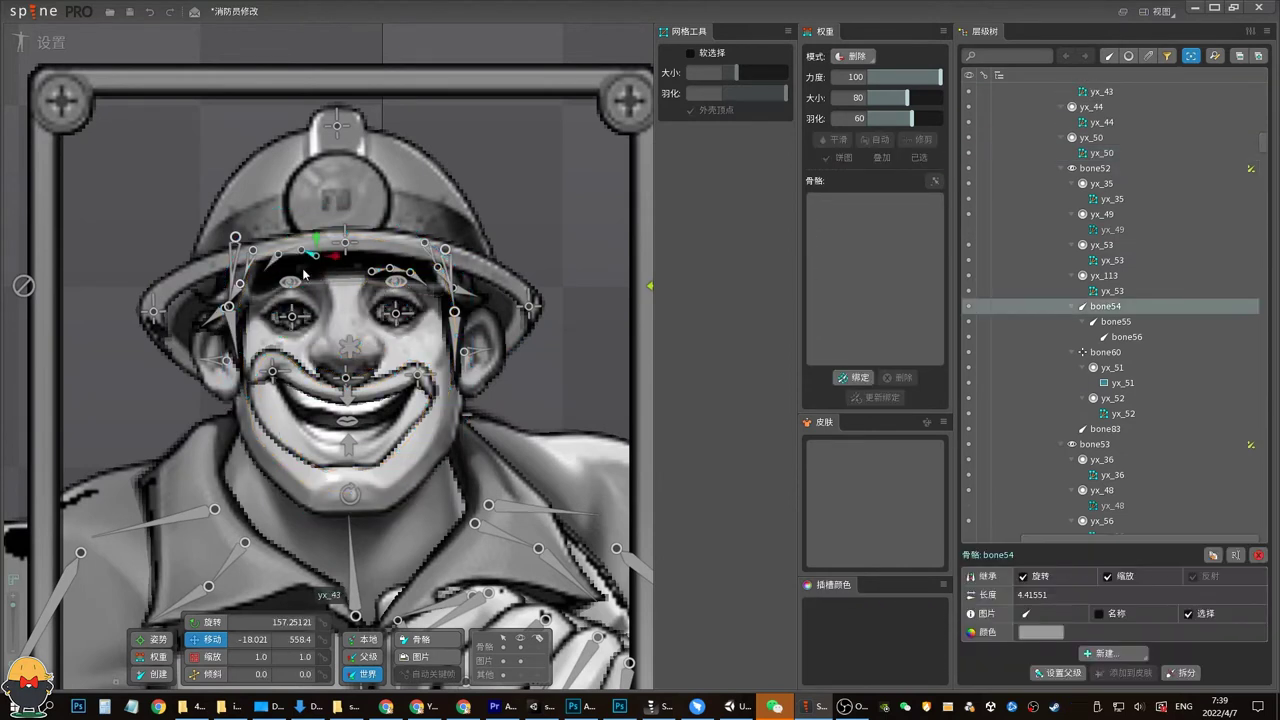
pyautogui.moveTo(290, 287); pyautogui.dragTo(296, 313)
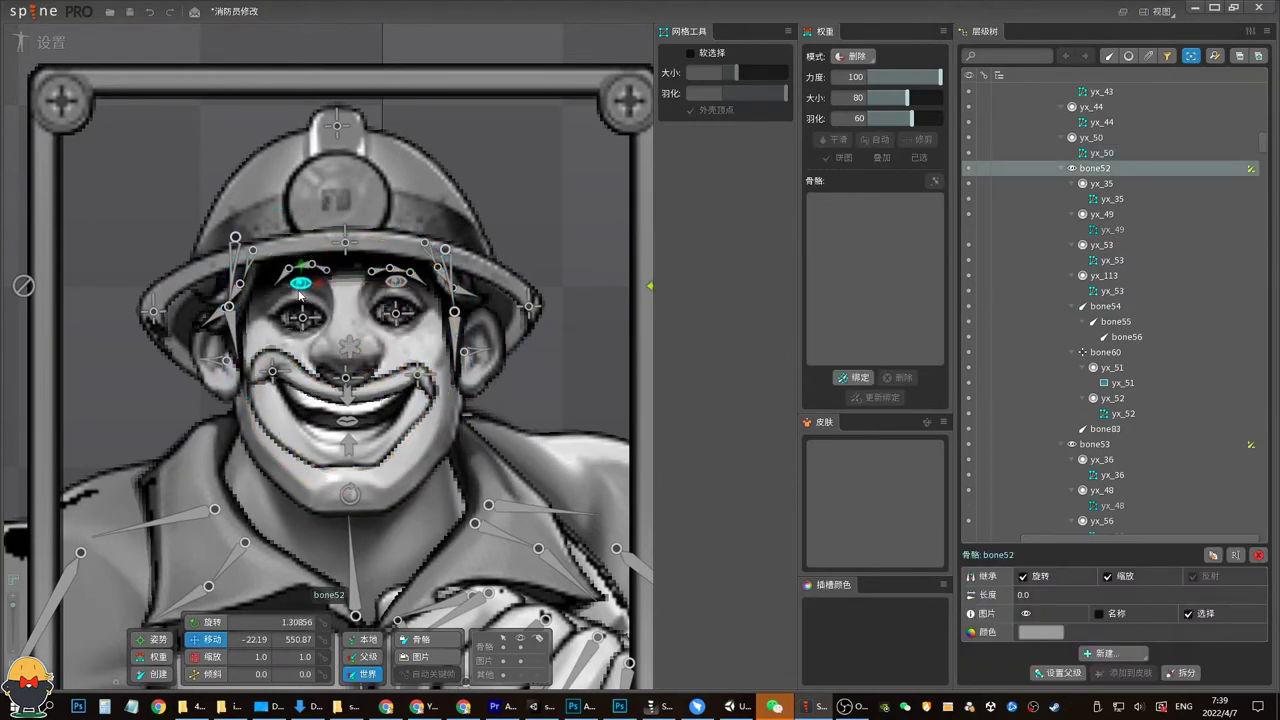
pyautogui.click(406, 289)
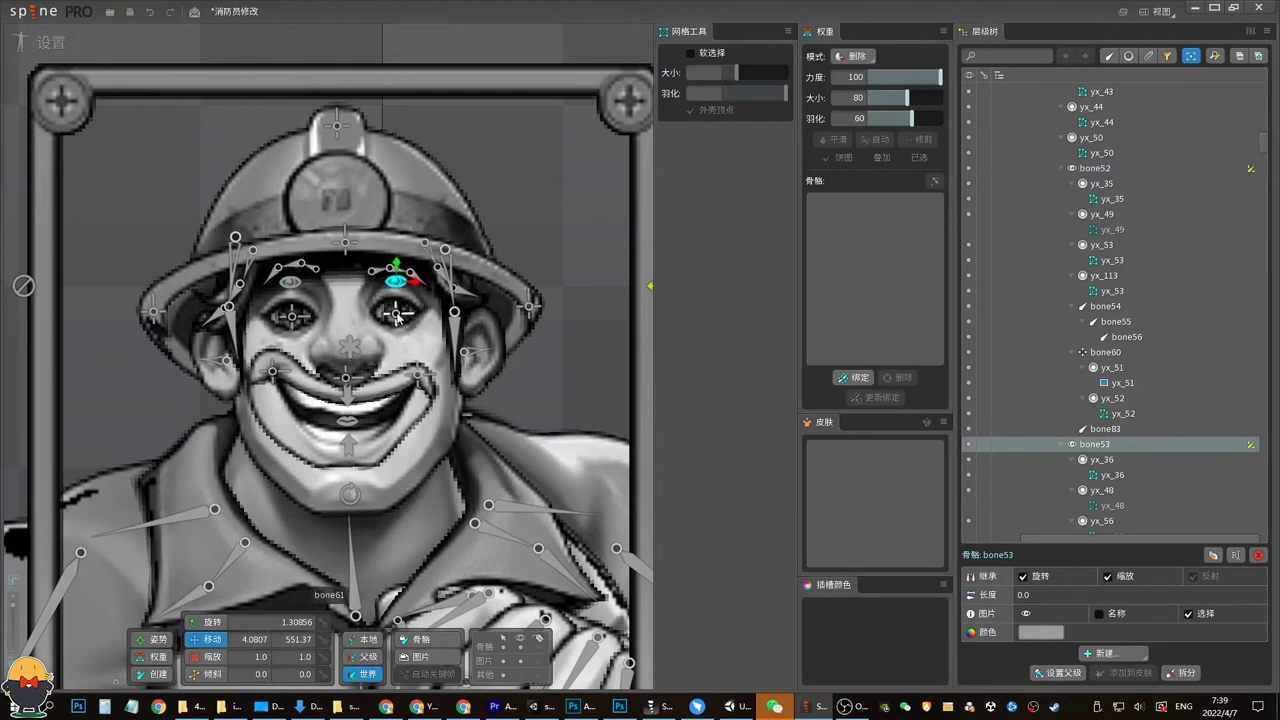
pyautogui.click(397, 315)
pyautogui.click(291, 316)
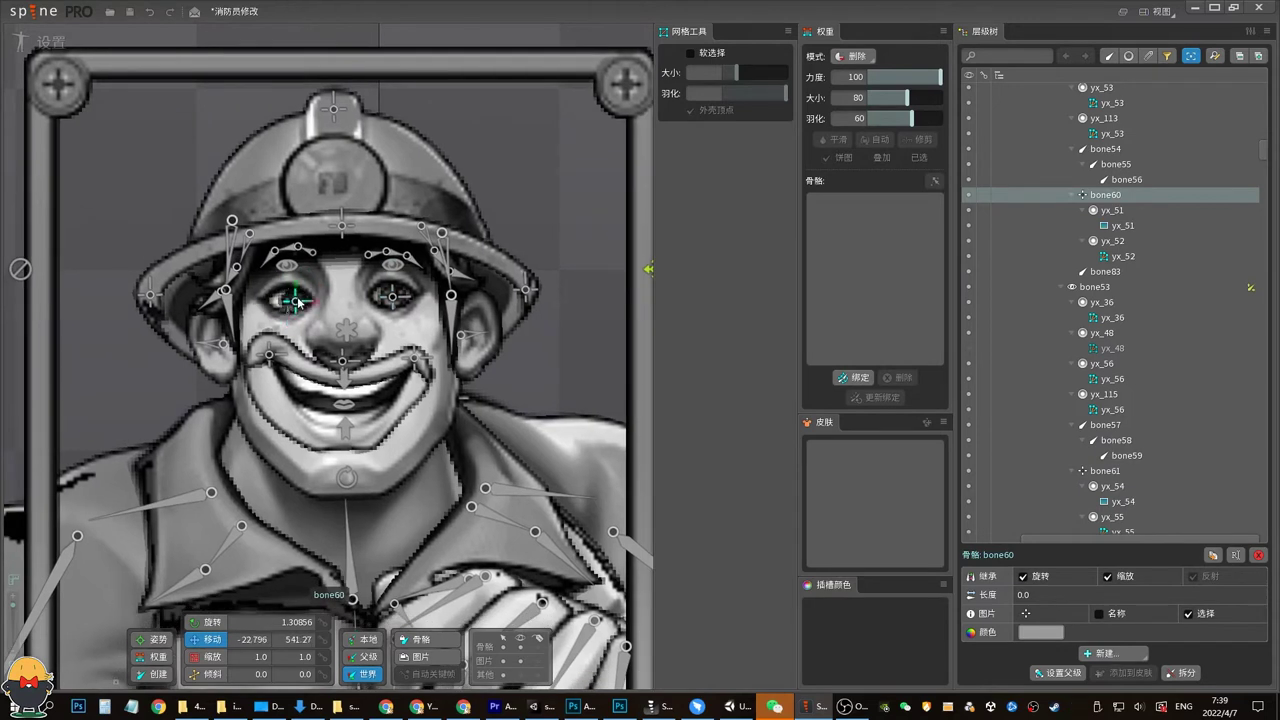
pyautogui.click(397, 299)
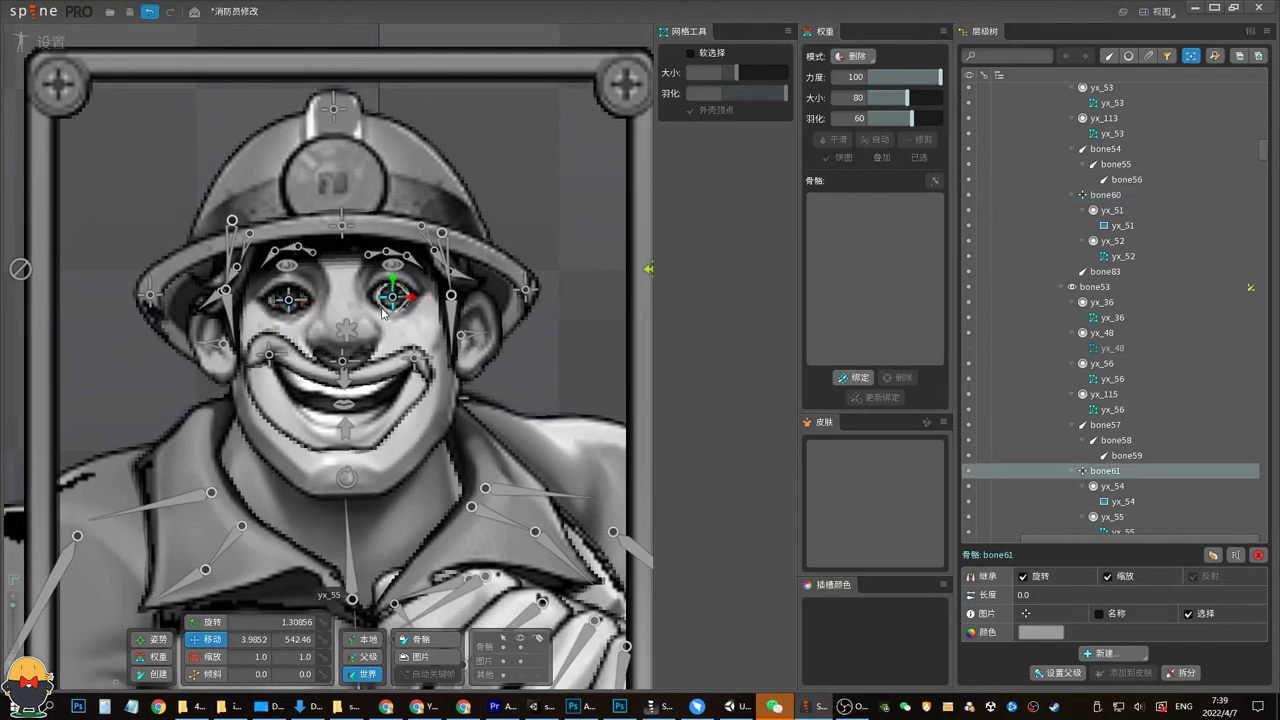
pyautogui.click(38, 46)
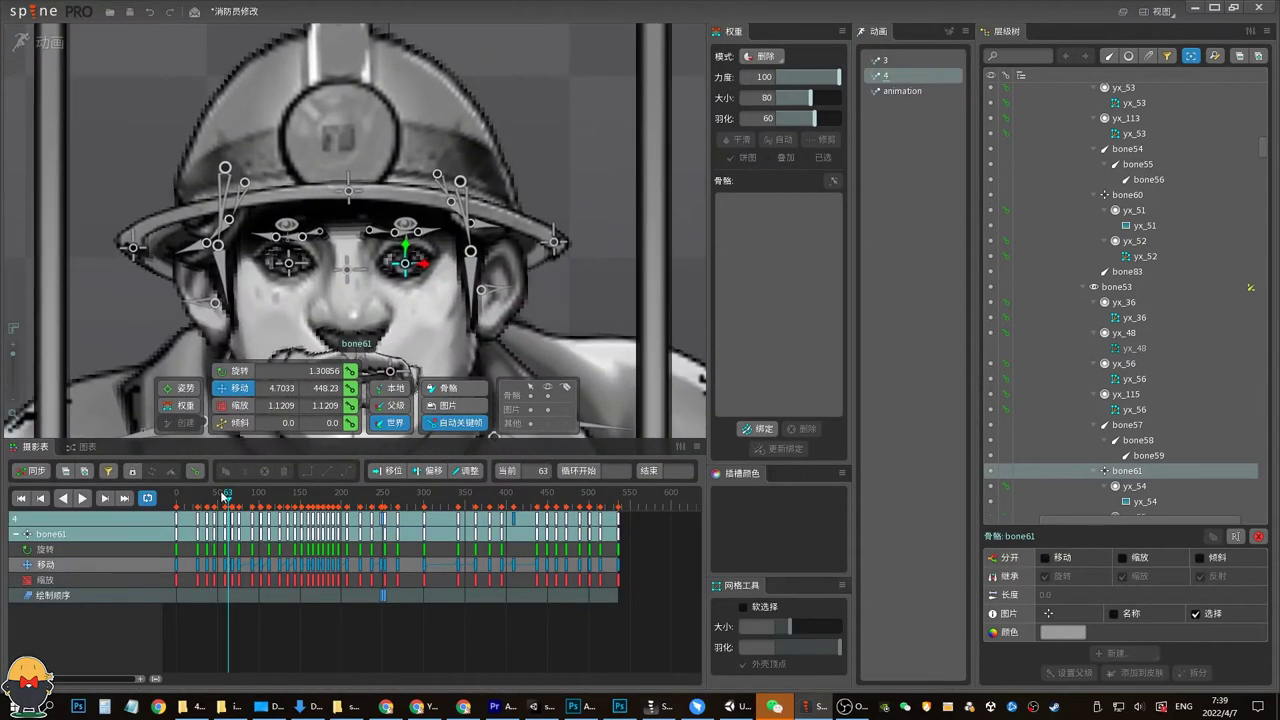
pyautogui.moveTo(223, 496); pyautogui.dragTo(217, 496)
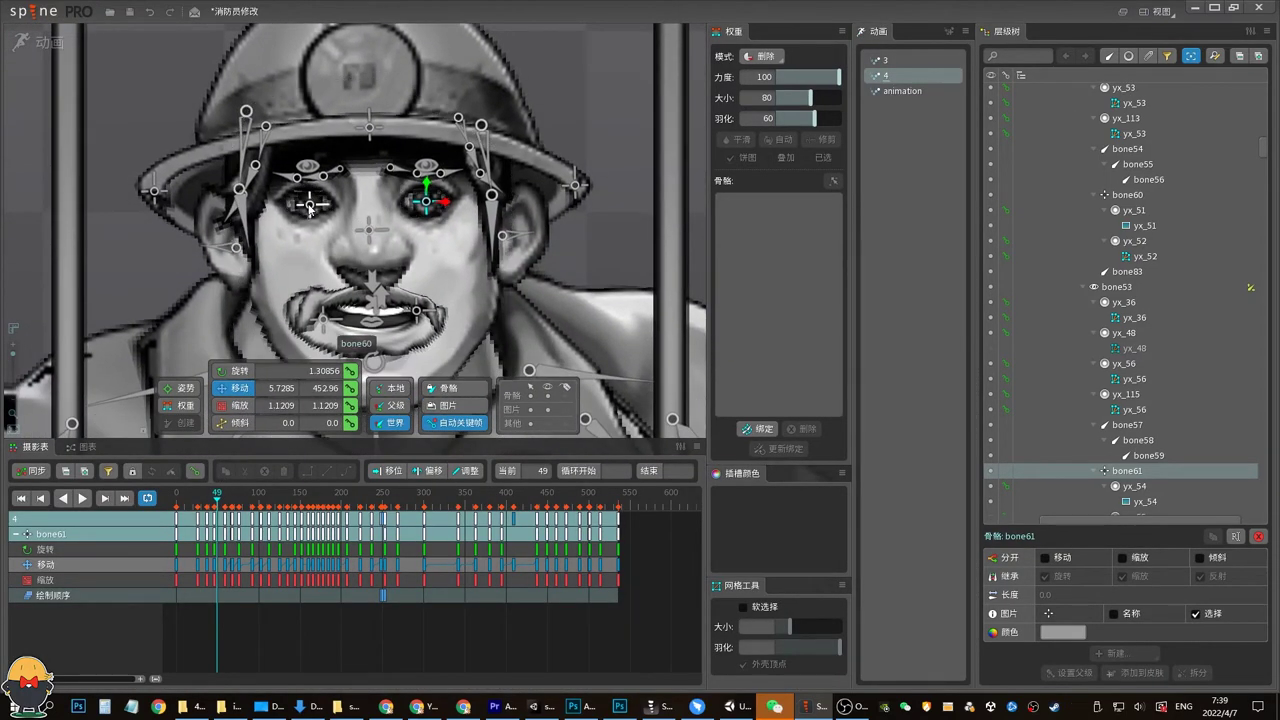
pyautogui.click(310, 205)
pyautogui.keyDown('ctrl'); pyautogui.click(426, 203); pyautogui.keyUp('ctrl')
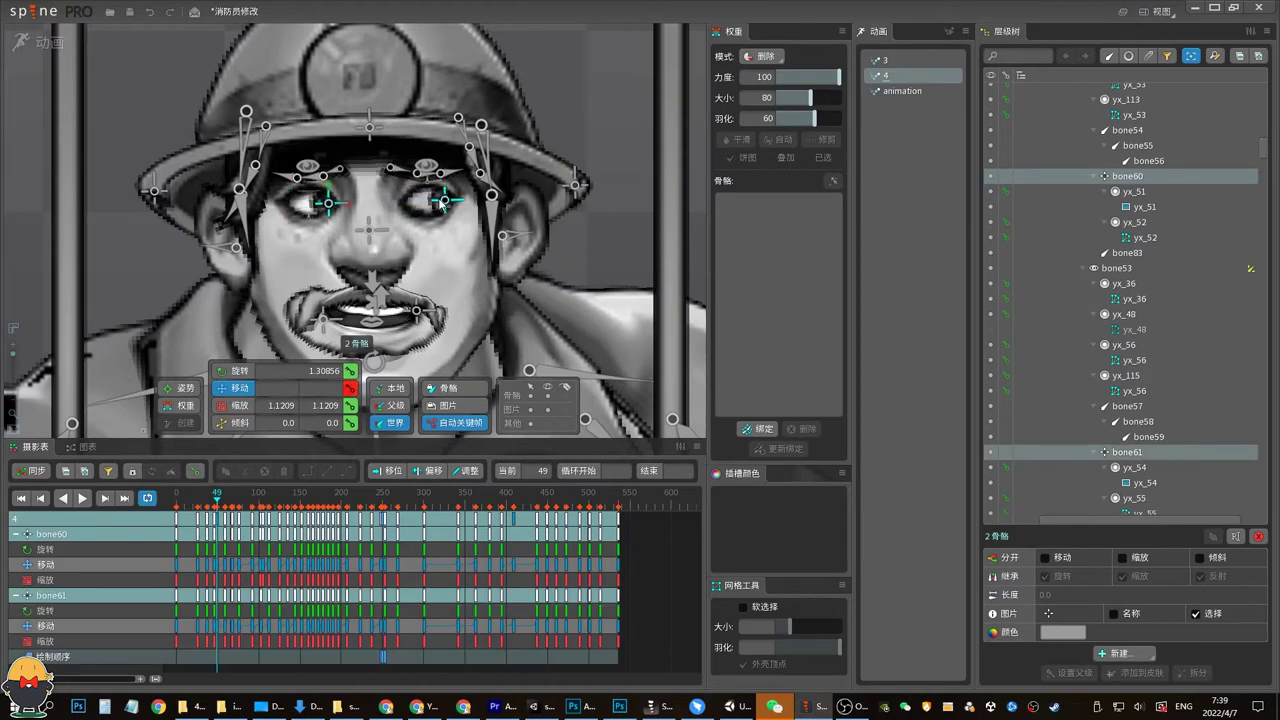
pyautogui.click(328, 265)
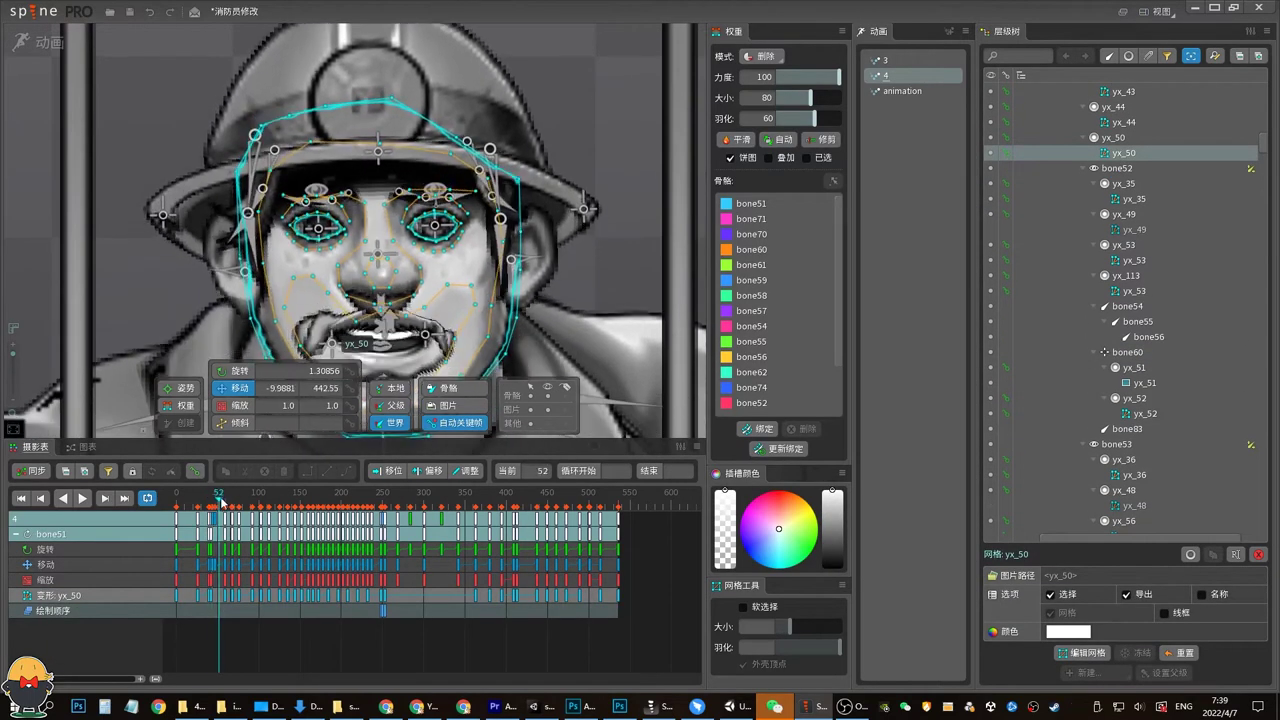
pyautogui.moveTo(13, 352); pyautogui.dragTo(14, 358)
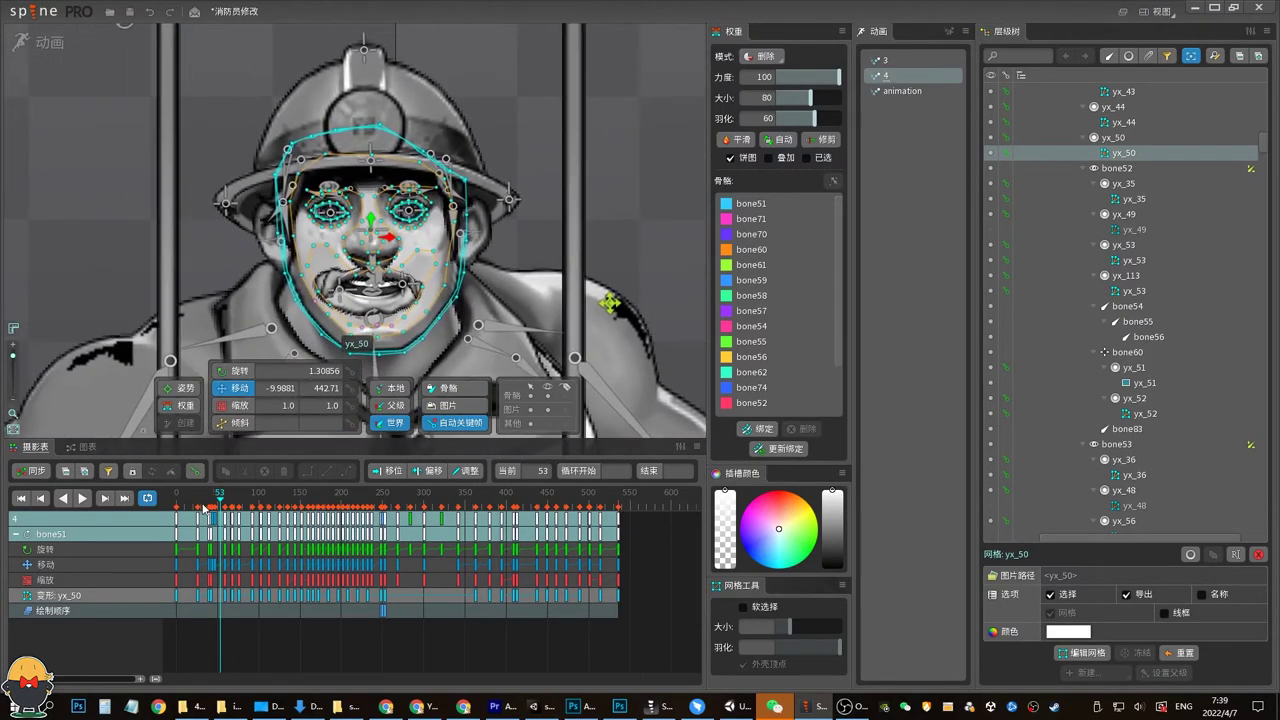
pyautogui.moveTo(219, 494); pyautogui.dragTo(245, 503)
pyautogui.press('space')
pyautogui.press('Escape')
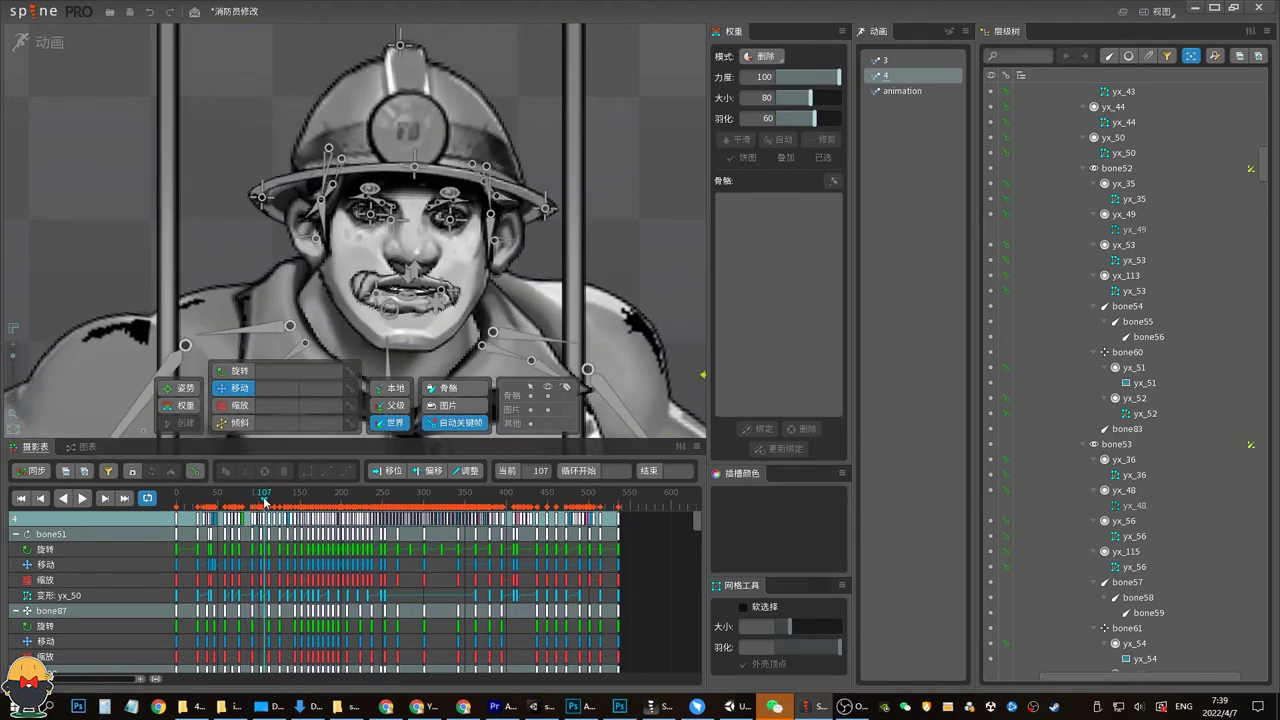
pyautogui.press('space')
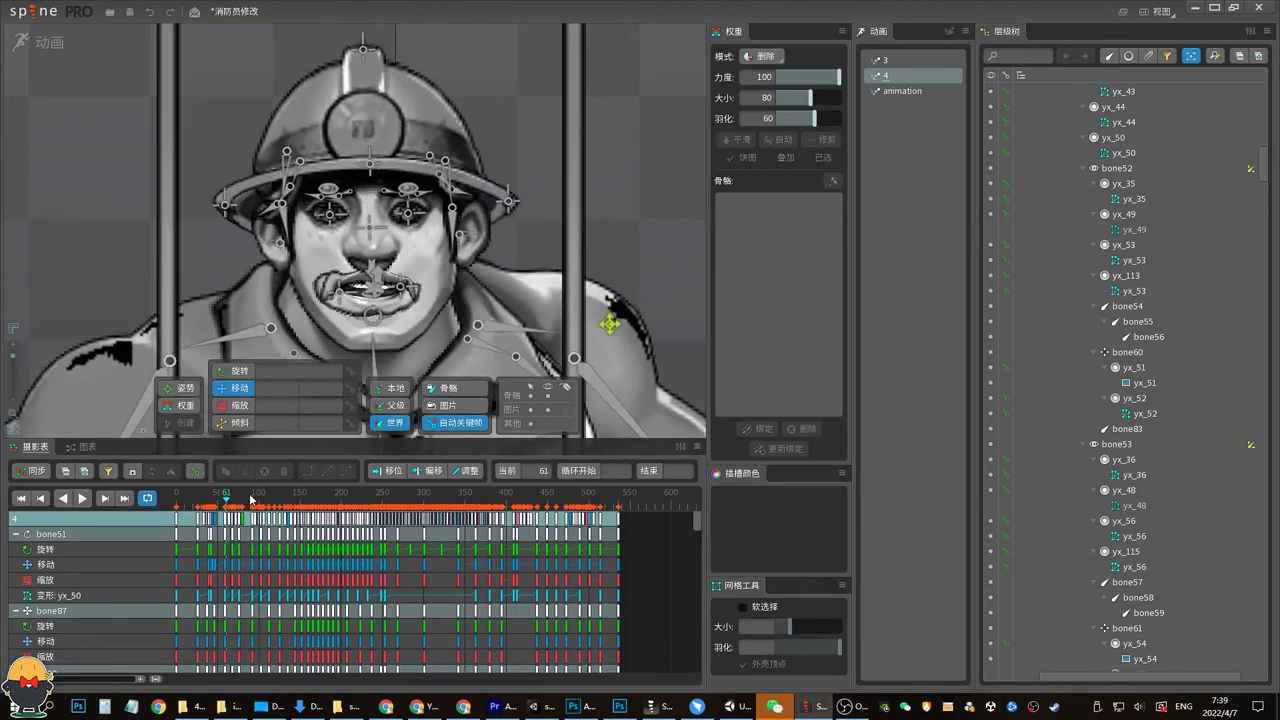
pyautogui.moveTo(253, 497); pyautogui.dragTo(247, 499)
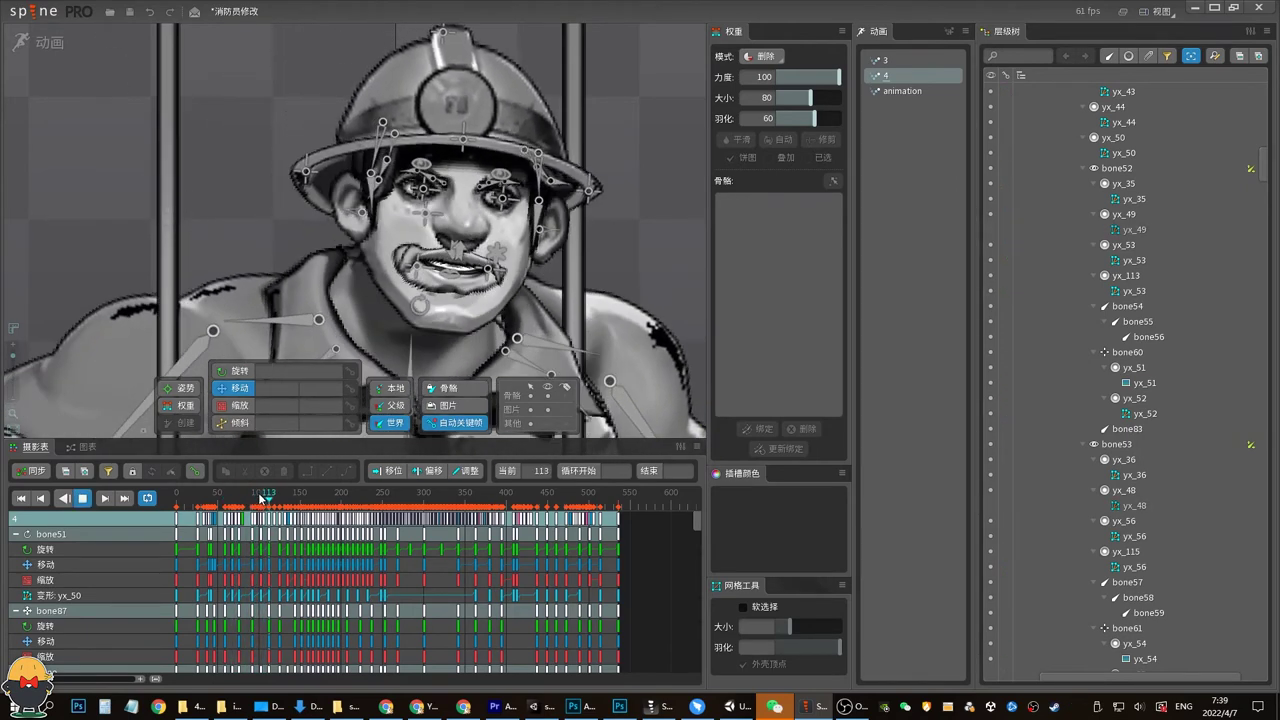
pyautogui.press('space')
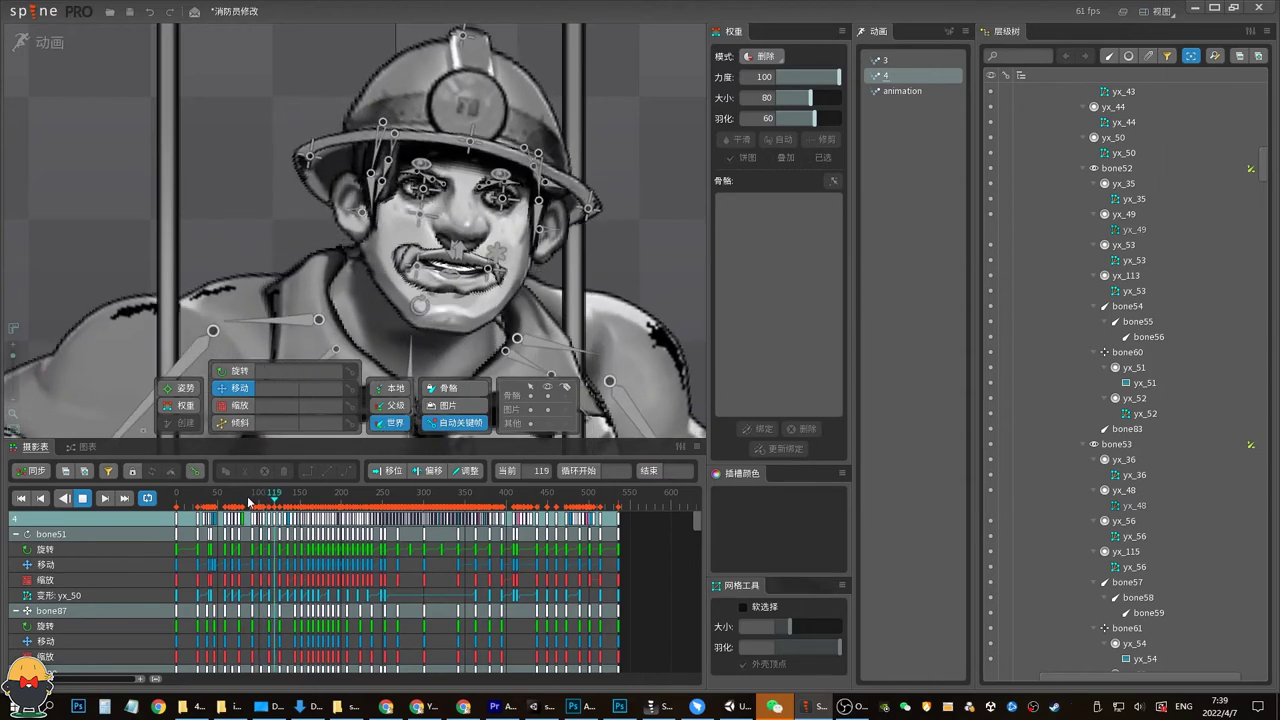
pyautogui.moveTo(247, 502); pyautogui.dragTo(272, 502)
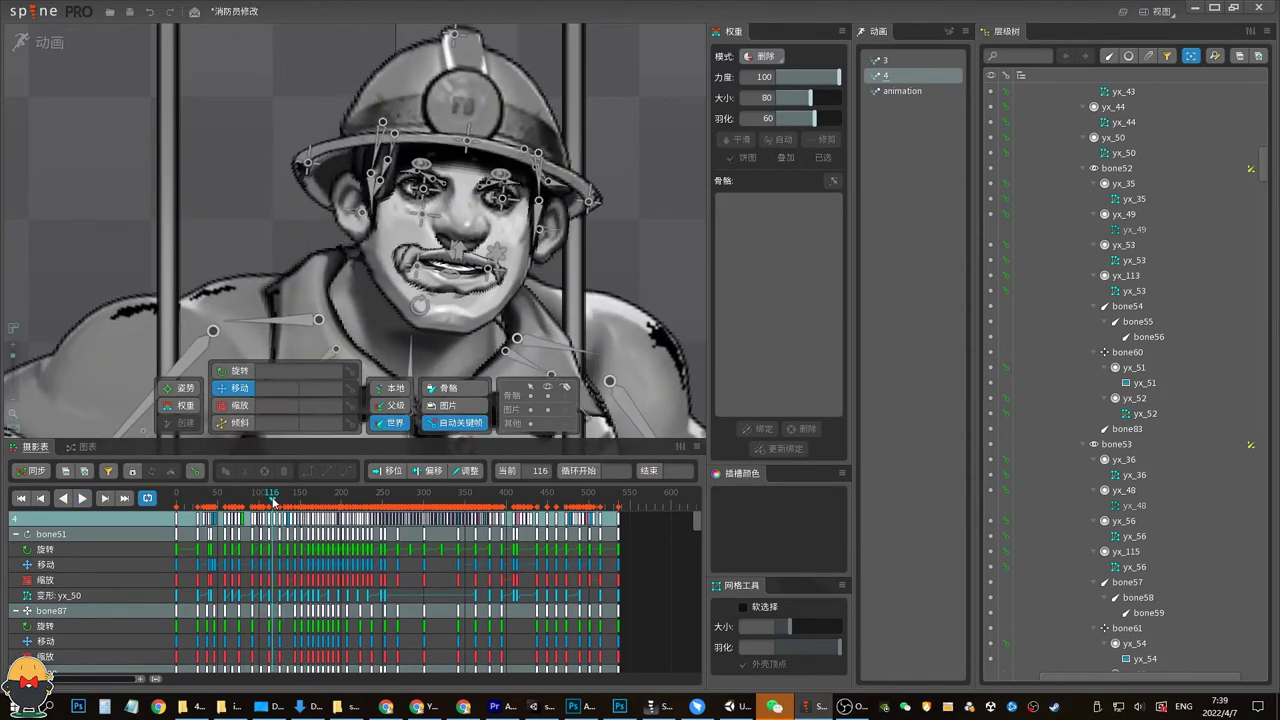
pyautogui.moveTo(272, 502); pyautogui.dragTo(273, 504)
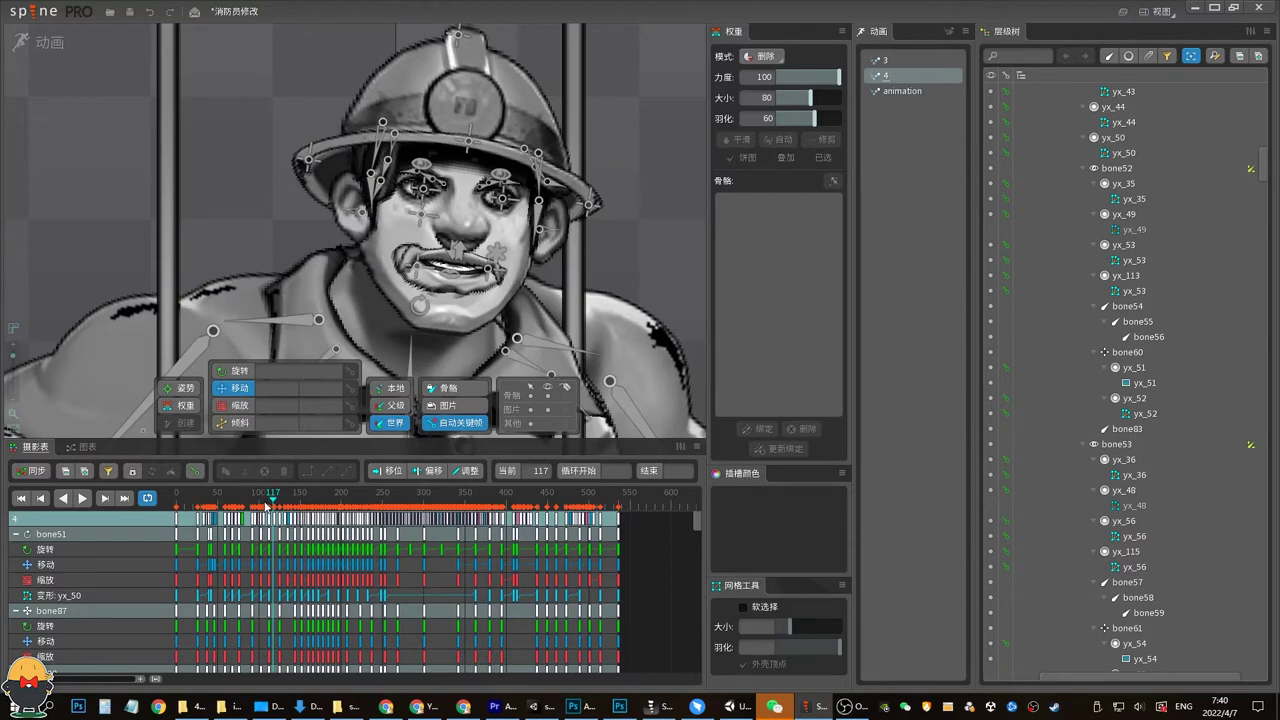
pyautogui.moveTo(258, 492); pyautogui.dragTo(283, 492)
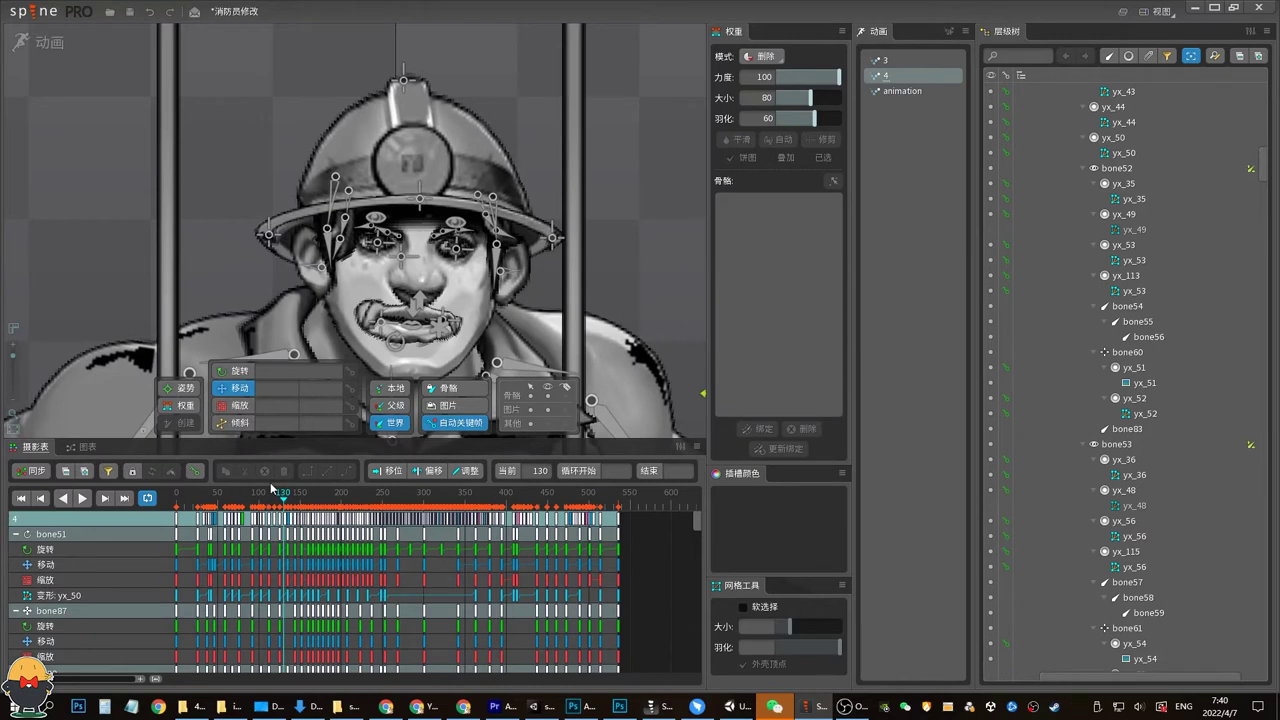
pyautogui.moveTo(270, 490); pyautogui.dragTo(281, 492)
pyautogui.hotkey('shift', 'space')
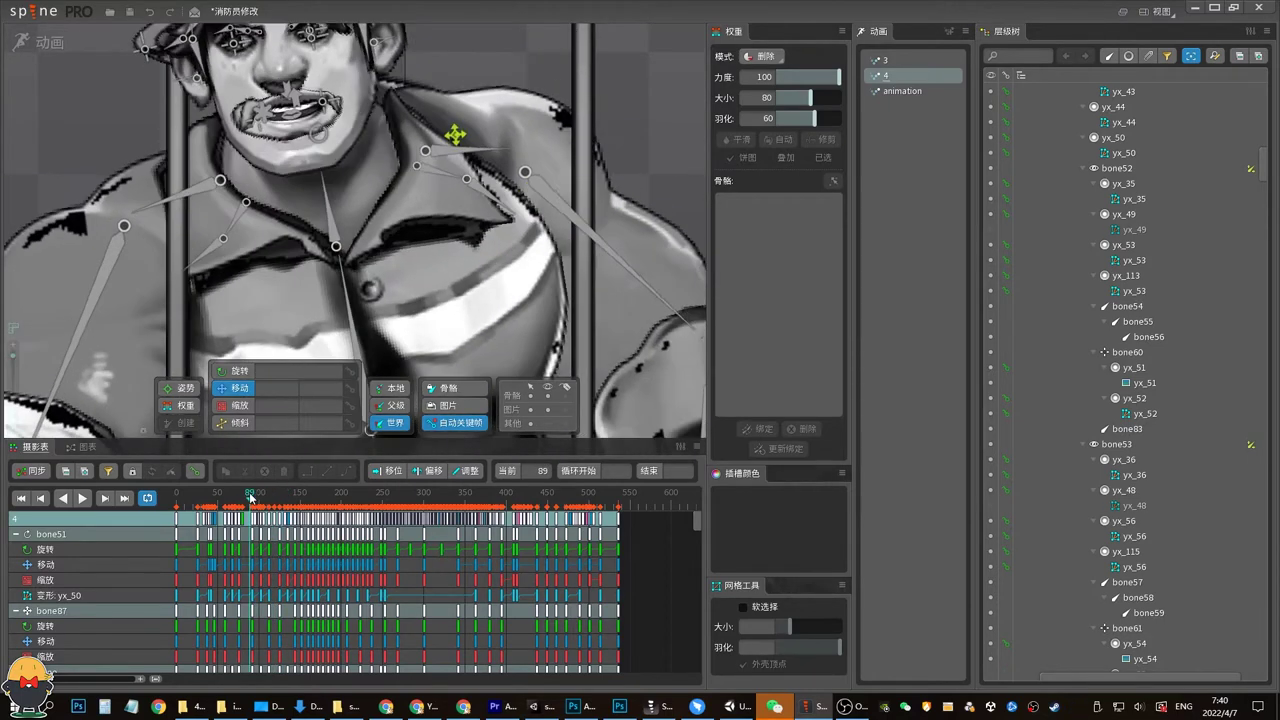
pyautogui.press('space')
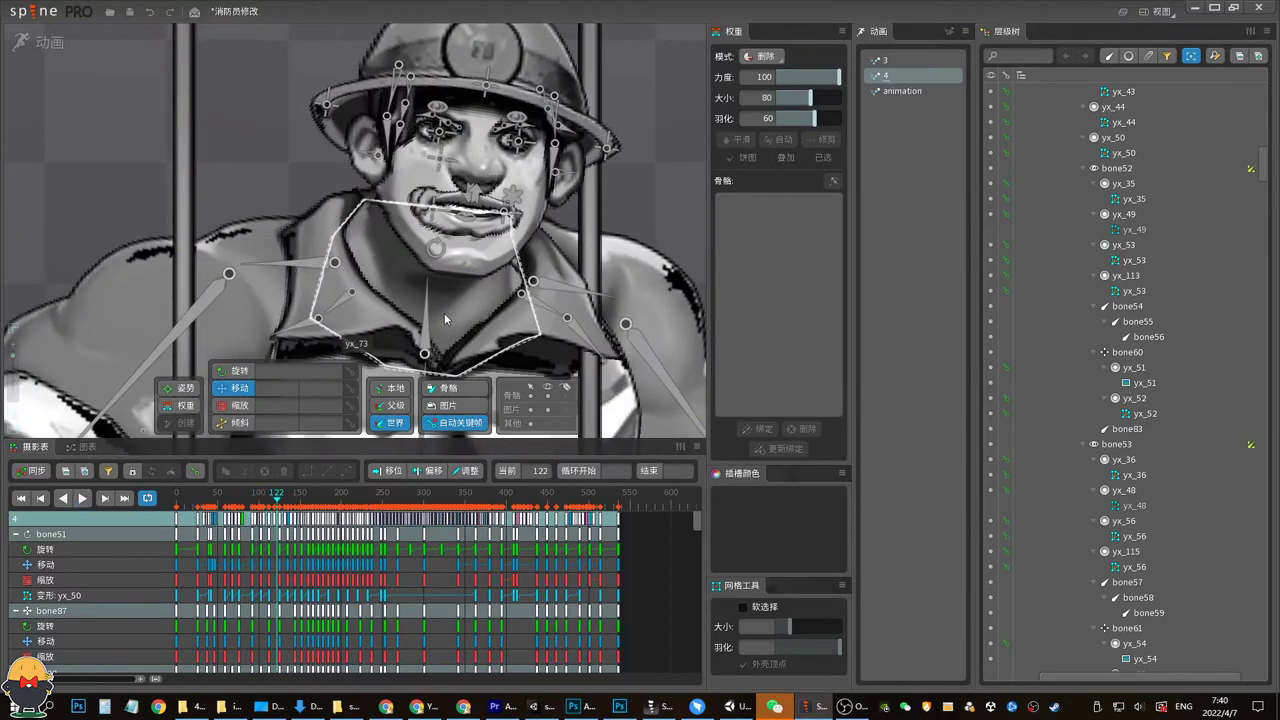
pyautogui.moveTo(368, 441); pyautogui.dragTo(421, 245)
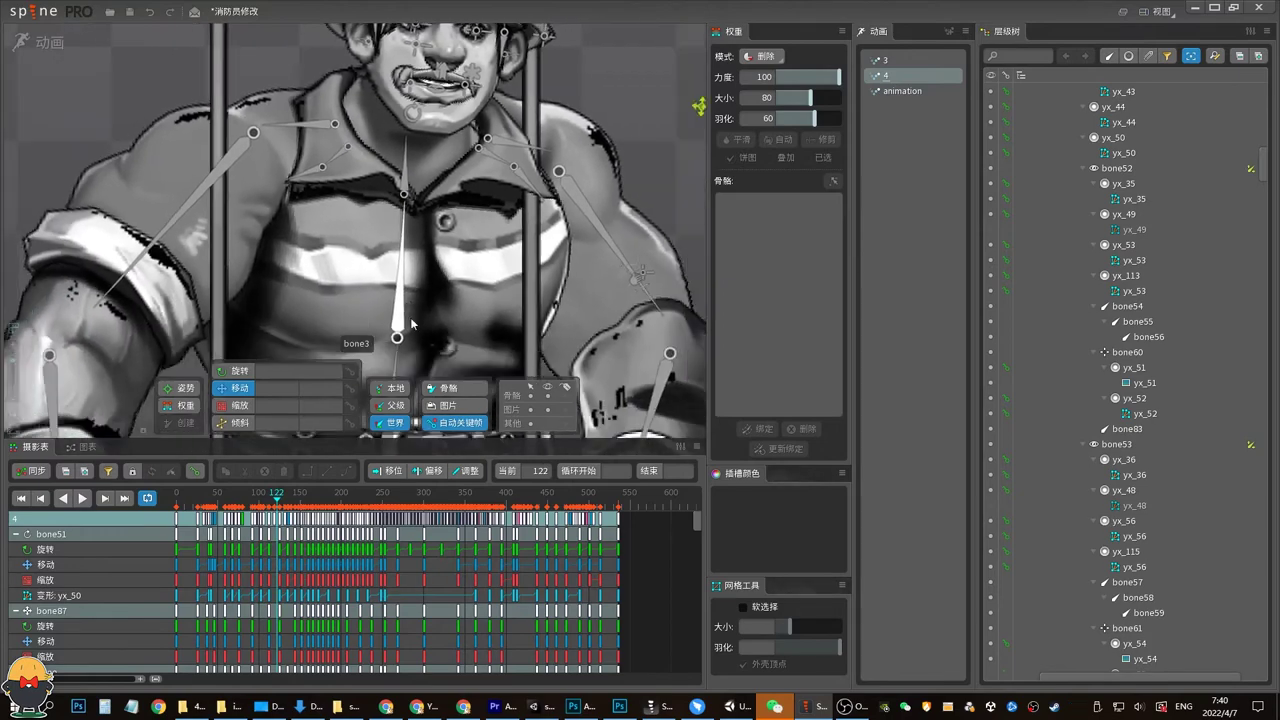
pyautogui.click(421, 245)
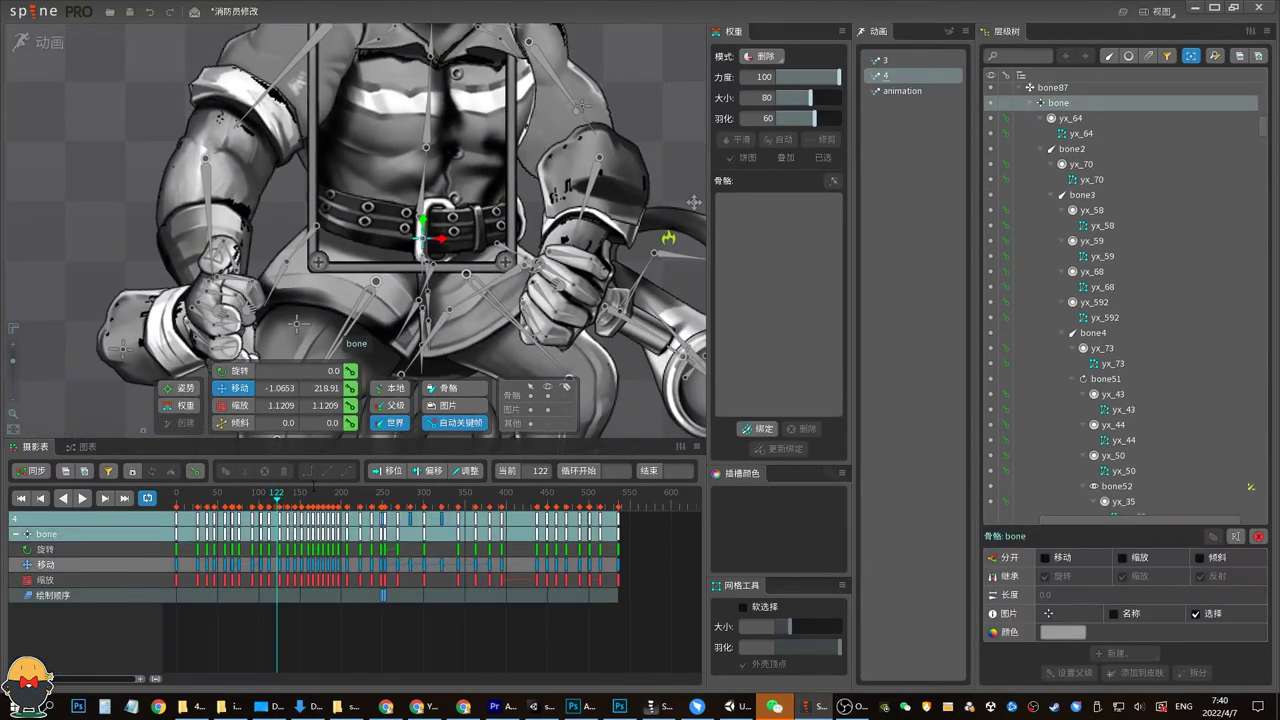
pyautogui.click(269, 500)
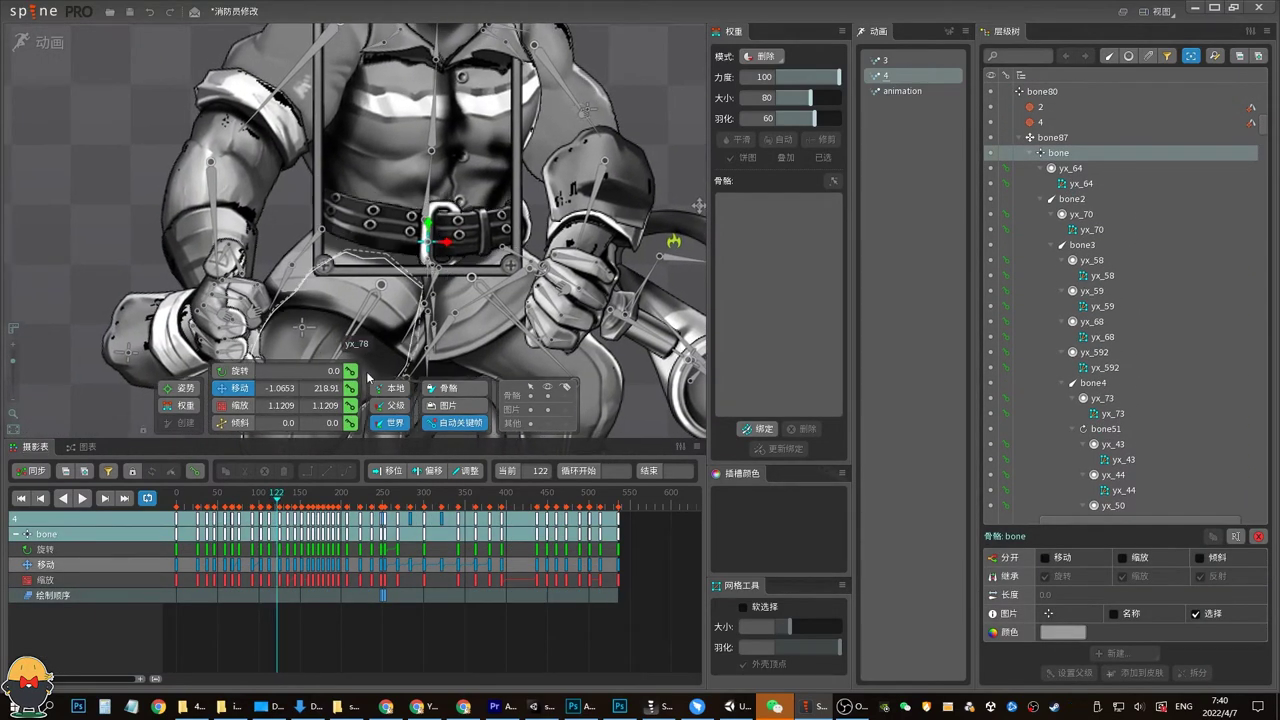
pyautogui.moveTo(378, 308); pyautogui.dragTo(390, 140)
pyautogui.click(402, 348)
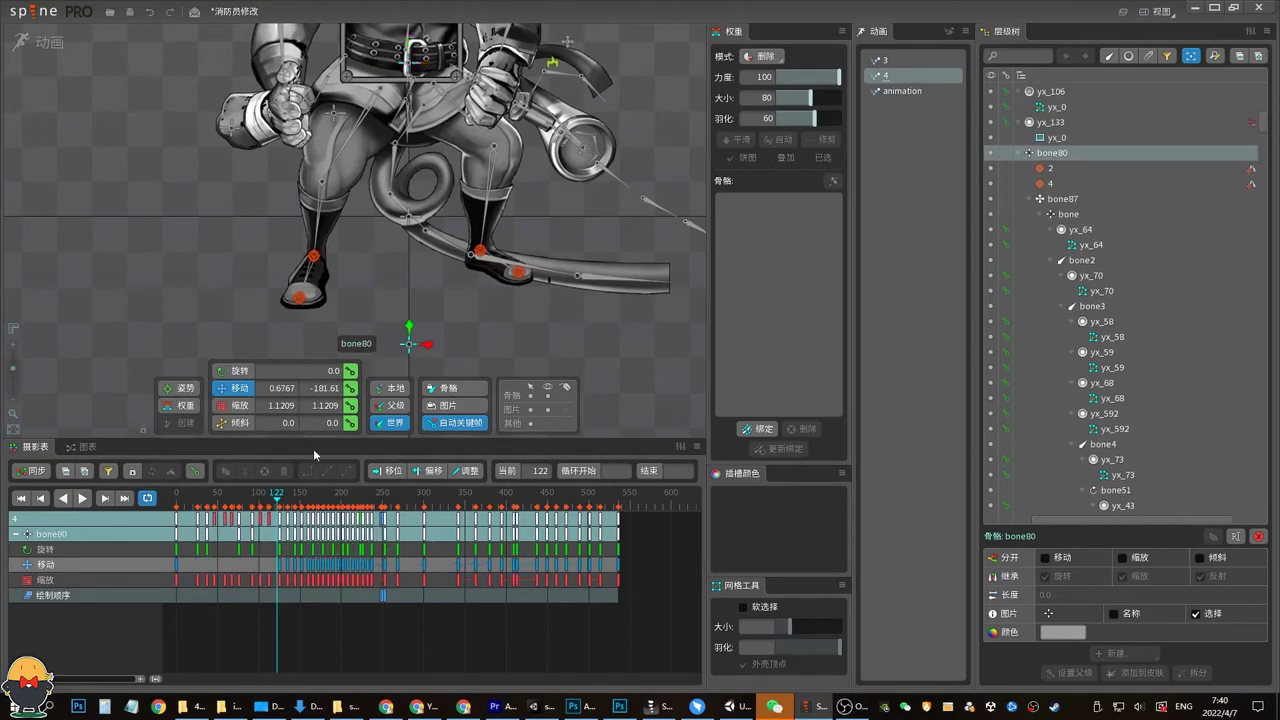
pyautogui.scroll(3, 352, 305)
pyautogui.moveTo(277, 493)
pyautogui.mouseDown()
pyautogui.moveTo(295, 493)
pyautogui.moveTo(299, 518)
pyautogui.moveTo(224, 521)
pyautogui.moveTo(249, 495)
pyautogui.mouseUp()
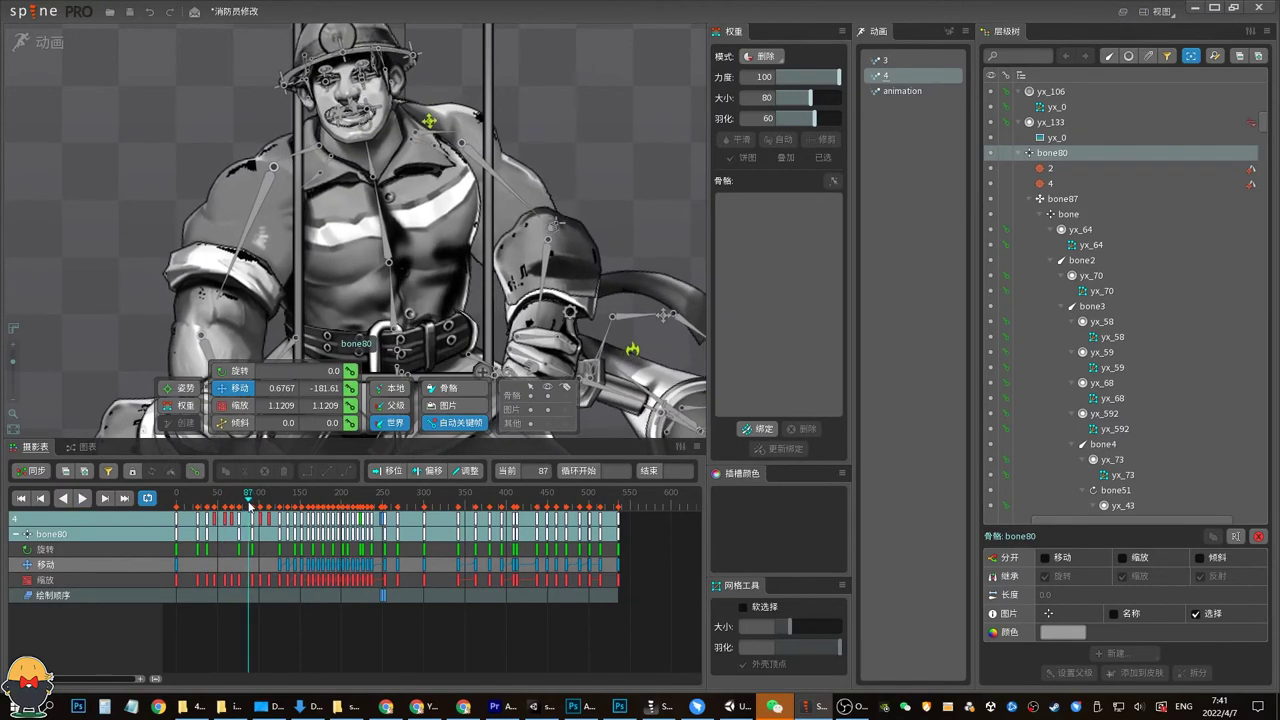
pyautogui.click(384, 238)
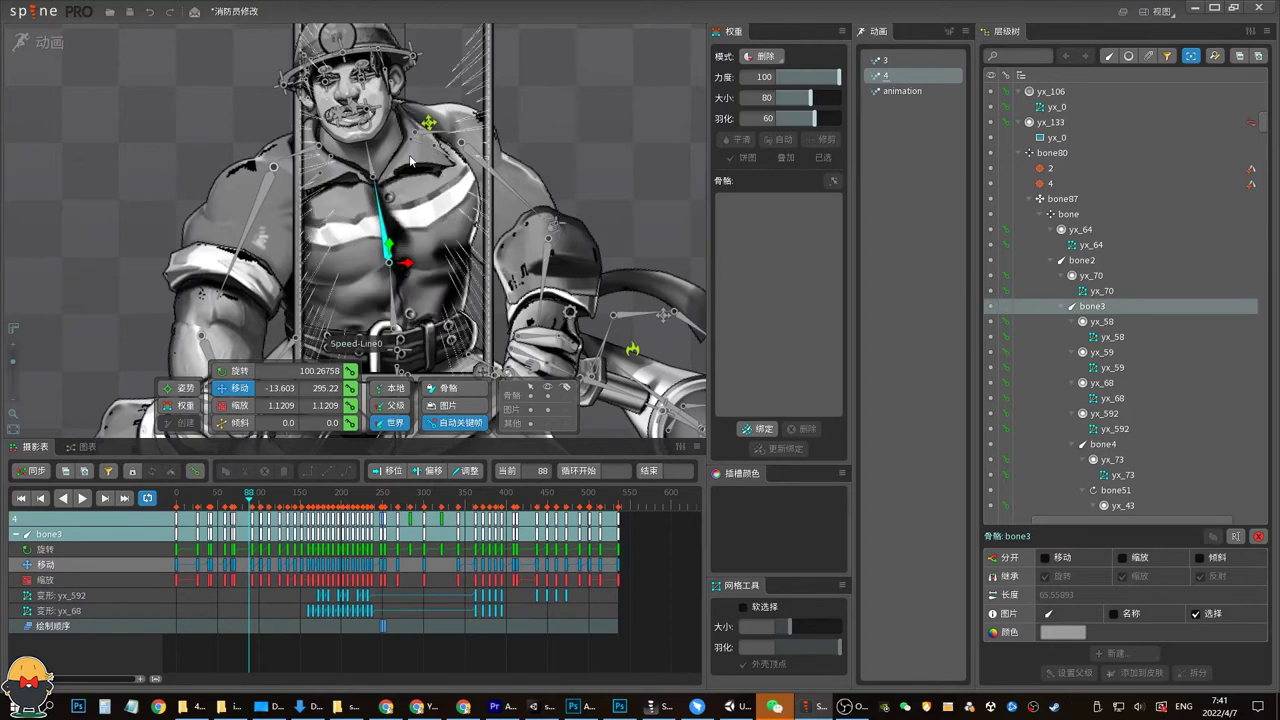
pyautogui.moveTo(249, 495); pyautogui.dragTo(257, 497)
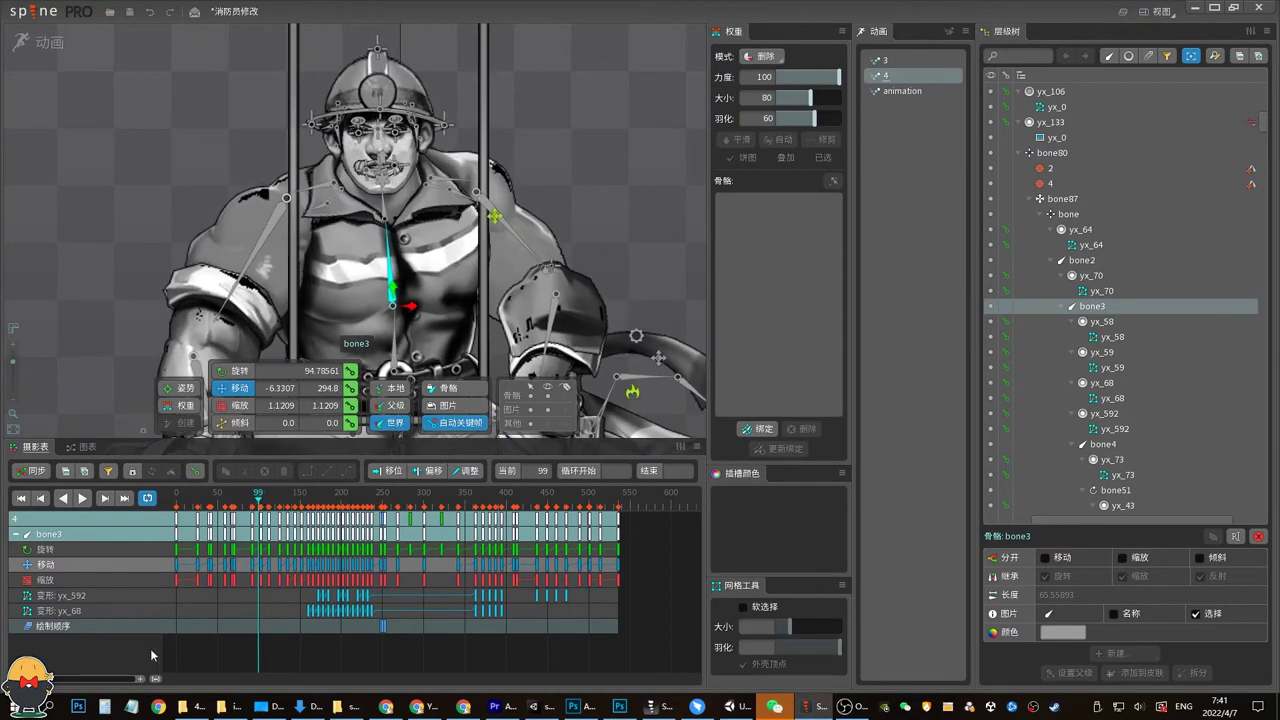
pyautogui.moveTo(65, 679); pyautogui.dragTo(72, 679)
pyautogui.click(249, 497)
# Scrub and play frames 91–120, nudging a keyframe column slightly earlier
pyautogui.press('Escape')
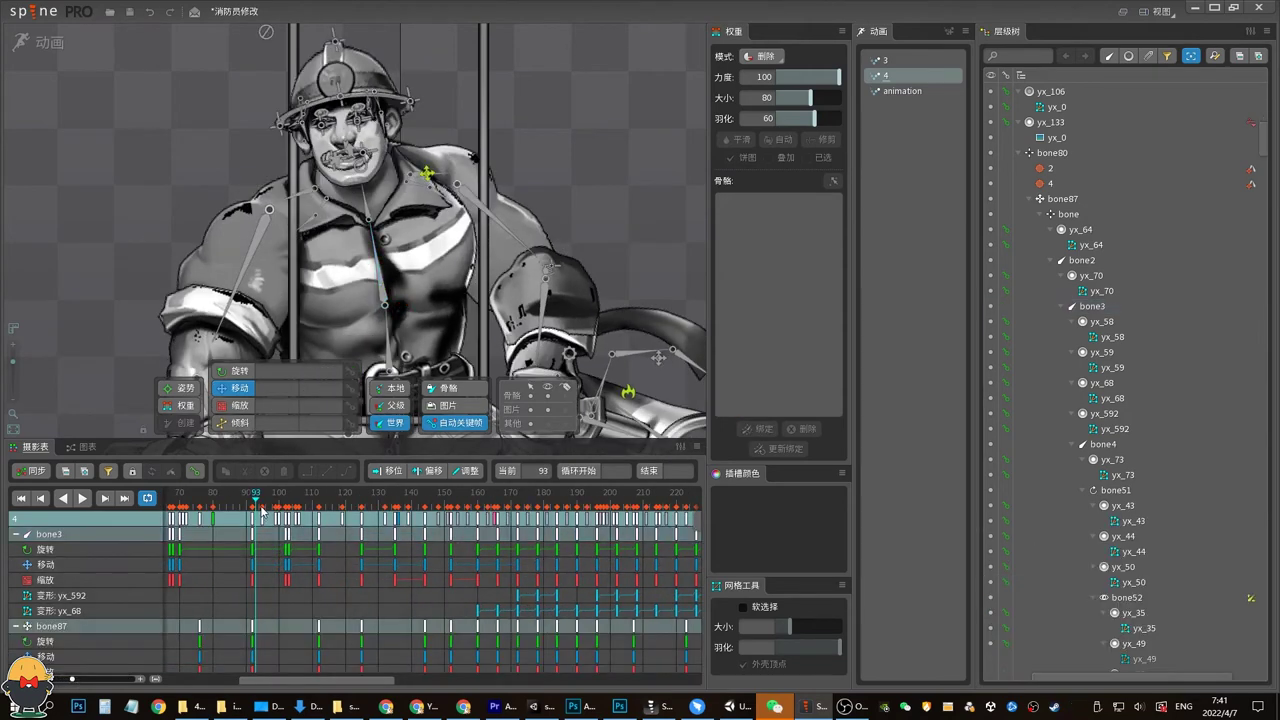
pyautogui.moveTo(251, 500); pyautogui.dragTo(297, 500)
pyautogui.press('space')
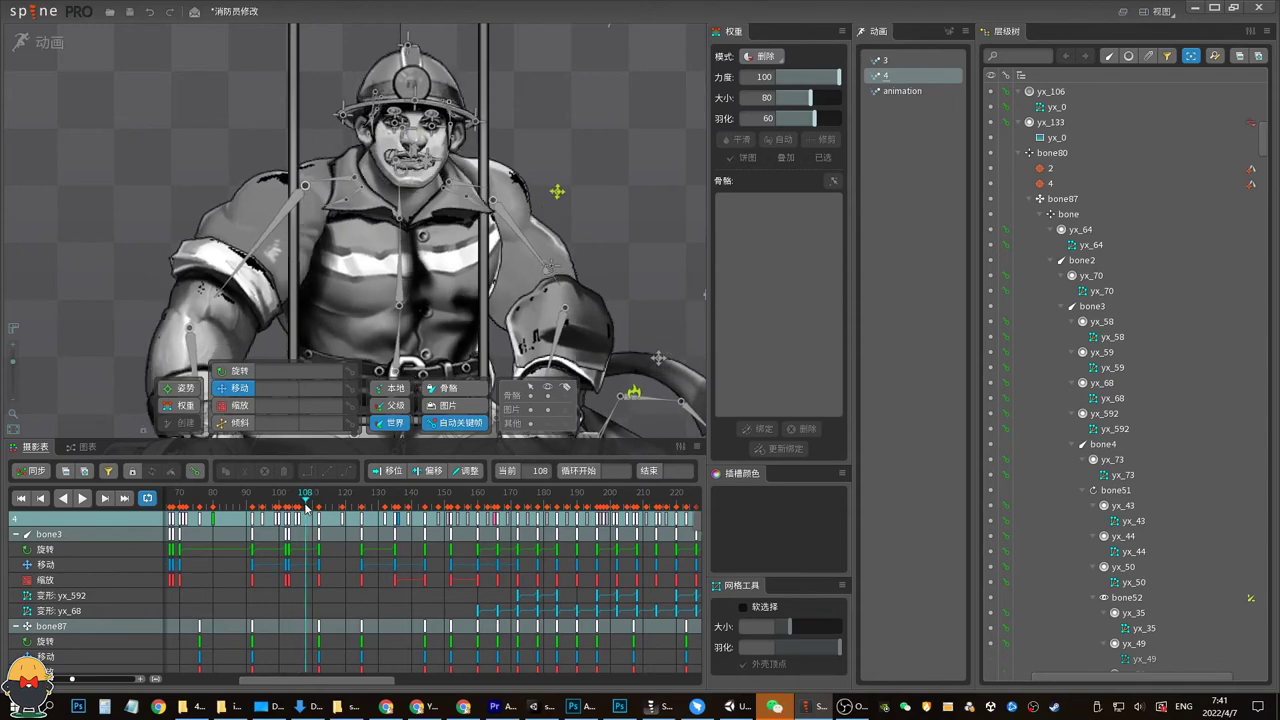
pyautogui.click(390, 472)
pyautogui.moveTo(319, 522); pyautogui.dragTo(310, 522)
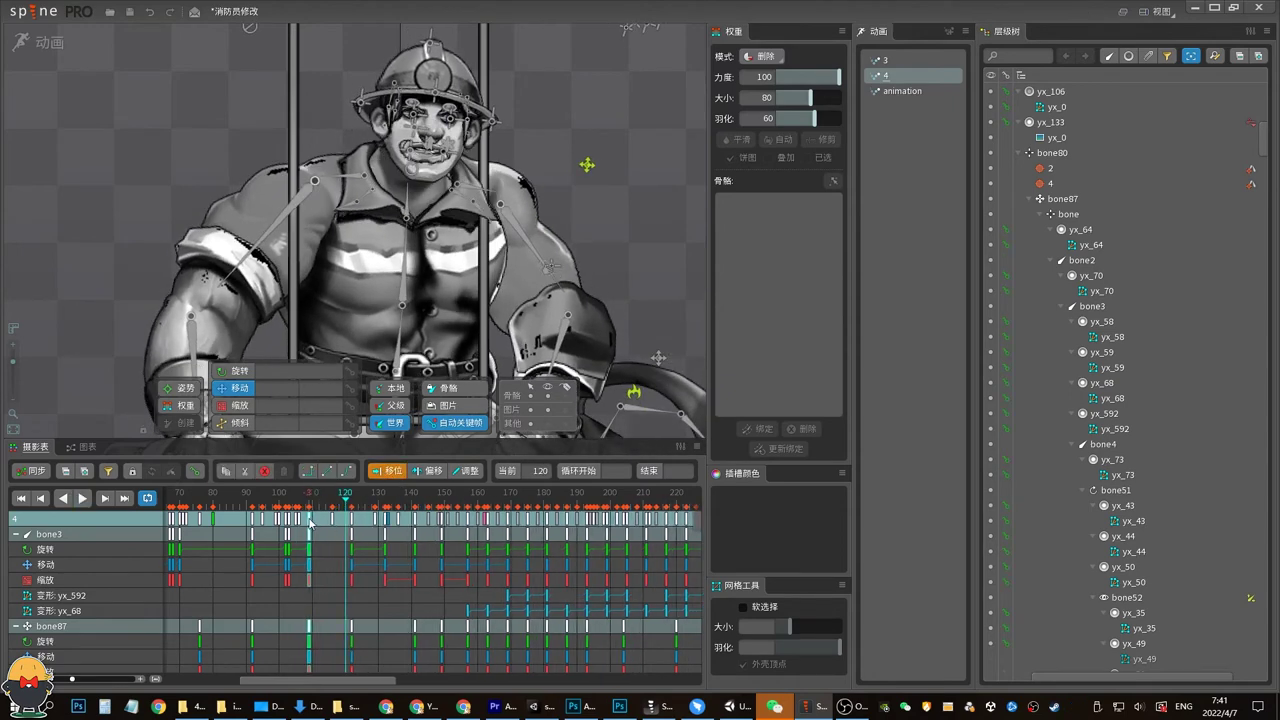
pyautogui.hotkey('shift', 'space')
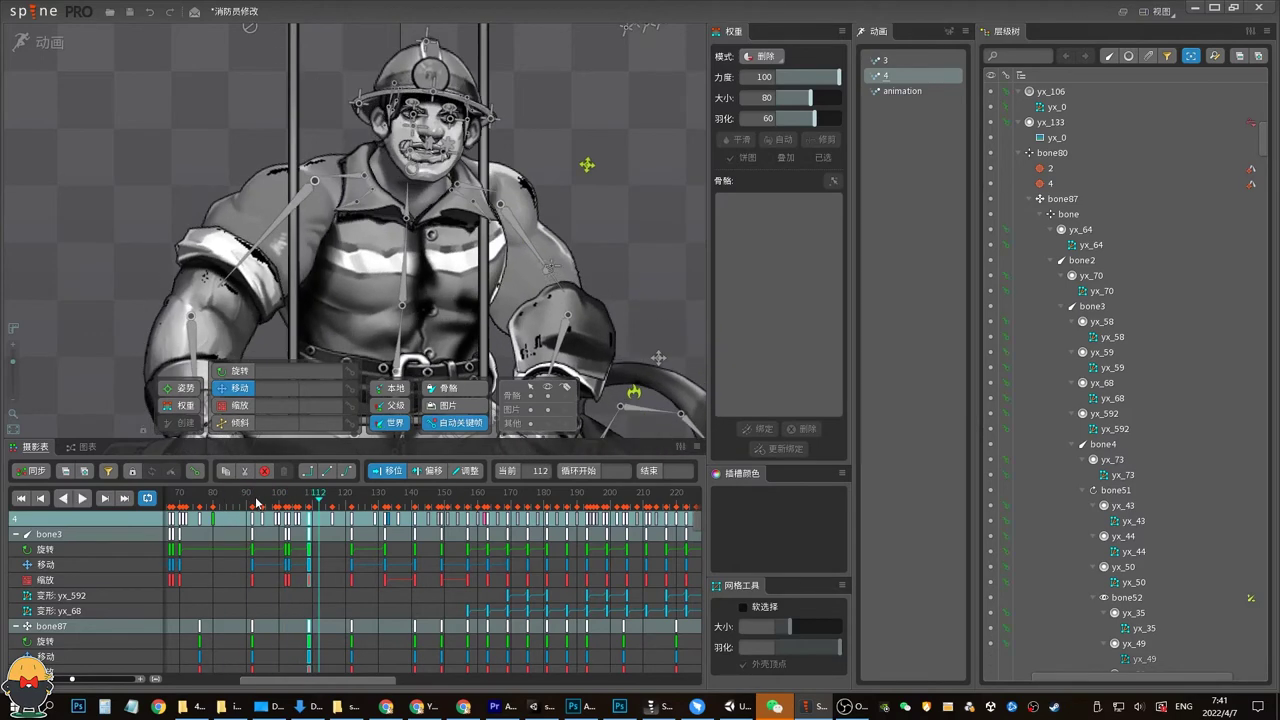
pyautogui.click(249, 500)
pyautogui.moveTo(249, 500); pyautogui.dragTo(287, 505)
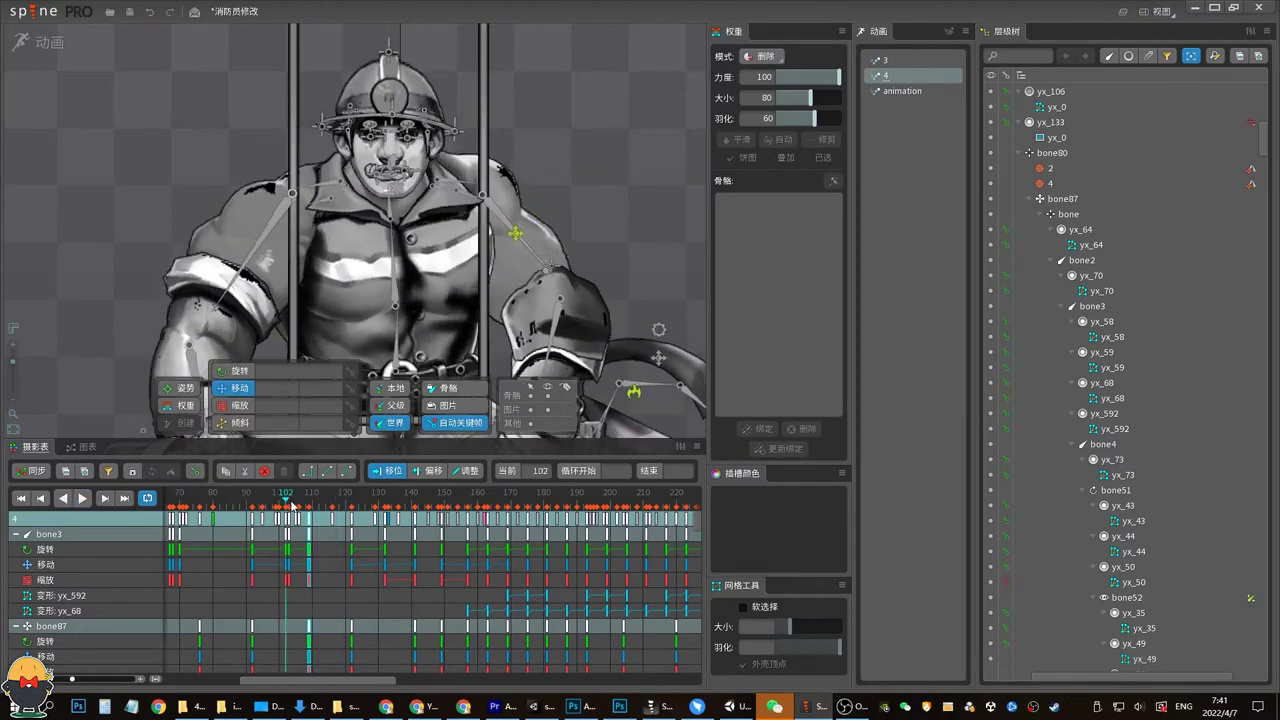
pyautogui.press('space')
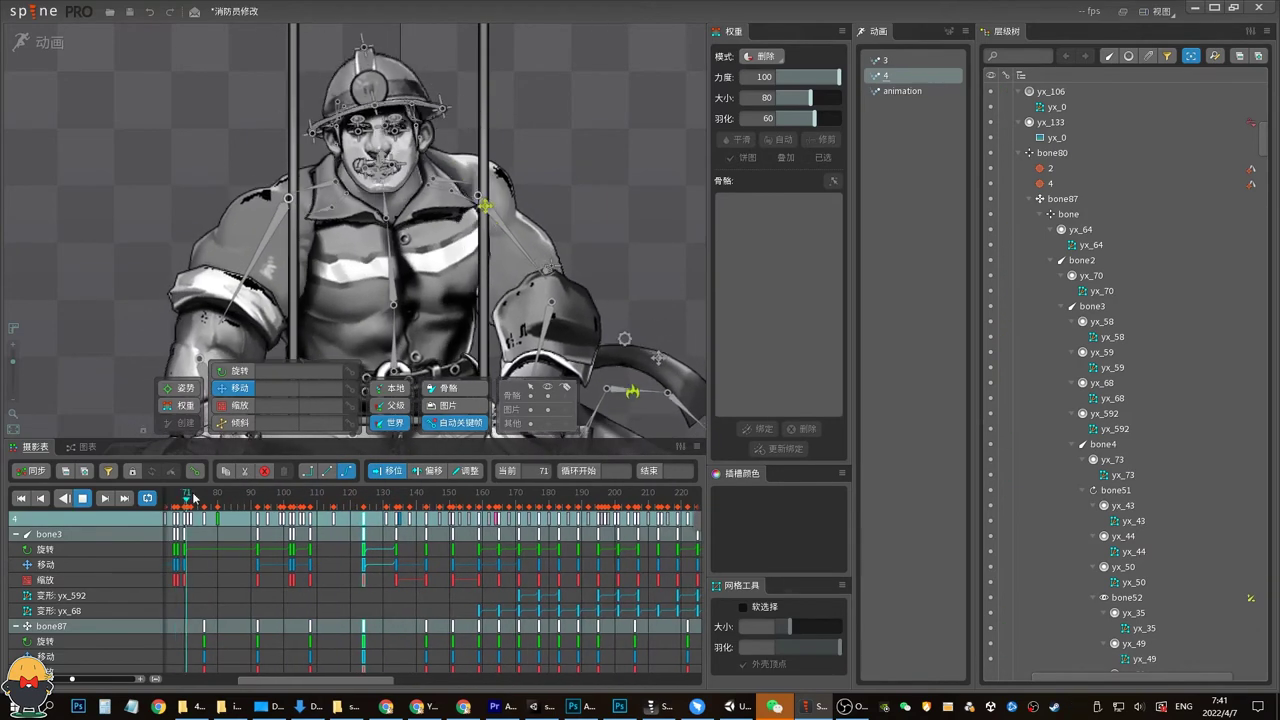
# Review the motion between frames 66 and 103 by playing and scrubbing
pyautogui.press('space')
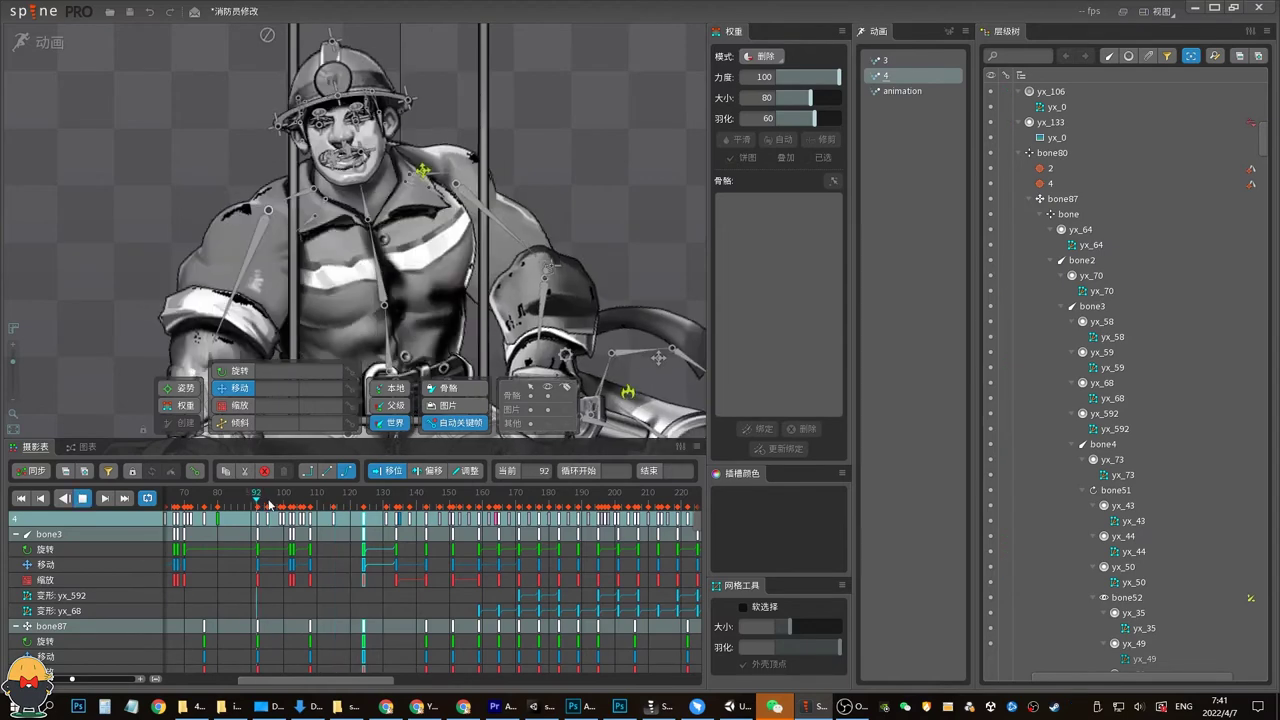
pyautogui.press('space')
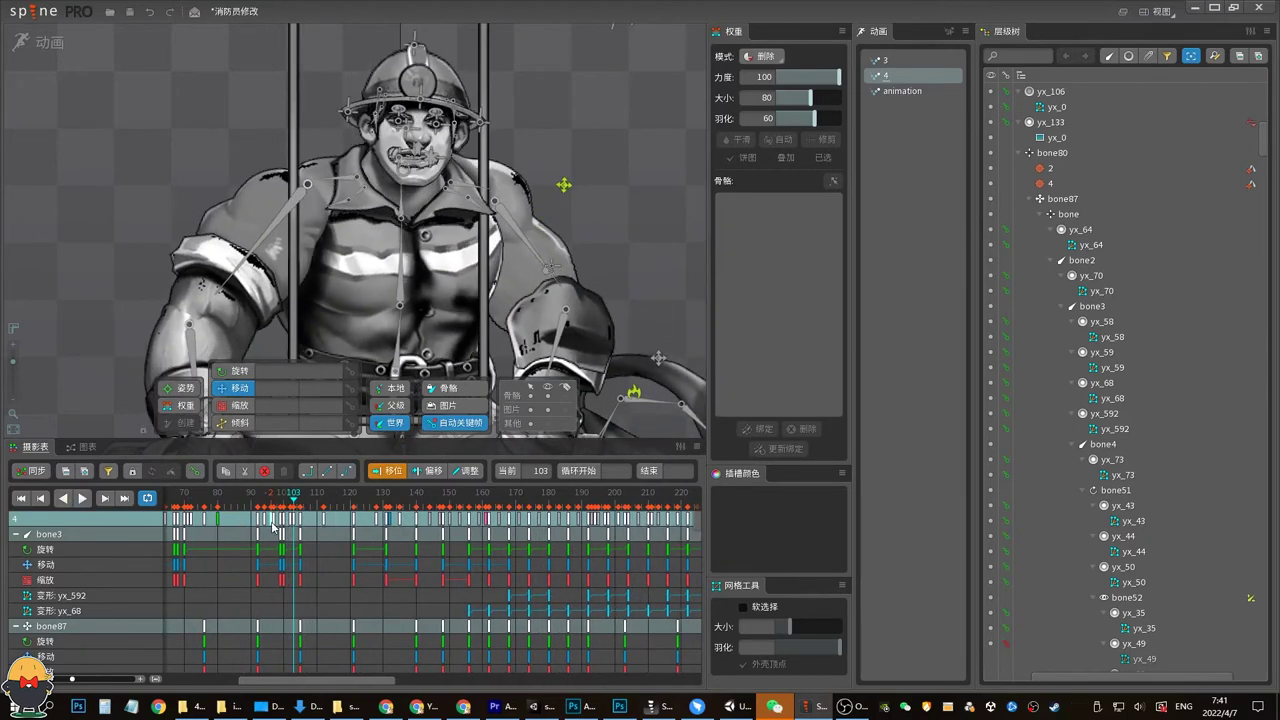
pyautogui.moveTo(244, 506)
pyautogui.mouseDown()
pyautogui.moveTo(163, 512)
pyautogui.moveTo(210, 506)
pyautogui.mouseUp()
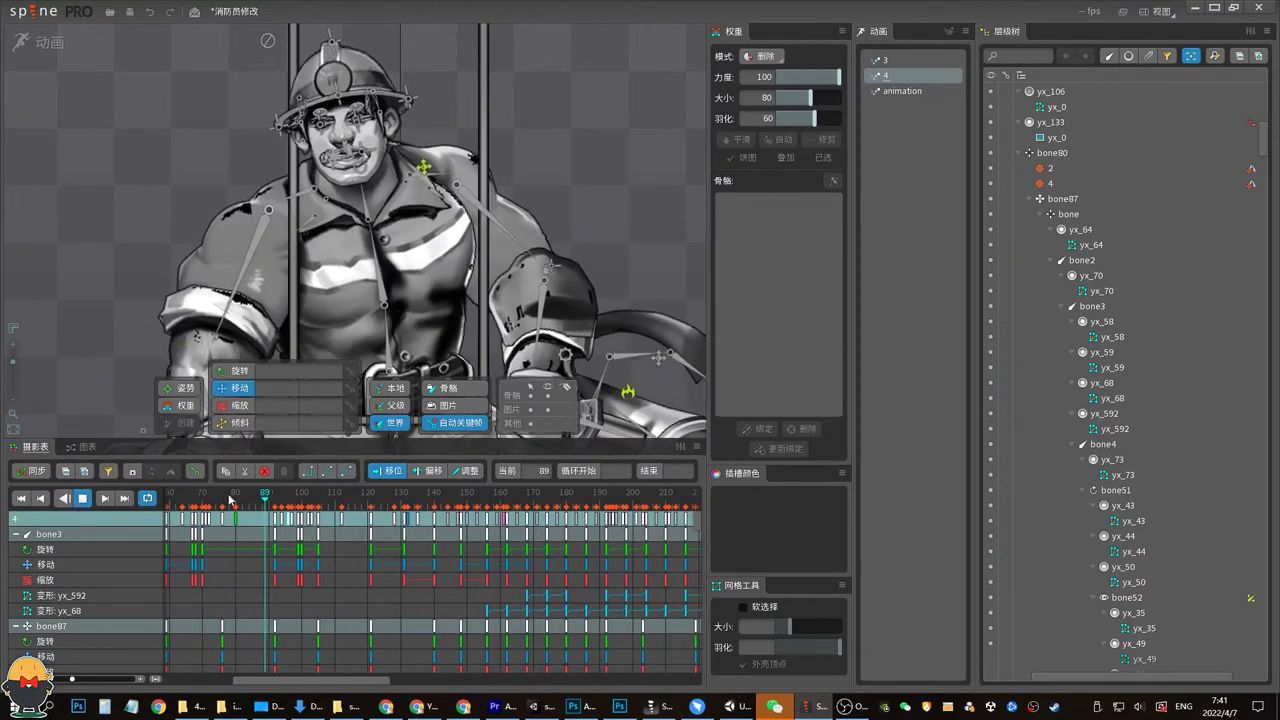
pyautogui.click(281, 518)
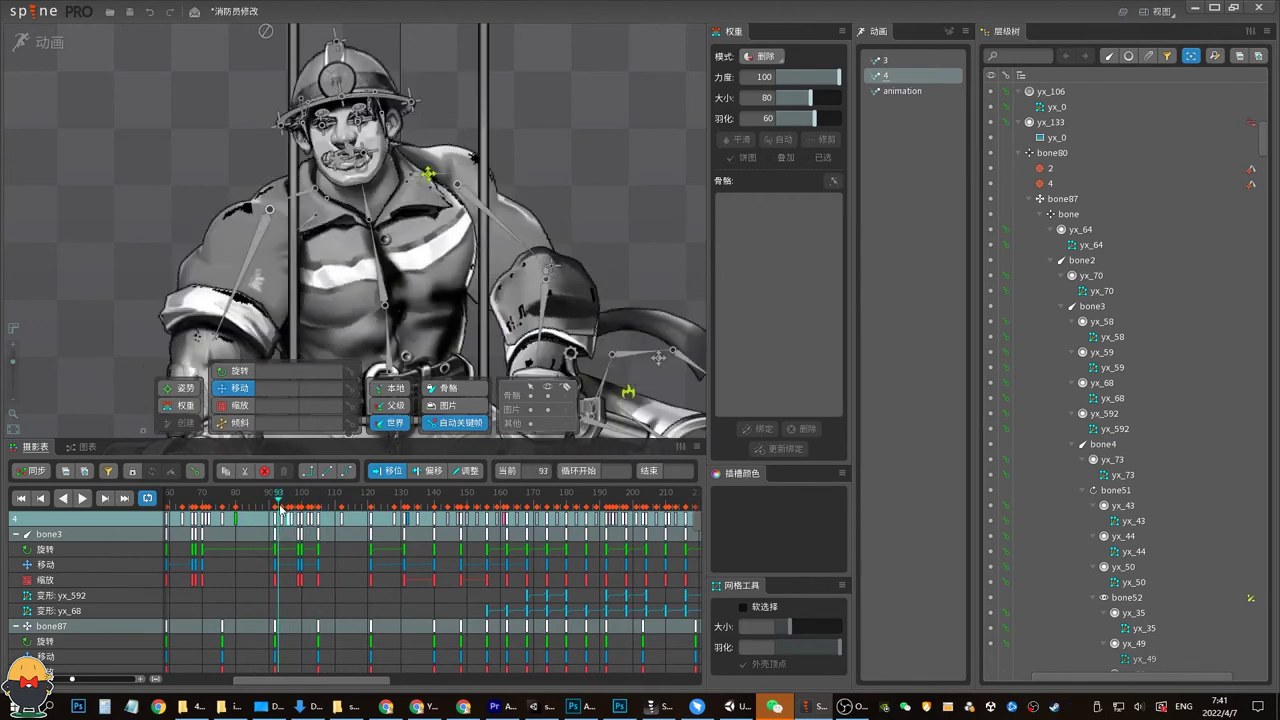
pyautogui.moveTo(285, 519); pyautogui.dragTo(282, 513)
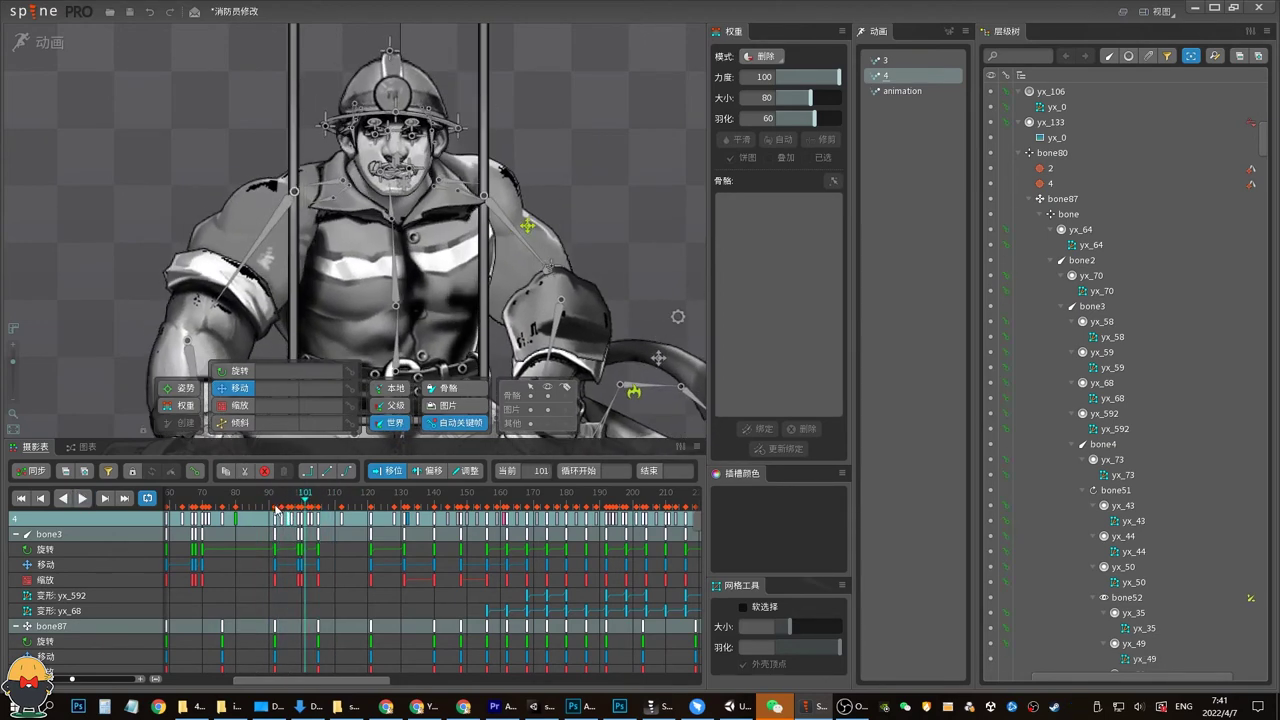
pyautogui.click(305, 505)
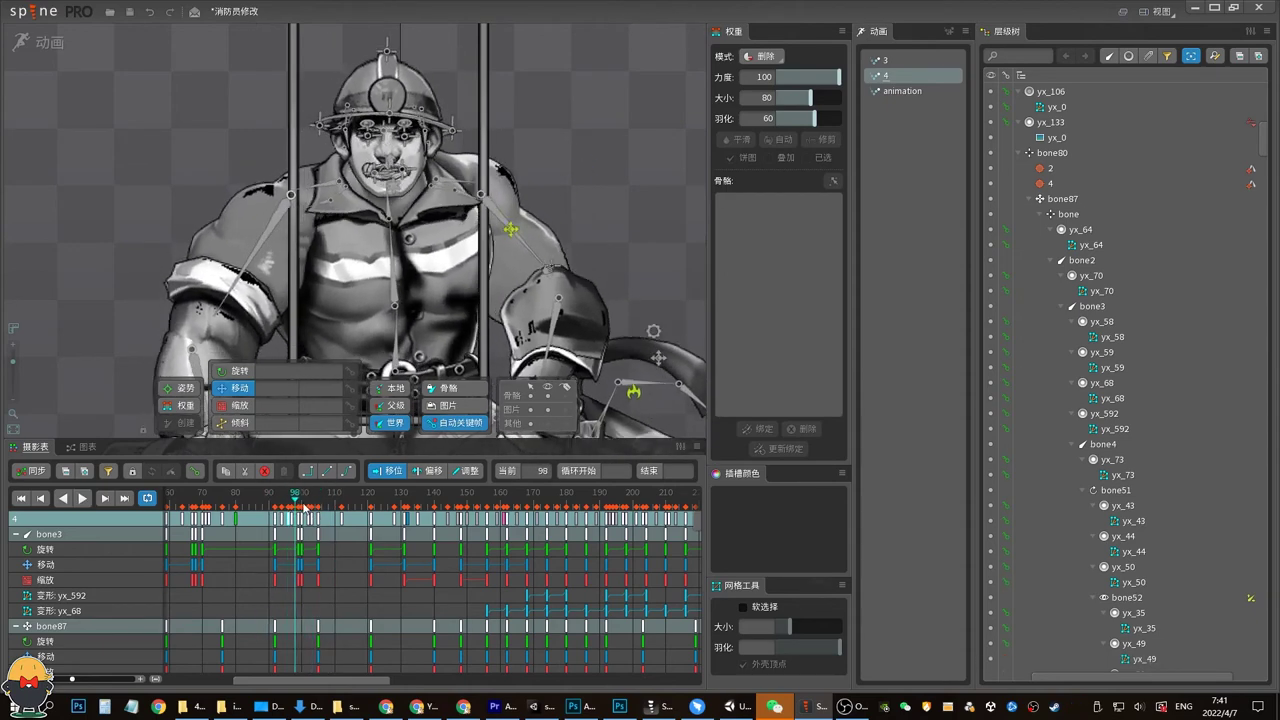
pyautogui.moveTo(298, 507)
pyautogui.mouseDown()
pyautogui.moveTo(198, 506)
pyautogui.moveTo(264, 505)
pyautogui.mouseUp()
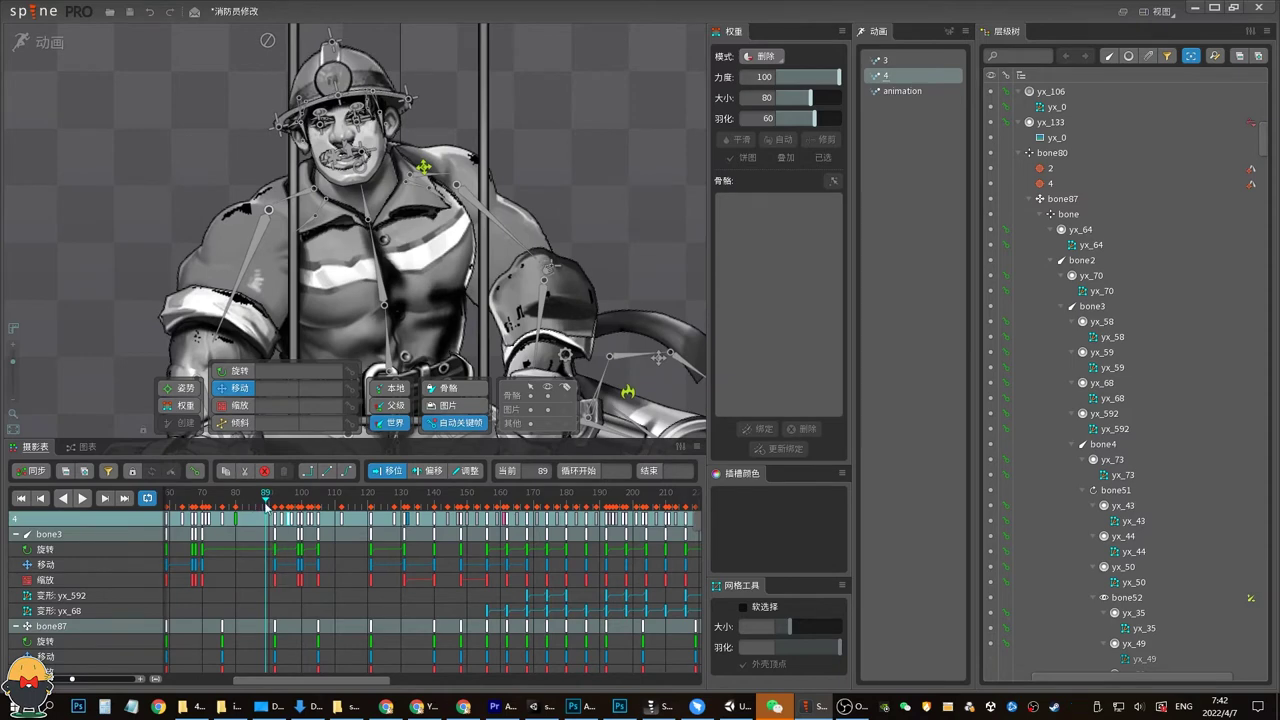
pyautogui.moveTo(266, 508); pyautogui.dragTo(312, 497)
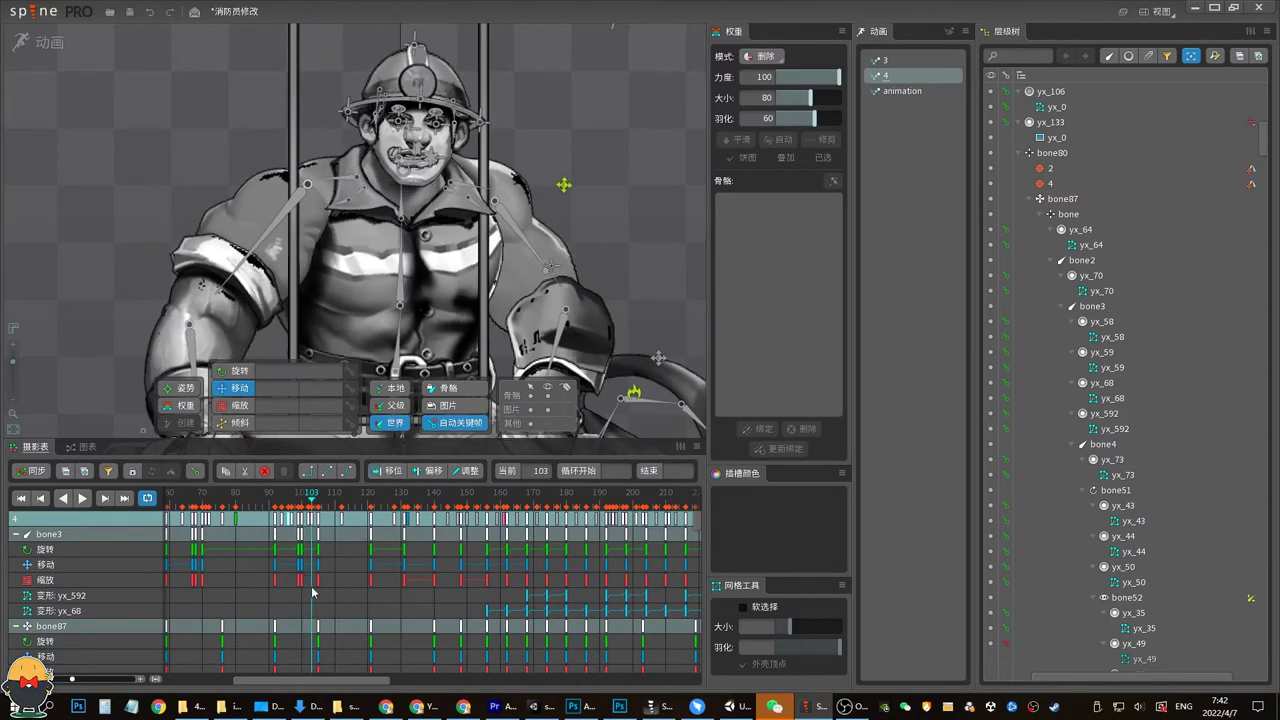
# Delete the keys around frame 100 and play animation 4 to preview the result
pyautogui.moveTo(312, 593); pyautogui.dragTo(285, 509)
pyautogui.press('Delete')
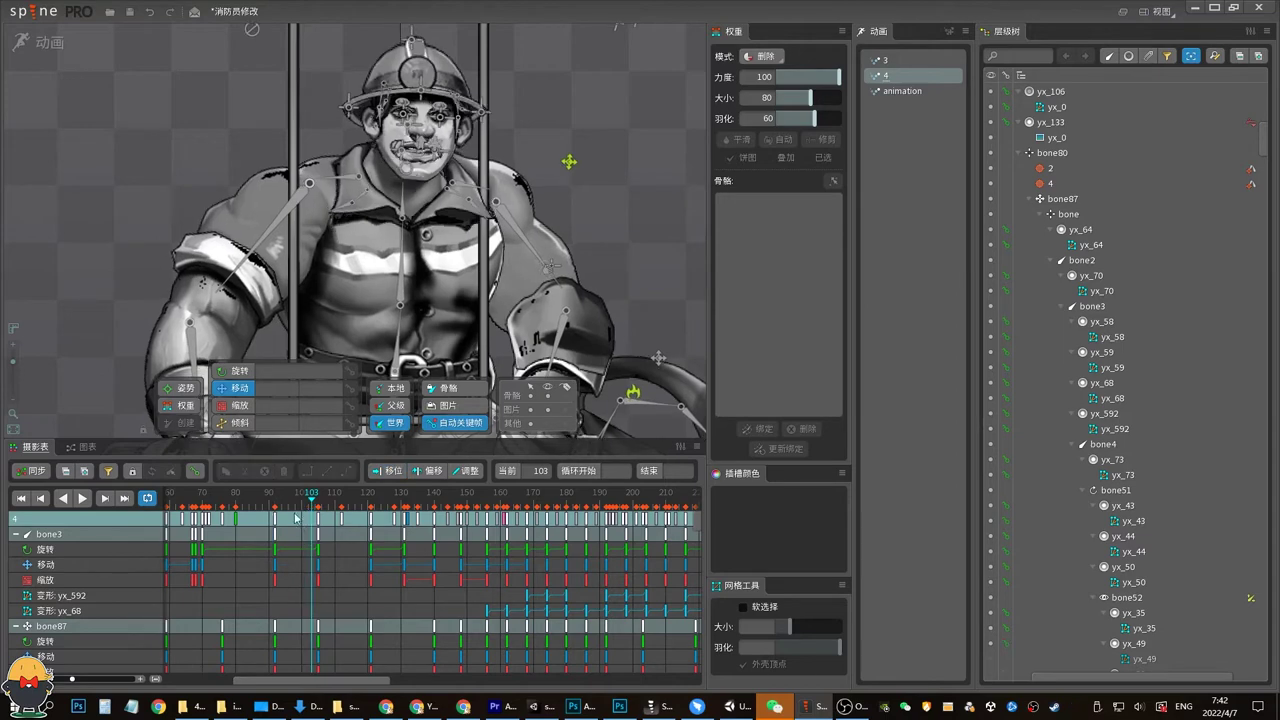
pyautogui.press('space')
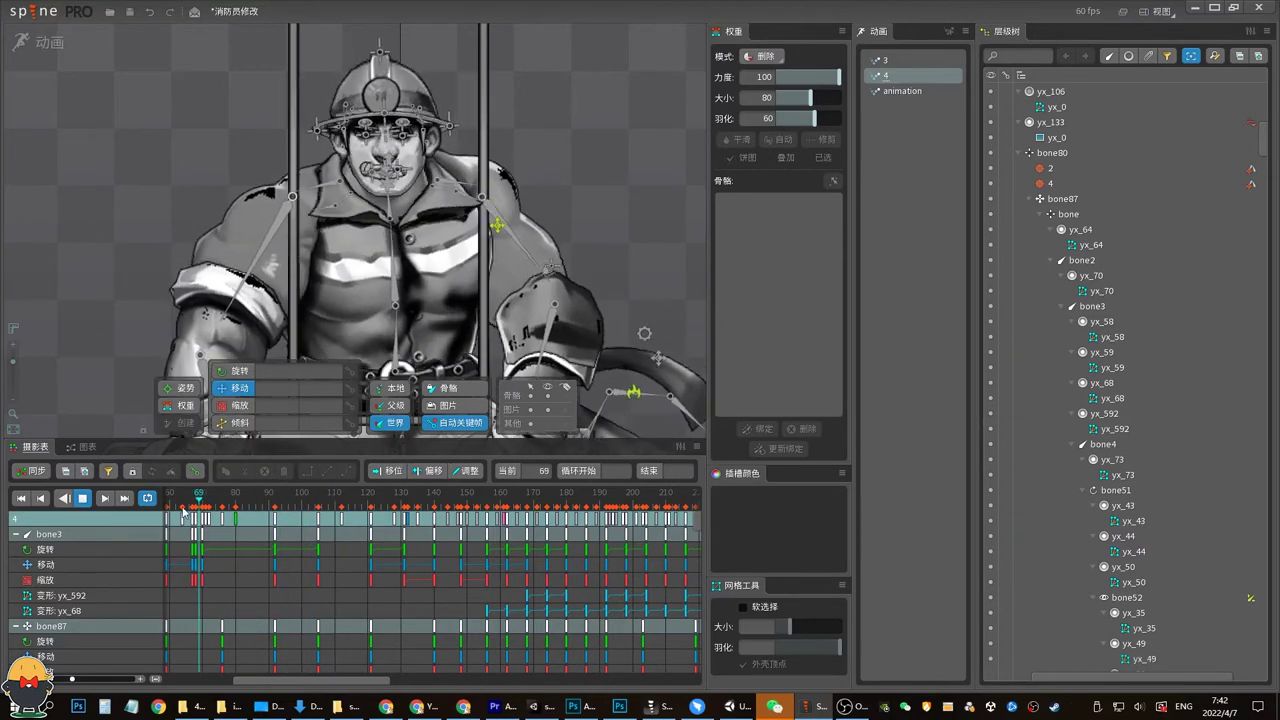
pyautogui.click(270, 495)
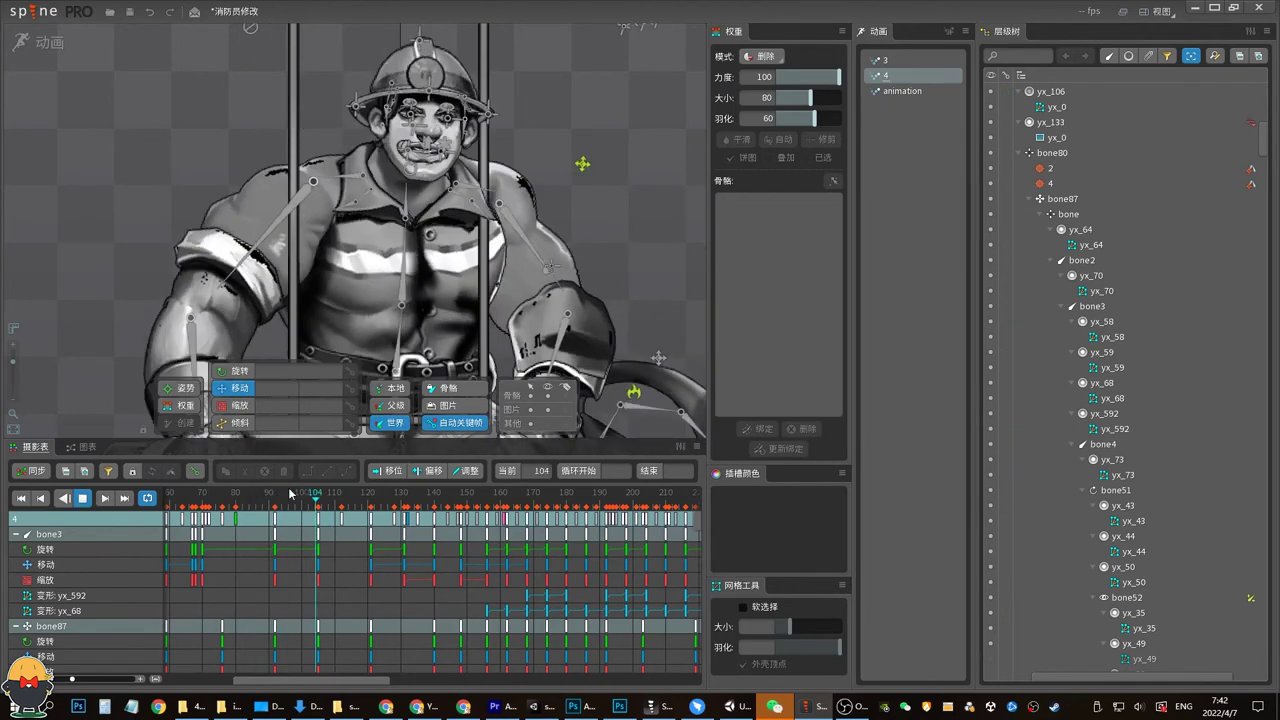
pyautogui.click(292, 495)
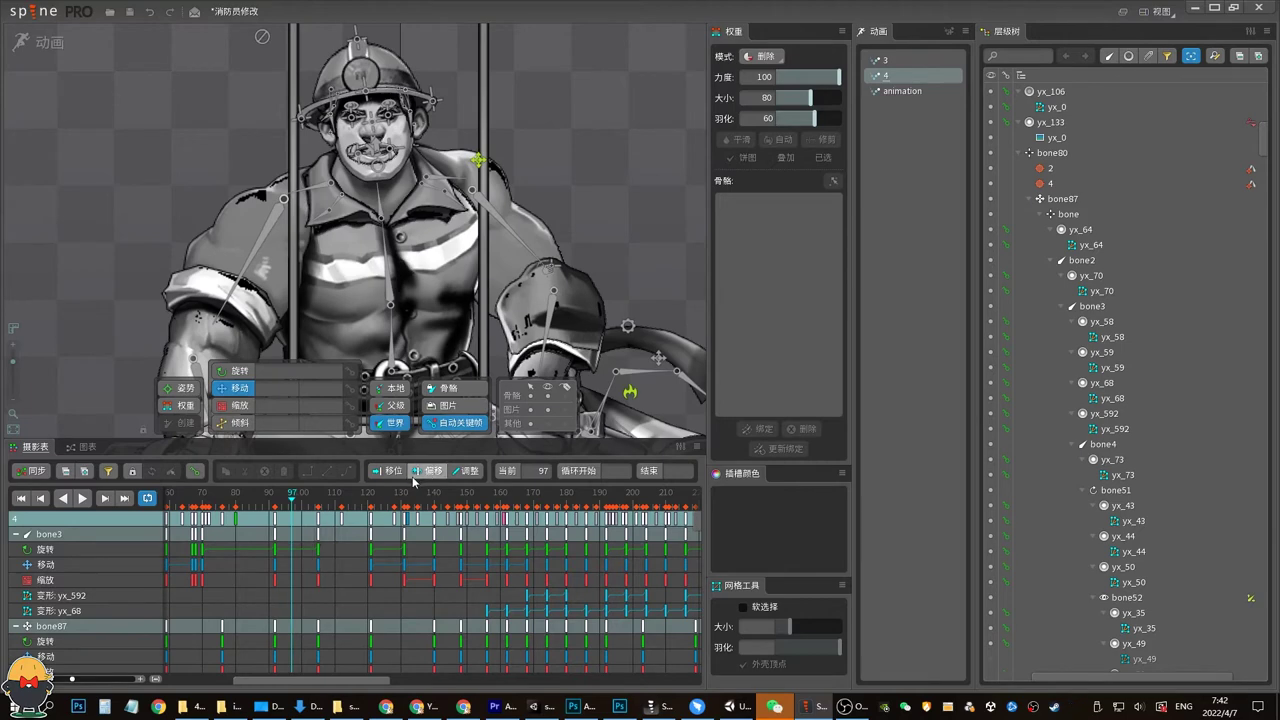
pyautogui.press('j')
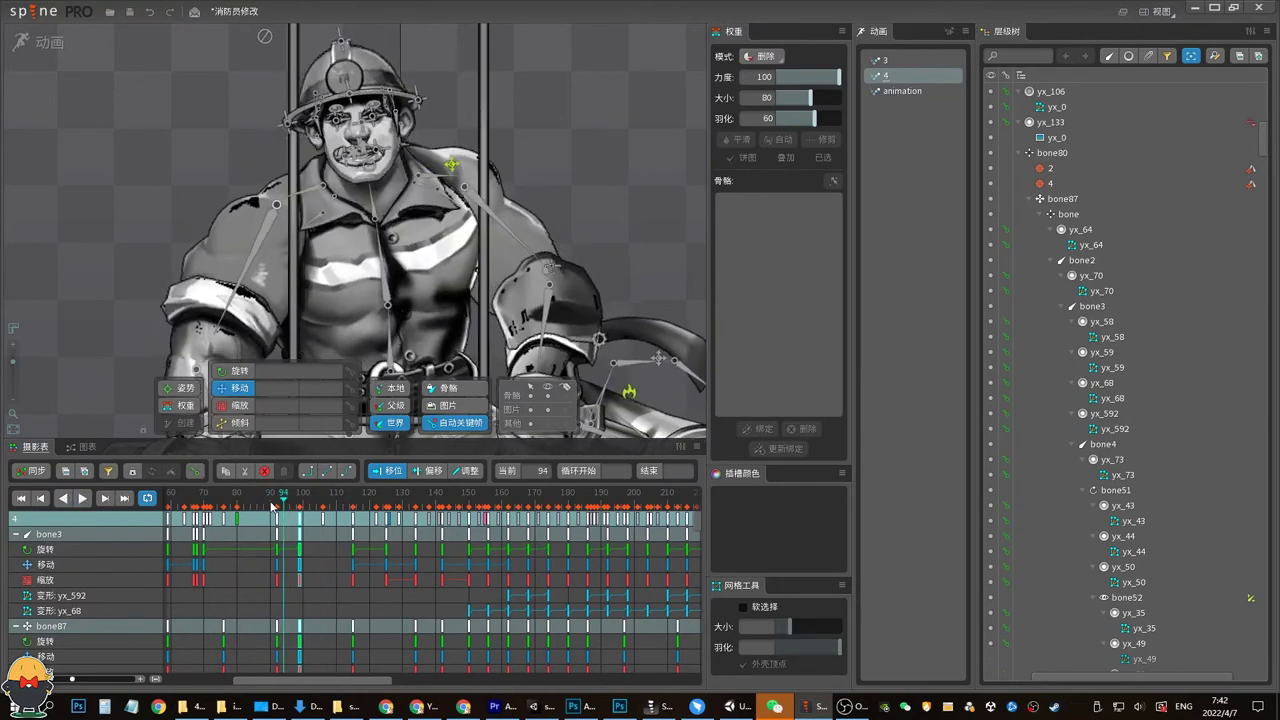
pyautogui.press('k')
pyautogui.moveTo(372, 277); pyautogui.dragTo(388, 305)
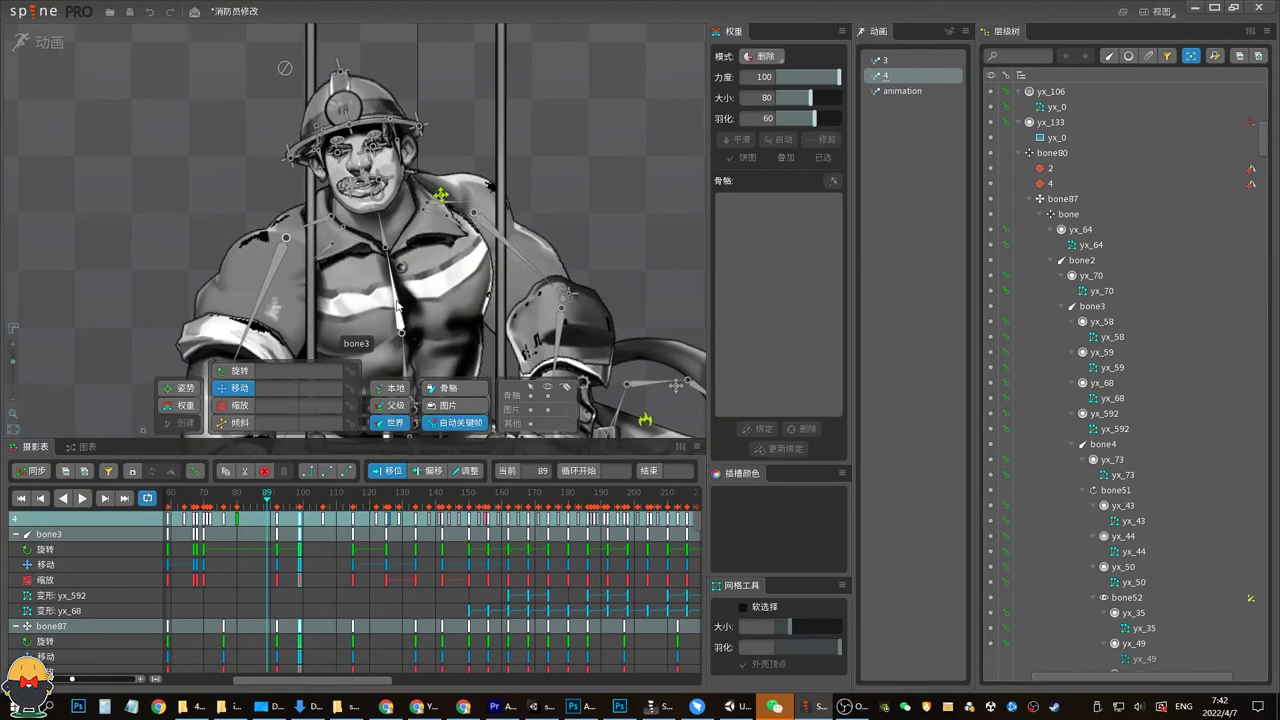
# Rotate chest bone bone3 slightly and key it at frame 91
pyautogui.click(397, 305)
pyautogui.keyDown('ctrl'); pyautogui.click(381, 234); pyautogui.keyUp('ctrl')
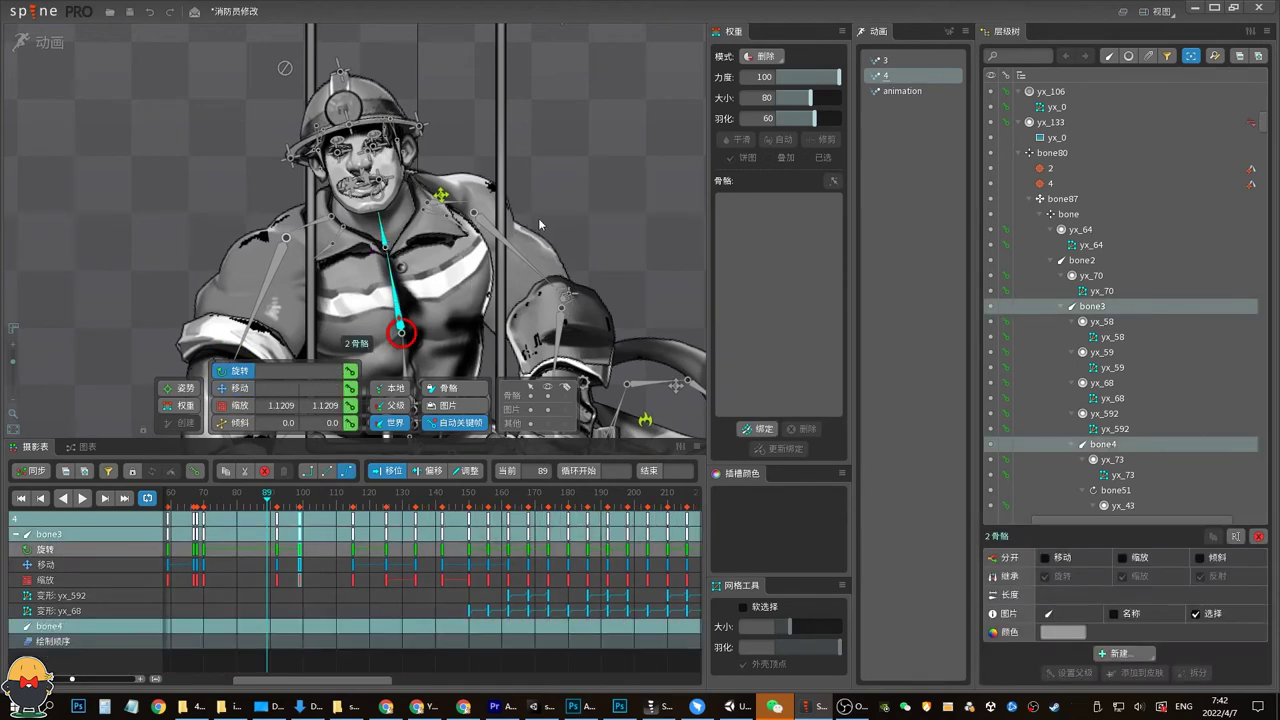
pyautogui.click(275, 507)
pyautogui.click(402, 316)
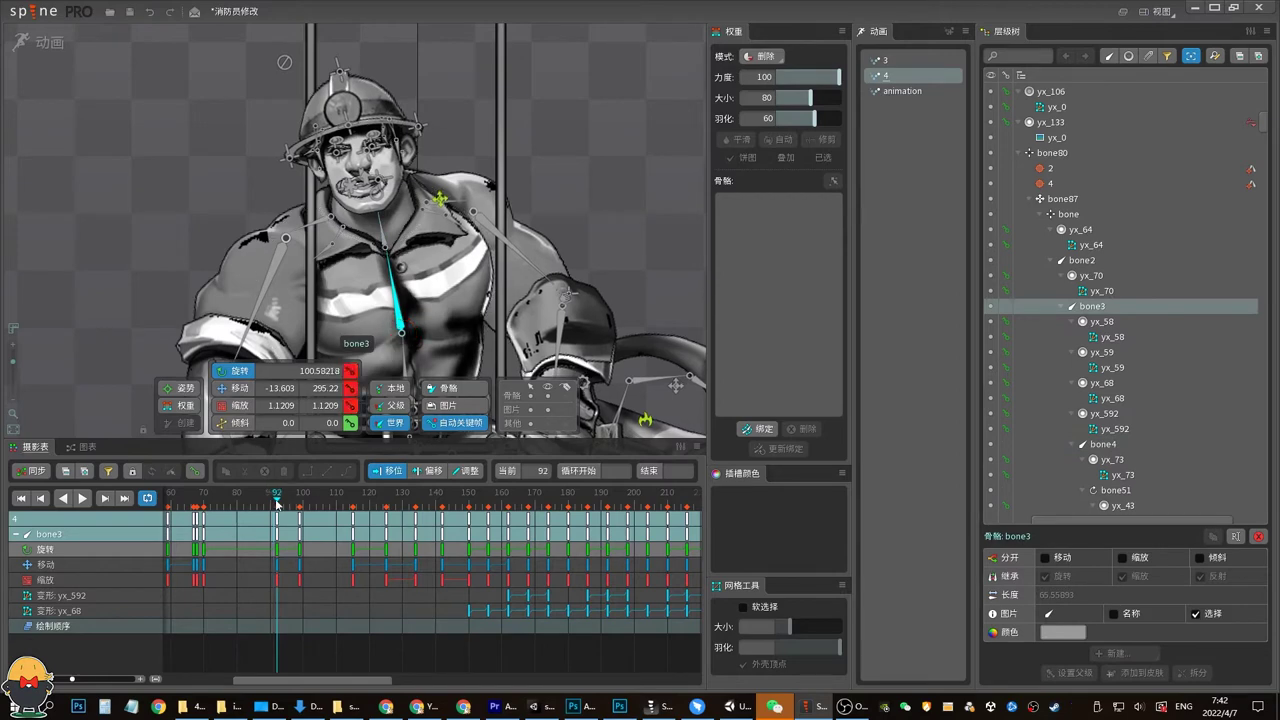
pyautogui.moveTo(616, 156); pyautogui.dragTo(574, 179)
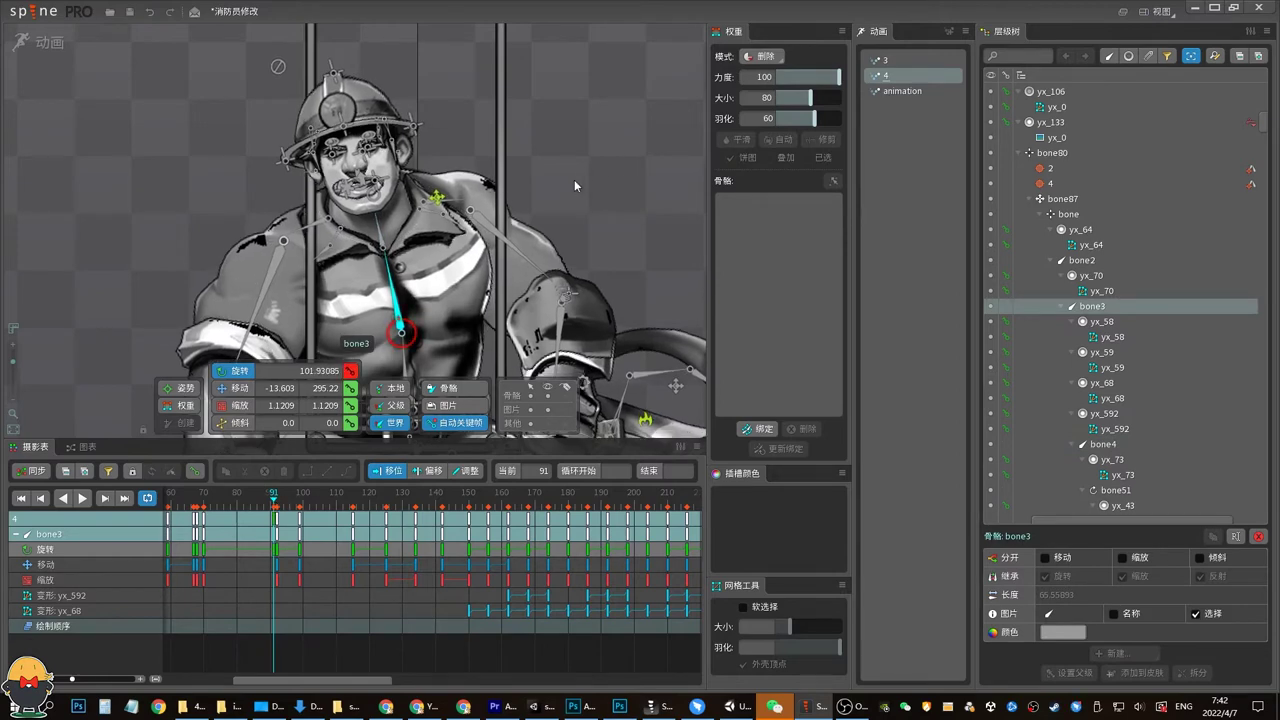
pyautogui.click(271, 516)
# Step and scrub through frames 84–99 to check bone3's chest pose
pyautogui.click(301, 580)
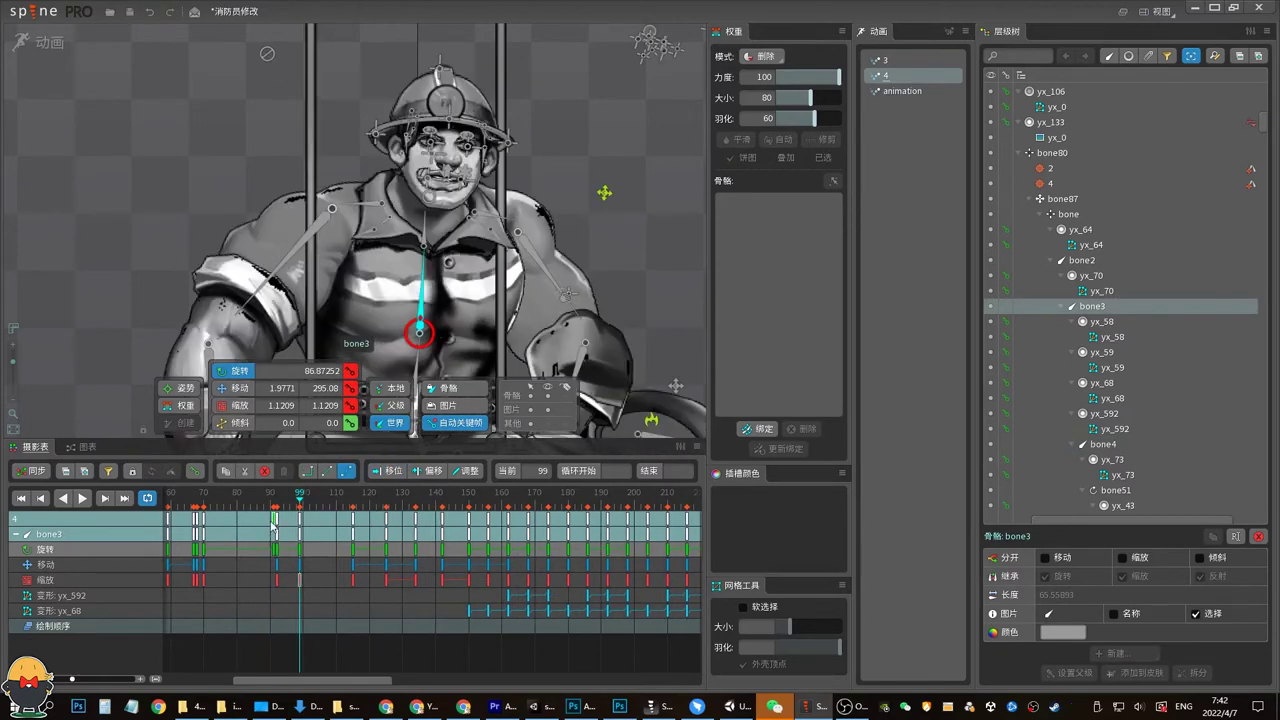
pyautogui.click(272, 500)
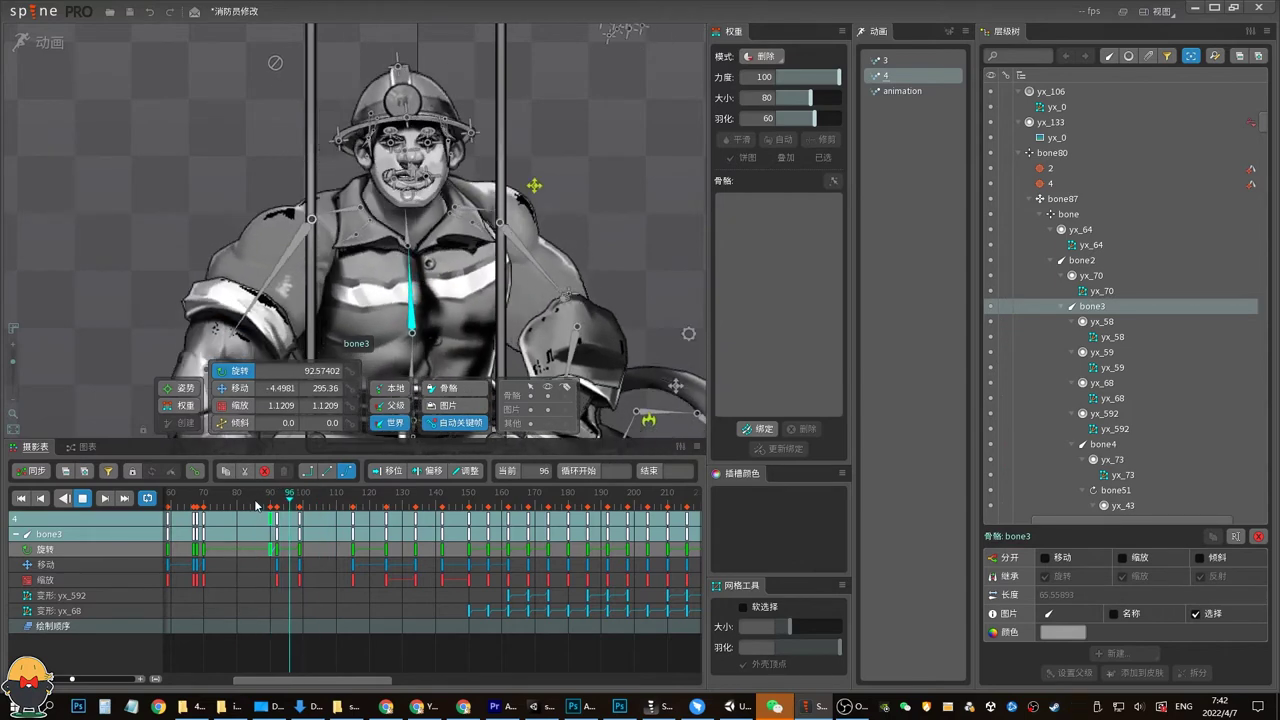
pyautogui.moveTo(272, 502); pyautogui.dragTo(277, 502)
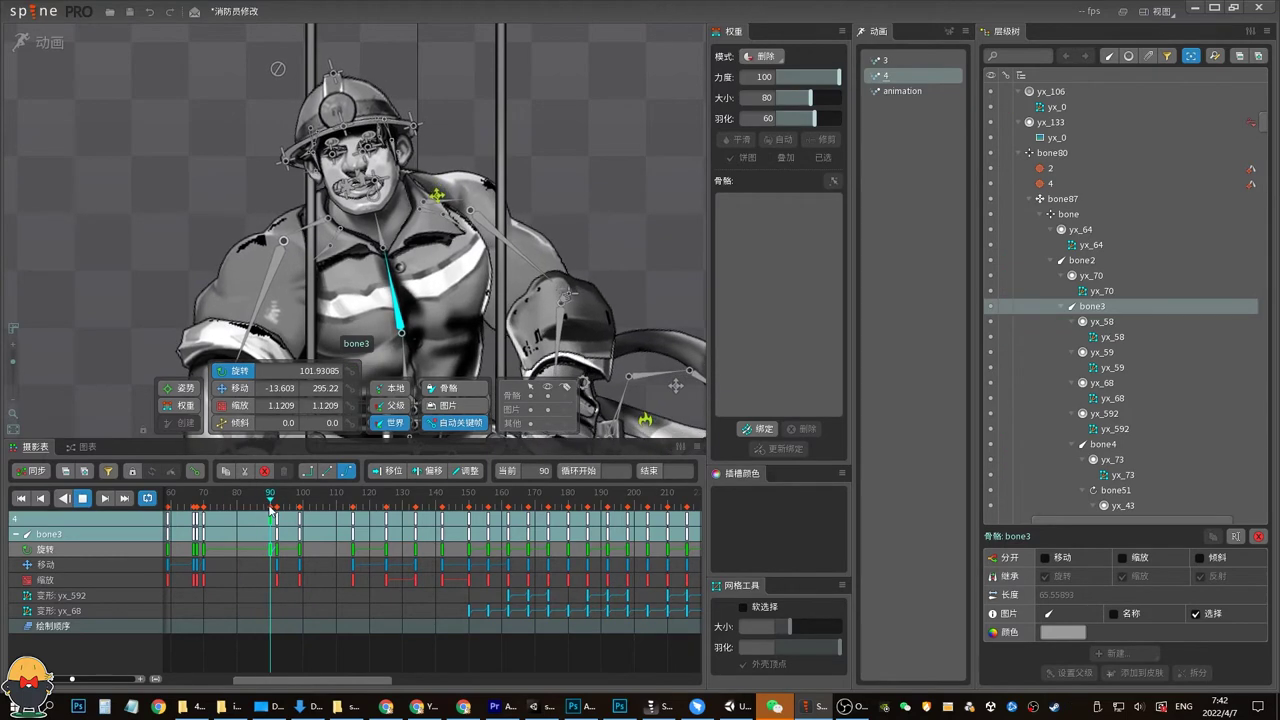
pyautogui.click(272, 505)
pyautogui.press('Right')
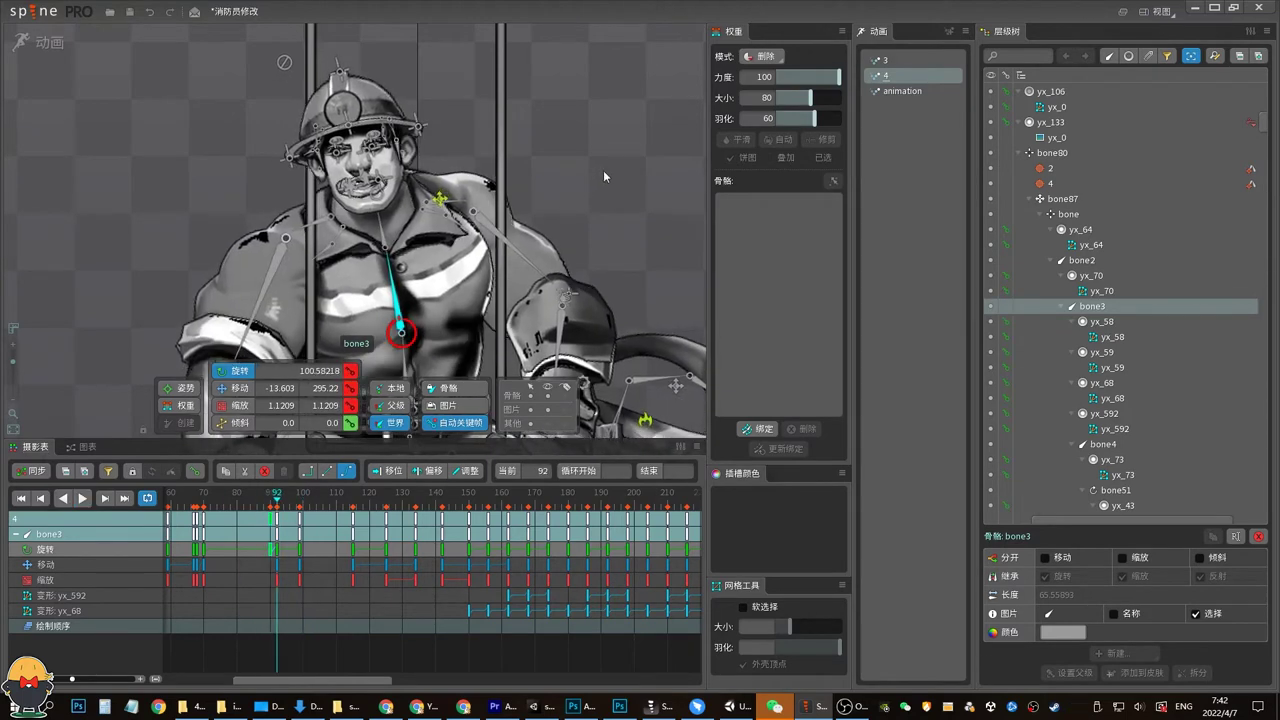
pyautogui.press('Right')
pyautogui.press('space')
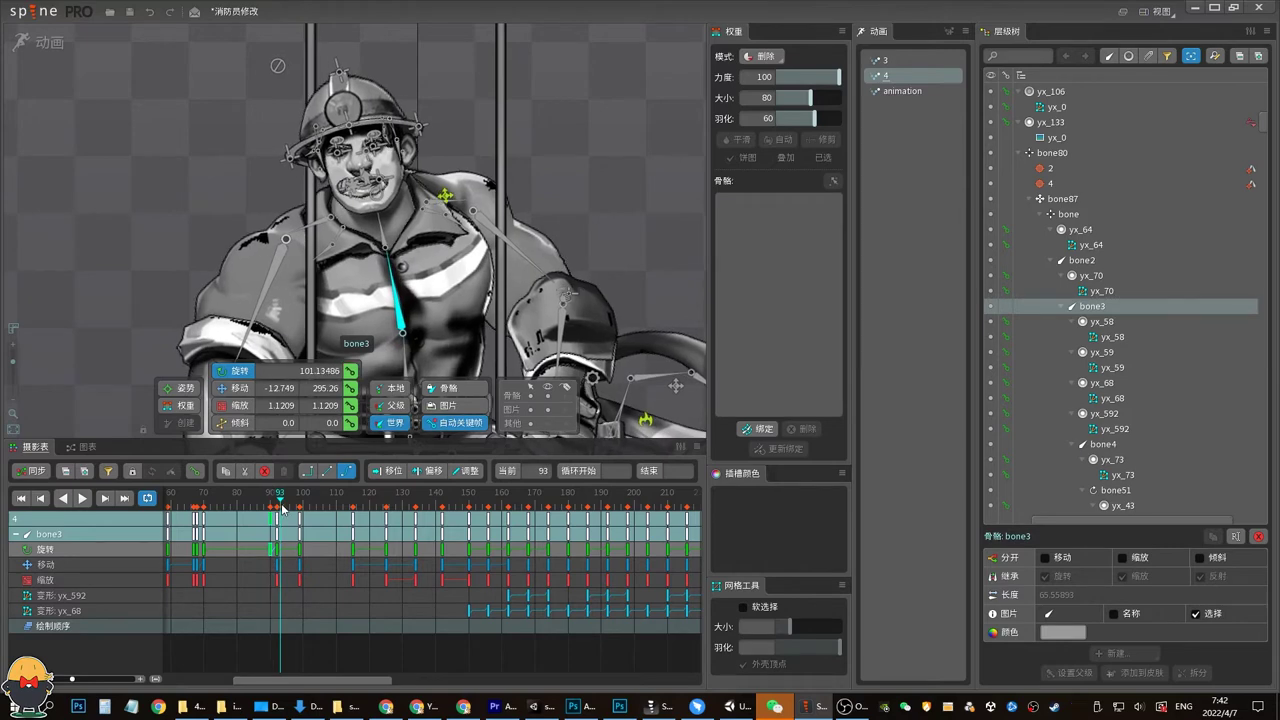
pyautogui.click(272, 503)
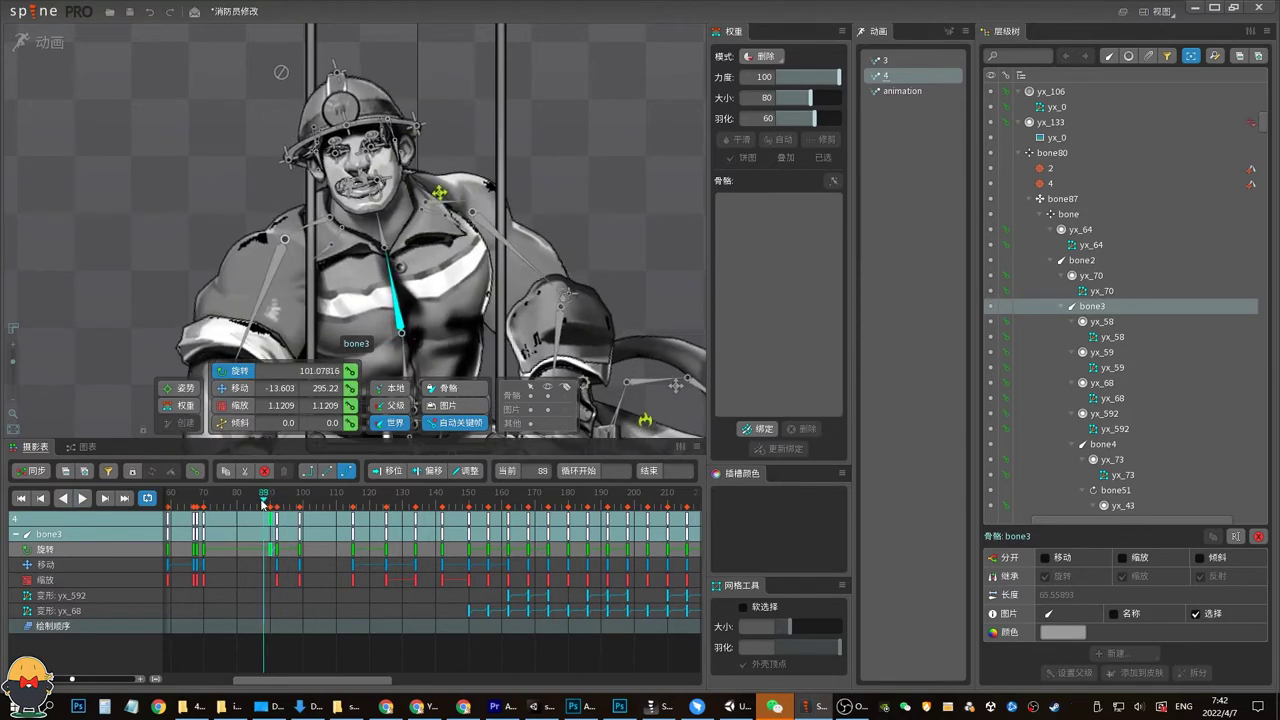
pyautogui.press('Left')
pyautogui.press('Left')
pyautogui.press('Left')
pyautogui.press('Left')
pyautogui.press('Left')
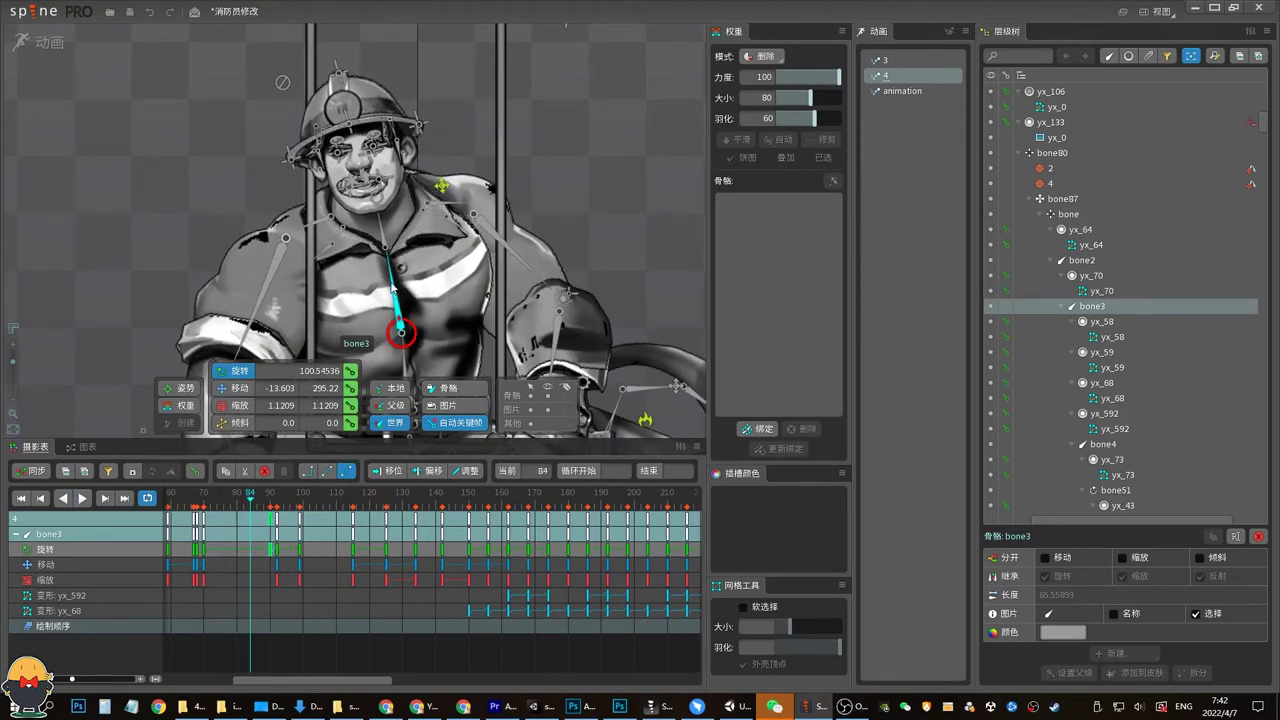
pyautogui.click(272, 503)
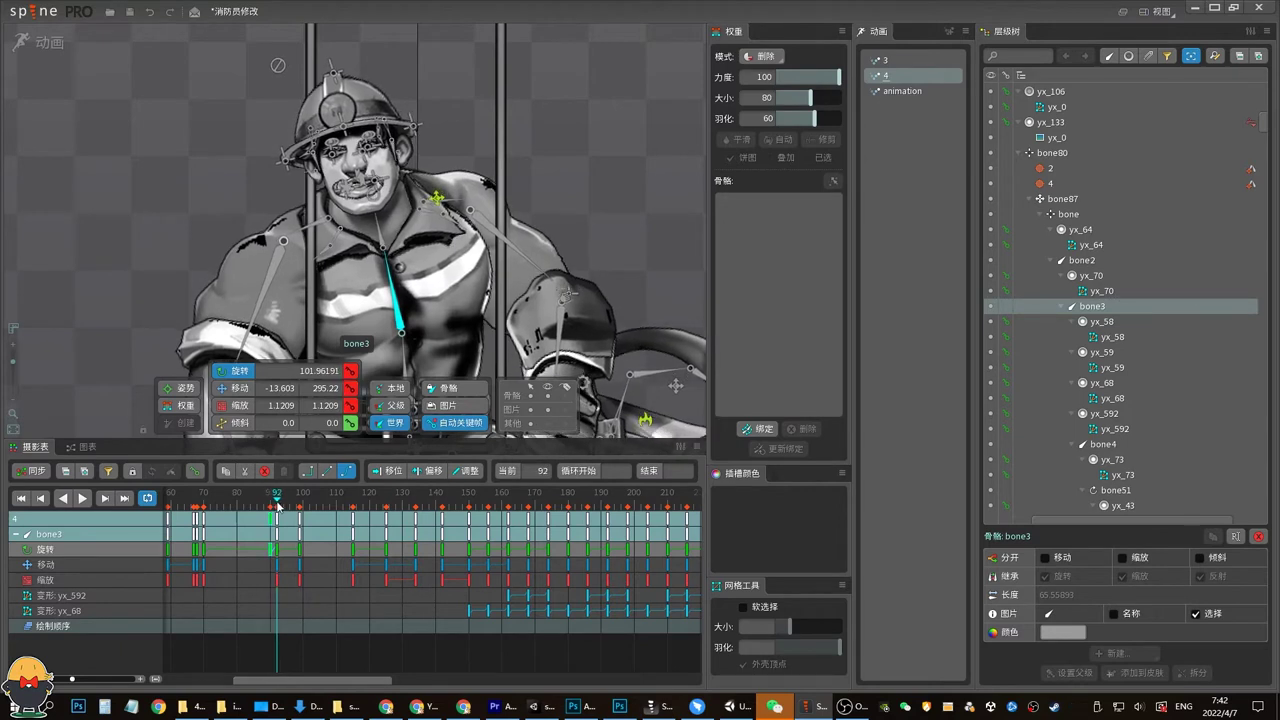
pyautogui.moveTo(278, 507); pyautogui.dragTo(353, 503)
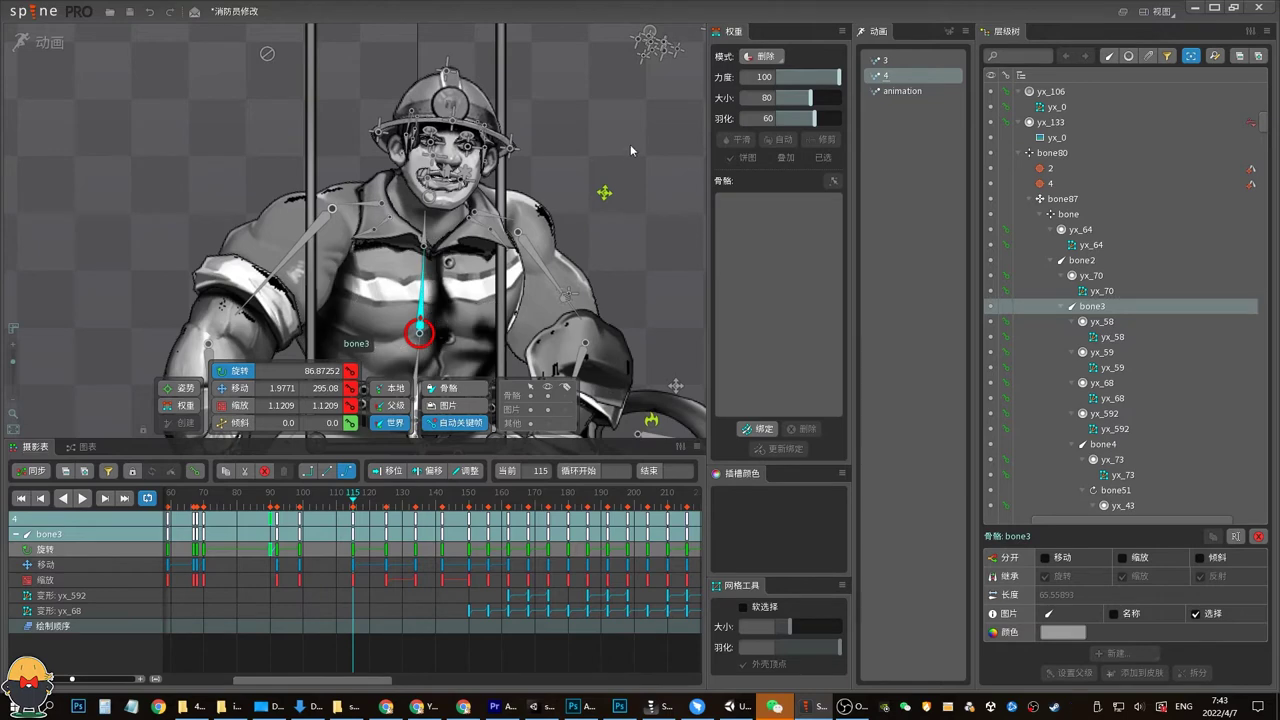
# Rotate bone3 further at frame 115 and replay from frame 61
pyautogui.moveTo(624, 157); pyautogui.dragTo(639, 157)
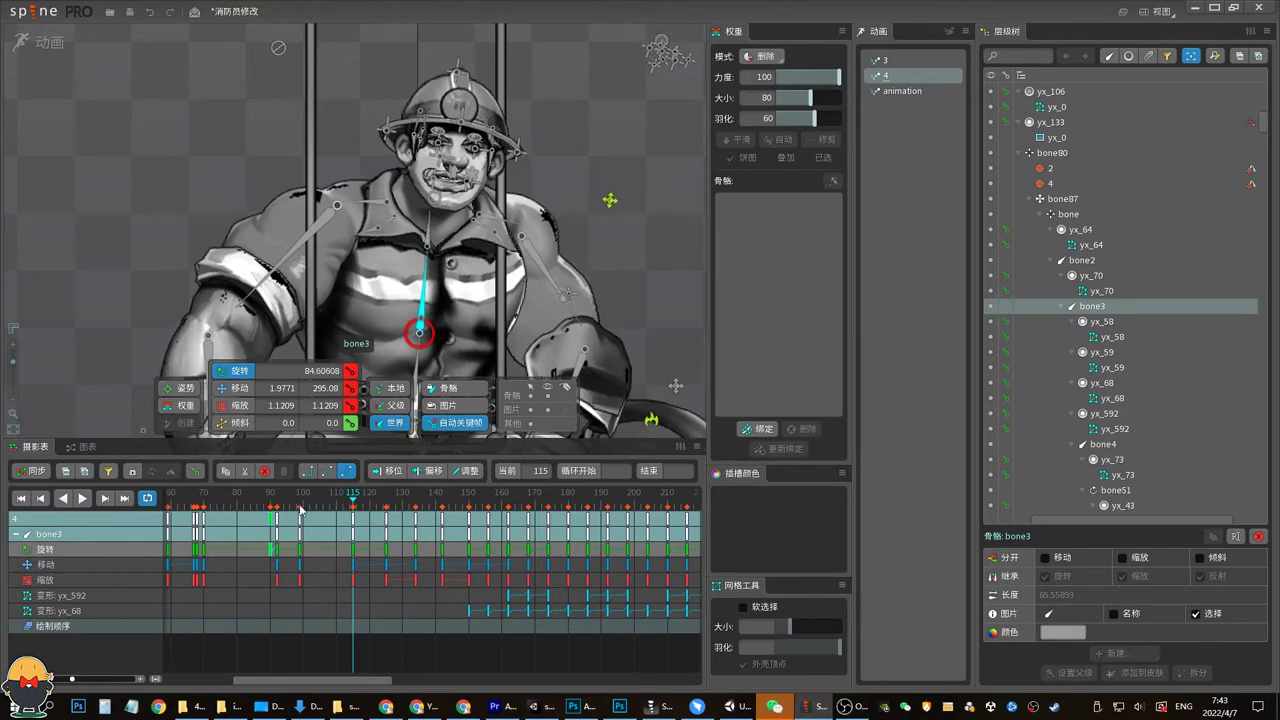
pyautogui.moveTo(300, 508)
pyautogui.mouseDown()
pyautogui.moveTo(178, 517)
pyautogui.moveTo(359, 503)
pyautogui.mouseUp()
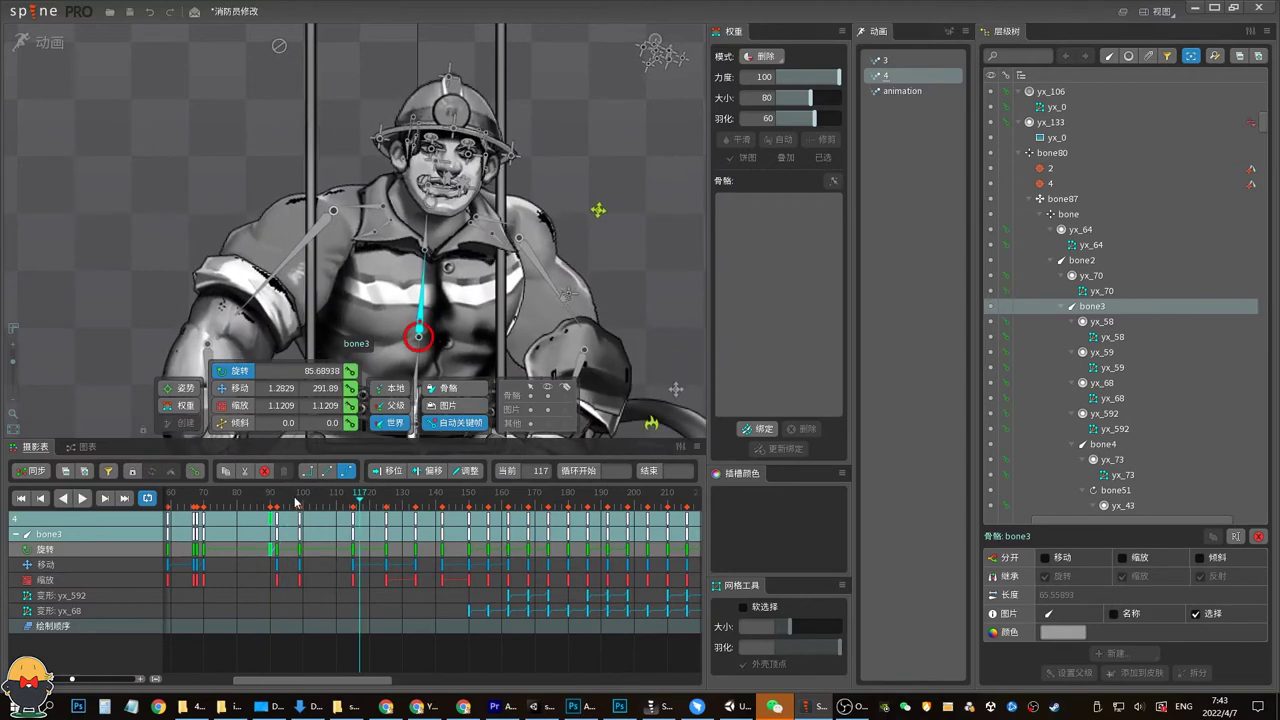
pyautogui.press('space')
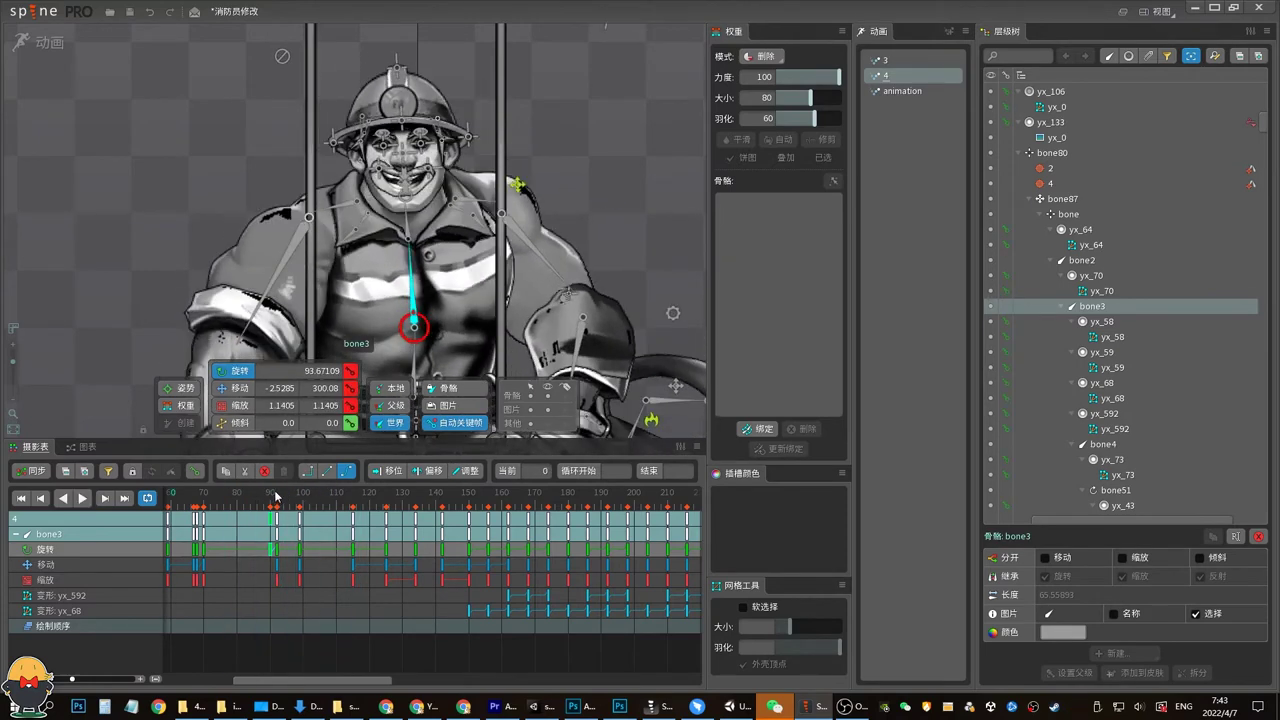
pyautogui.press('space')
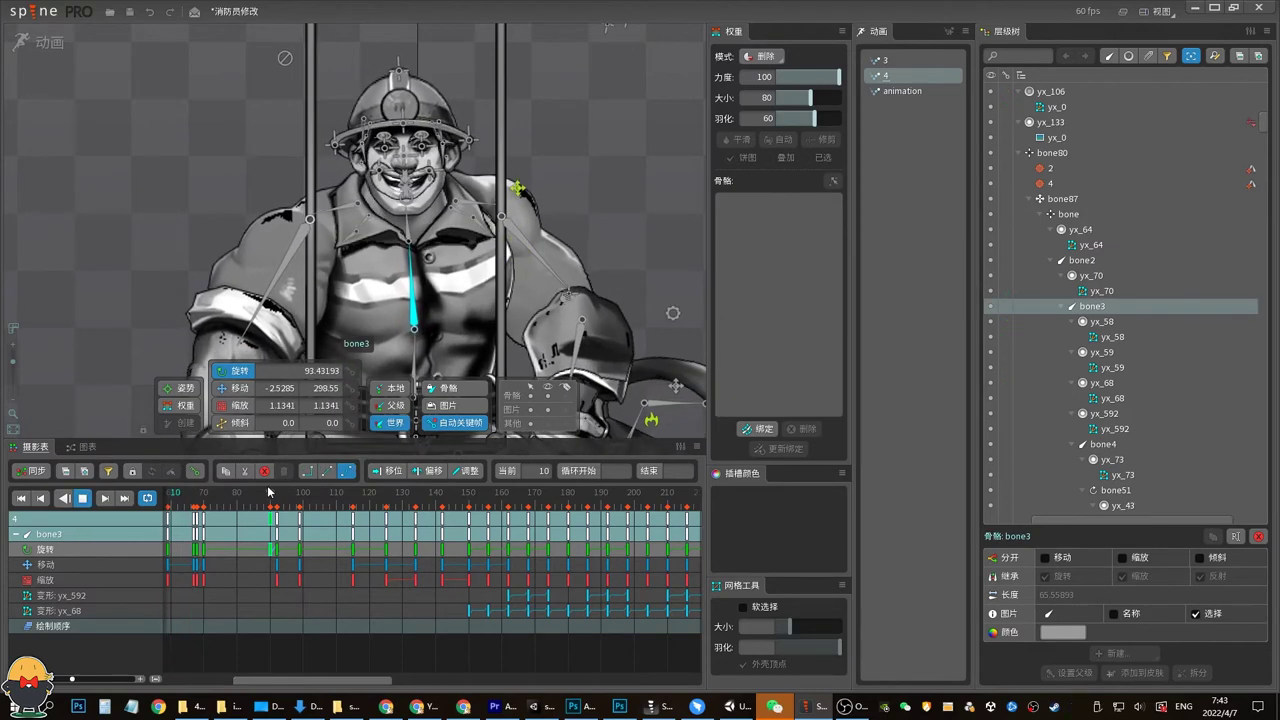
pyautogui.press('space')
# Shift the selected later keys slightly earlier and replay to check the timing
pyautogui.moveTo(238, 686); pyautogui.dragTo(176, 686)
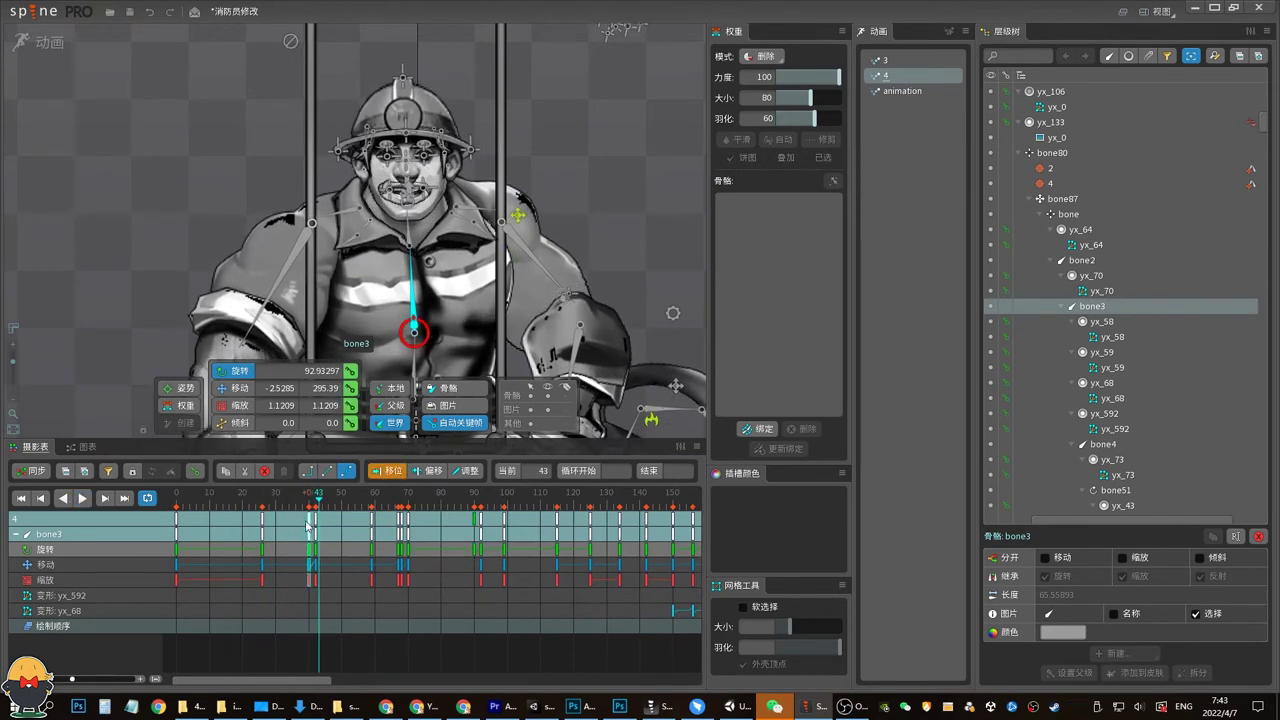
pyautogui.moveTo(307, 525); pyautogui.dragTo(294, 522)
pyautogui.press('space')
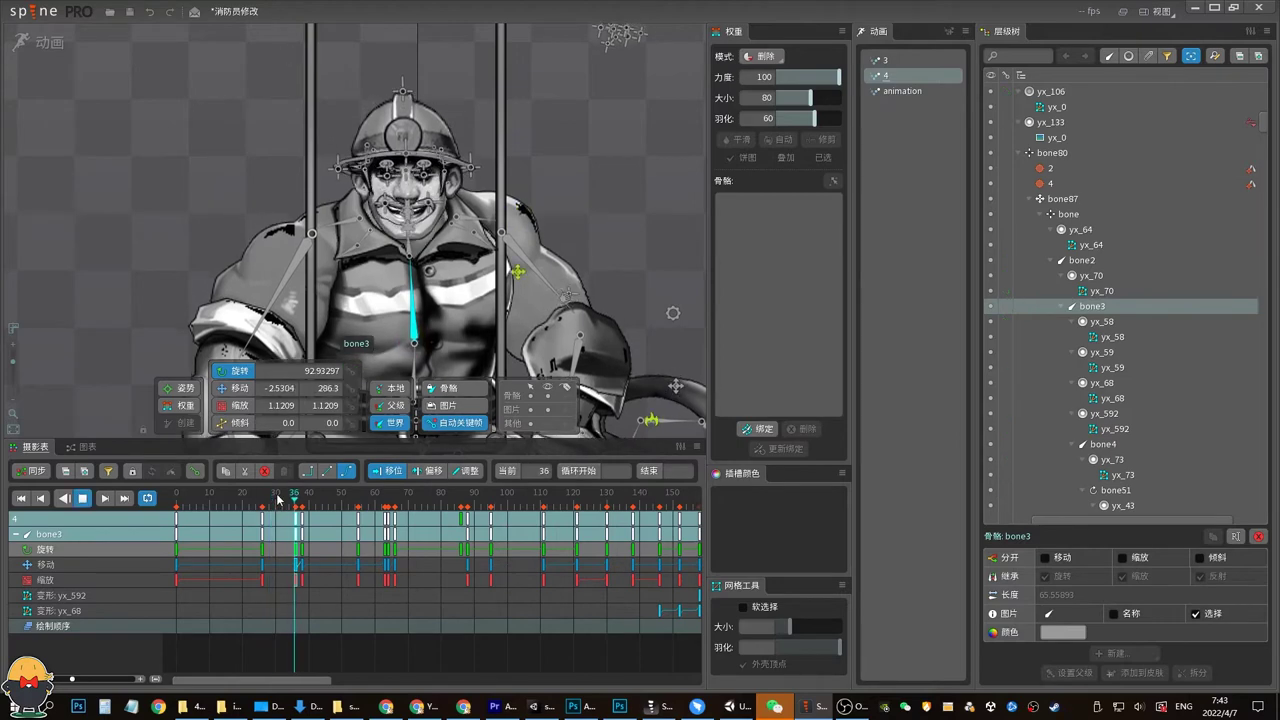
pyautogui.click(275, 505)
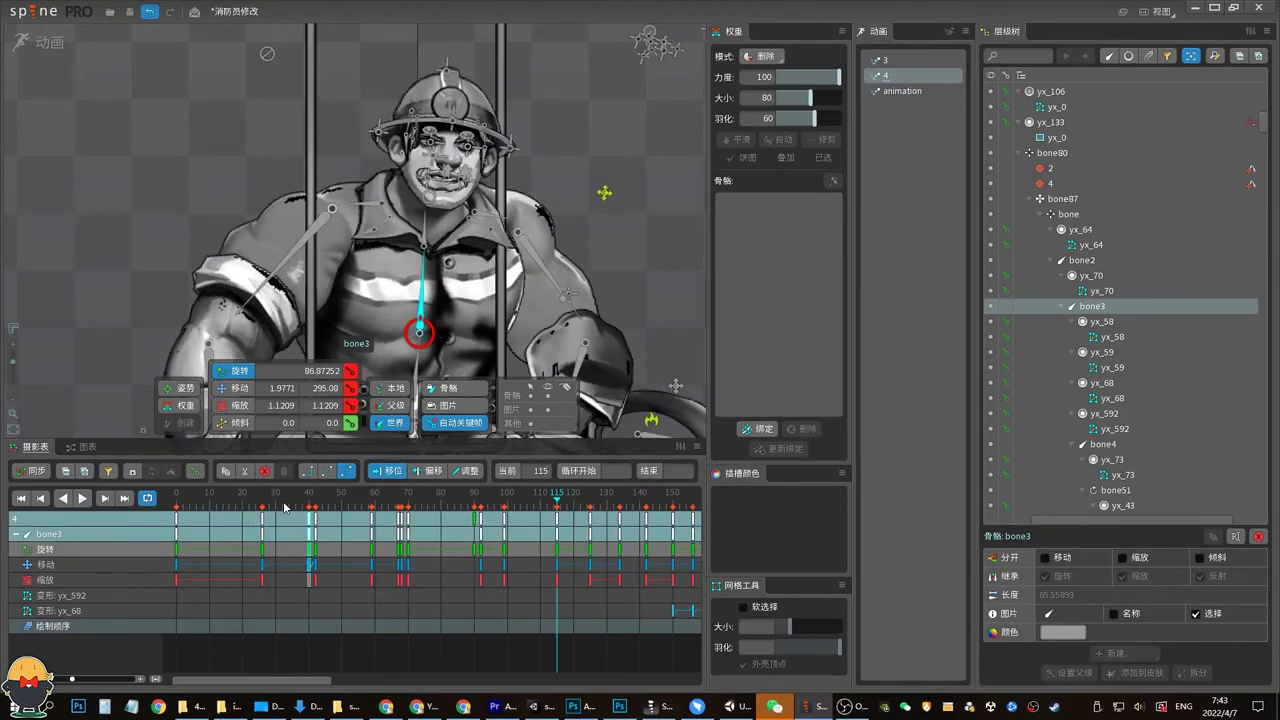
pyautogui.press('space')
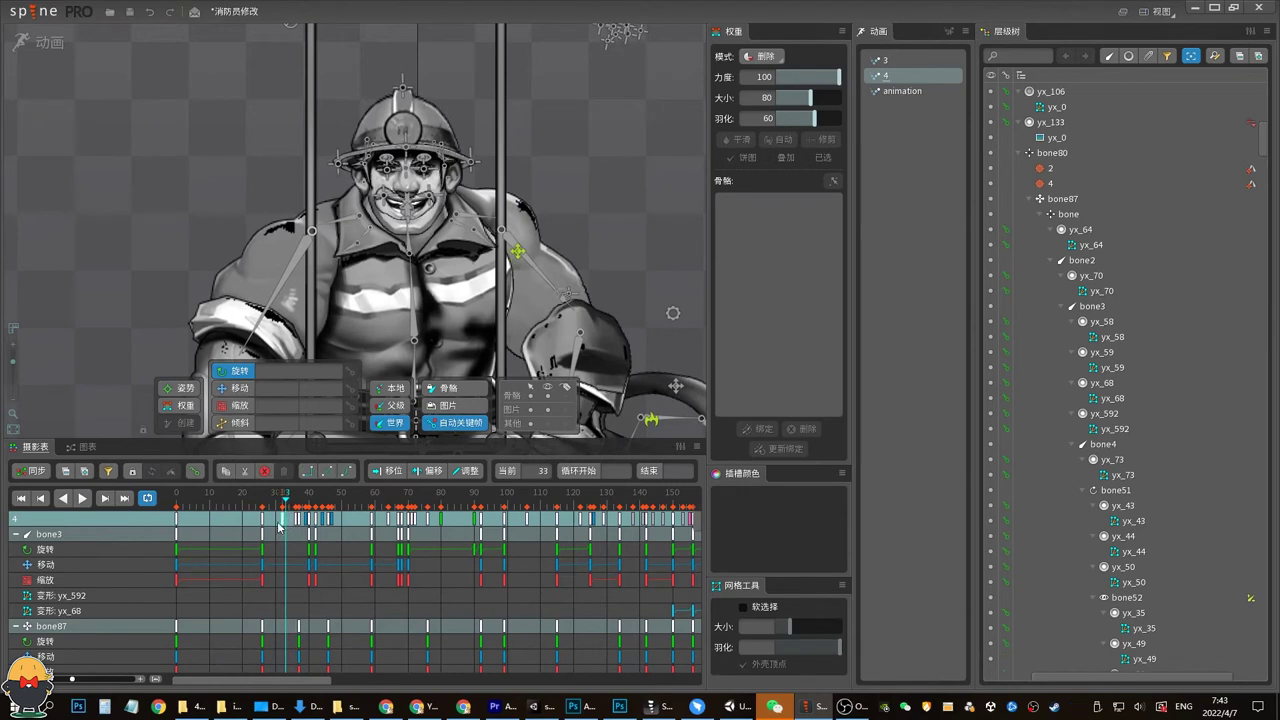
pyautogui.moveTo(291, 522); pyautogui.dragTo(285, 527)
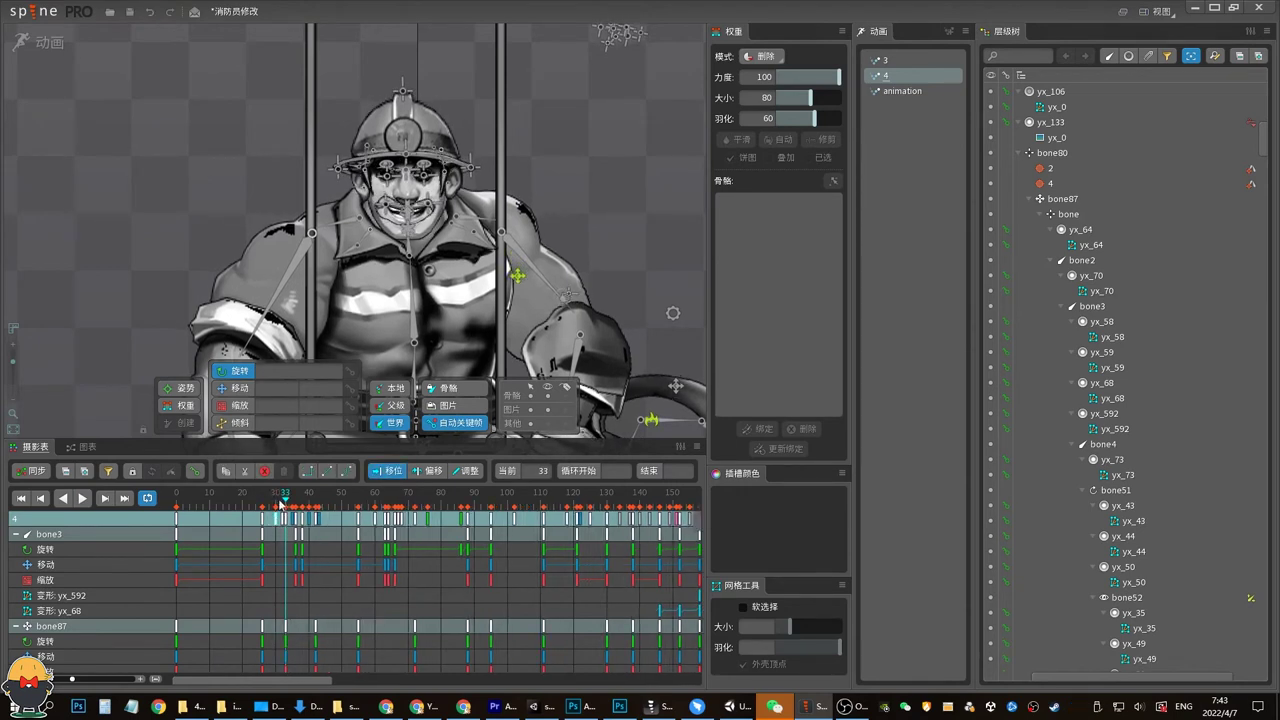
pyautogui.press('space')
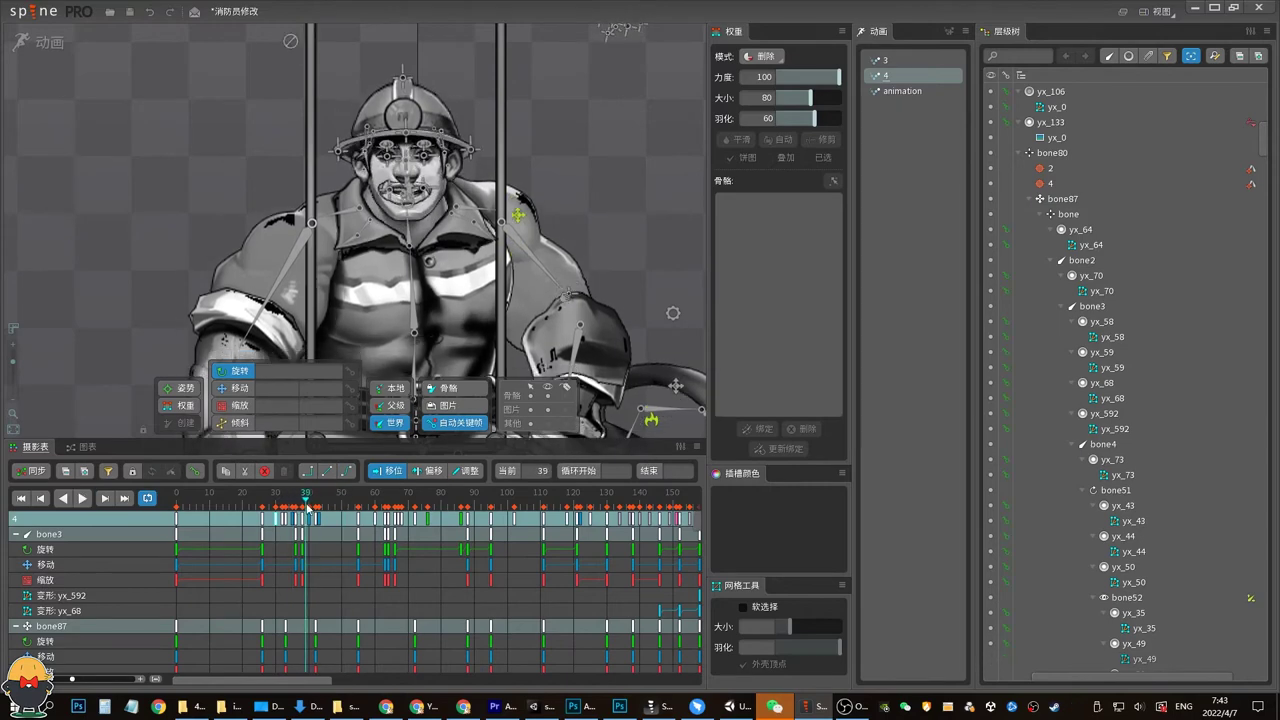
pyautogui.moveTo(358, 527); pyautogui.dragTo(348, 527)
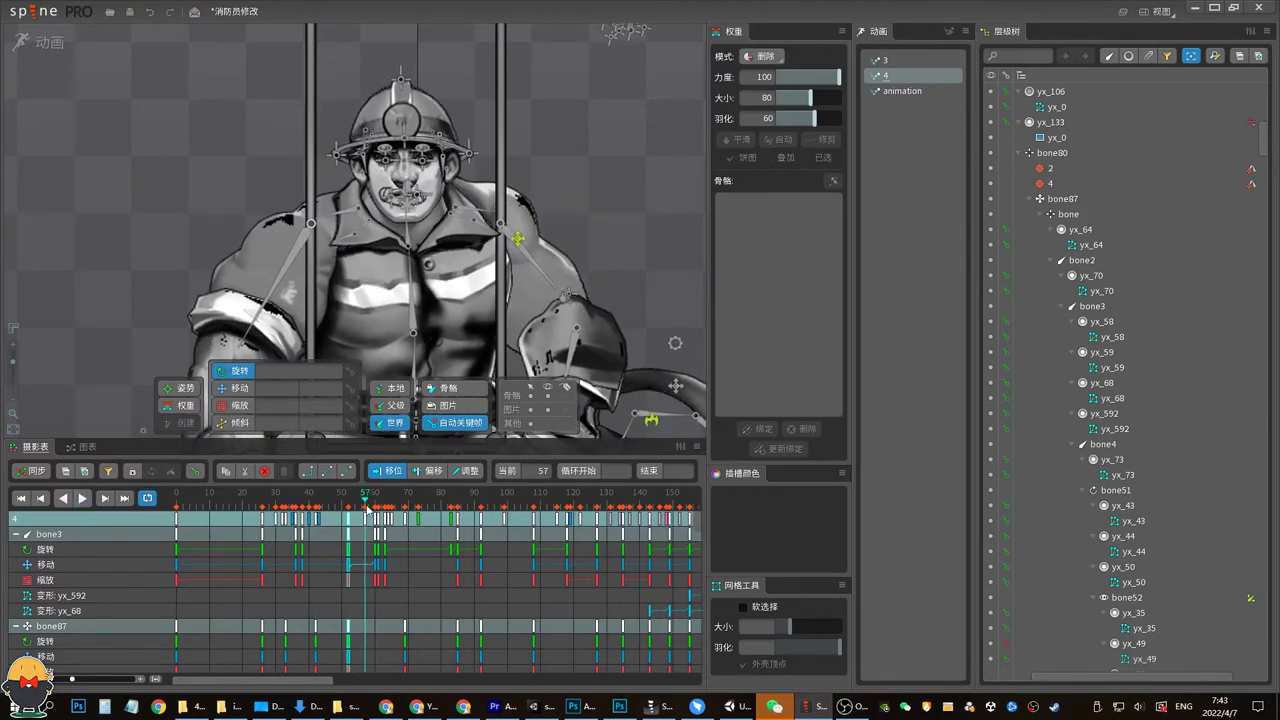
pyautogui.click(342, 503)
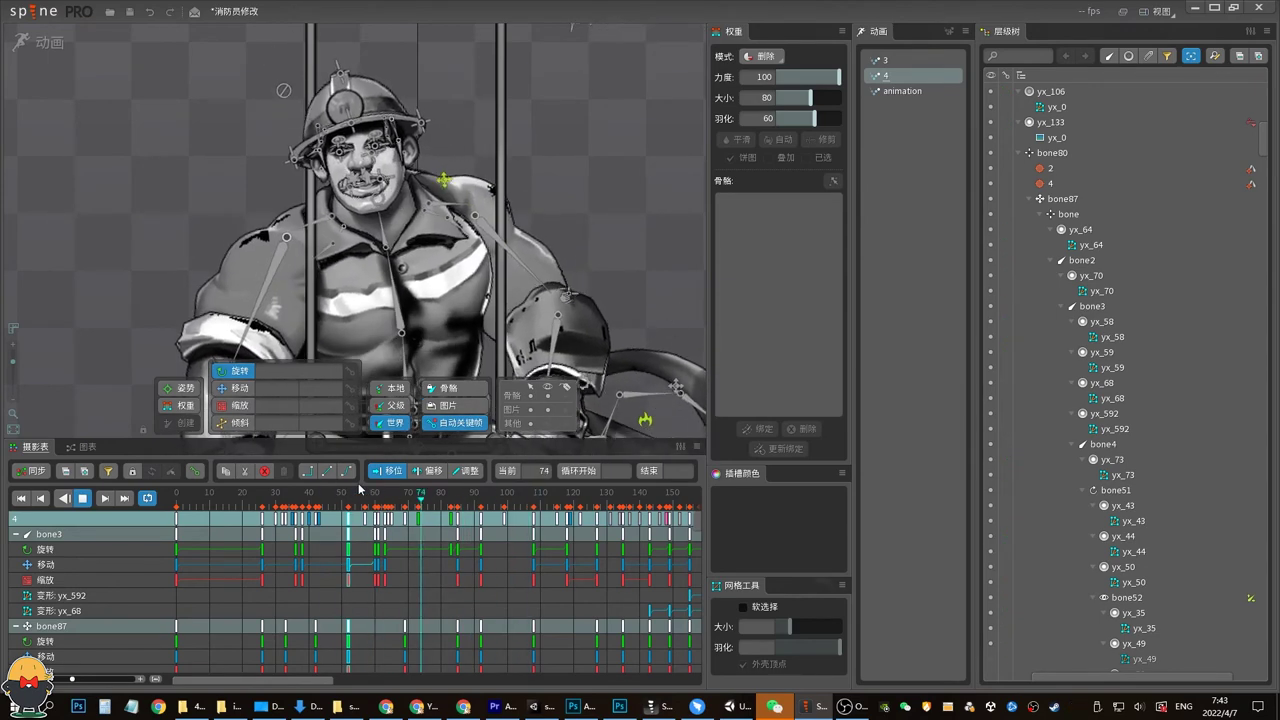
pyautogui.click(452, 493)
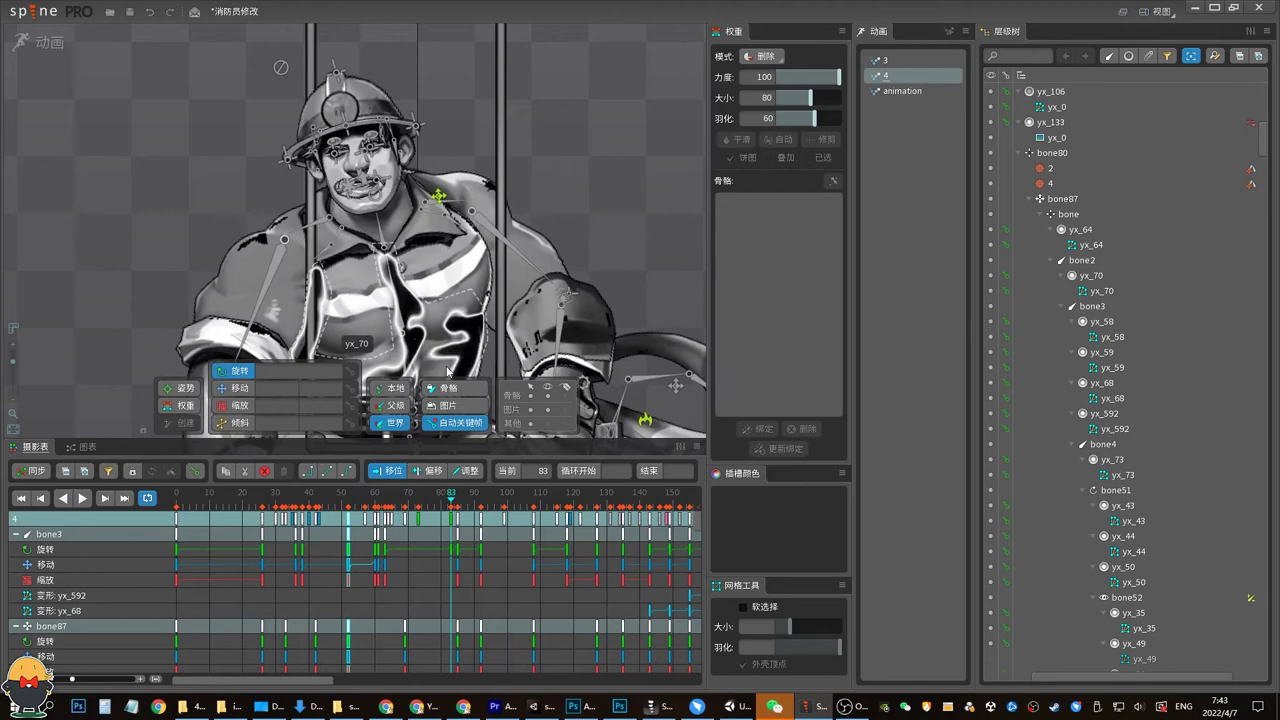
pyautogui.click(398, 298)
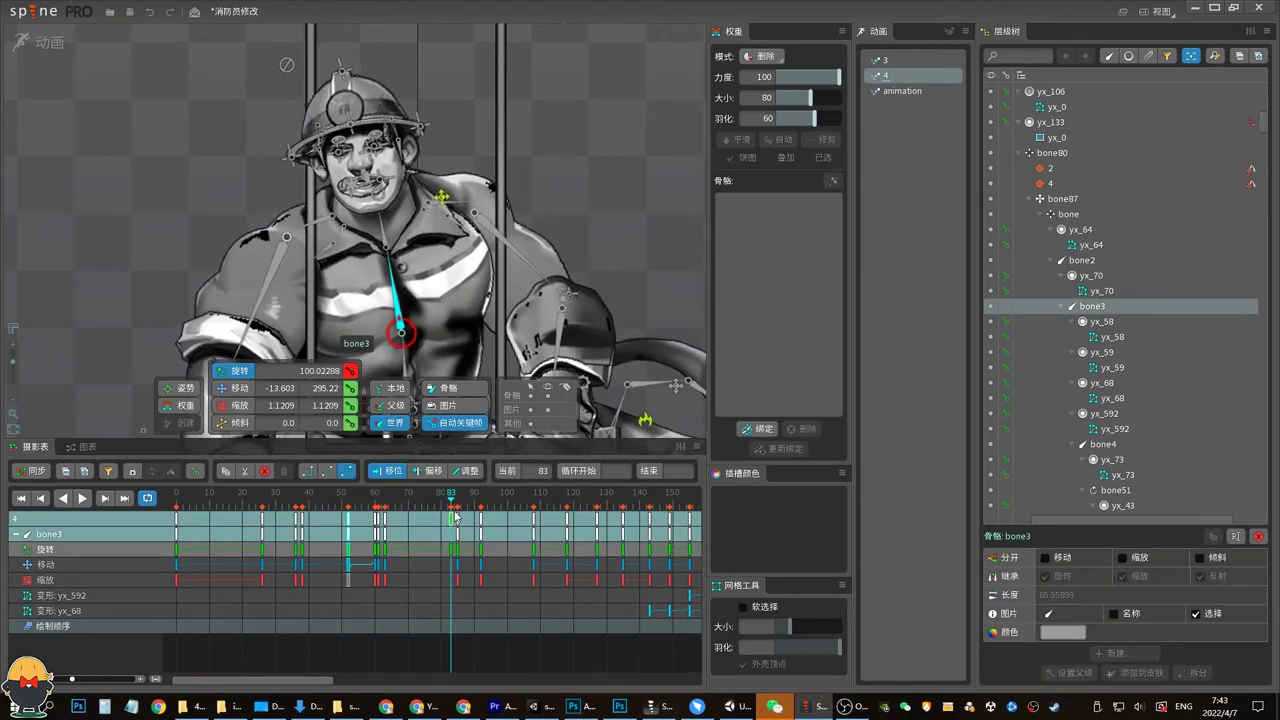
pyautogui.press('space')
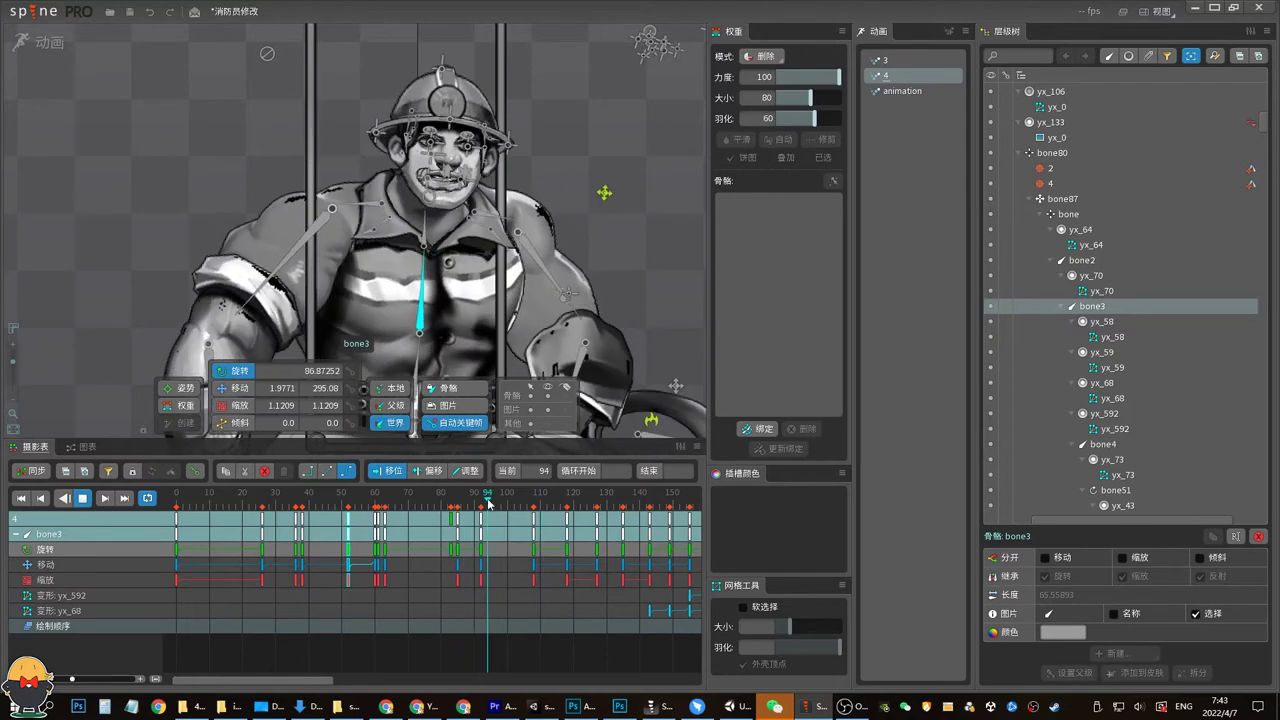
pyautogui.press('space')
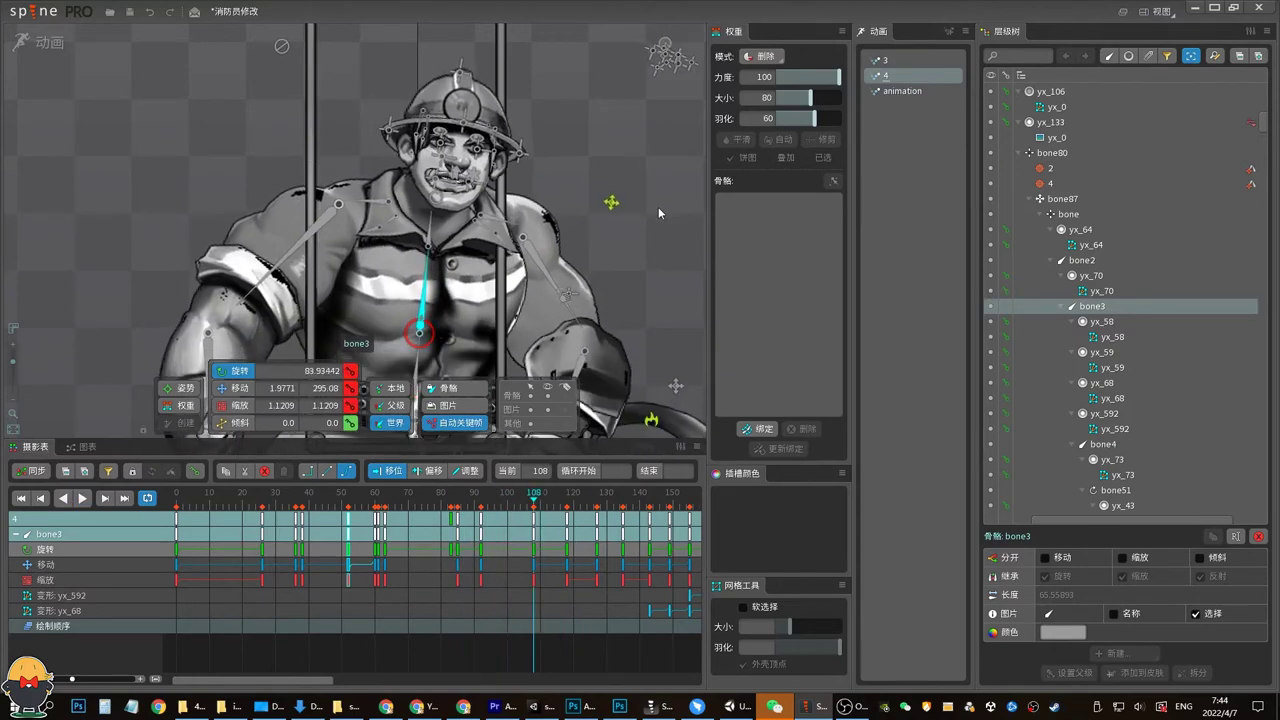
pyautogui.click(470, 494)
pyautogui.press('space')
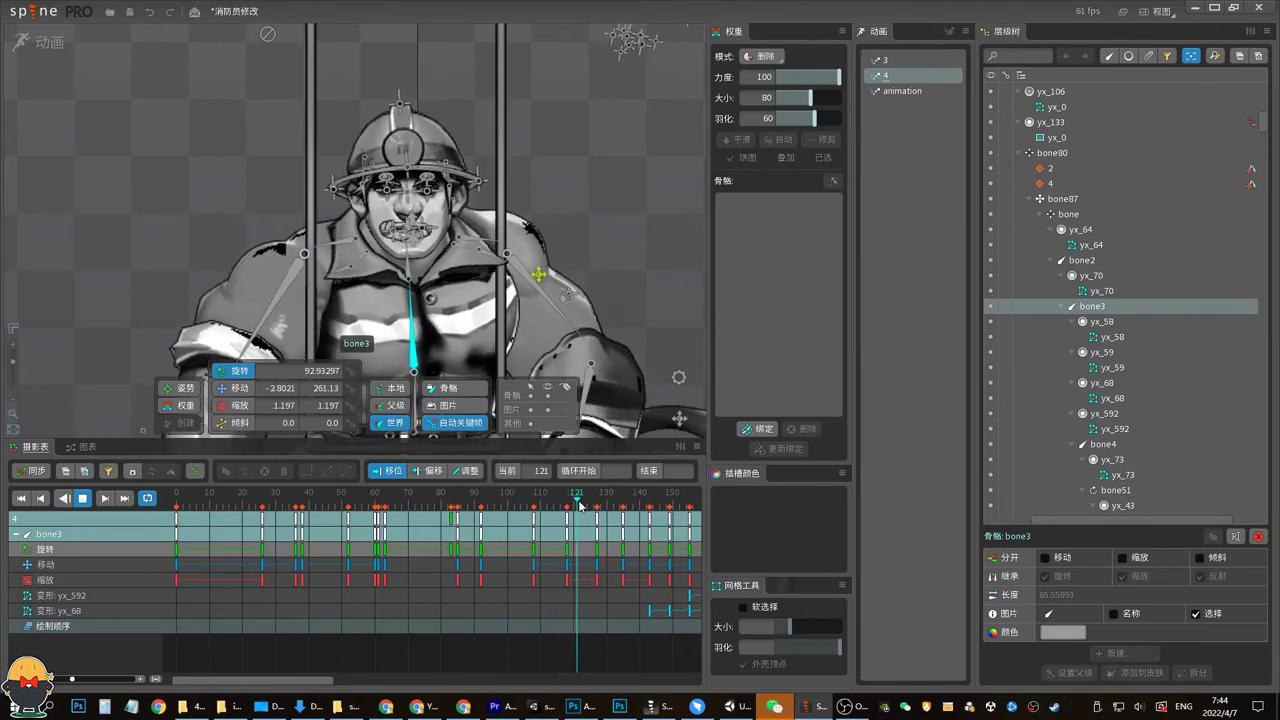
pyautogui.moveTo(545, 503)
pyautogui.mouseDown()
pyautogui.moveTo(564, 513)
pyautogui.moveTo(545, 510)
pyautogui.mouseUp()
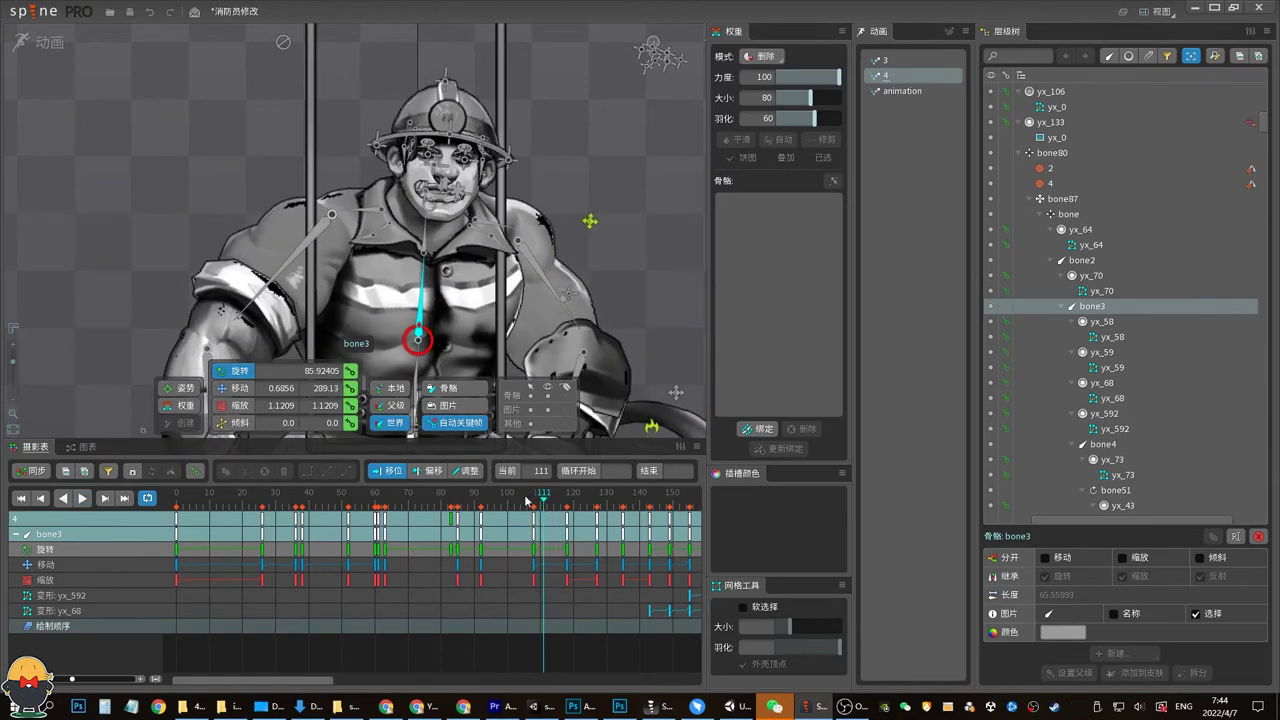
pyautogui.press('Escape')
pyautogui.click(556, 520)
pyautogui.press('space')
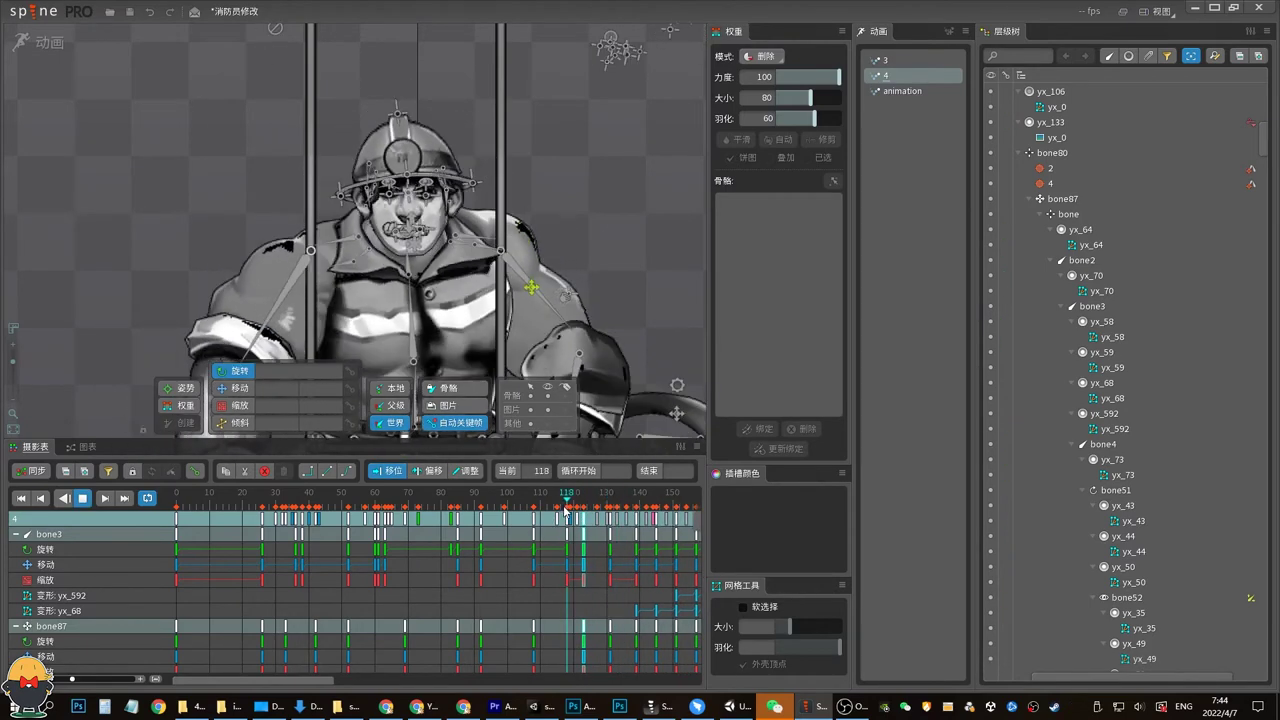
pyautogui.press('space')
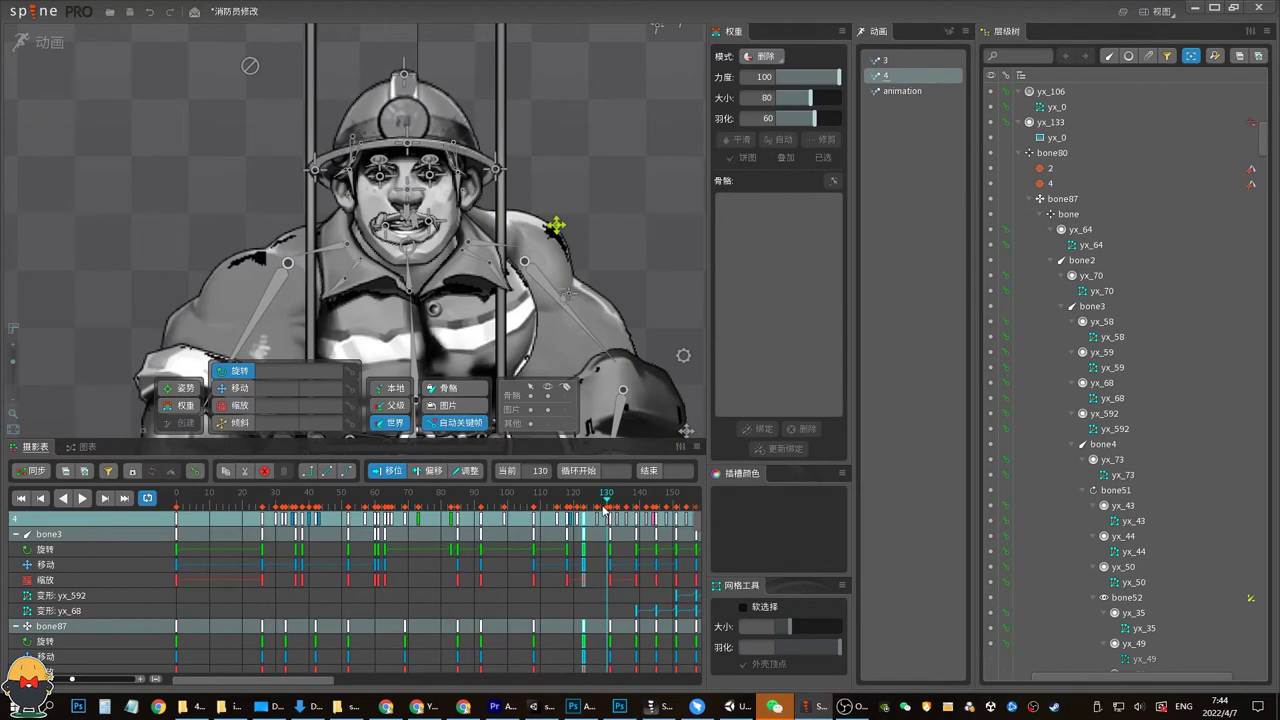
pyautogui.click(419, 316)
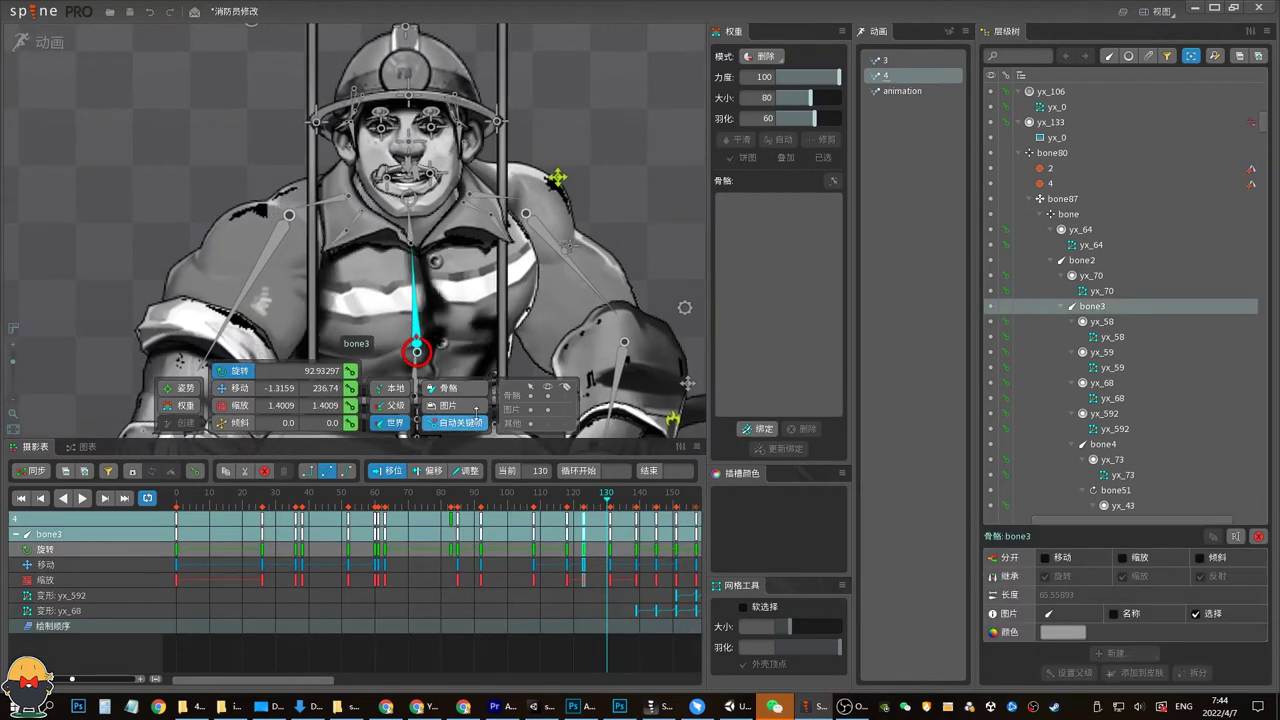
# Scale up chest bone bone3 around frames 121–126 and play to review the swell
pyautogui.moveTo(606, 493)
pyautogui.mouseDown()
pyautogui.moveTo(577, 505)
pyautogui.moveTo(595, 185)
pyautogui.moveTo(616, 181)
pyautogui.moveTo(614, 193)
pyautogui.mouseUp()
pyautogui.press('x')
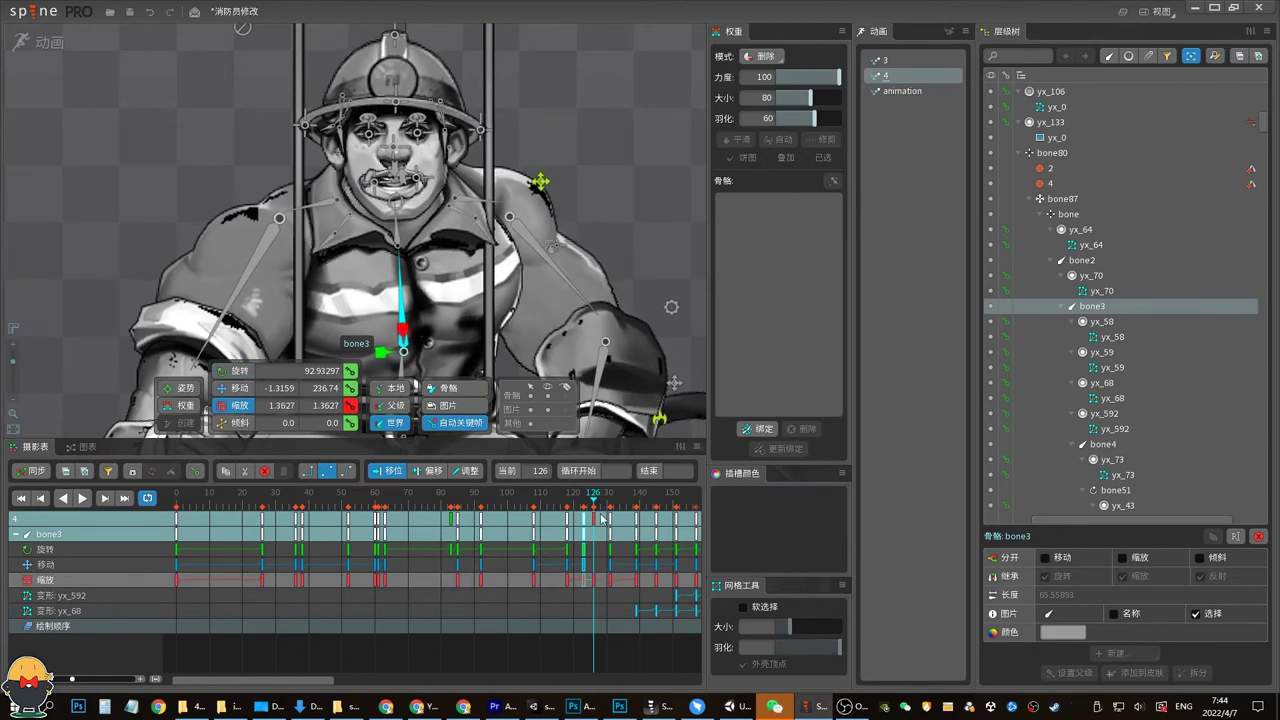
pyautogui.moveTo(598, 505); pyautogui.dragTo(578, 505)
pyautogui.click(578, 505)
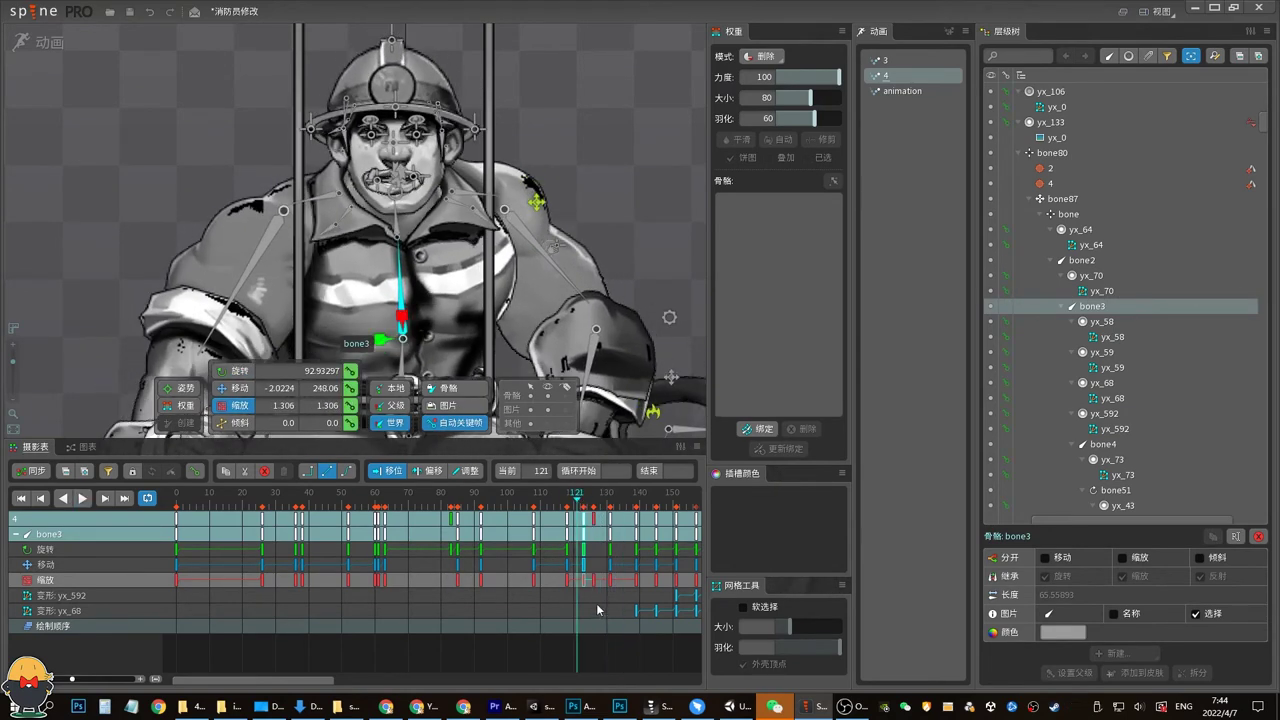
pyautogui.moveTo(594, 521); pyautogui.dragTo(590, 512)
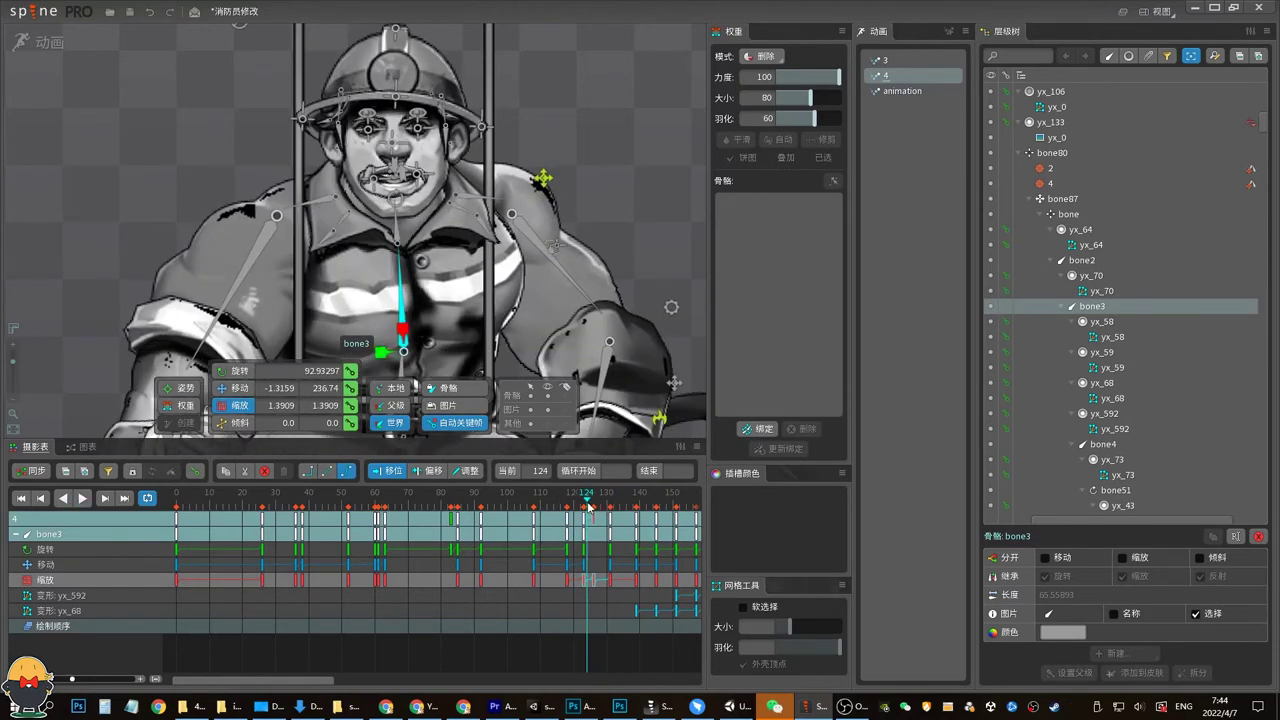
pyautogui.click(621, 515)
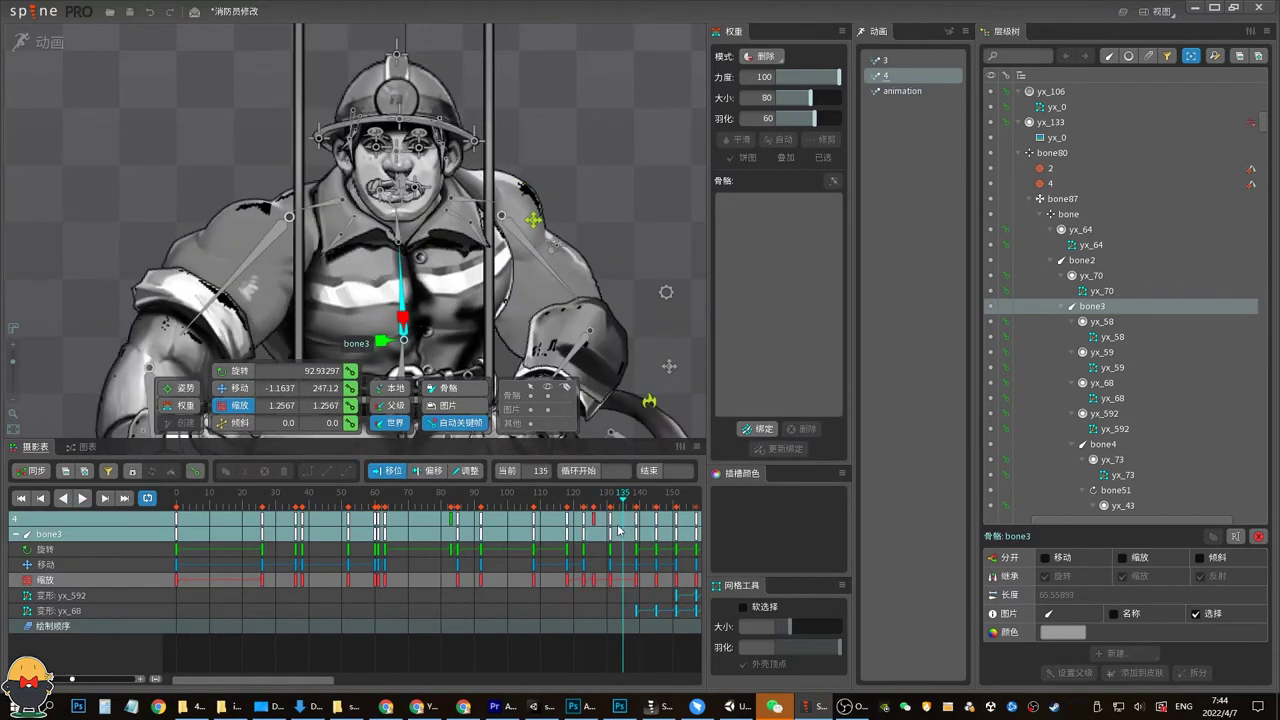
pyautogui.press('j')
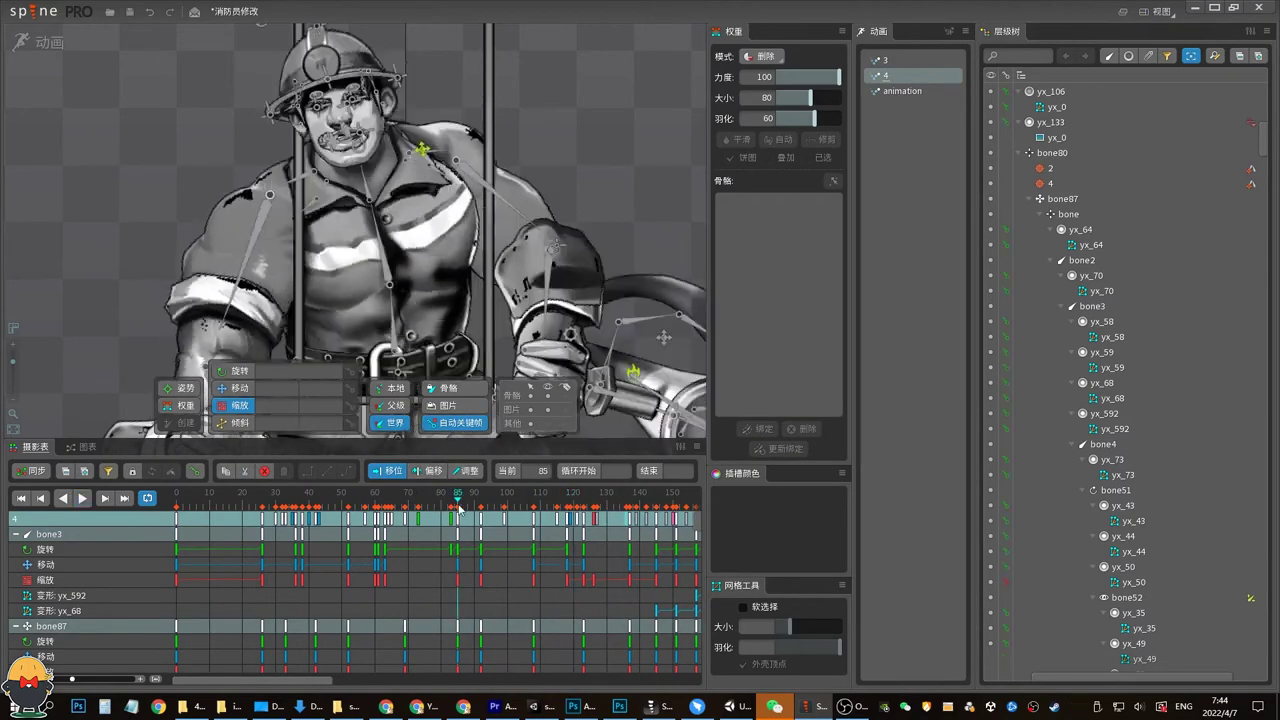
# Reselect bone3 and scrub frames 85–102 to review its rotation near frame 93
pyautogui.click(486, 513)
pyautogui.click(411, 236)
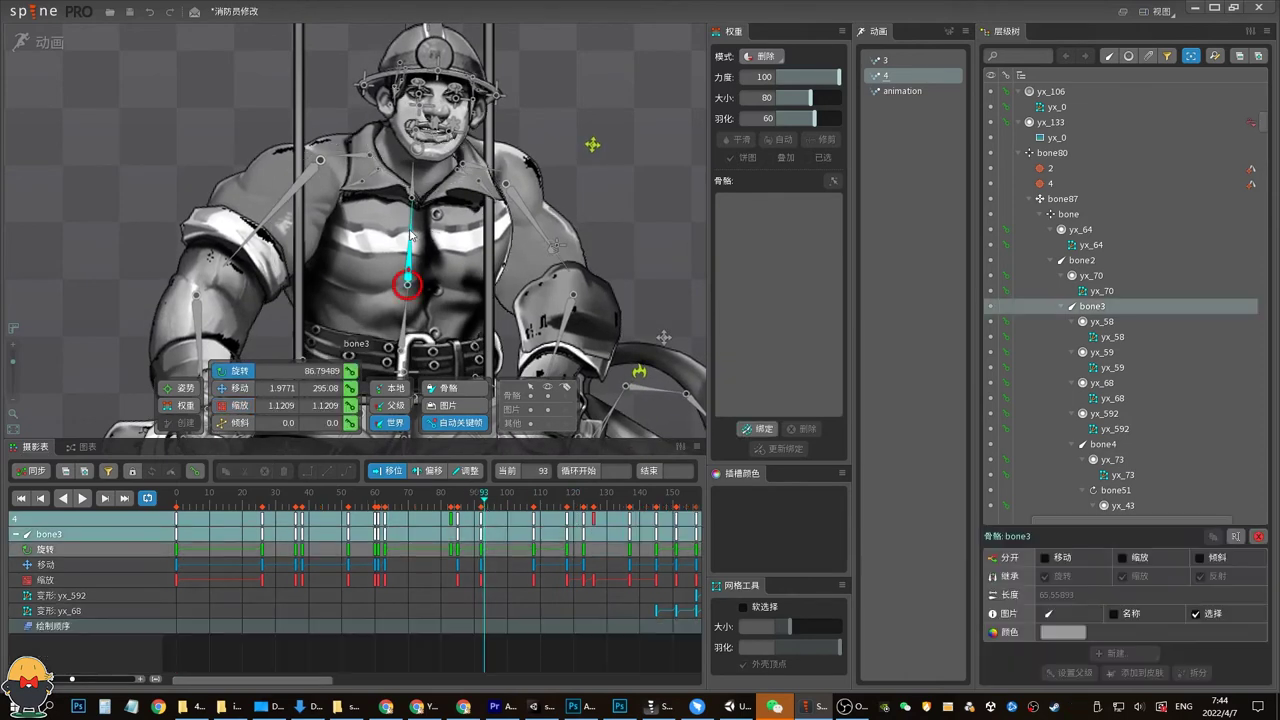
pyautogui.click(482, 511)
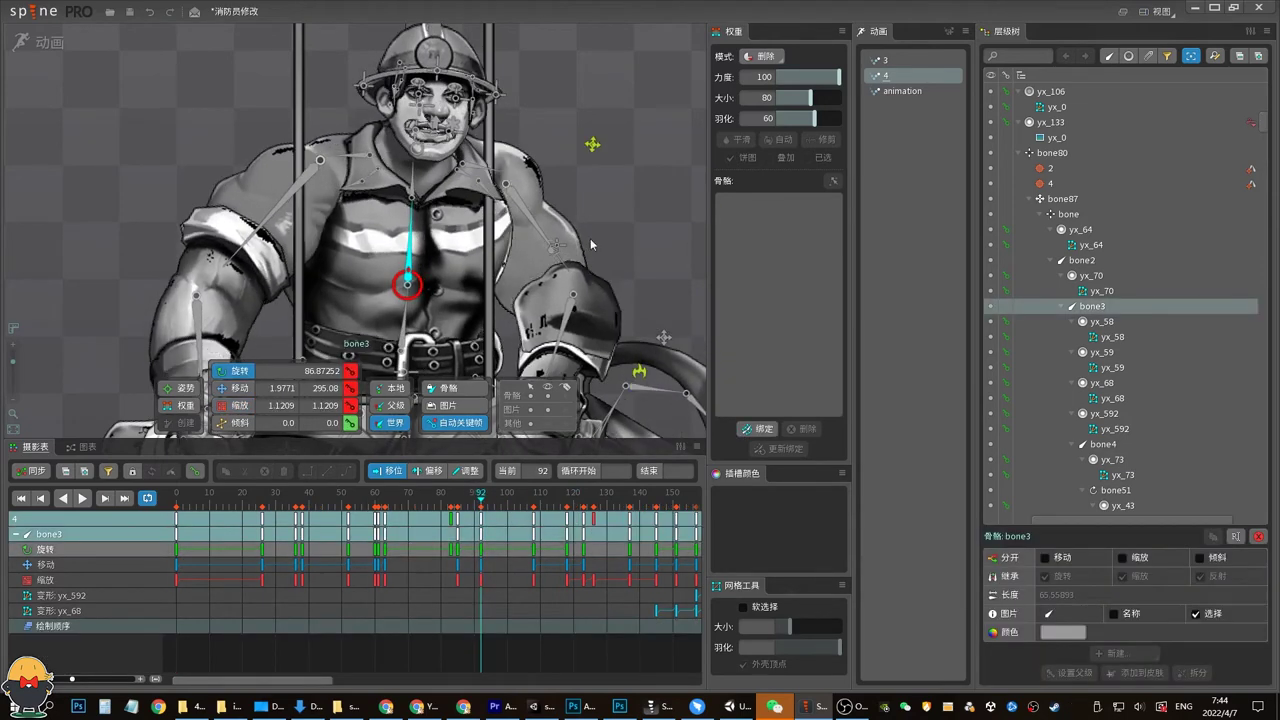
pyautogui.click(487, 510)
pyautogui.press('Right')
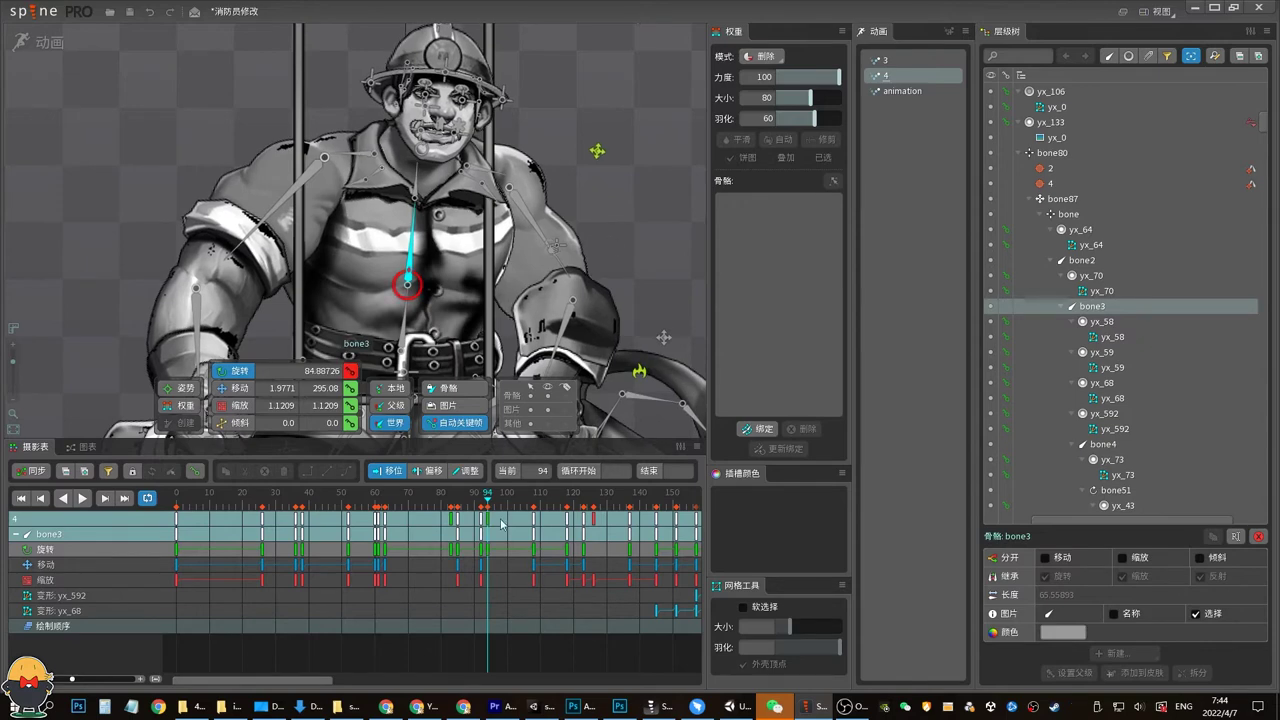
pyautogui.press('Right')
pyautogui.press('Right')
pyautogui.moveTo(500, 508); pyautogui.dragTo(474, 507)
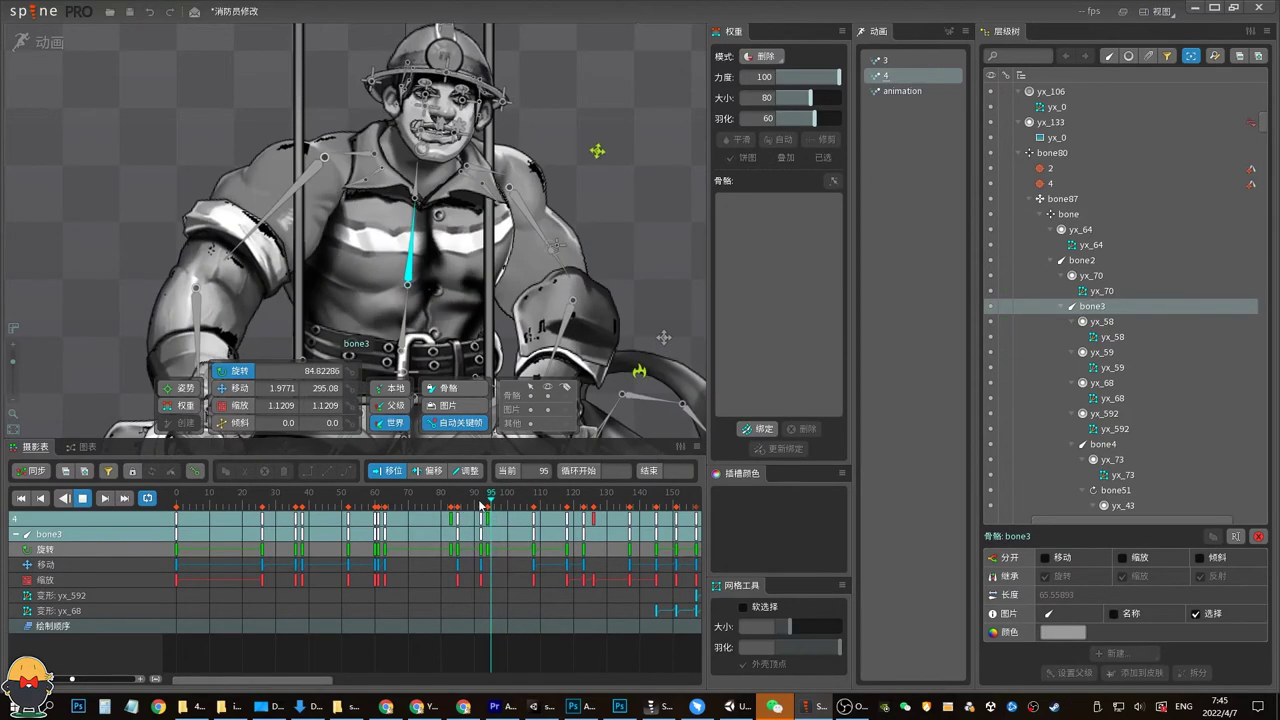
pyautogui.moveTo(474, 507); pyautogui.dragTo(440, 508)
pyautogui.press('space')
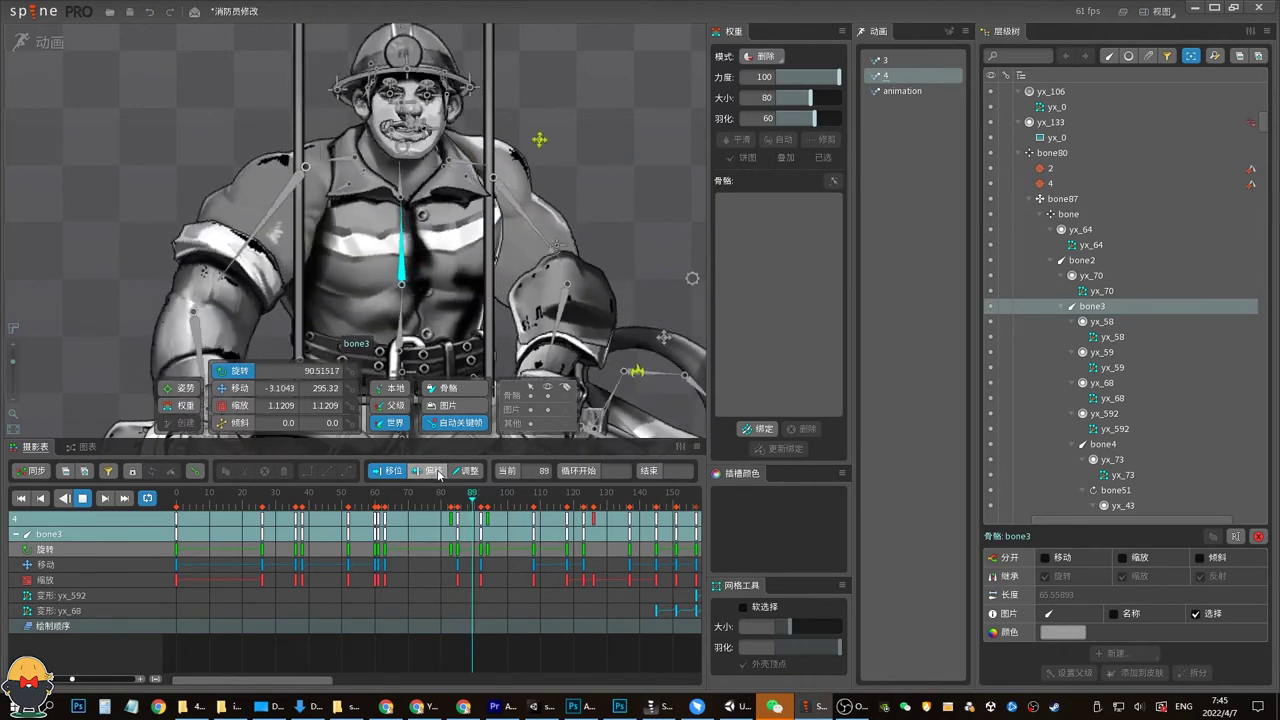
pyautogui.press('space')
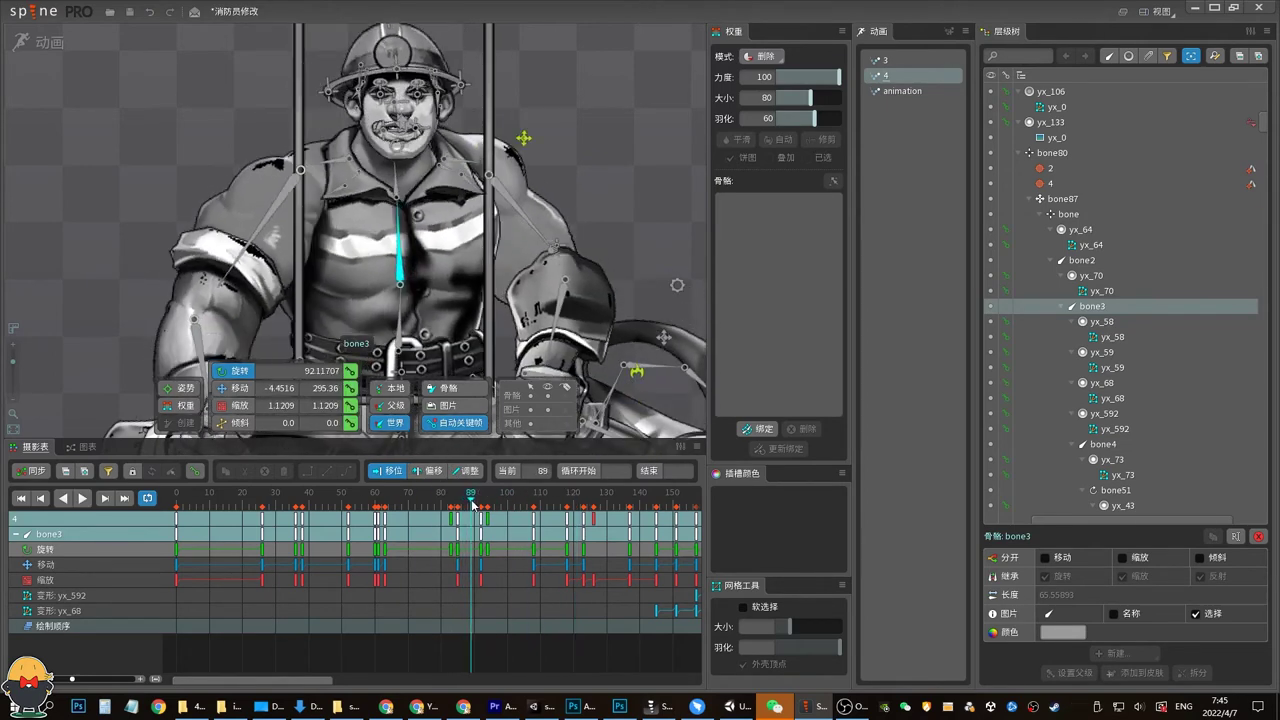
# Select speed-line bone bone73 and scrub frames 72–95 to inspect its motion
pyautogui.press('b')
pyautogui.click(523, 153)
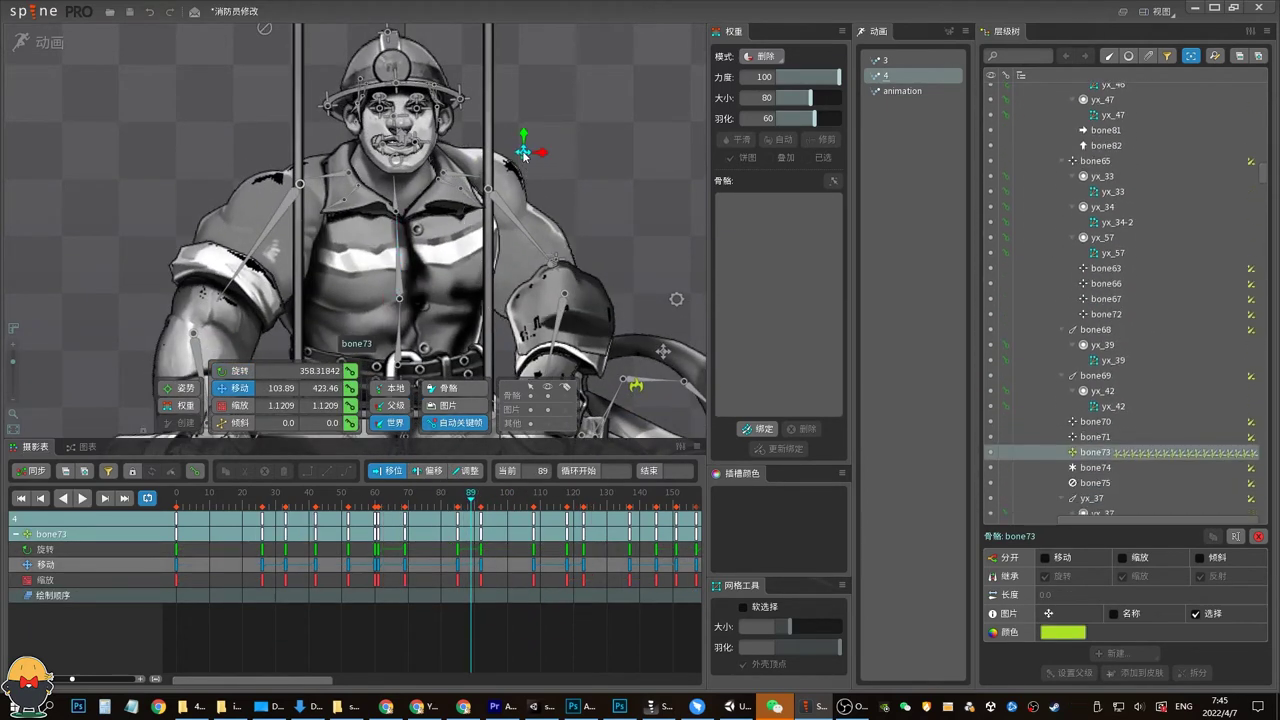
pyautogui.moveTo(440, 499); pyautogui.dragTo(403, 504)
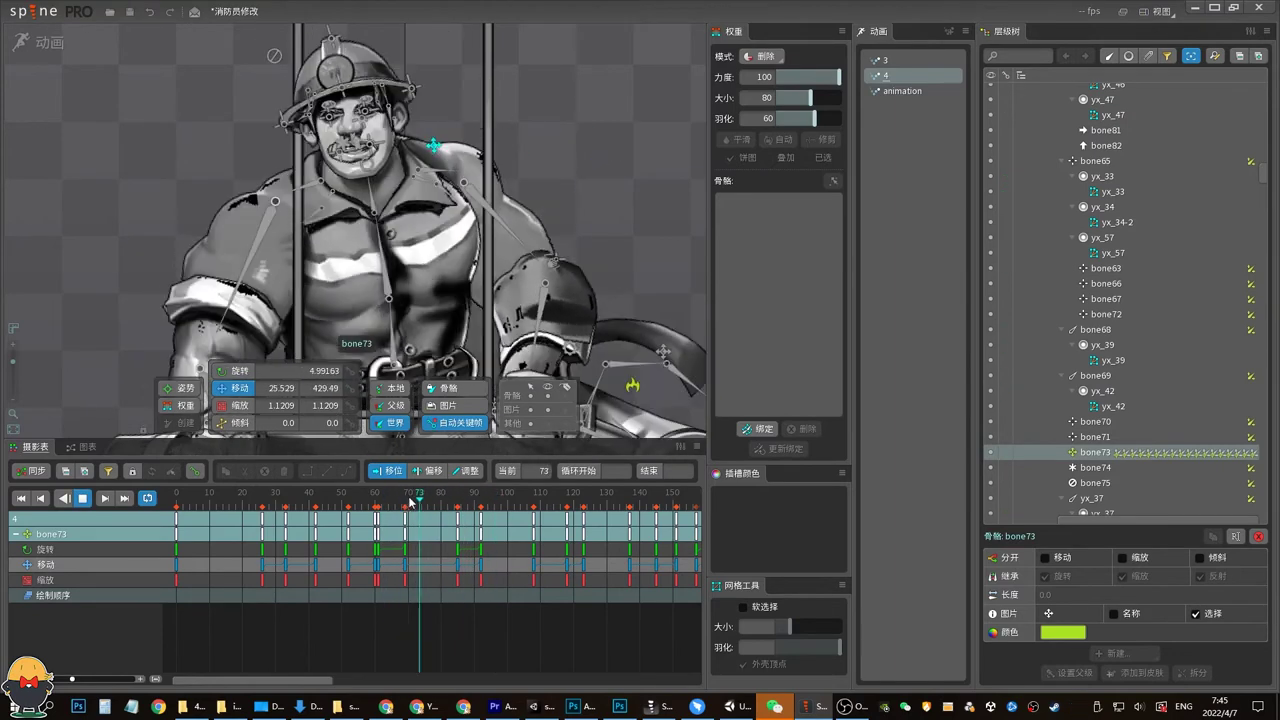
pyautogui.moveTo(403, 504)
pyautogui.mouseDown()
pyautogui.moveTo(490, 500)
pyautogui.moveTo(366, 500)
pyautogui.moveTo(394, 500)
pyautogui.mouseUp()
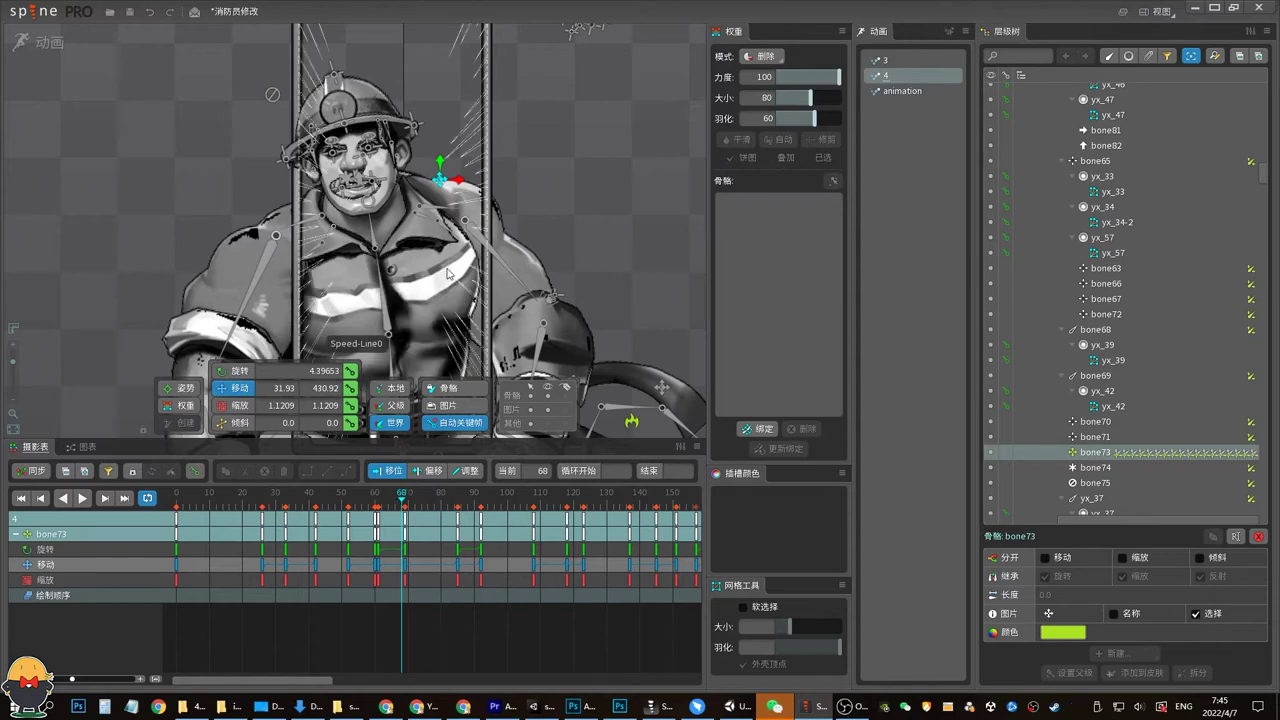
pyautogui.moveTo(387, 511); pyautogui.dragTo(402, 500)
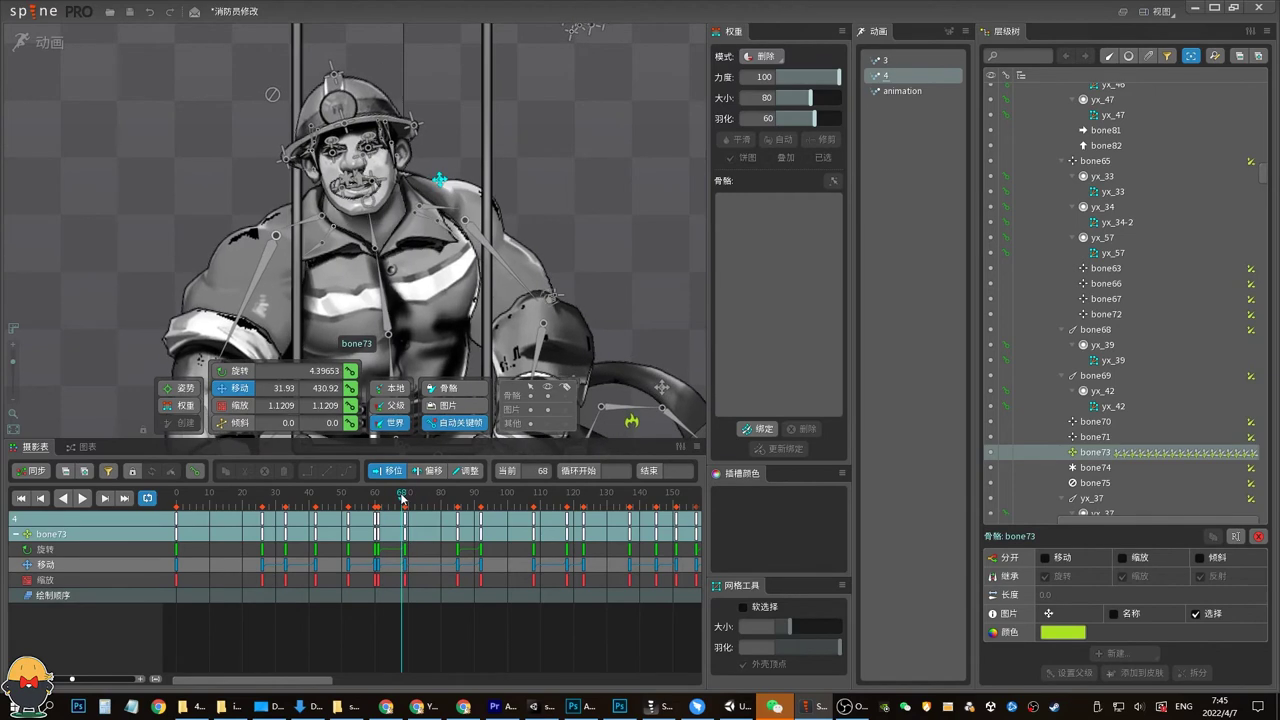
# Shift bone73's keys between frames 60 and 90 about 2 frames earlier and replay
pyautogui.moveTo(515, 588); pyautogui.dragTo(366, 513)
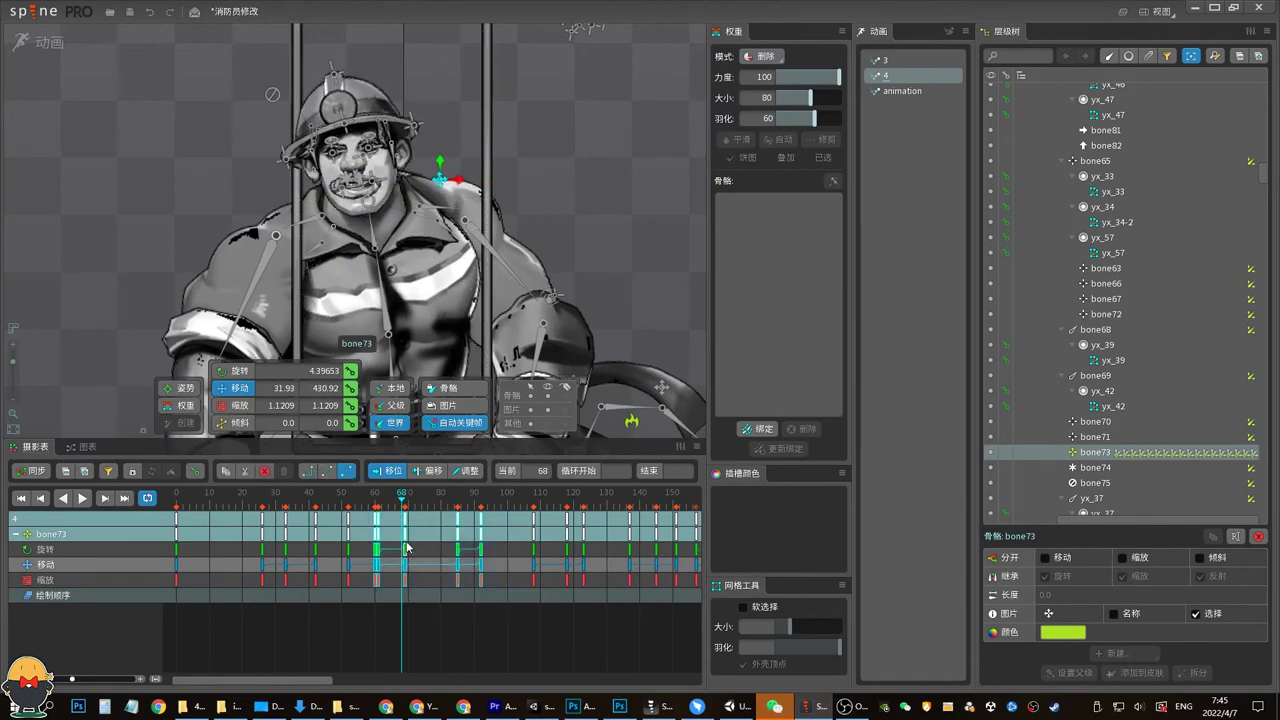
pyautogui.moveTo(406, 547); pyautogui.dragTo(400, 547)
pyautogui.press('space')
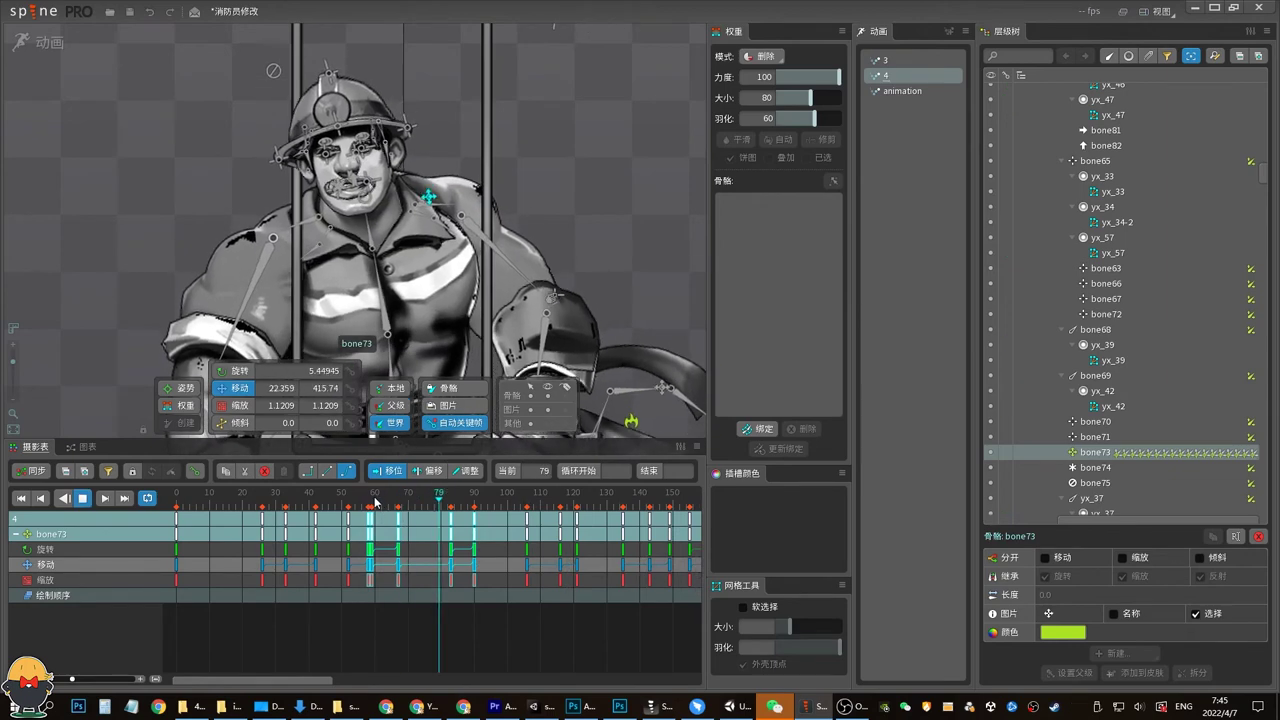
pyautogui.press('space')
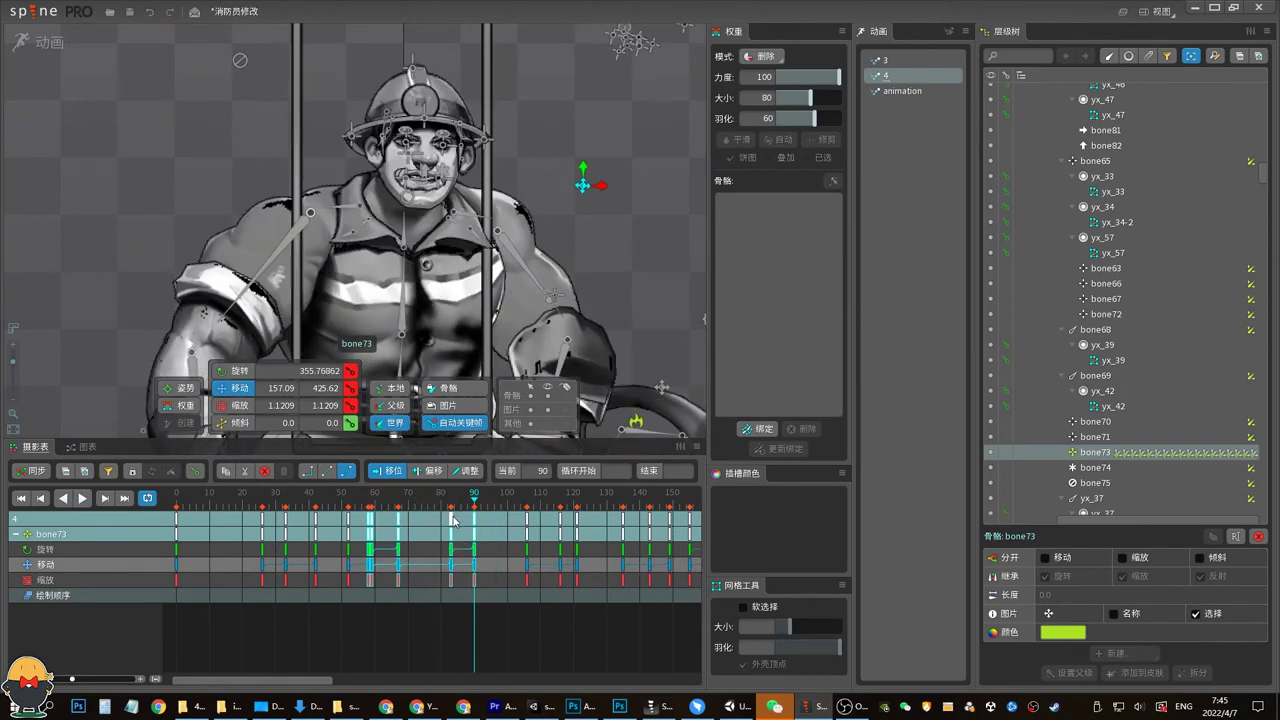
pyautogui.click(480, 540)
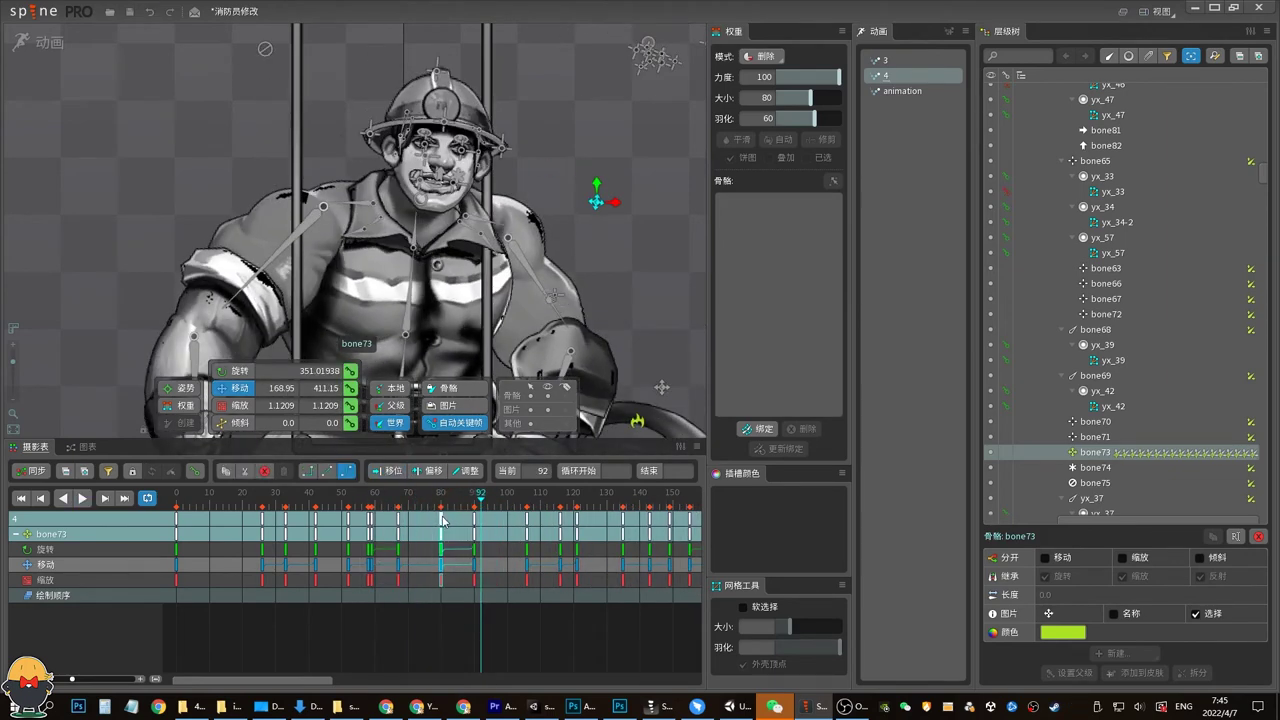
pyautogui.press('space')
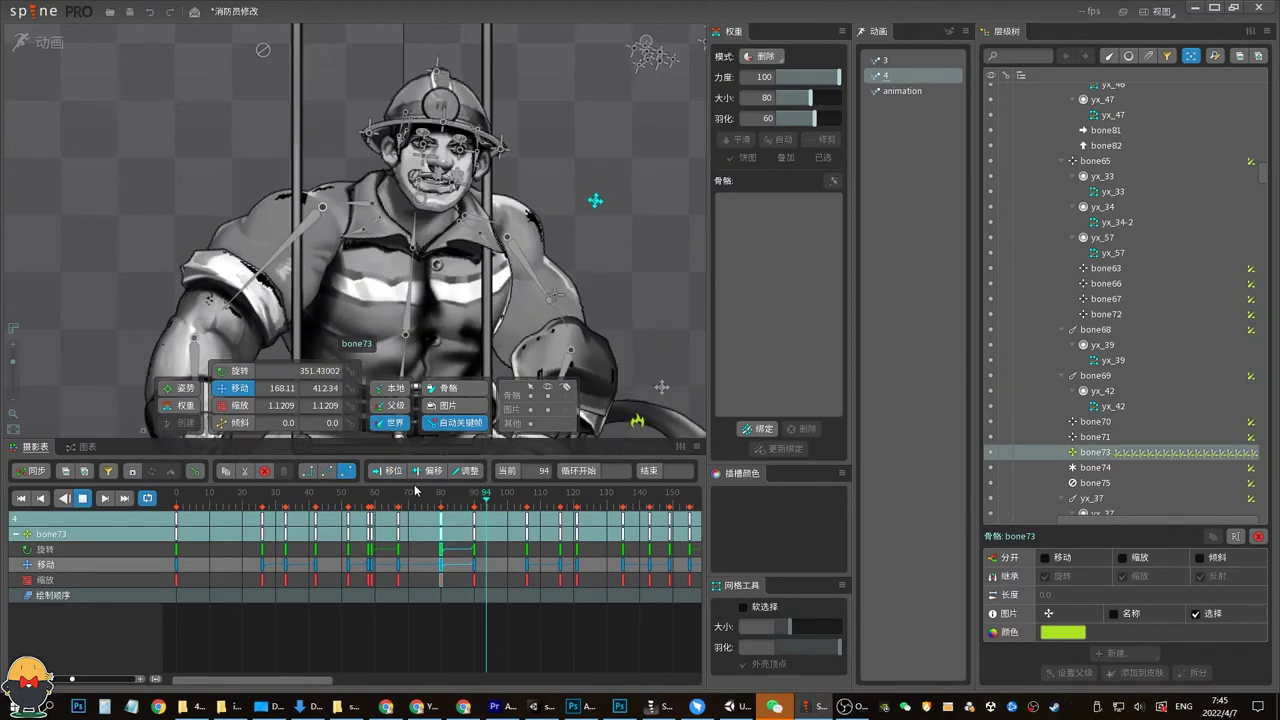
pyautogui.press('space')
pyautogui.press('space')
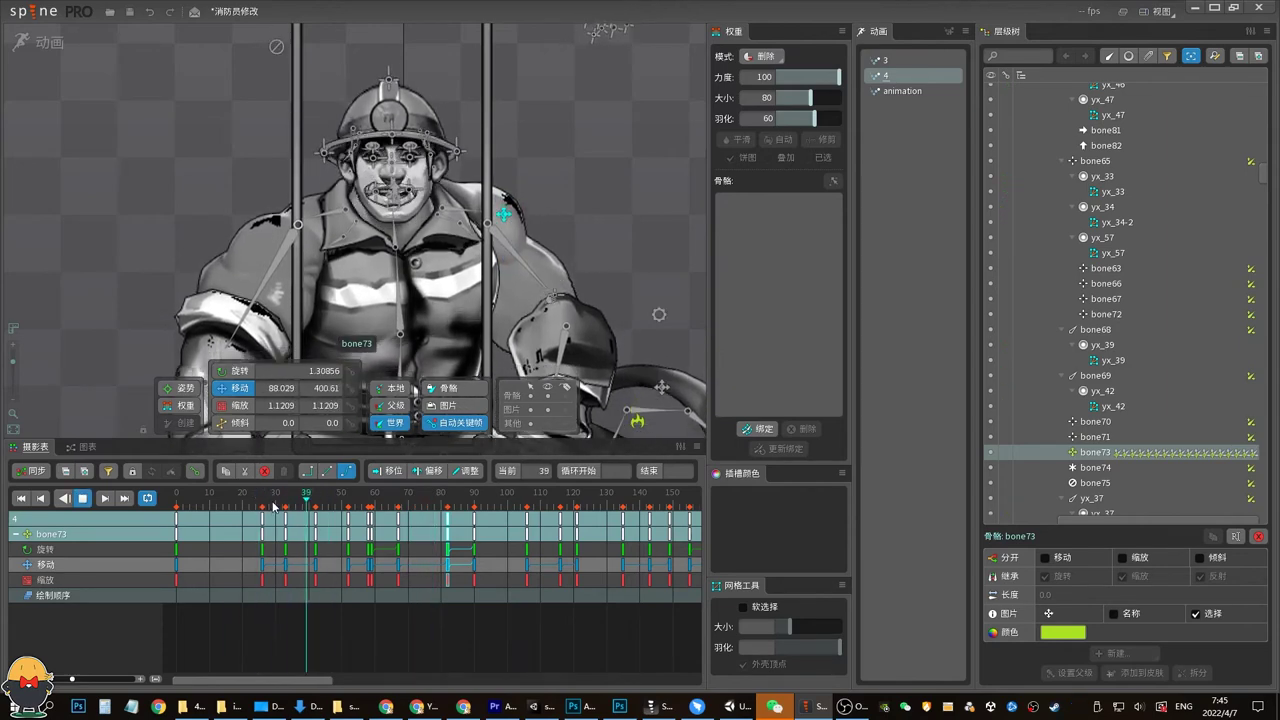
# Shift the early keys near frame 40 a few frames earlier and replay
pyautogui.press('space')
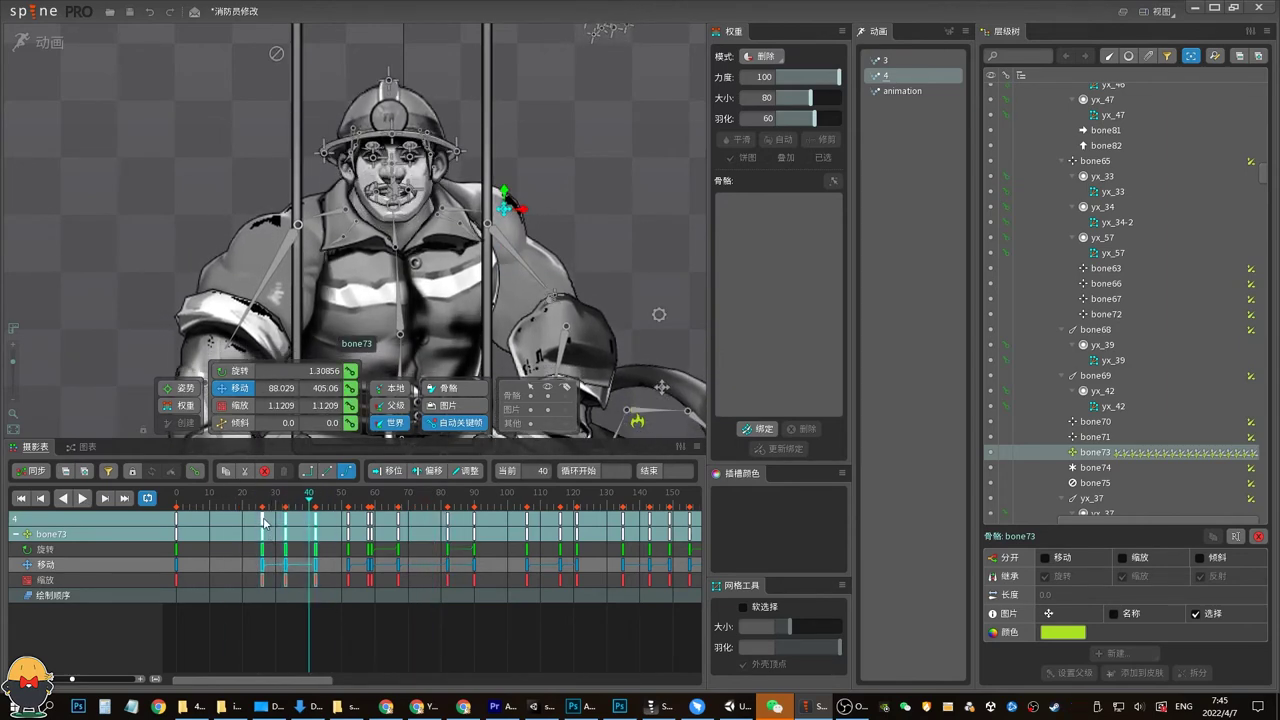
pyautogui.moveTo(265, 521); pyautogui.dragTo(258, 521)
pyautogui.press('space')
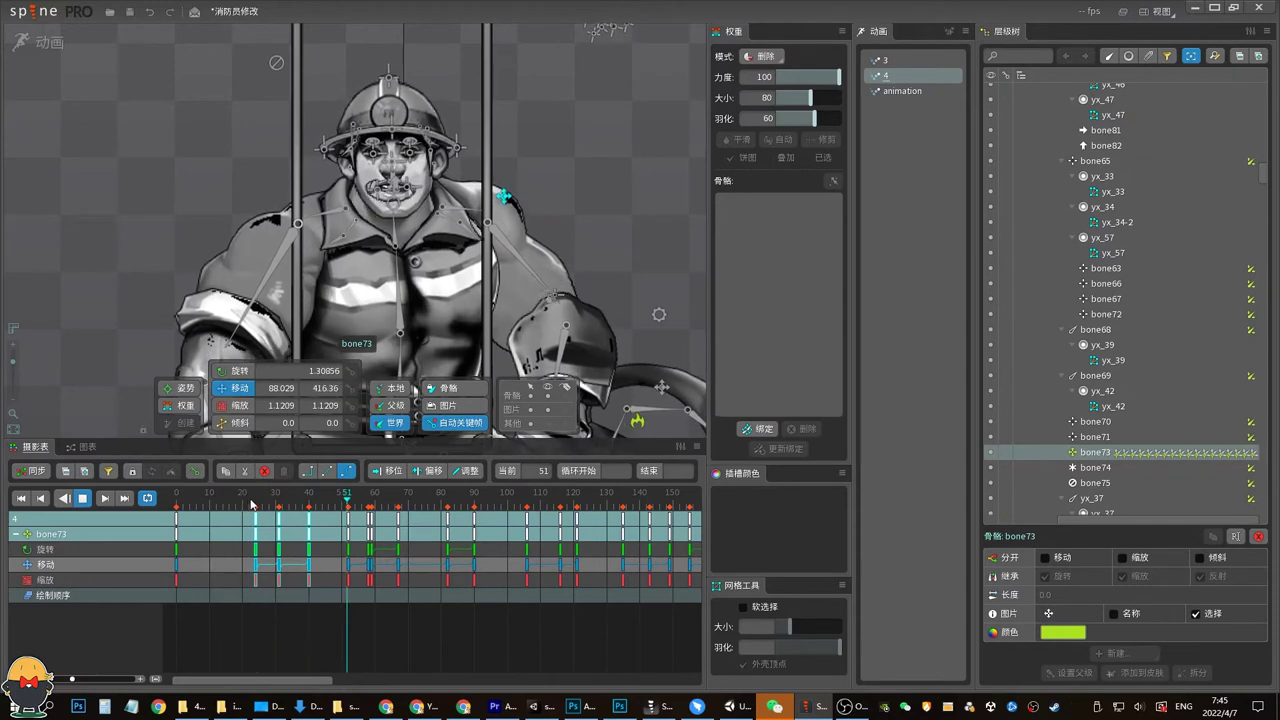
pyautogui.press('space')
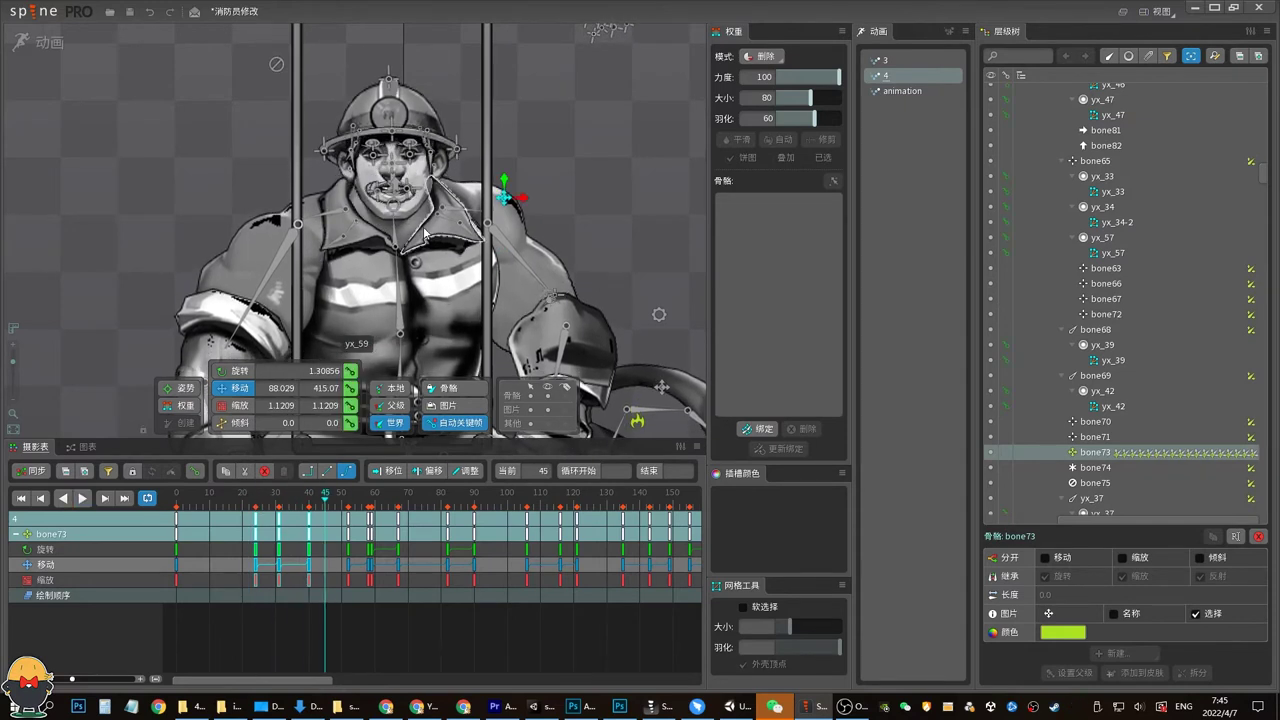
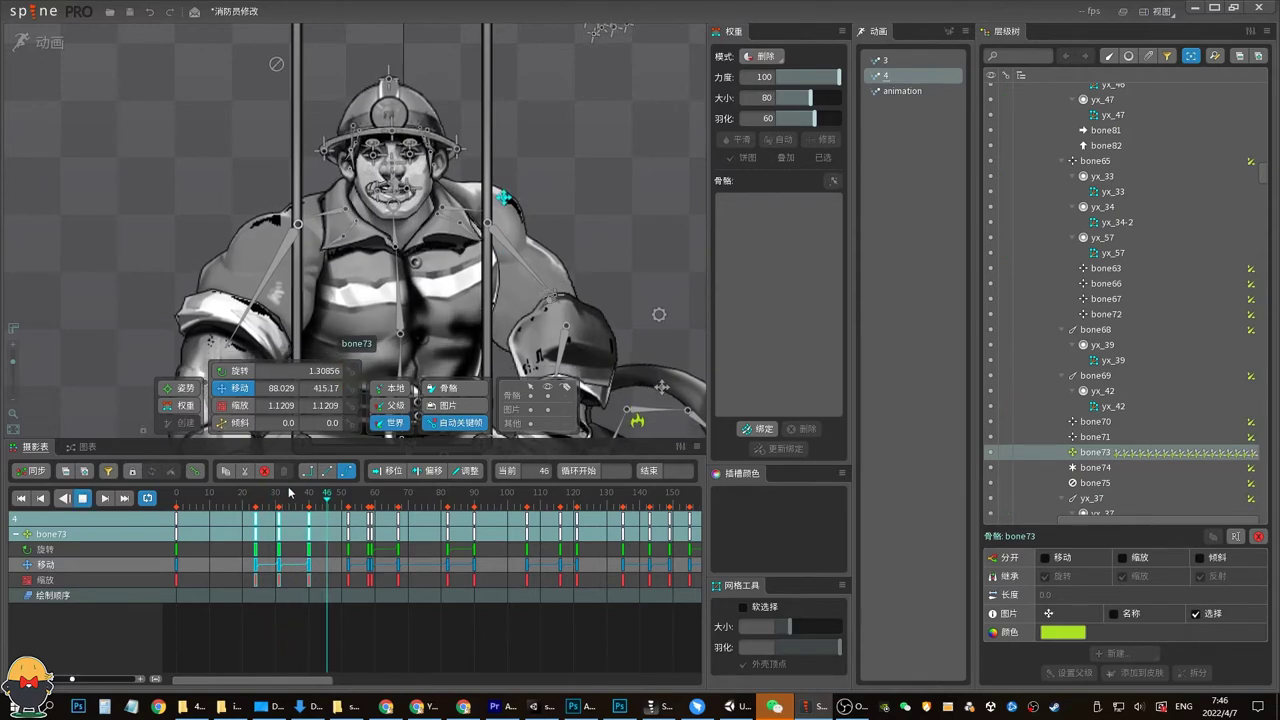
# Preview animation 4, scrubbing and playing between frames 22 and 46
pyautogui.moveTo(260, 505); pyautogui.dragTo(335, 508)
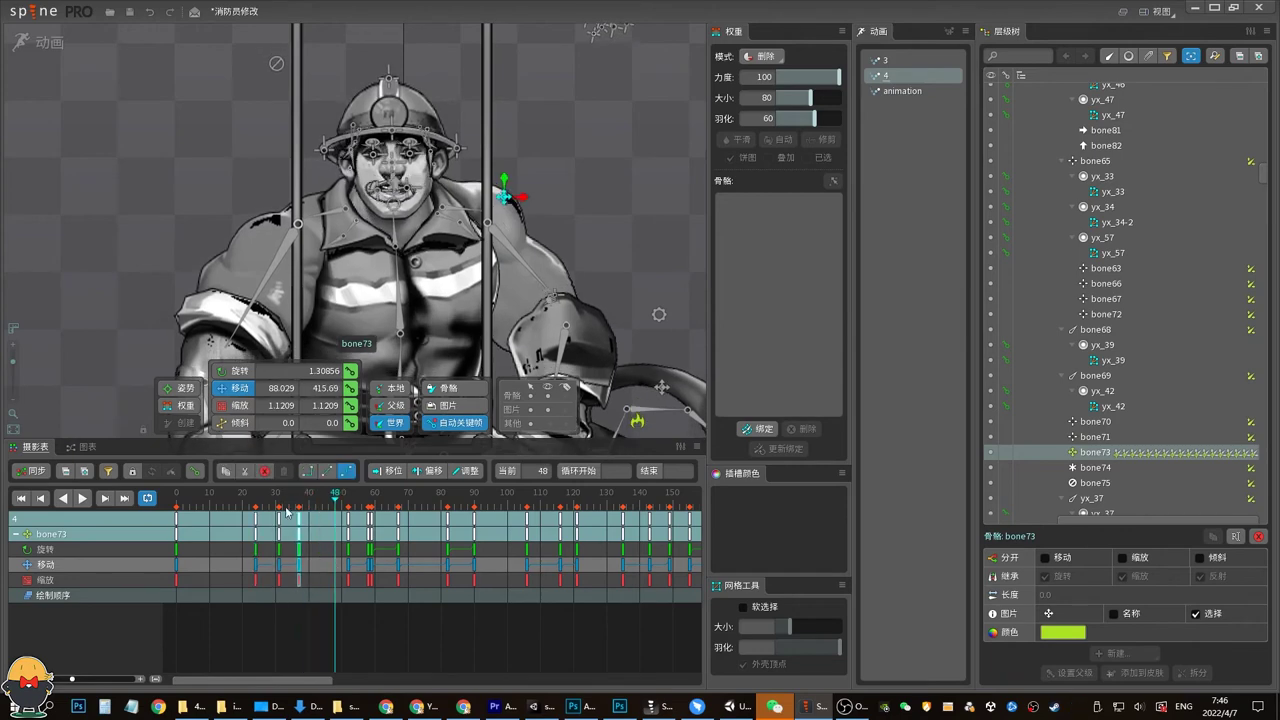
pyautogui.press('space')
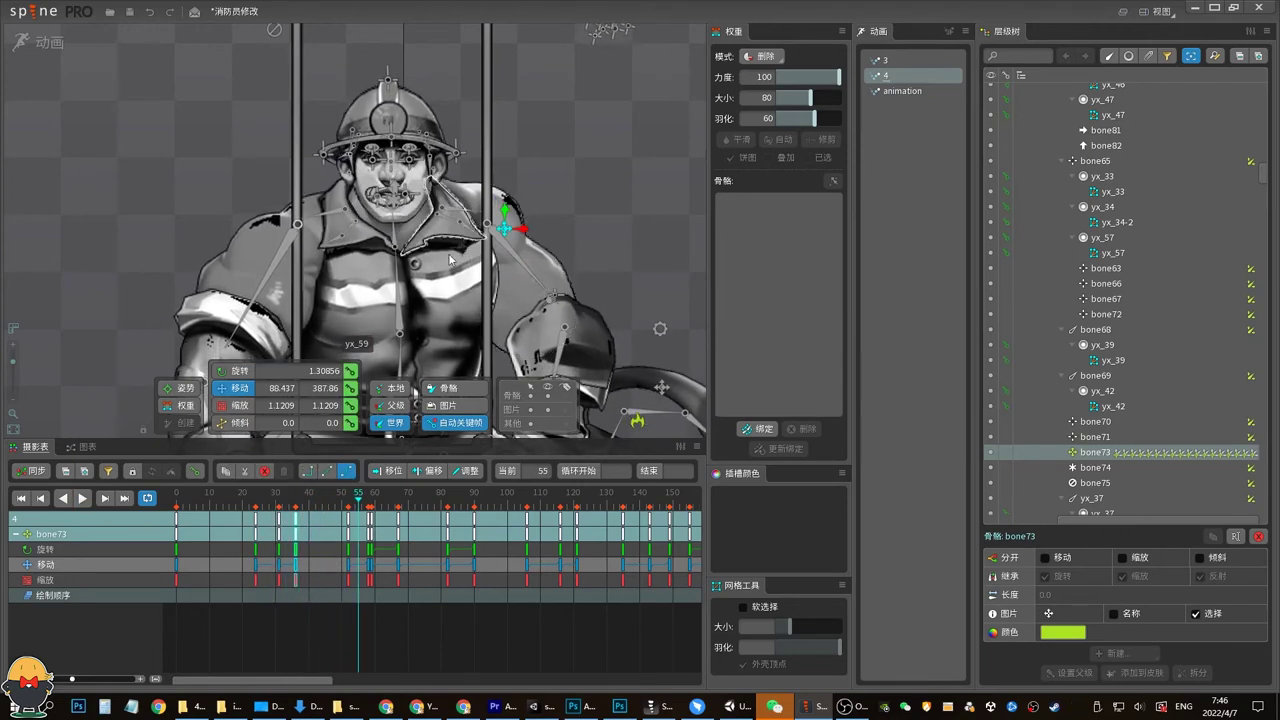
pyautogui.click(303, 500)
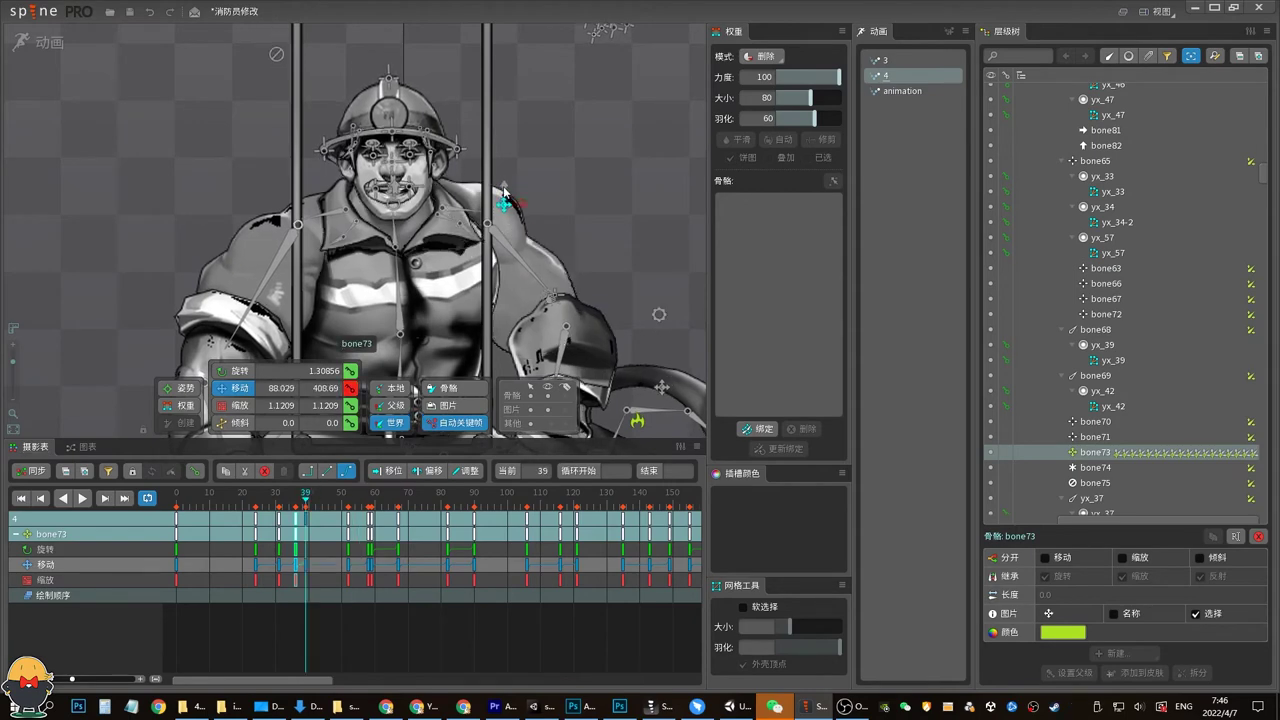
pyautogui.moveTo(303, 500); pyautogui.dragTo(248, 500)
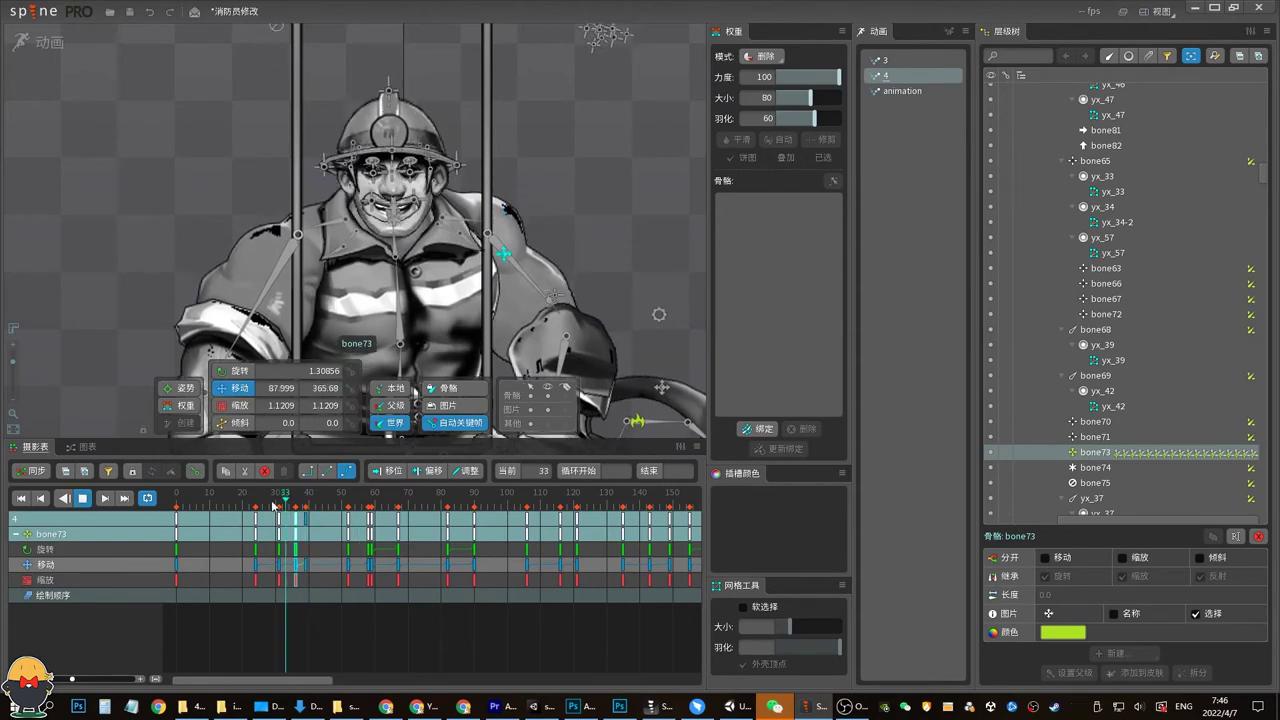
pyautogui.press('Escape')
pyautogui.press('space')
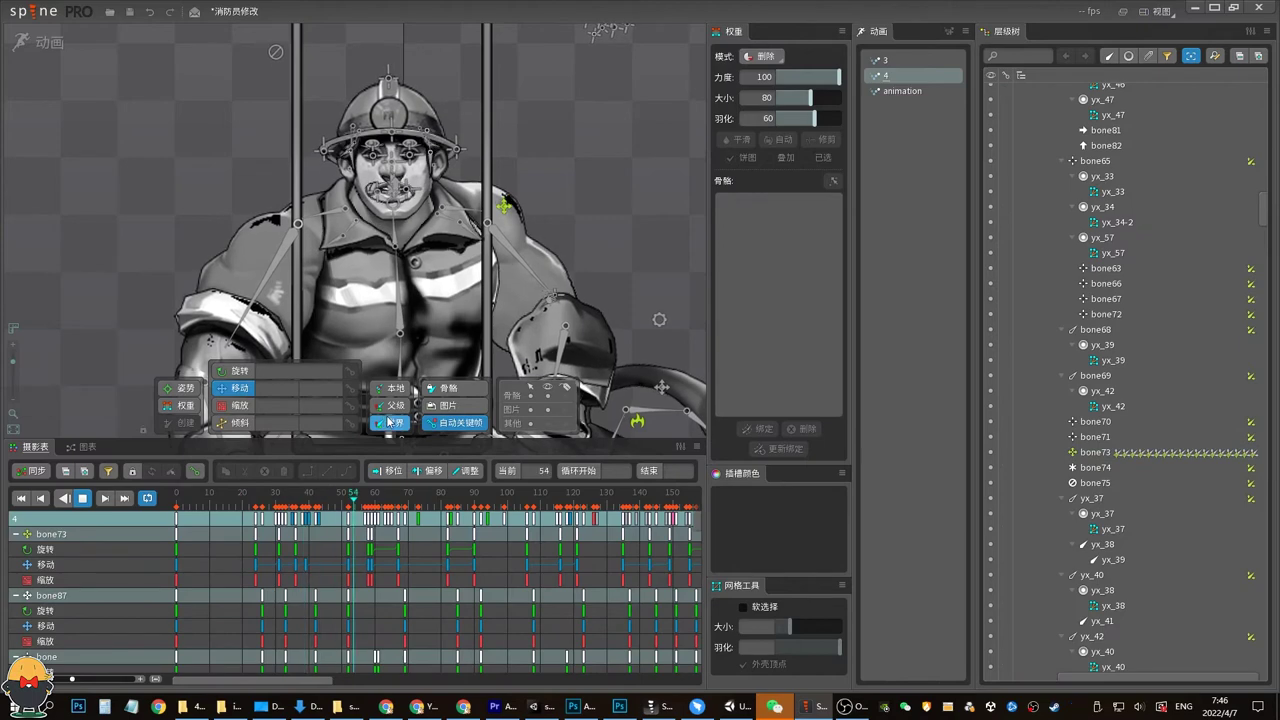
pyautogui.press('space')
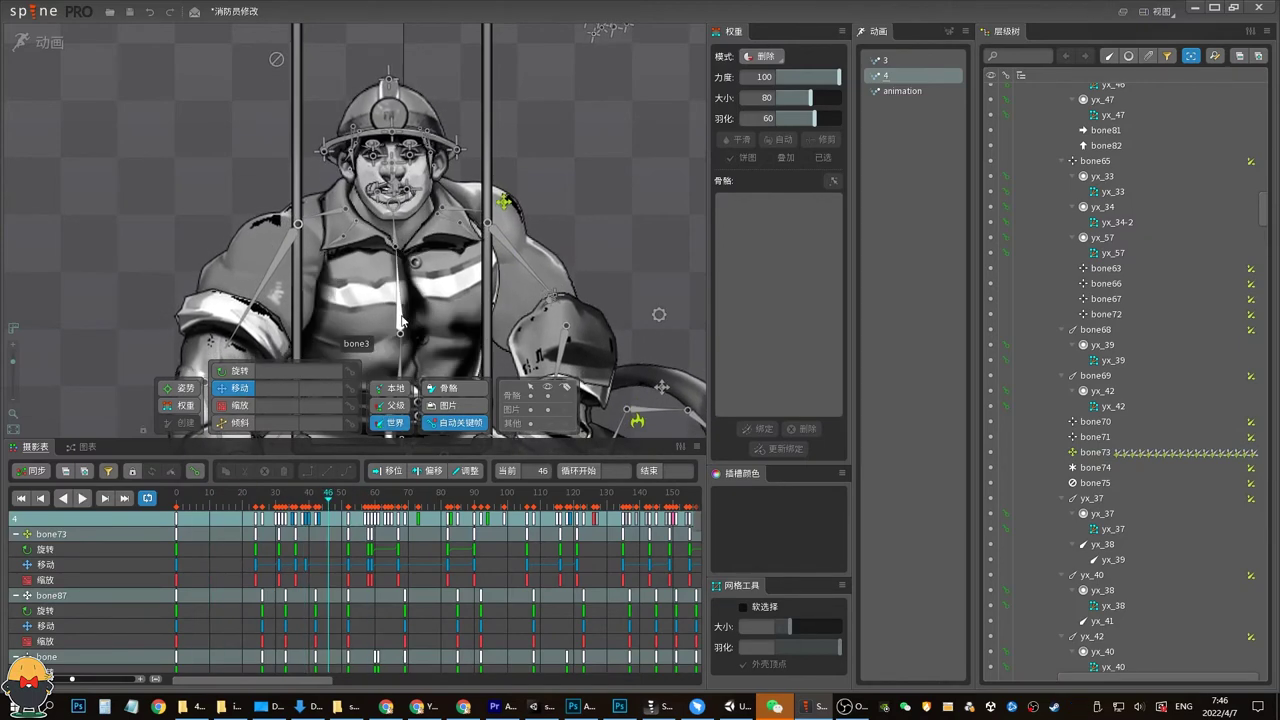
# Select torso bone bone3 and inspect its keys in the curve graph at frame 36
pyautogui.click(424, 250)
pyautogui.press('space')
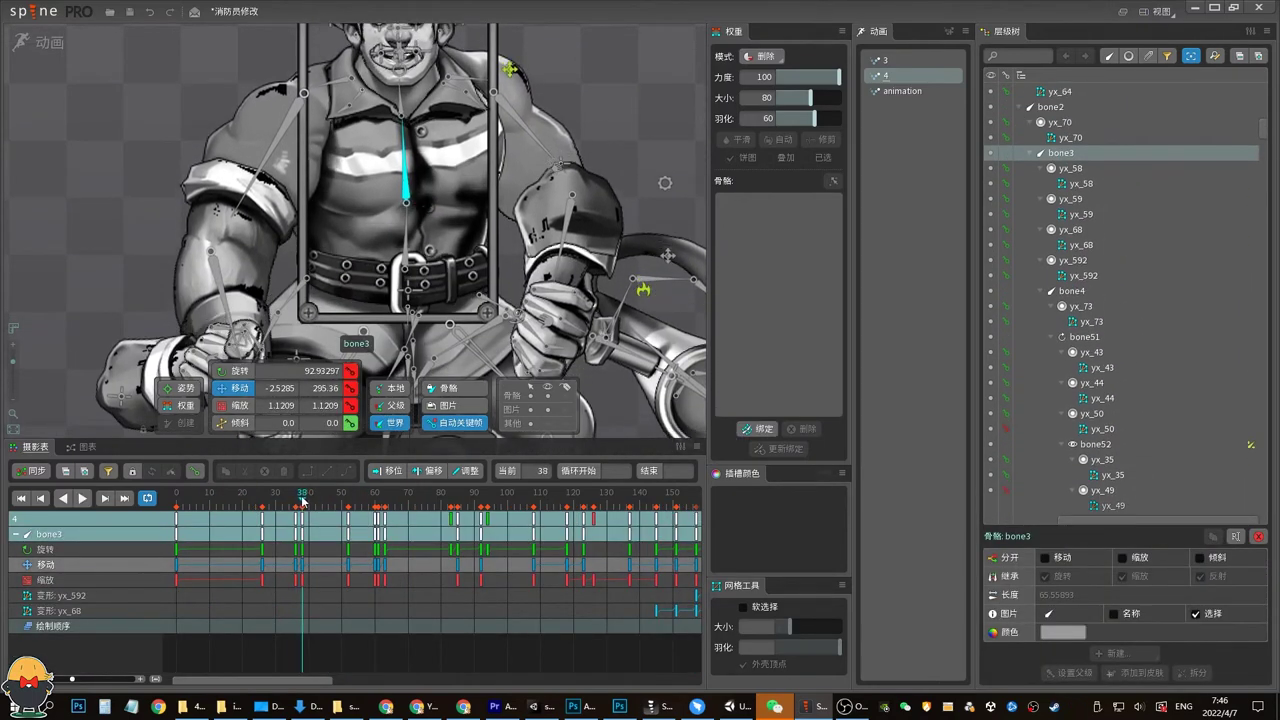
pyautogui.click(296, 503)
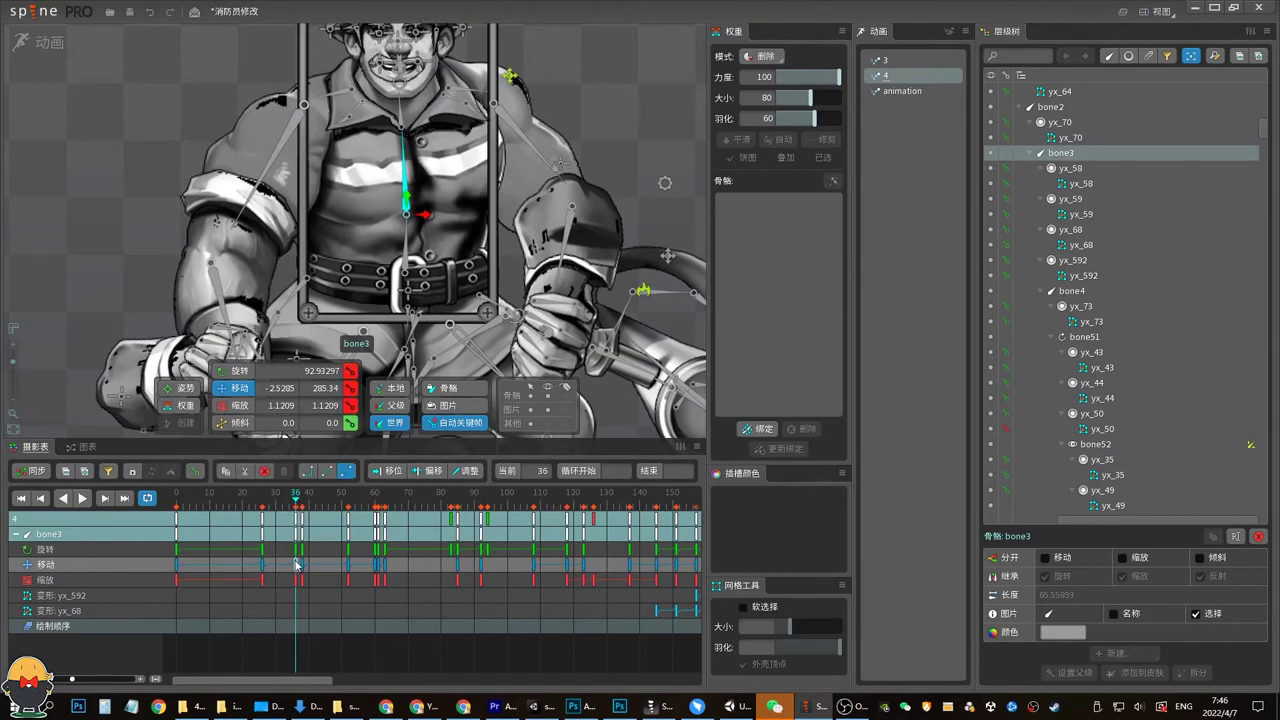
pyautogui.click(84, 447)
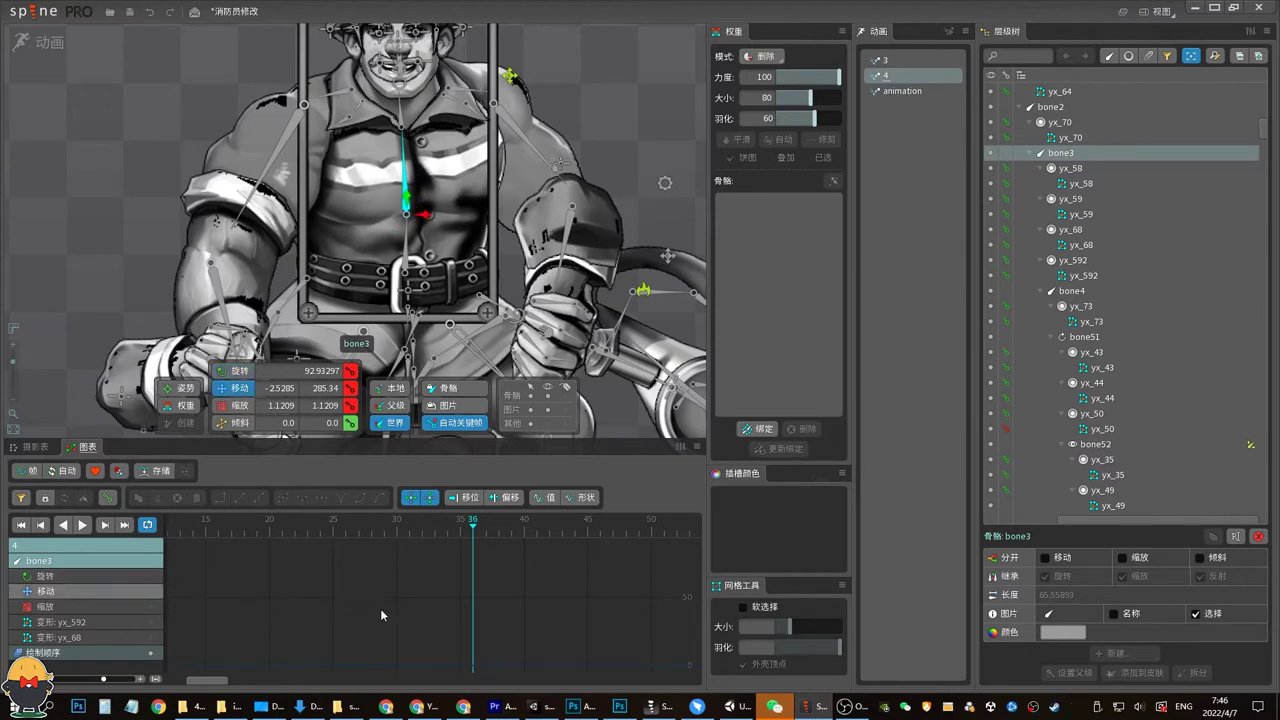
pyautogui.scroll(-3, 360, 590)
pyautogui.scroll(-3, 343, 580)
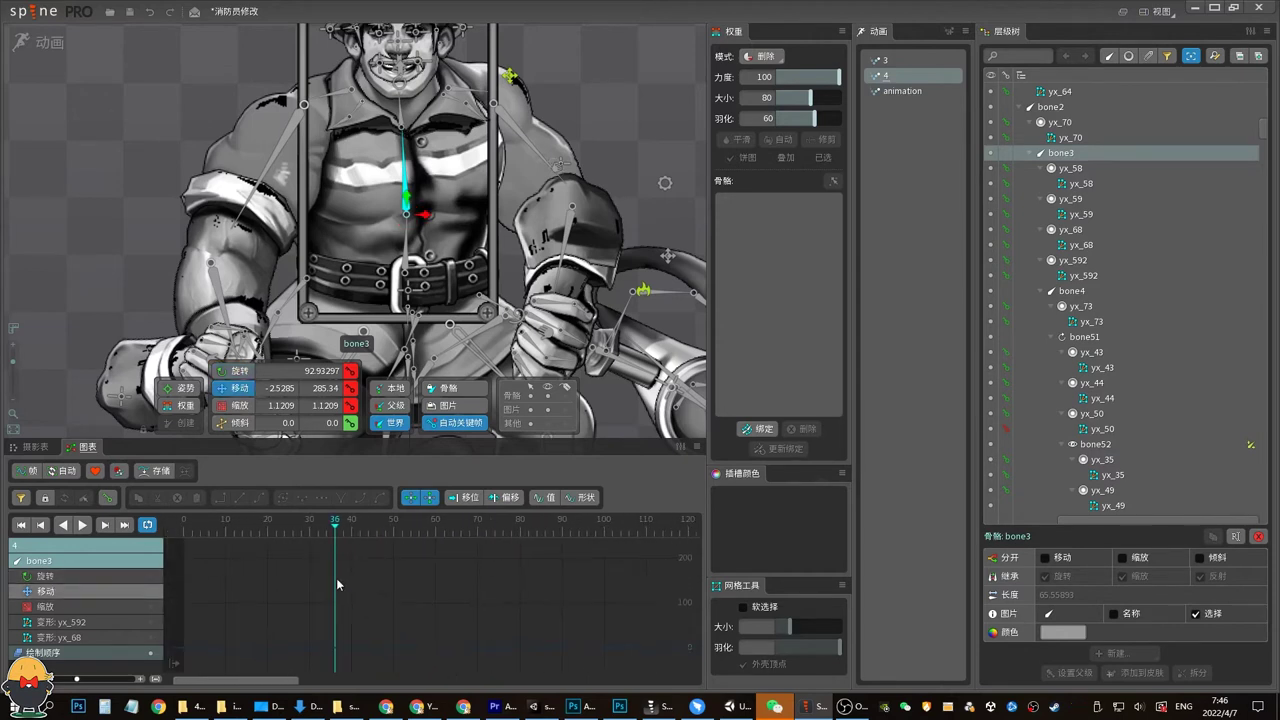
# Compare bone3's keys in dopesheet and curve graph, checking frames 234 and 10
pyautogui.click(24, 449)
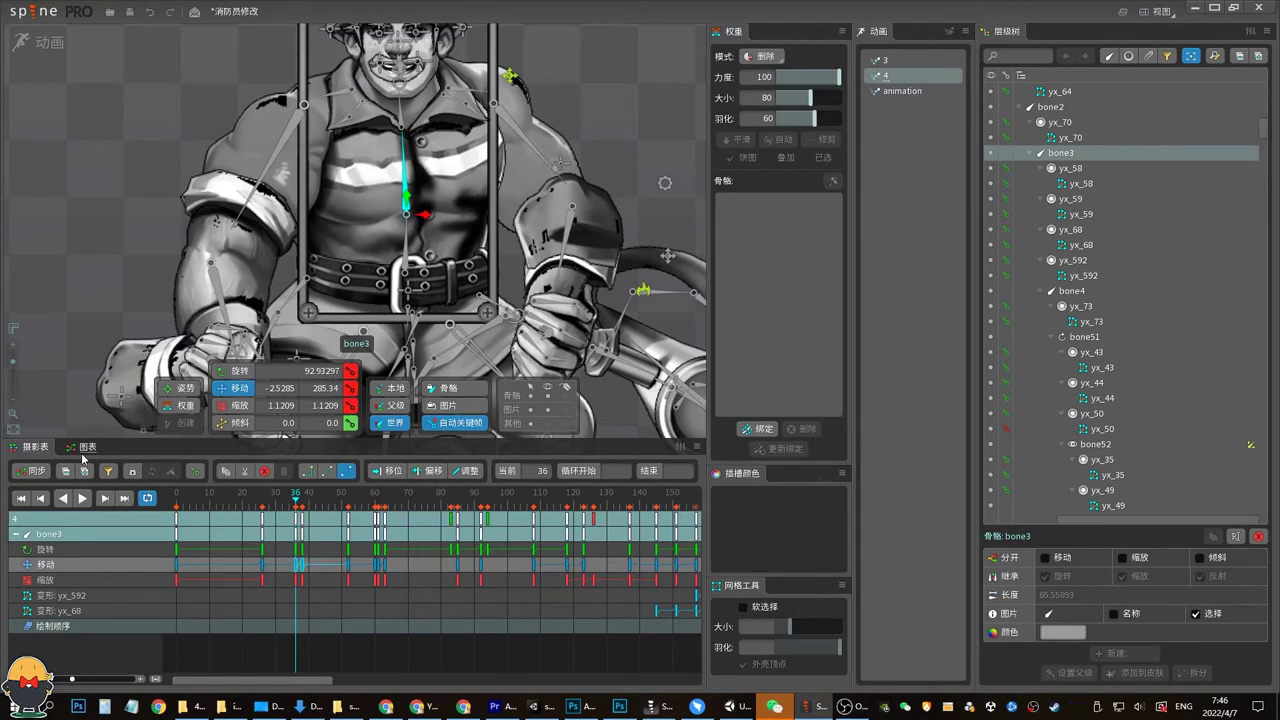
pyautogui.click(84, 448)
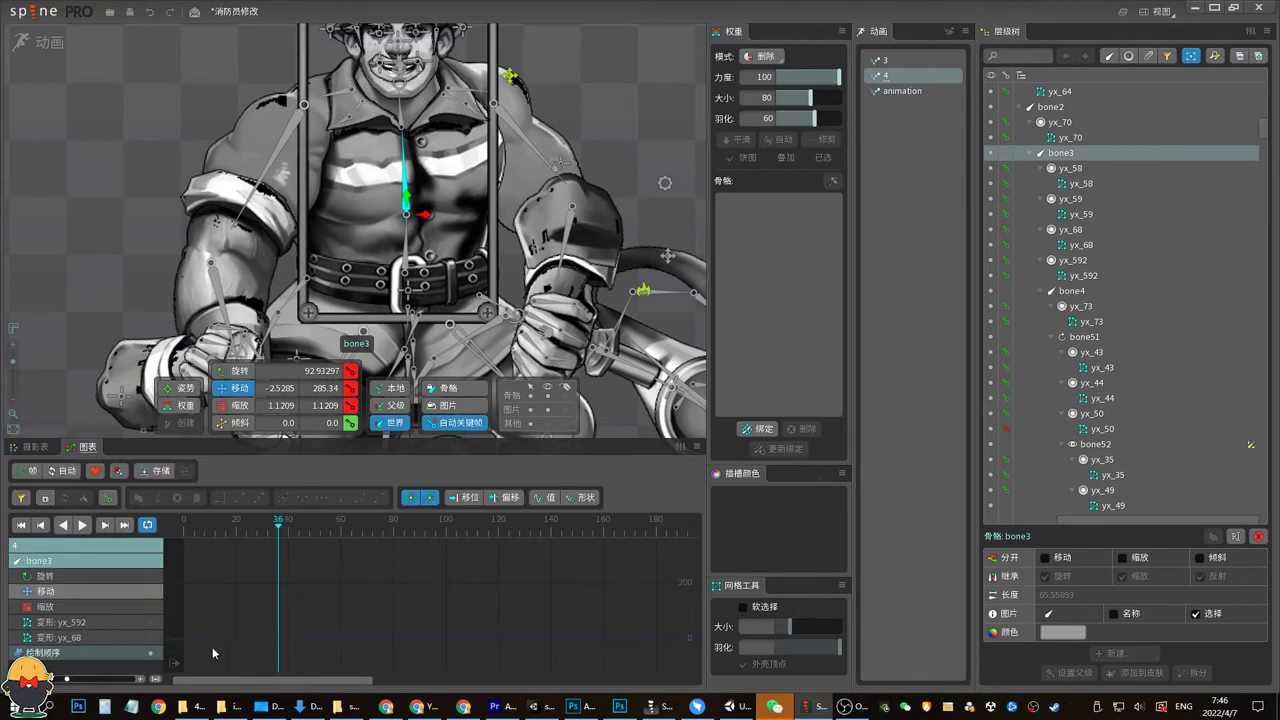
pyautogui.scroll(-1, 314, 573)
pyautogui.scroll(-1, 308, 580)
pyautogui.scroll(-2, 302, 582)
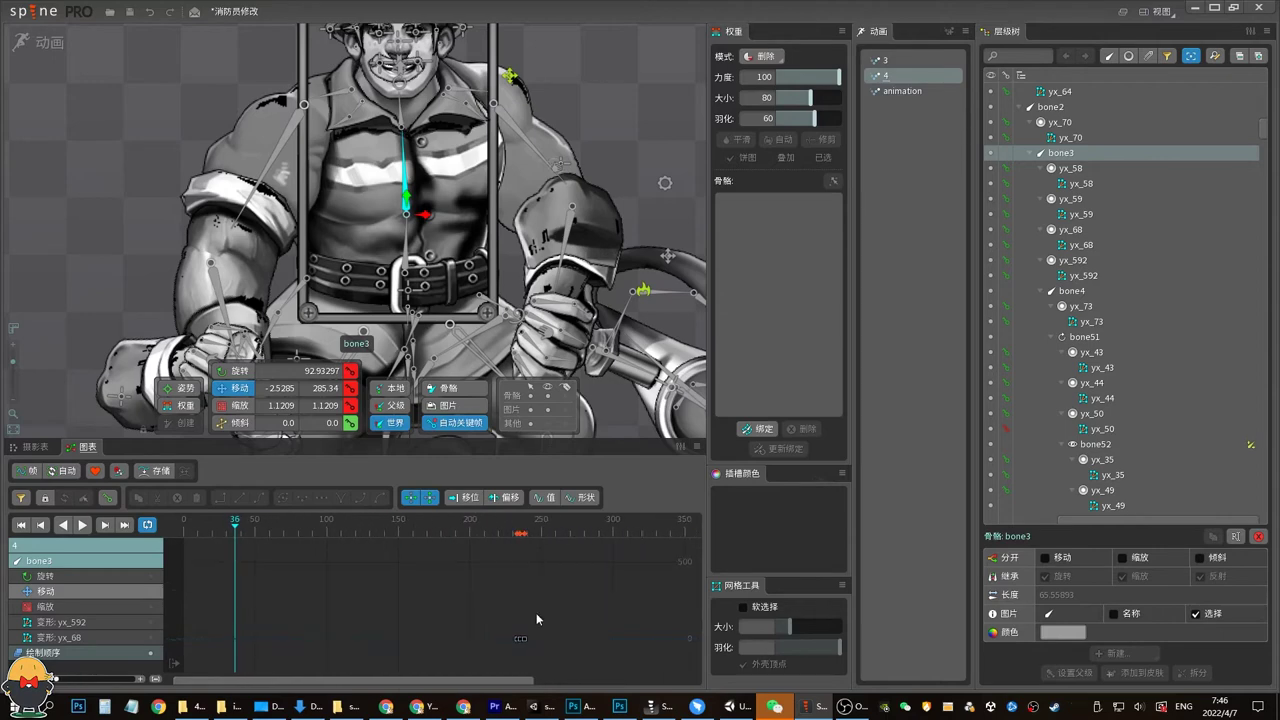
pyautogui.click(517, 533)
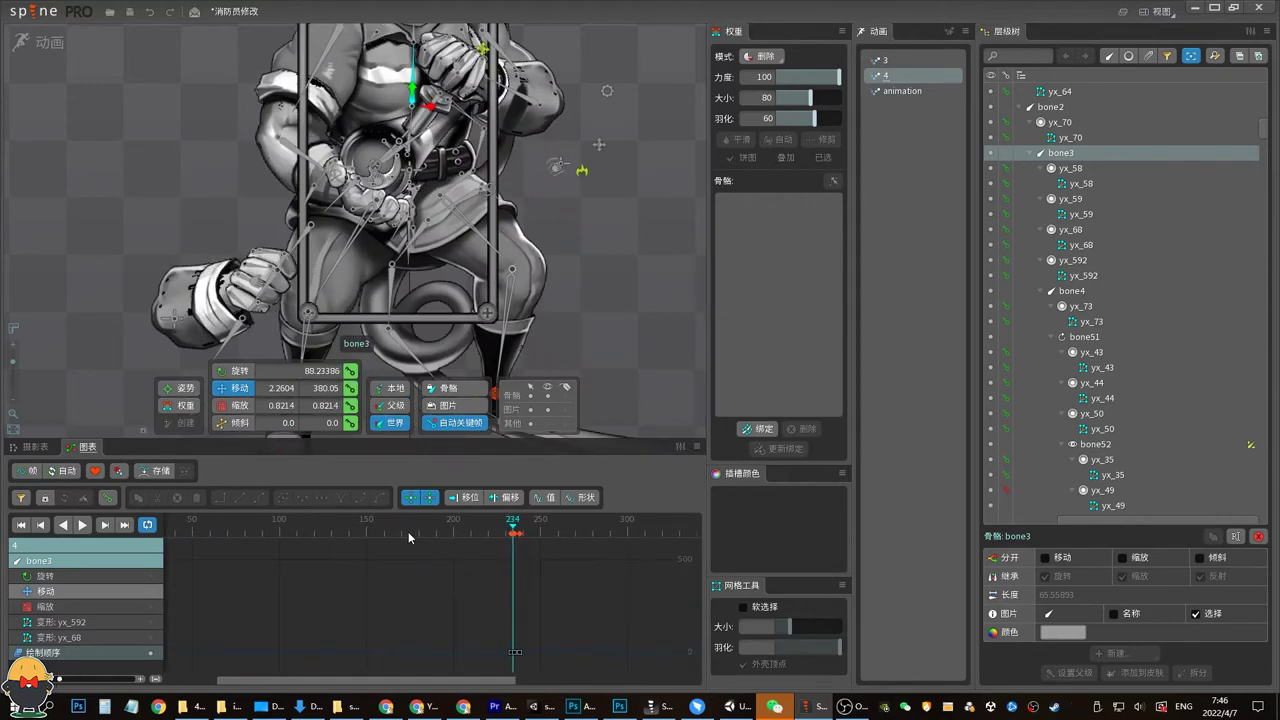
pyautogui.moveTo(325, 683); pyautogui.dragTo(139, 683)
pyautogui.click(207, 531)
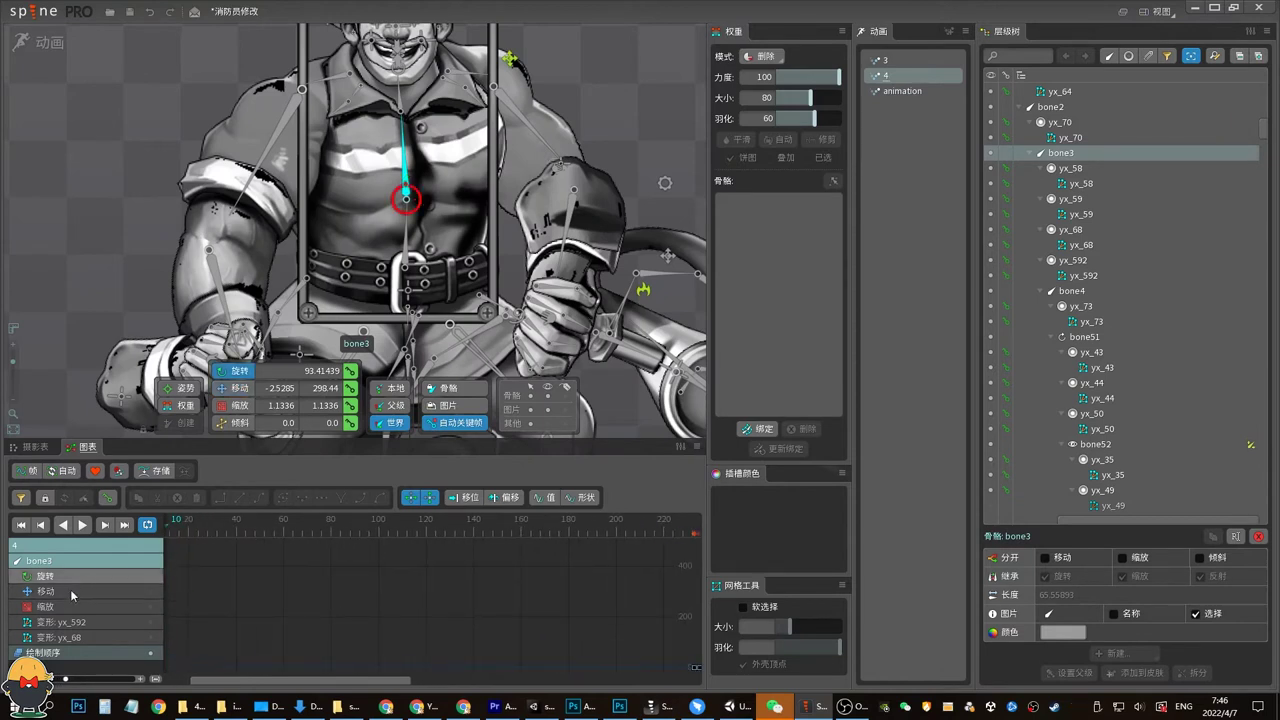
# Check the torso pose at frames 37, 33 and 46, selecting bone3's frame-36 key
pyautogui.click(36, 447)
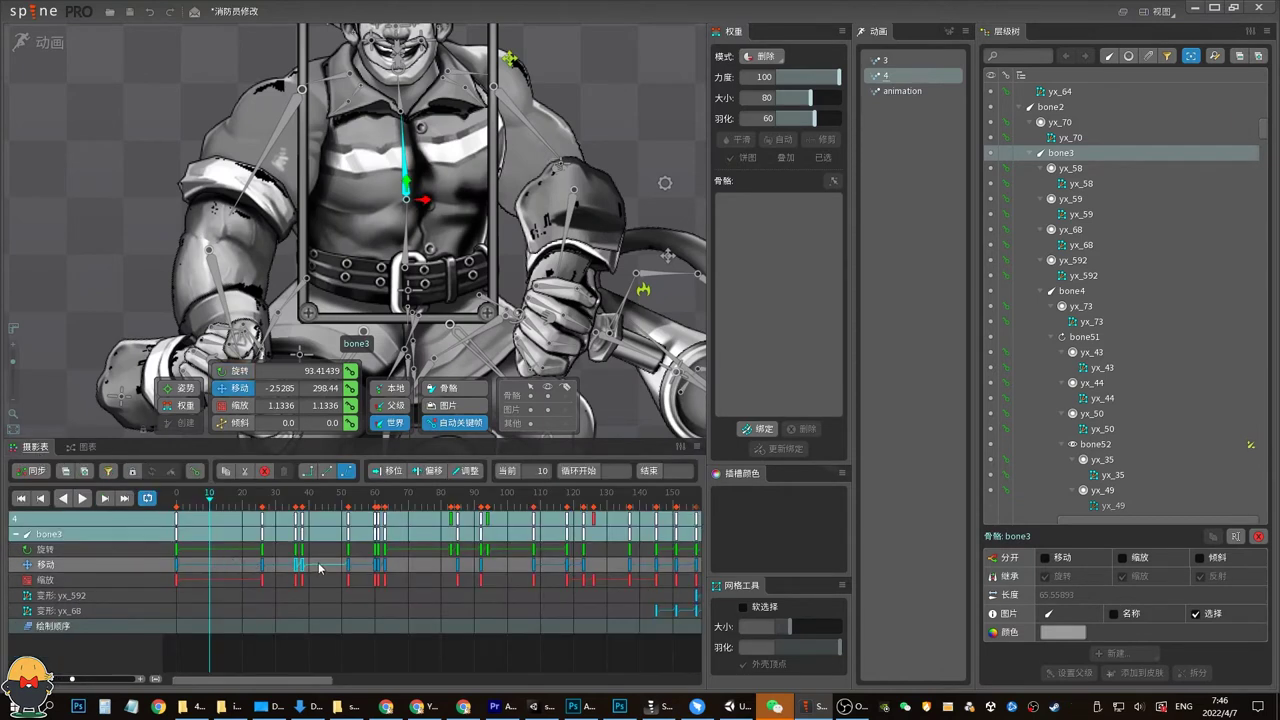
pyautogui.click(298, 500)
pyautogui.click(86, 449)
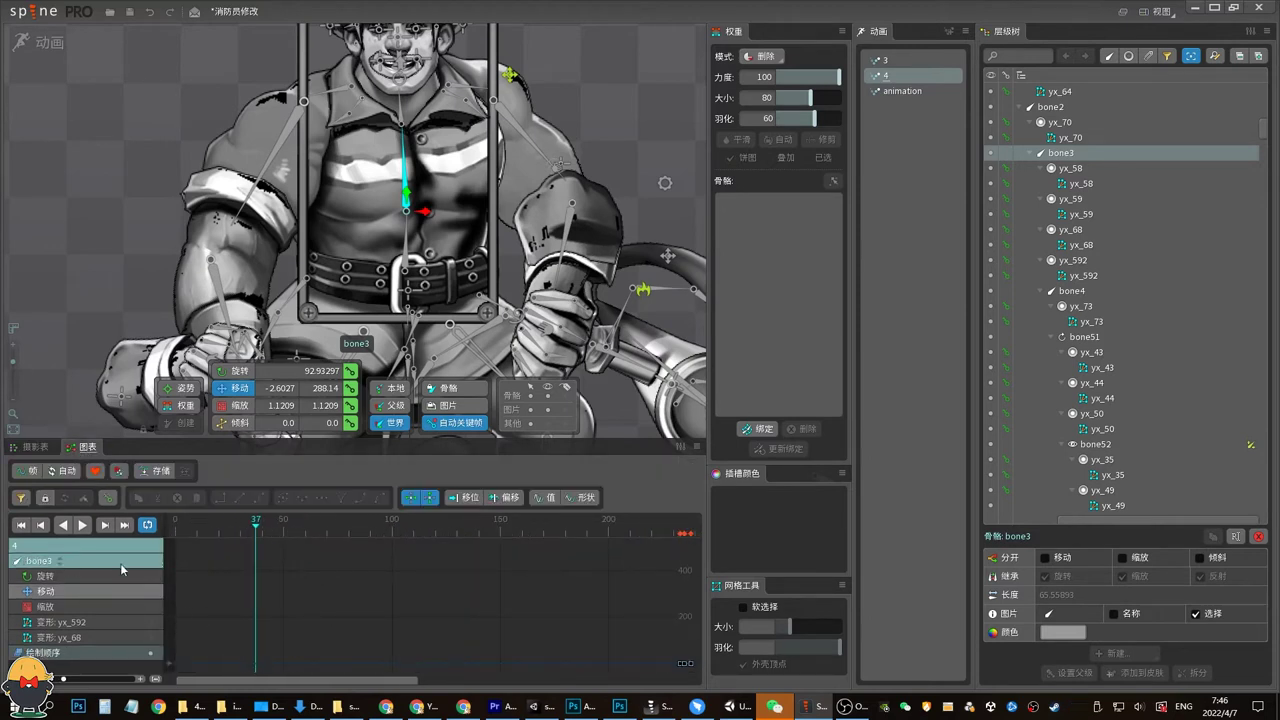
pyautogui.scroll(-3, 264, 558)
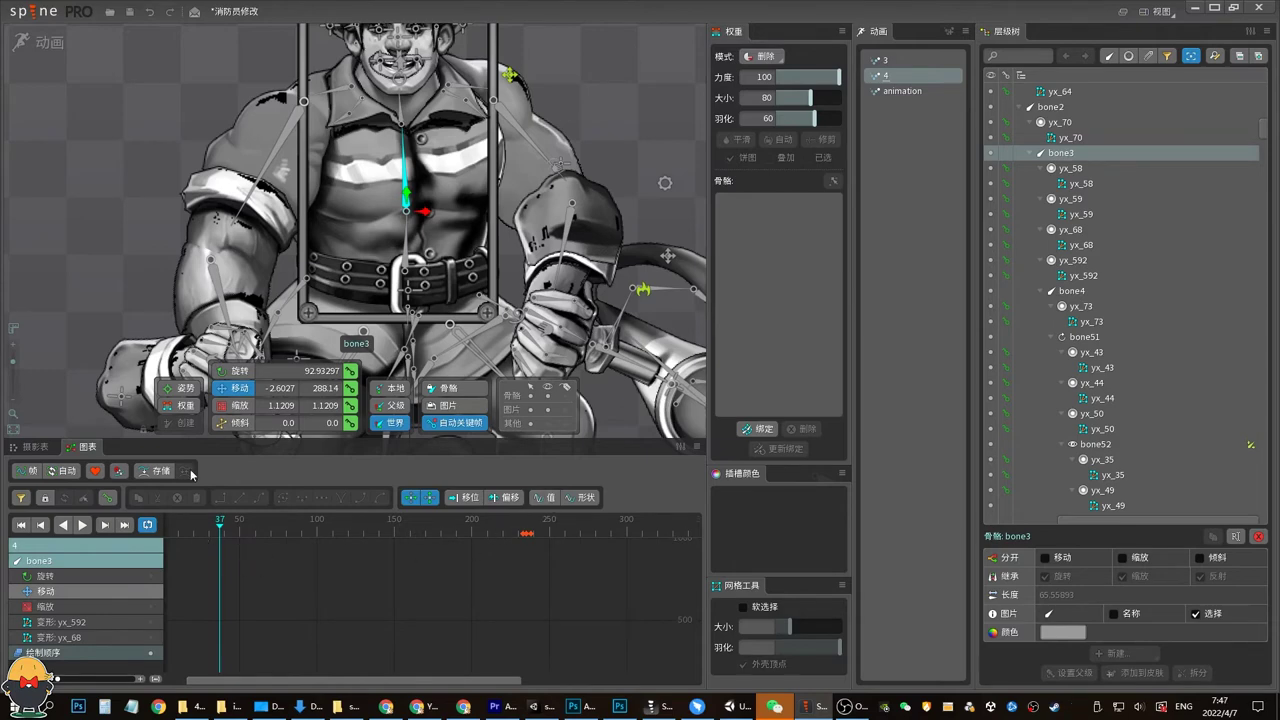
pyautogui.click(30, 447)
pyautogui.scroll(3, 409, 191)
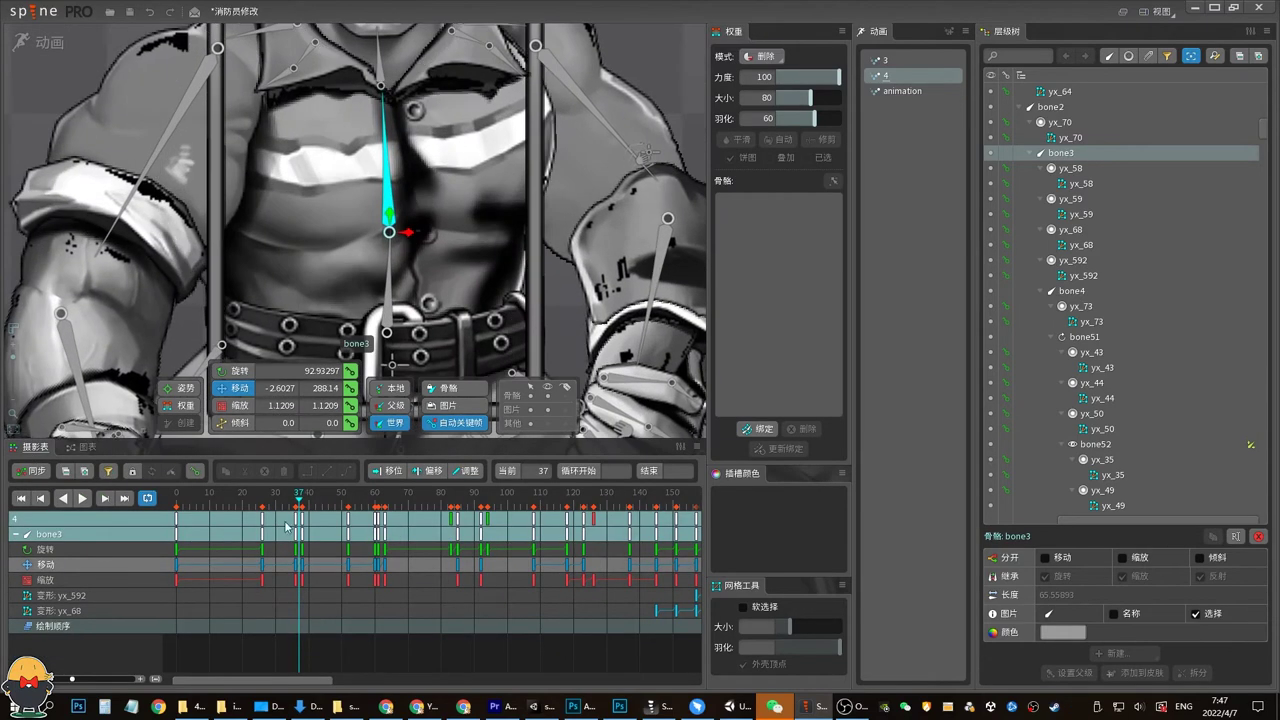
pyautogui.click(286, 518)
pyautogui.click(328, 516)
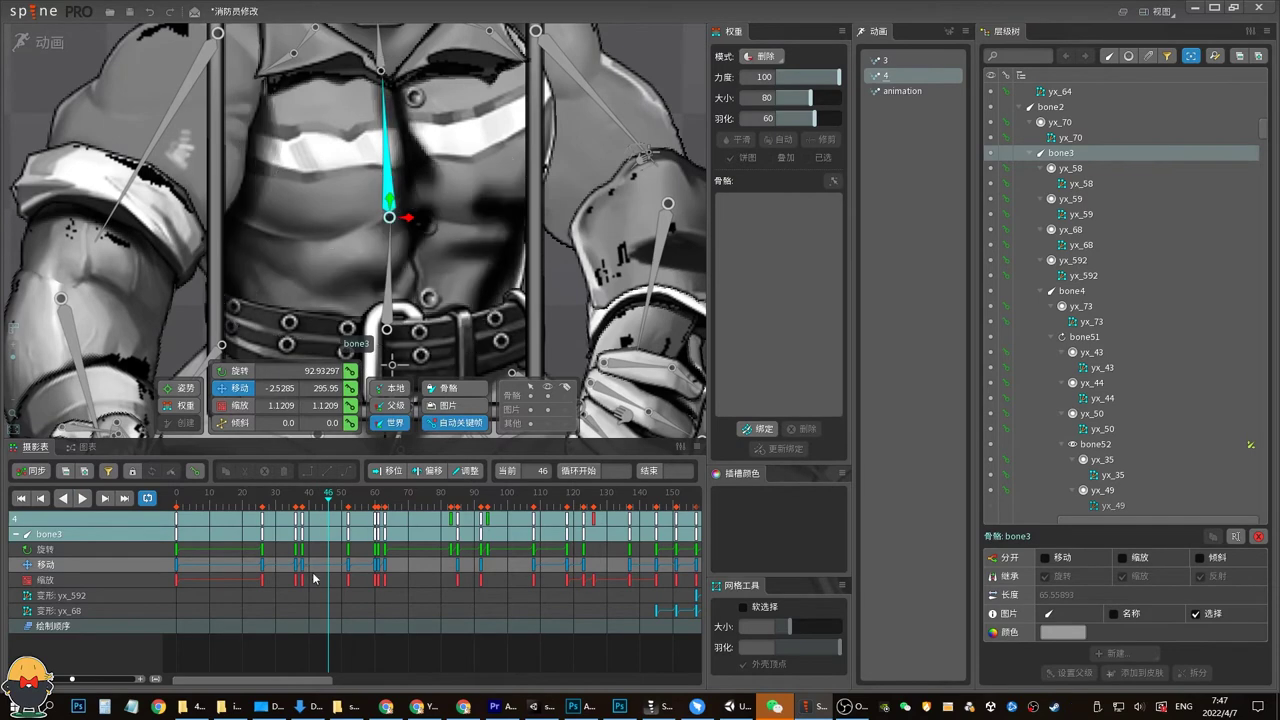
pyautogui.click(295, 579)
# Preview the torso motion and select bone73's keys around frames 31–34
pyautogui.click(80, 447)
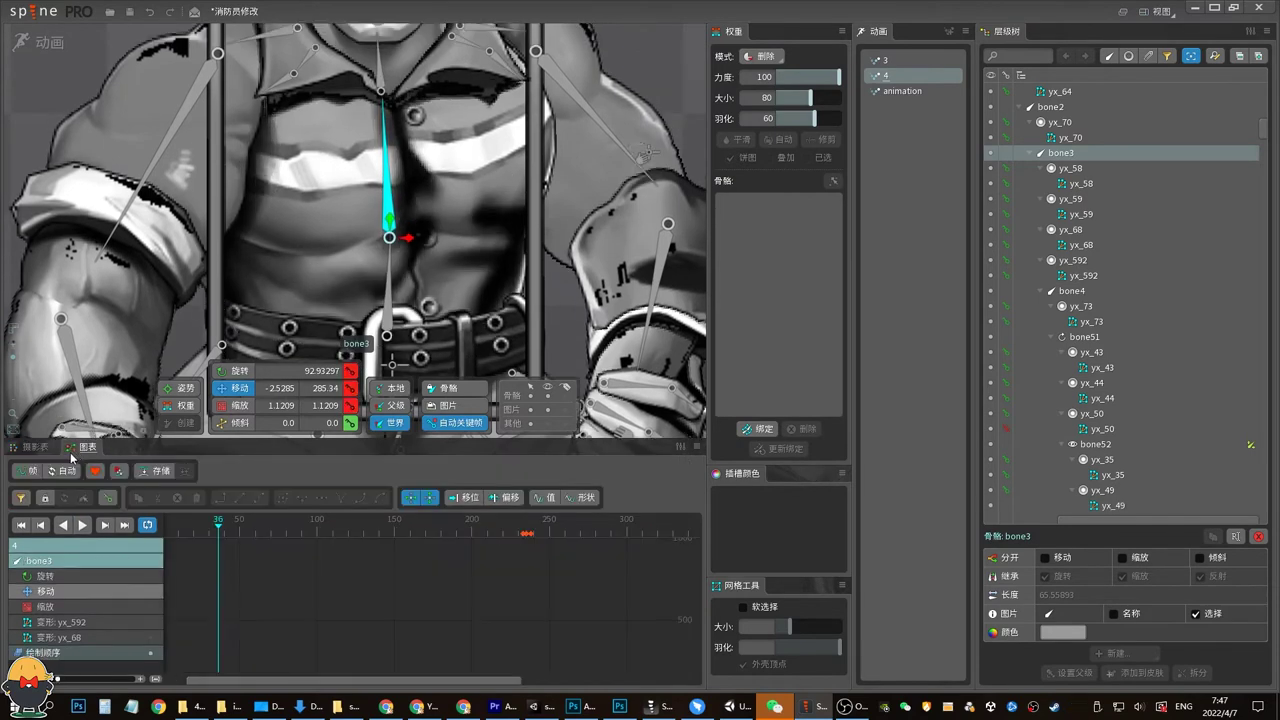
pyautogui.click(35, 447)
pyautogui.moveTo(46, 327); pyautogui.dragTo(27, 390)
pyautogui.scroll(-3, 27, 390)
pyautogui.press('space')
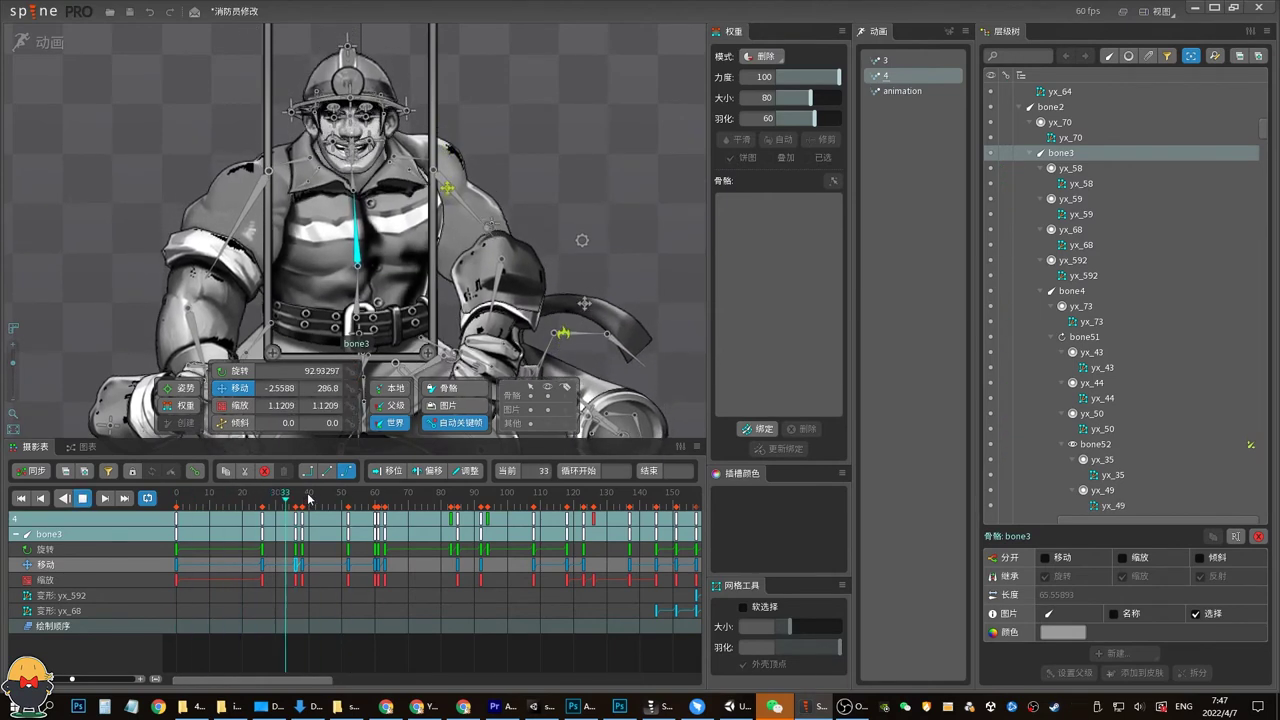
pyautogui.click(327, 591)
pyautogui.moveTo(327, 591); pyautogui.dragTo(284, 538)
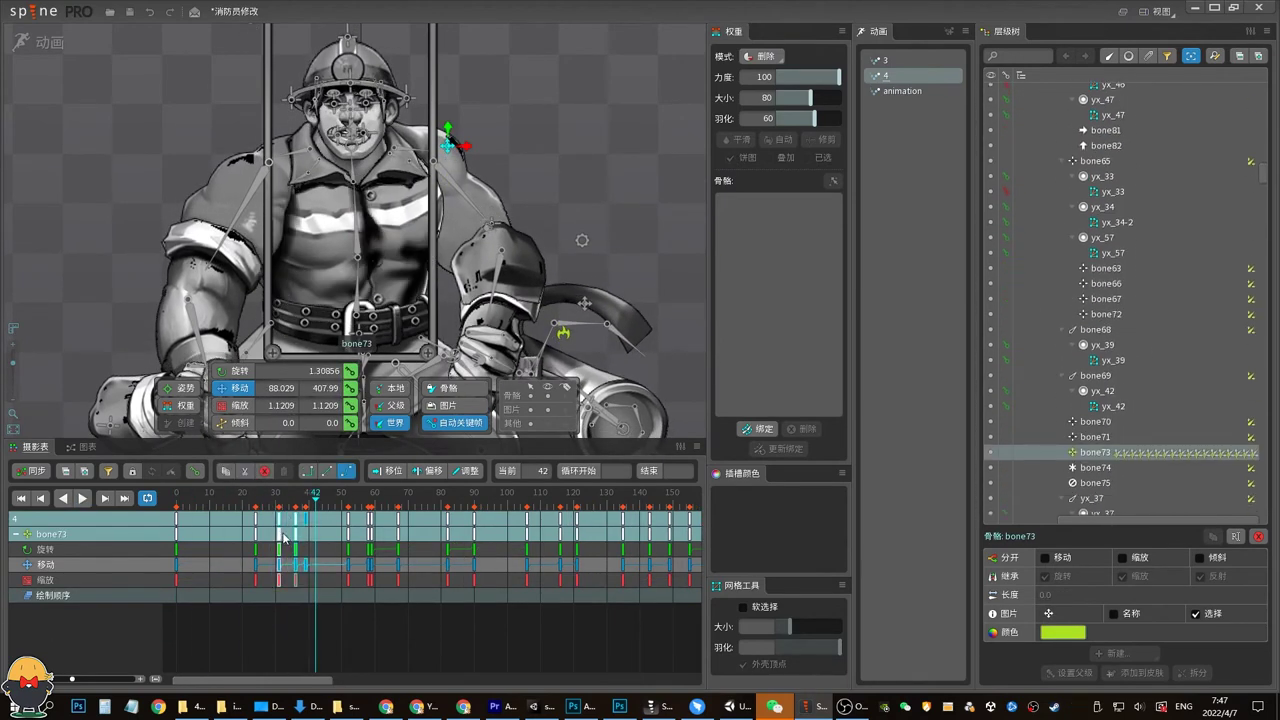
pyautogui.press('space')
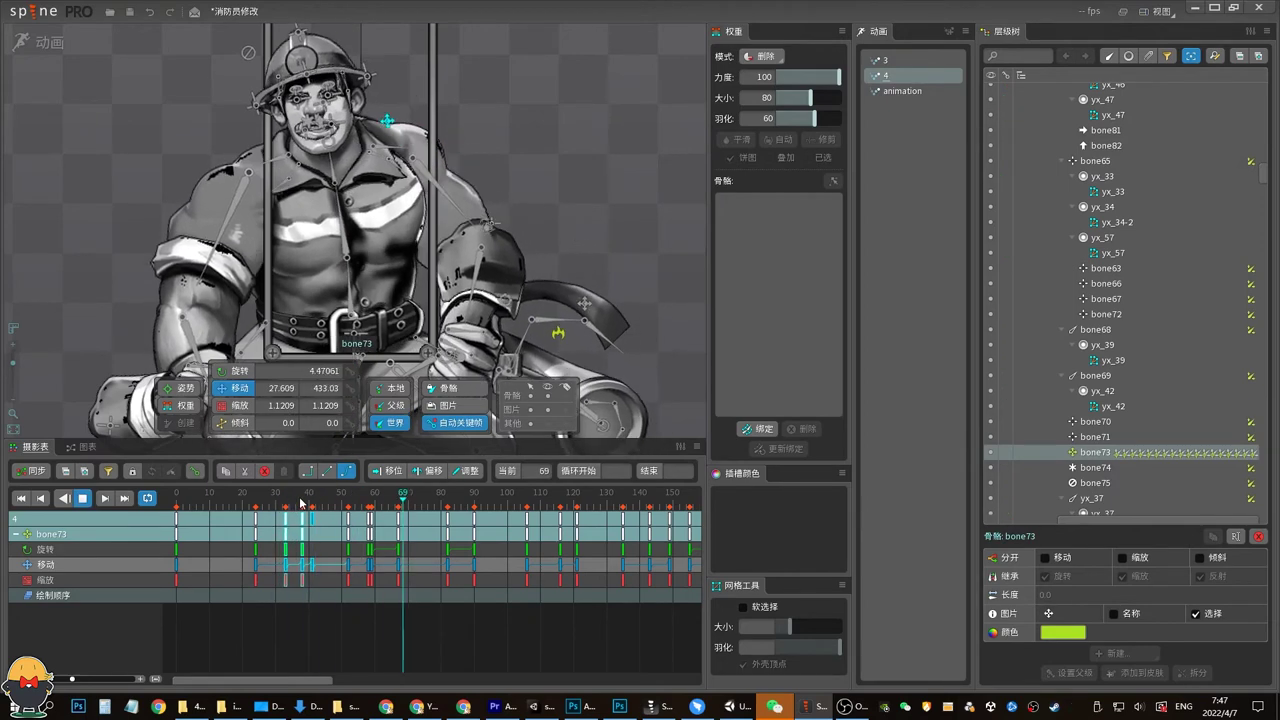
# Select head bone bone65 and preview its motion around frames 53–58
pyautogui.click(350, 487)
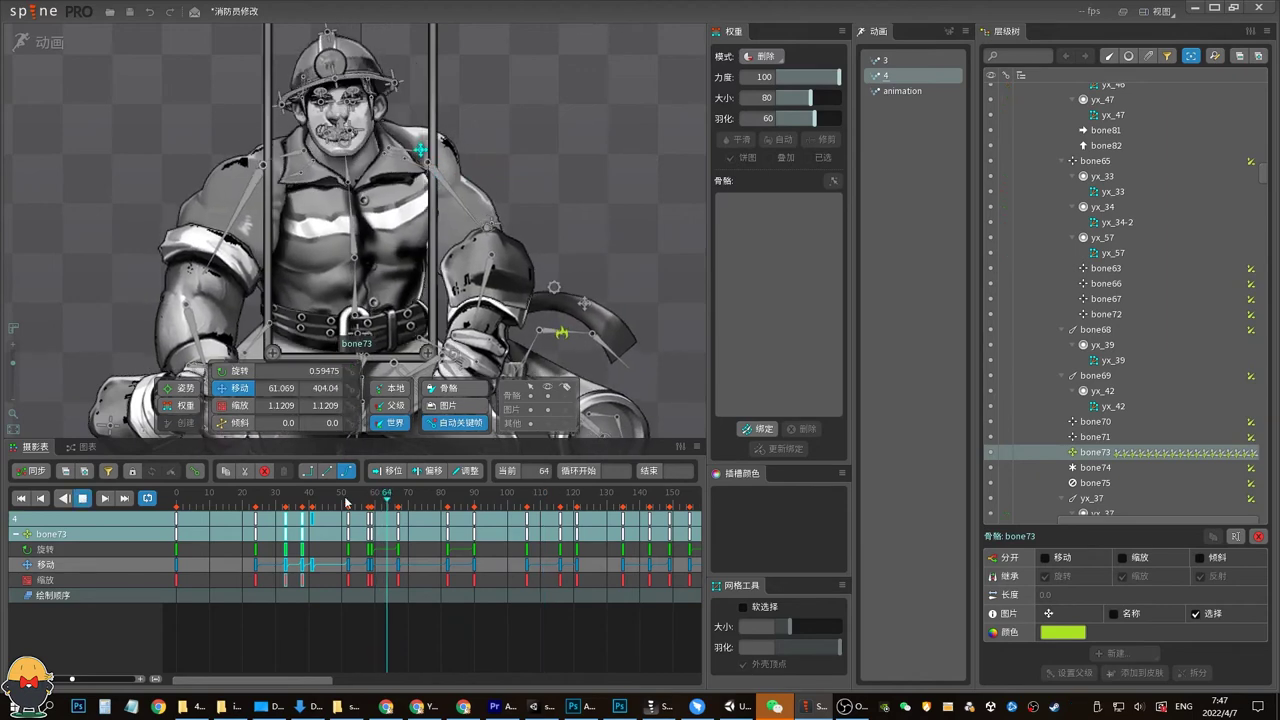
pyautogui.moveTo(350, 487); pyautogui.dragTo(356, 500)
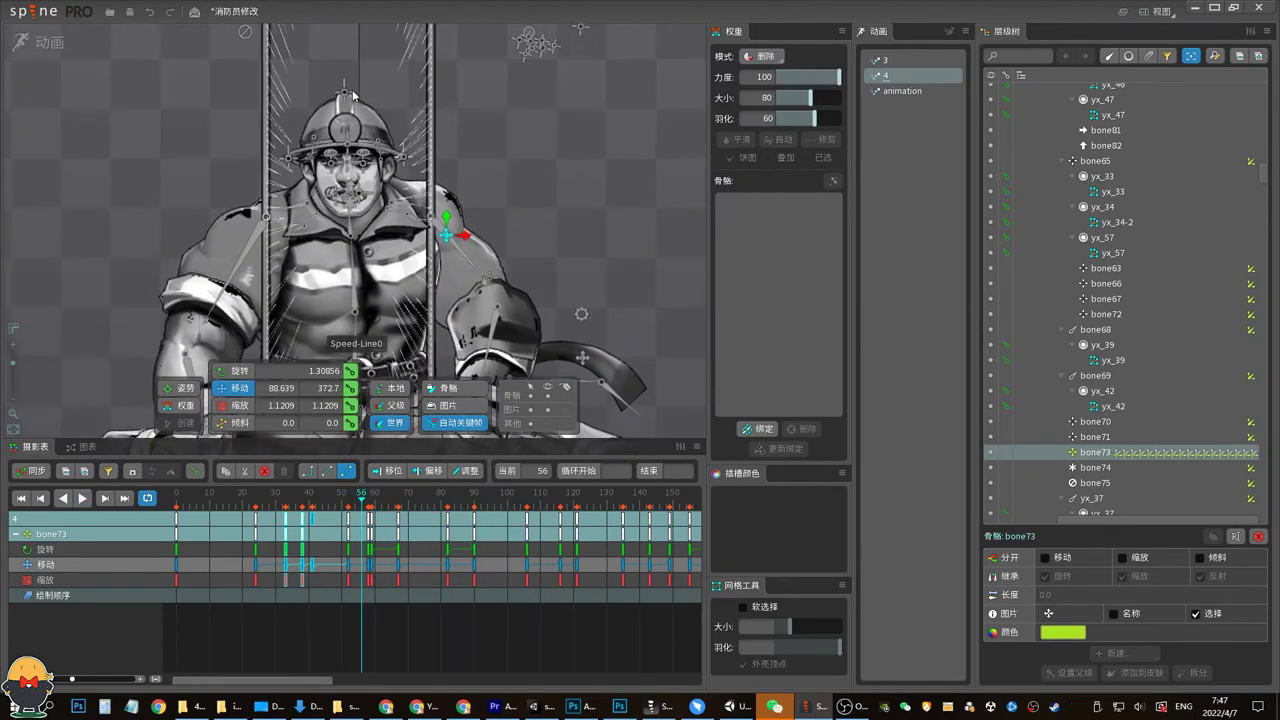
pyautogui.click(357, 167)
pyautogui.moveTo(358, 512); pyautogui.dragTo(355, 508)
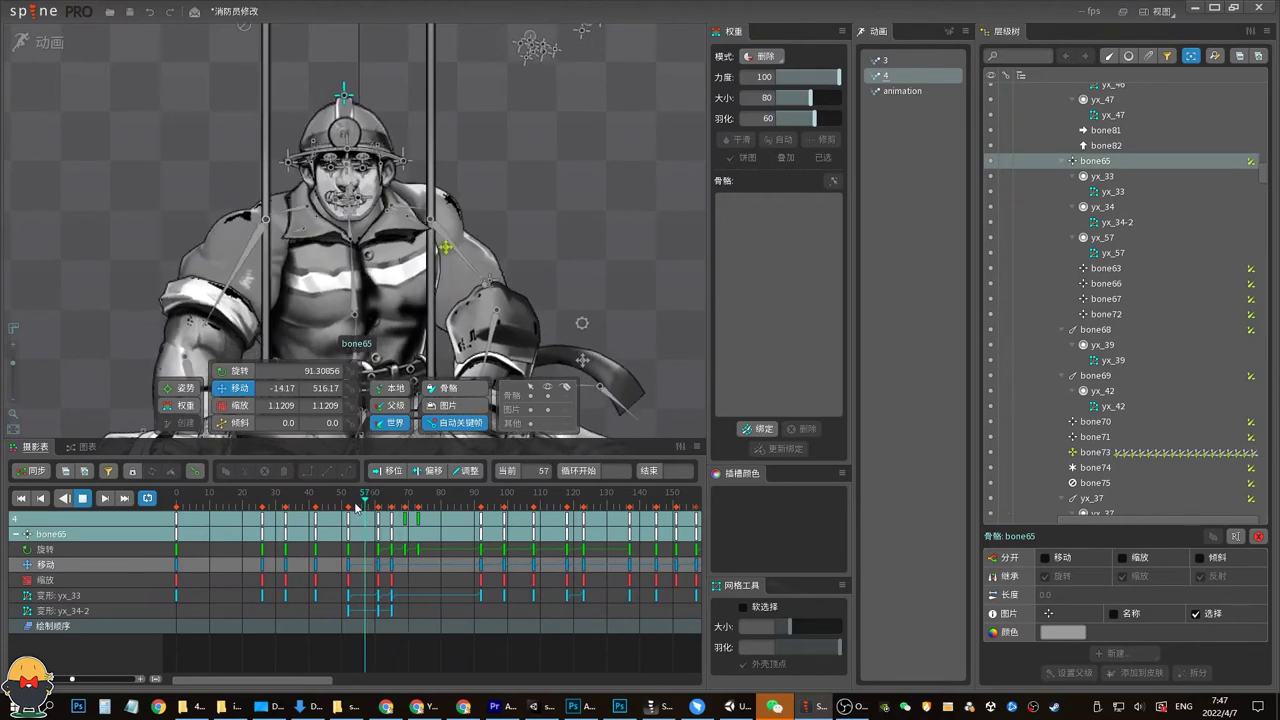
pyautogui.press('space')
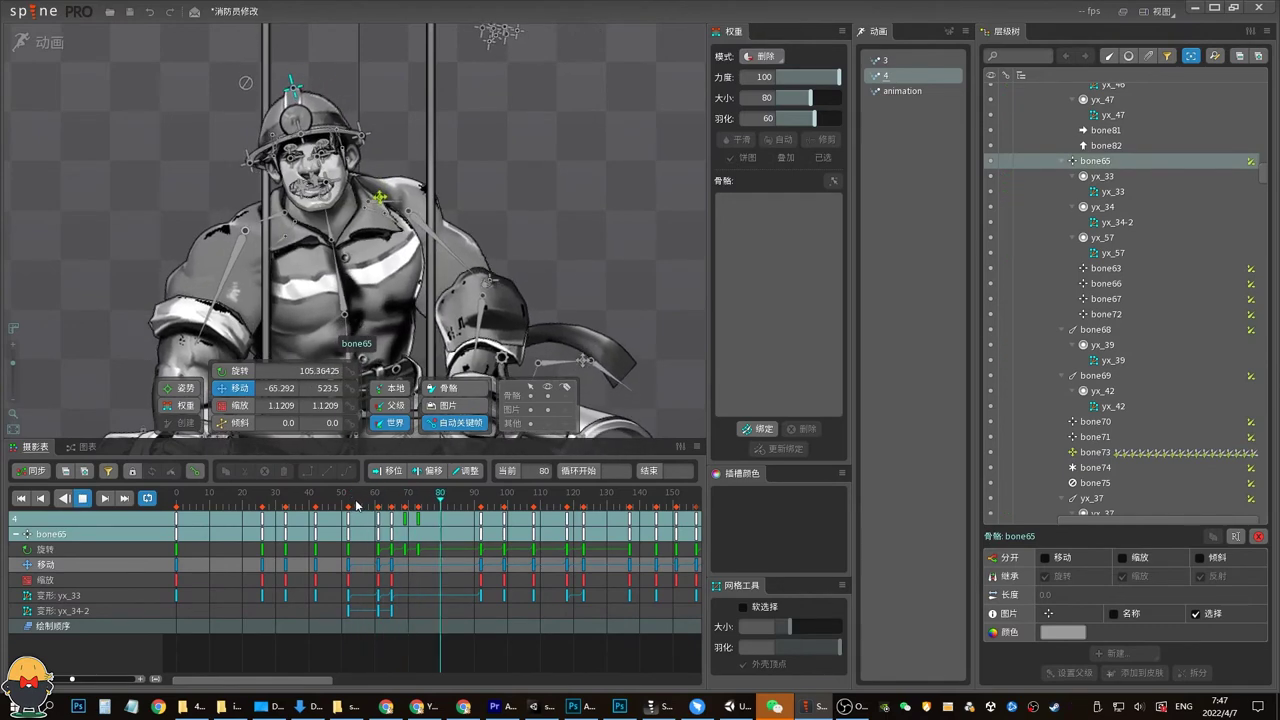
pyautogui.click(353, 505)
# Compare against the setup pose, then return to animating
pyautogui.click(48, 44)
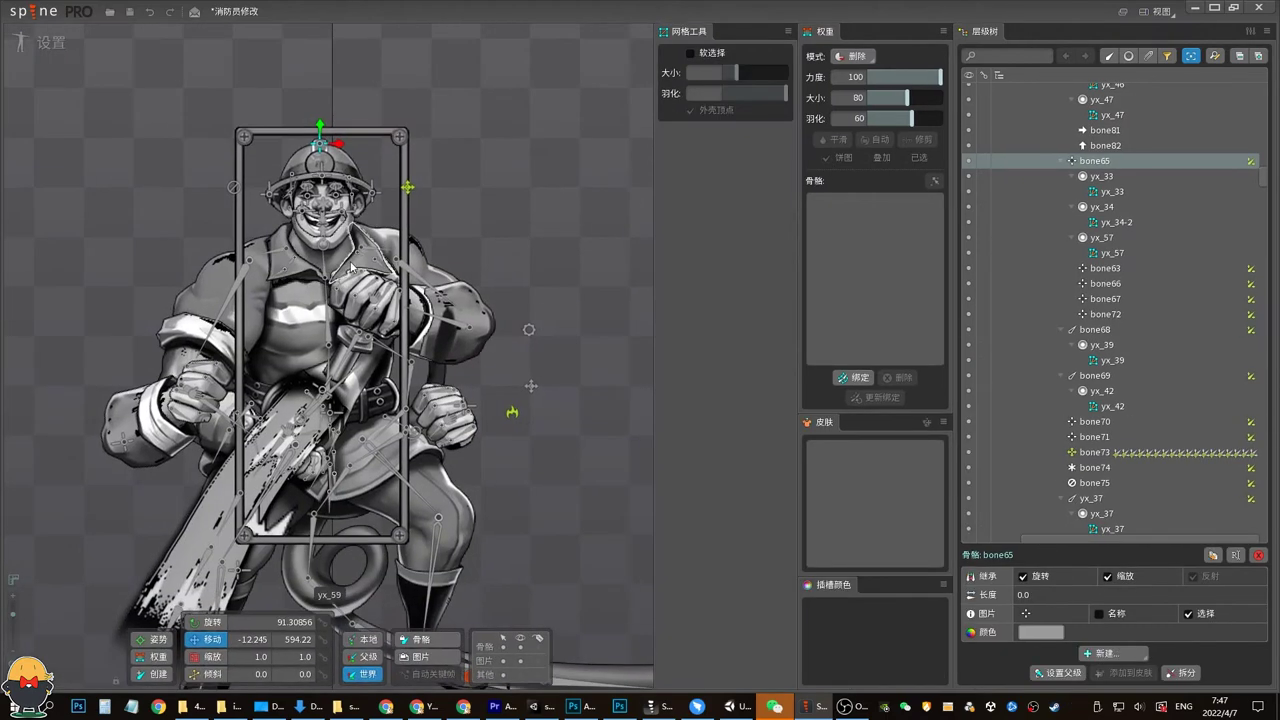
pyautogui.scroll(3, 166, 326)
pyautogui.scroll(2, 166, 326)
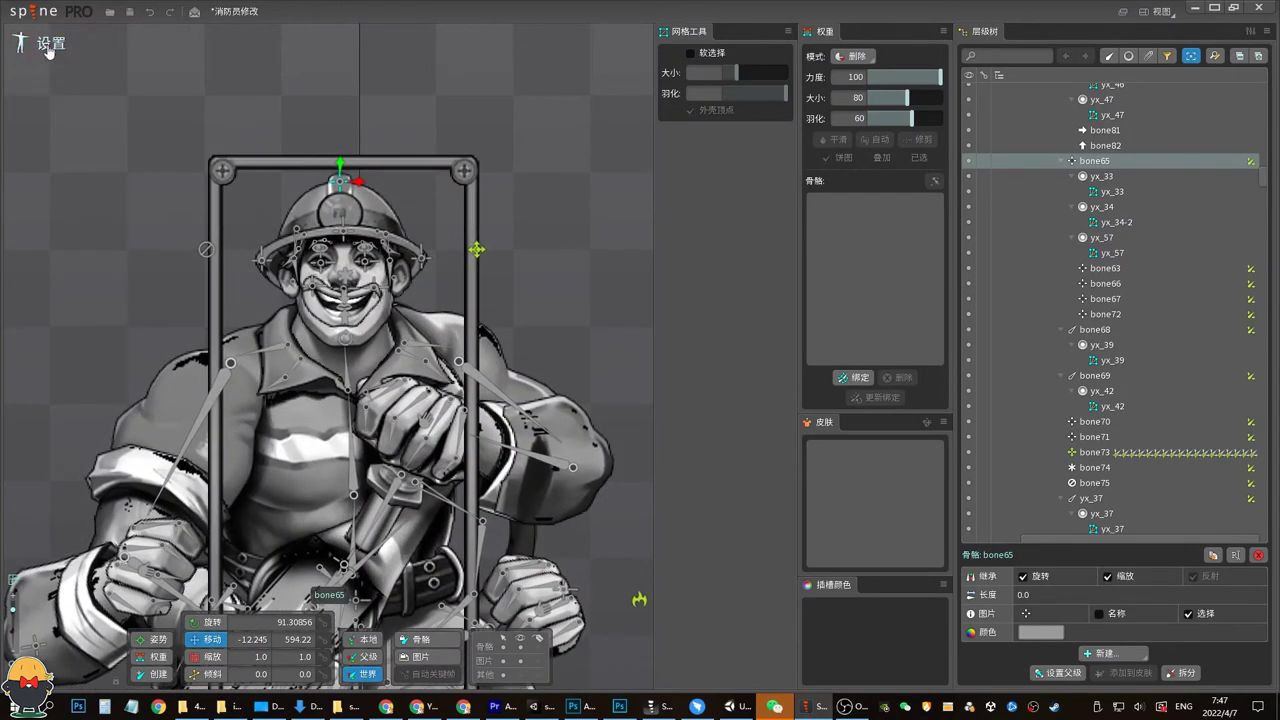
pyautogui.click(48, 44)
# Delete the helmet meshes' deform keys, scrub to frame 79, then undo the deletion
pyautogui.moveTo(366, 507); pyautogui.dragTo(379, 516)
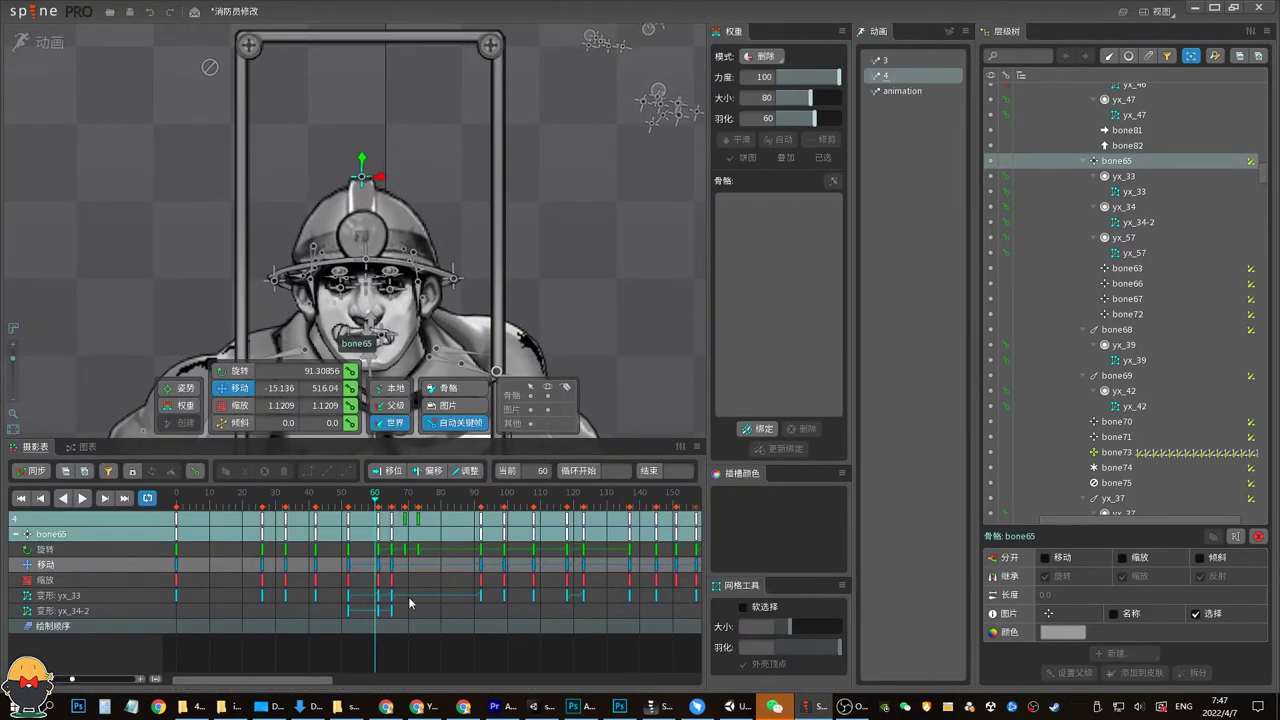
pyautogui.moveTo(409, 603); pyautogui.dragTo(342, 594)
pyautogui.press('Delete')
pyautogui.click(363, 500)
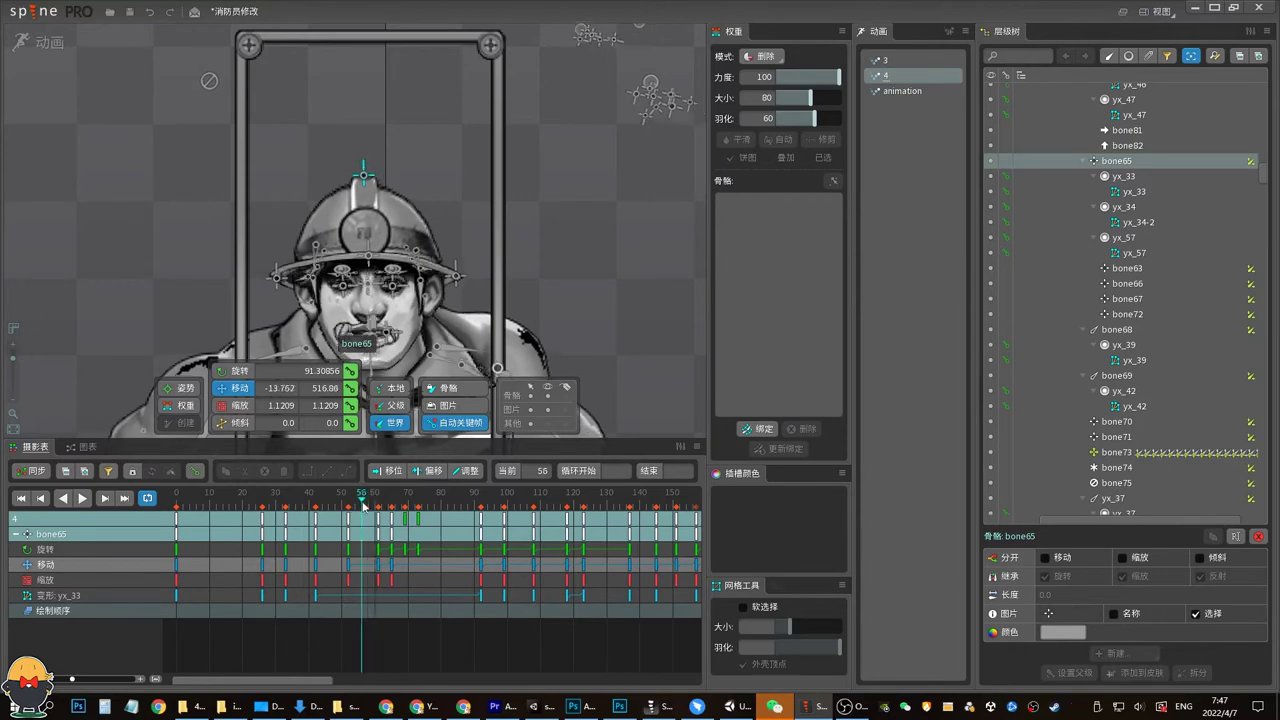
pyautogui.moveTo(363, 505); pyautogui.dragTo(434, 492)
pyautogui.hotkey('ctrl', 'z')
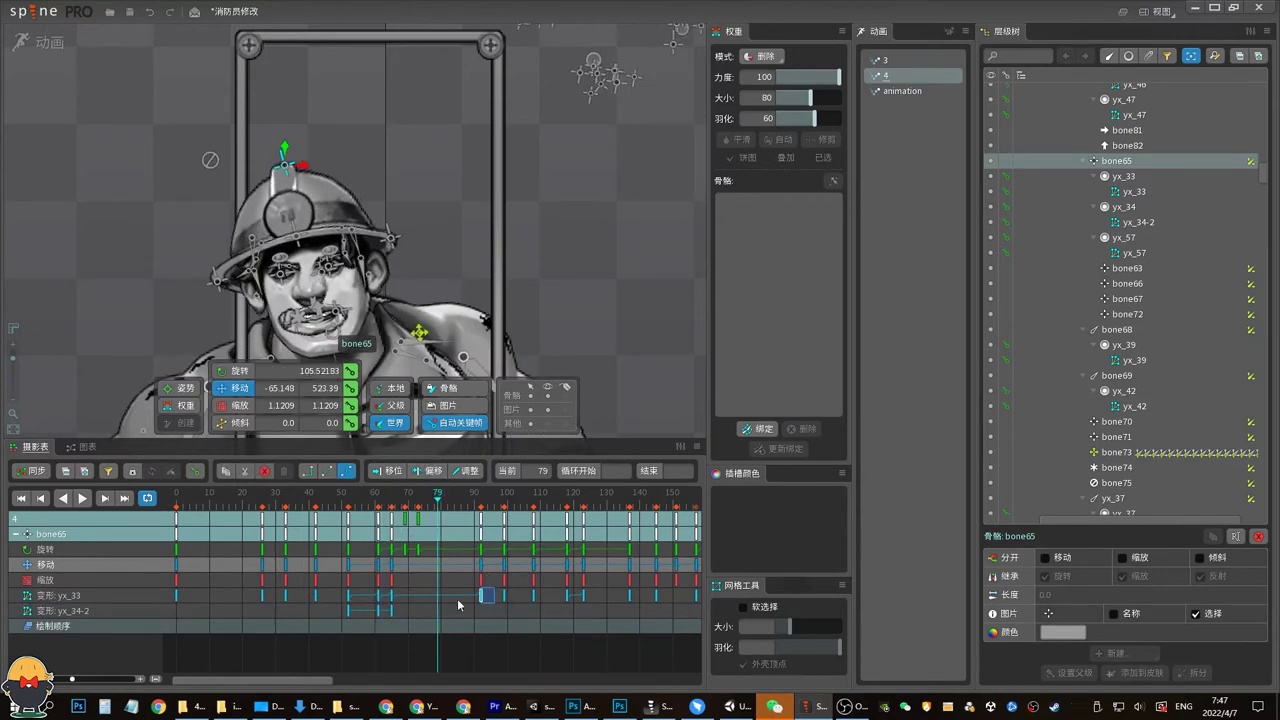
# Box-select and delete the yx_33 and yx_34-2 deform keys, checking frames 67 and 43
pyautogui.click(107, 610)
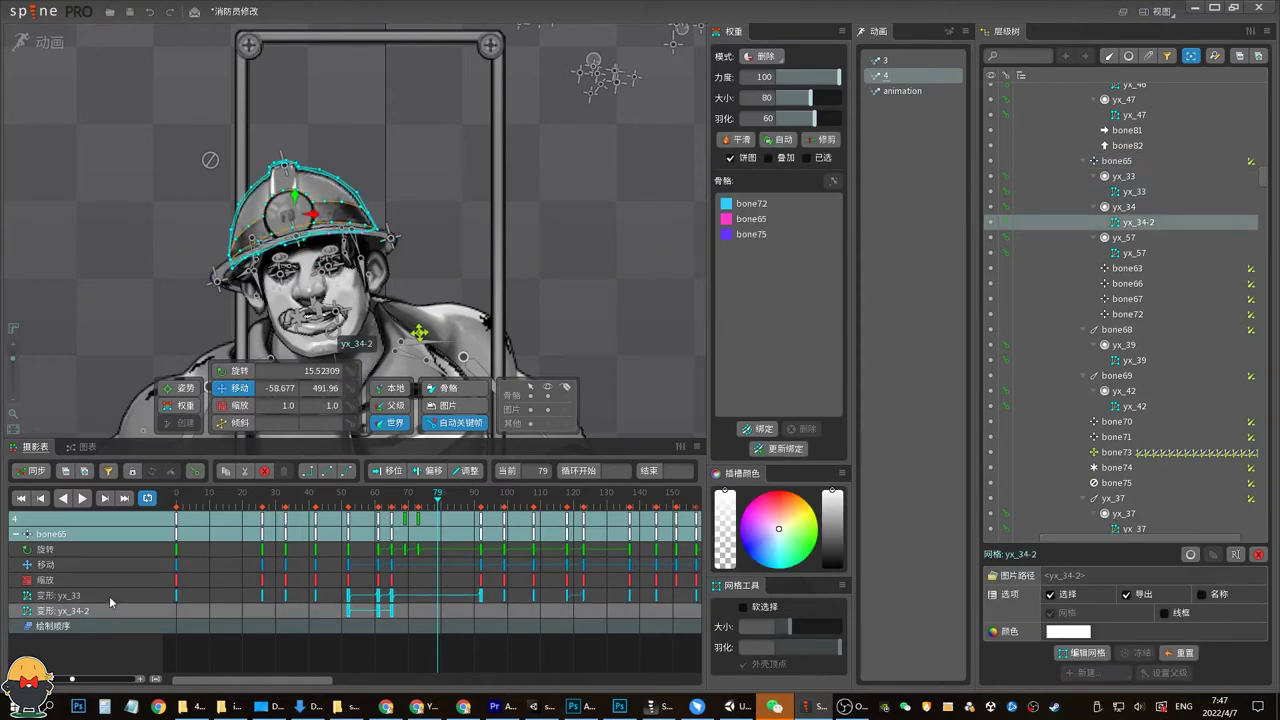
pyautogui.click(130, 596)
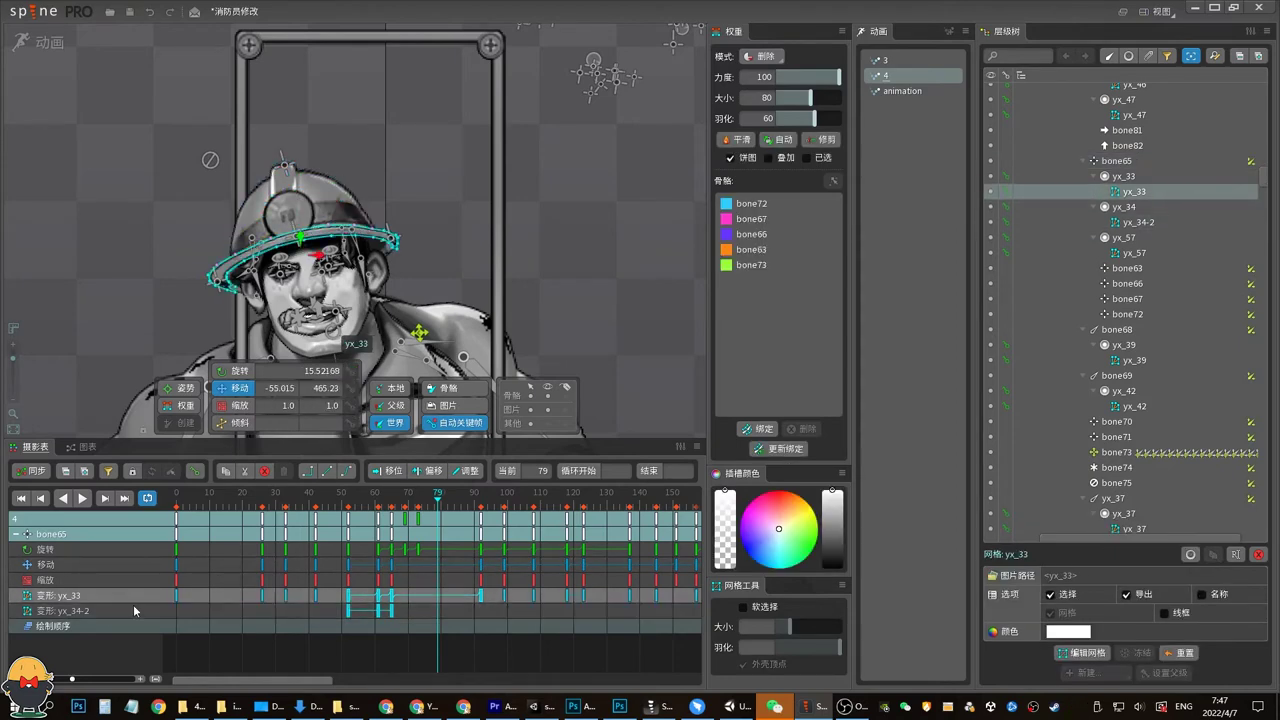
pyautogui.keyDown('ctrl'); pyautogui.click(134, 607); pyautogui.keyUp('ctrl')
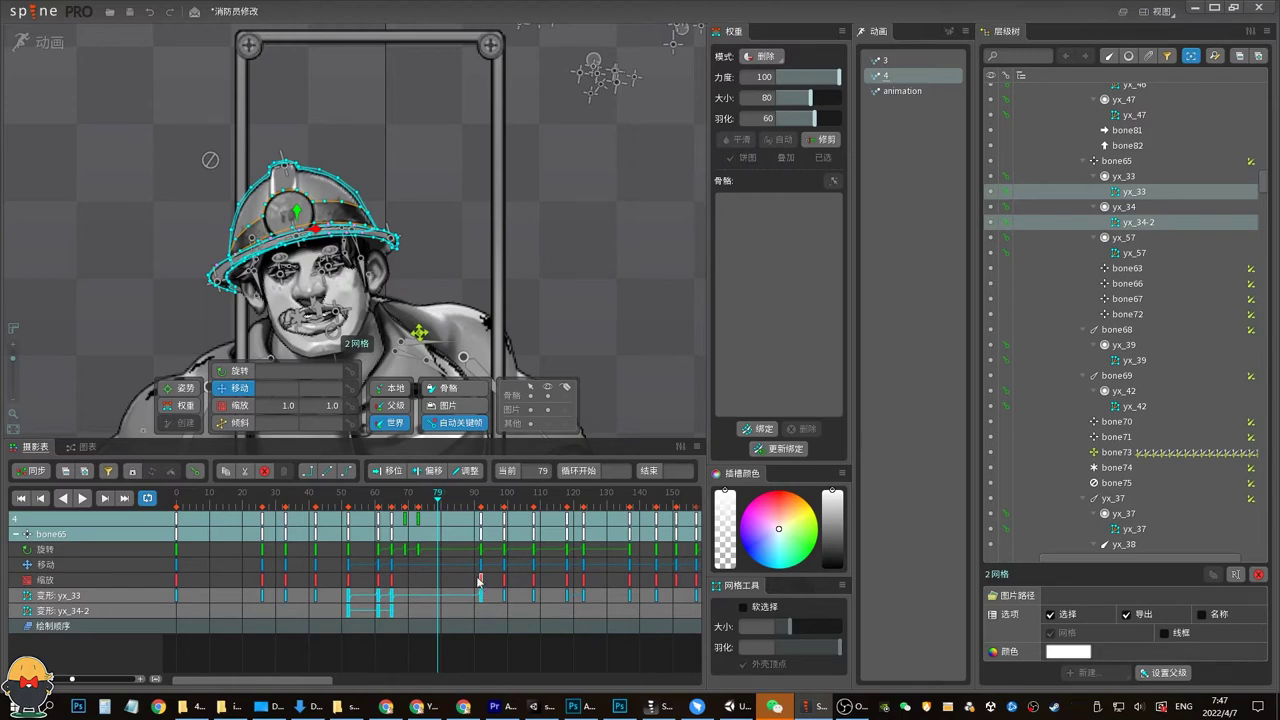
pyautogui.click(397, 507)
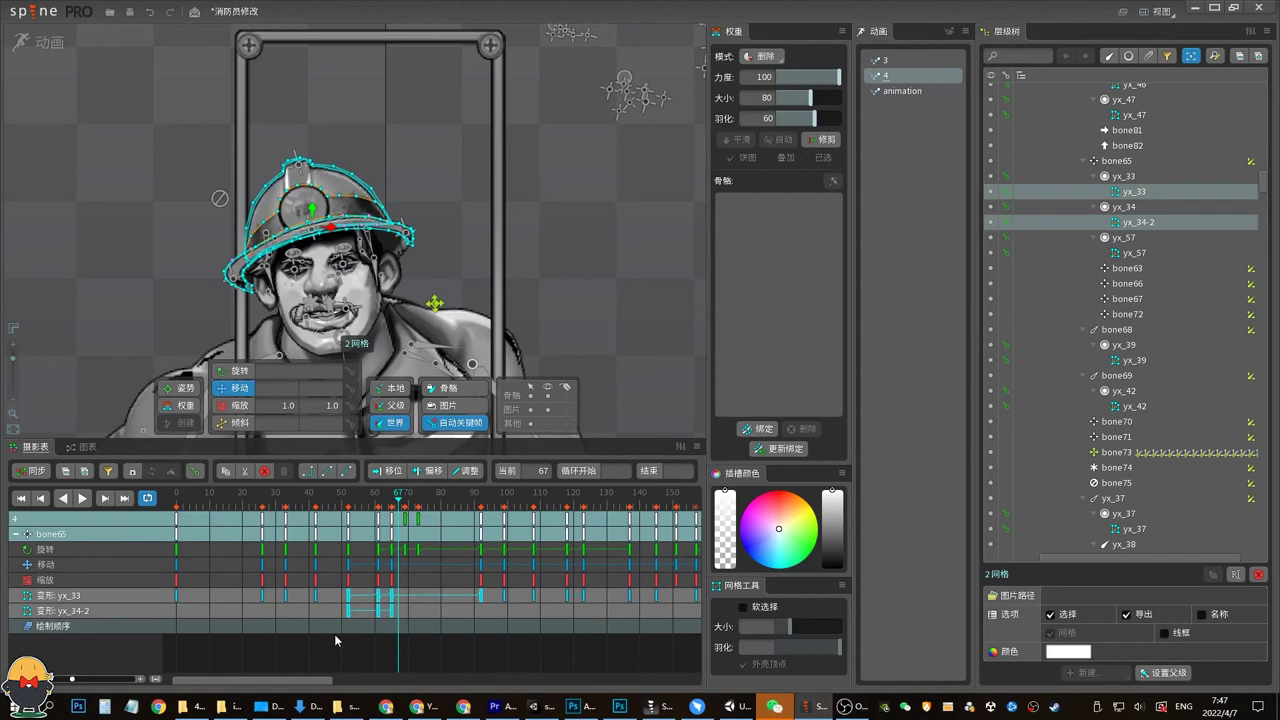
pyautogui.click(462, 574)
pyautogui.moveTo(495, 598); pyautogui.dragTo(330, 627)
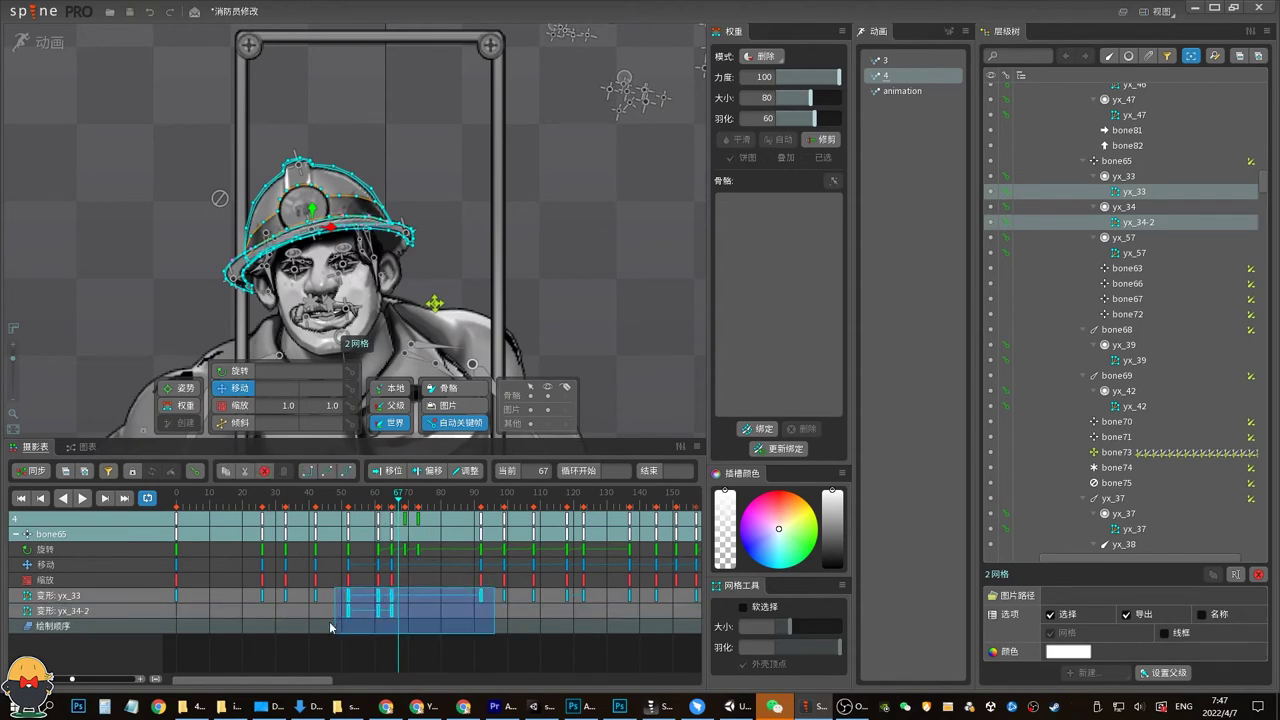
pyautogui.moveTo(379, 517); pyautogui.dragTo(401, 500)
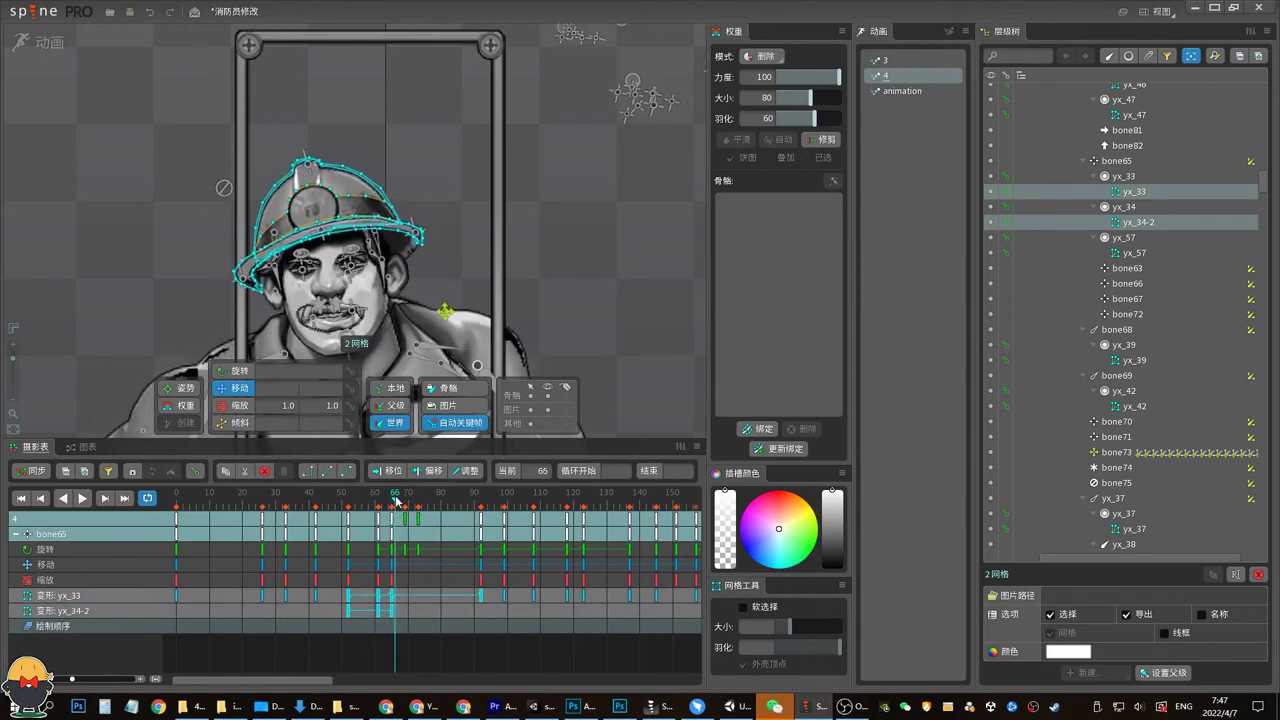
pyautogui.press('Delete')
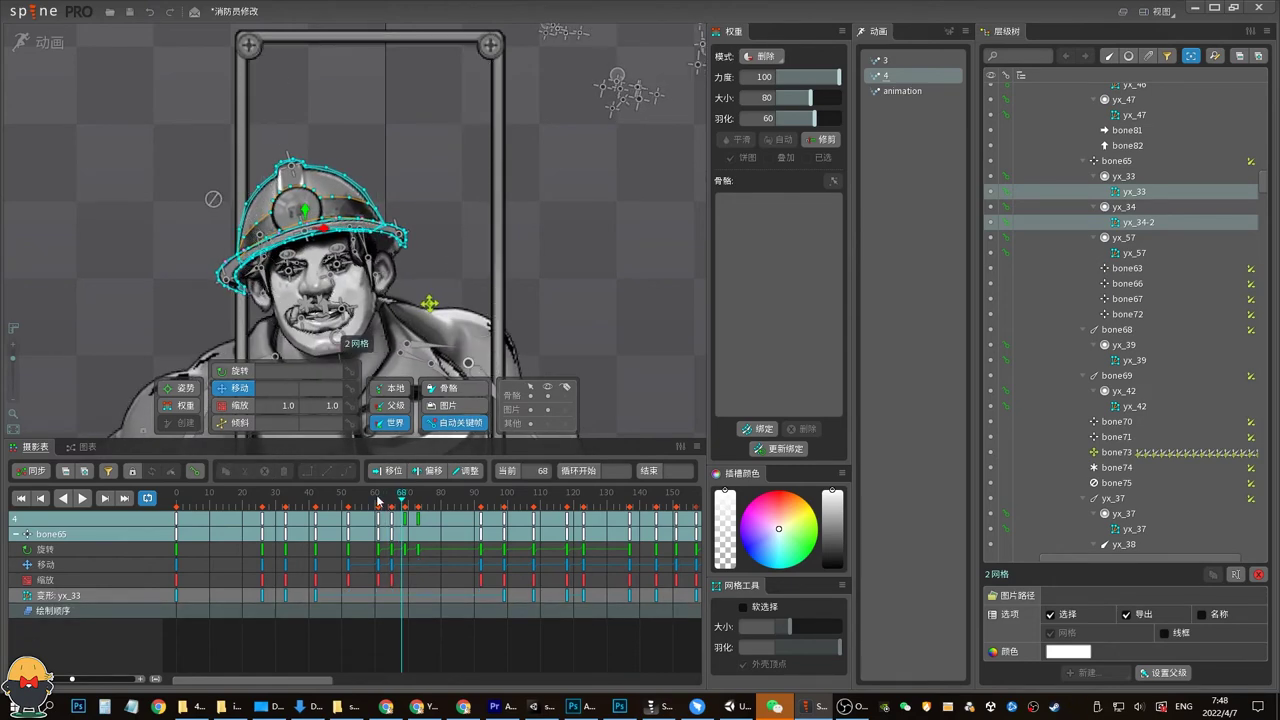
pyautogui.moveTo(379, 500)
pyautogui.mouseDown()
pyautogui.moveTo(318, 503)
pyautogui.moveTo(330, 503)
pyautogui.mouseUp()
# In setup mode, select helmet mesh yx_34-2 and a brim vertex to view its weights
pyautogui.click(40, 42)
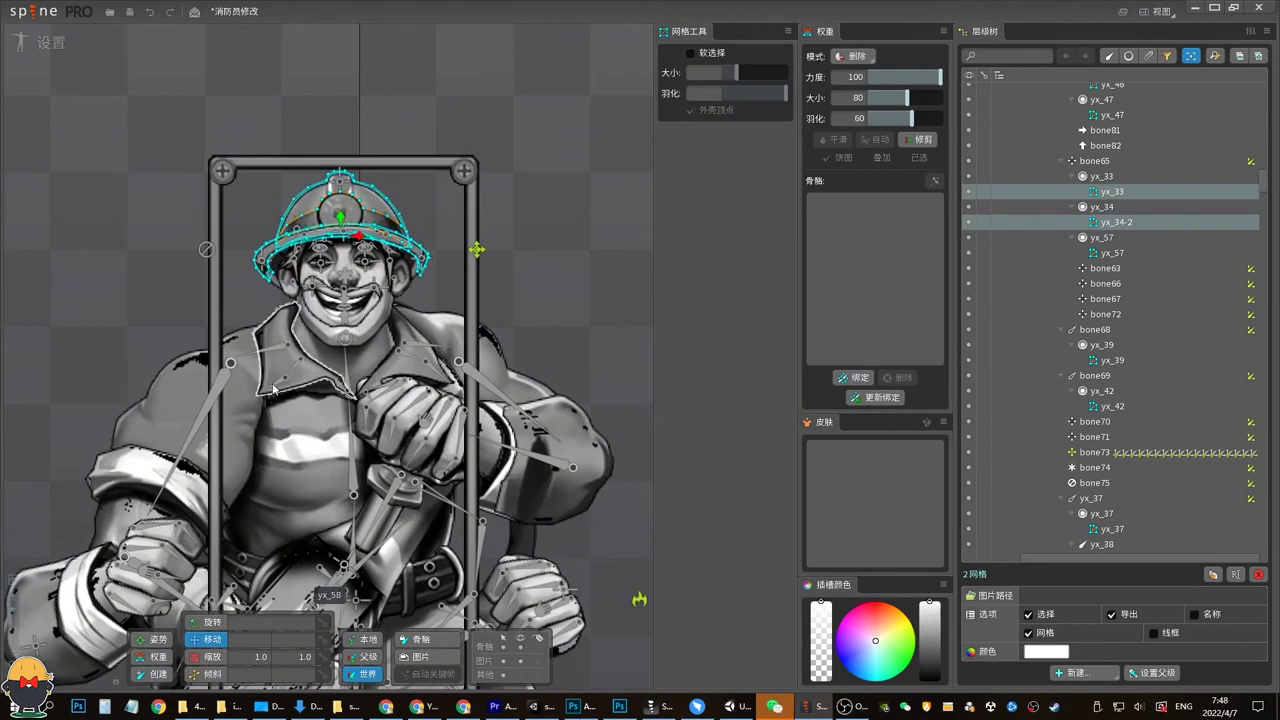
pyautogui.scroll(5, 320, 232)
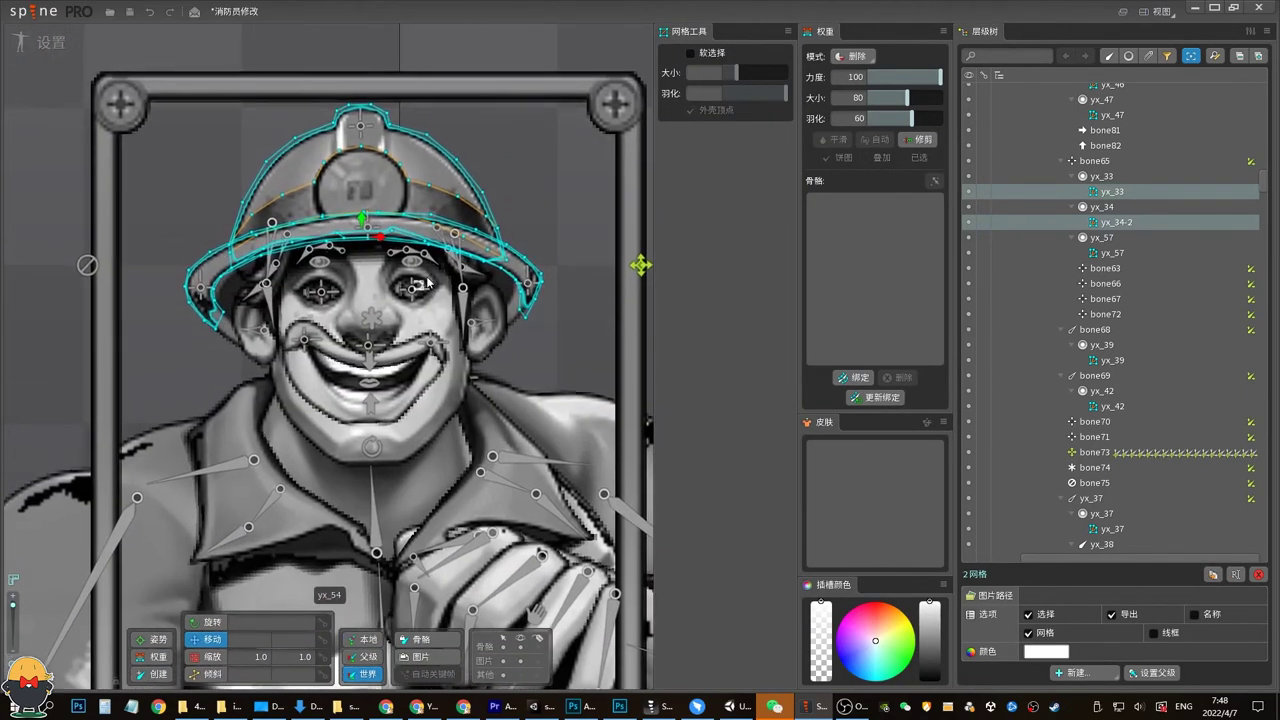
pyautogui.click(487, 262)
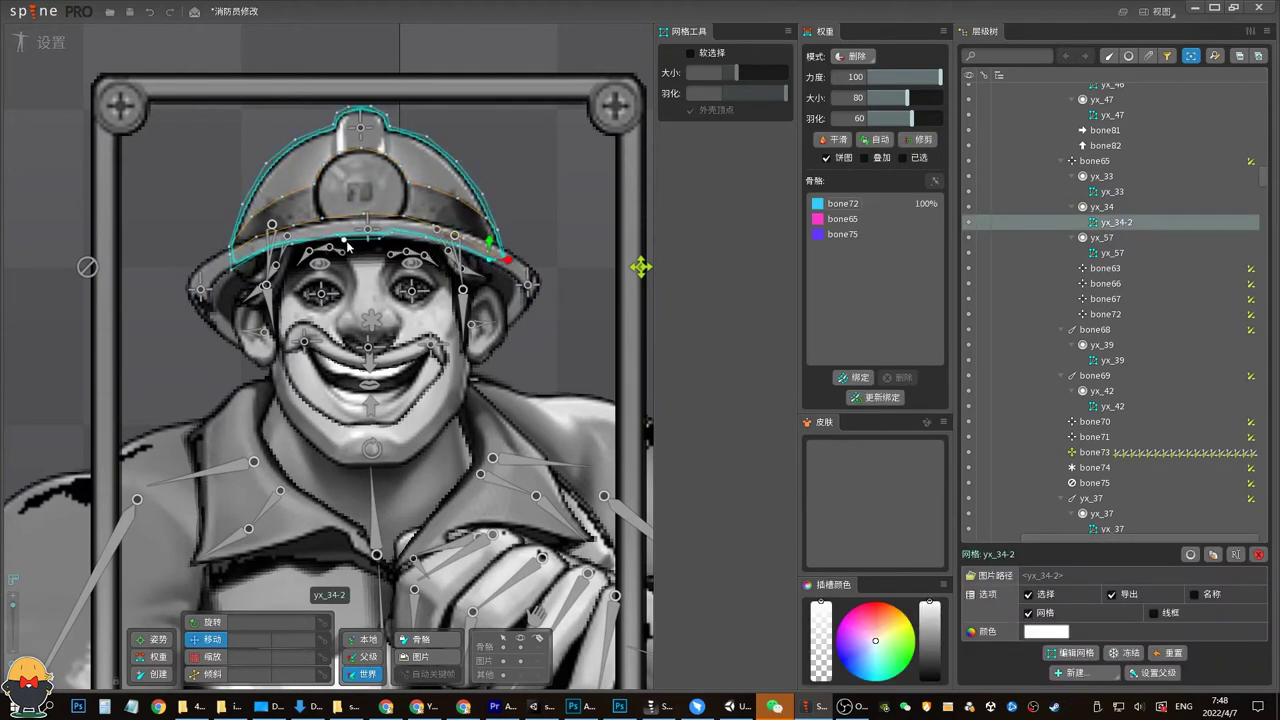
pyautogui.click(233, 260)
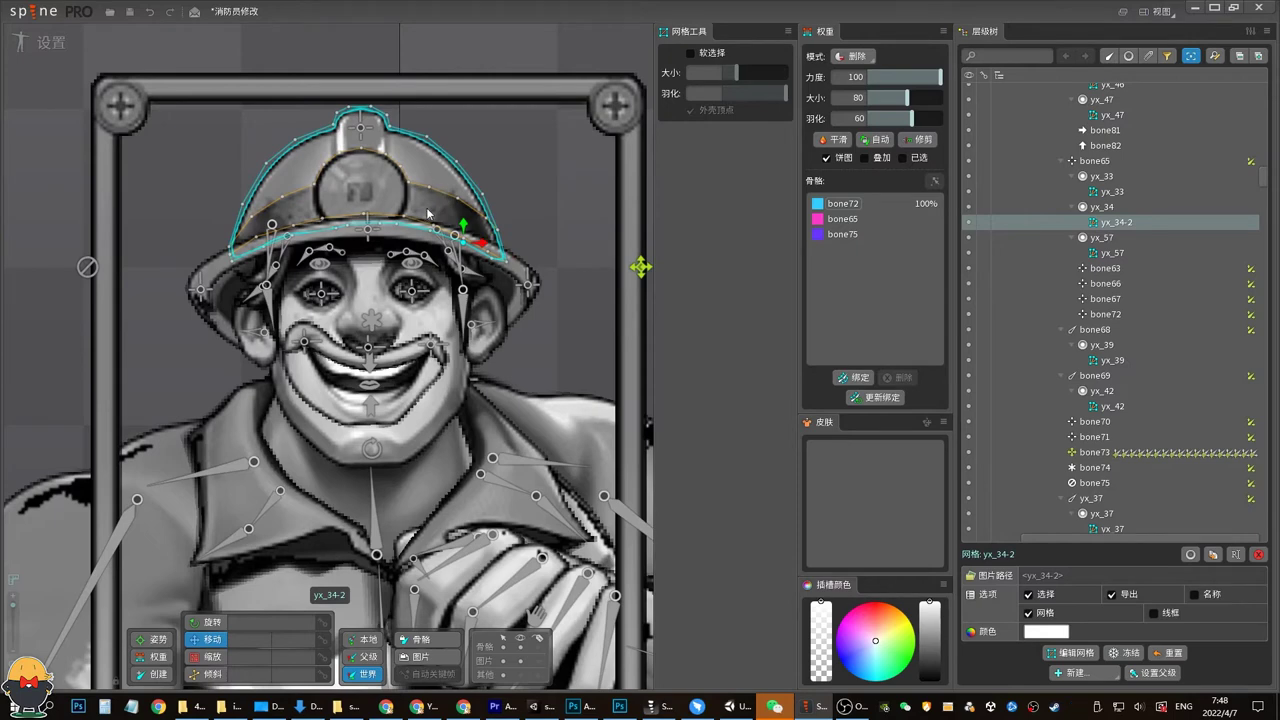
# Back in animate mode, scrub to frame 71, select mesh yx_57 and play from frame 48
pyautogui.click(52, 44)
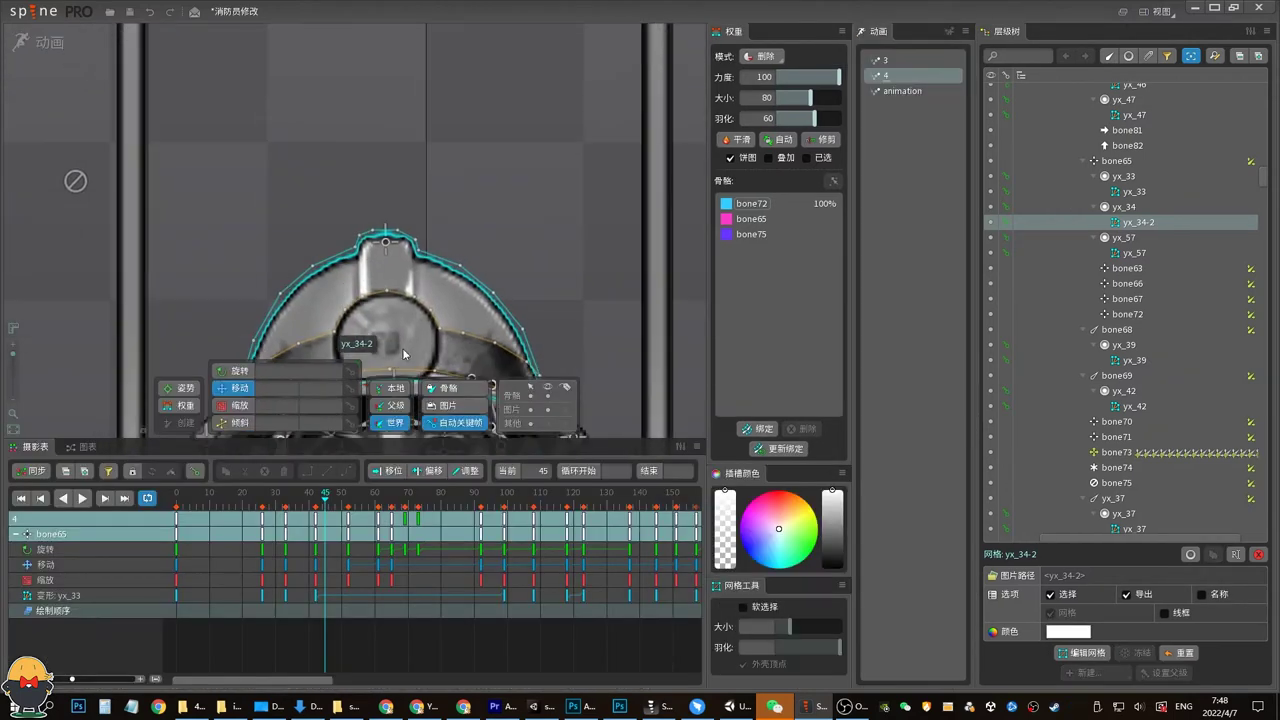
pyautogui.click(347, 509)
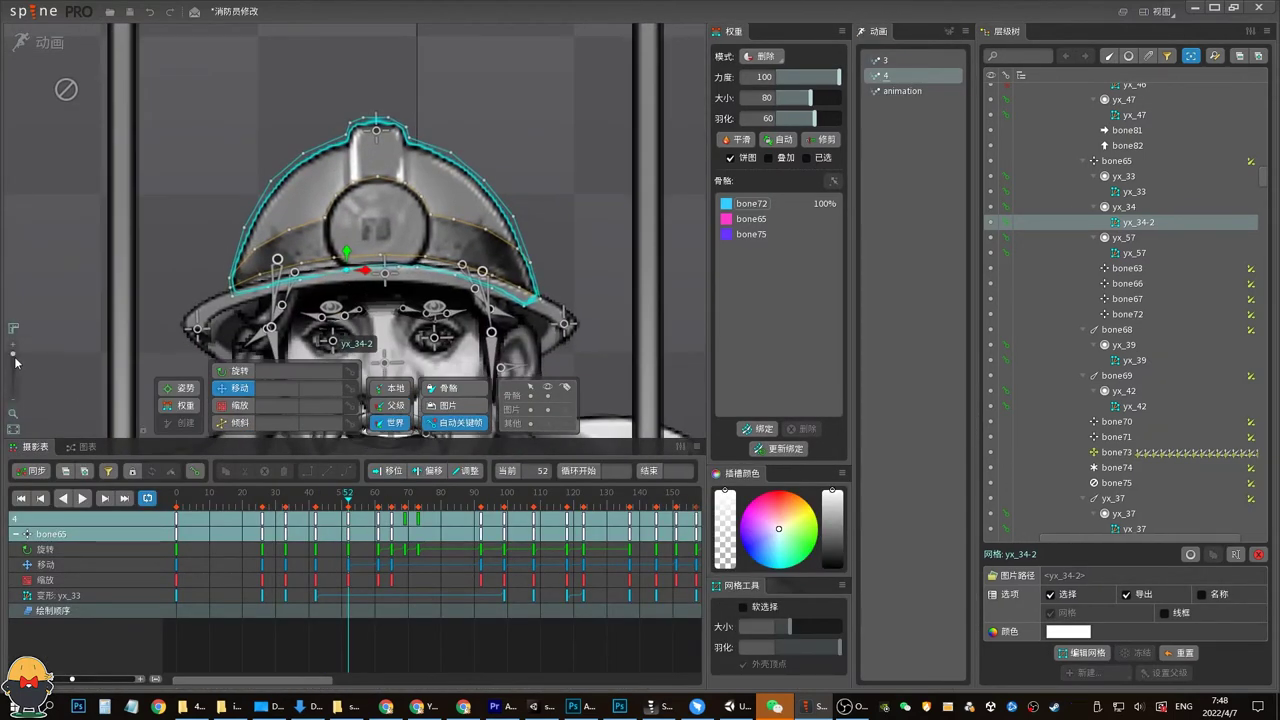
pyautogui.click(15, 362)
pyautogui.moveTo(365, 510); pyautogui.dragTo(413, 511)
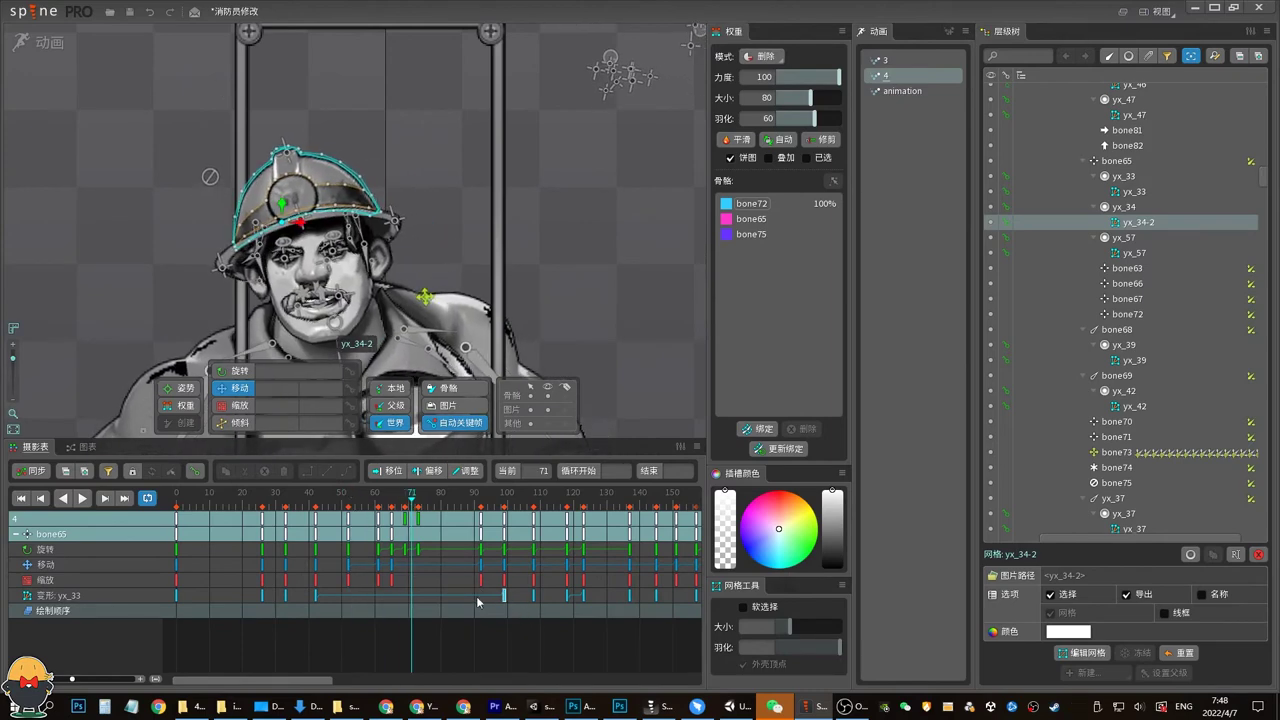
pyautogui.moveTo(301, 683)
pyautogui.mouseDown()
pyautogui.moveTo(692, 680)
pyautogui.moveTo(222, 685)
pyautogui.mouseUp()
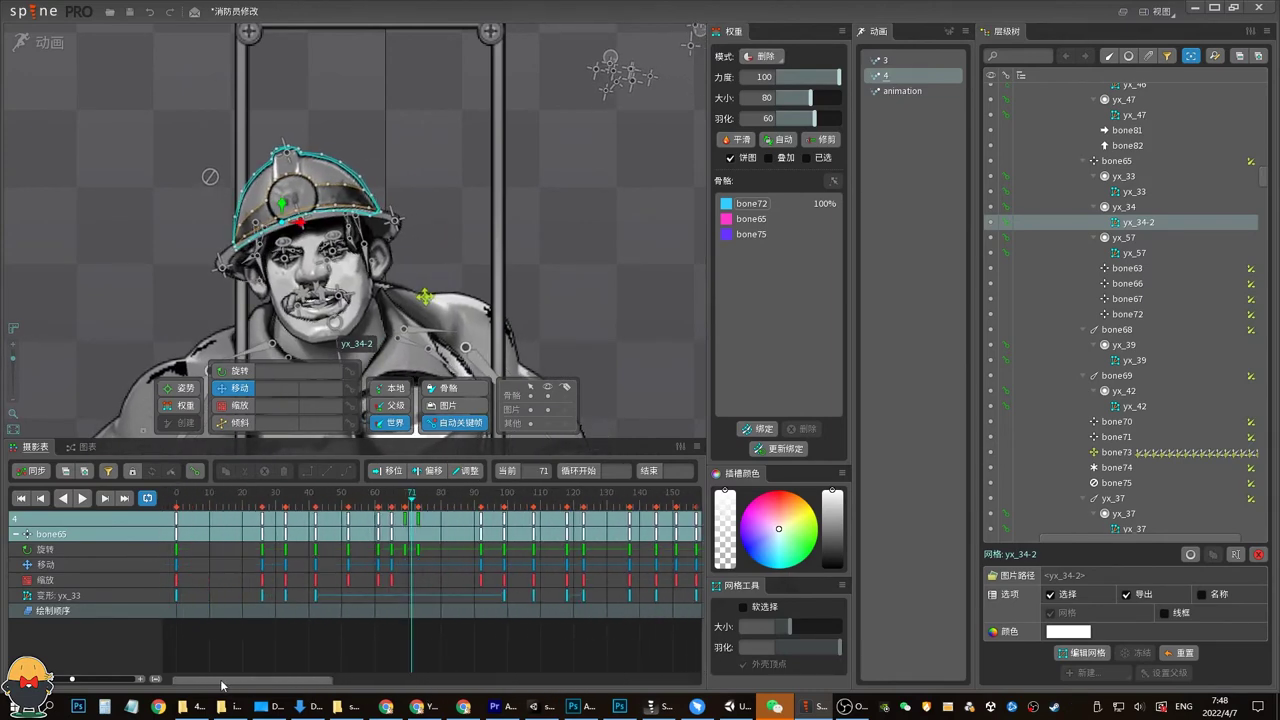
pyautogui.click(364, 217)
pyautogui.click(374, 214)
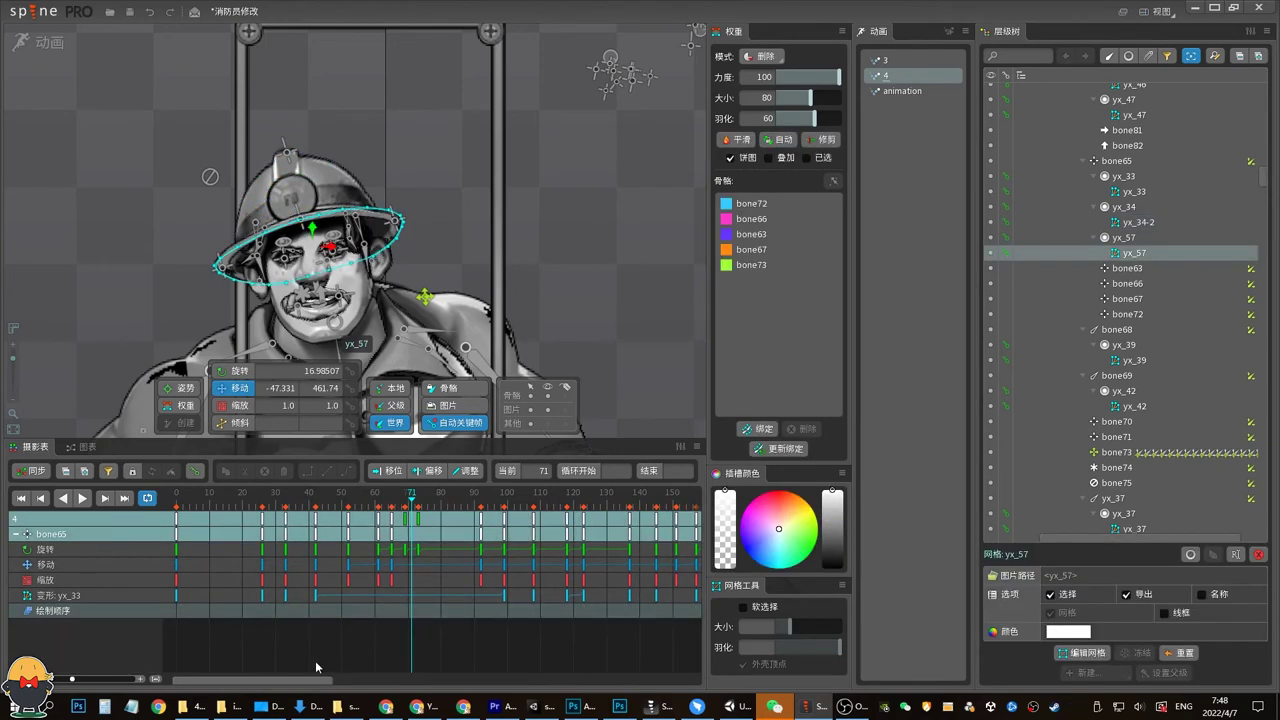
pyautogui.click(335, 500)
pyautogui.press('space')
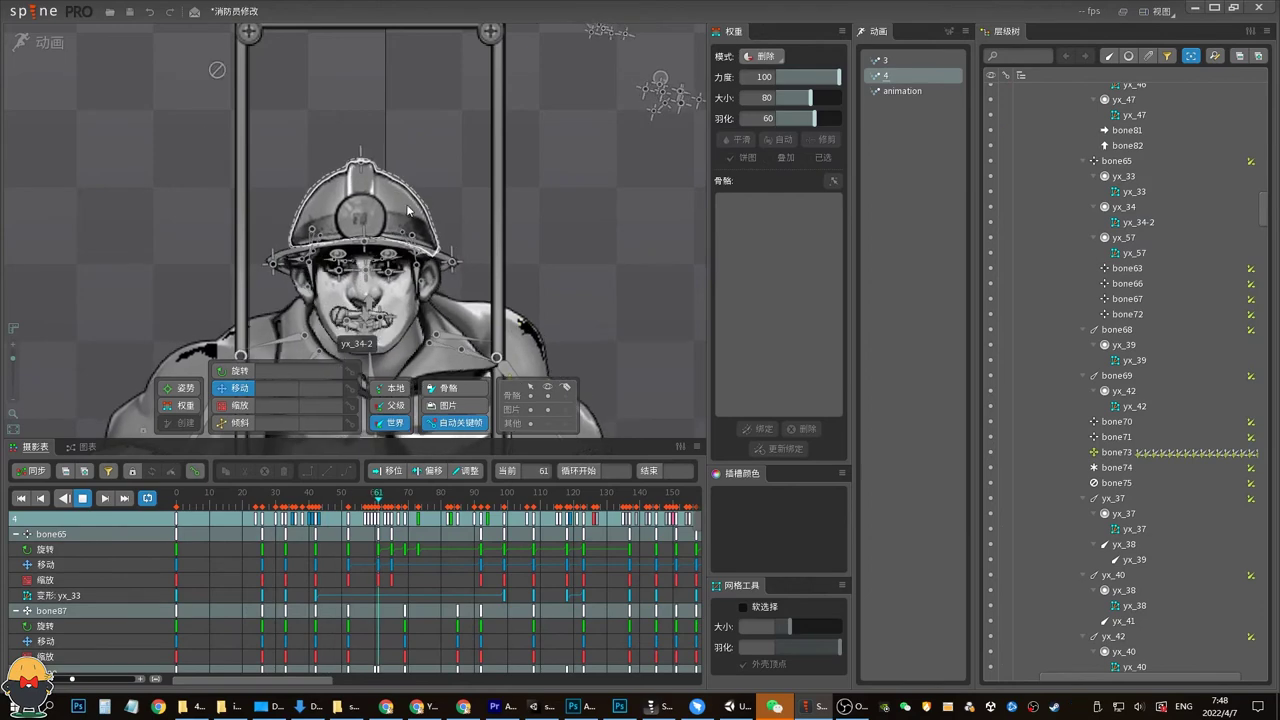
# Select bone65 and scrub its head motion through frames 62–75, switching to rotate
pyautogui.click(348, 163)
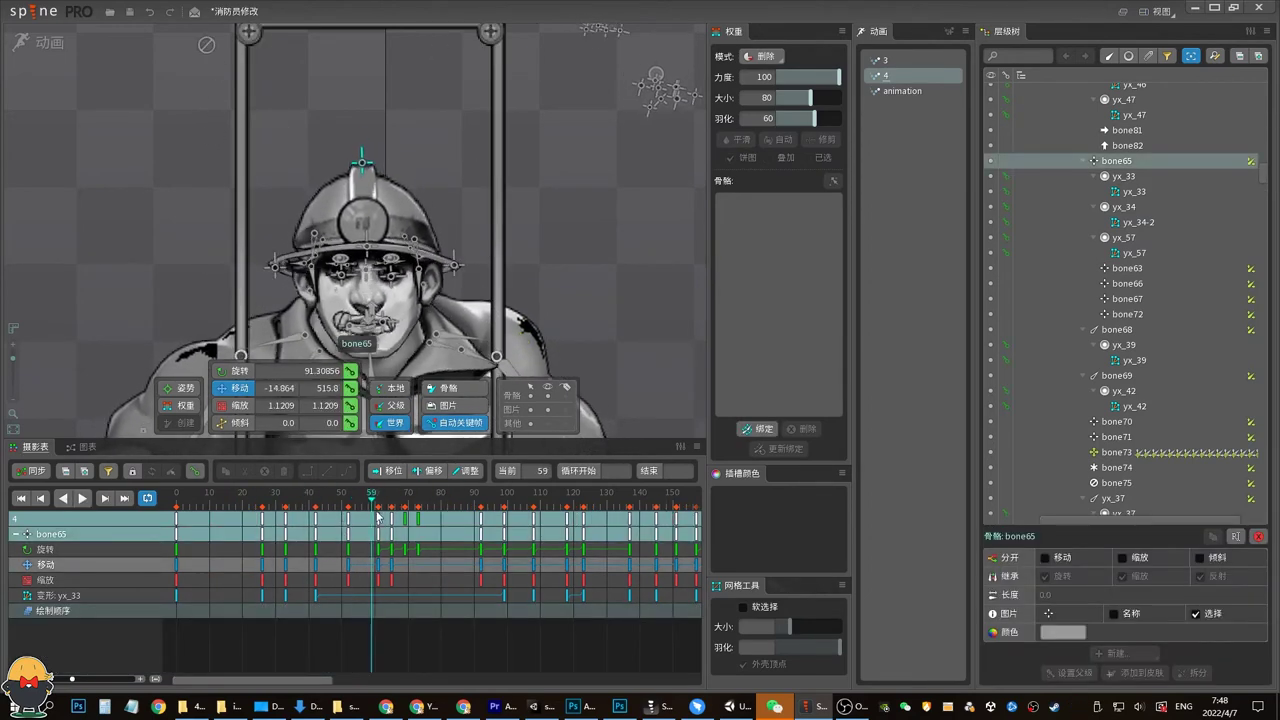
pyautogui.click(437, 527)
pyautogui.moveTo(437, 527)
pyautogui.mouseDown()
pyautogui.moveTo(376, 523)
pyautogui.moveTo(411, 523)
pyautogui.mouseUp()
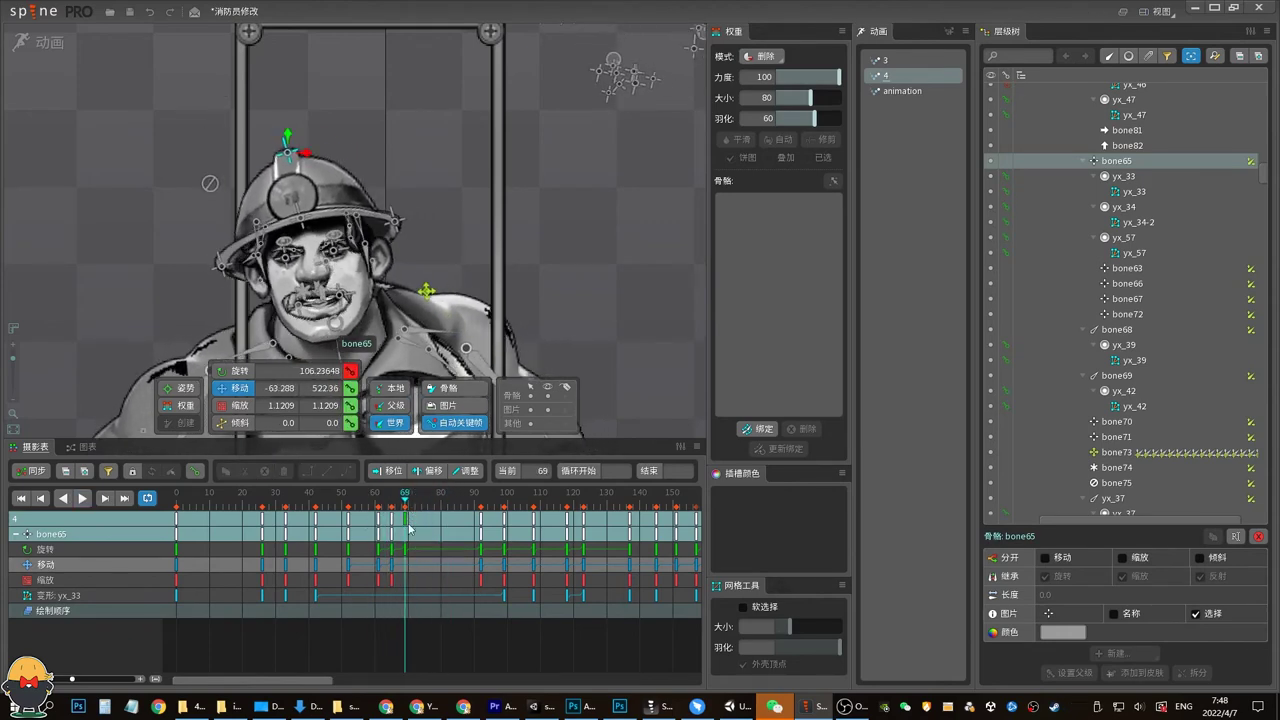
pyautogui.moveTo(409, 527); pyautogui.dragTo(391, 506)
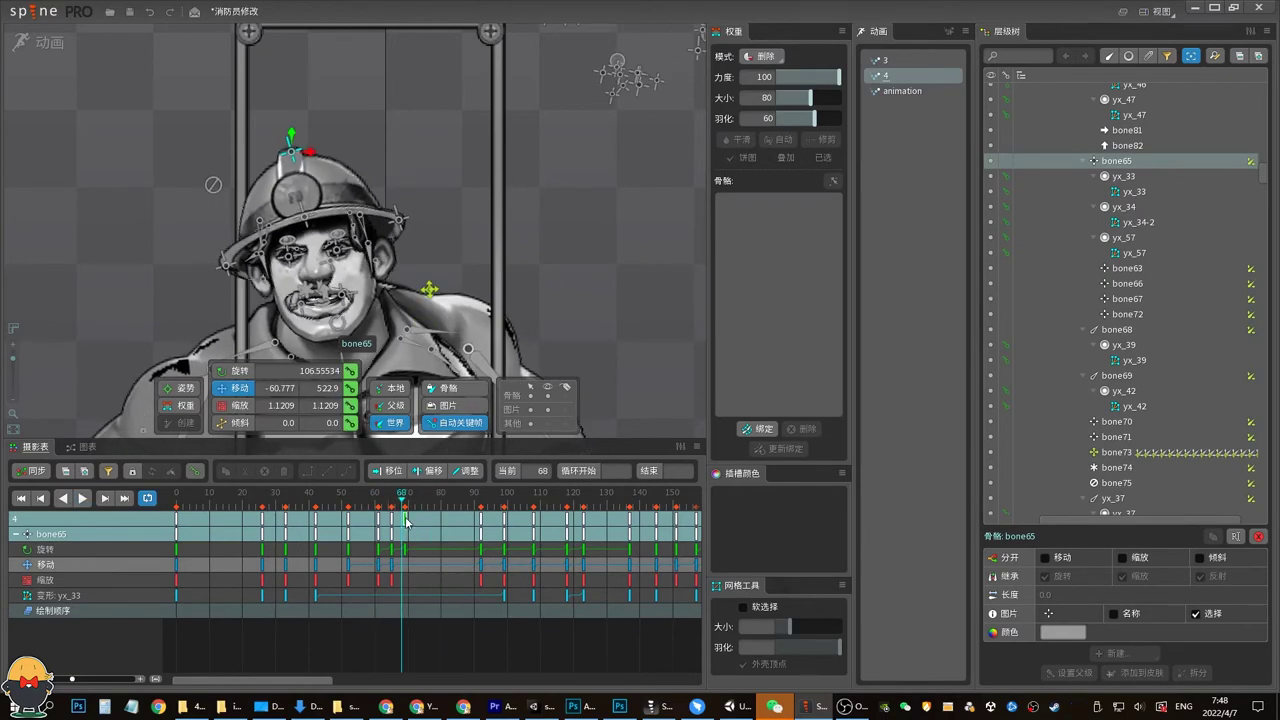
pyautogui.click(406, 519)
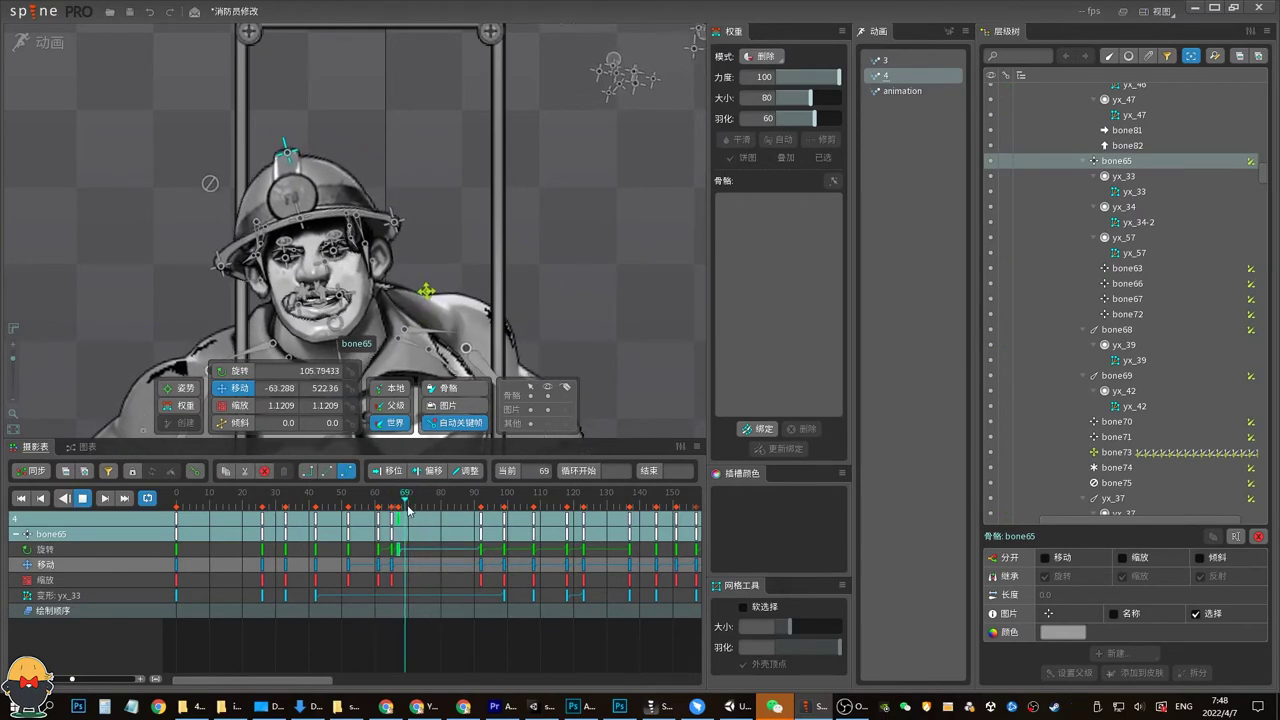
pyautogui.moveTo(408, 510); pyautogui.dragTo(425, 497)
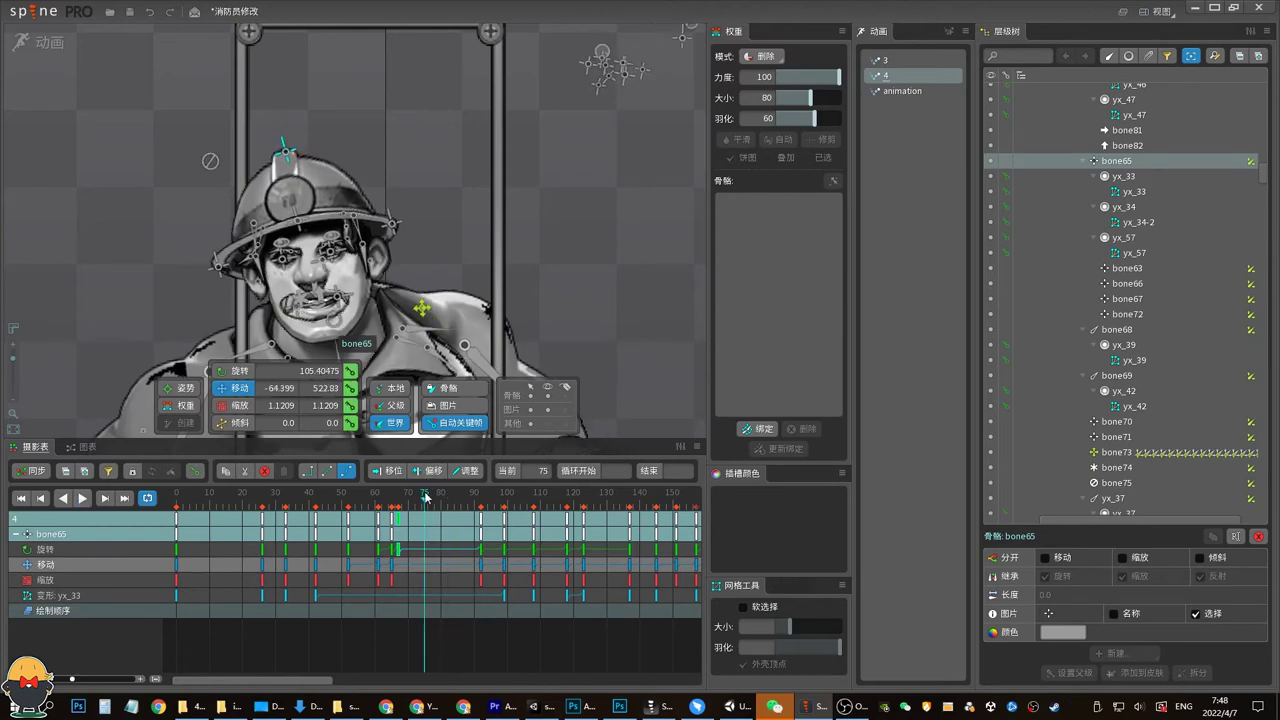
pyautogui.click(449, 237)
pyautogui.click(281, 151)
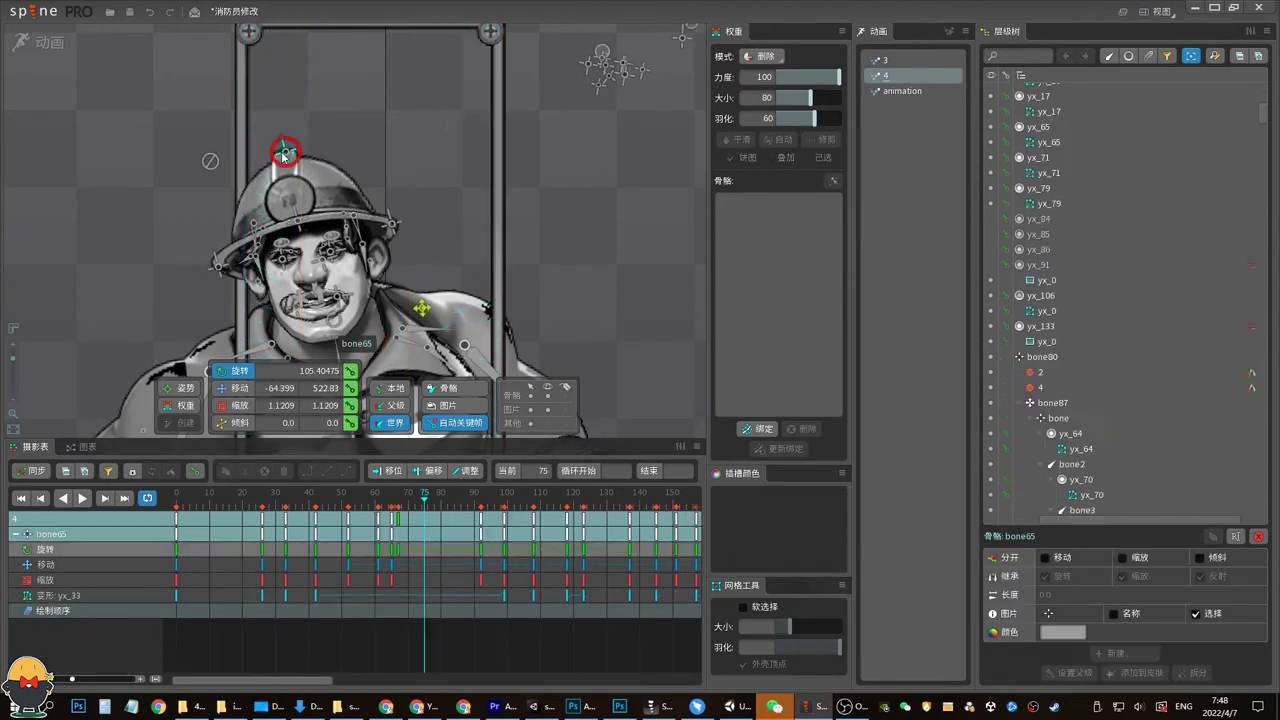
# Preview playback from frame 40, then select helmet bone yx_42 and scrub to frame 42
pyautogui.press('space')
pyautogui.click(386, 500)
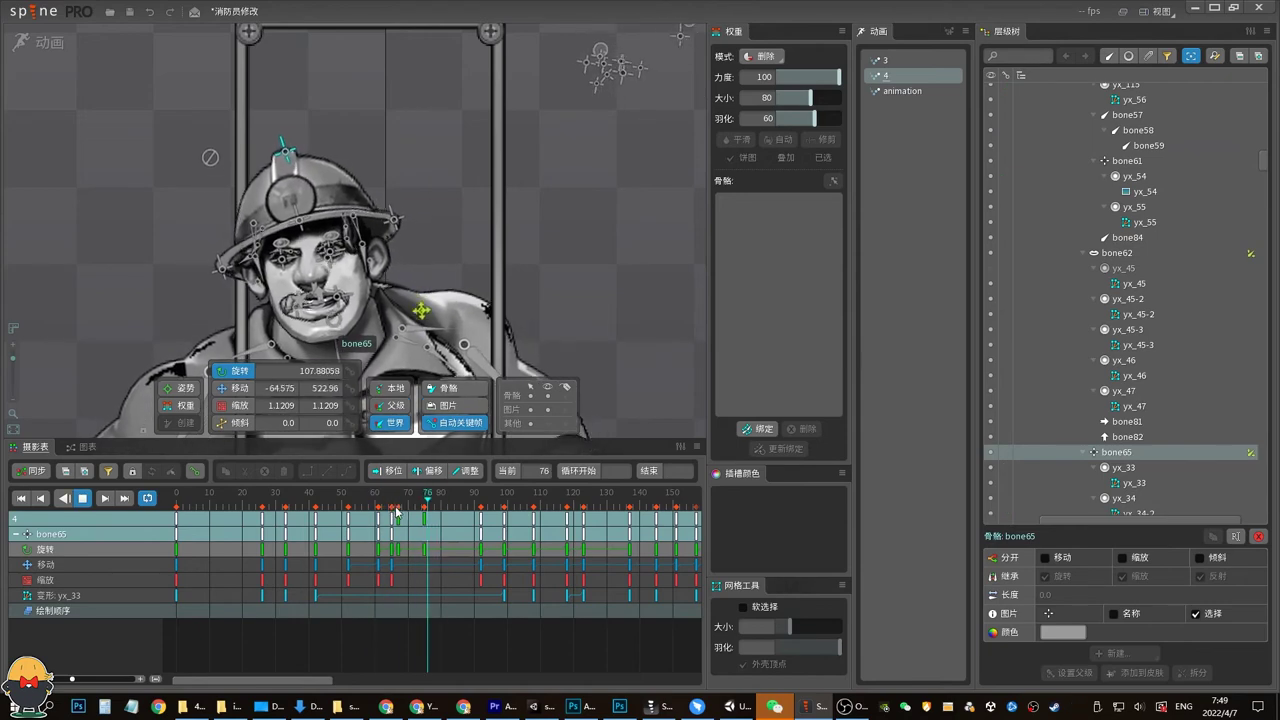
pyautogui.press('space')
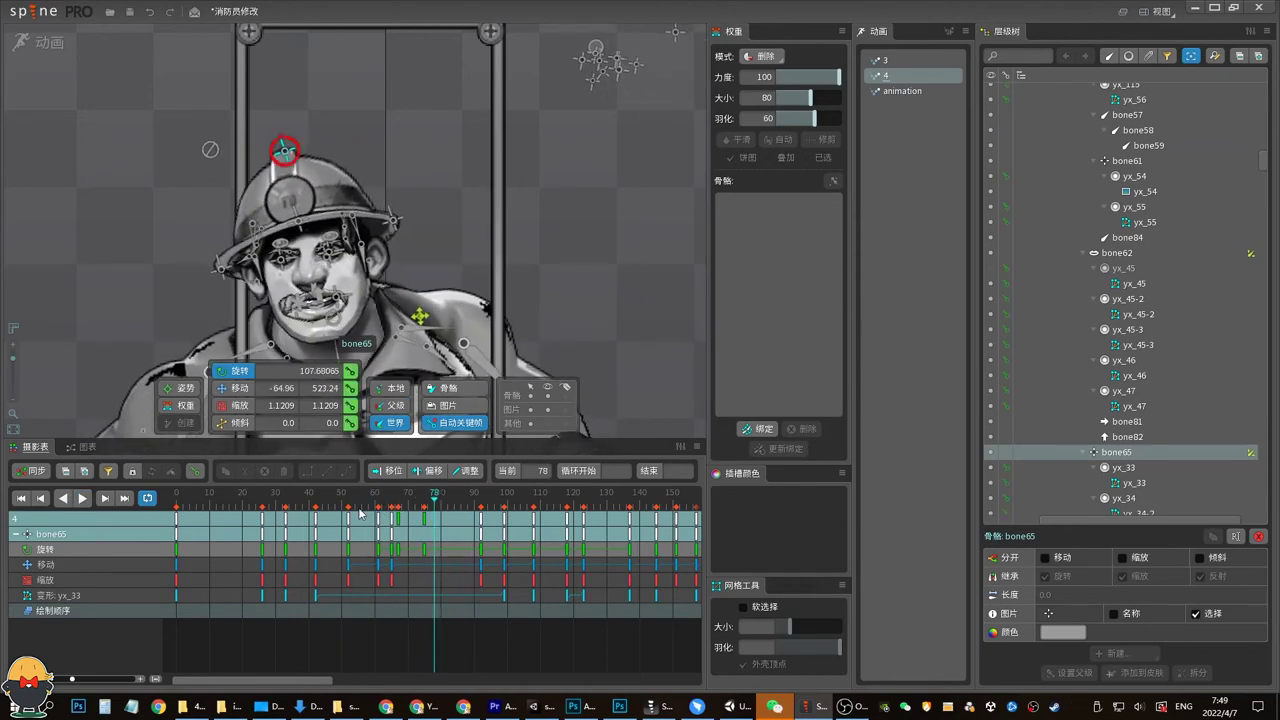
pyautogui.click(307, 500)
pyautogui.press('space')
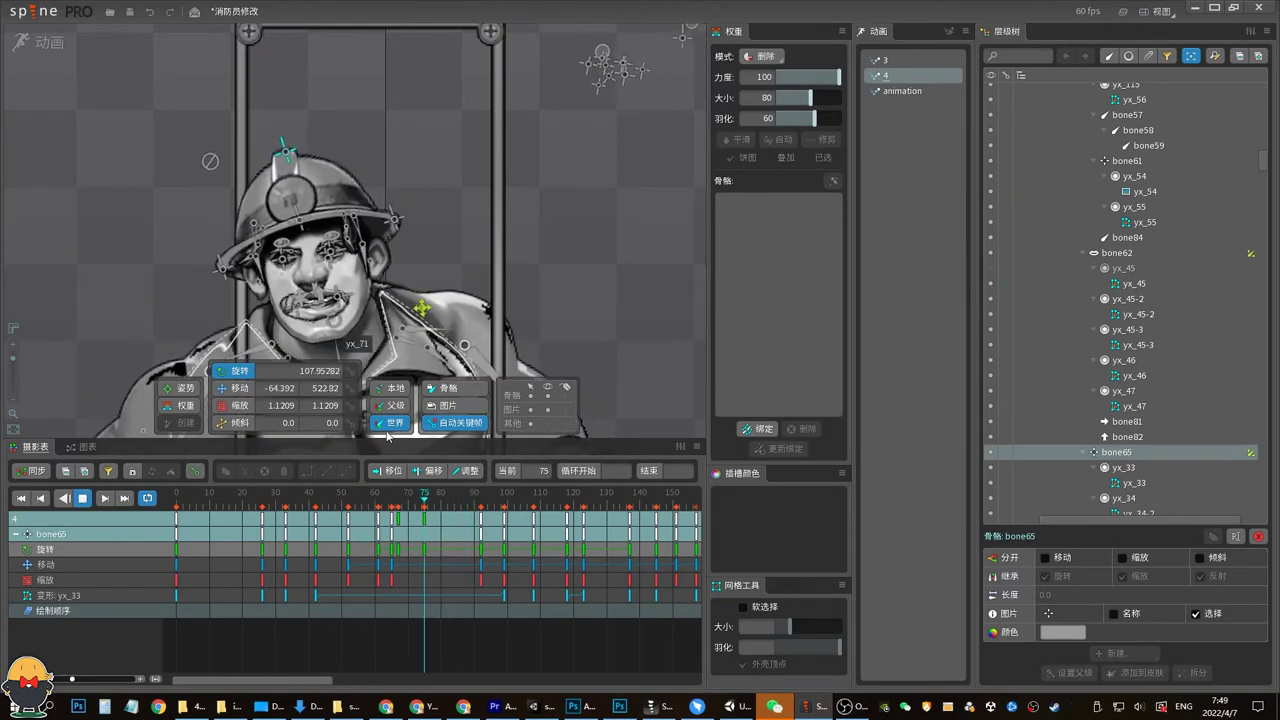
pyautogui.click(311, 500)
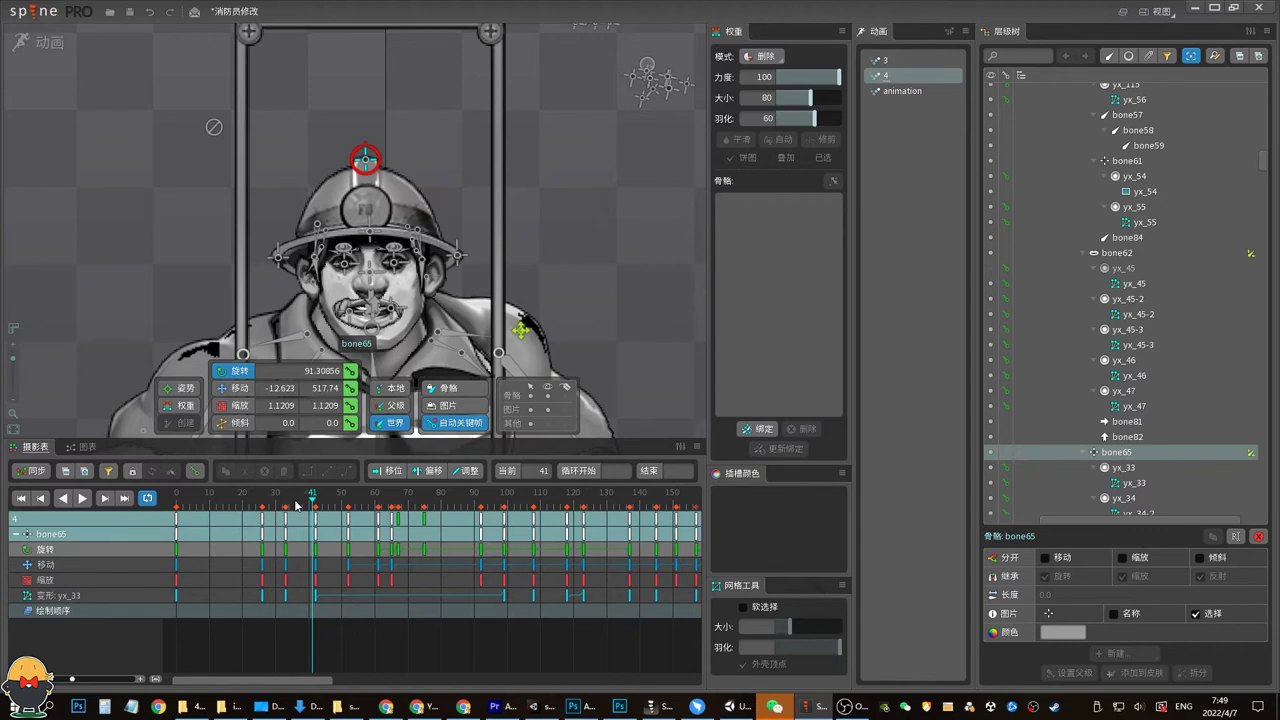
pyautogui.press('space')
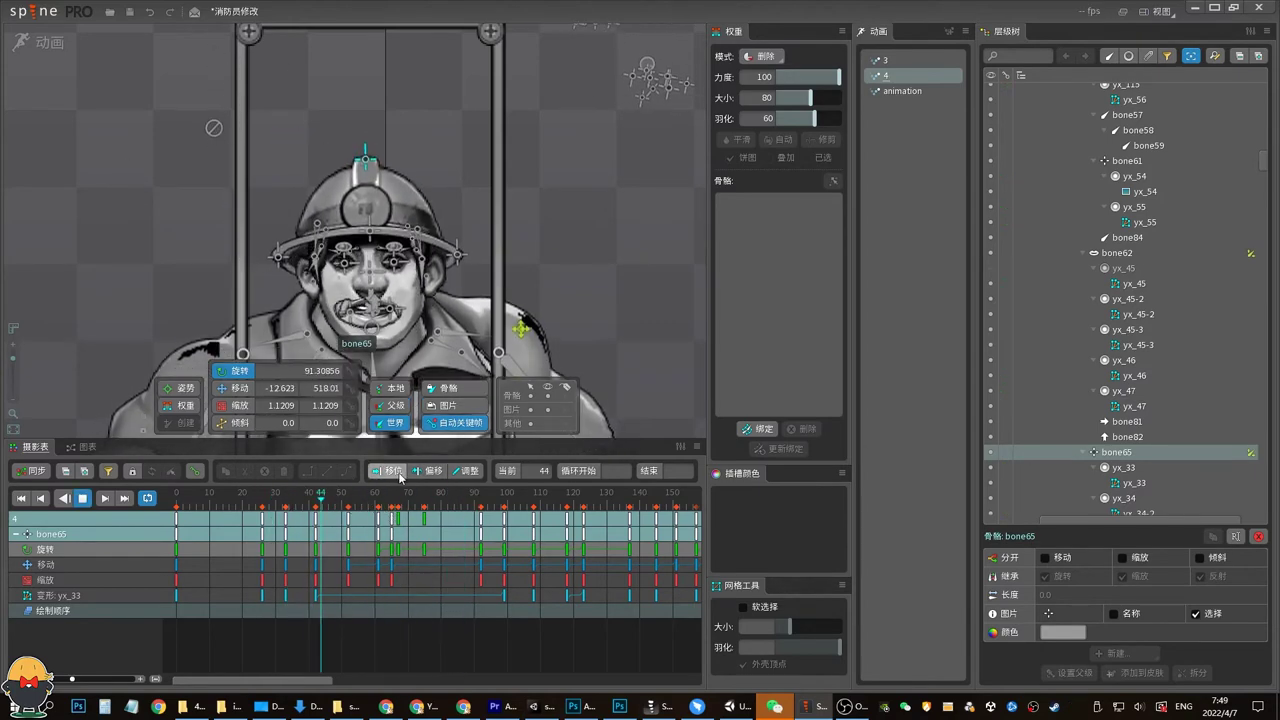
pyautogui.press('space')
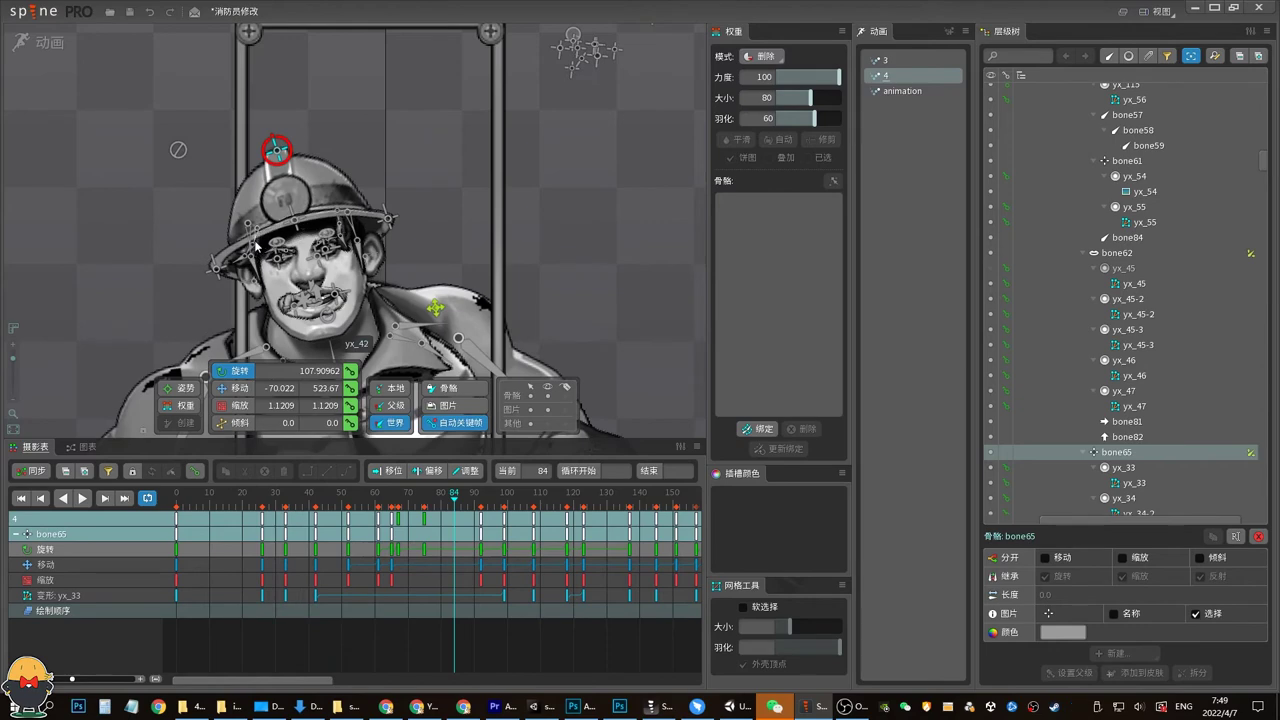
pyautogui.click(256, 245)
pyautogui.moveTo(454, 493); pyautogui.dragTo(318, 503)
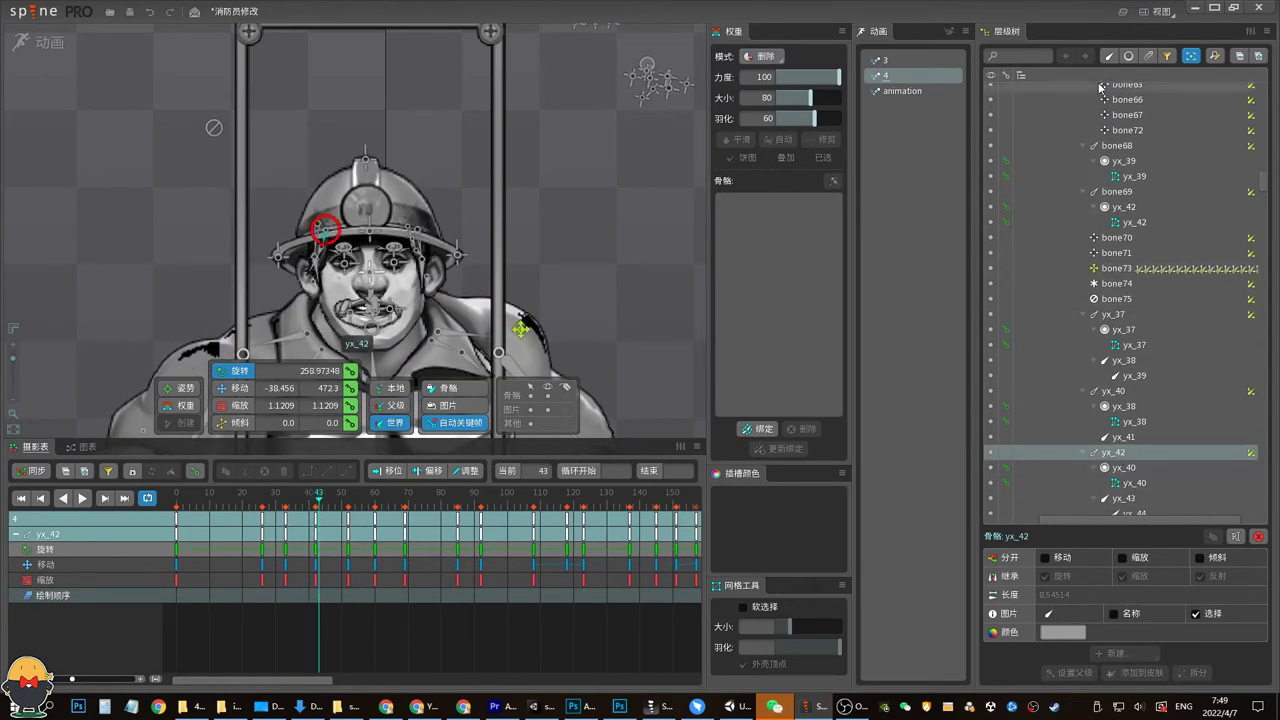
# Delete yx_42, yx_43 and yx_44 keys from about frame 20 onward, then preview frames 21–28
pyautogui.scroll(-5, 1100, 88)
pyautogui.keyDown('shift'); pyautogui.click(1134, 183); pyautogui.keyUp('shift')
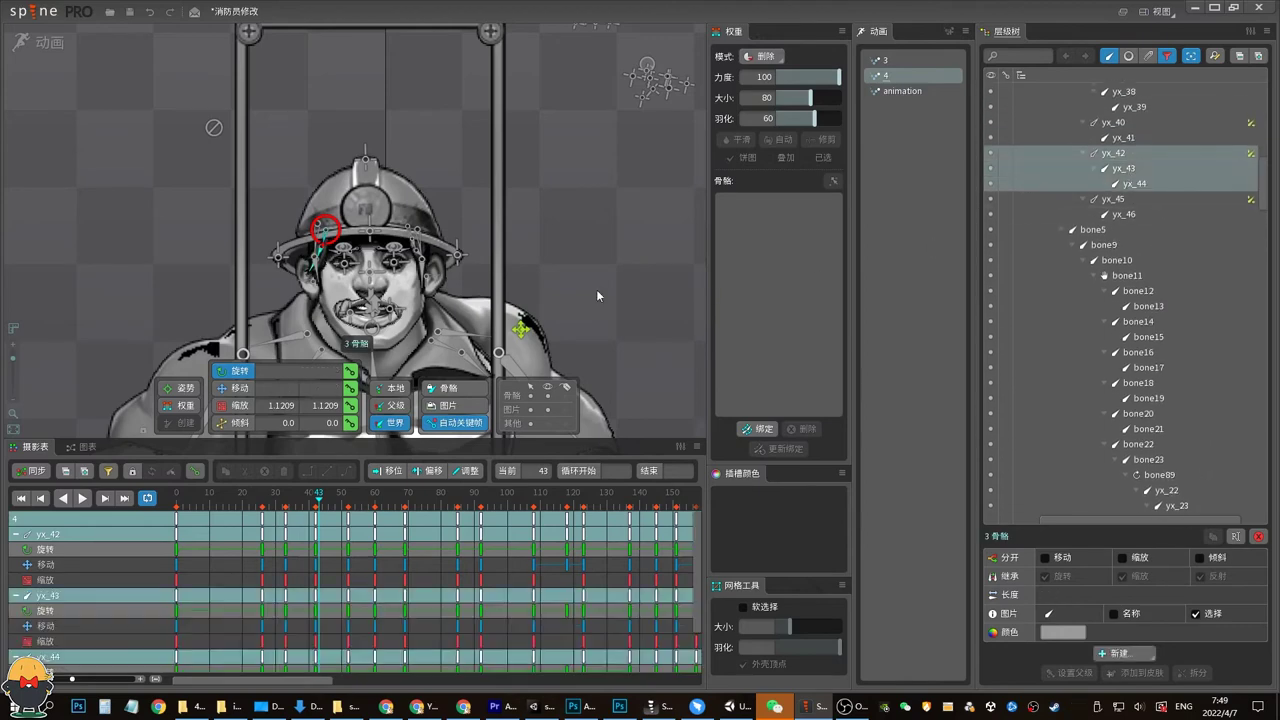
pyautogui.click(340, 516)
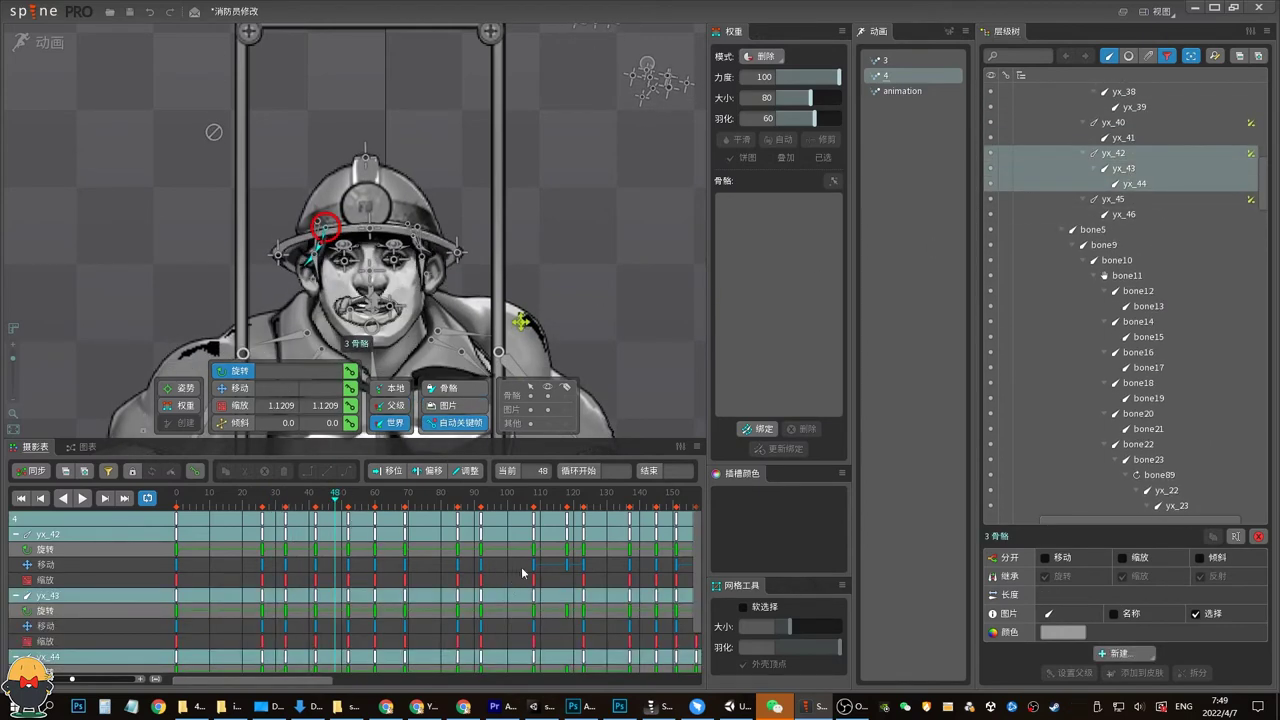
pyautogui.moveTo(562, 566); pyautogui.dragTo(243, 516)
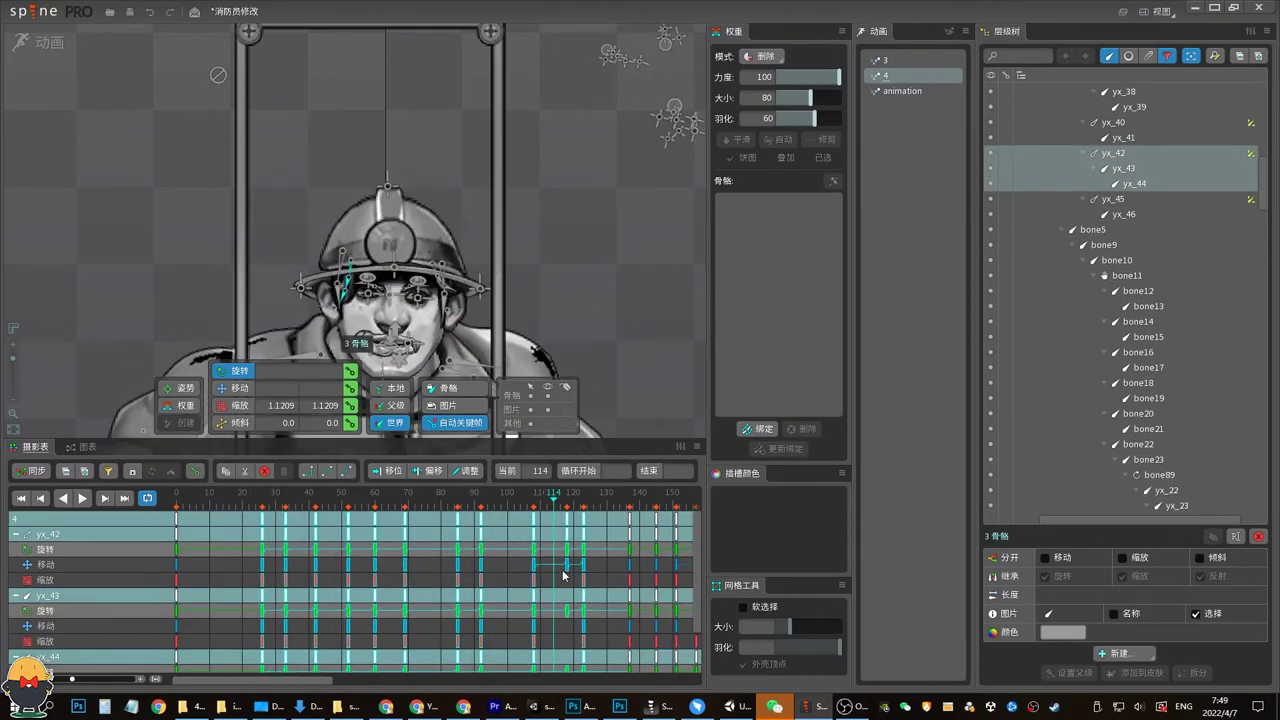
pyautogui.press('Delete')
pyautogui.click(238, 507)
pyautogui.press('space')
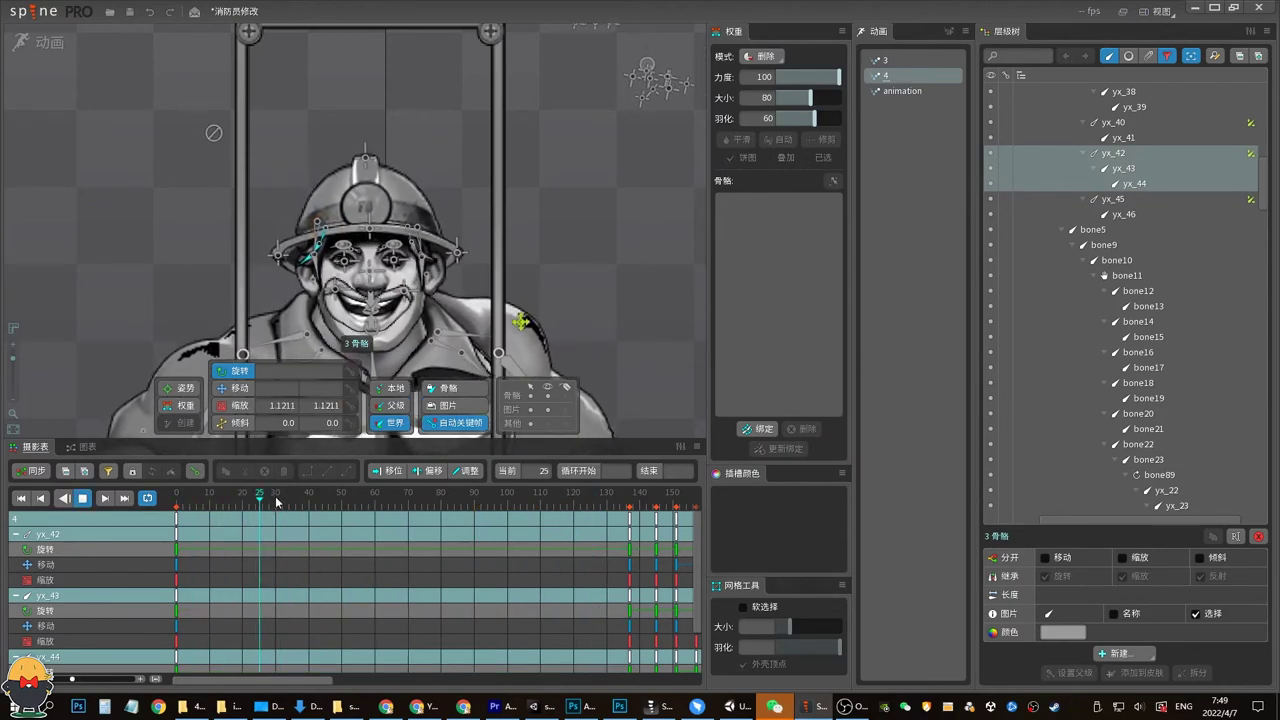
pyautogui.moveTo(254, 508); pyautogui.dragTo(268, 506)
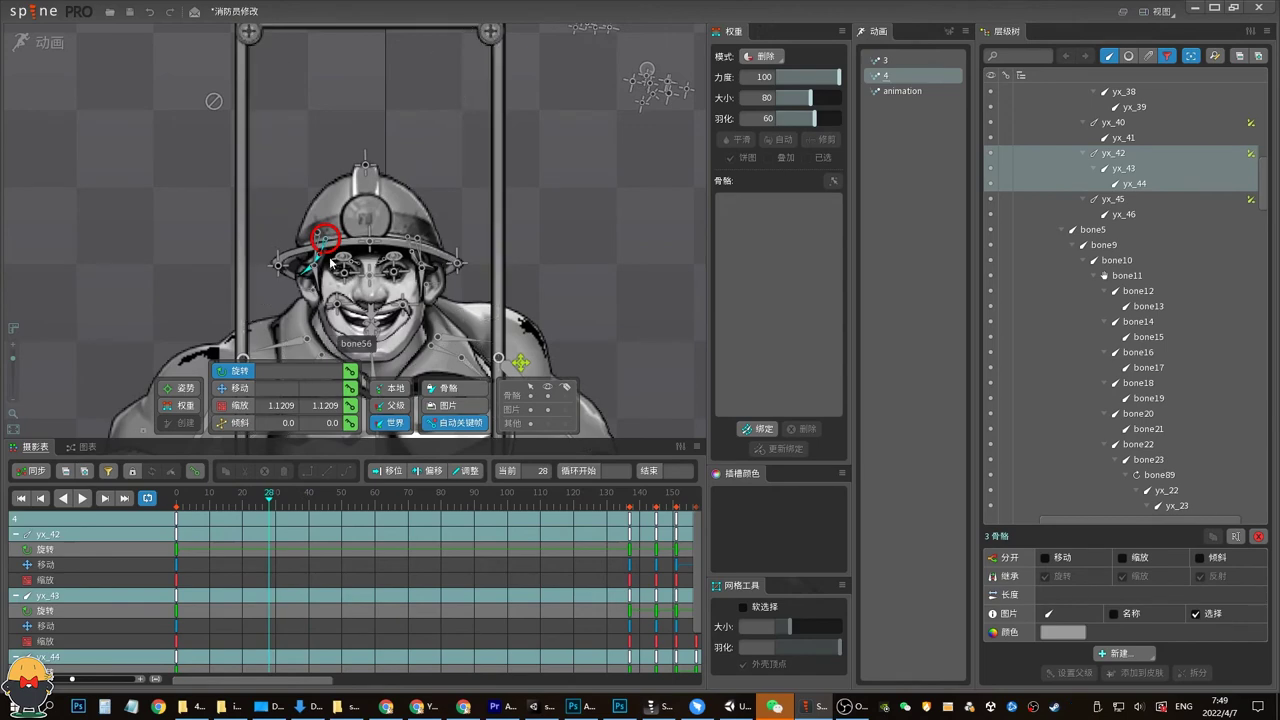
pyautogui.moveTo(330, 263); pyautogui.dragTo(341, 267)
pyautogui.moveTo(268, 503)
pyautogui.mouseDown()
pyautogui.moveTo(177, 503)
pyautogui.moveTo(257, 503)
pyautogui.moveTo(207, 503)
pyautogui.moveTo(226, 503)
pyautogui.mouseUp()
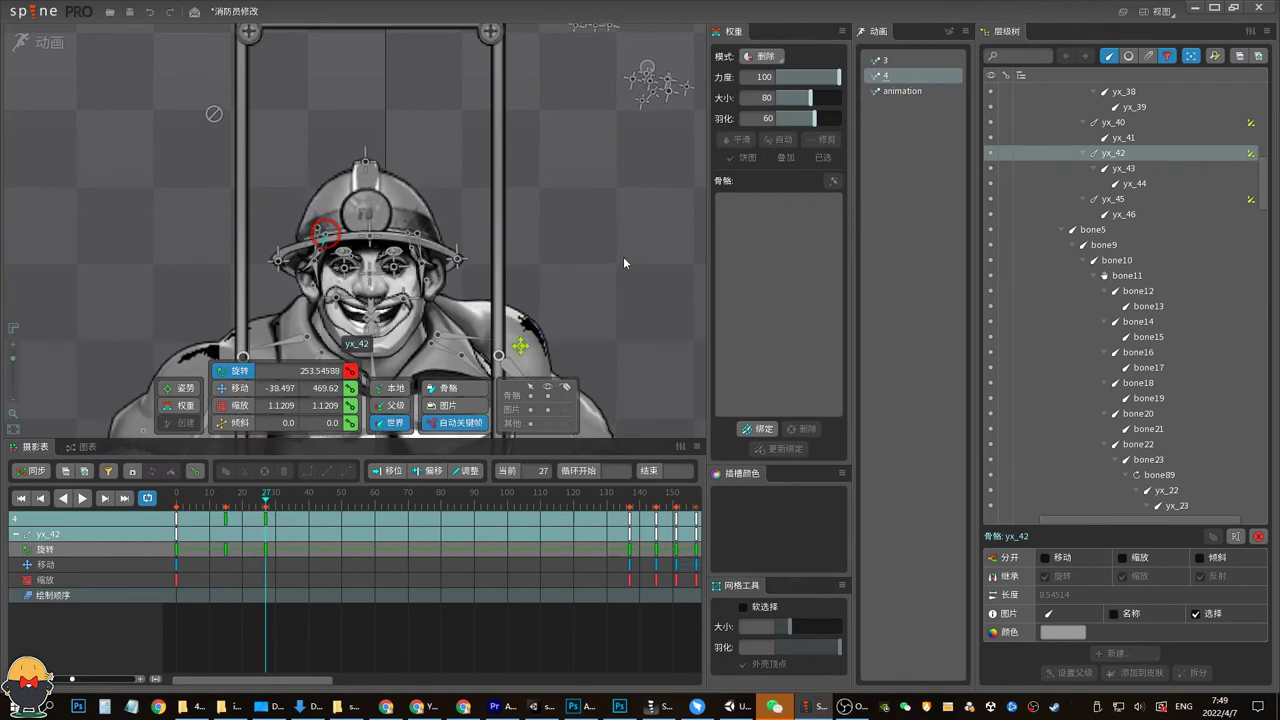
# Review yx_42's pose between frames 22 and 58, including backward playback
pyautogui.moveTo(238, 506)
pyautogui.mouseDown()
pyautogui.moveTo(277, 506)
pyautogui.moveTo(213, 522)
pyautogui.mouseUp()
pyautogui.click(264, 520)
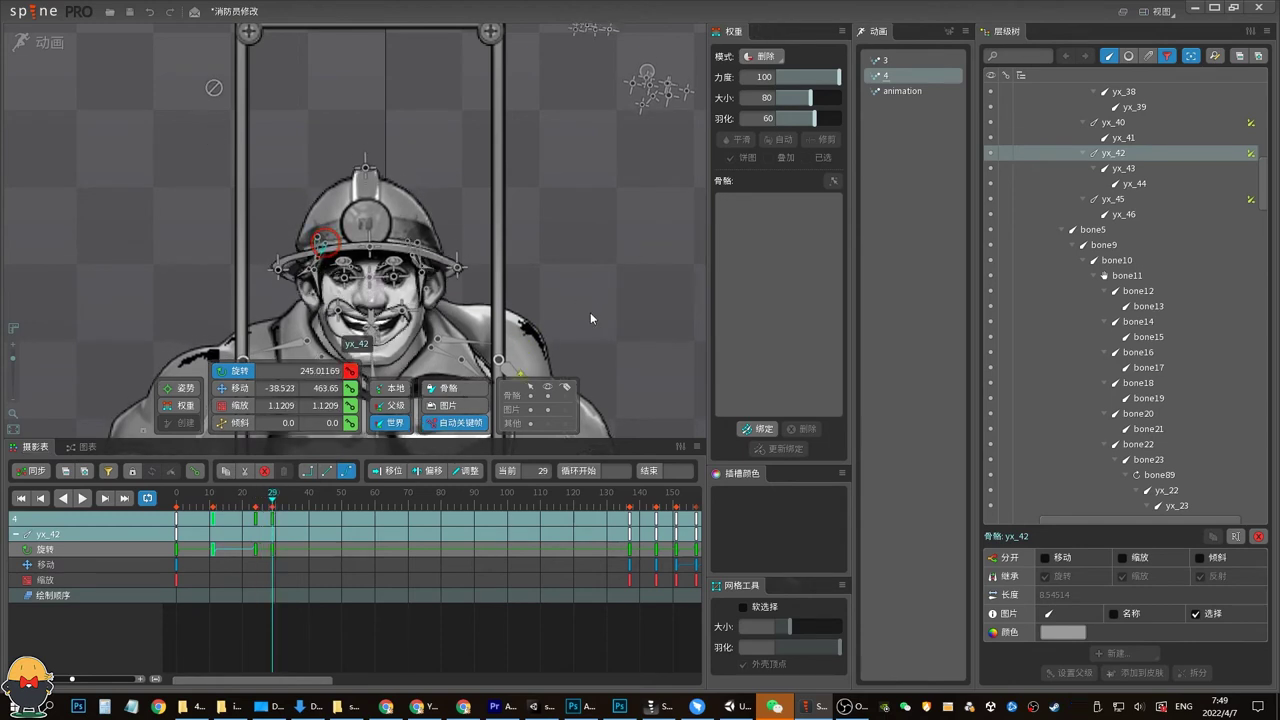
pyautogui.moveTo(272, 507); pyautogui.dragTo(312, 508)
pyautogui.click(306, 529)
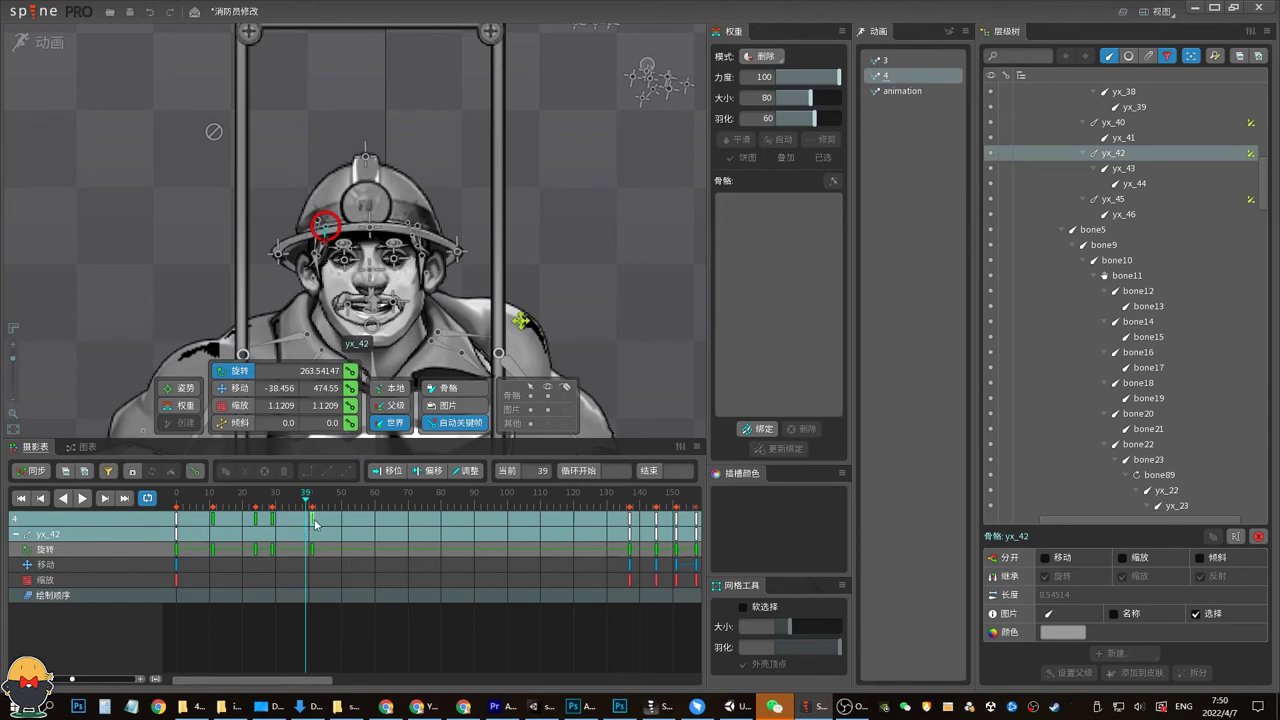
pyautogui.click(293, 518)
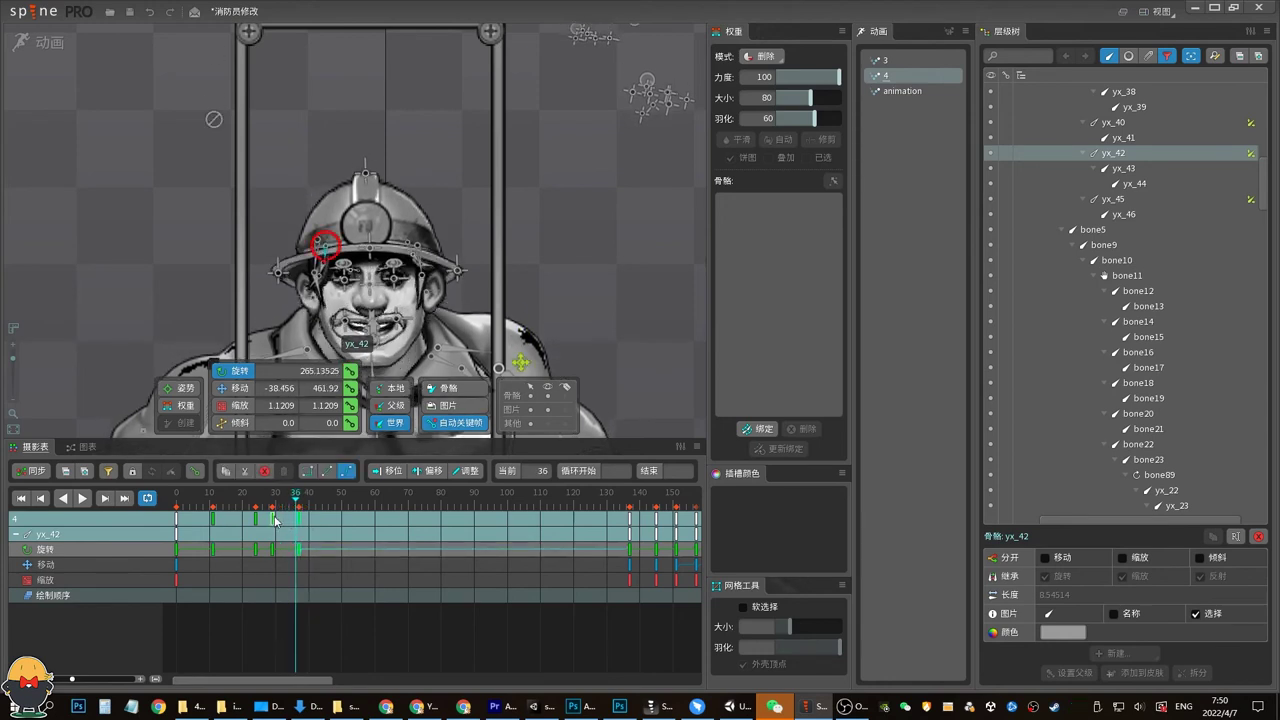
pyautogui.moveTo(276, 520); pyautogui.dragTo(318, 511)
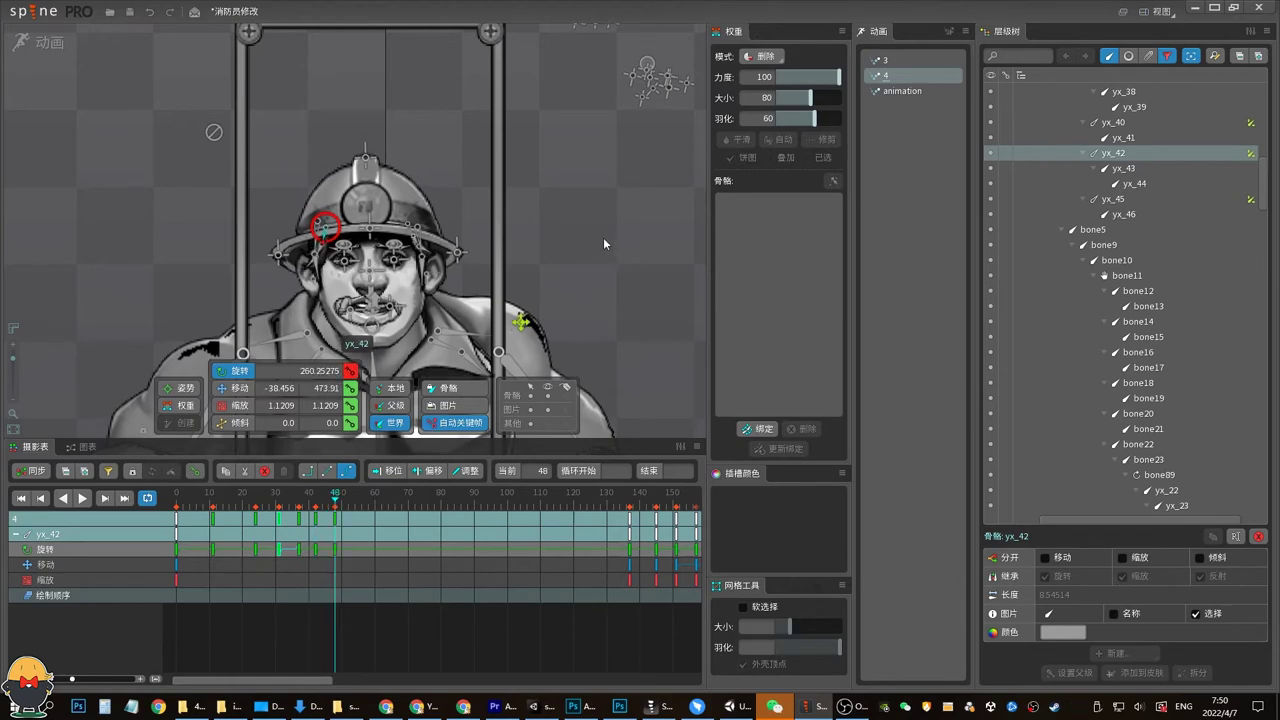
pyautogui.press('j')
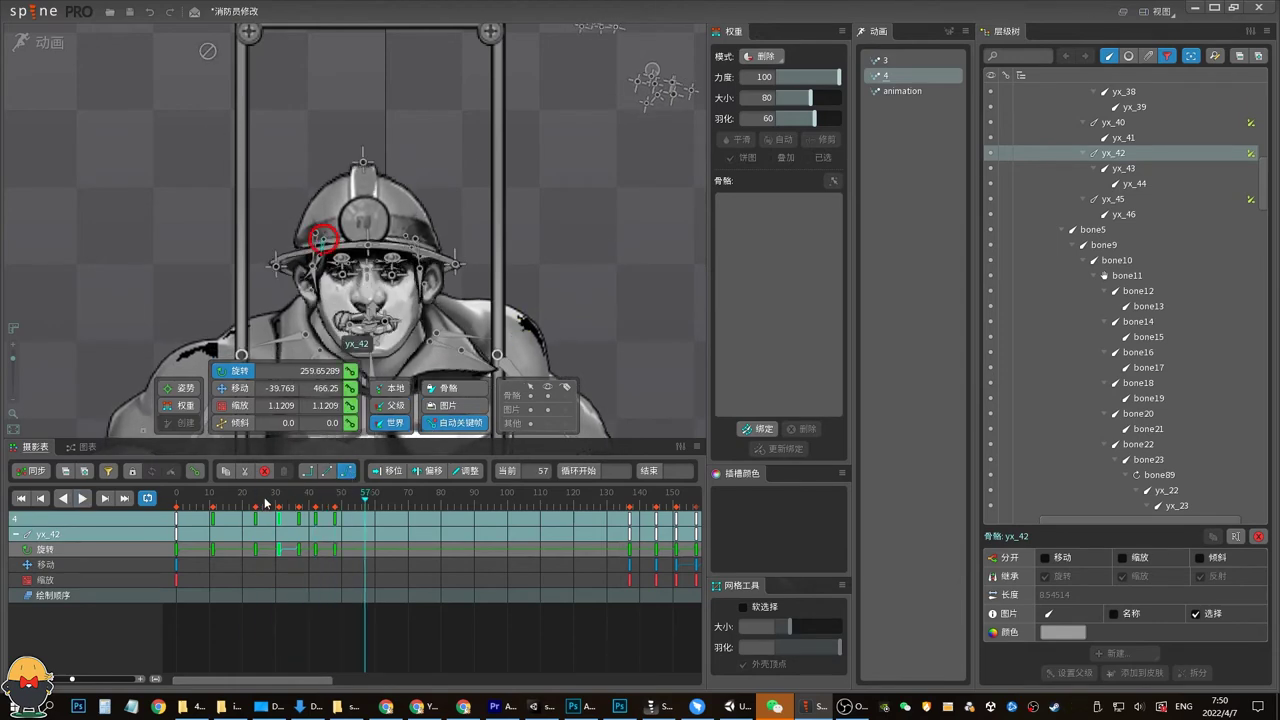
pyautogui.moveTo(334, 500); pyautogui.dragTo(381, 507)
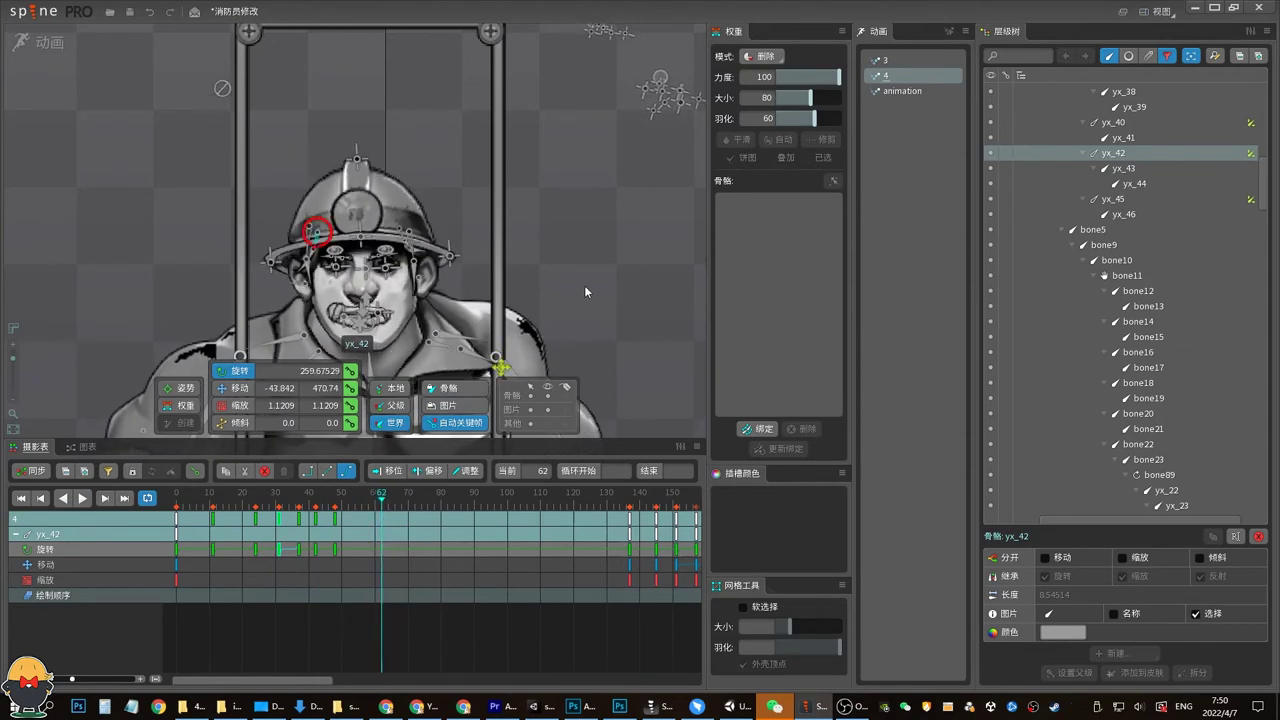
# Rotate yx_42 to key frame 62, then preview the new swing through frame 90
pyautogui.moveTo(585, 291); pyautogui.dragTo(586, 284)
pyautogui.moveTo(383, 509); pyautogui.dragTo(389, 509)
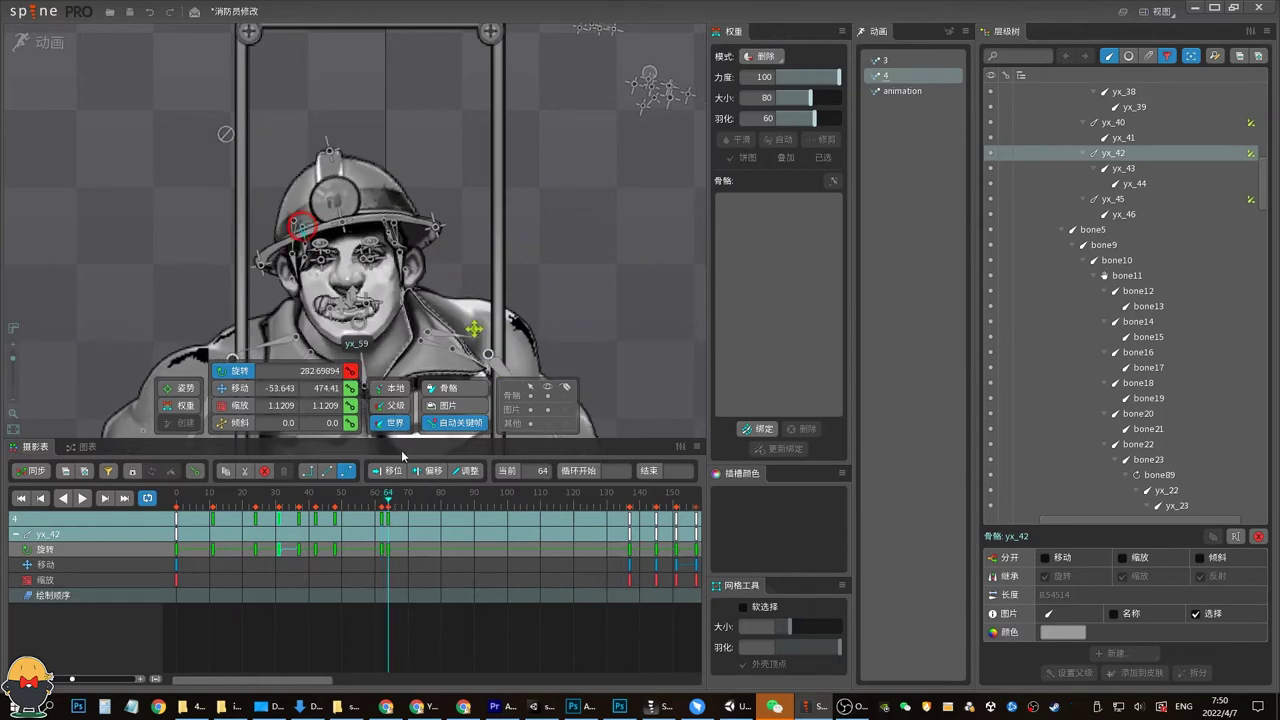
pyautogui.moveTo(382, 505); pyautogui.dragTo(412, 505)
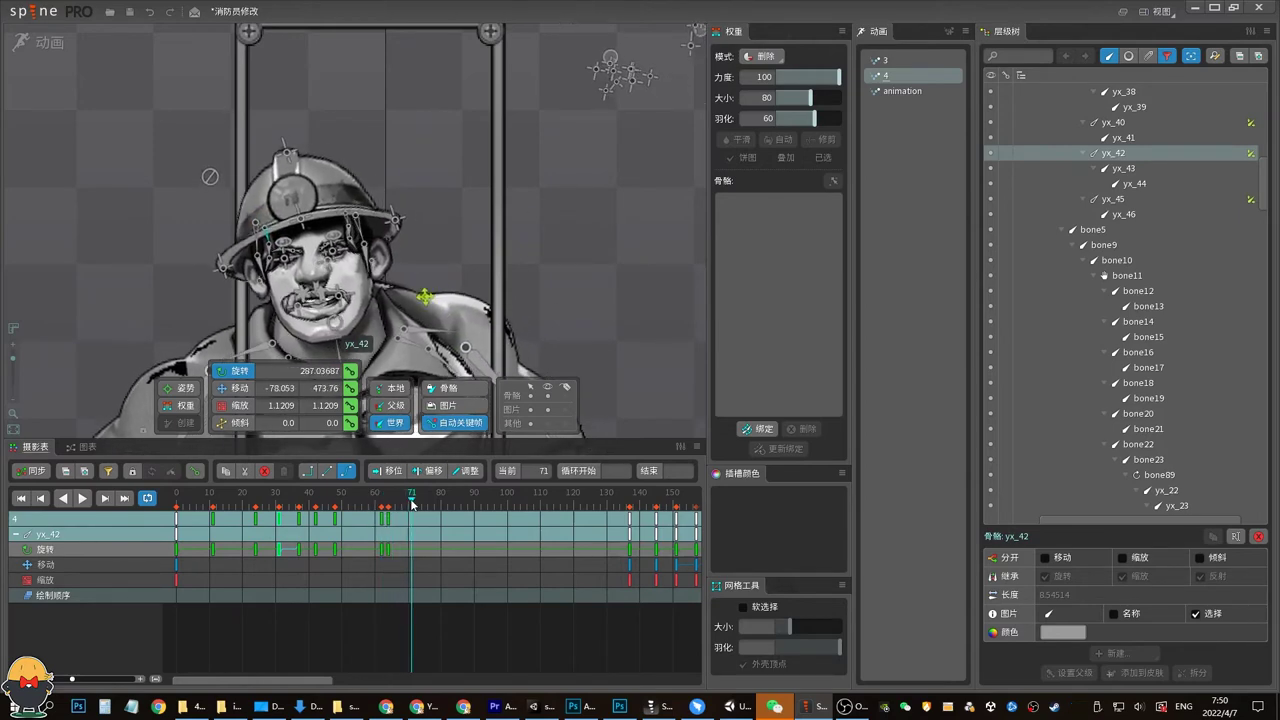
pyautogui.press('space')
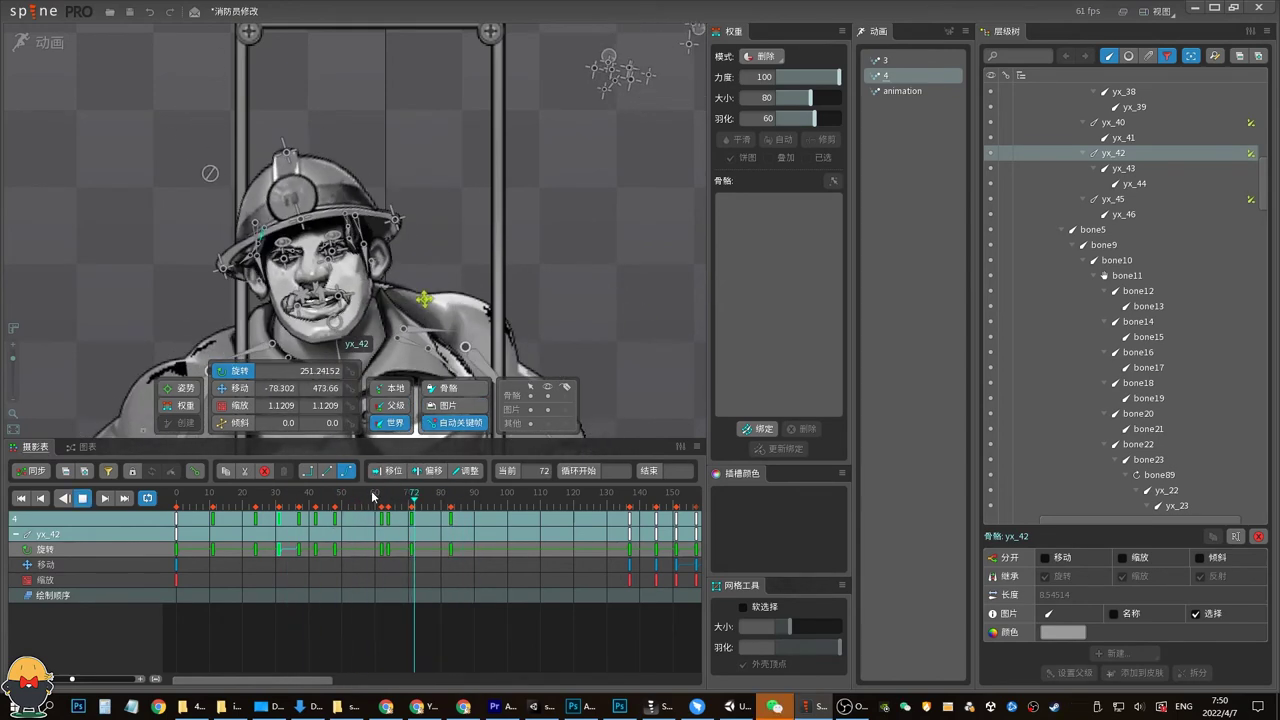
pyautogui.click(373, 497)
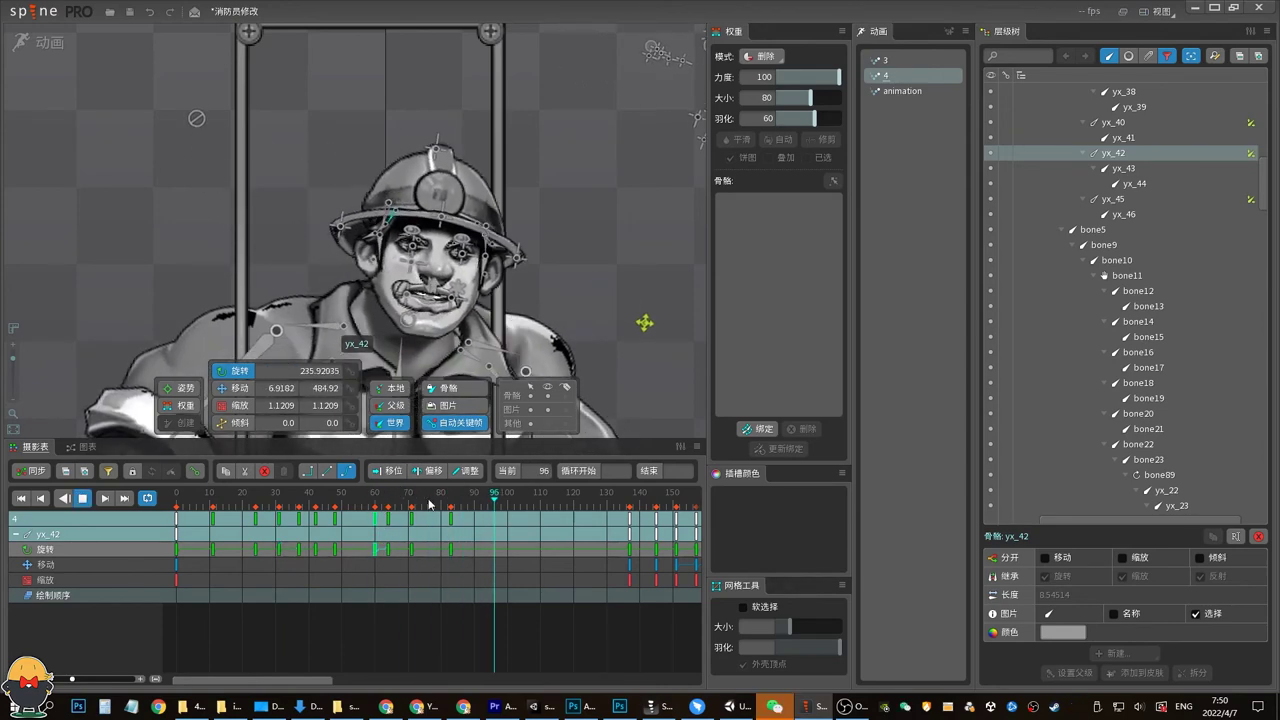
pyautogui.click(469, 512)
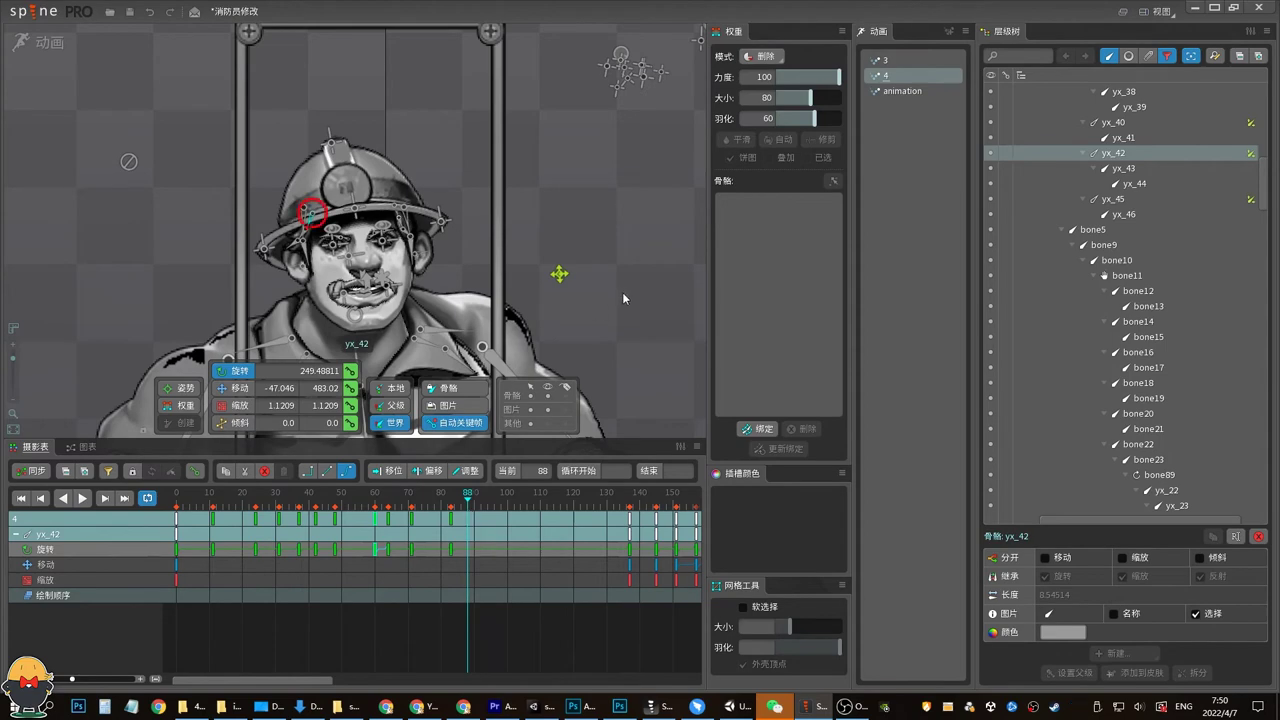
pyautogui.click(474, 494)
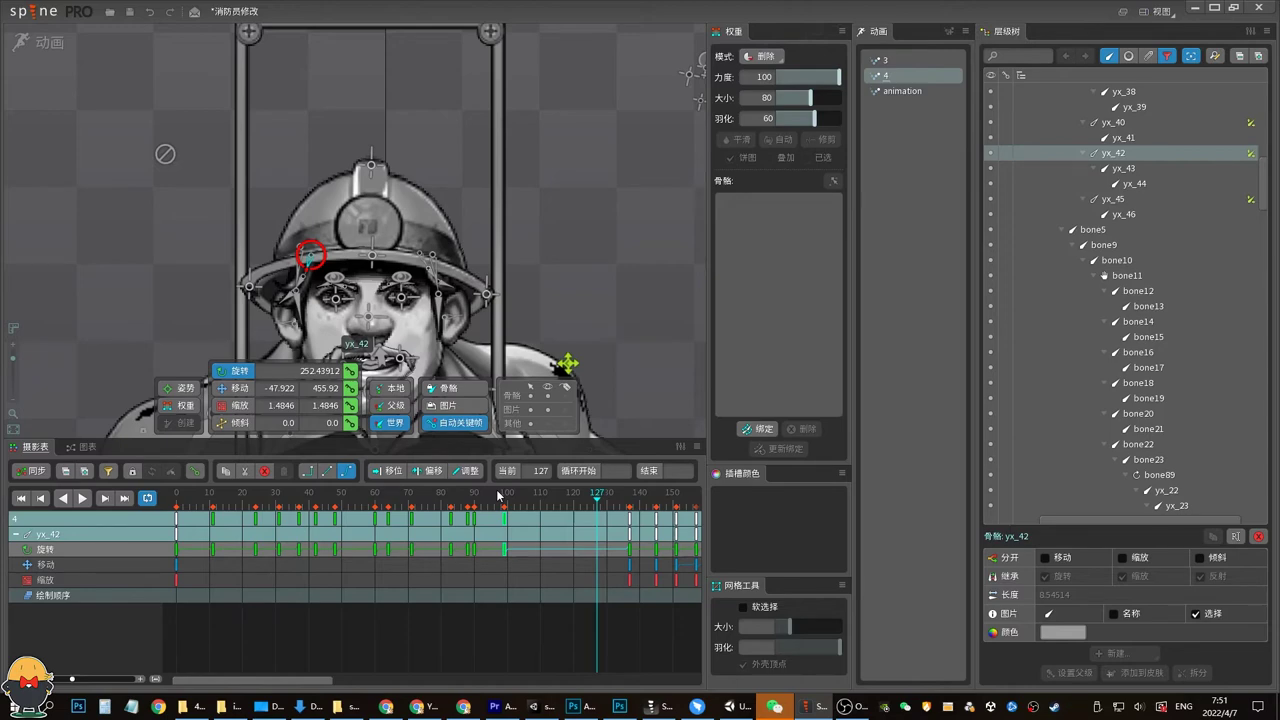
# Play and scrub animation 4 through frames 91–121 to review the swing
pyautogui.click(316, 505)
pyautogui.press('space')
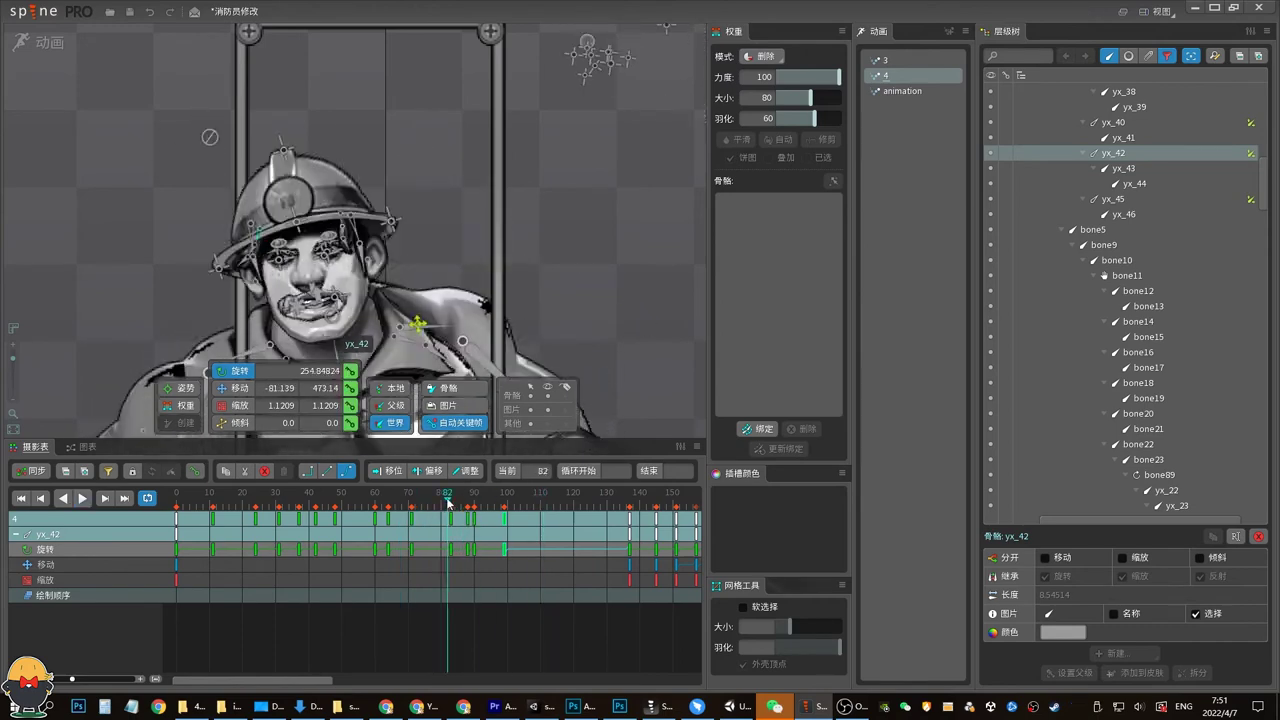
pyautogui.moveTo(463, 508); pyautogui.dragTo(479, 521)
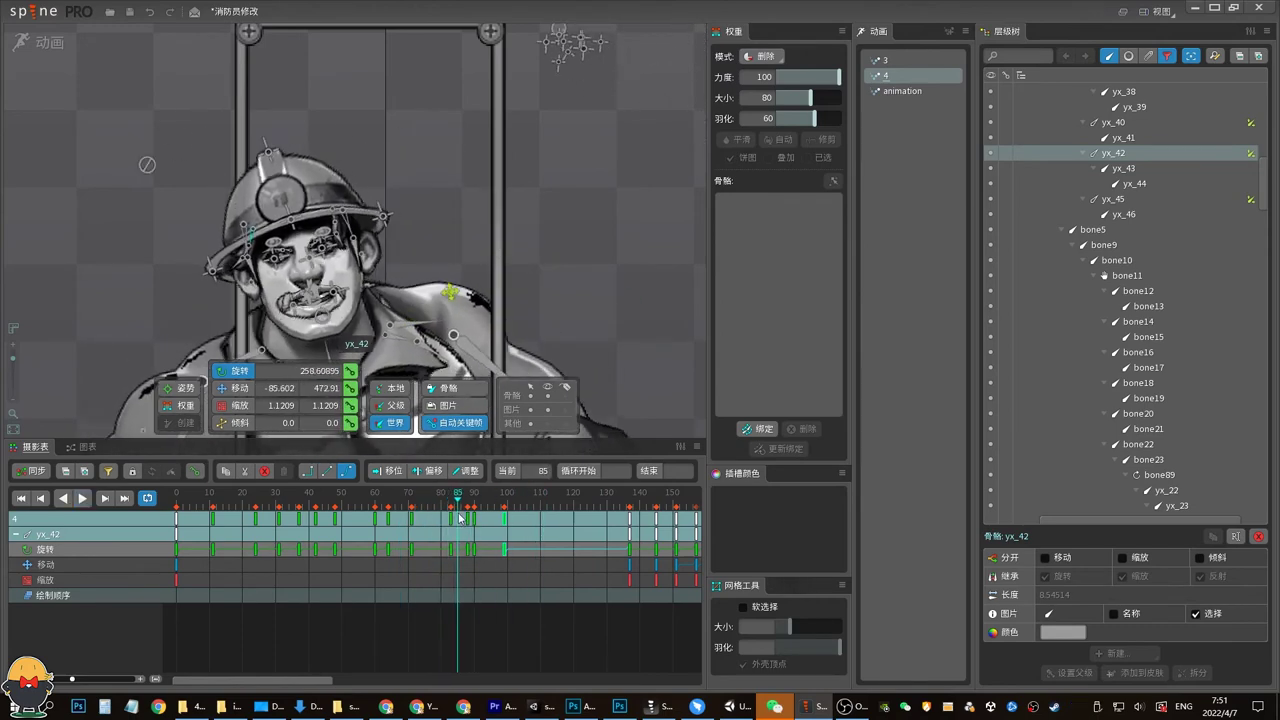
pyautogui.press('space')
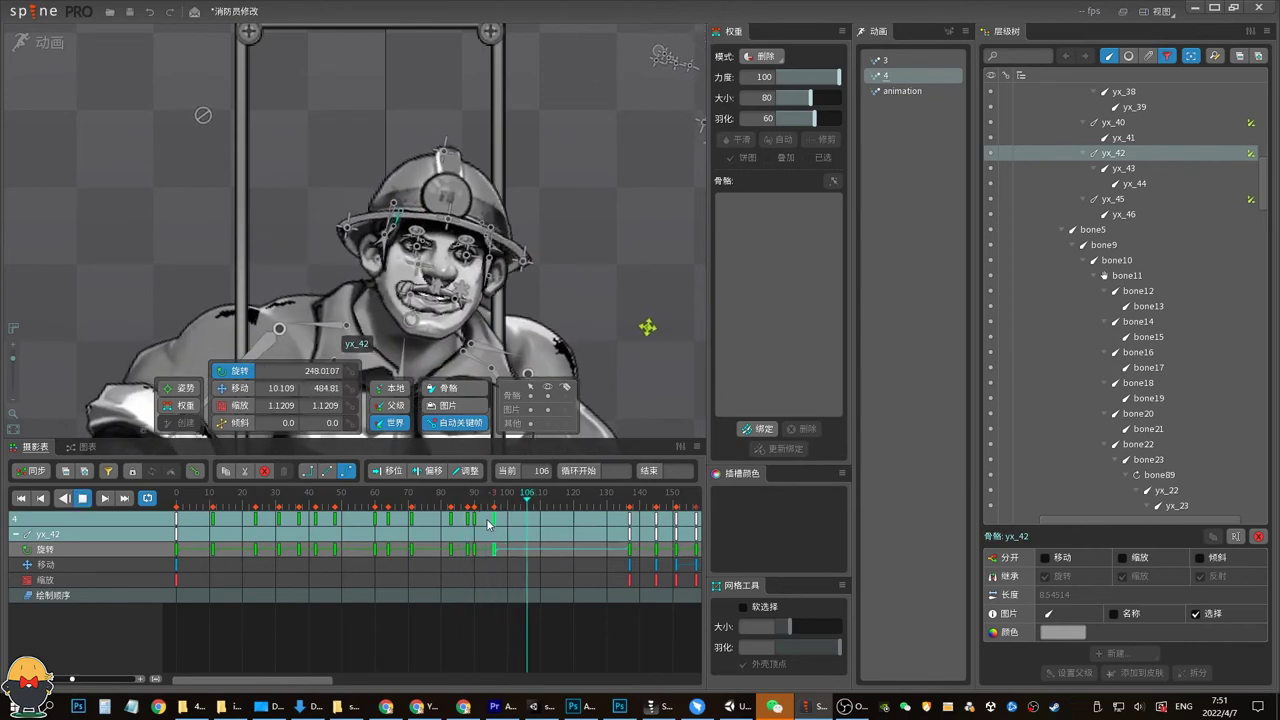
pyautogui.moveTo(480, 509); pyautogui.dragTo(509, 514)
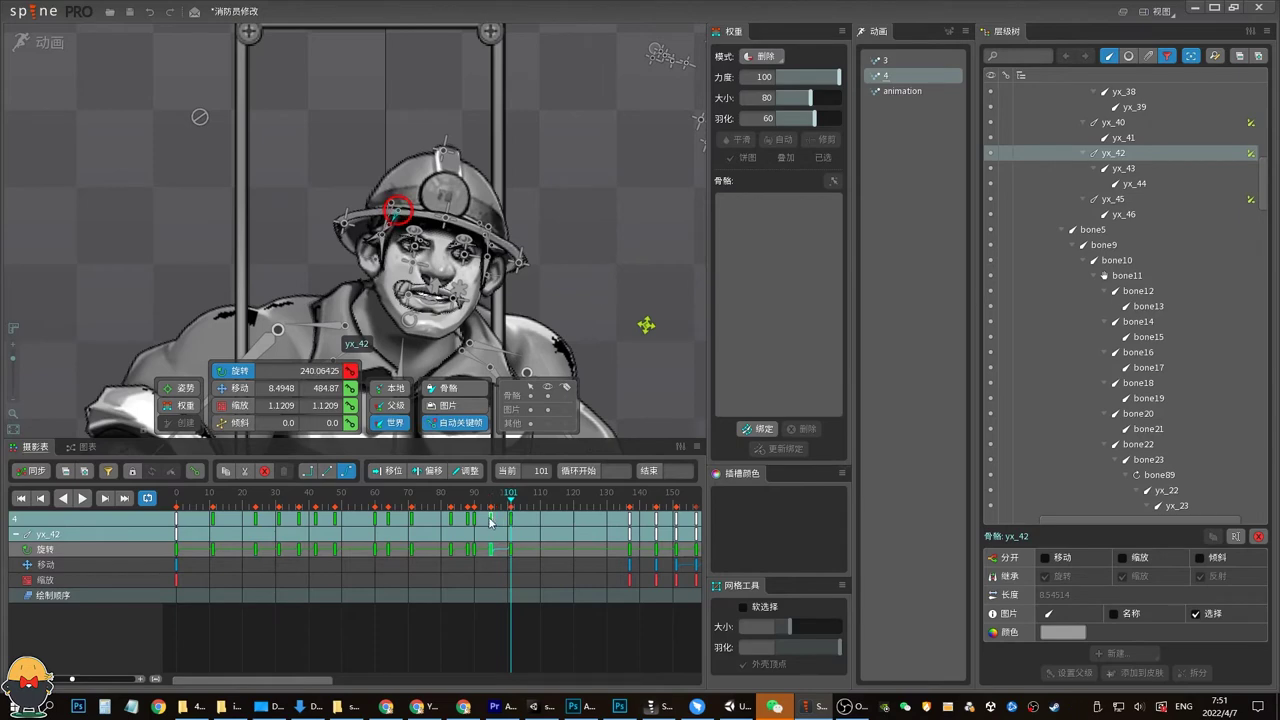
pyautogui.press('space')
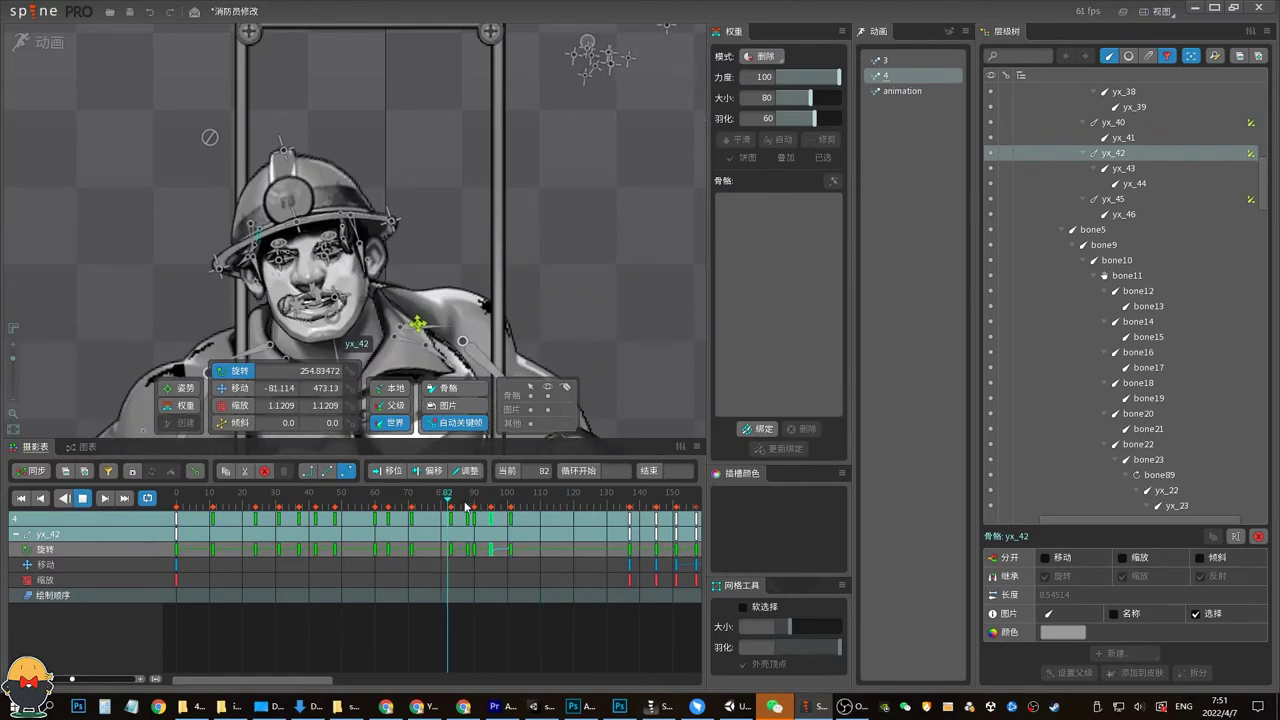
pyautogui.press('space')
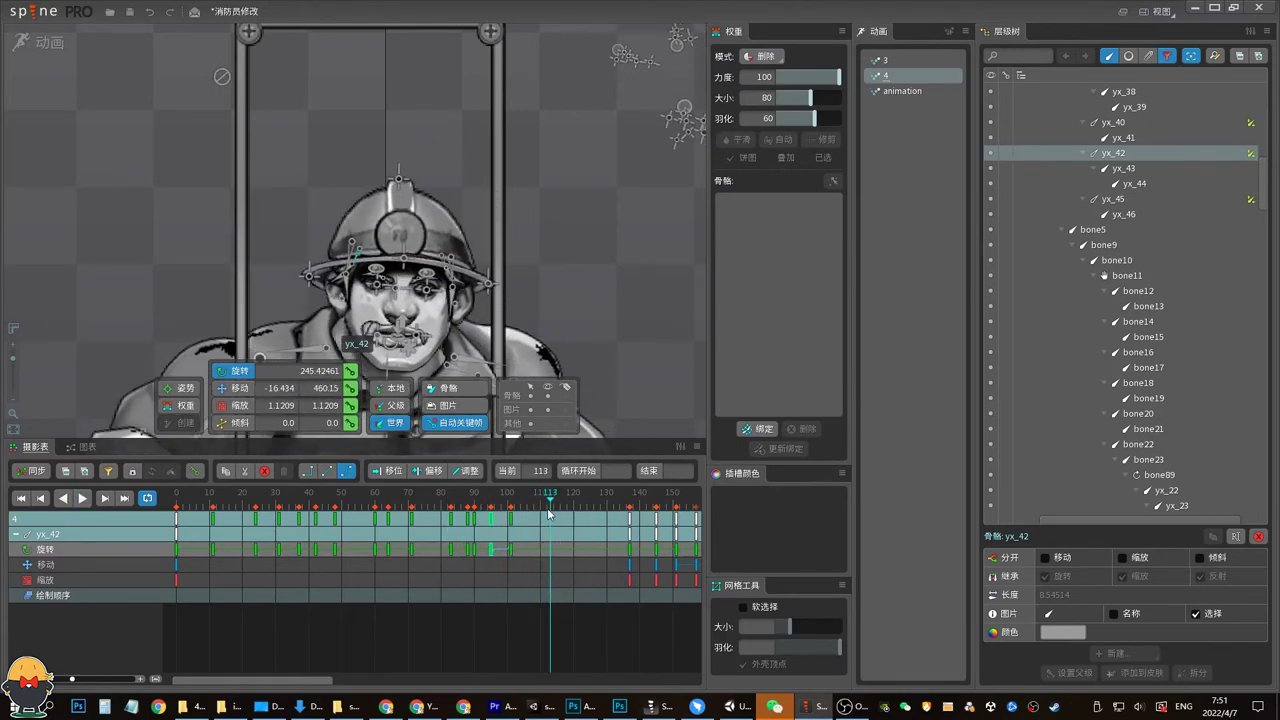
pyautogui.press('space')
pyautogui.press('space')
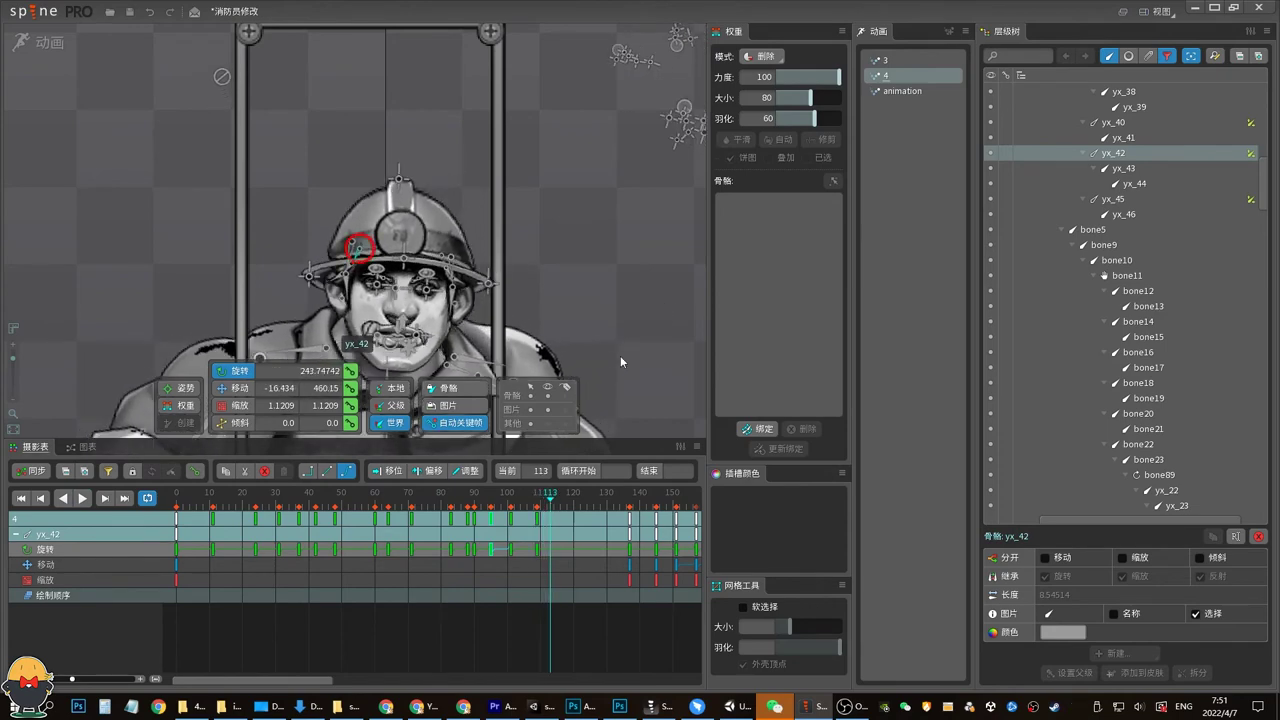
pyautogui.moveTo(551, 505)
pyautogui.mouseDown()
pyautogui.moveTo(606, 520)
pyautogui.moveTo(575, 527)
pyautogui.mouseUp()
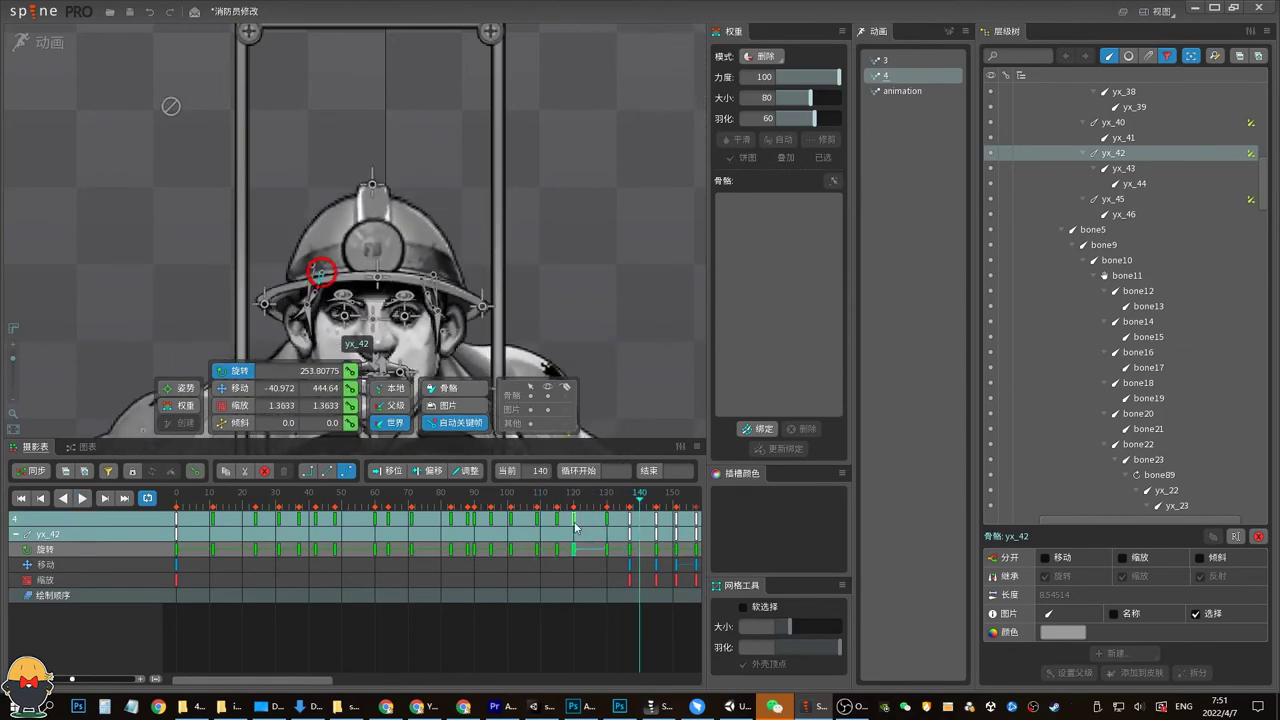
pyautogui.click(576, 522)
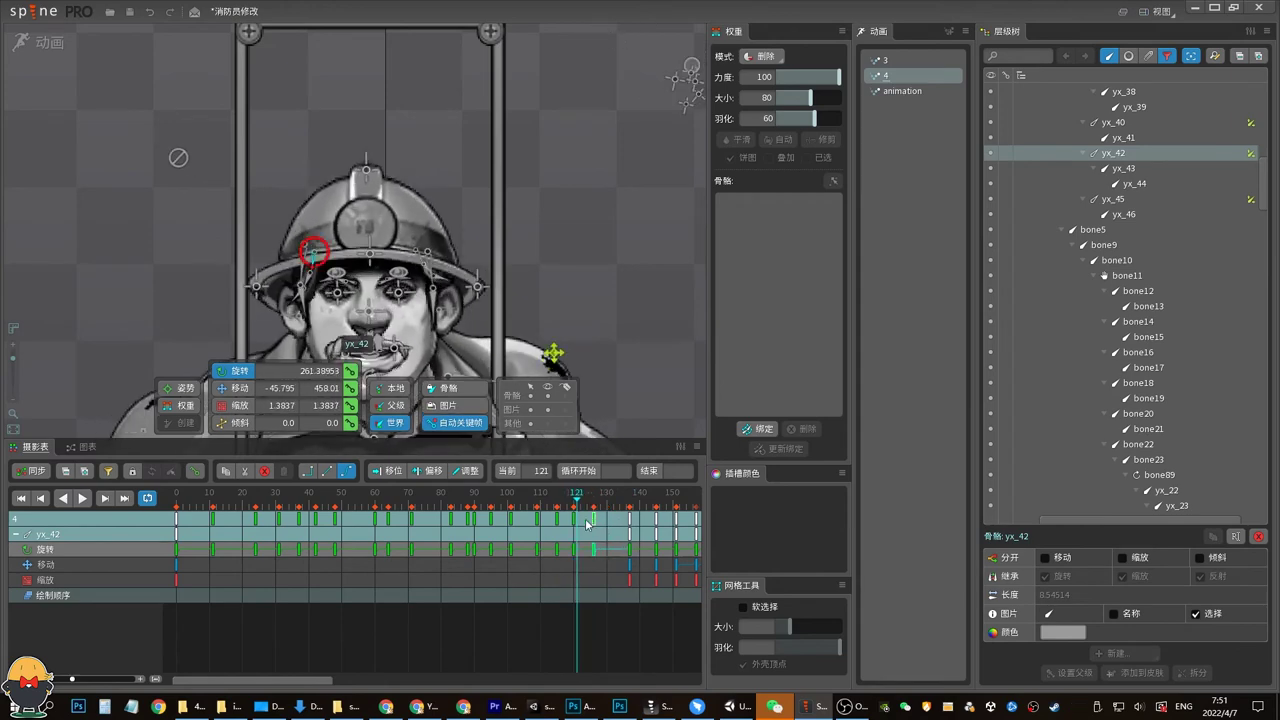
pyautogui.click(183, 520)
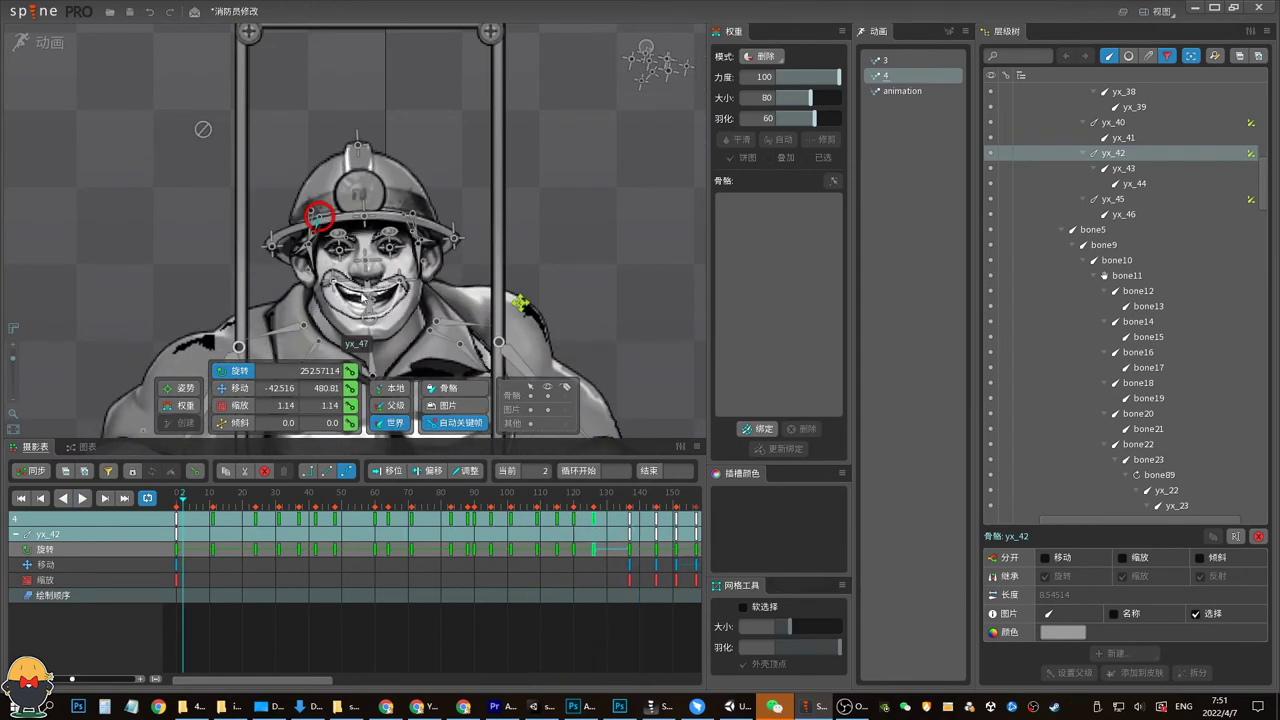
# Replay animation 4 from the start, stopping around frame 11
pyautogui.press('l')
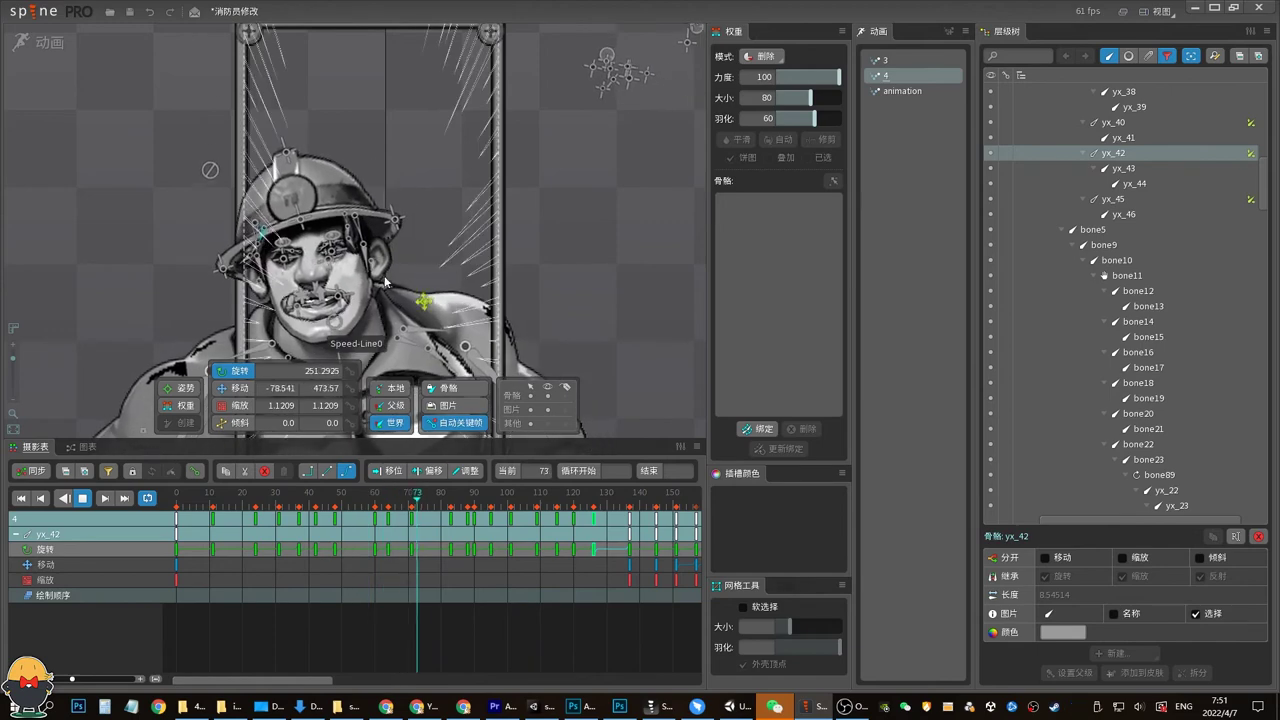
pyautogui.press('space')
pyautogui.press('space')
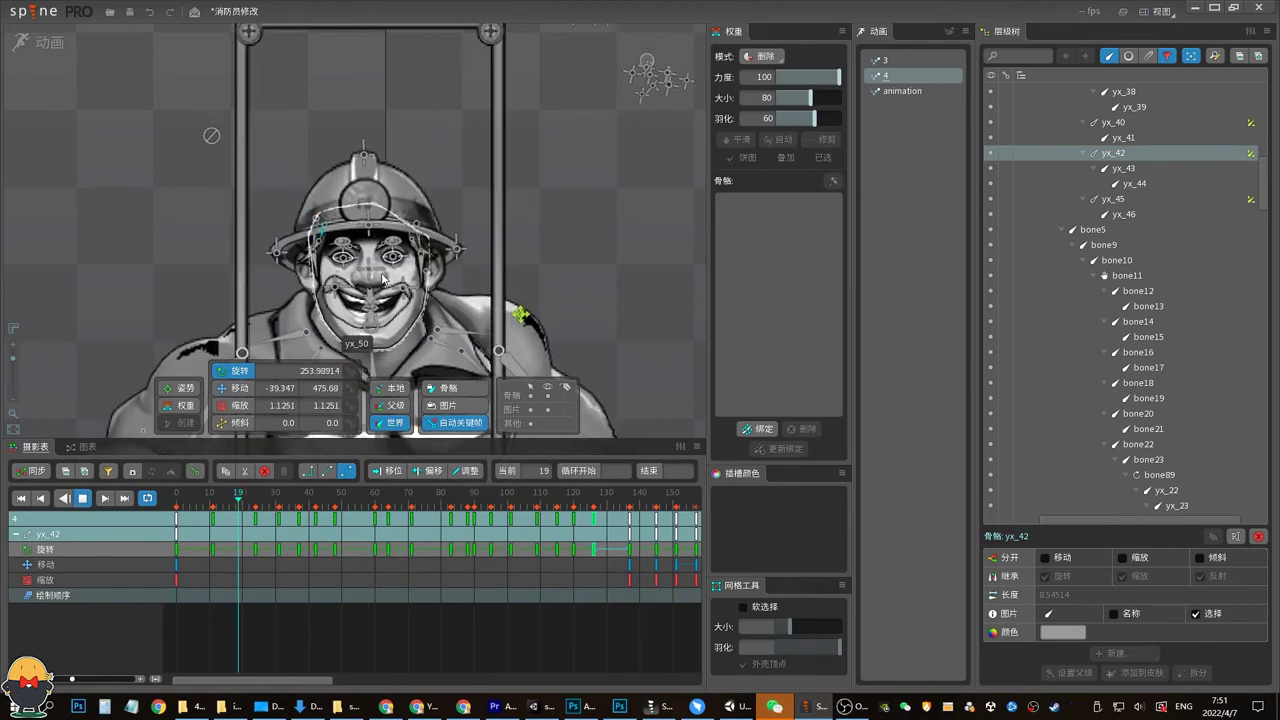
pyautogui.press('space')
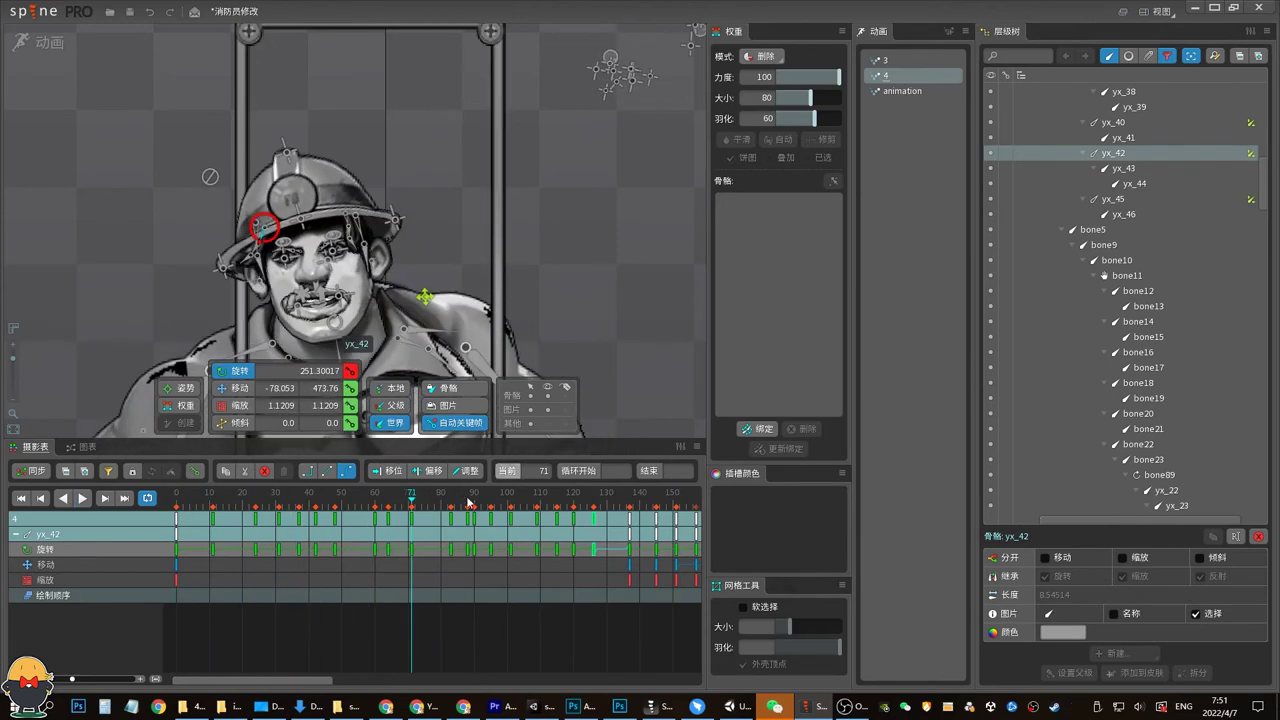
pyautogui.click(213, 503)
pyautogui.press('space')
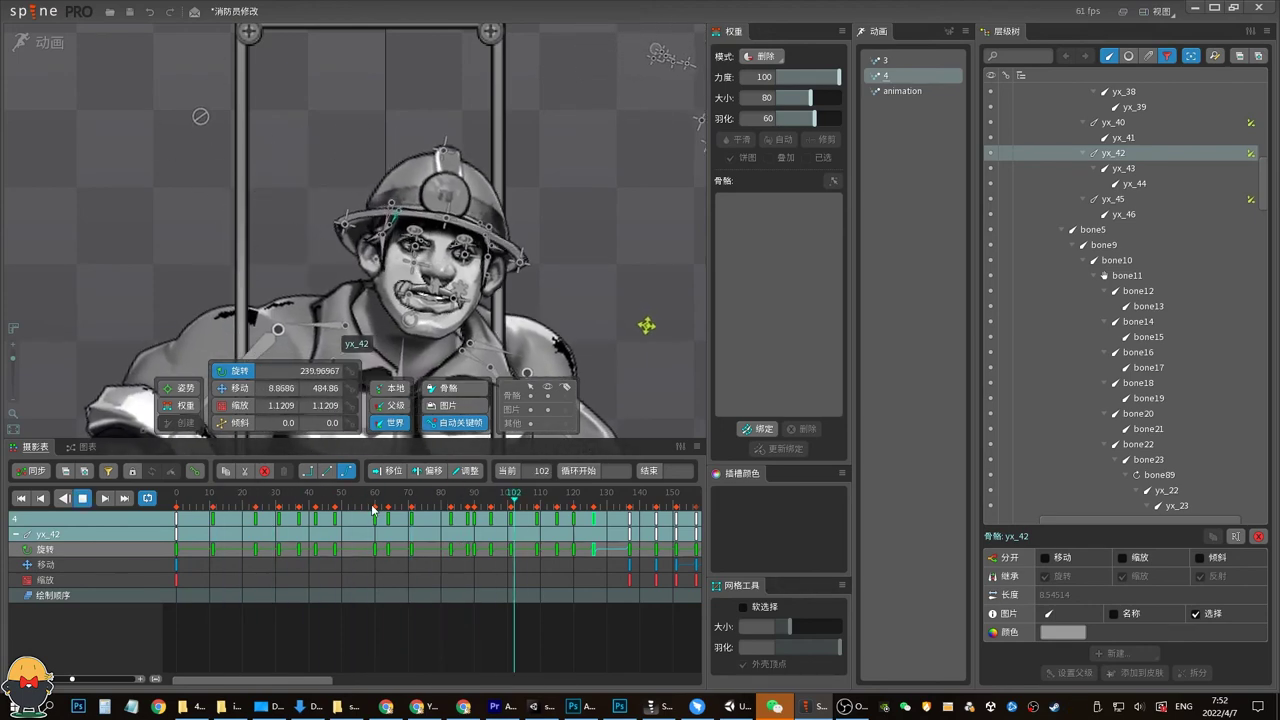
pyautogui.press('space')
# Add yx_43 and yx_44 to yx_42 and set their bone colour to red FF1010FF
pyautogui.keyDown('shift'); pyautogui.click(1123, 182); pyautogui.keyUp('shift')
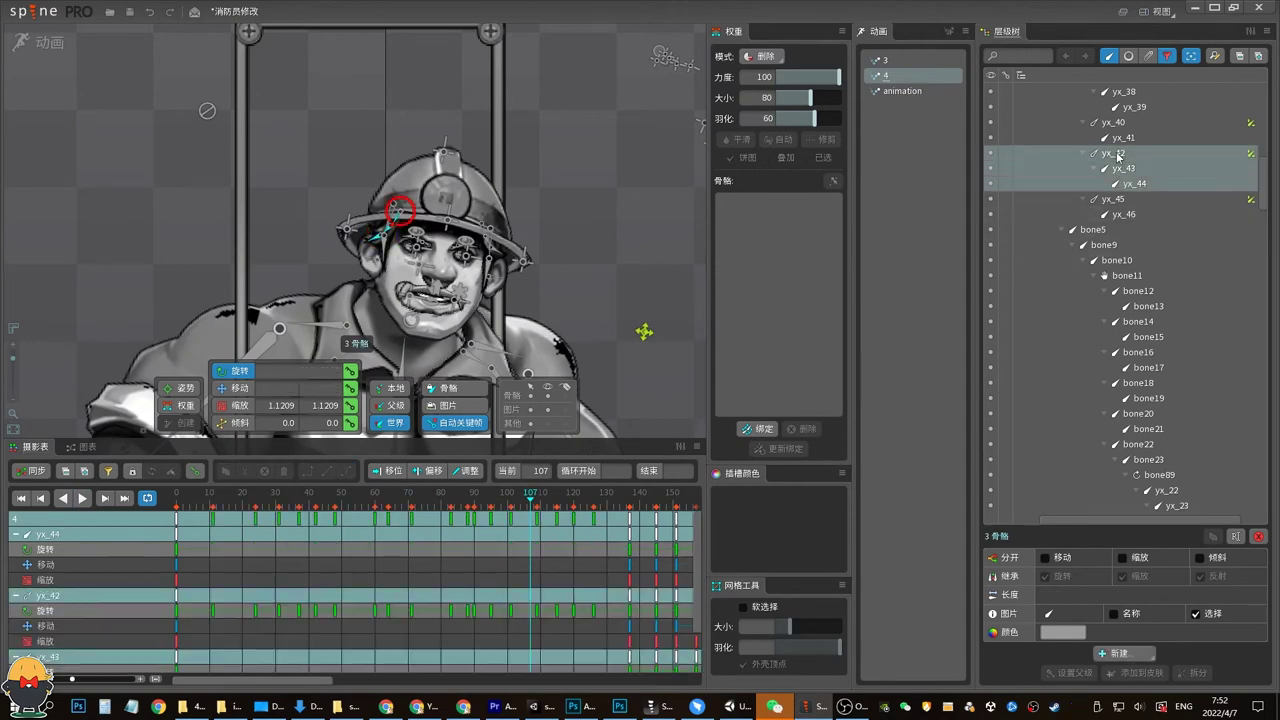
pyautogui.click(1063, 632)
pyautogui.click(456, 202)
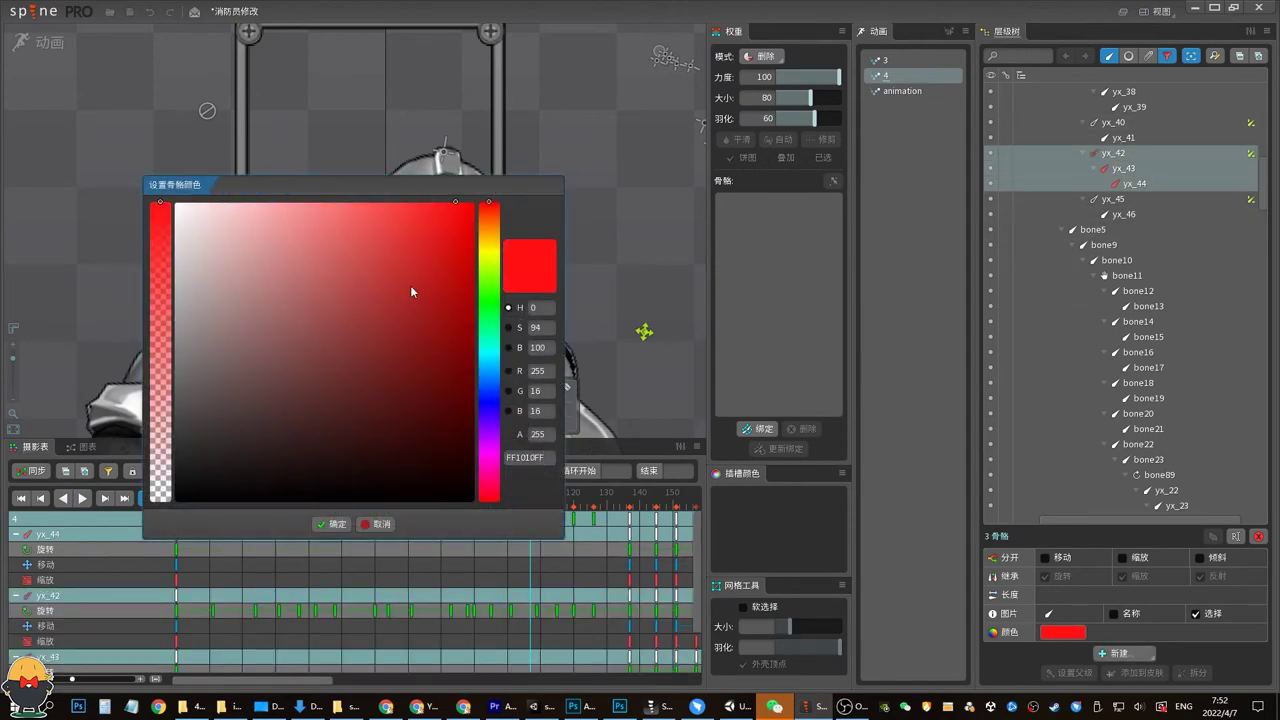
# Confirm the red bone colour, then key yx_43's rotation at frames 11 through 43
pyautogui.click(325, 524)
pyautogui.click(1118, 169)
pyautogui.click(216, 507)
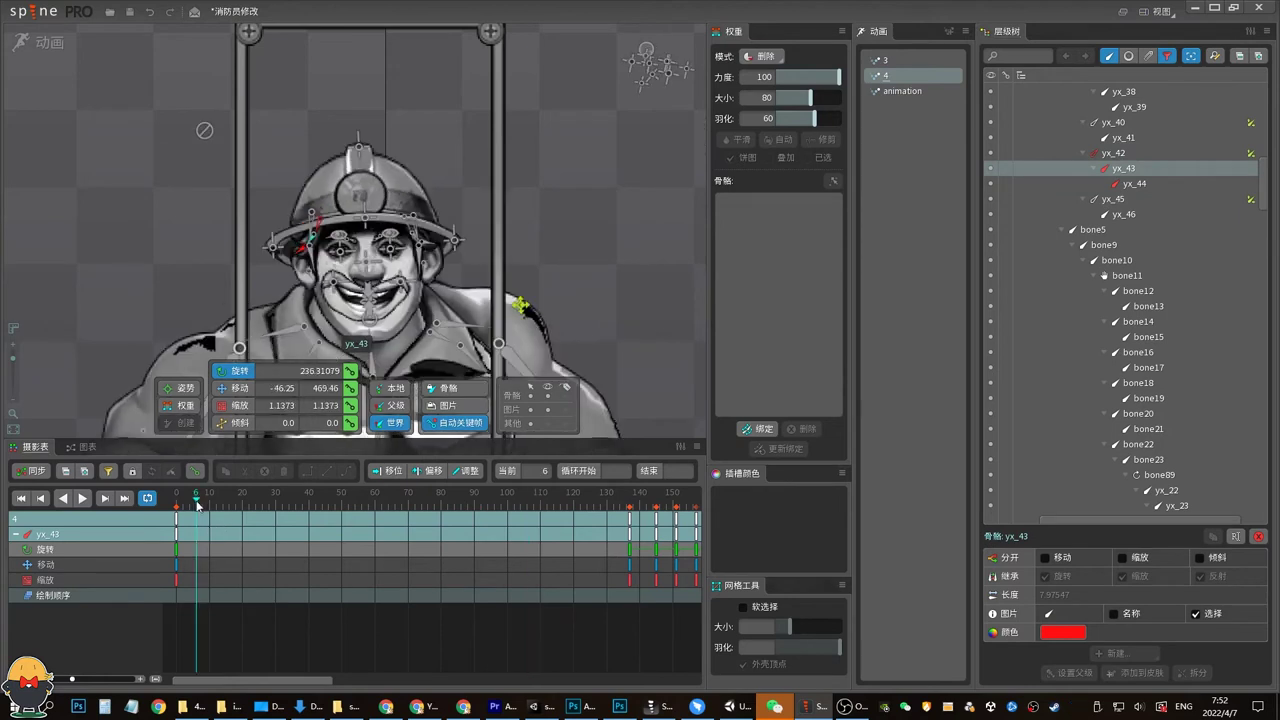
pyautogui.moveTo(216, 507); pyautogui.dragTo(266, 508)
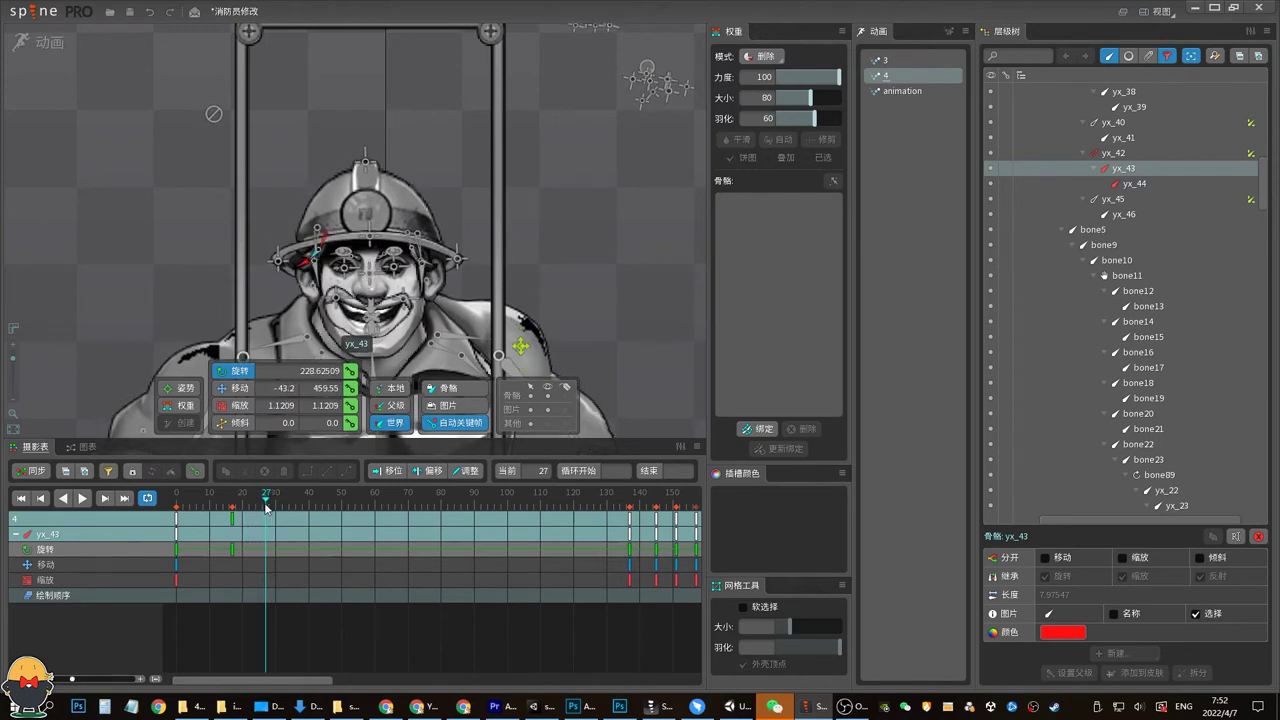
pyautogui.moveTo(268, 503); pyautogui.dragTo(290, 509)
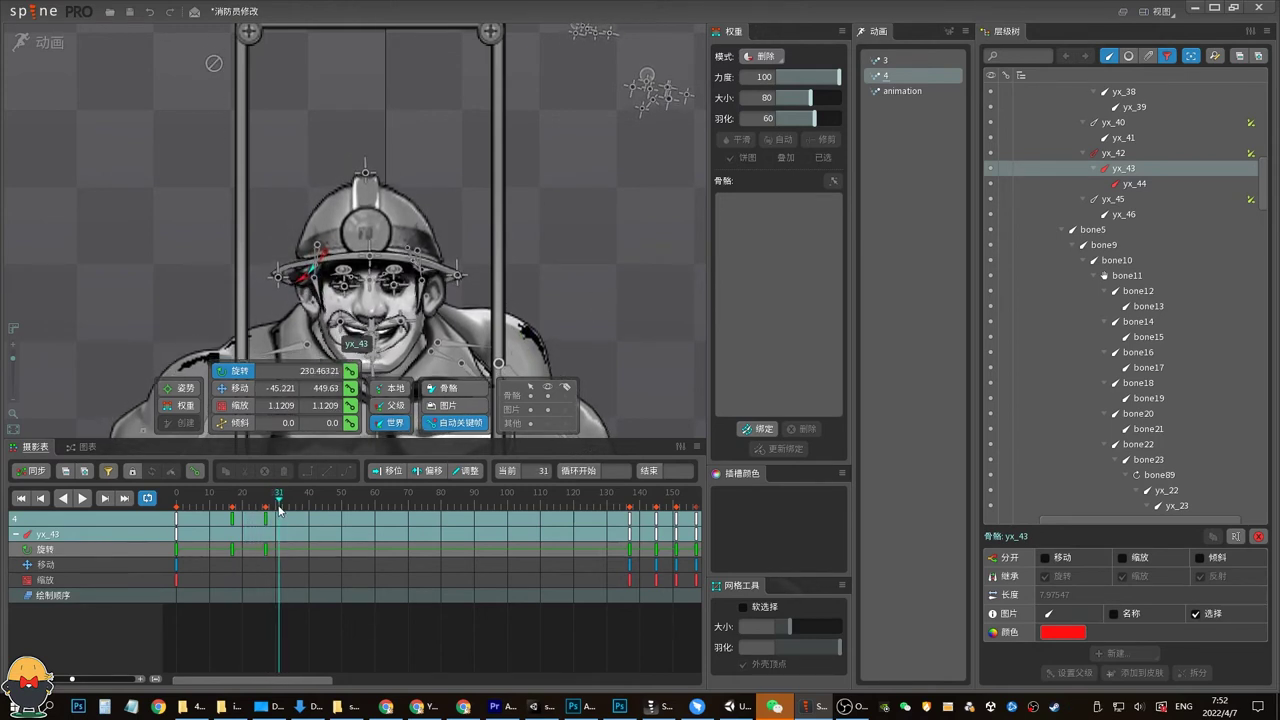
pyautogui.moveTo(288, 507)
pyautogui.mouseDown()
pyautogui.moveTo(320, 510)
pyautogui.moveTo(341, 493)
pyautogui.mouseUp()
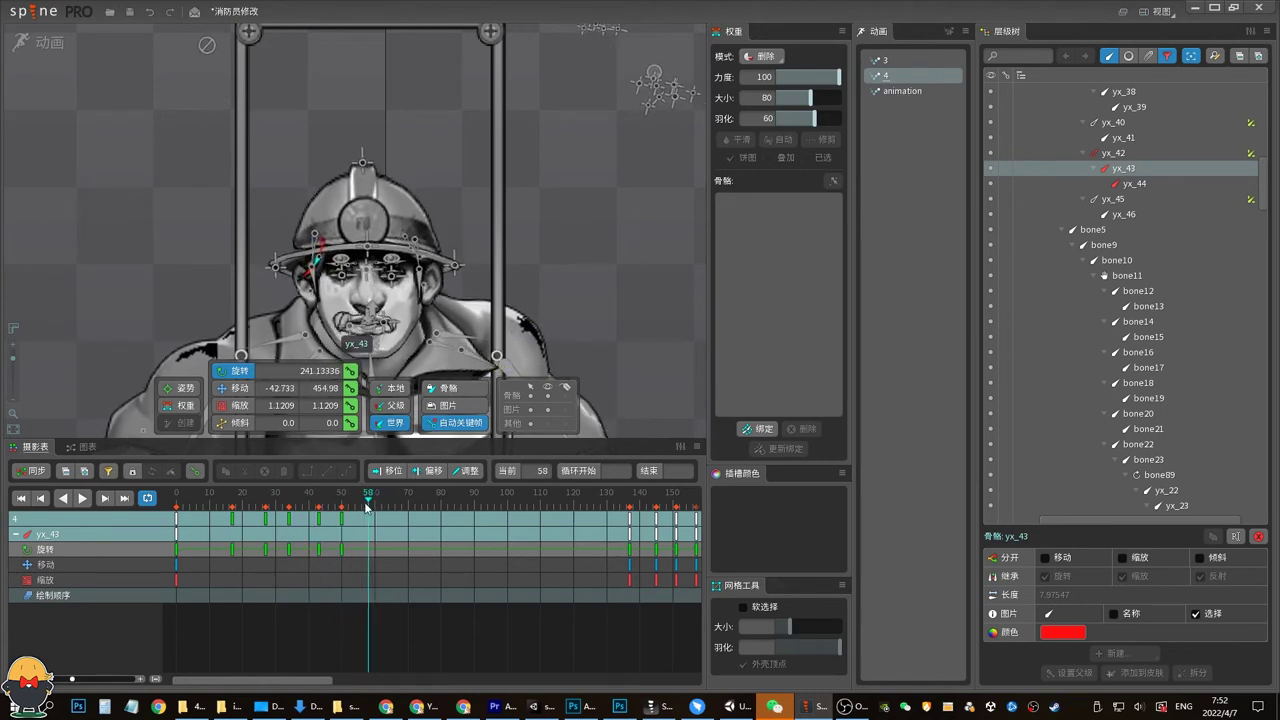
# Add further yx_43 rotation keys from frame 66 through frame 121
pyautogui.moveTo(383, 509); pyautogui.dragTo(412, 511)
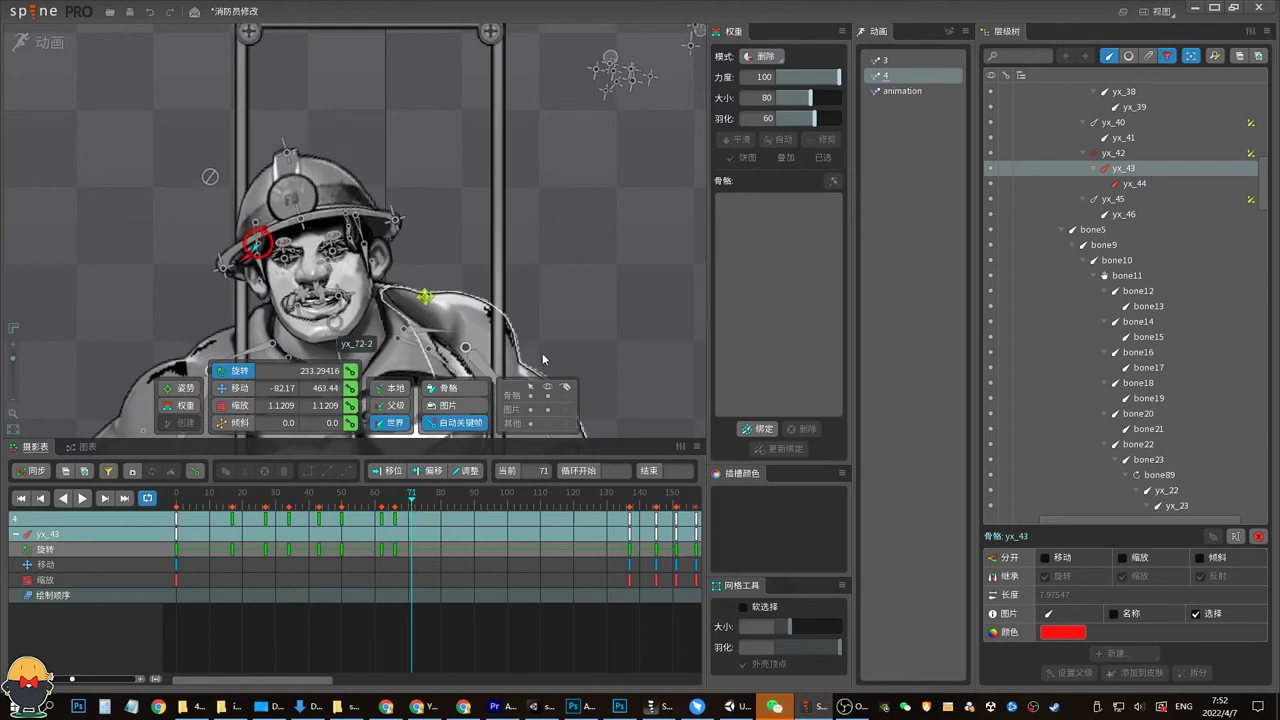
pyautogui.click(438, 504)
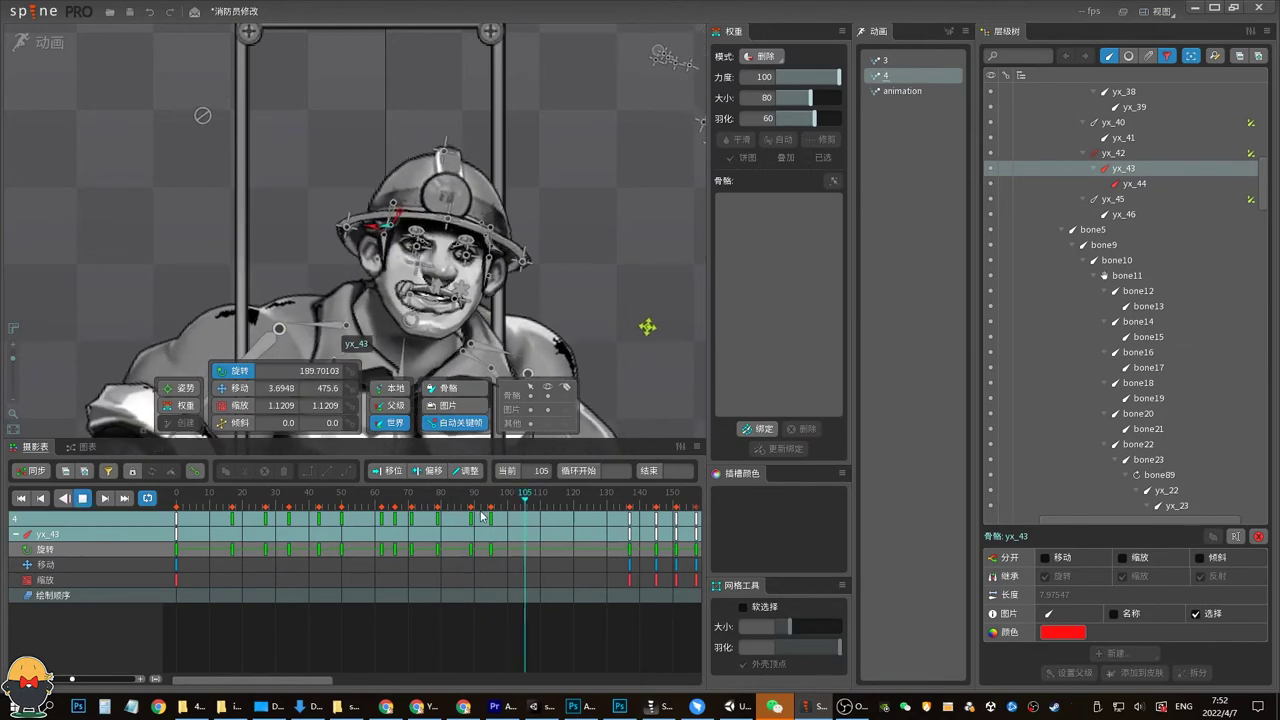
pyautogui.moveTo(470, 519)
pyautogui.mouseDown()
pyautogui.moveTo(490, 524)
pyautogui.moveTo(460, 508)
pyautogui.moveTo(469, 515)
pyautogui.moveTo(483, 493)
pyautogui.mouseUp()
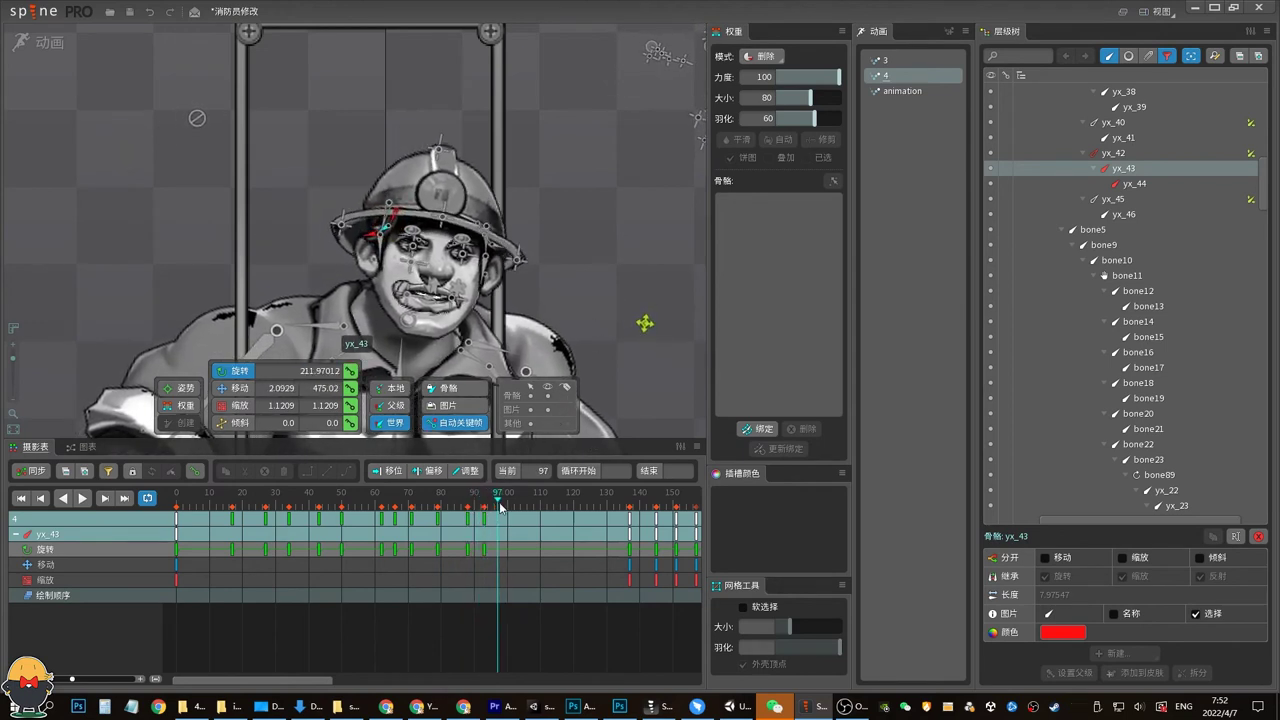
pyautogui.moveTo(506, 517); pyautogui.dragTo(558, 505)
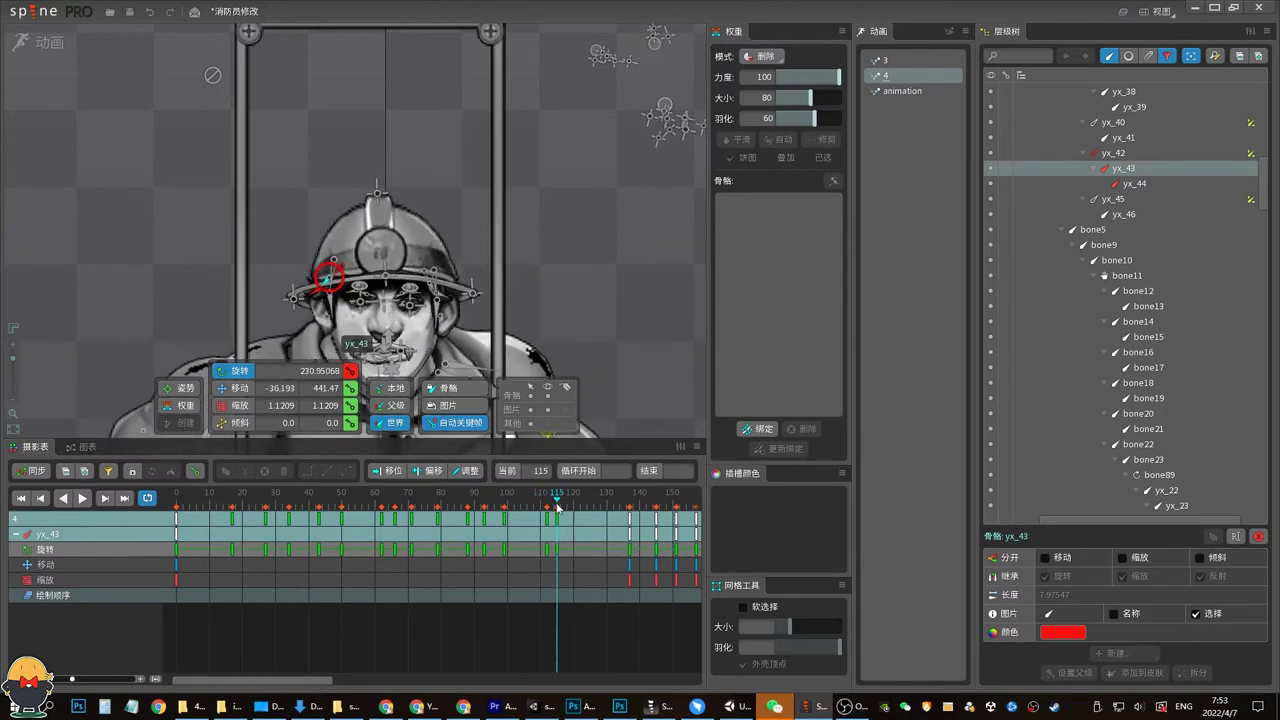
pyautogui.moveTo(557, 507); pyautogui.dragTo(577, 508)
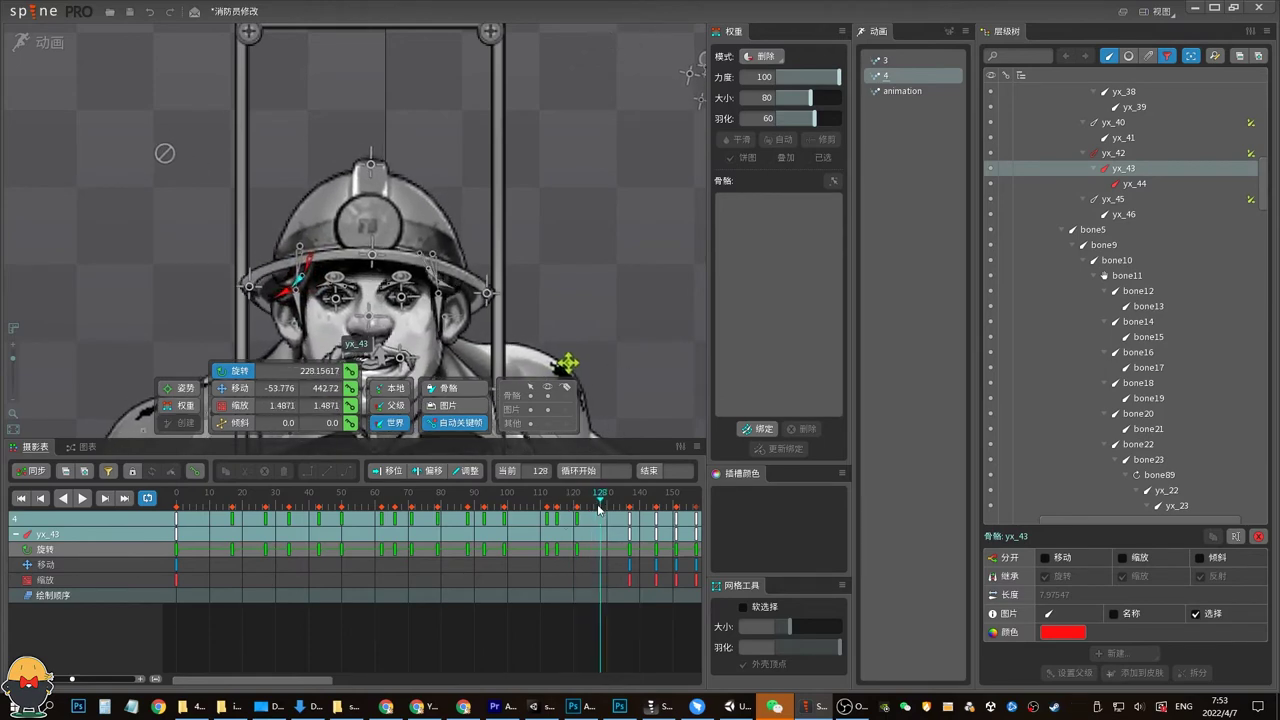
pyautogui.moveTo(573, 498)
pyautogui.mouseDown()
pyautogui.moveTo(547, 518)
pyautogui.moveTo(437, 523)
pyautogui.moveTo(606, 530)
pyautogui.mouseUp()
pyautogui.press('v')
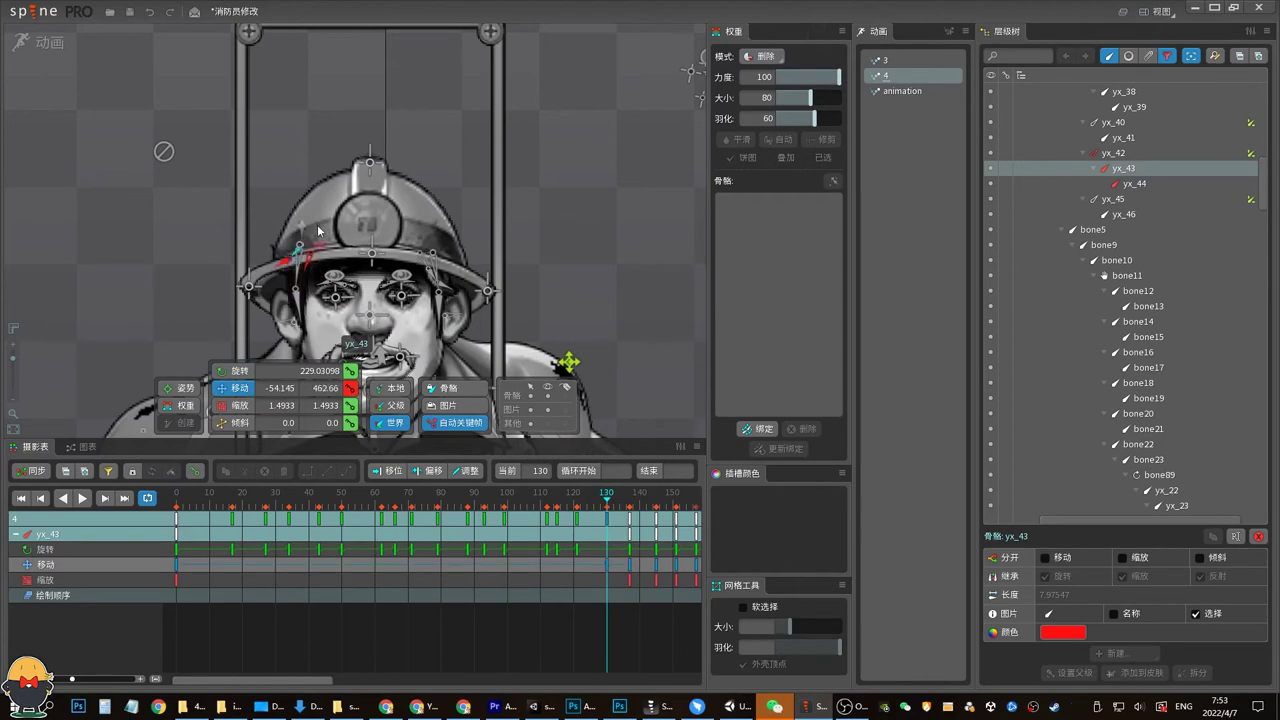
# Play animation 4 with yx_42 selected, then tweak yx_42's pose between frames 37 and 46
pyautogui.click(317, 218)
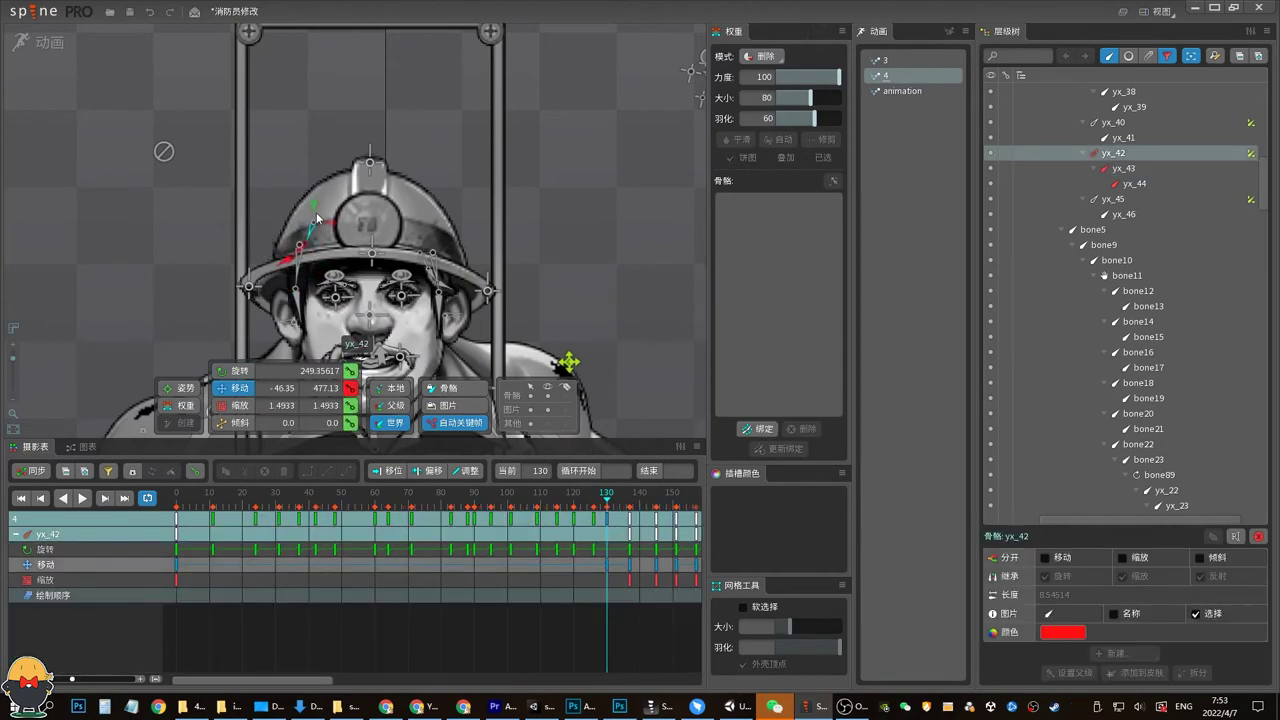
pyautogui.press('l')
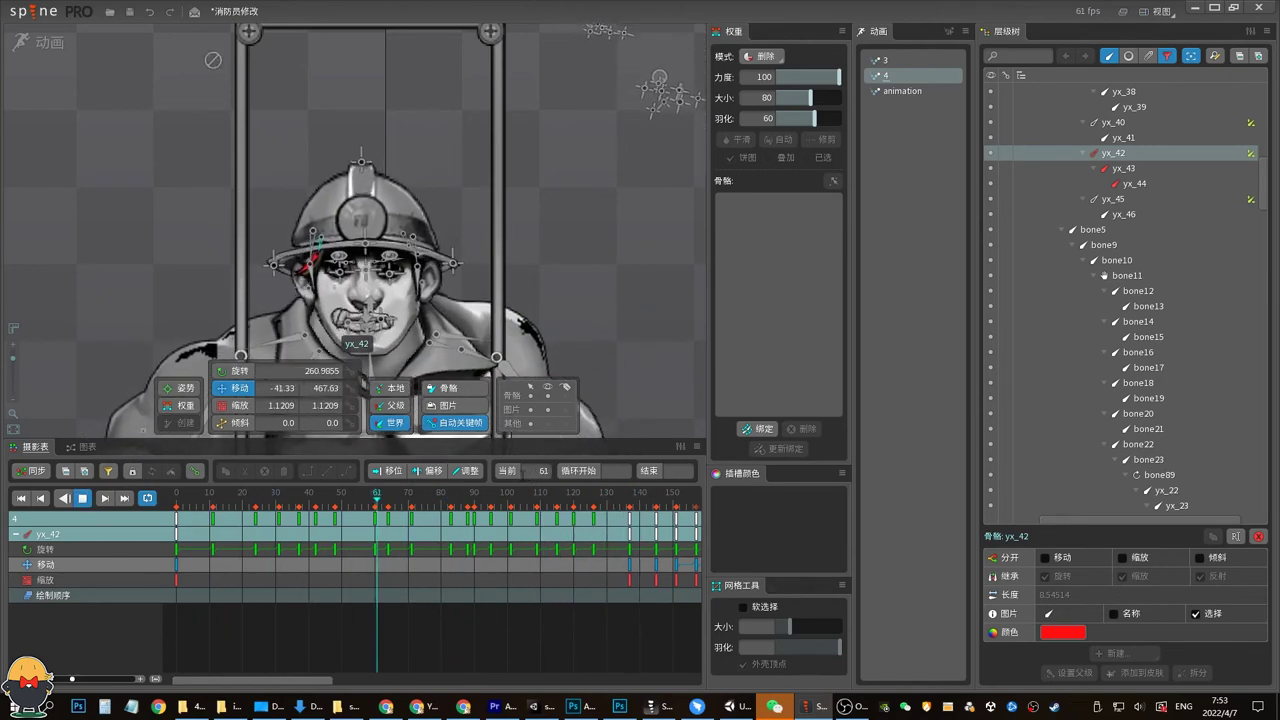
pyautogui.press('Home')
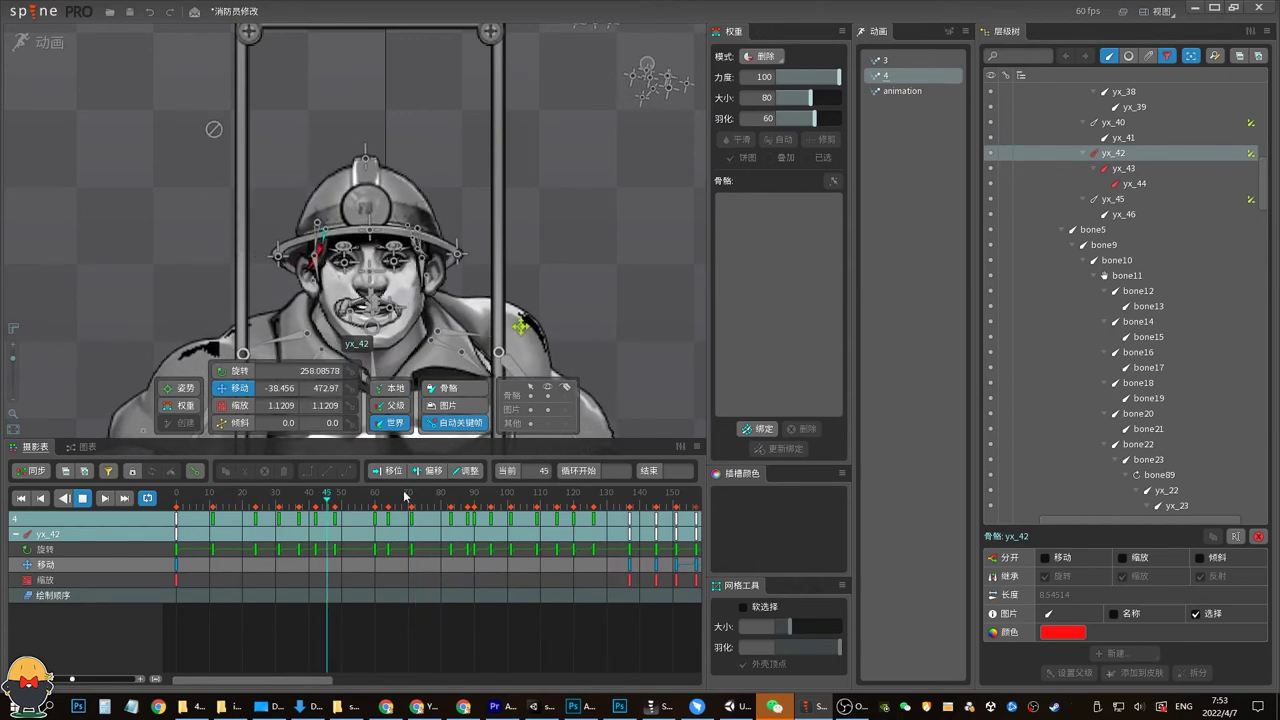
pyautogui.press('space')
pyautogui.click(321, 501)
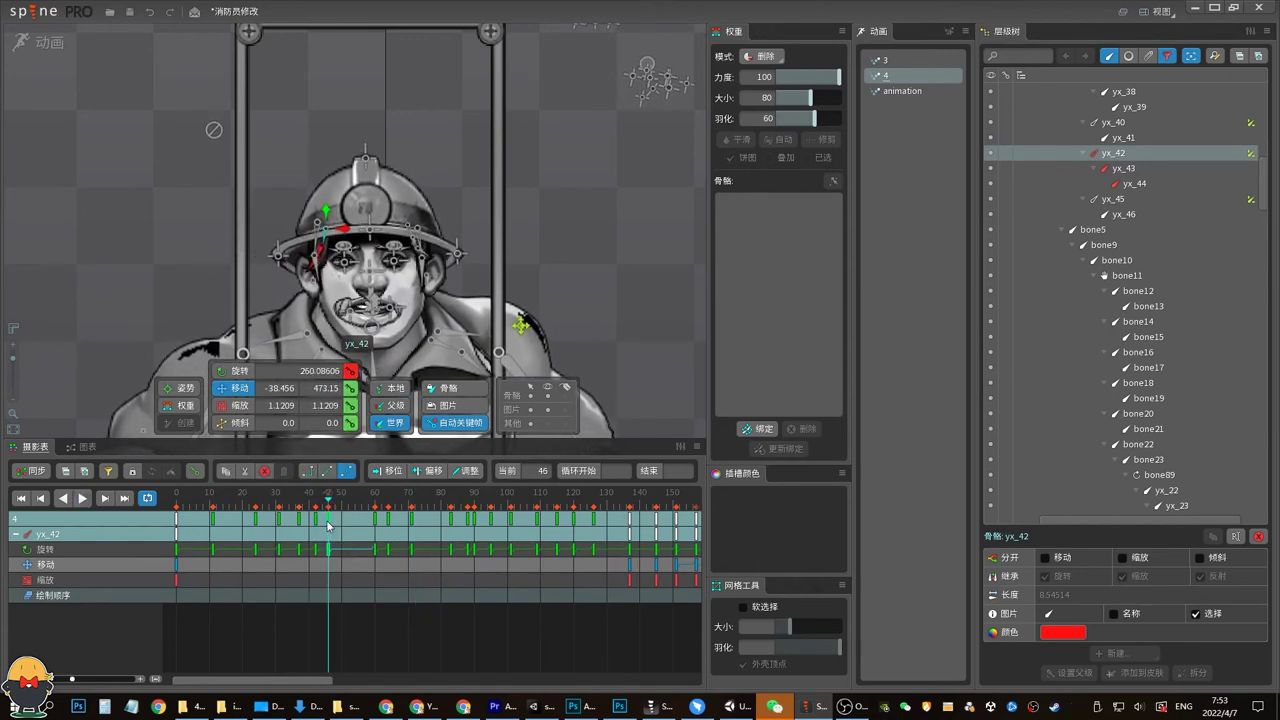
pyautogui.moveTo(327, 527)
pyautogui.mouseDown()
pyautogui.moveTo(297, 500)
pyautogui.moveTo(307, 505)
pyautogui.mouseUp()
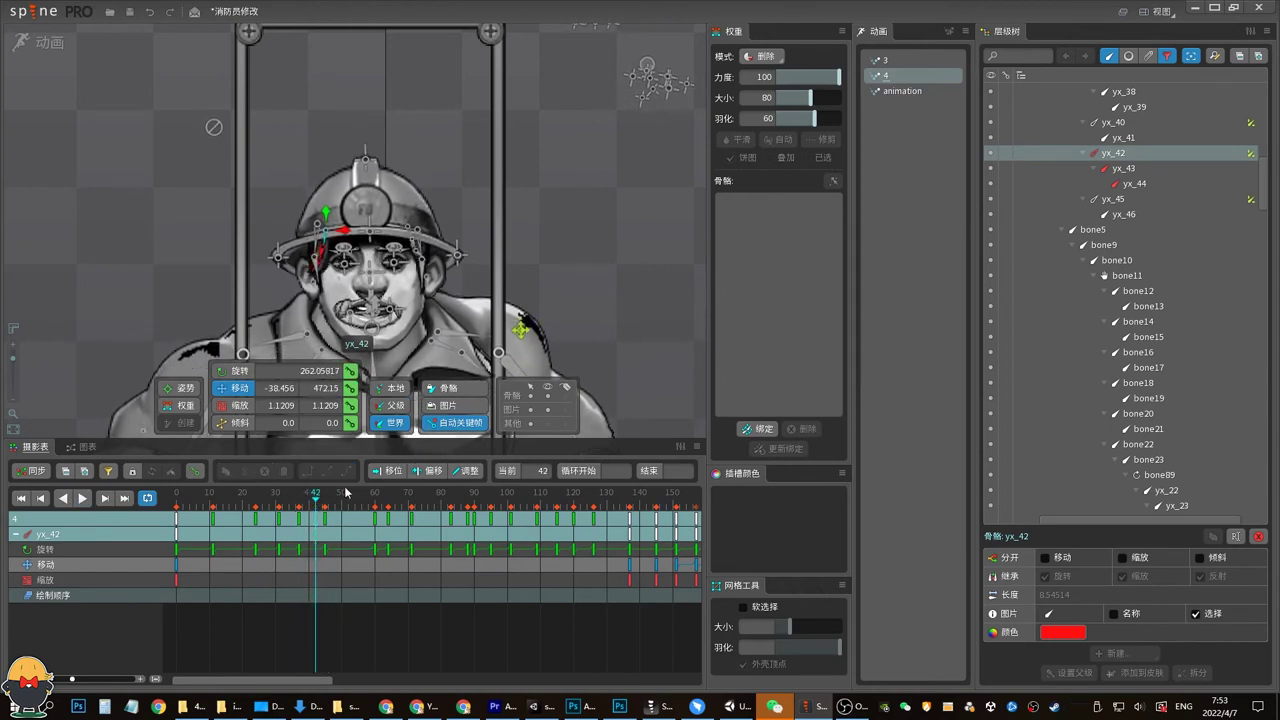
pyautogui.moveTo(295, 494); pyautogui.dragTo(332, 516)
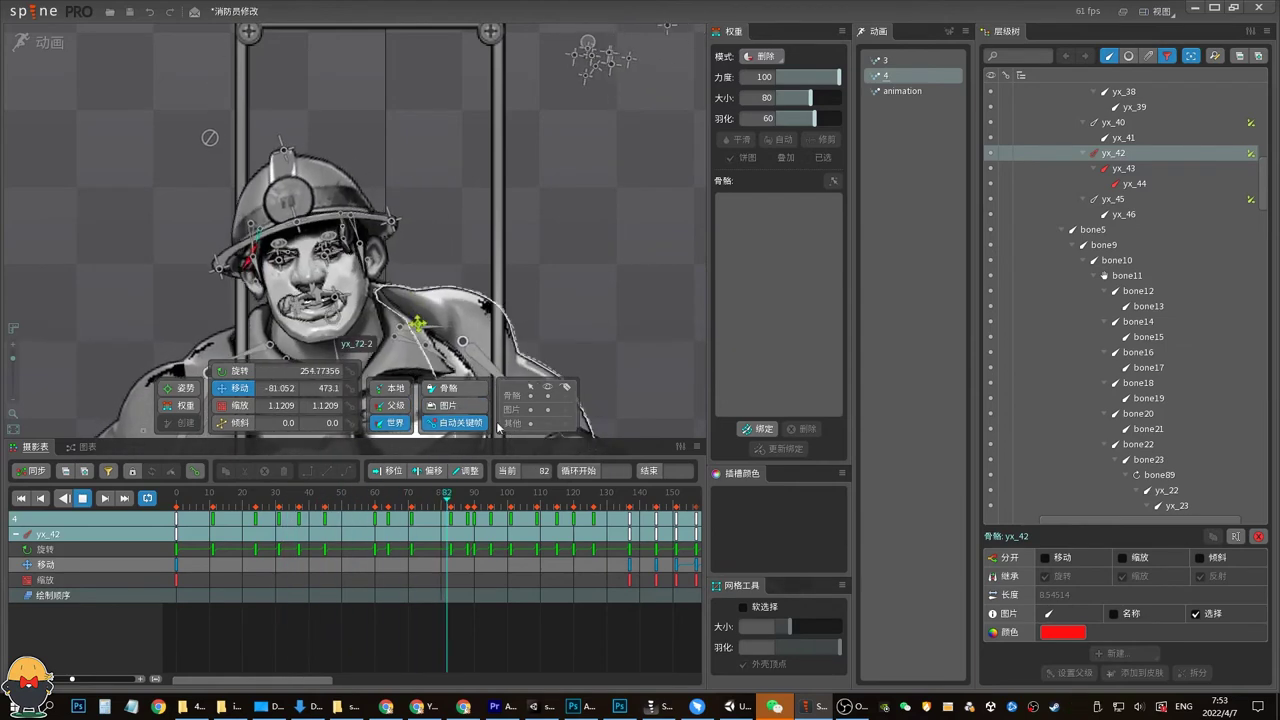
pyautogui.press('Escape')
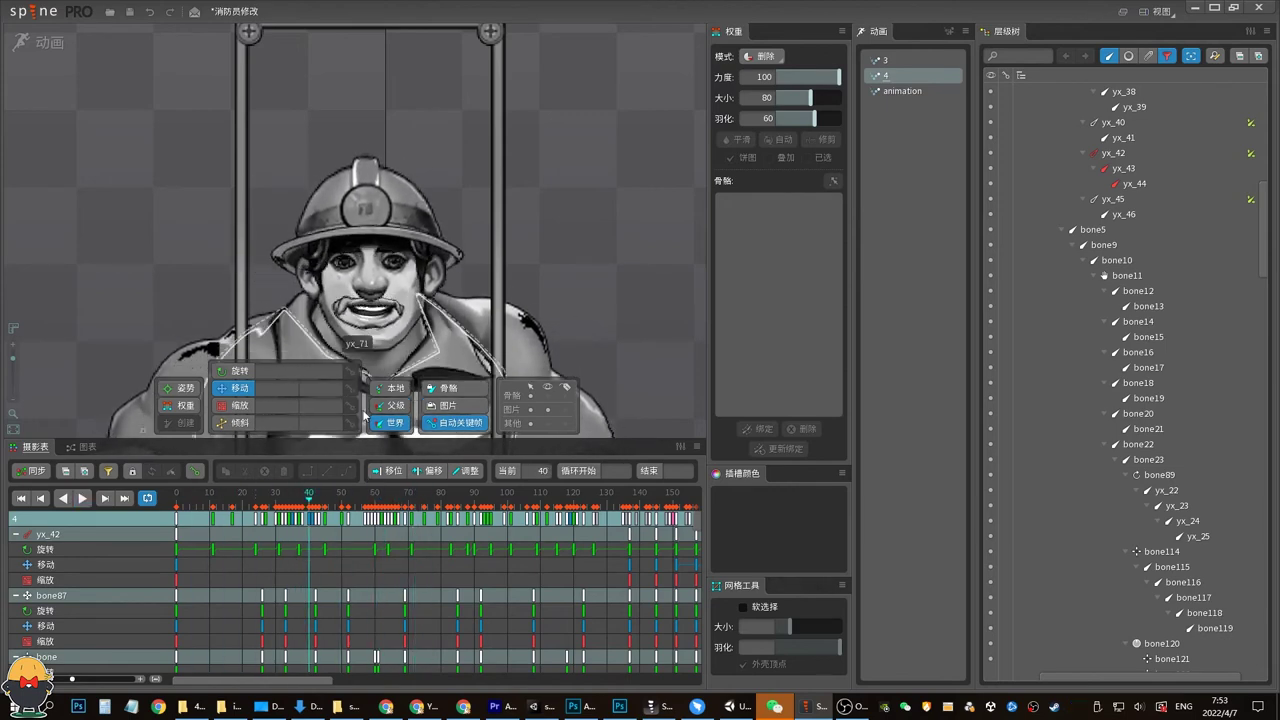
# Stop at frame 31, zoom onto the face with bones shown, and inspect bone52 and yx_49 across frames 29–35
pyautogui.click(280, 505)
pyautogui.moveTo(280, 505); pyautogui.dragTo(283, 505)
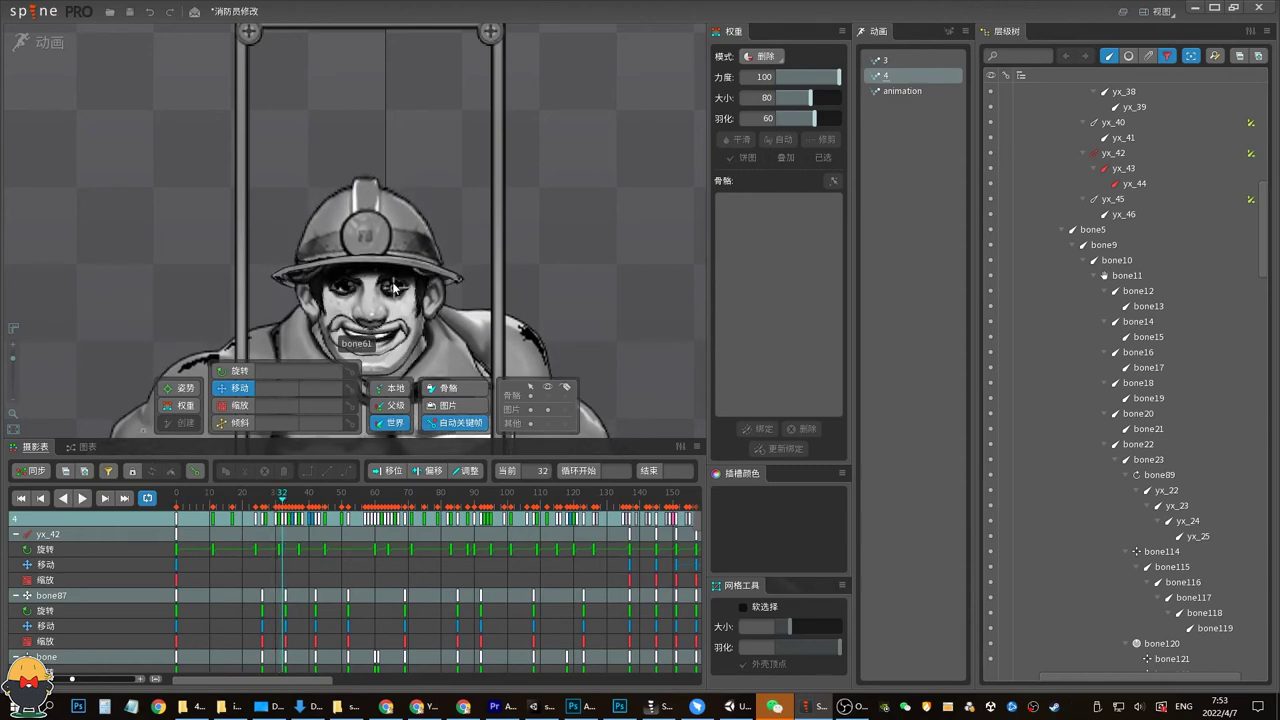
pyautogui.moveTo(12, 365); pyautogui.dragTo(13, 357)
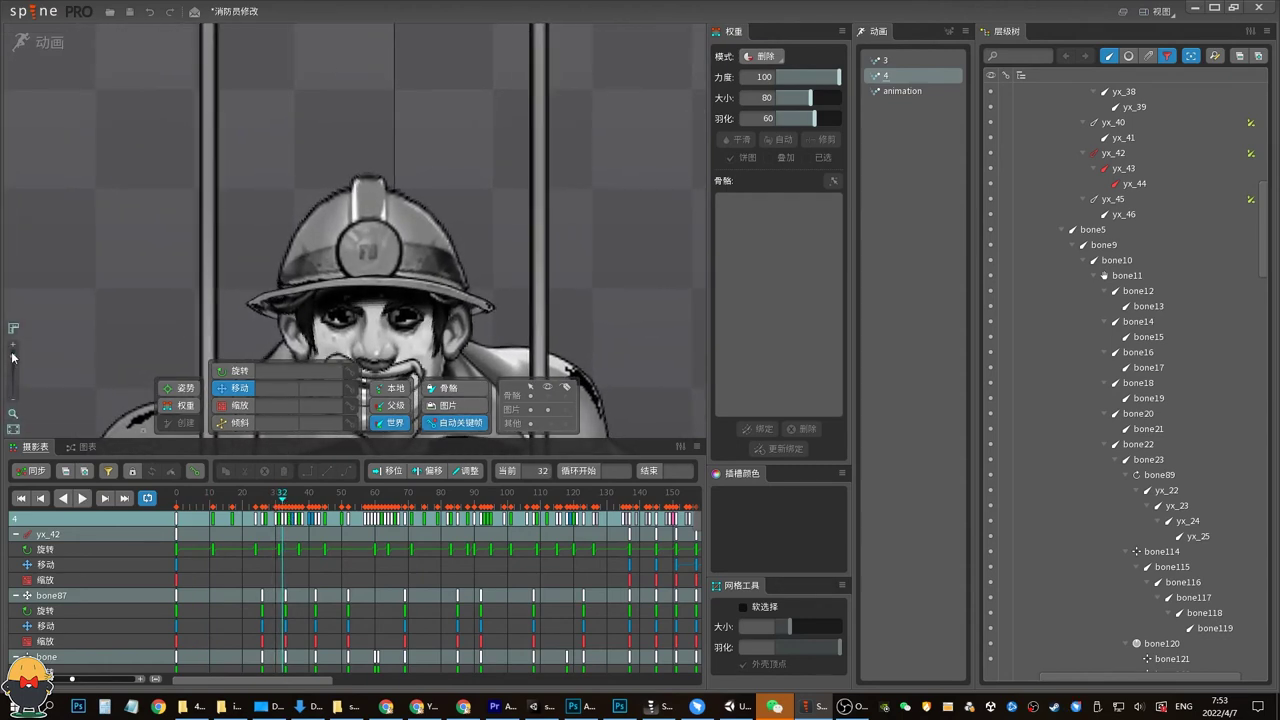
pyautogui.click(547, 396)
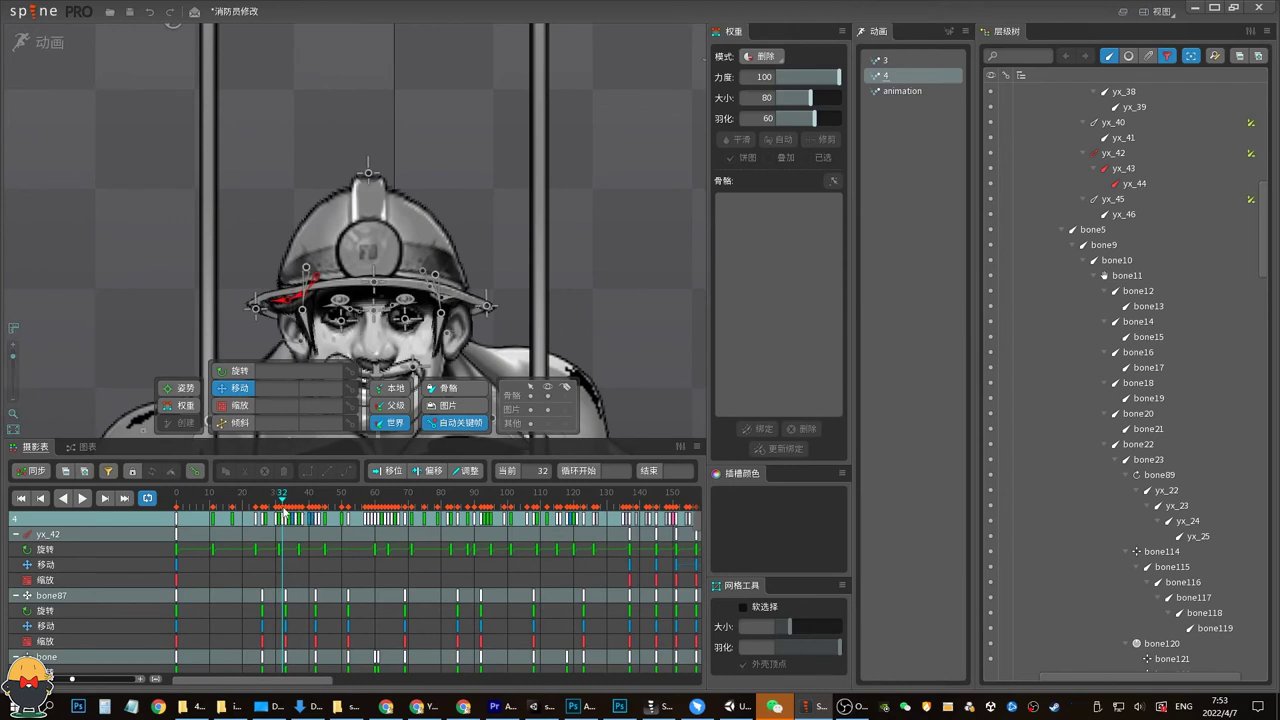
pyautogui.moveTo(283, 512)
pyautogui.mouseDown()
pyautogui.moveTo(273, 499)
pyautogui.moveTo(286, 499)
pyautogui.mouseUp()
pyautogui.click(332, 319)
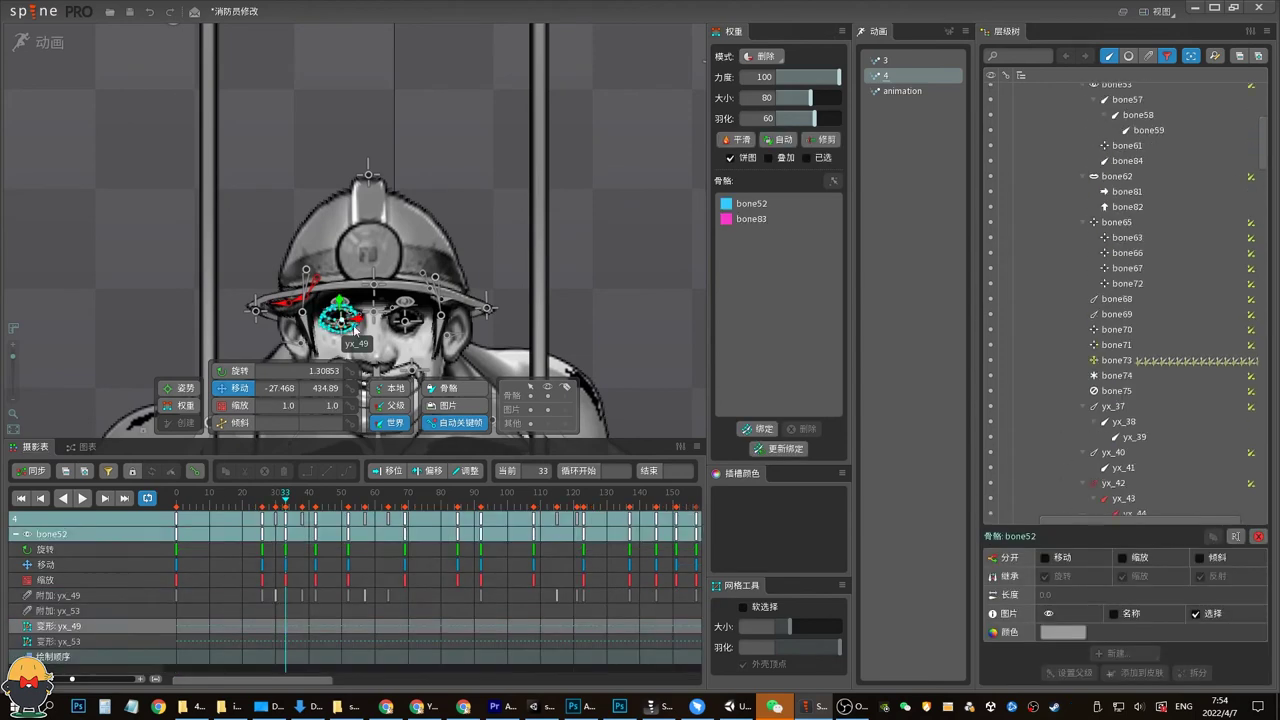
pyautogui.moveTo(283, 500); pyautogui.dragTo(291, 499)
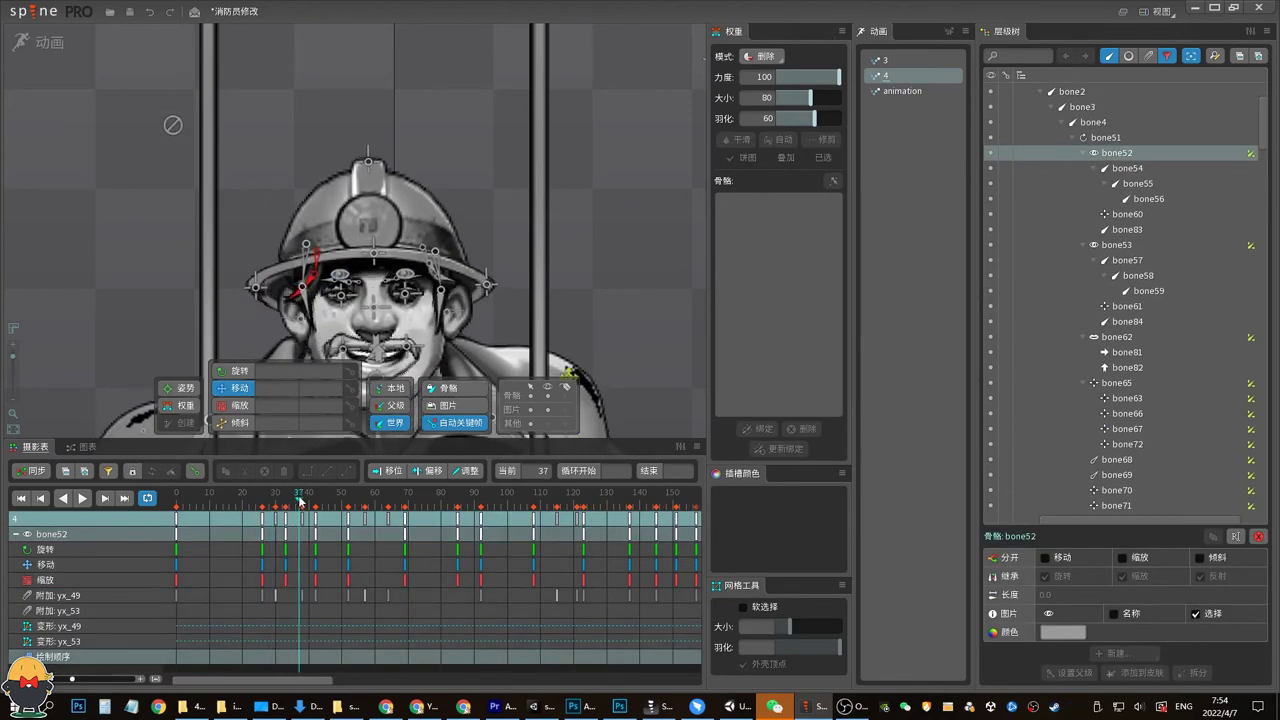
pyautogui.click(330, 318)
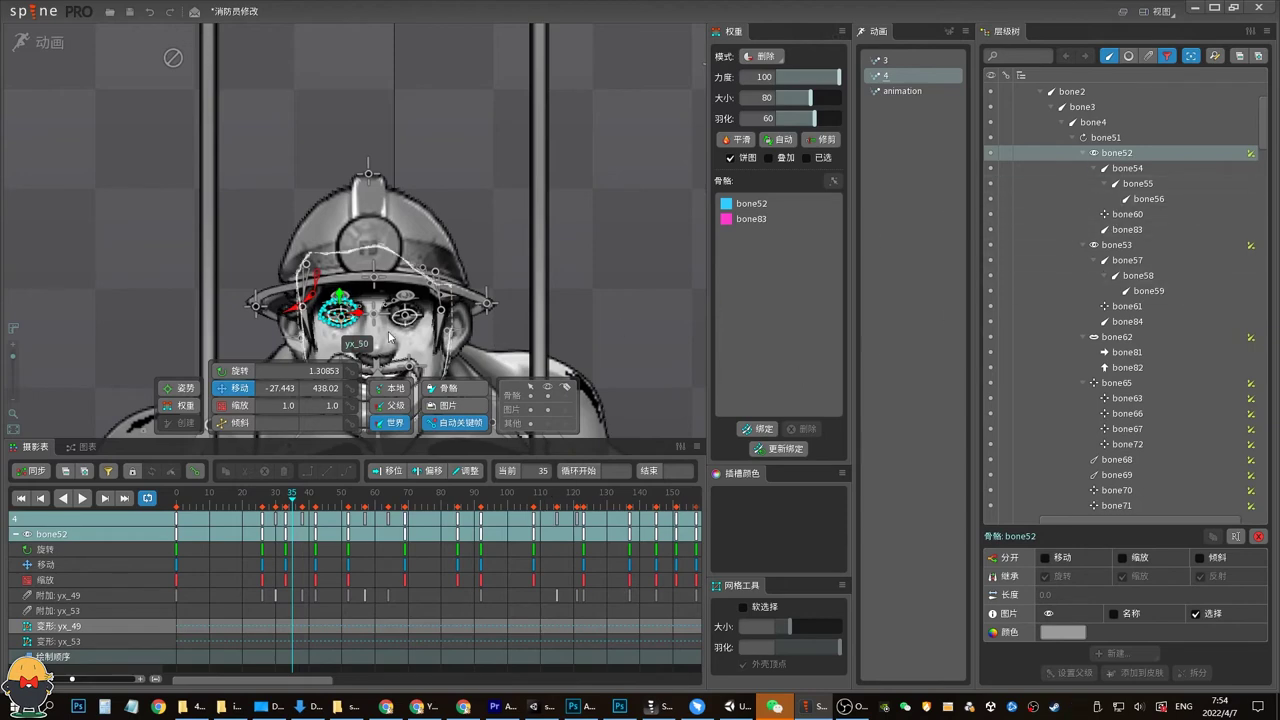
# Step the eyelid blink between frames 28 and 36, then reveal the yx_49 mesh in the hierarchy tree
pyautogui.scroll(3, 388, 332)
pyautogui.scroll(2, 376, 300)
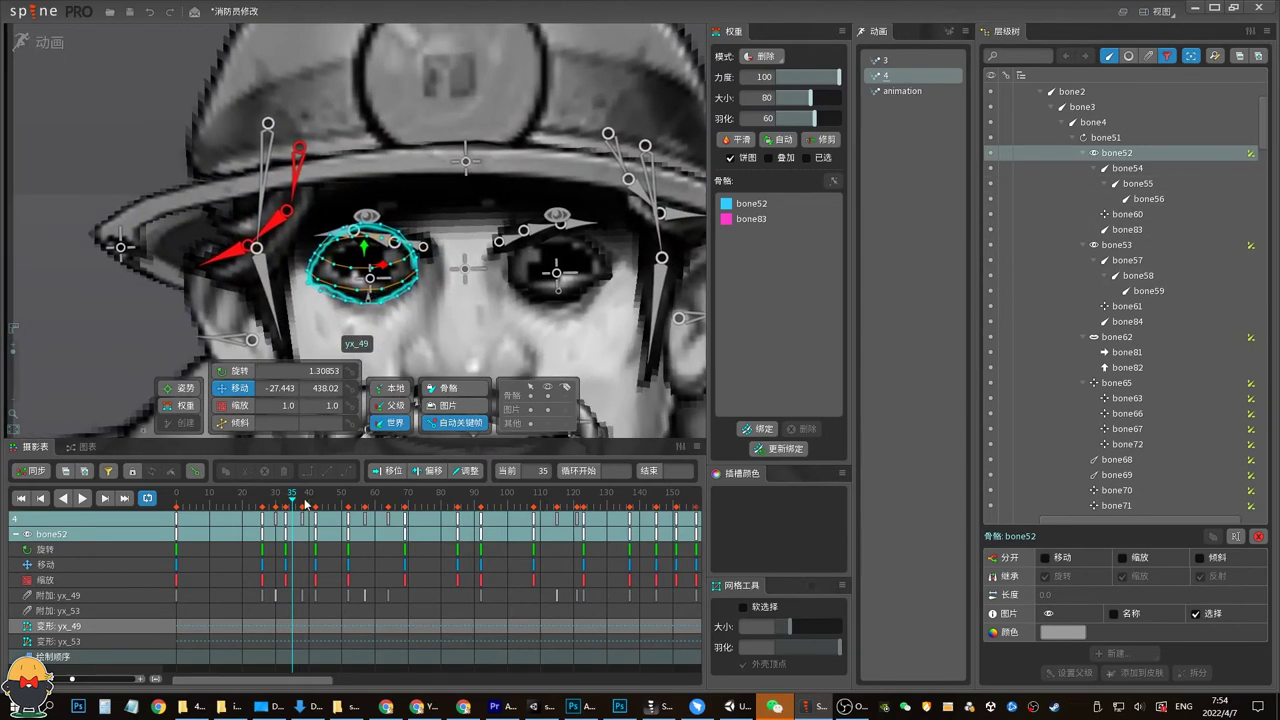
pyautogui.moveTo(305, 502); pyautogui.dragTo(285, 502)
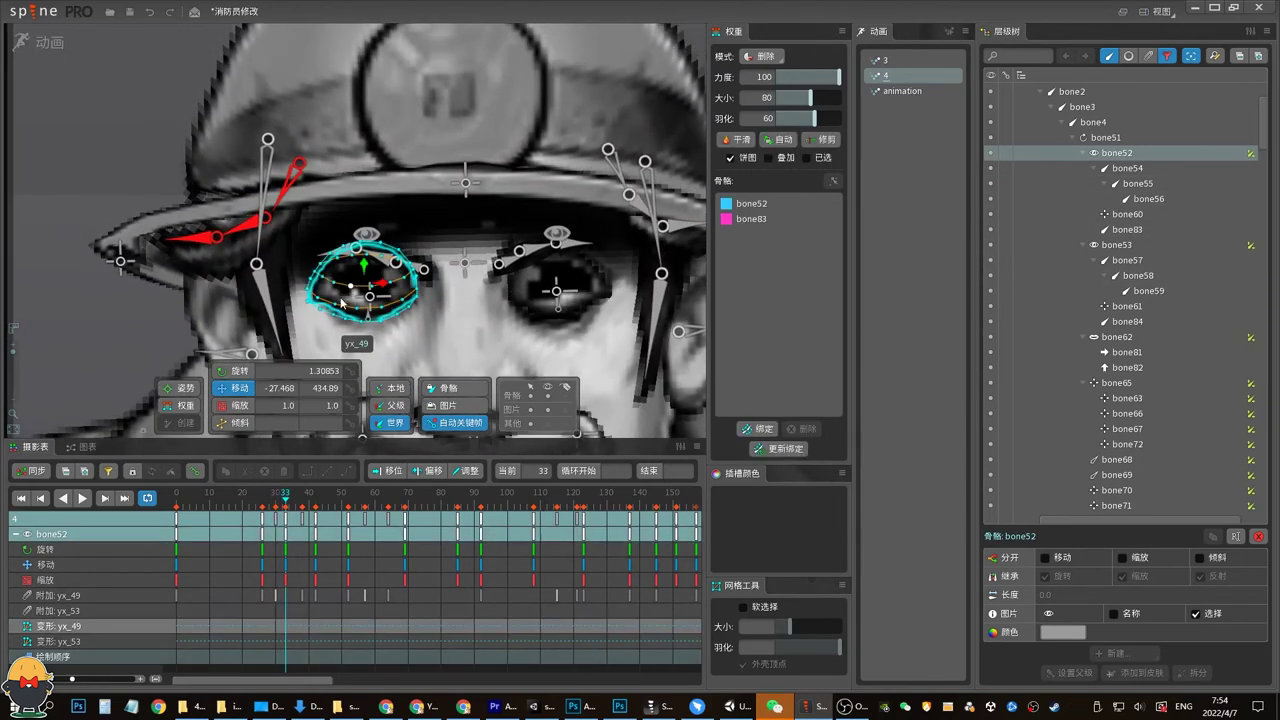
pyautogui.moveTo(284, 502); pyautogui.dragTo(288, 503)
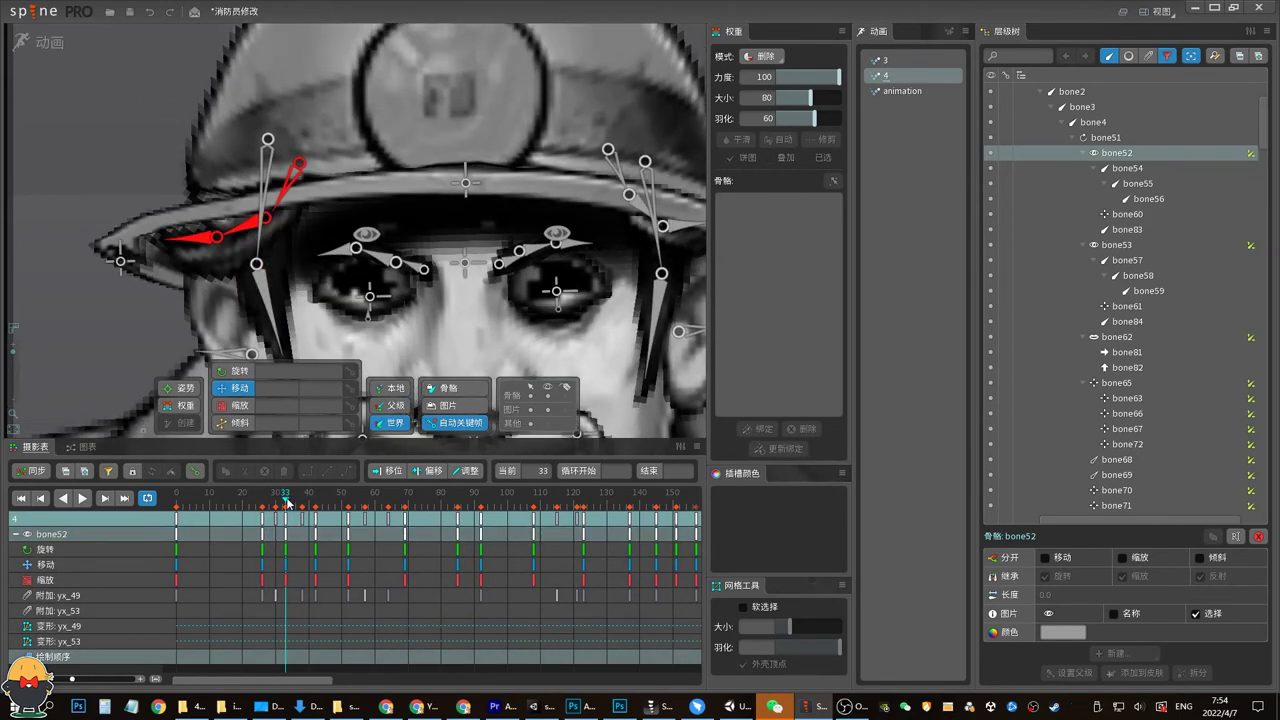
pyautogui.click(325, 308)
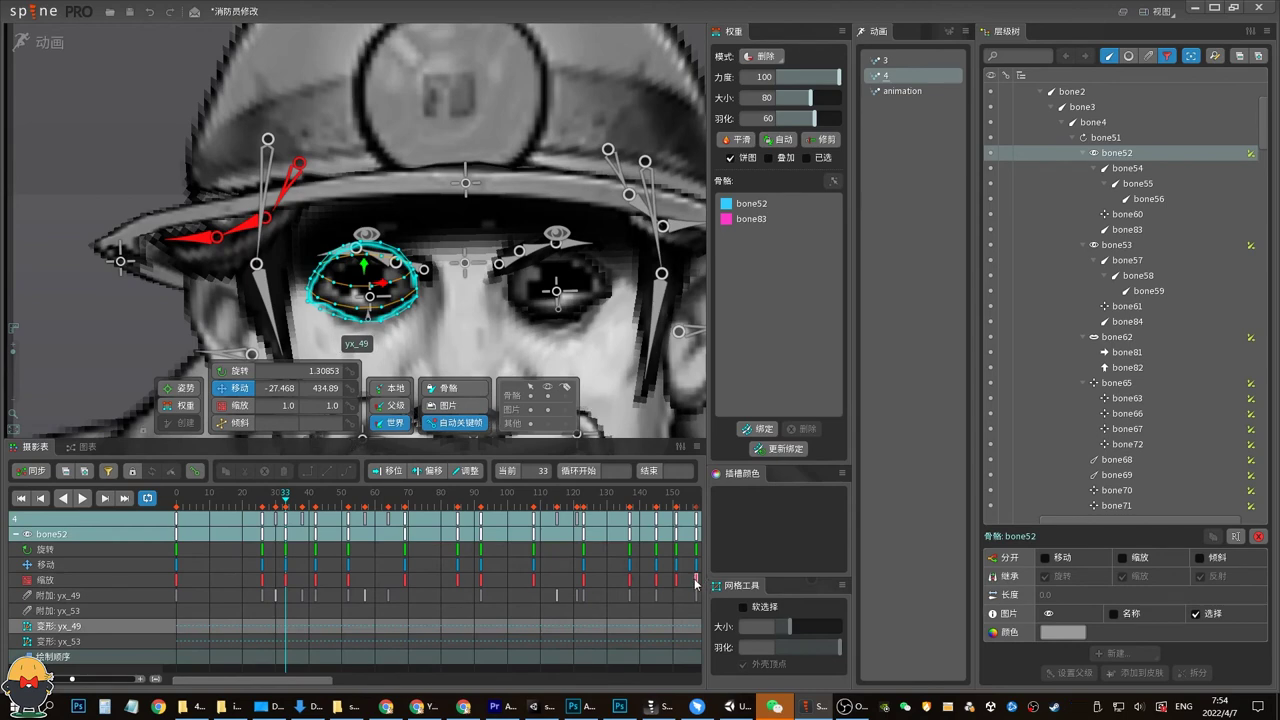
pyautogui.moveTo(288, 511); pyautogui.dragTo(269, 508)
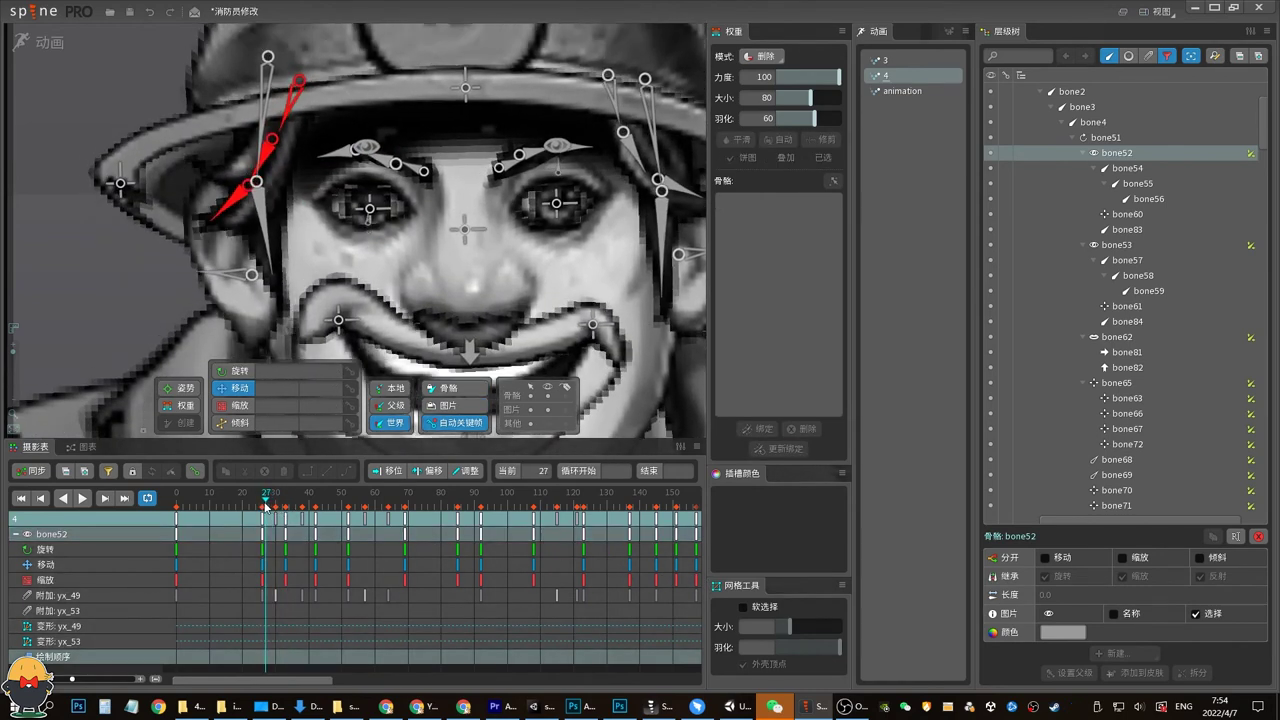
pyautogui.click(126, 564)
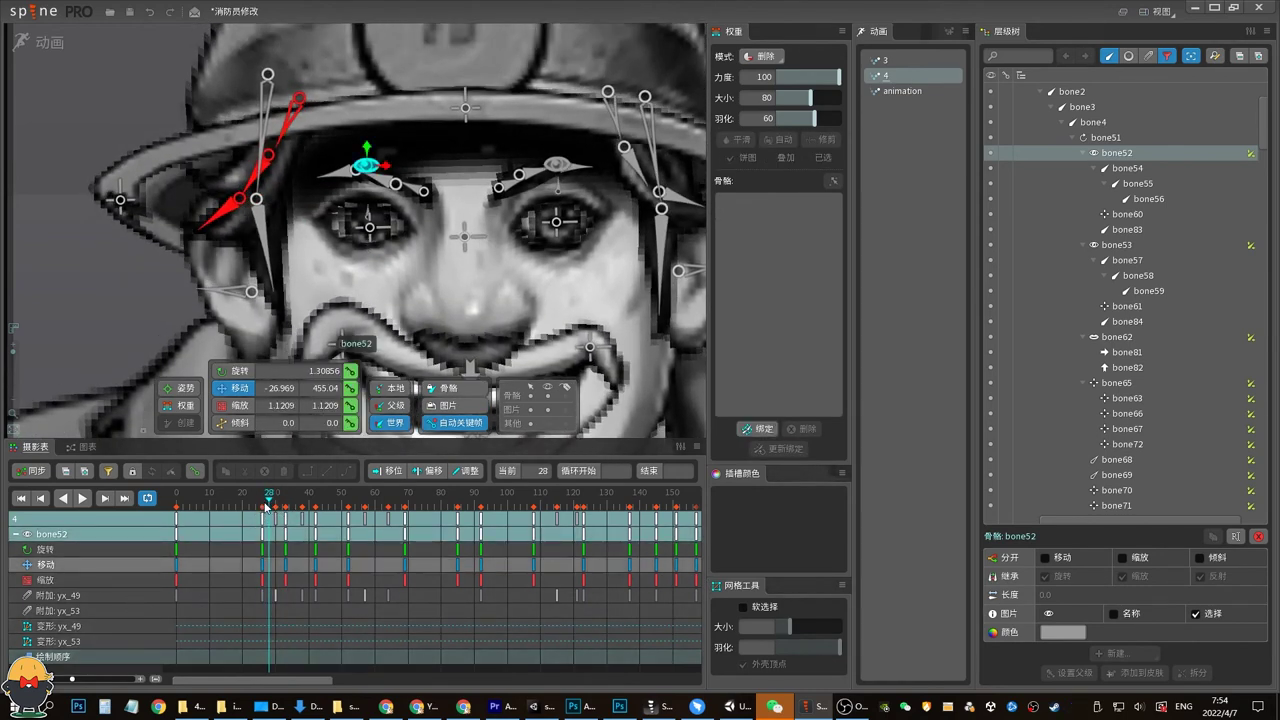
pyautogui.moveTo(262, 507); pyautogui.dragTo(279, 505)
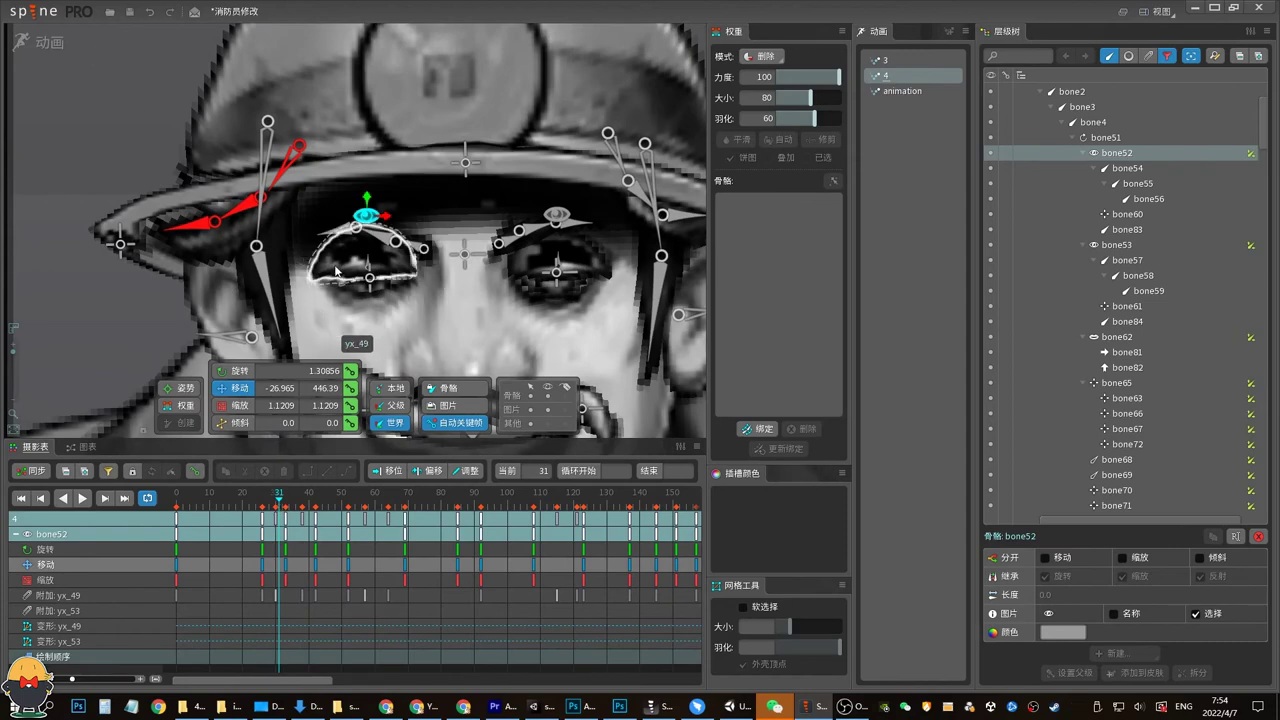
pyautogui.click(337, 270)
pyautogui.click(1108, 55)
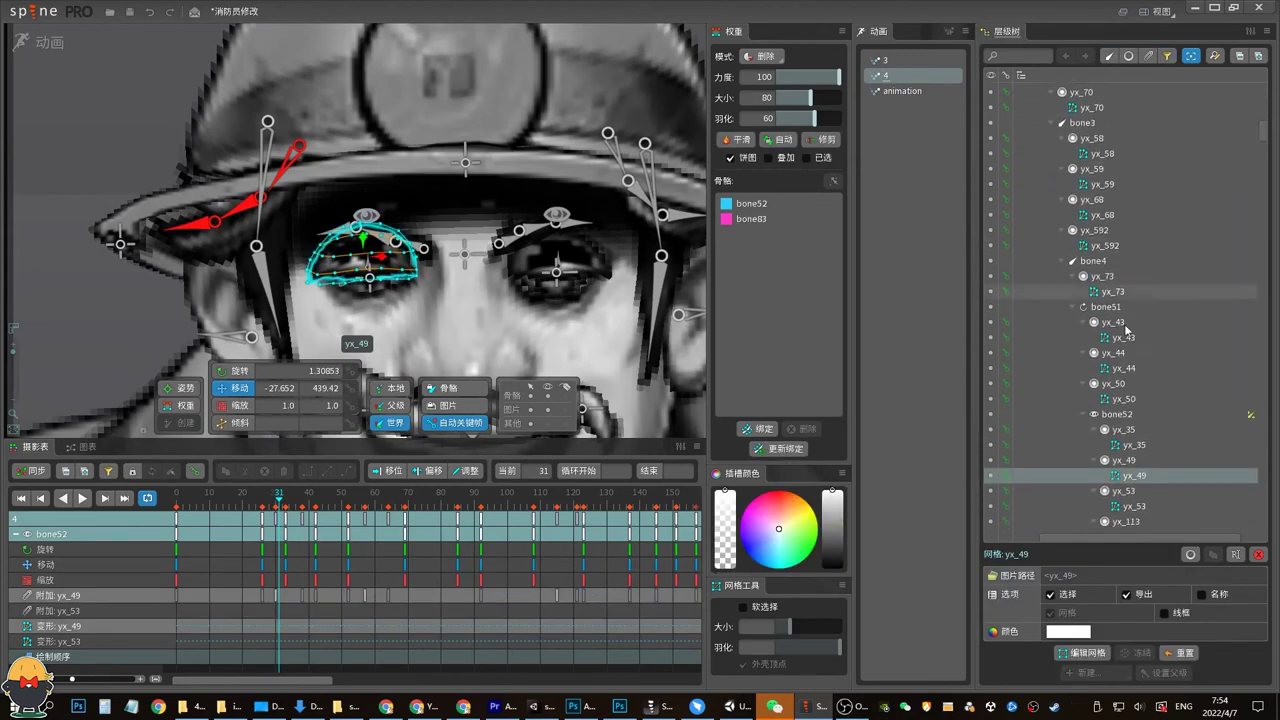
# Scrub yx_49's blink from frame 28 to 43, then zoom out to the whole firefighter
pyautogui.scroll(-1, 1040, 470)
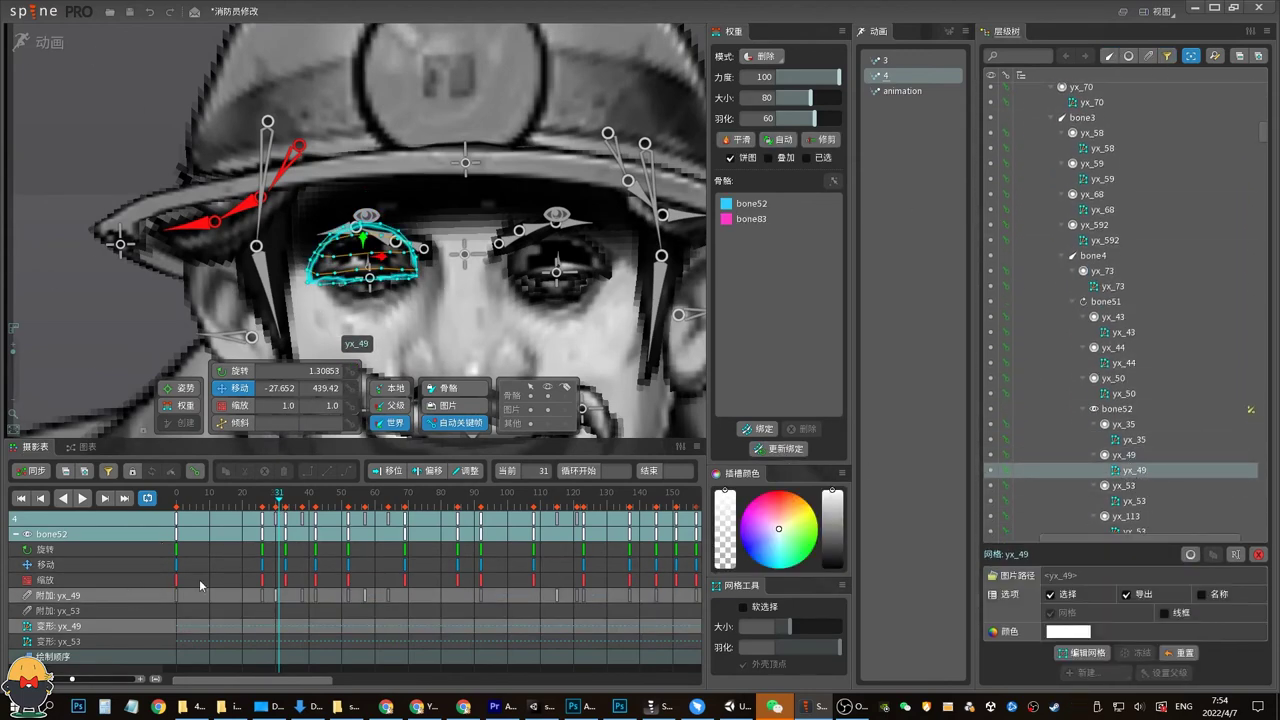
pyautogui.moveTo(268, 516)
pyautogui.mouseDown()
pyautogui.moveTo(289, 512)
pyautogui.moveTo(274, 516)
pyautogui.moveTo(275, 503)
pyautogui.mouseUp()
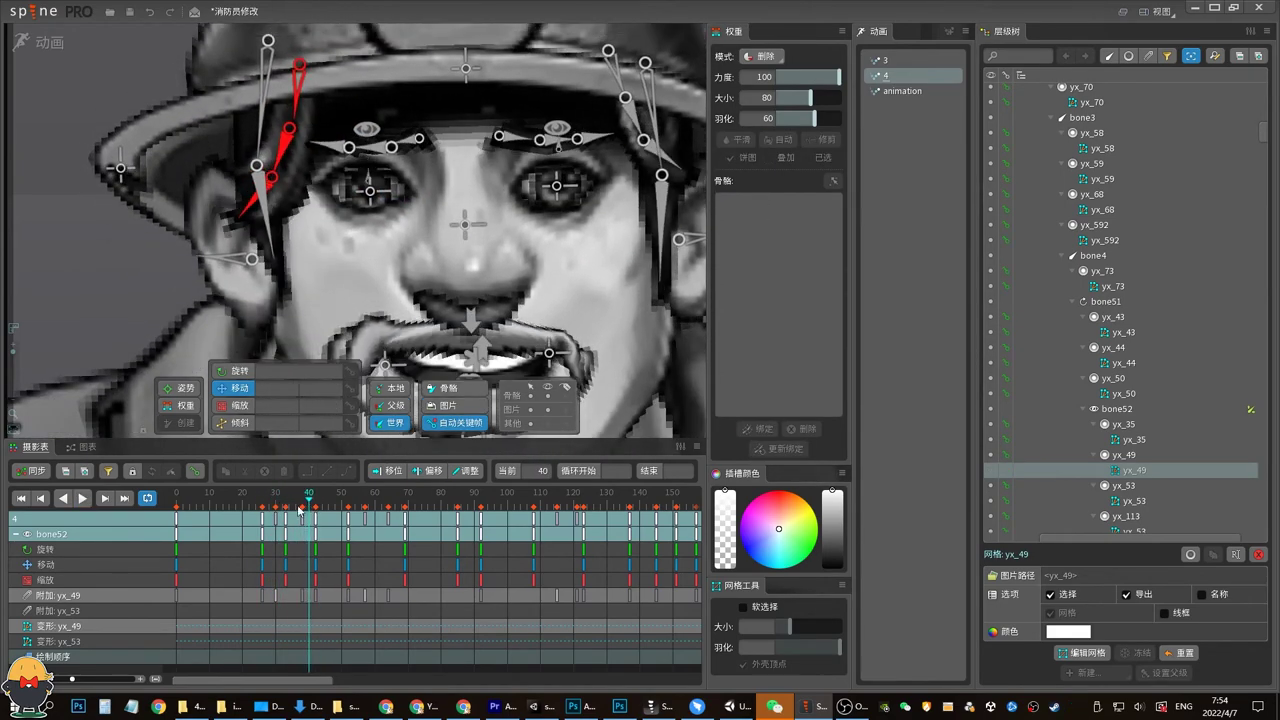
pyautogui.click(1129, 474)
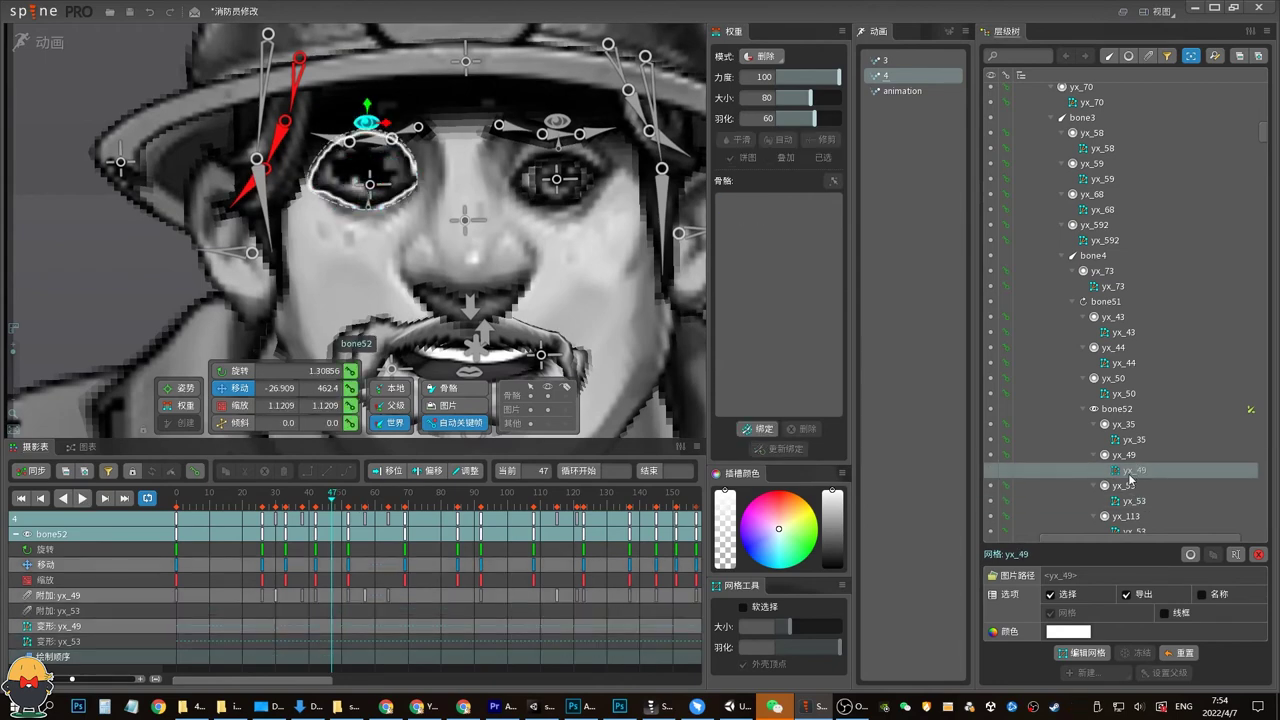
pyautogui.moveTo(268, 500); pyautogui.dragTo(279, 500)
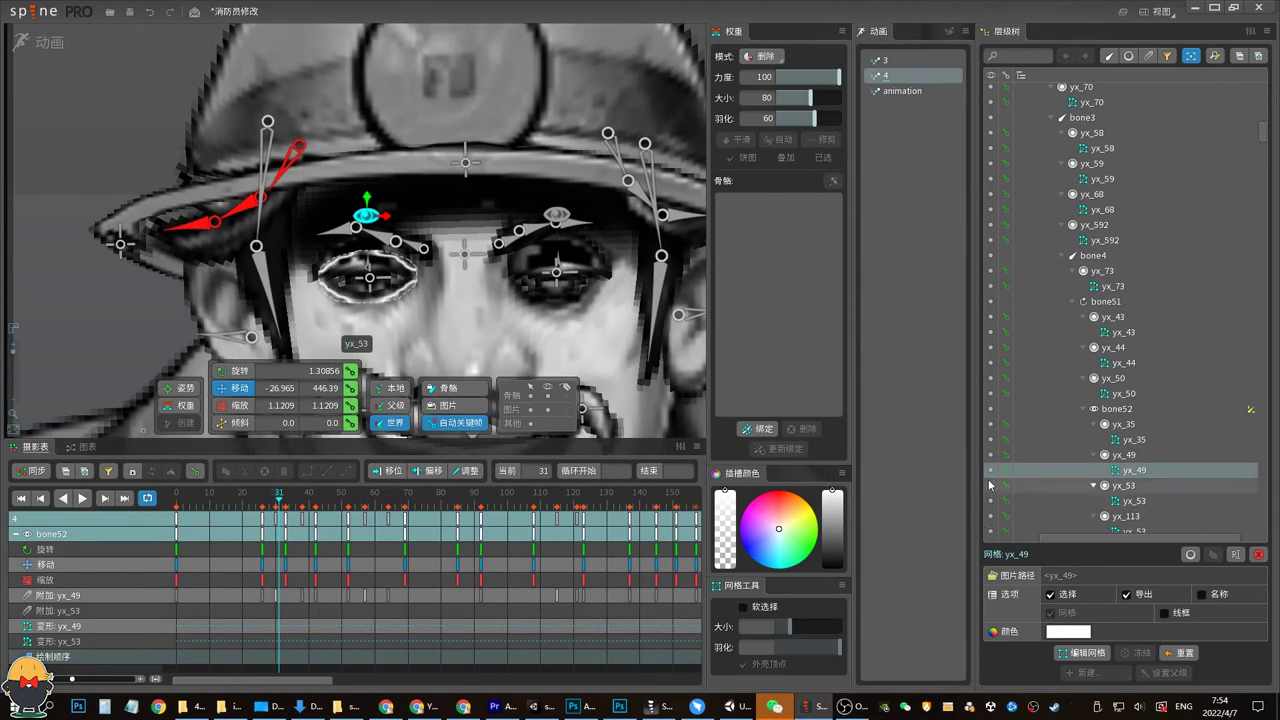
pyautogui.moveTo(279, 500); pyautogui.dragTo(318, 500)
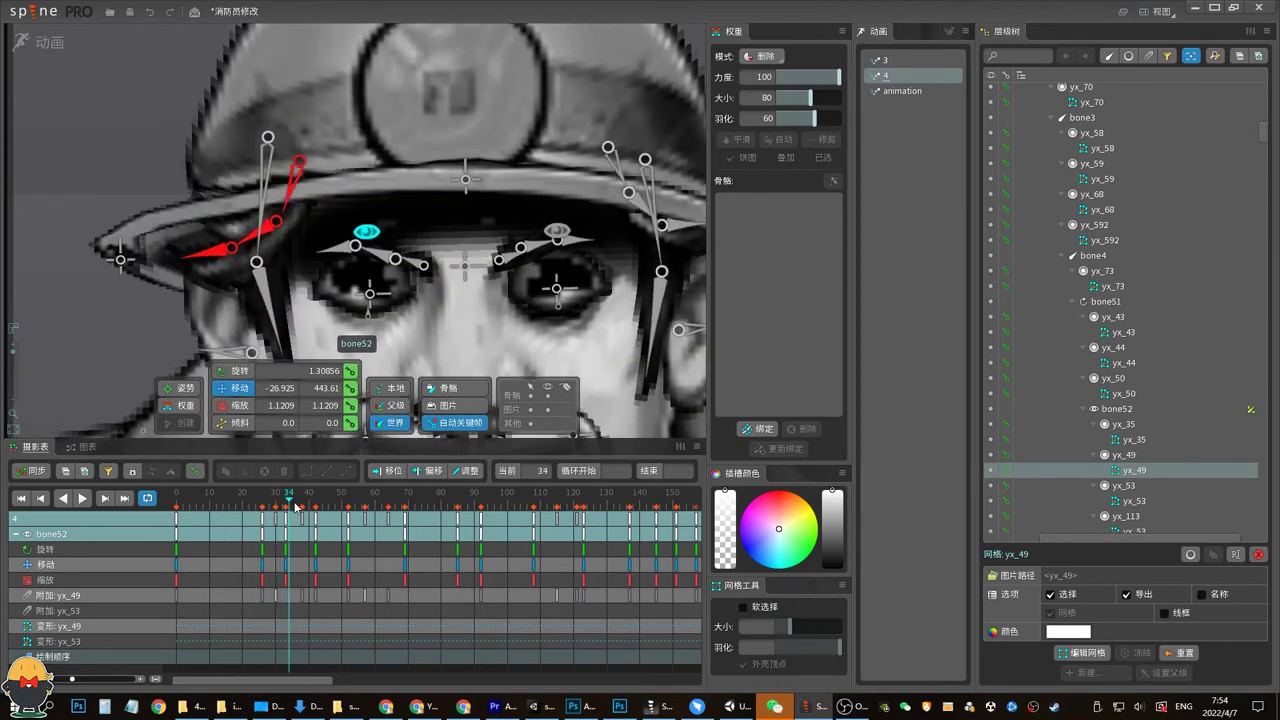
pyautogui.moveTo(14, 347); pyautogui.dragTo(12, 360)
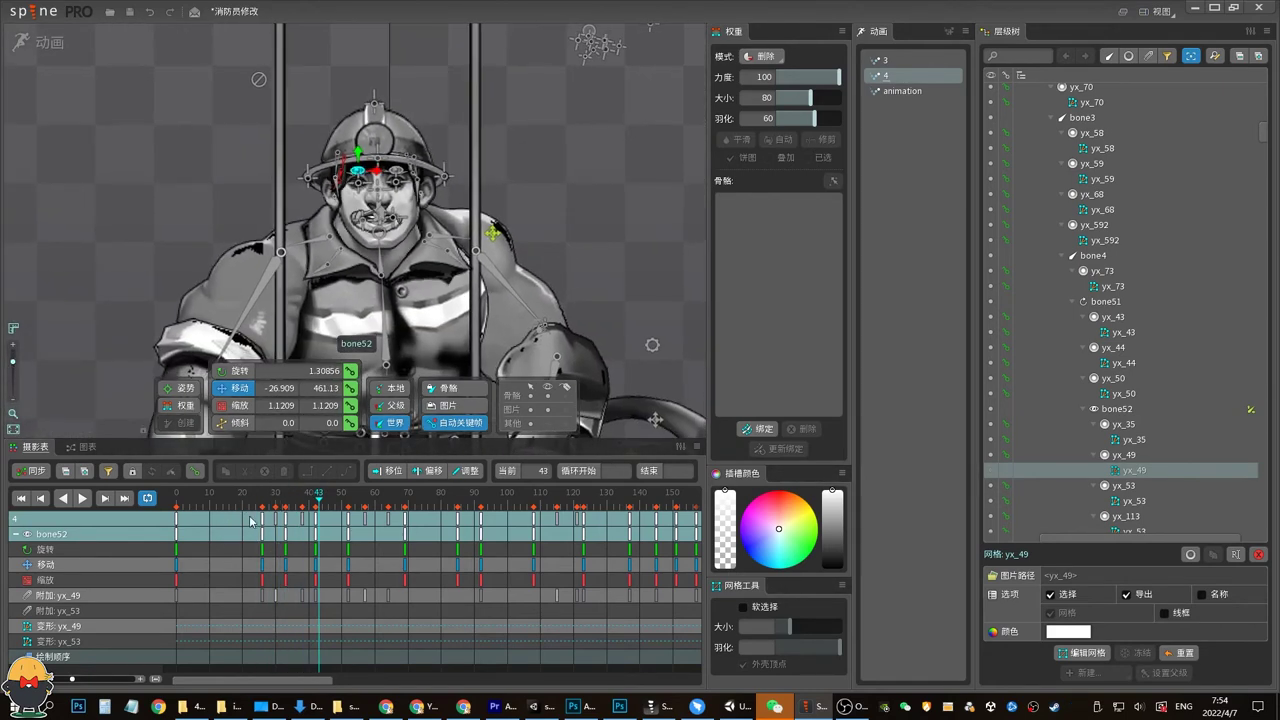
# Clear the selection, play animation 4 backwards and forwards with J and L, then stop
pyautogui.click(490, 410)
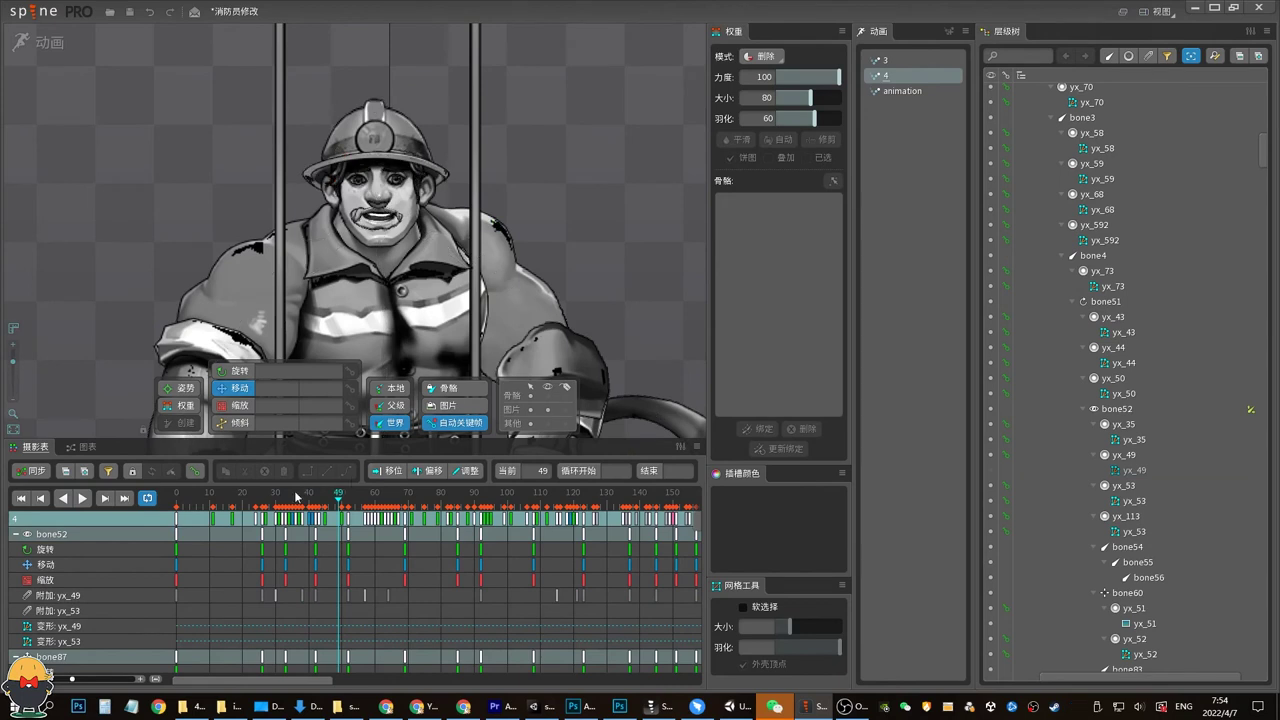
pyautogui.press('j')
pyautogui.press('l')
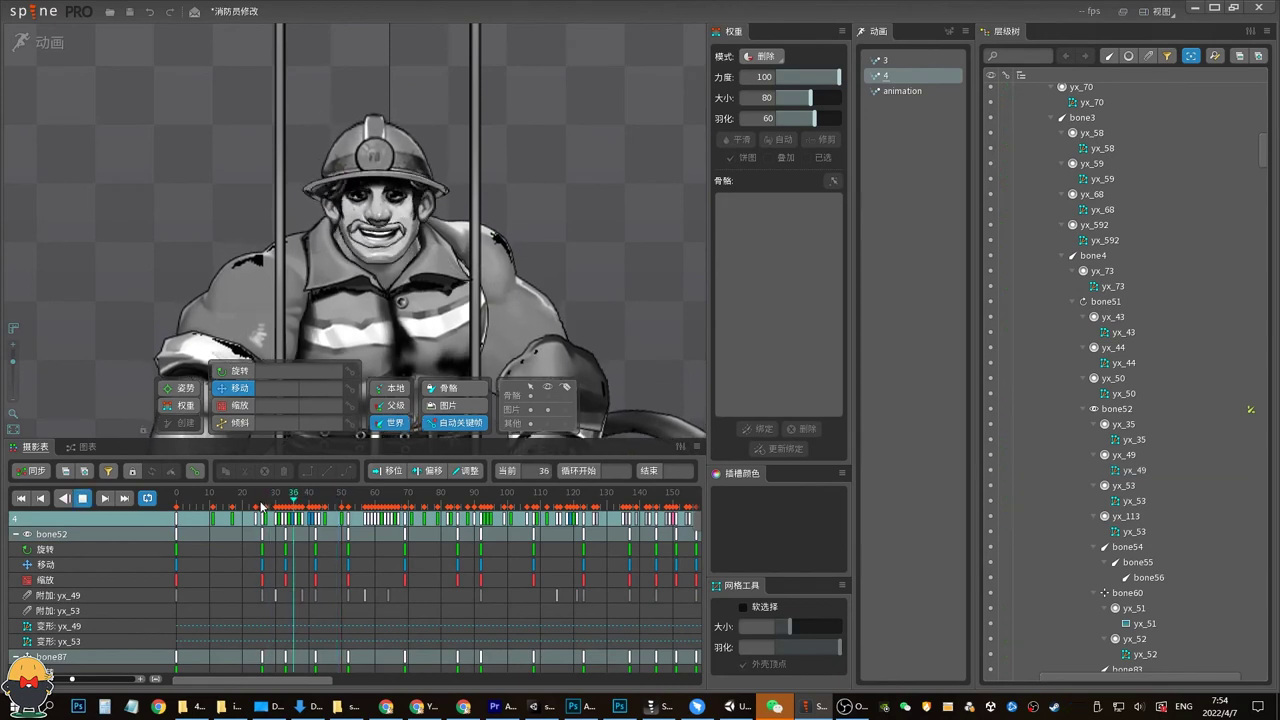
pyautogui.press('j')
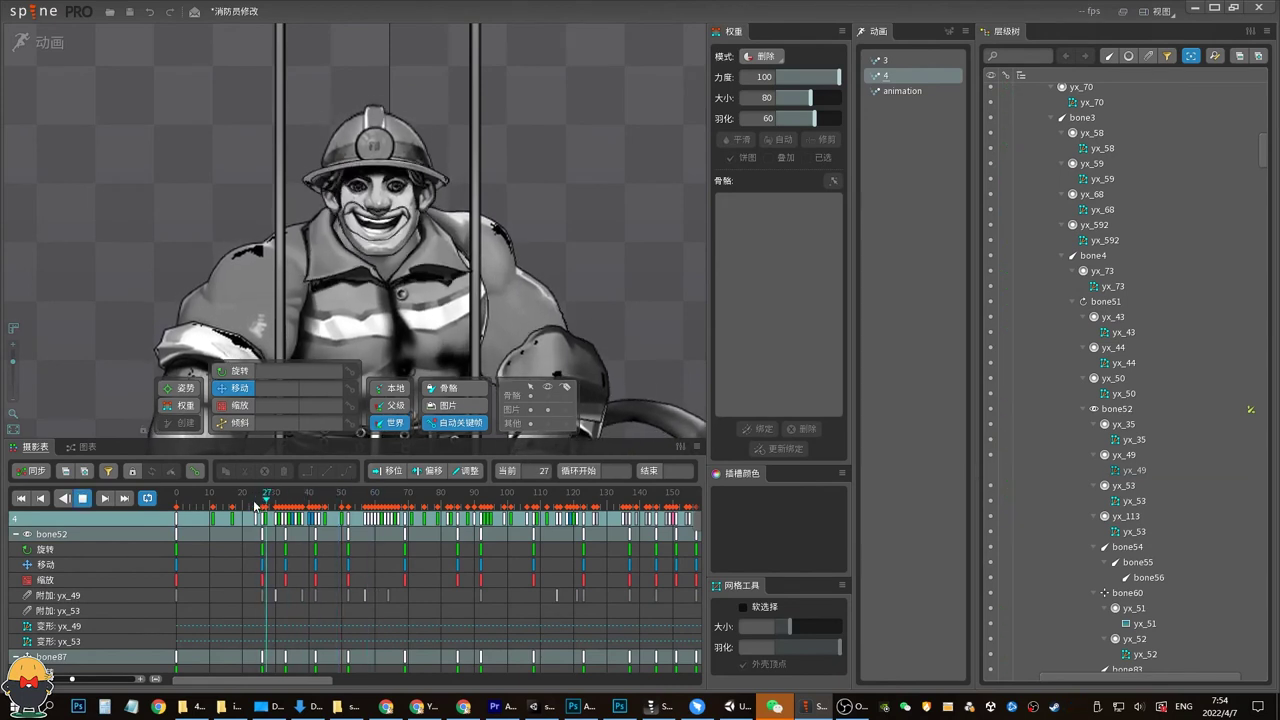
pyautogui.press('l')
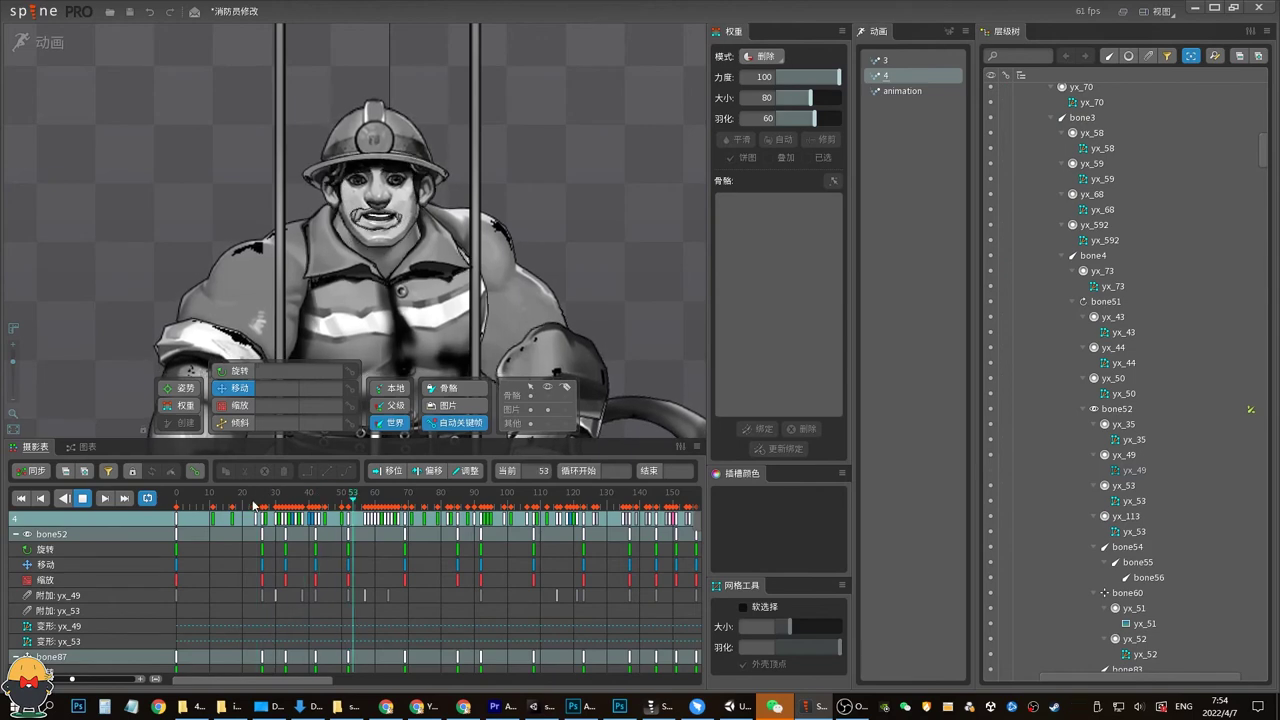
pyautogui.press('Home')
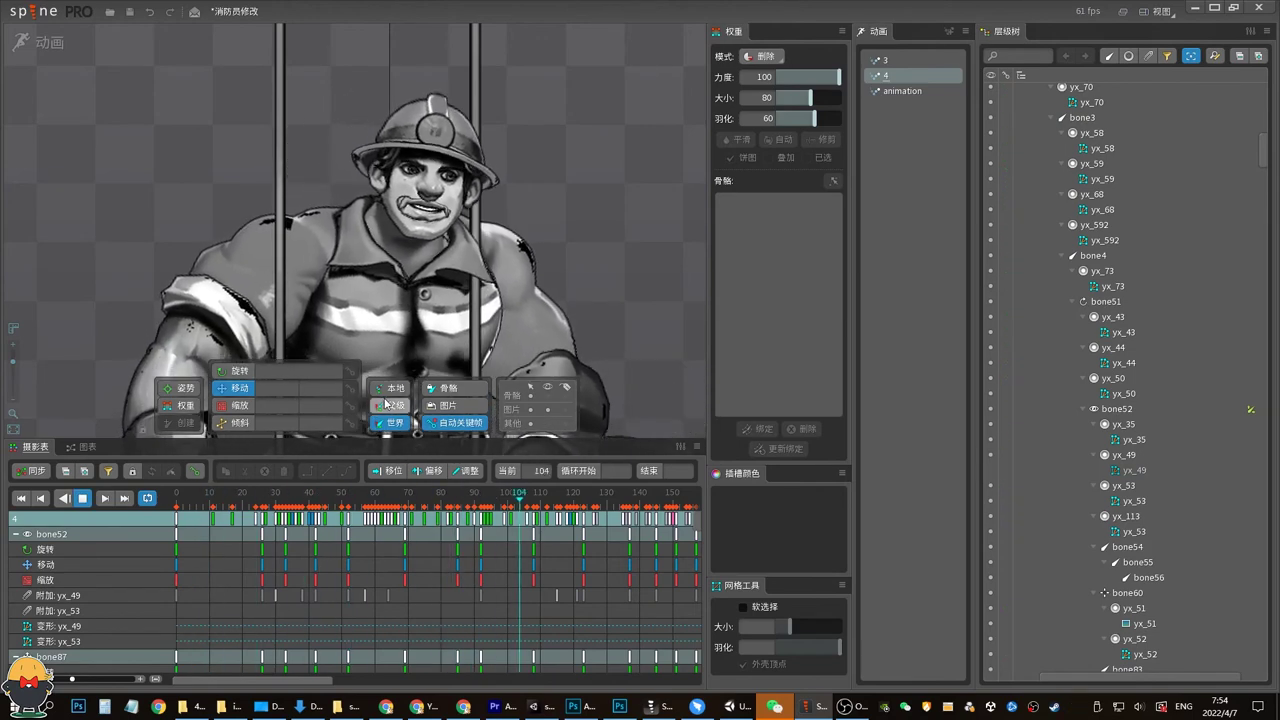
pyautogui.press('k')
pyautogui.click(436, 142)
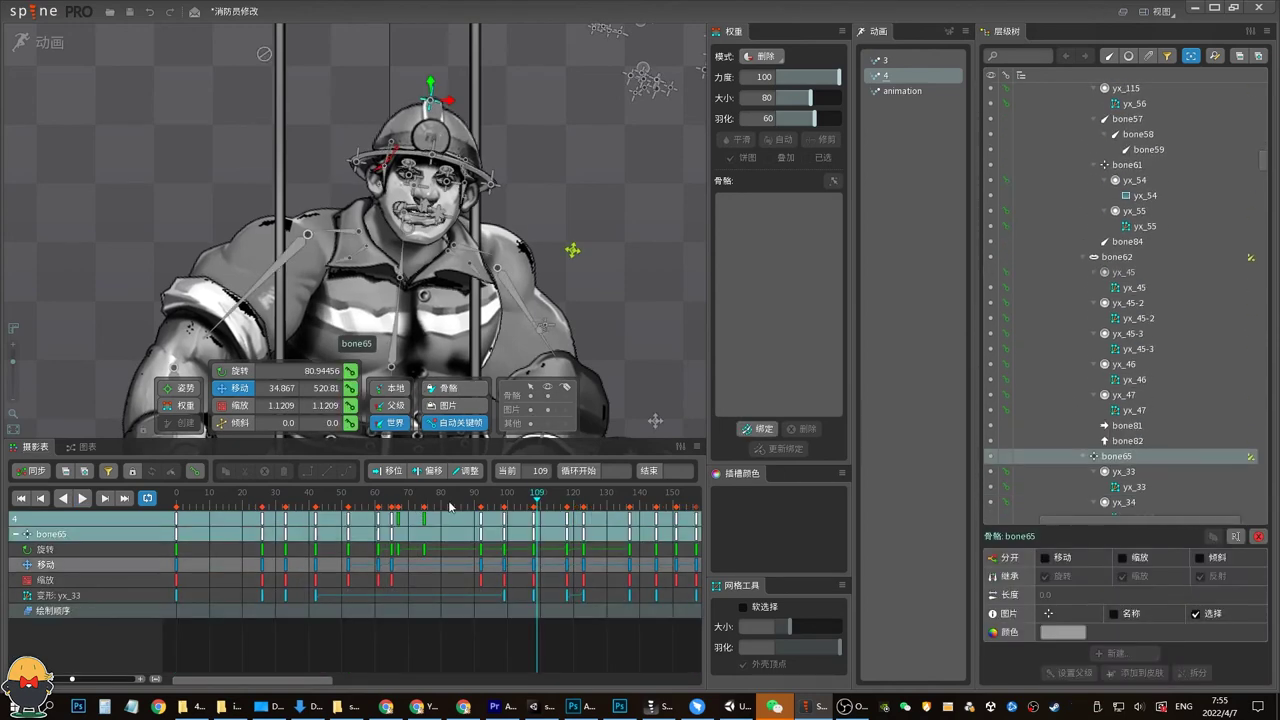
# Rotate bone65 to about 80° near frame 84, then review its head motion through frame 122
pyautogui.click(481, 508)
pyautogui.click(583, 565)
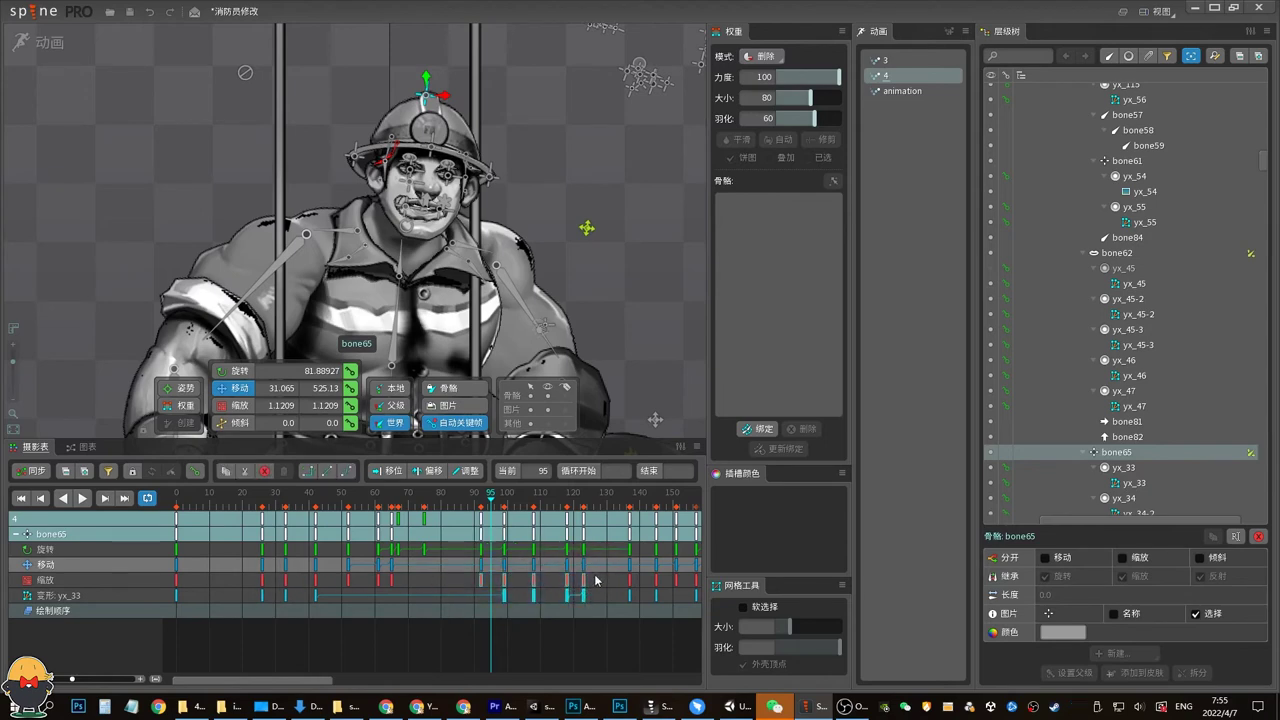
pyautogui.moveTo(489, 510); pyautogui.dragTo(478, 507)
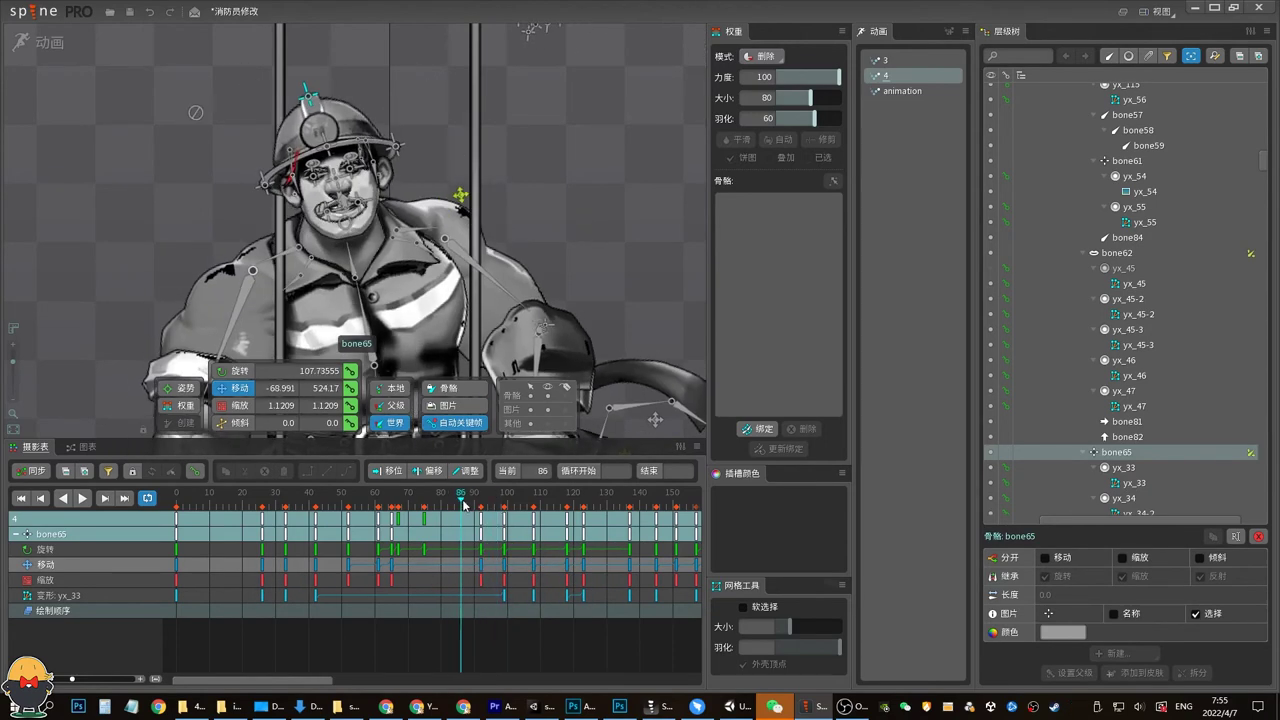
pyautogui.moveTo(480, 505)
pyautogui.mouseDown()
pyautogui.moveTo(457, 513)
pyautogui.moveTo(481, 524)
pyautogui.moveTo(474, 512)
pyautogui.mouseUp()
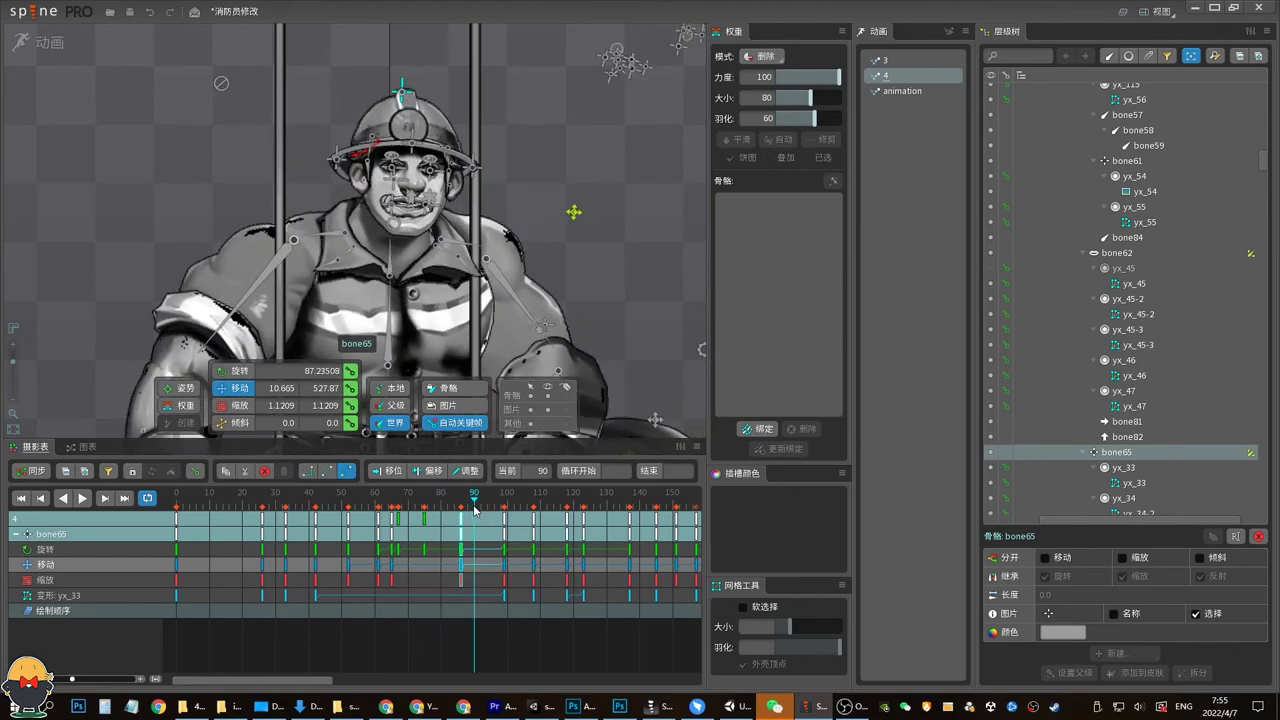
pyautogui.press('c')
pyautogui.moveTo(601, 340); pyautogui.dragTo(634, 304)
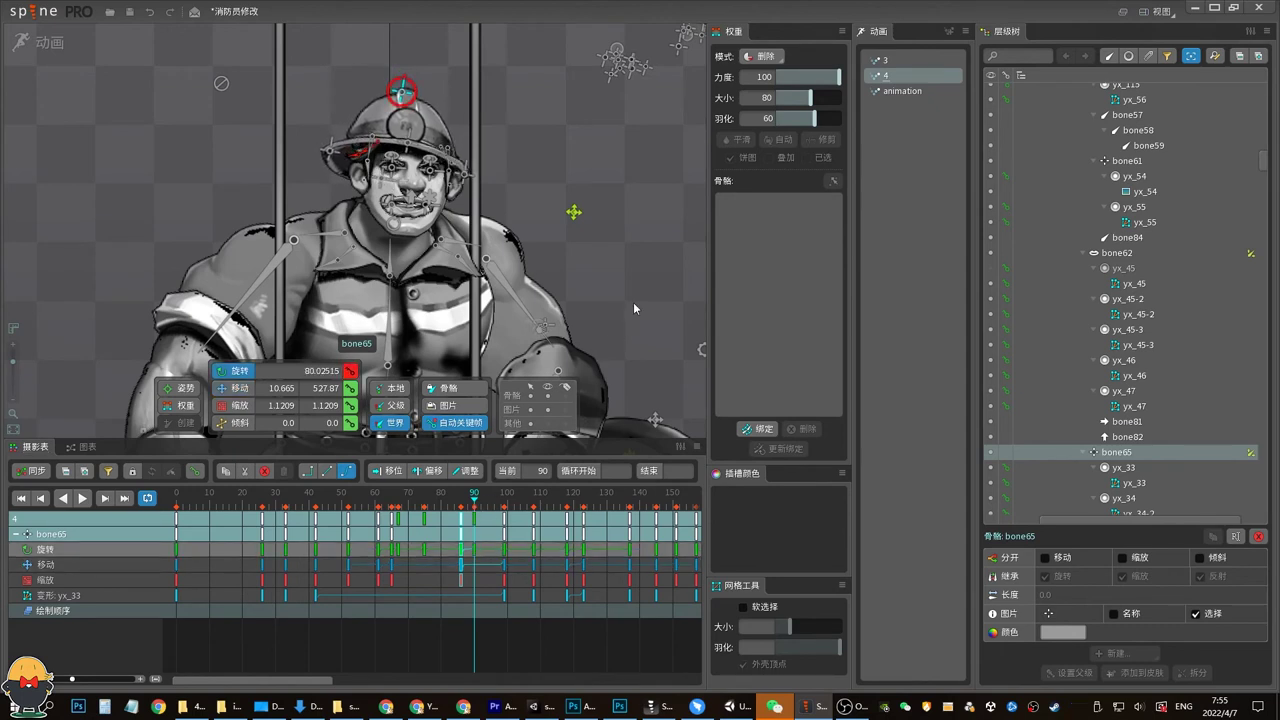
pyautogui.moveTo(473, 501); pyautogui.dragTo(487, 503)
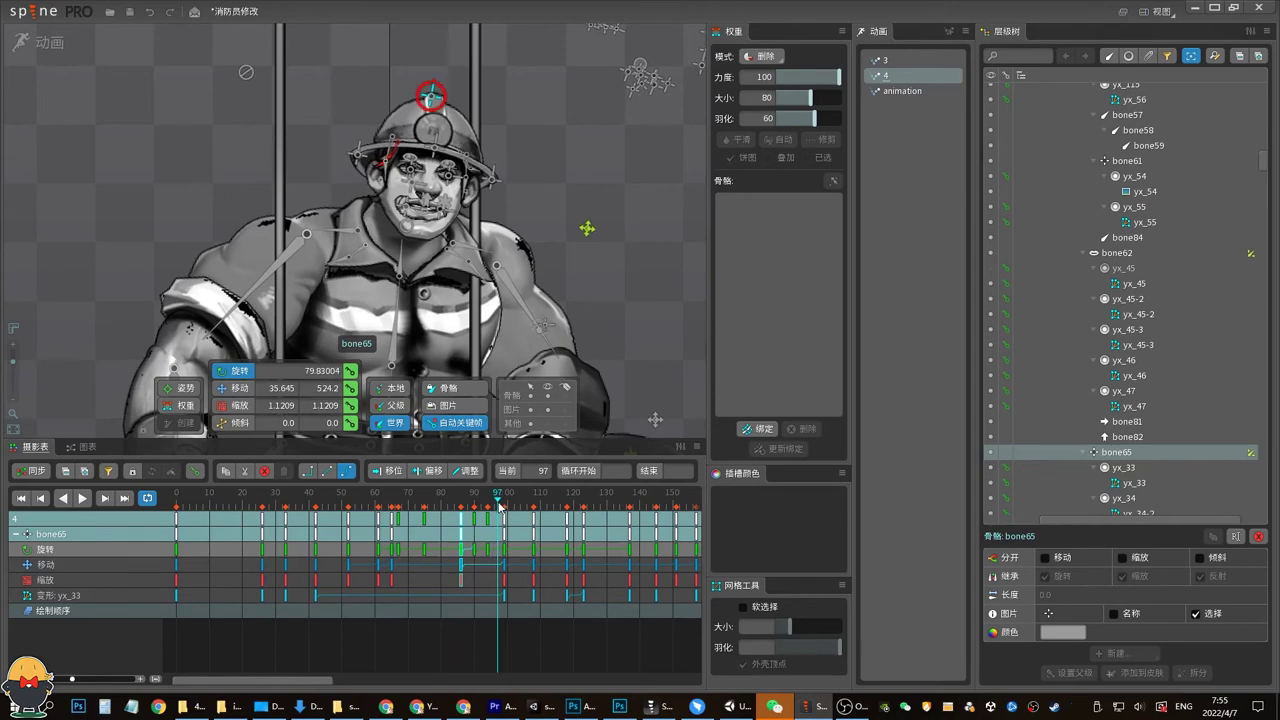
pyautogui.moveTo(499, 507); pyautogui.dragTo(504, 507)
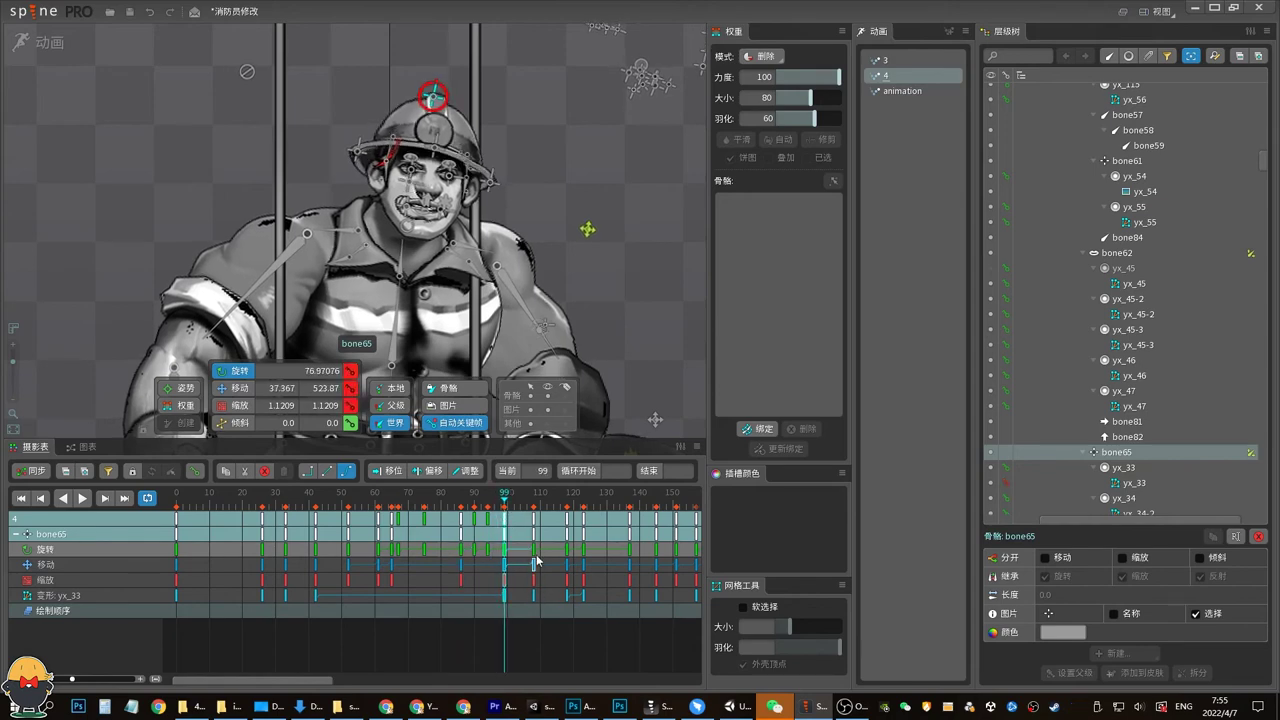
pyautogui.press('l')
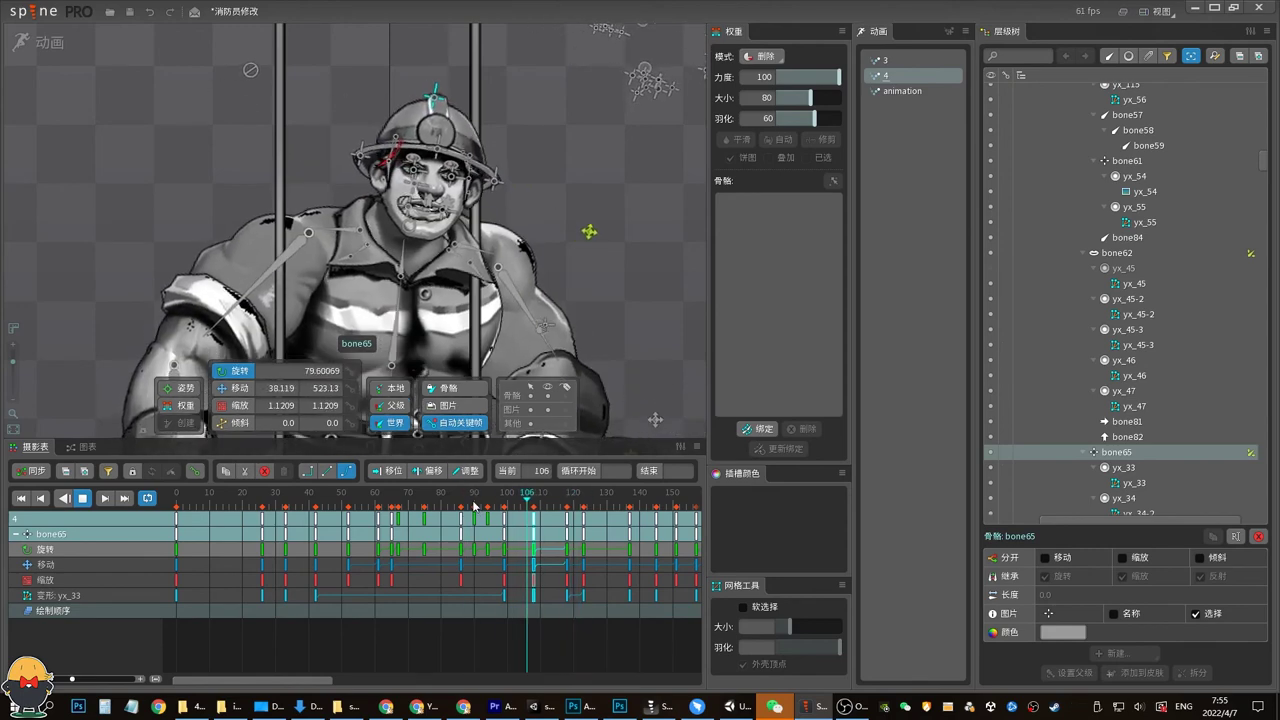
pyautogui.click(470, 503)
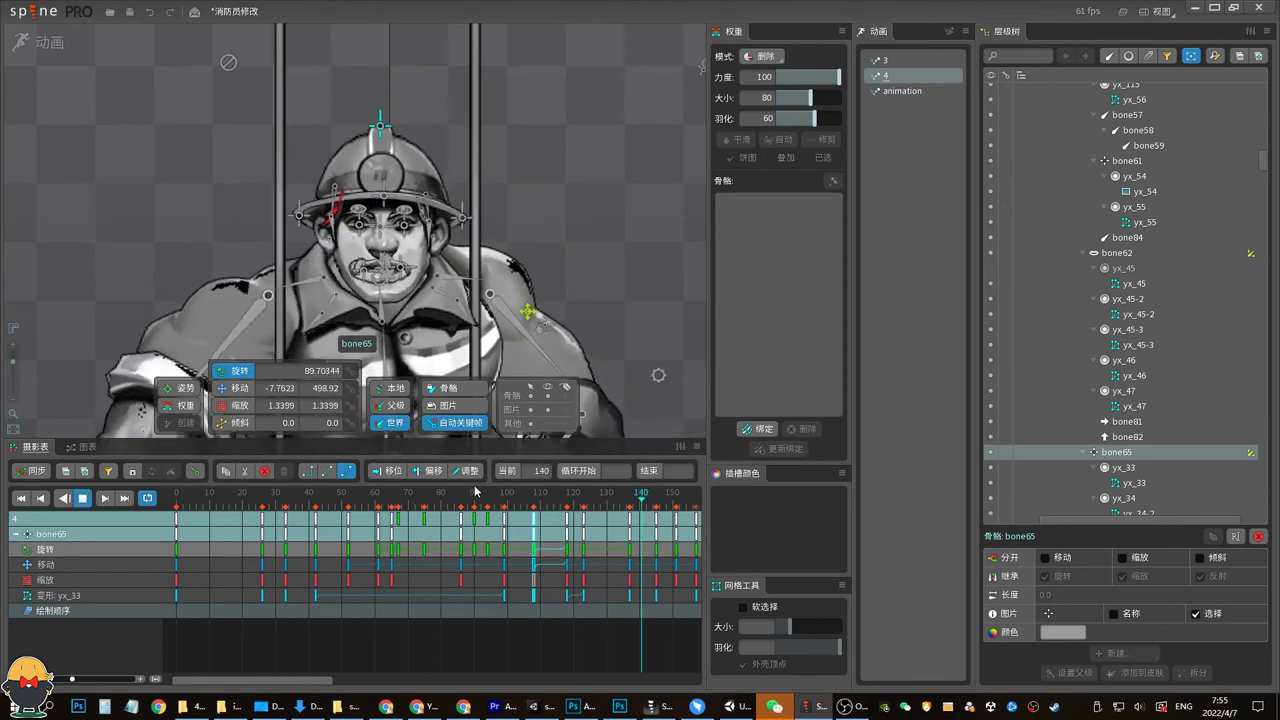
pyautogui.moveTo(534, 497)
pyautogui.mouseDown()
pyautogui.moveTo(616, 497)
pyautogui.moveTo(580, 497)
pyautogui.mouseUp()
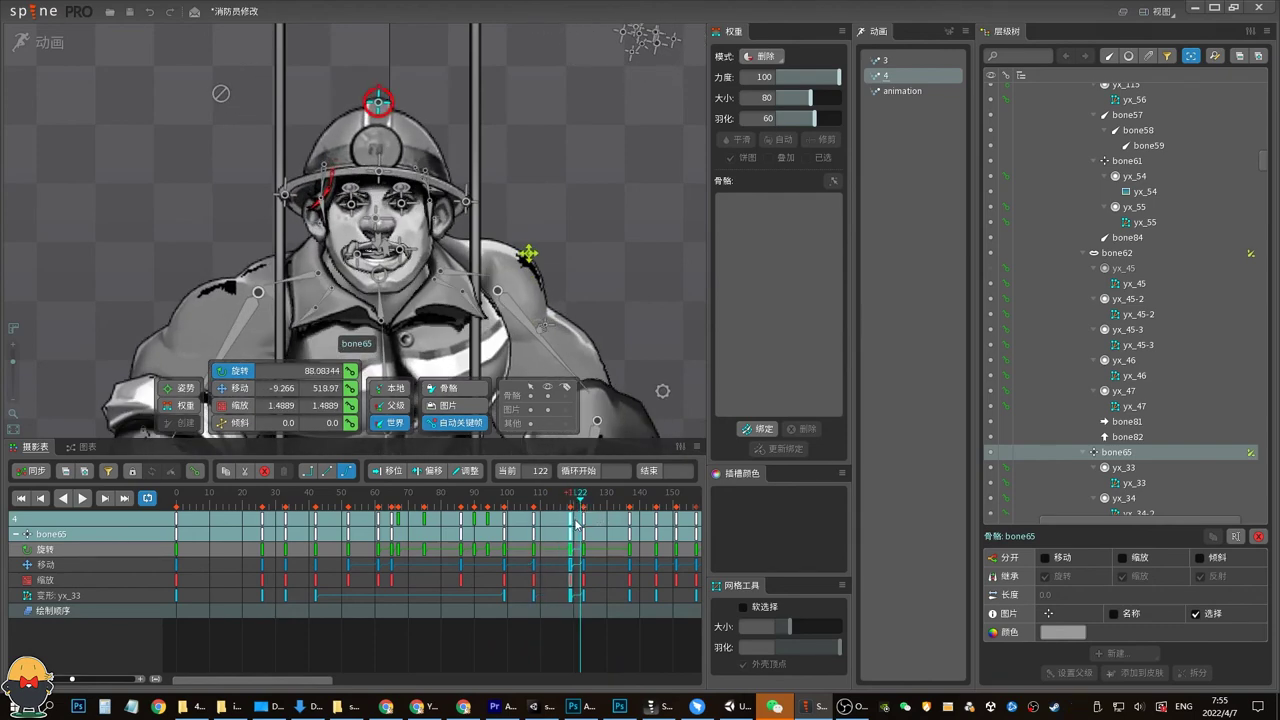
# Undo the bone73 move, key bone72 shifted at frame 119, then step to frame 126 and play
pyautogui.click(380, 163)
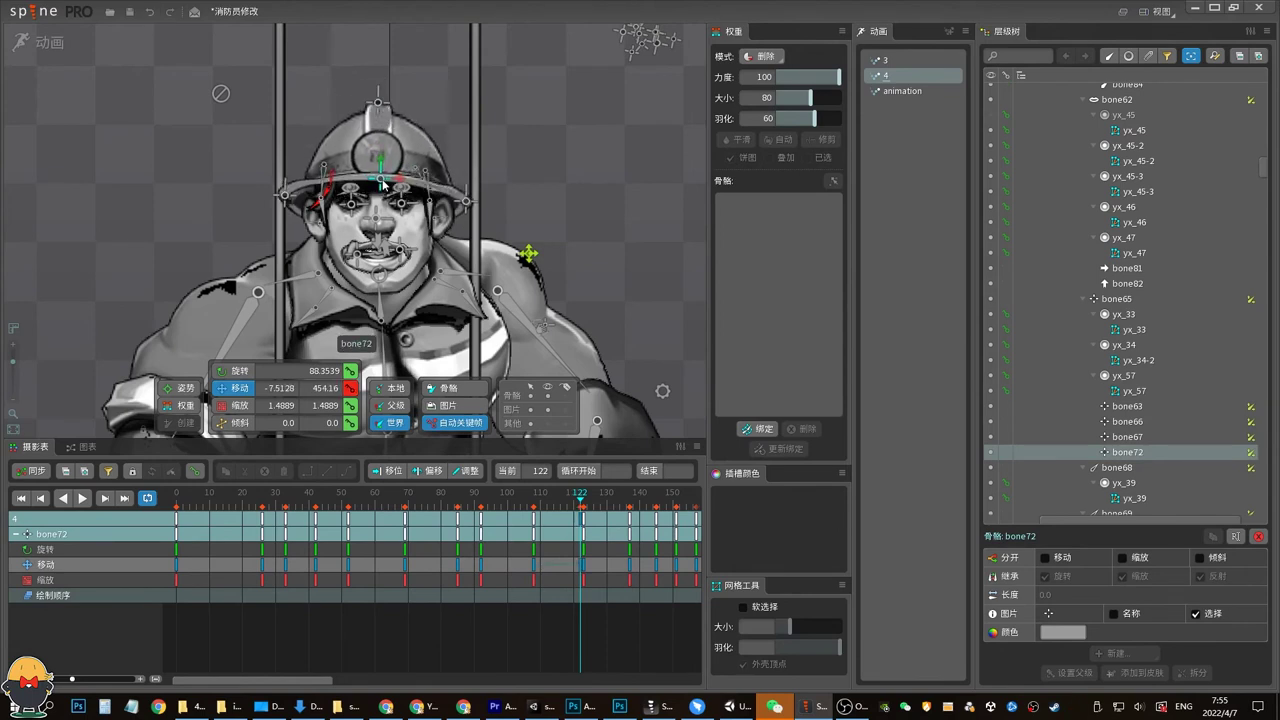
pyautogui.moveTo(528, 254)
pyautogui.mouseDown()
pyautogui.moveTo(528, 231)
pyautogui.moveTo(472, 222)
pyautogui.mouseUp()
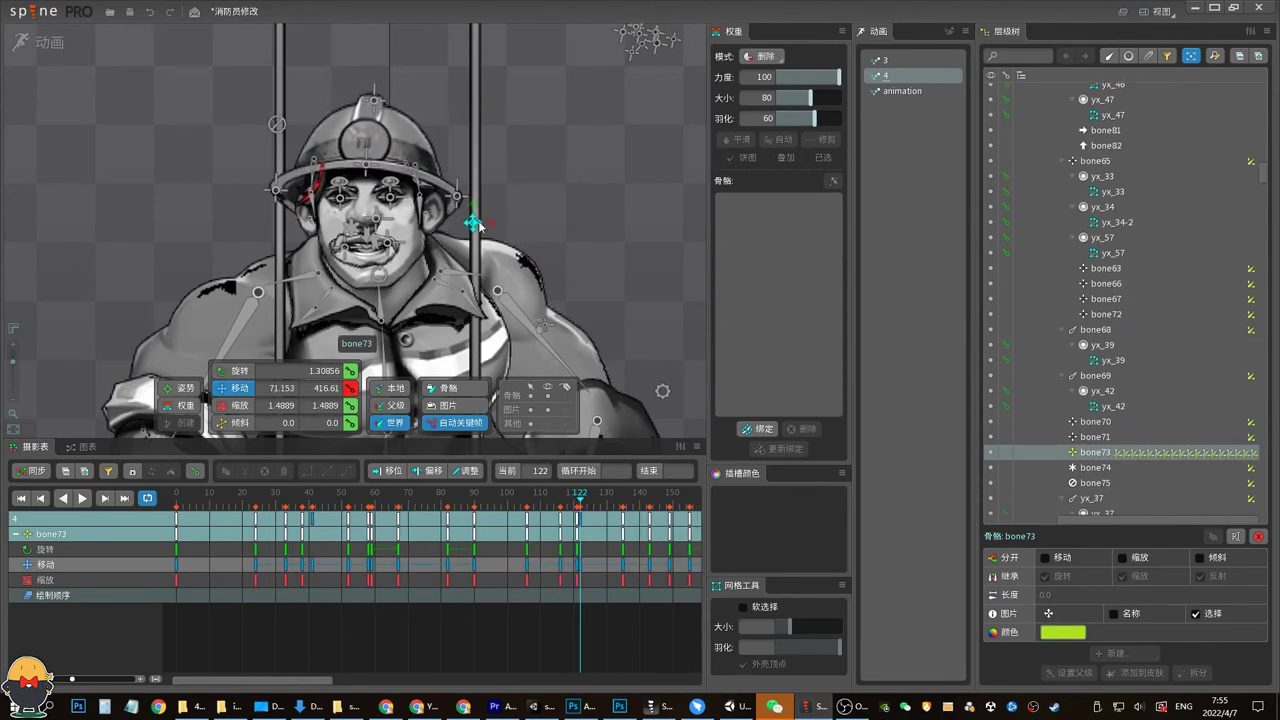
pyautogui.hotkey('ctrl', 'z')
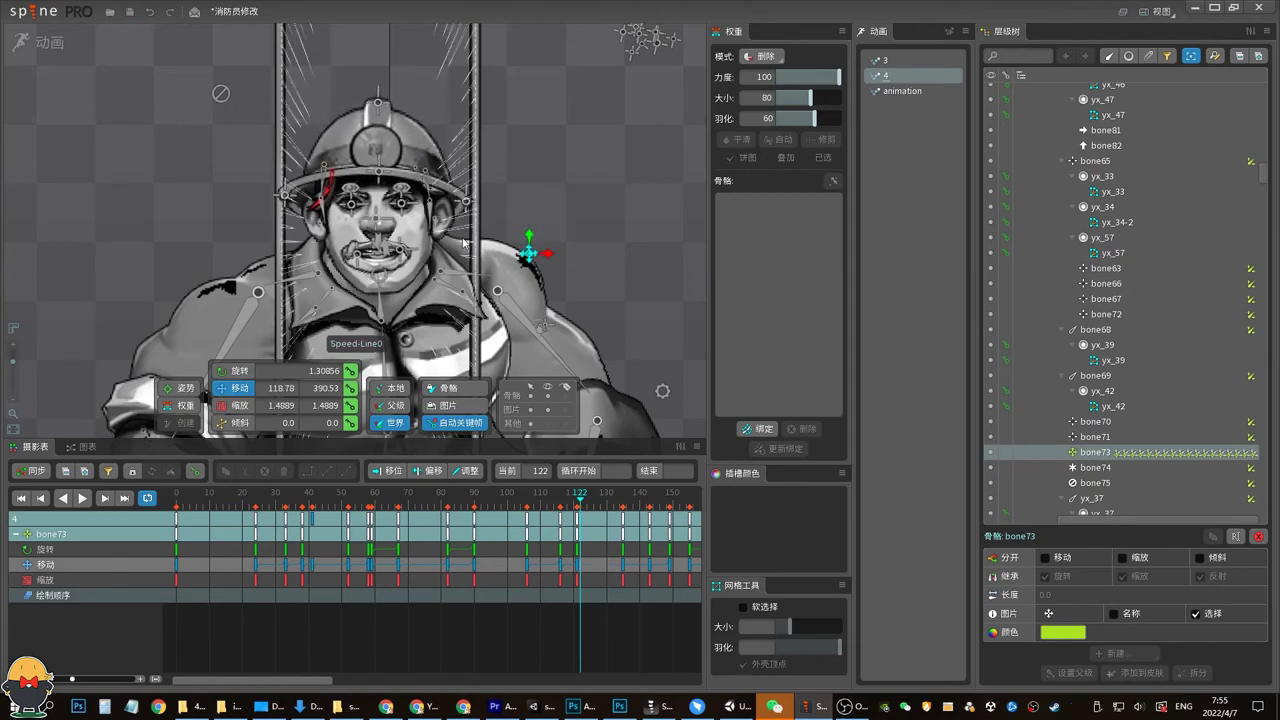
pyautogui.click(570, 511)
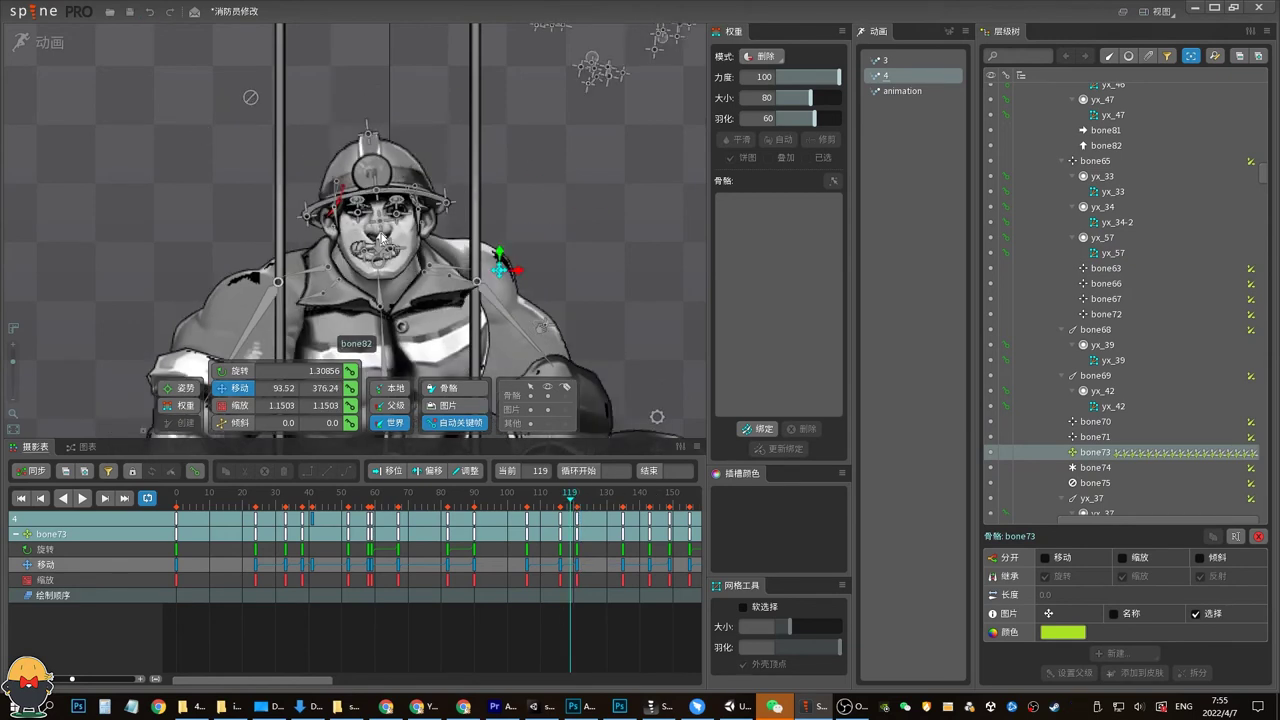
pyautogui.moveTo(378, 192); pyautogui.dragTo(402, 188)
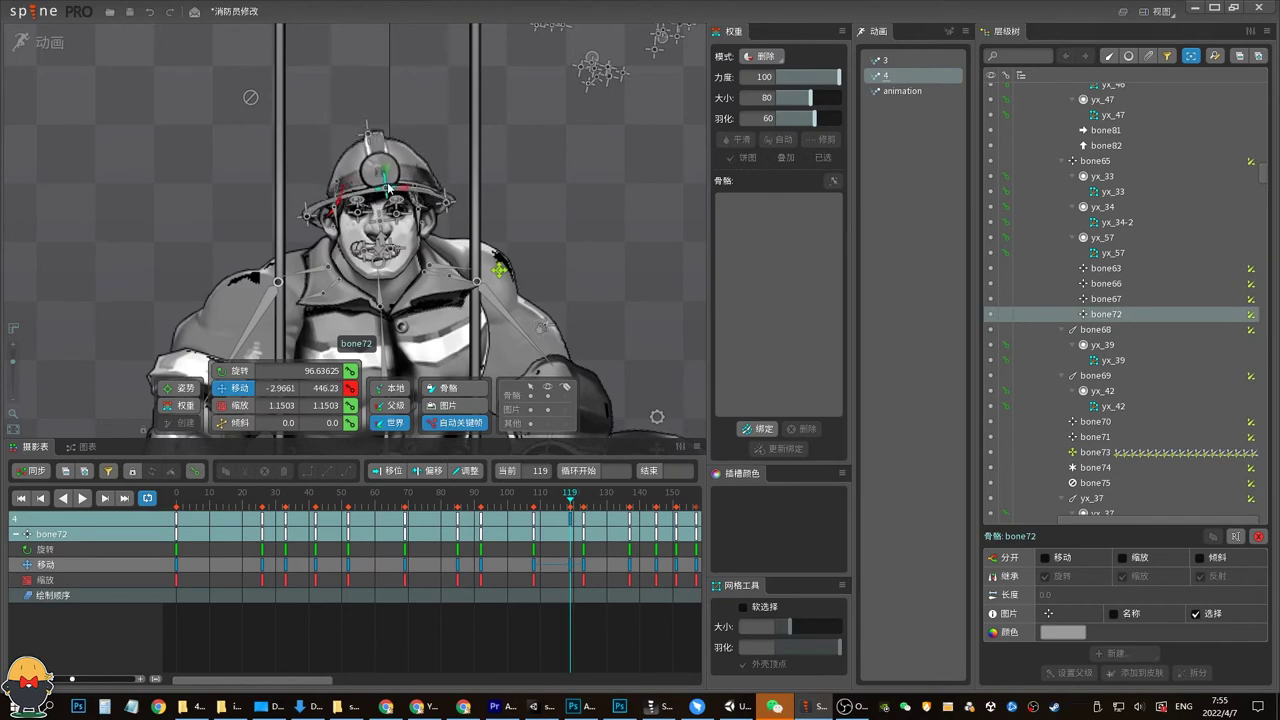
pyautogui.click(576, 511)
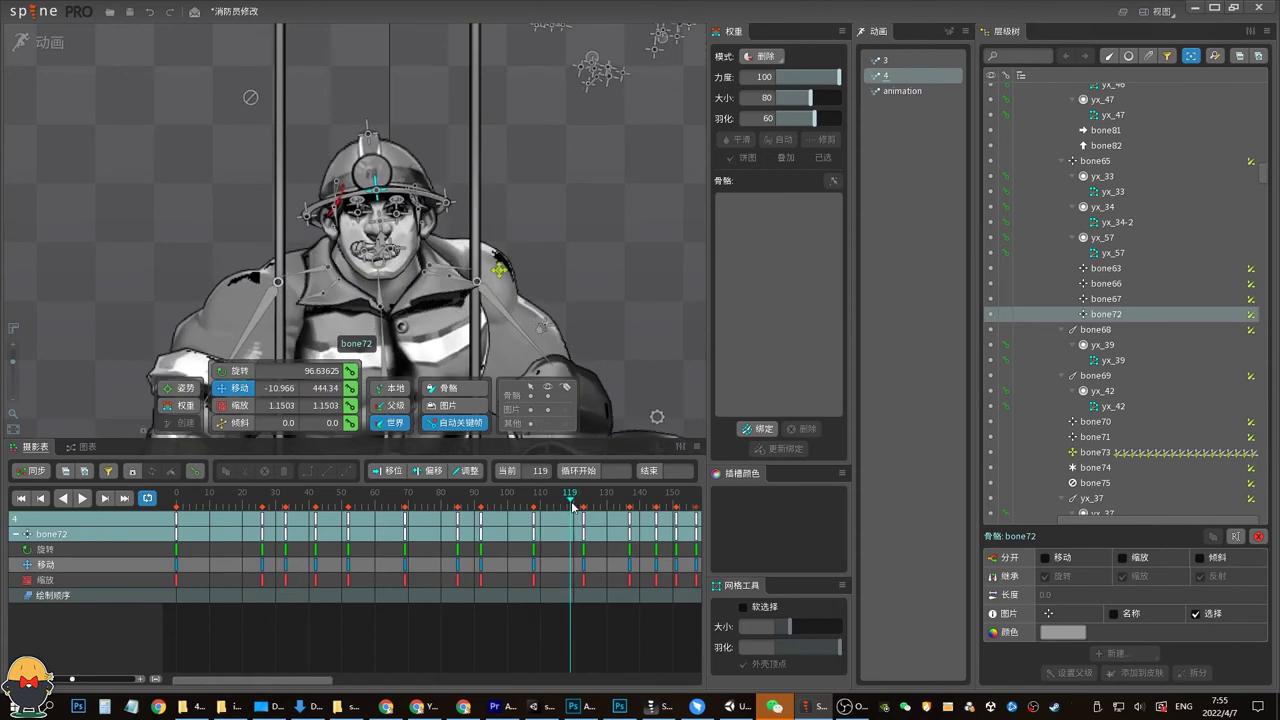
pyautogui.press('Right')
pyautogui.press('Right')
pyautogui.press('Right')
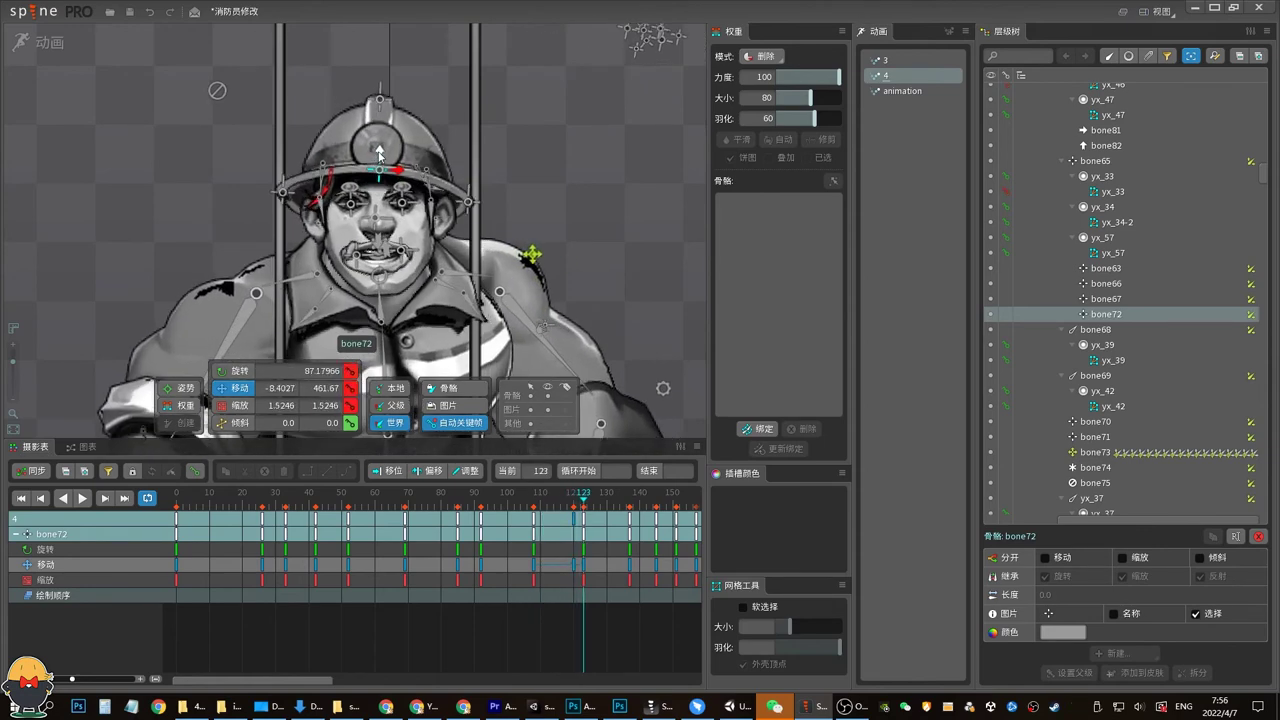
pyautogui.press('Right')
pyautogui.press('Right')
pyautogui.press('Right')
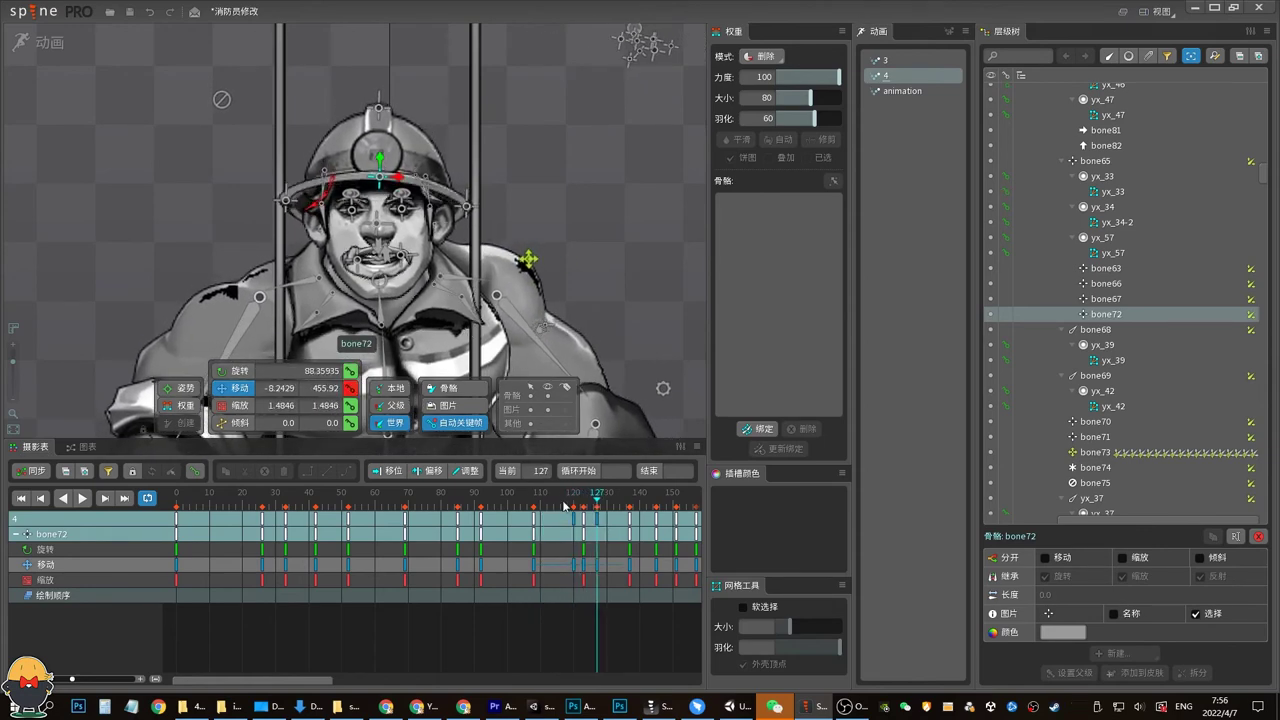
pyautogui.press('space')
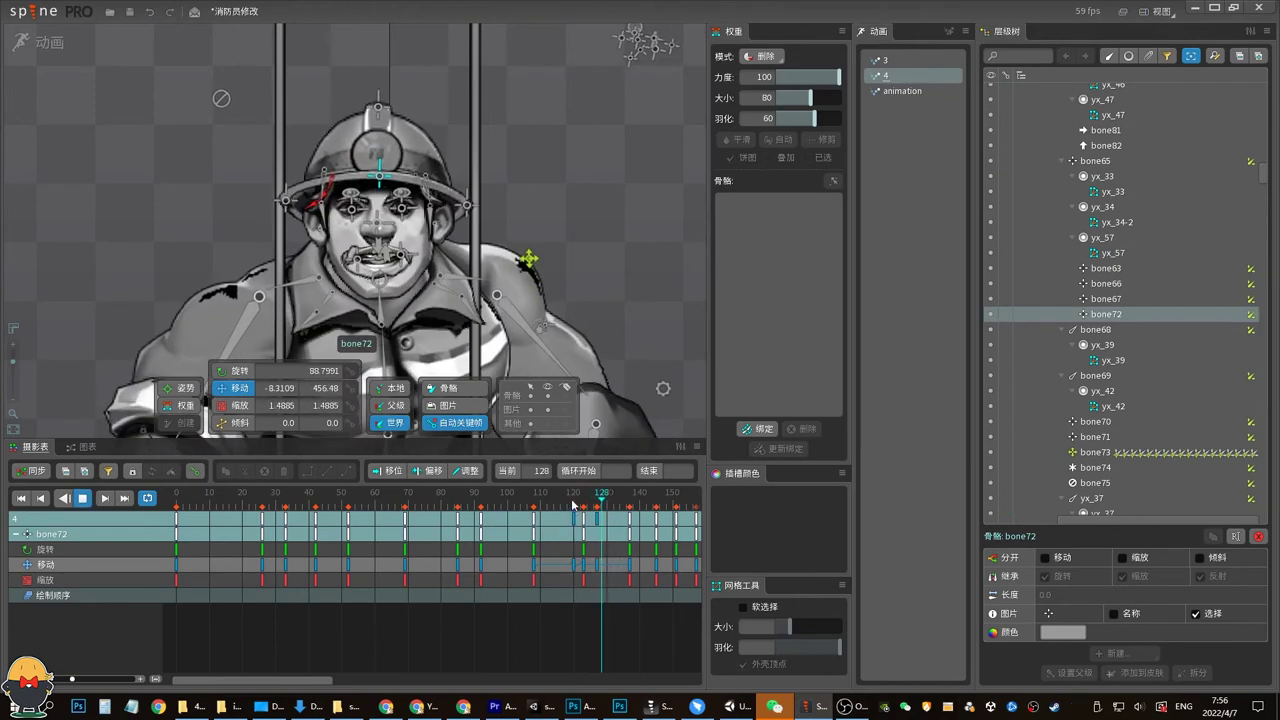
pyautogui.click(378, 105)
pyautogui.click(591, 529)
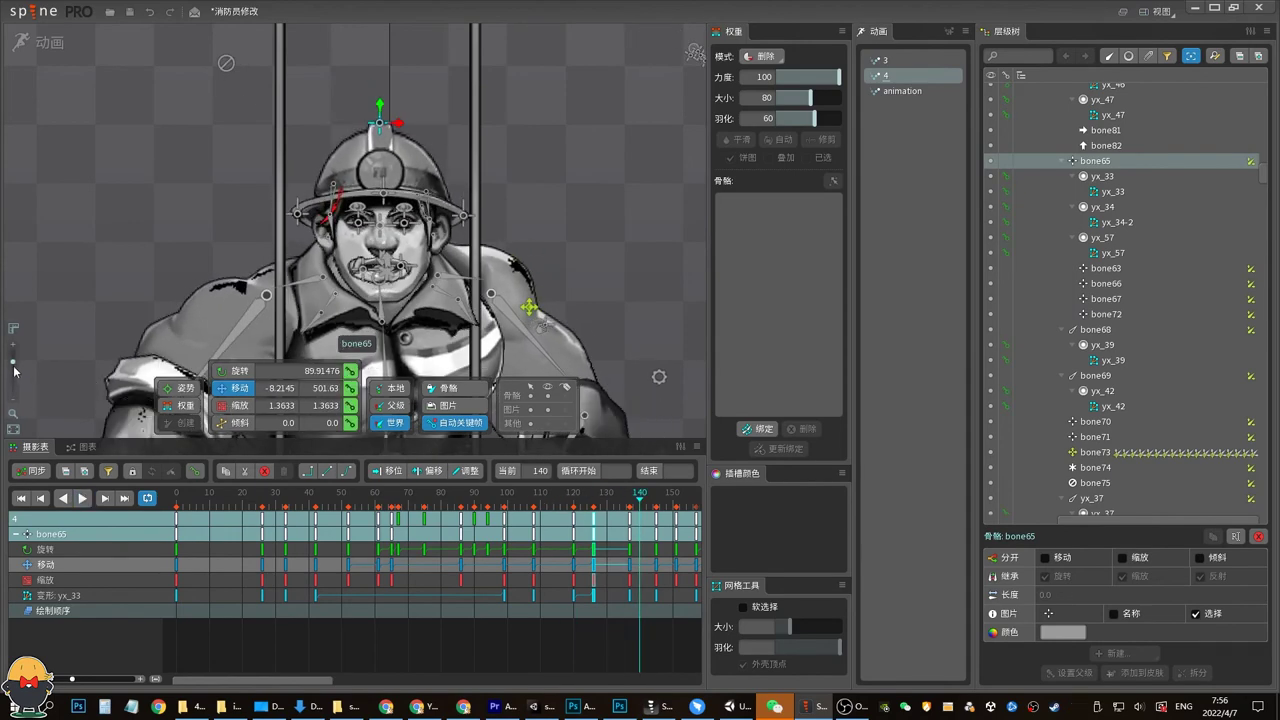
pyautogui.hotkey('shift', 'space')
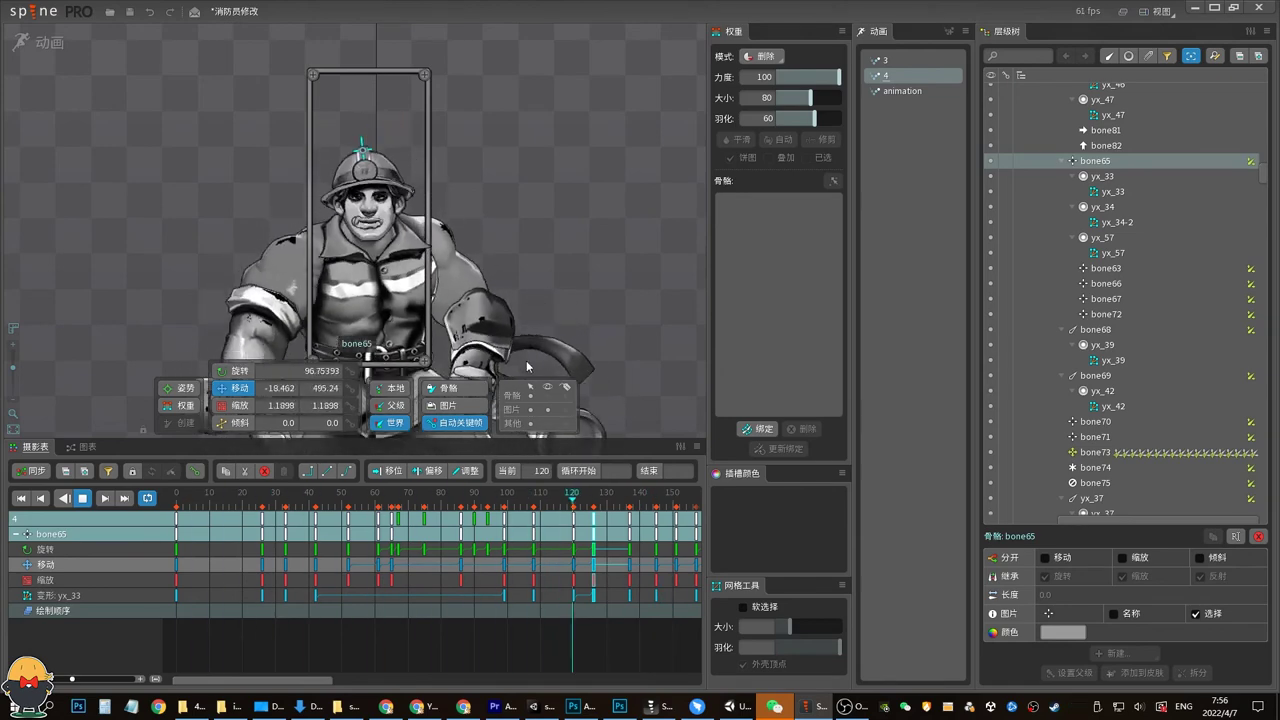
pyautogui.press('k')
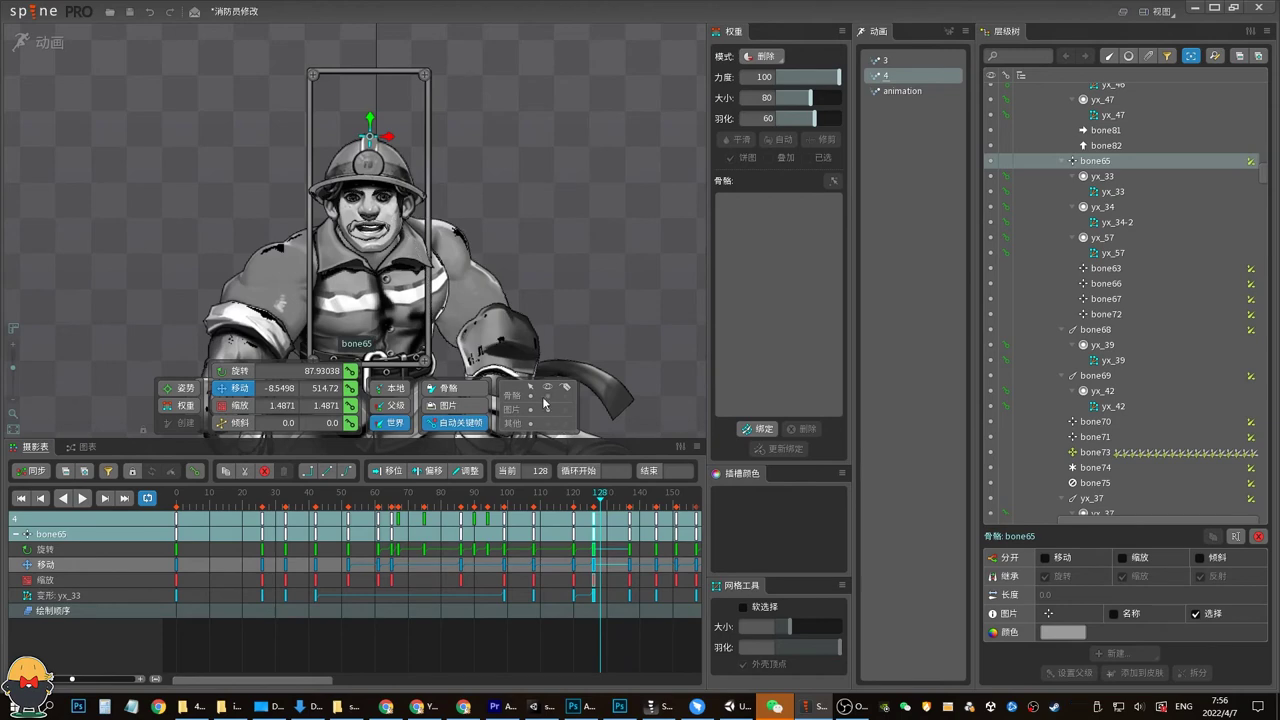
# Scrub bone51 through frames 116–123 and nudge it slightly down at frame 121
pyautogui.click(369, 240)
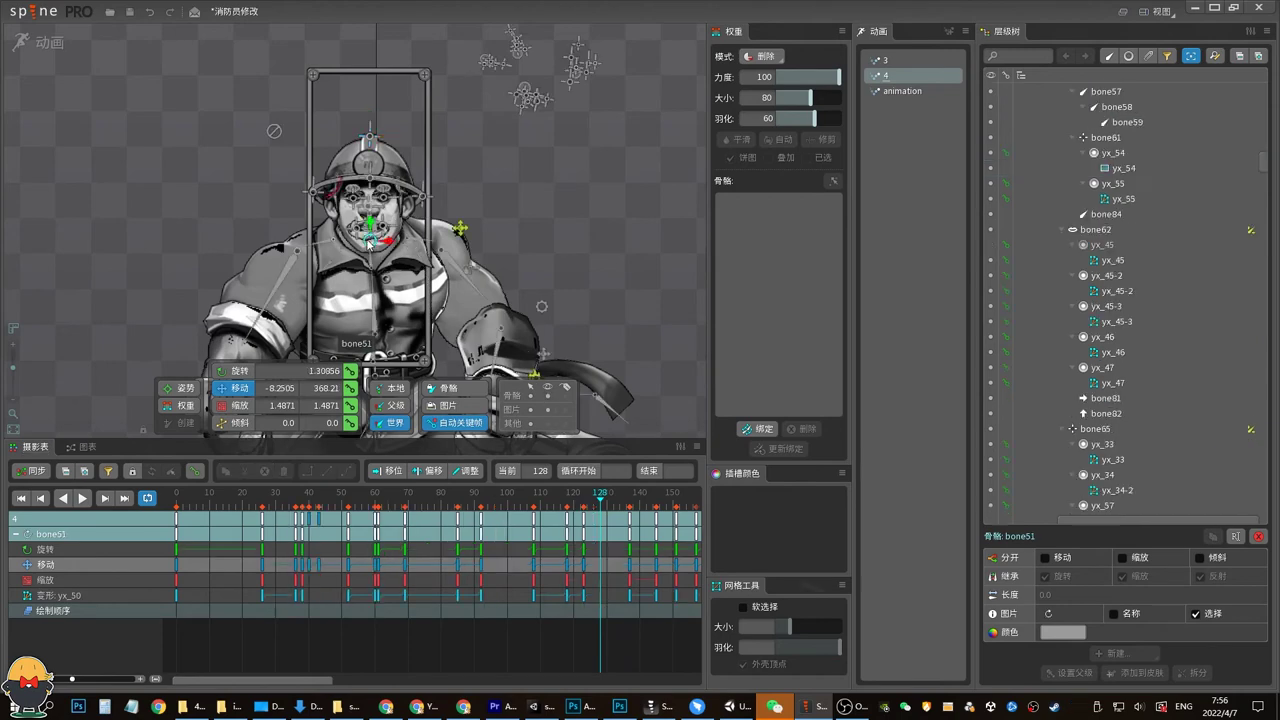
pyautogui.moveTo(576, 505); pyautogui.dragTo(583, 511)
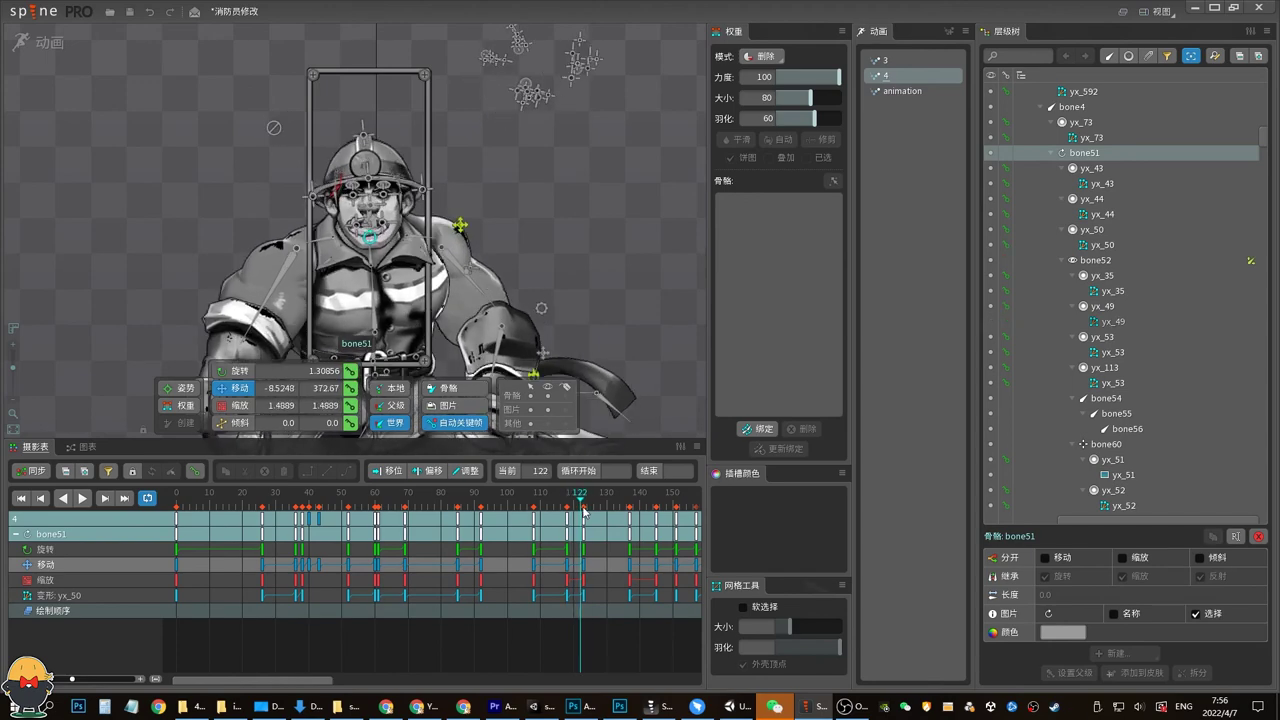
pyautogui.moveTo(583, 511)
pyautogui.mouseDown()
pyautogui.moveTo(539, 508)
pyautogui.moveTo(579, 509)
pyautogui.moveTo(564, 514)
pyautogui.mouseUp()
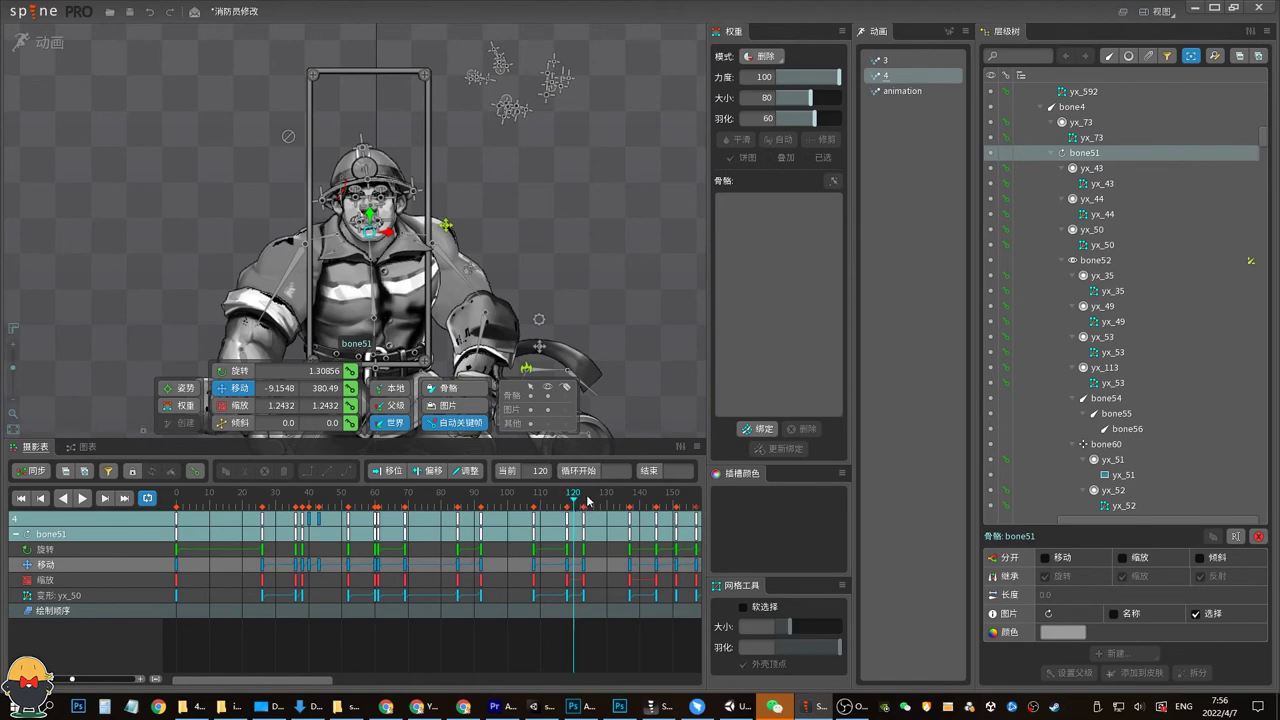
pyautogui.moveTo(568, 505); pyautogui.dragTo(578, 507)
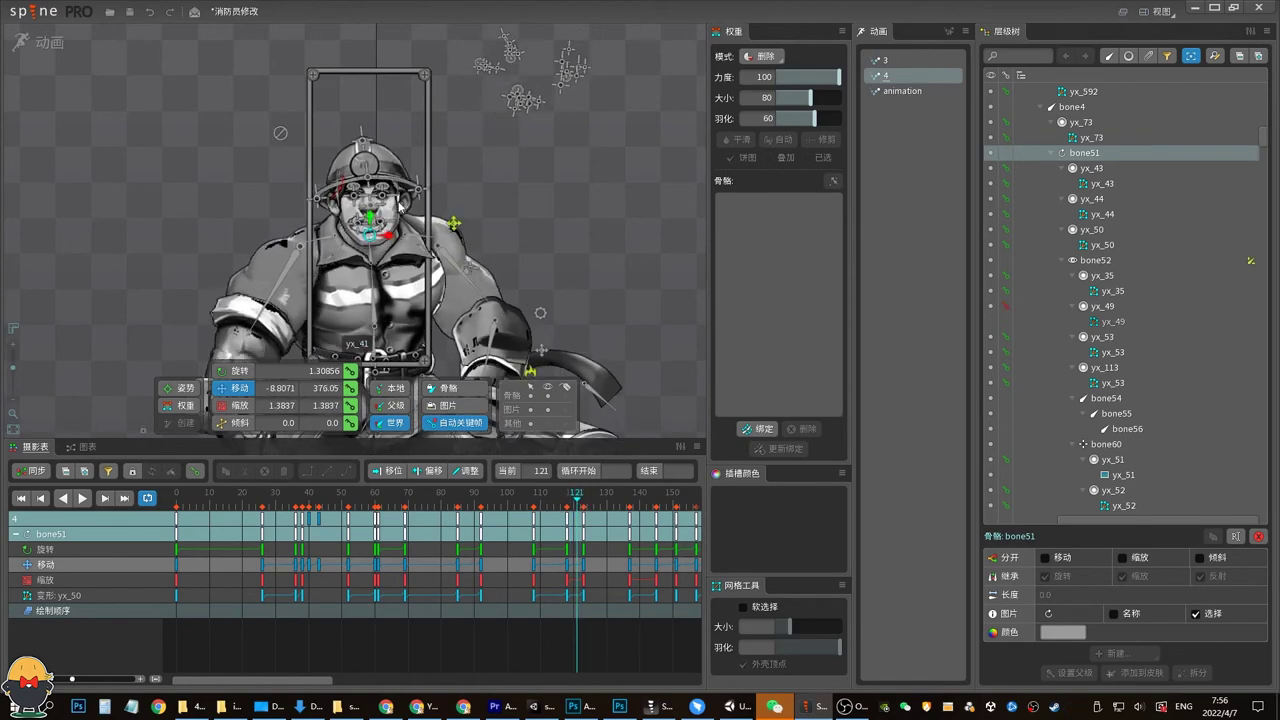
pyautogui.moveTo(370, 216); pyautogui.dragTo(371, 221)
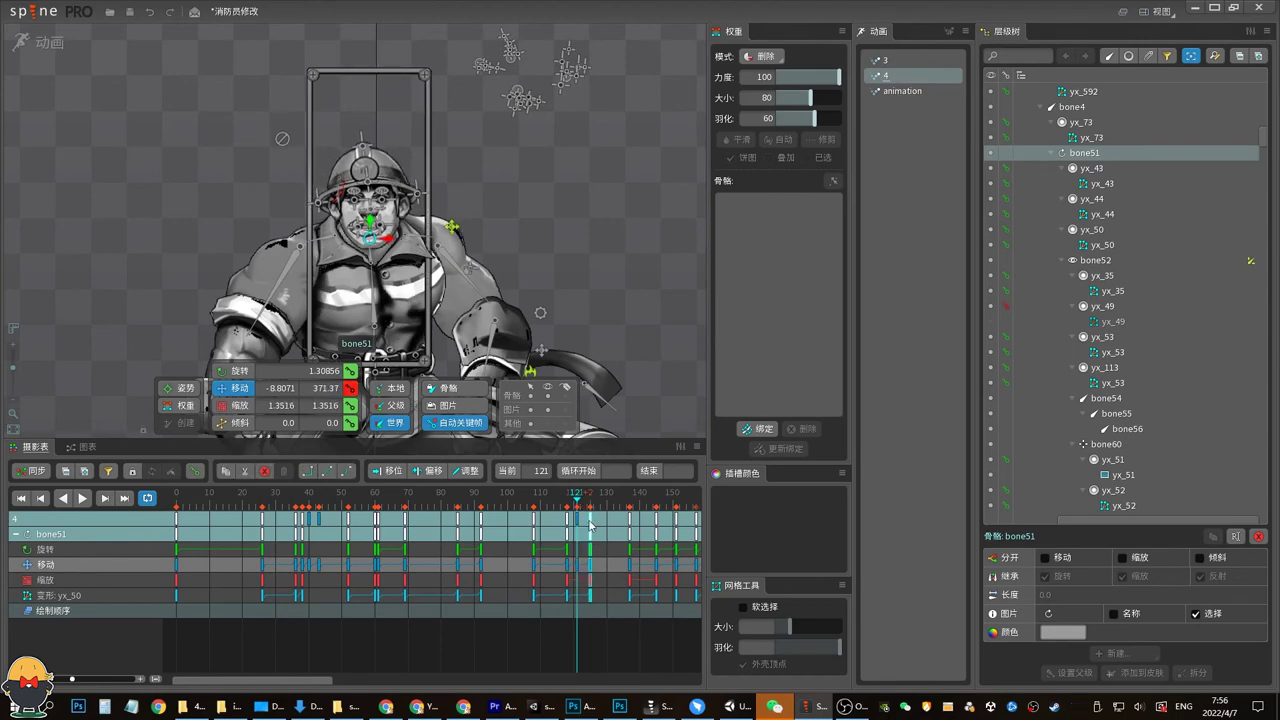
# Raise bone51 slightly at frame 126, then step to frame 133 and play the animation
pyautogui.moveTo(580, 512); pyautogui.dragTo(576, 513)
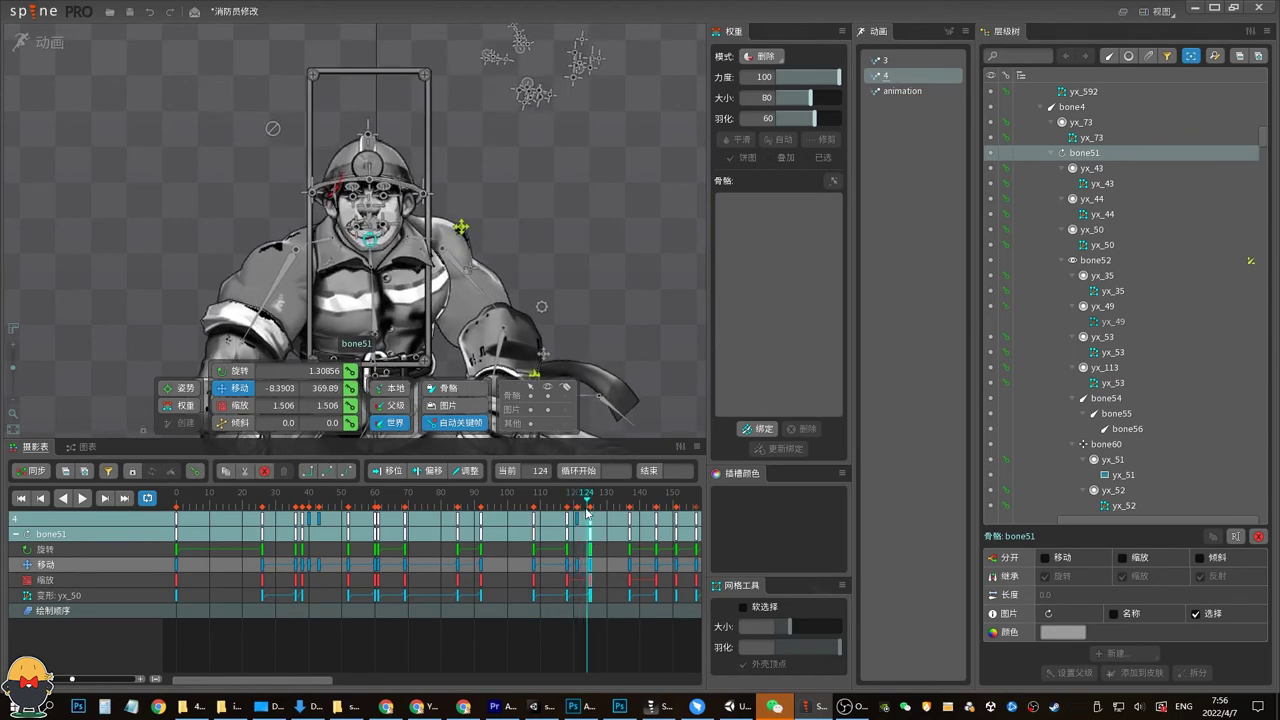
pyautogui.moveTo(563, 508); pyautogui.dragTo(589, 516)
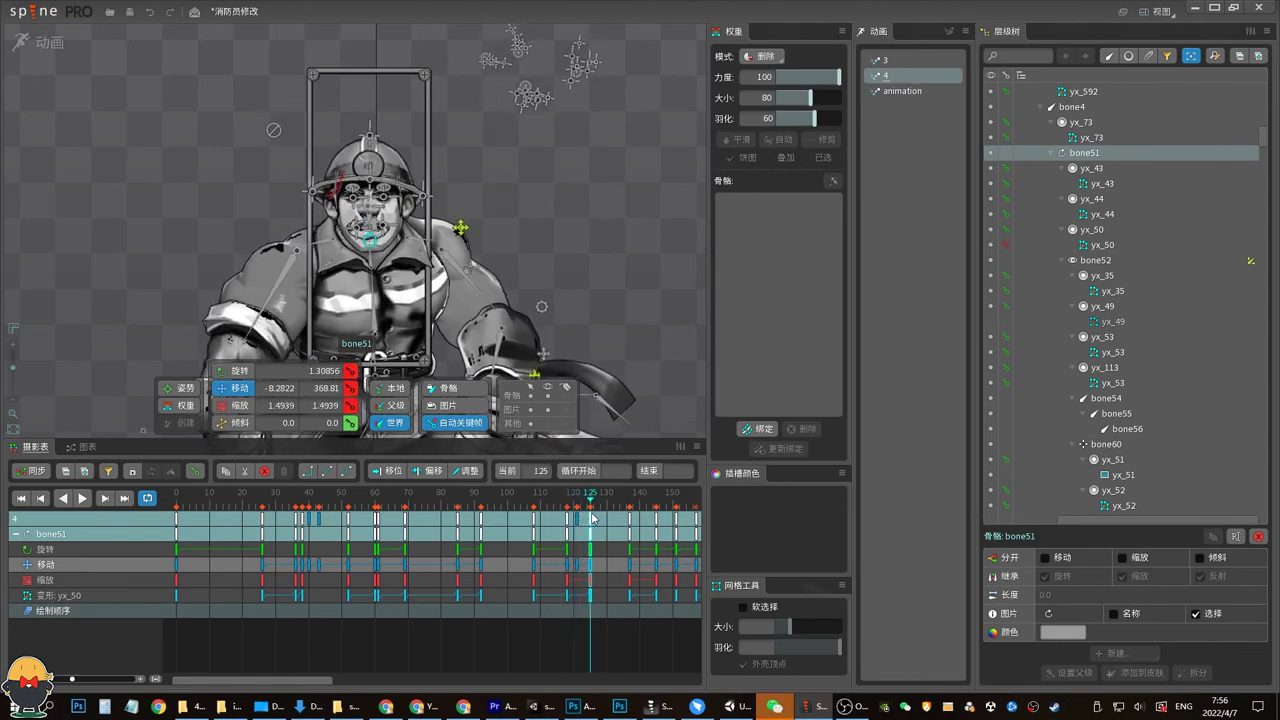
pyautogui.moveTo(589, 516); pyautogui.dragTo(594, 516)
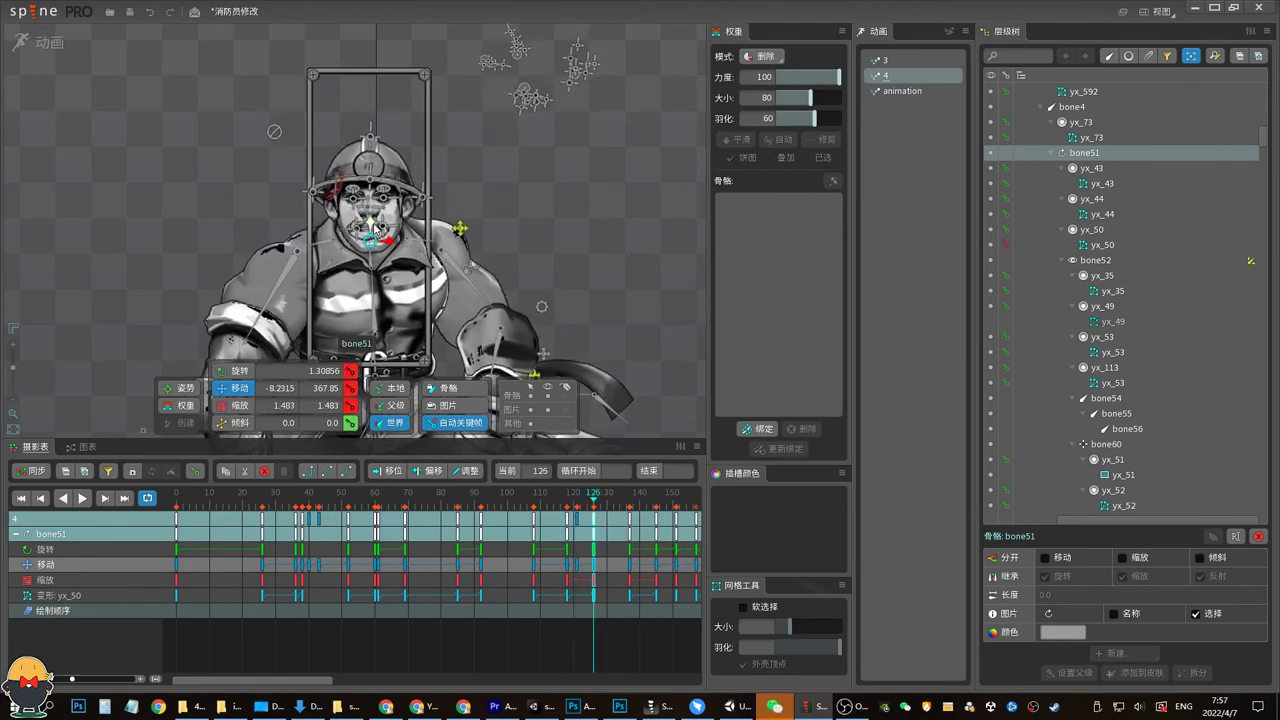
pyautogui.moveTo(372, 227); pyautogui.dragTo(373, 220)
pyautogui.click(606, 513)
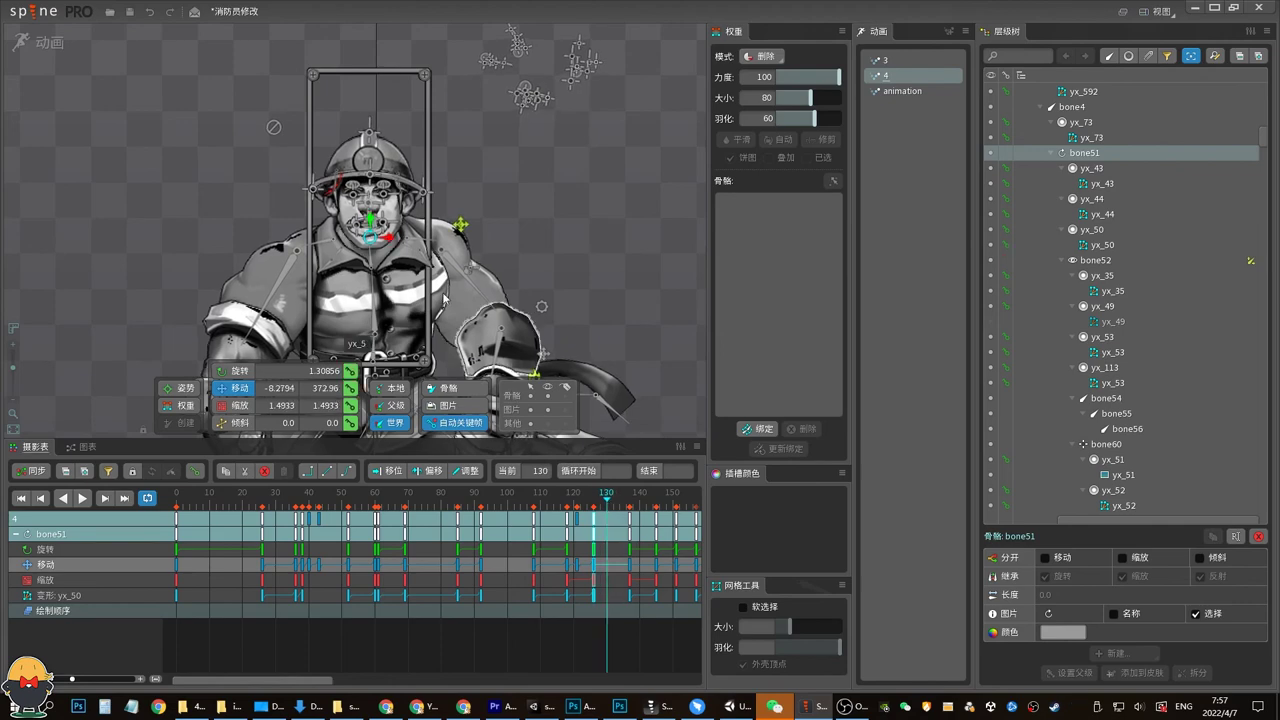
pyautogui.press('.')
pyautogui.press('.')
pyautogui.press('.')
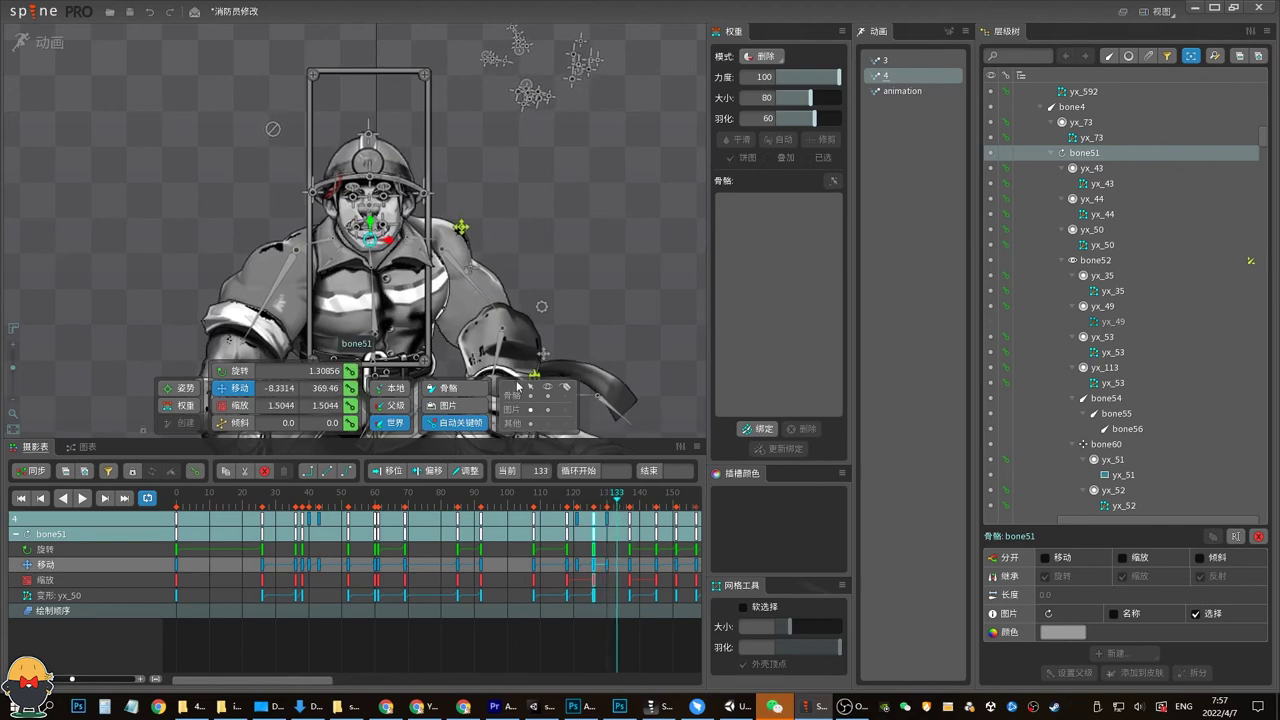
pyautogui.press('l')
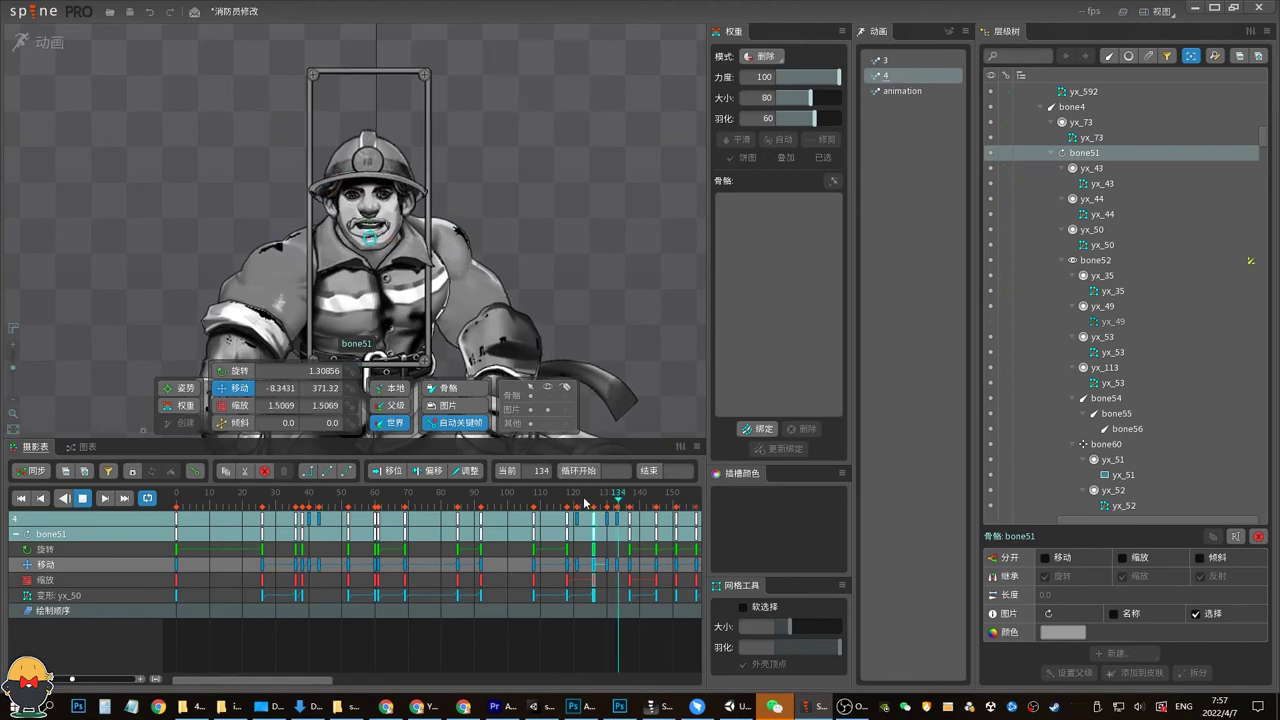
# Box-select bone51's translate keys from frames 120–130, apply a new easing curve, and replay from frame 126
pyautogui.press('Escape')
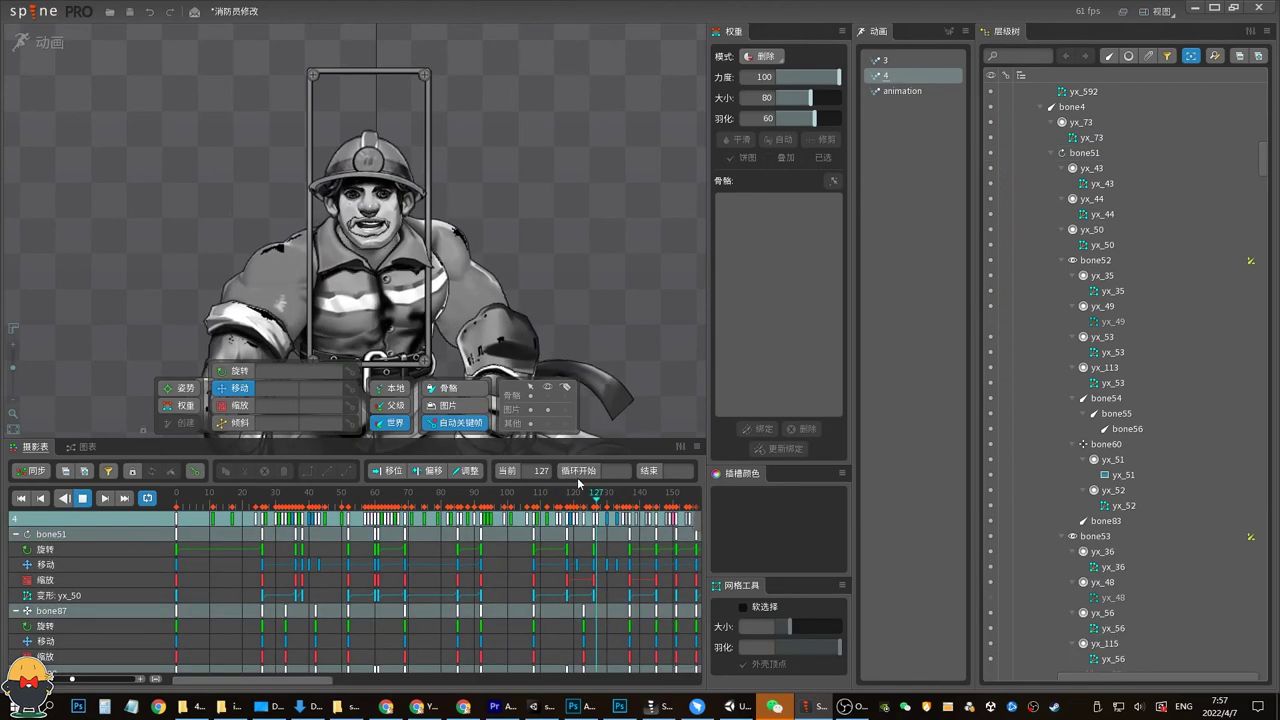
pyautogui.press('k')
pyautogui.click(546, 397)
pyautogui.click(370, 241)
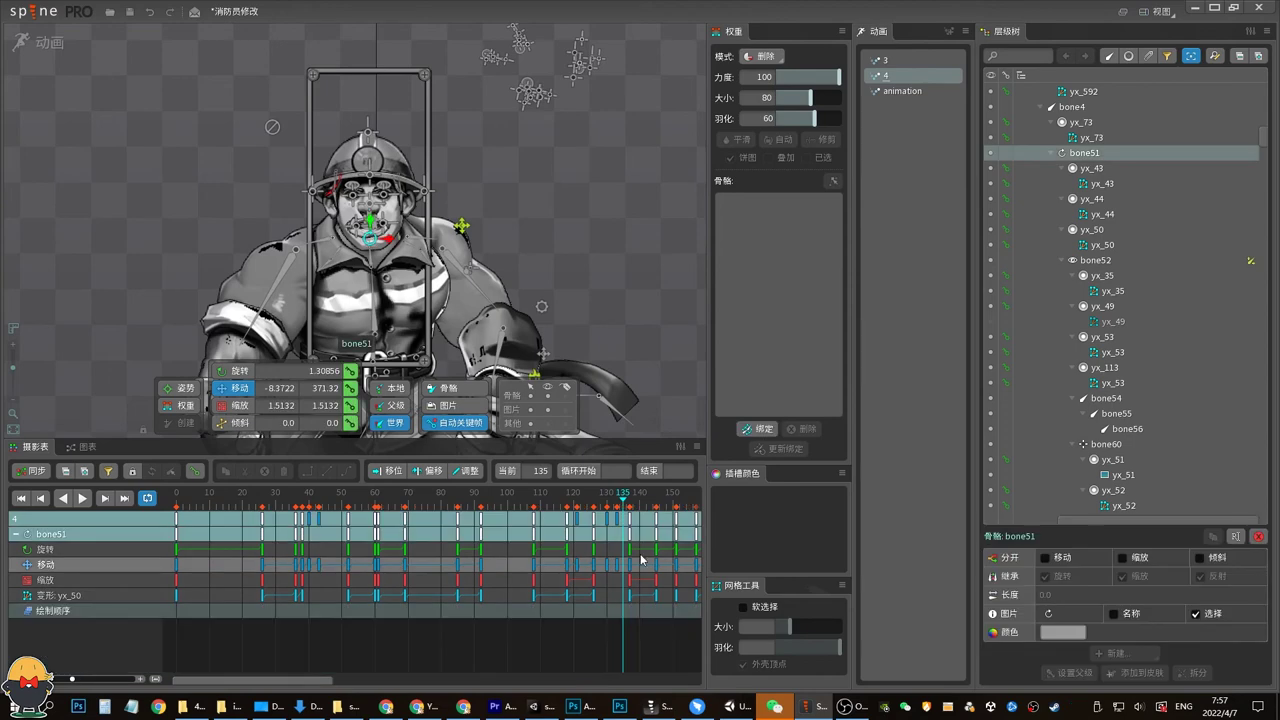
pyautogui.click(617, 557)
pyautogui.moveTo(622, 574); pyautogui.dragTo(574, 558)
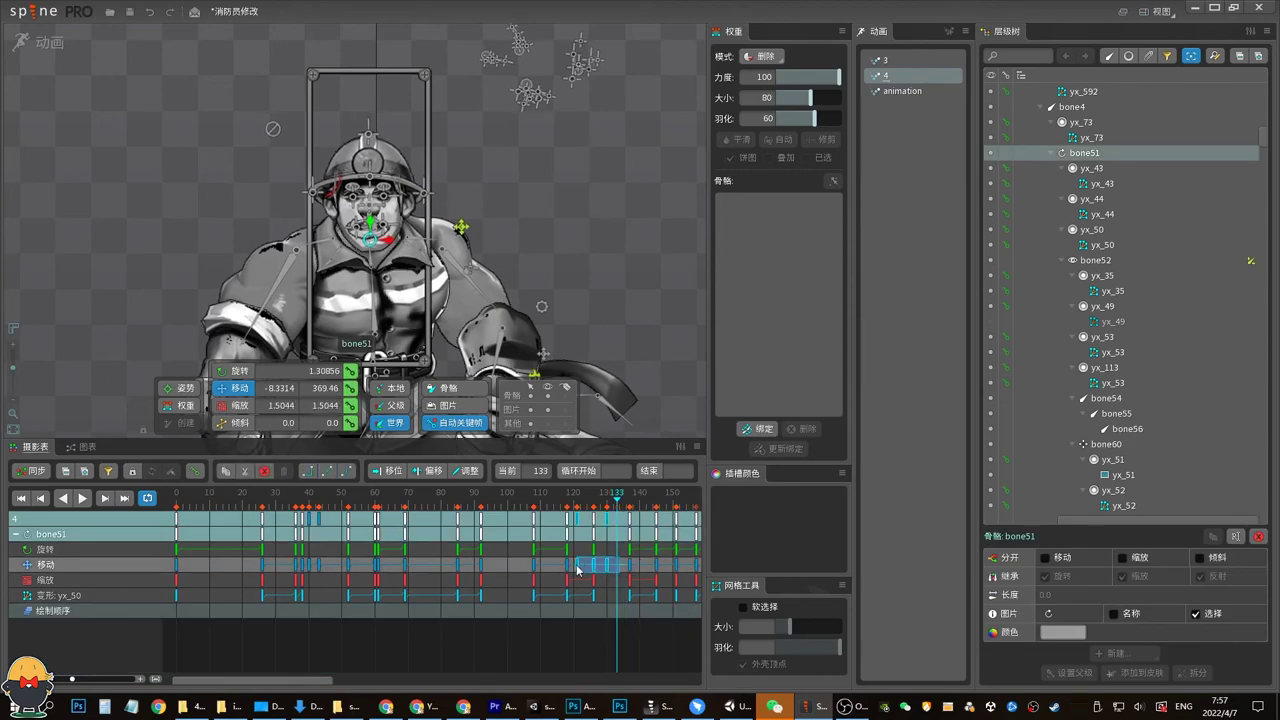
pyautogui.click(347, 471)
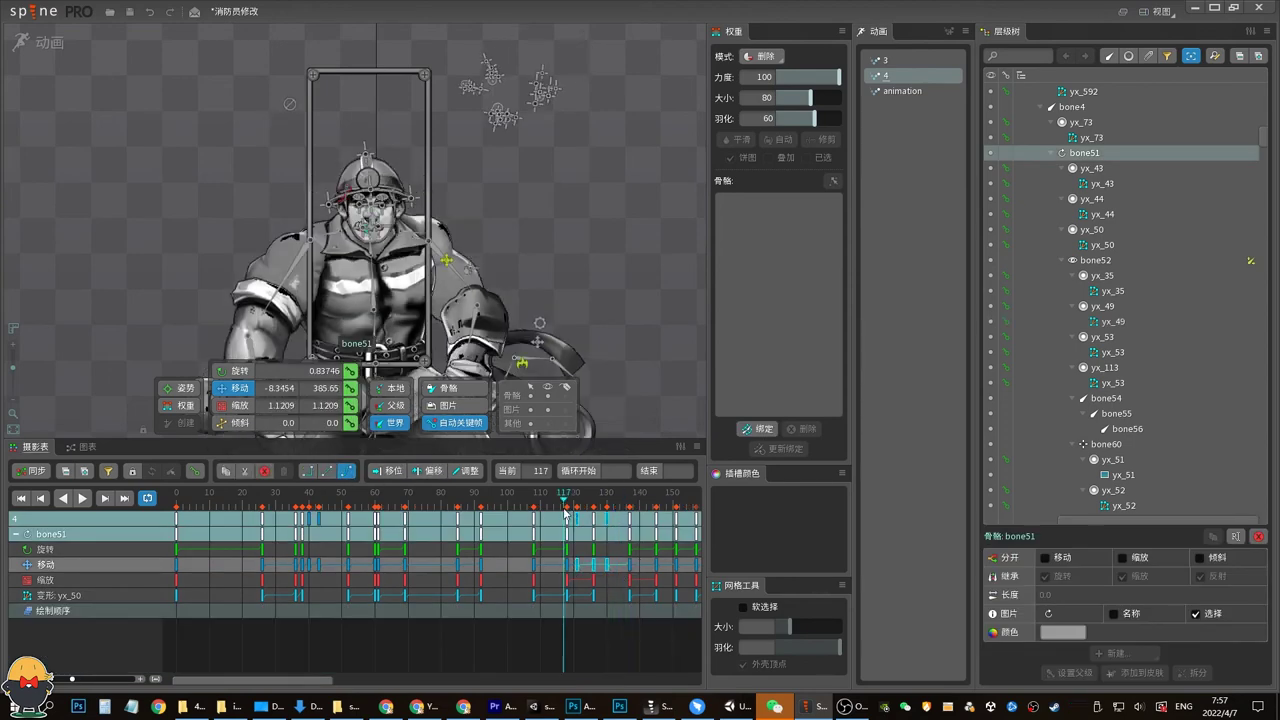
pyautogui.click(603, 594)
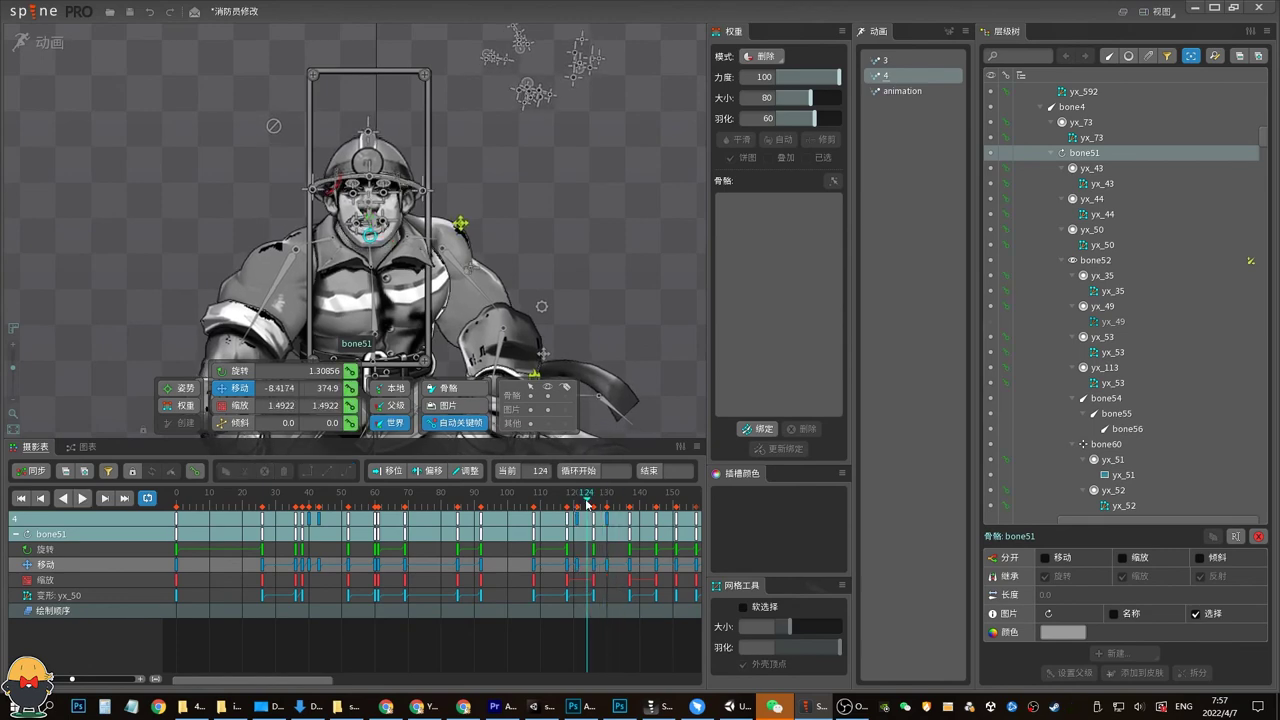
pyautogui.click(593, 594)
pyautogui.press('space')
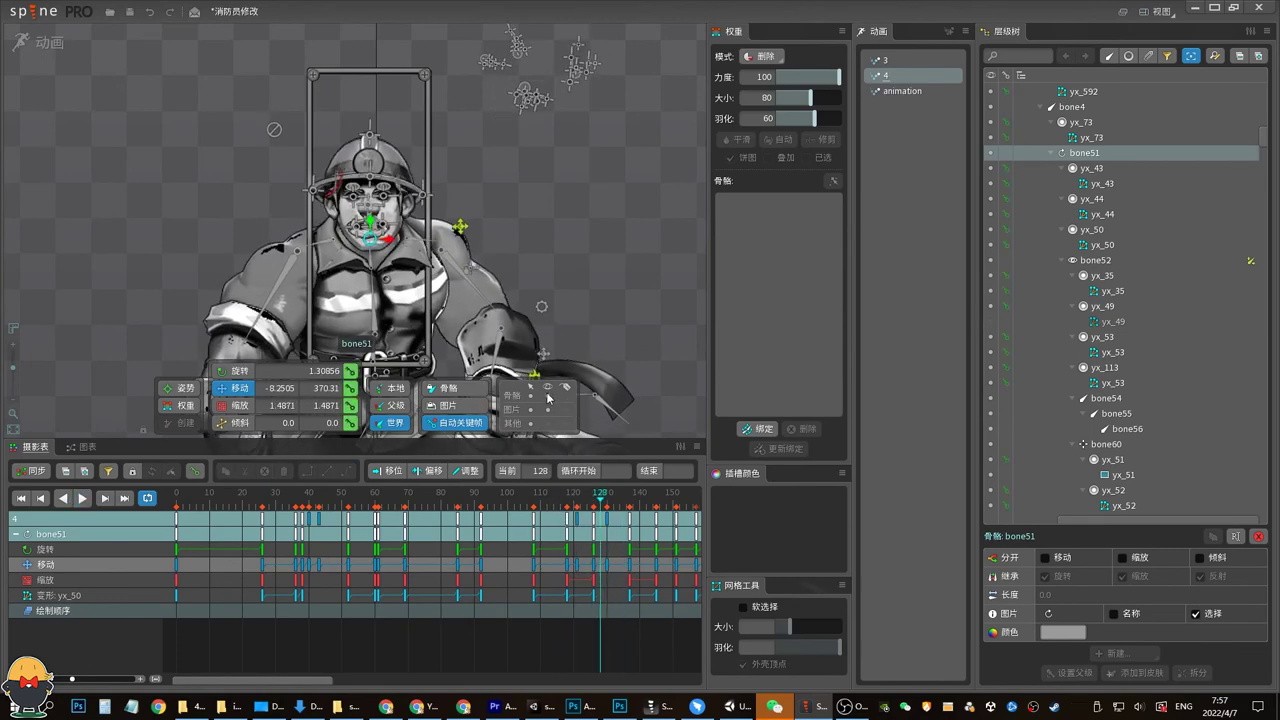
pyautogui.press('Escape')
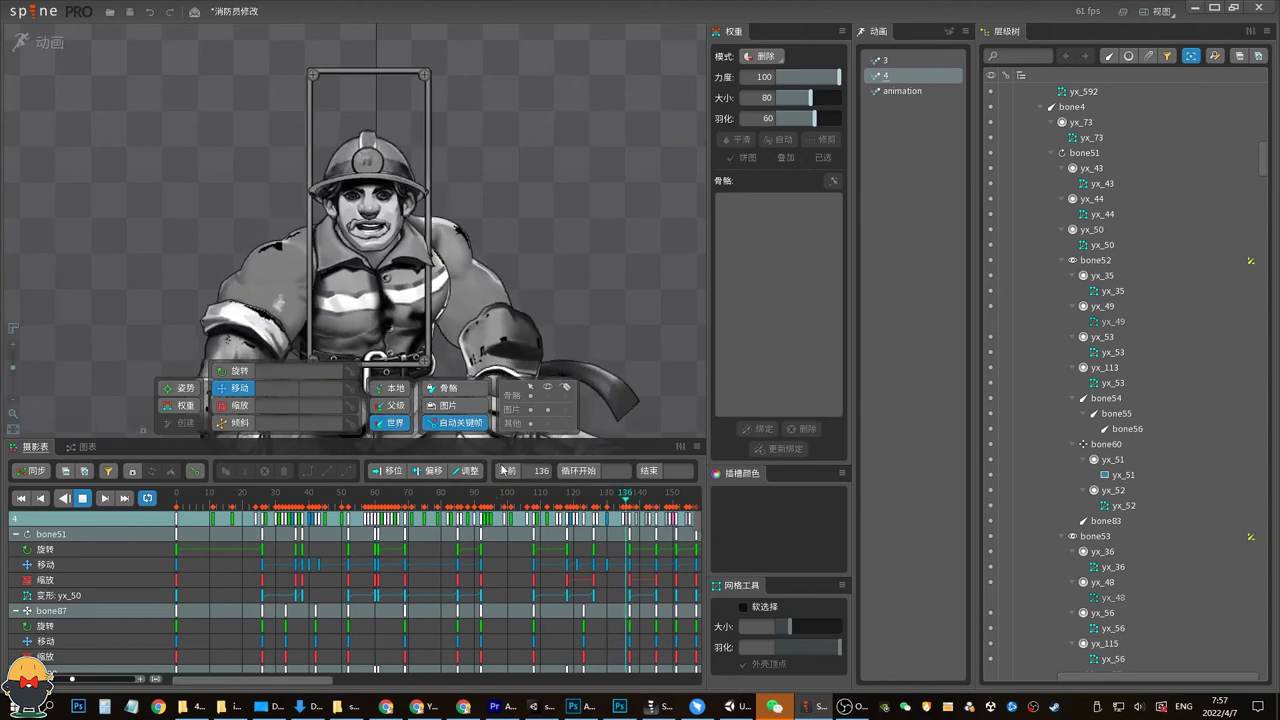
# Play and stop animation 4 repeatedly, show the bones, then replay from frame 30 to 103
pyautogui.press('space')
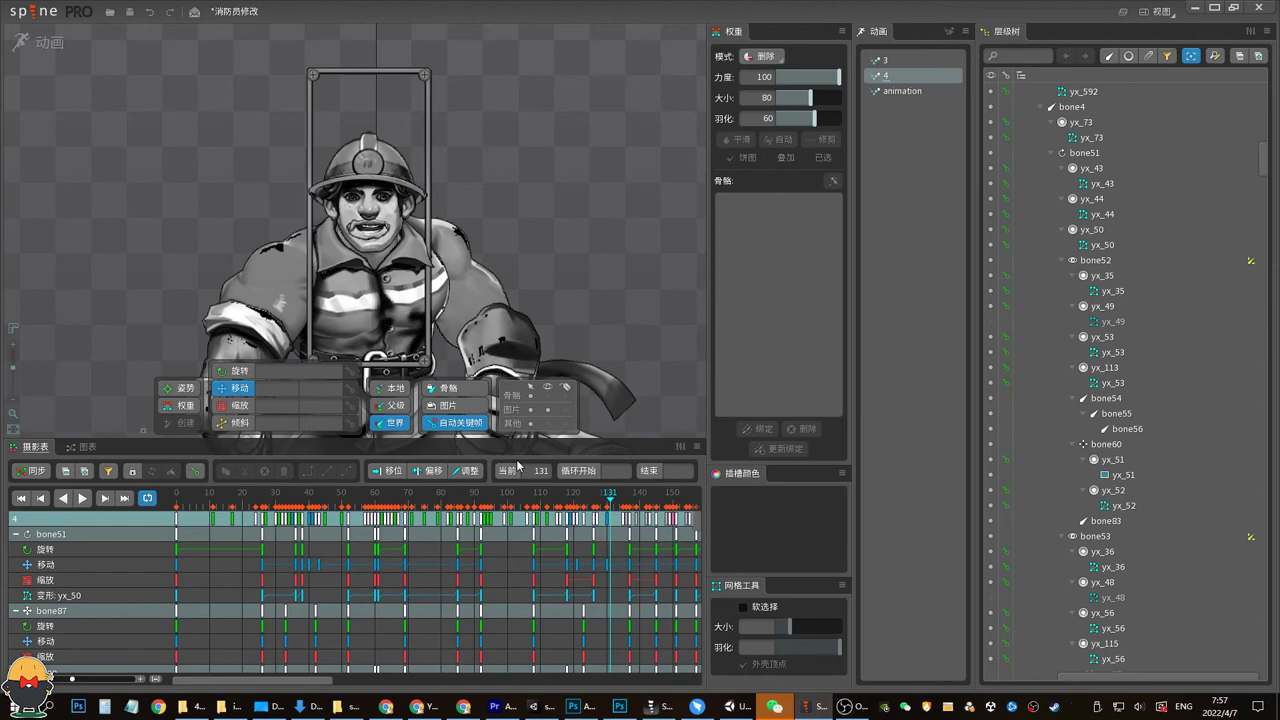
pyautogui.press('space')
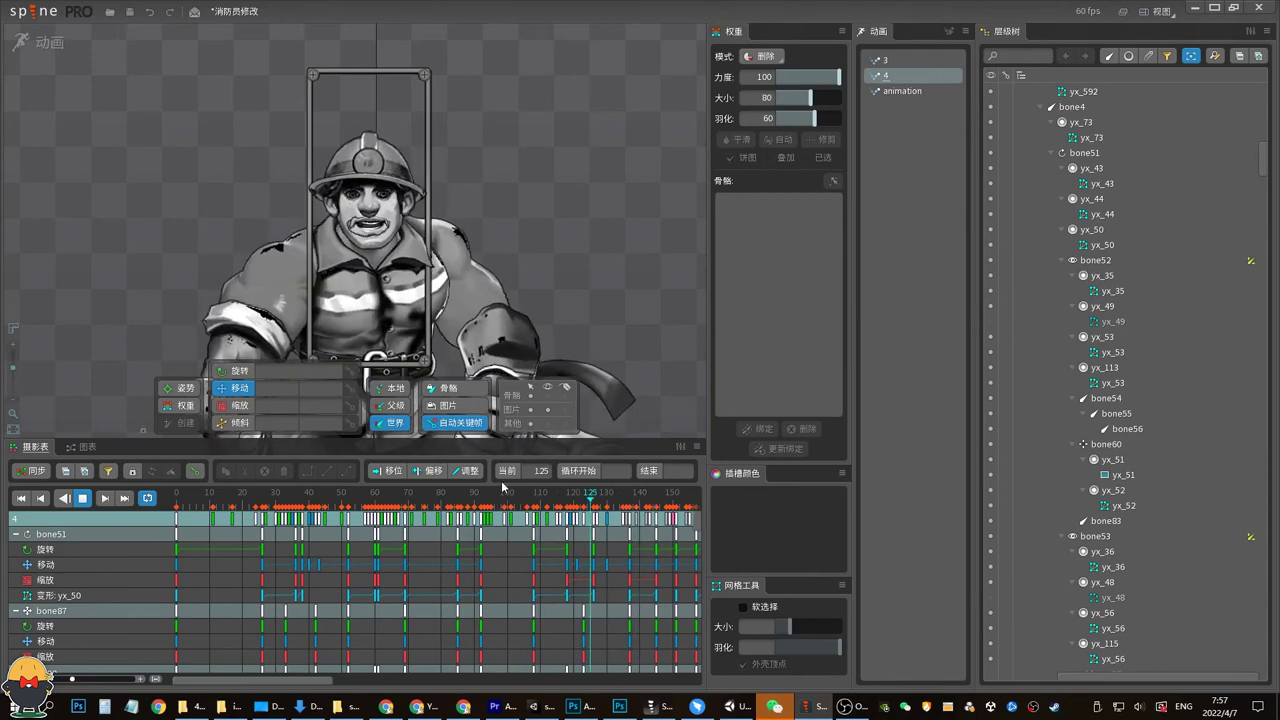
pyautogui.press('space')
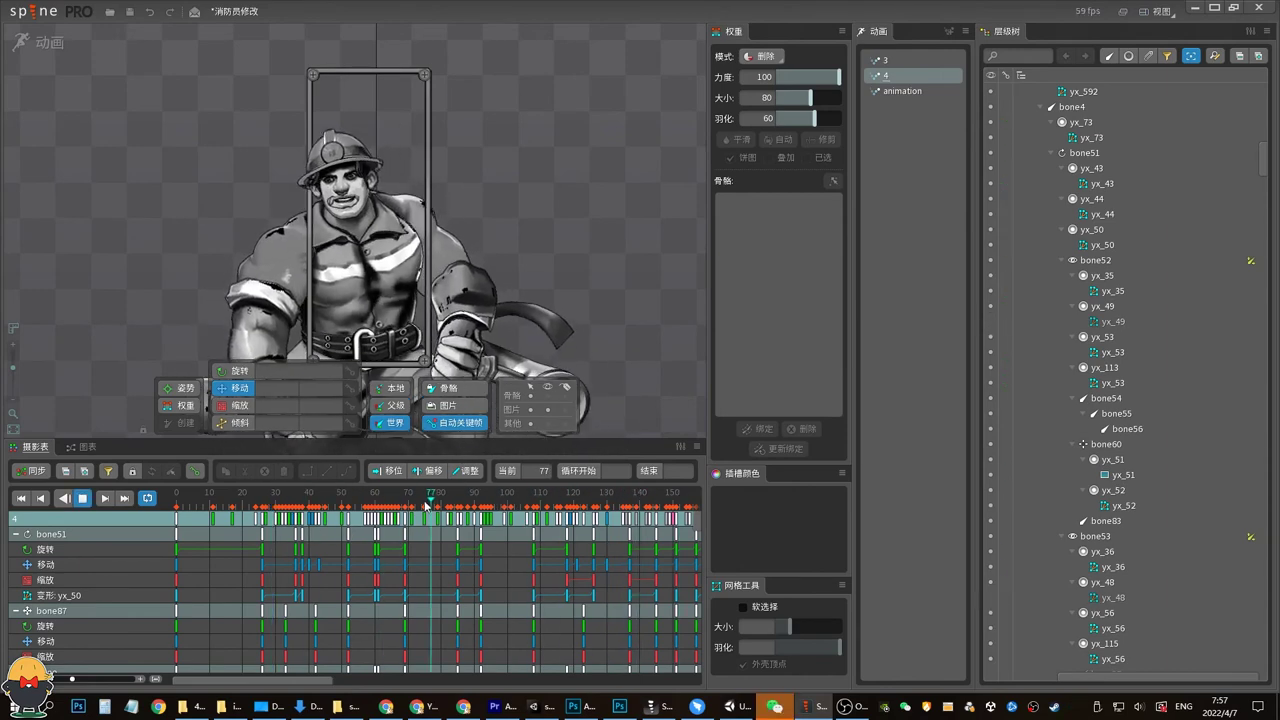
pyautogui.press('space')
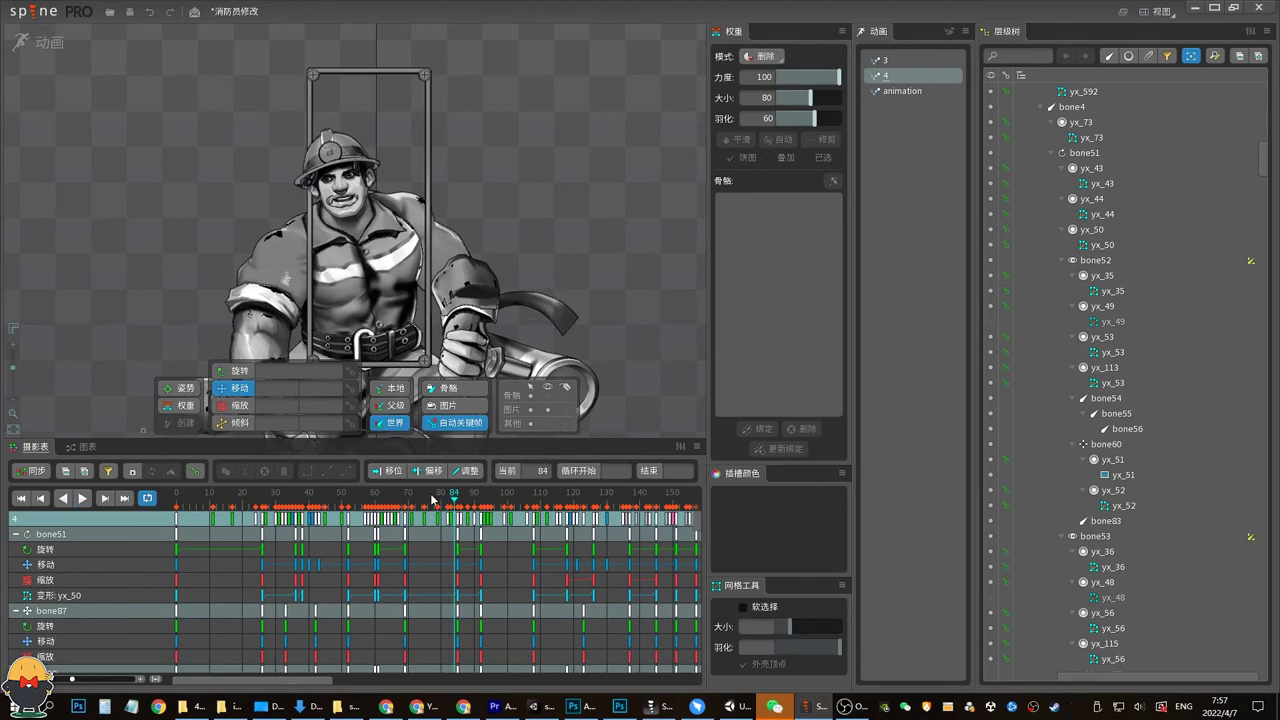
pyautogui.press('space')
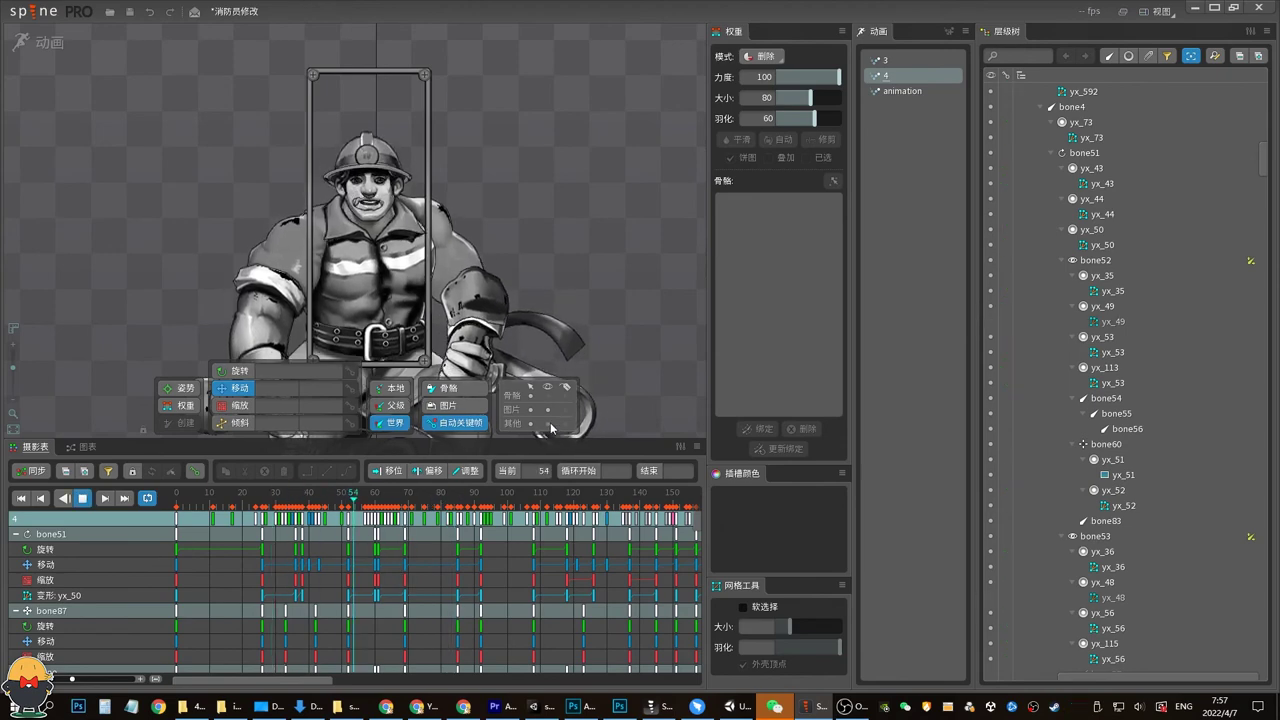
pyautogui.click(541, 396)
pyautogui.click(277, 493)
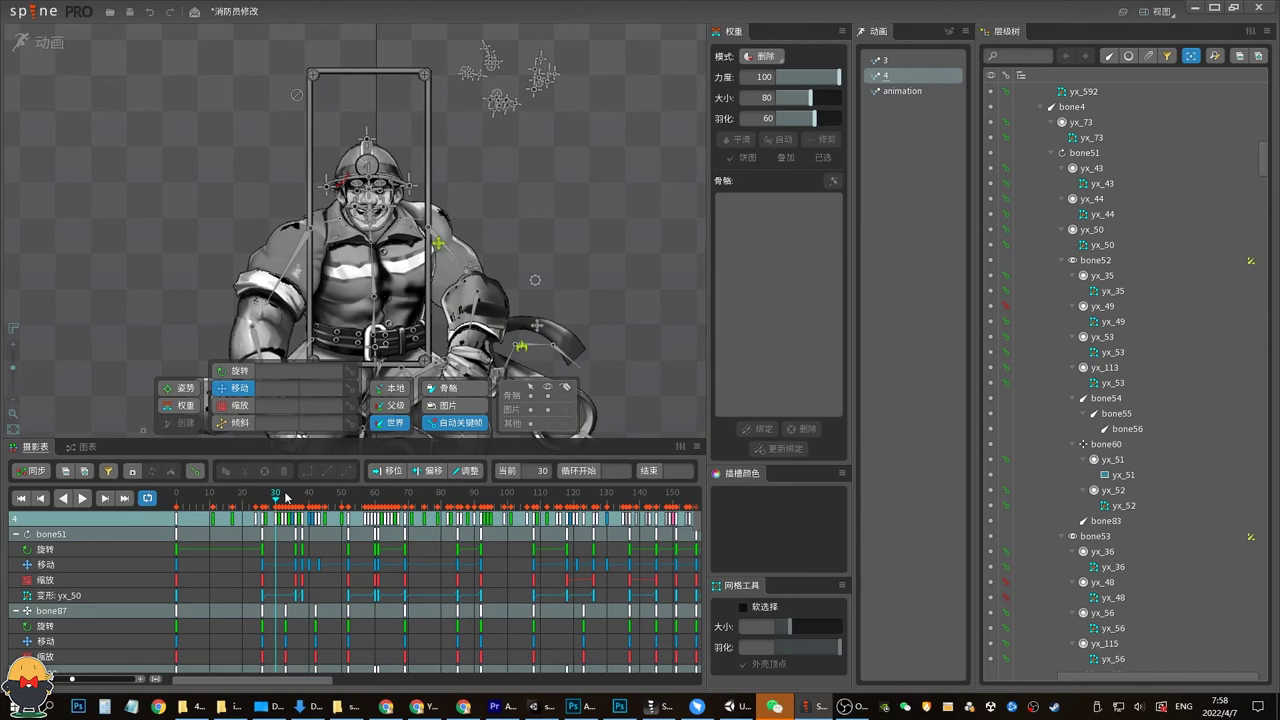
pyautogui.press('space')
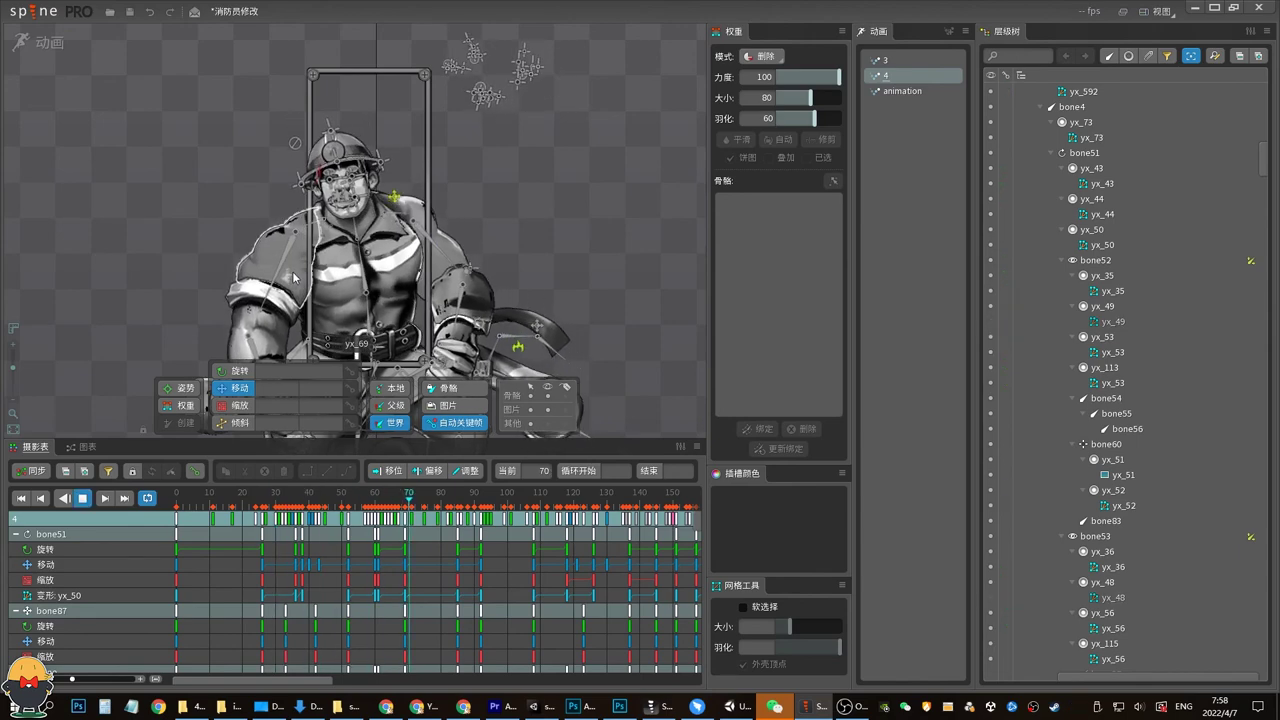
pyautogui.press('space')
# Select arm bones bone7 and bone9 in rotate mode and scrub to frames 109 and 65
pyautogui.click(307, 242)
pyautogui.press('c')
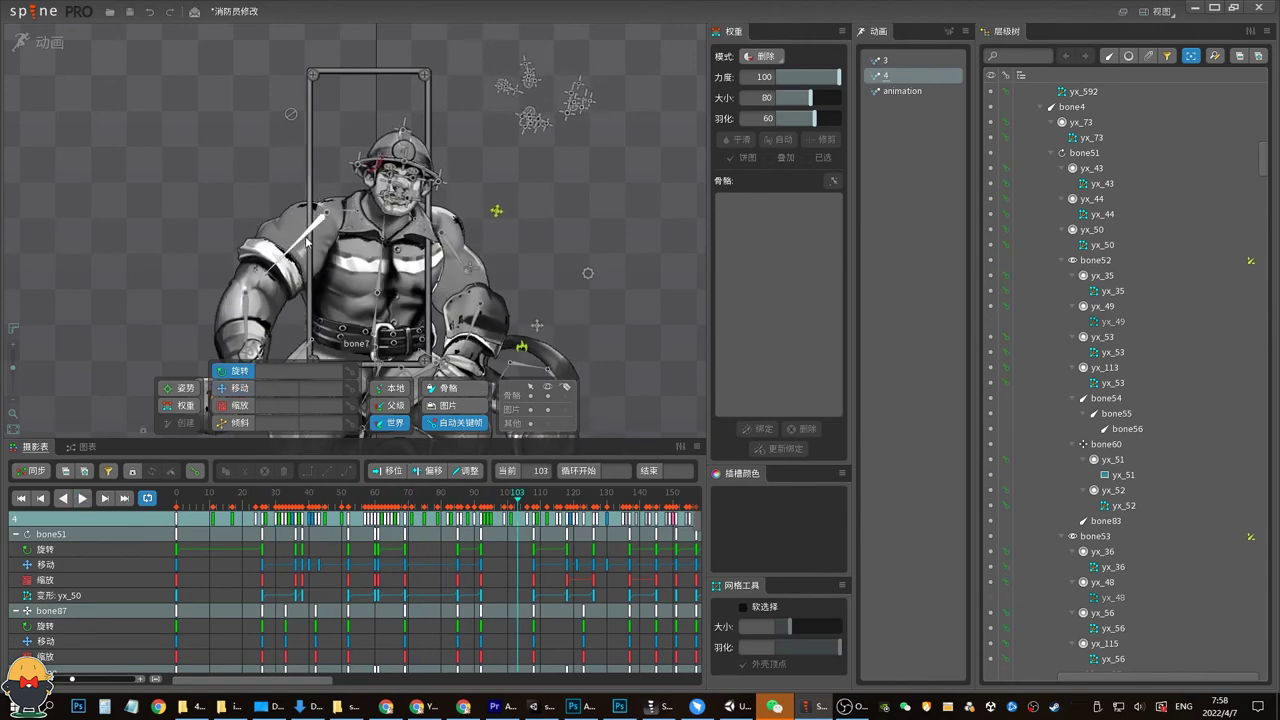
pyautogui.keyDown('ctrl'); pyautogui.click(450, 250); pyautogui.keyUp('ctrl')
pyautogui.click(279, 493)
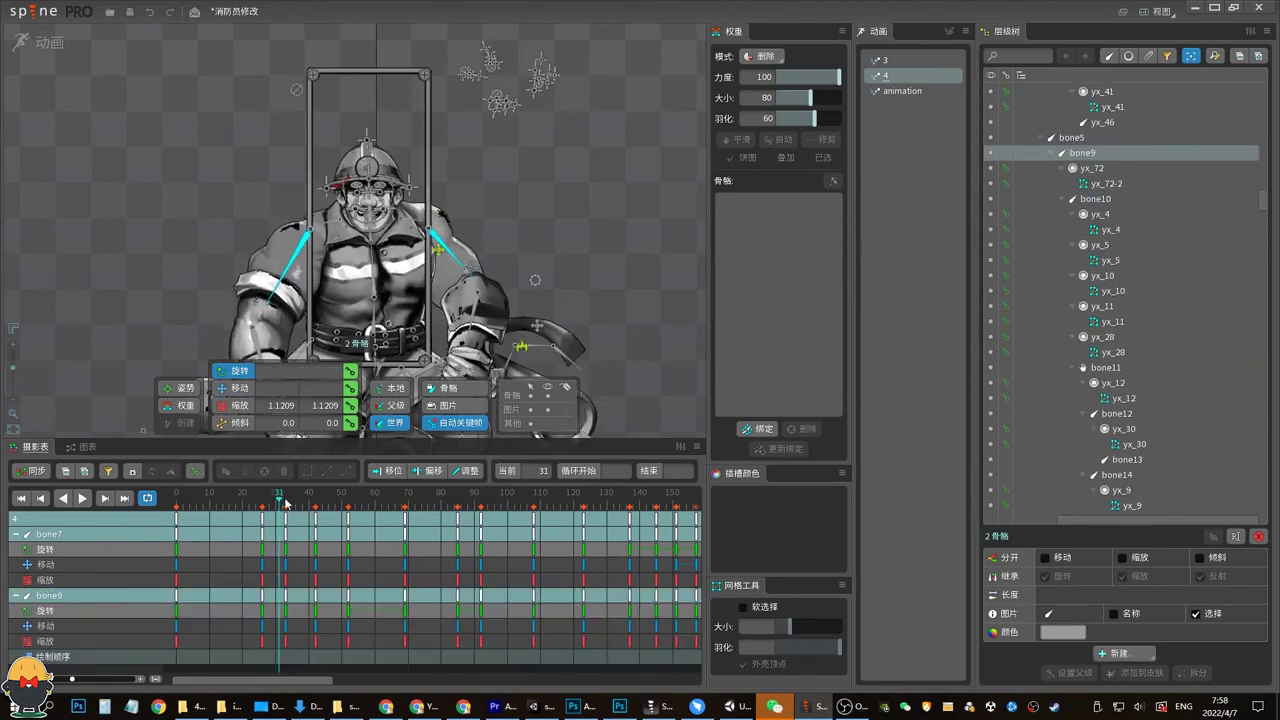
pyautogui.moveTo(285, 502); pyautogui.dragTo(540, 516)
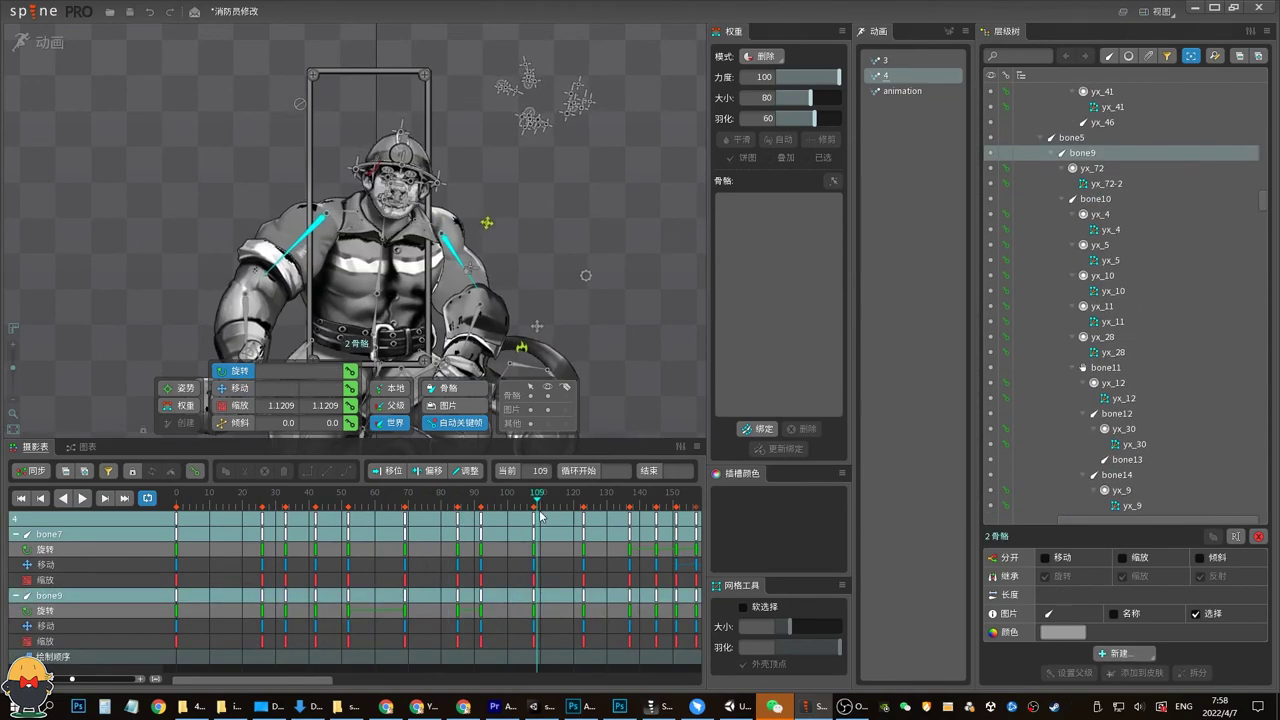
pyautogui.moveTo(540, 516); pyautogui.dragTo(391, 516)
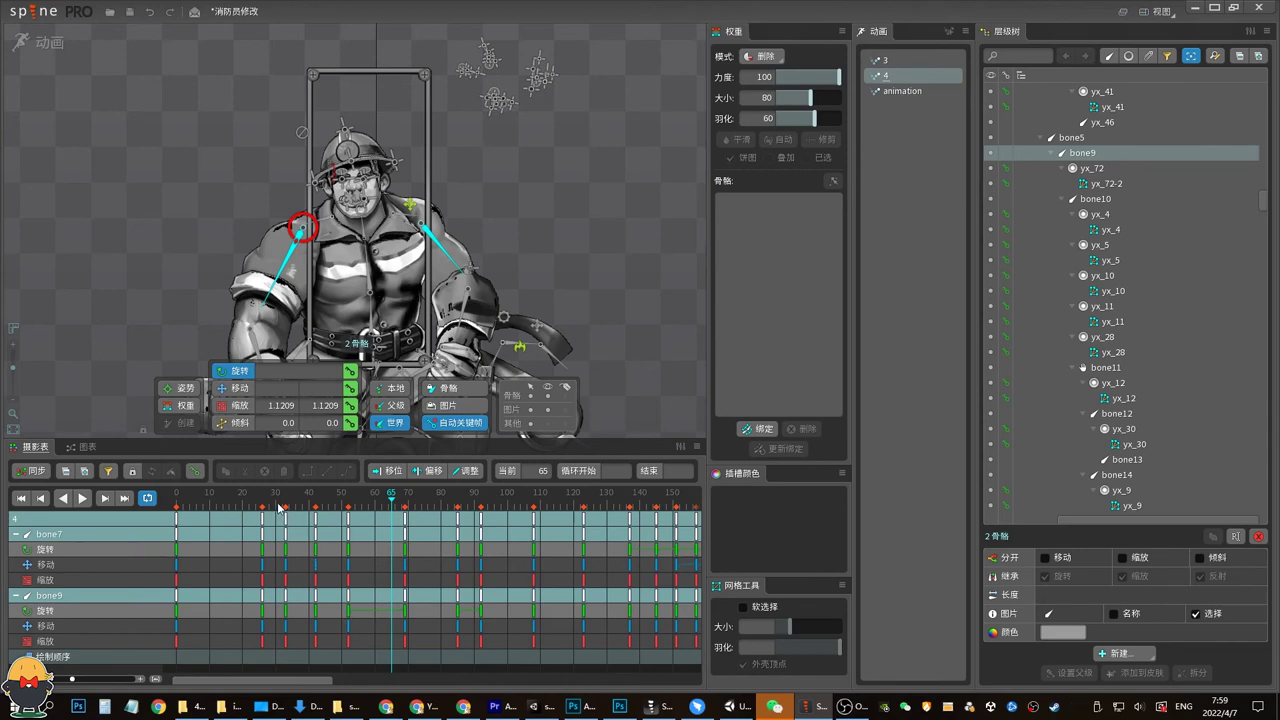
# Play and scrub animation 4 between frames 76 and 103 to review the arms
pyautogui.press('space')
pyautogui.click(547, 396)
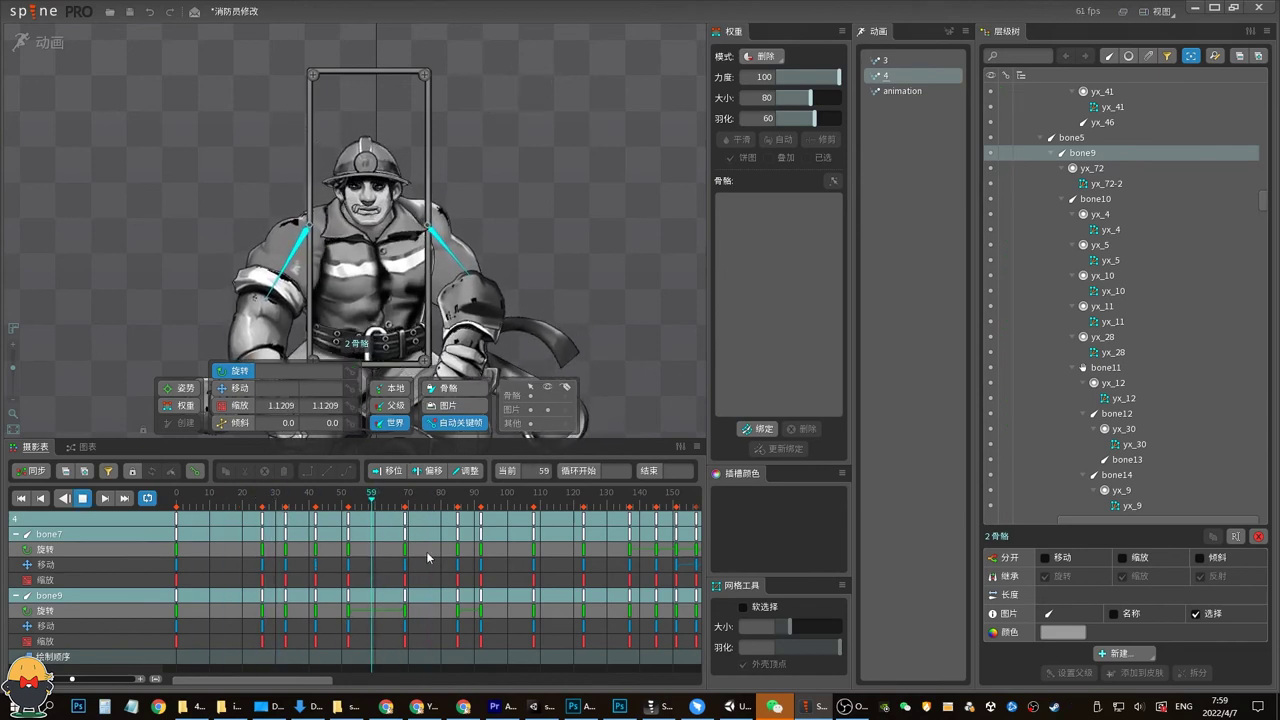
pyautogui.press('space')
pyautogui.click(429, 501)
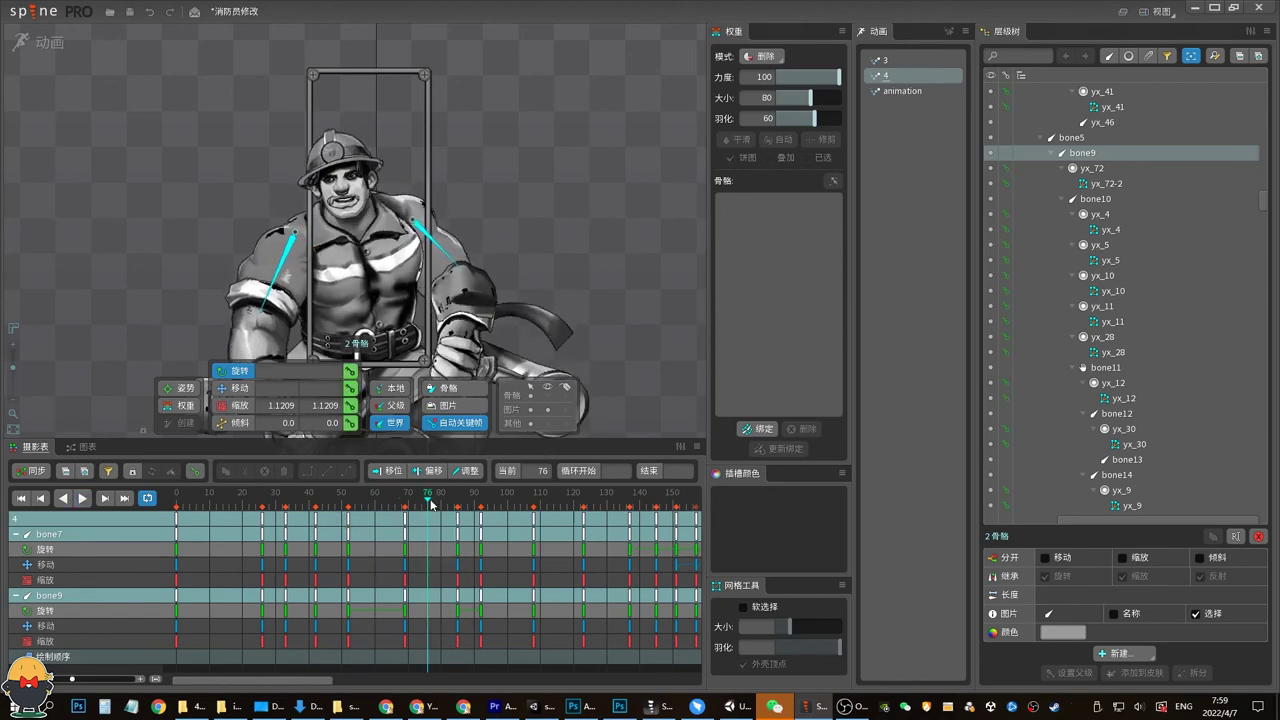
pyautogui.moveTo(431, 503)
pyautogui.mouseDown()
pyautogui.moveTo(522, 534)
pyautogui.moveTo(494, 534)
pyautogui.mouseUp()
pyautogui.click(325, 213)
# Delete the arm keys from frames 5–135 and key new arm rotations at frames 31 and 40
pyautogui.moveTo(232, 650); pyautogui.dragTo(607, 548)
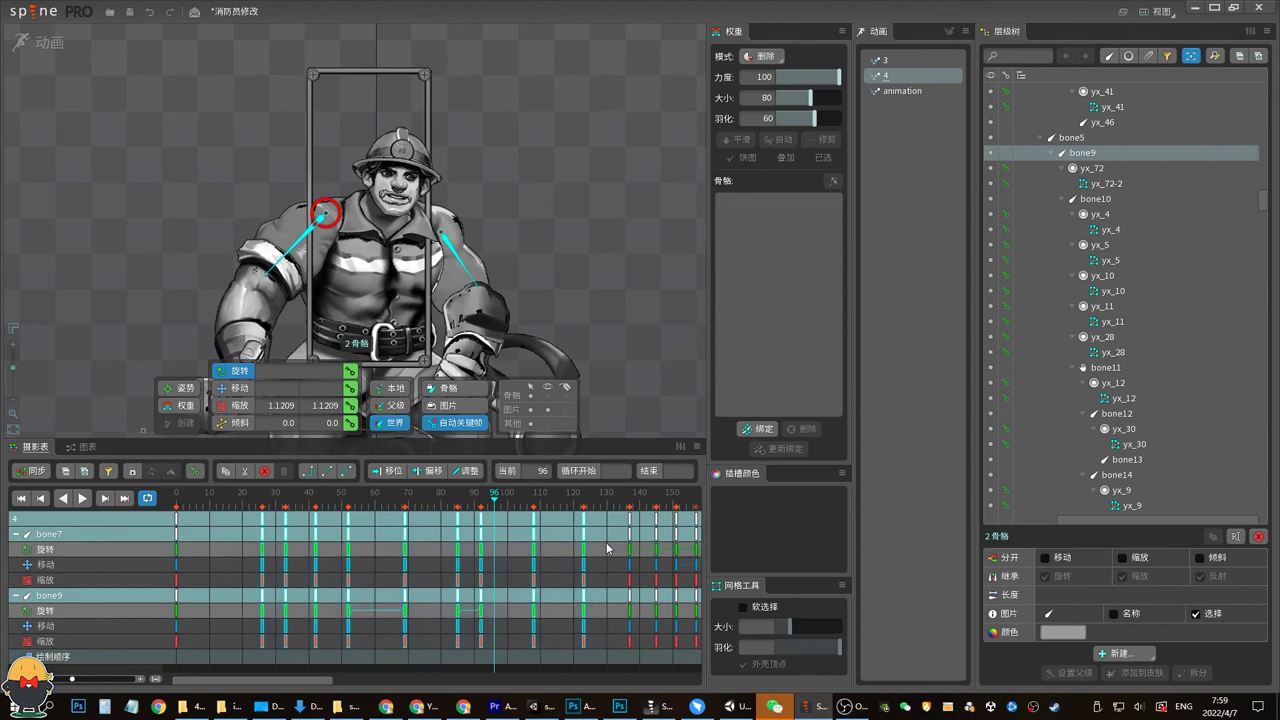
pyautogui.press('Delete')
pyautogui.moveTo(257, 516); pyautogui.dragTo(279, 518)
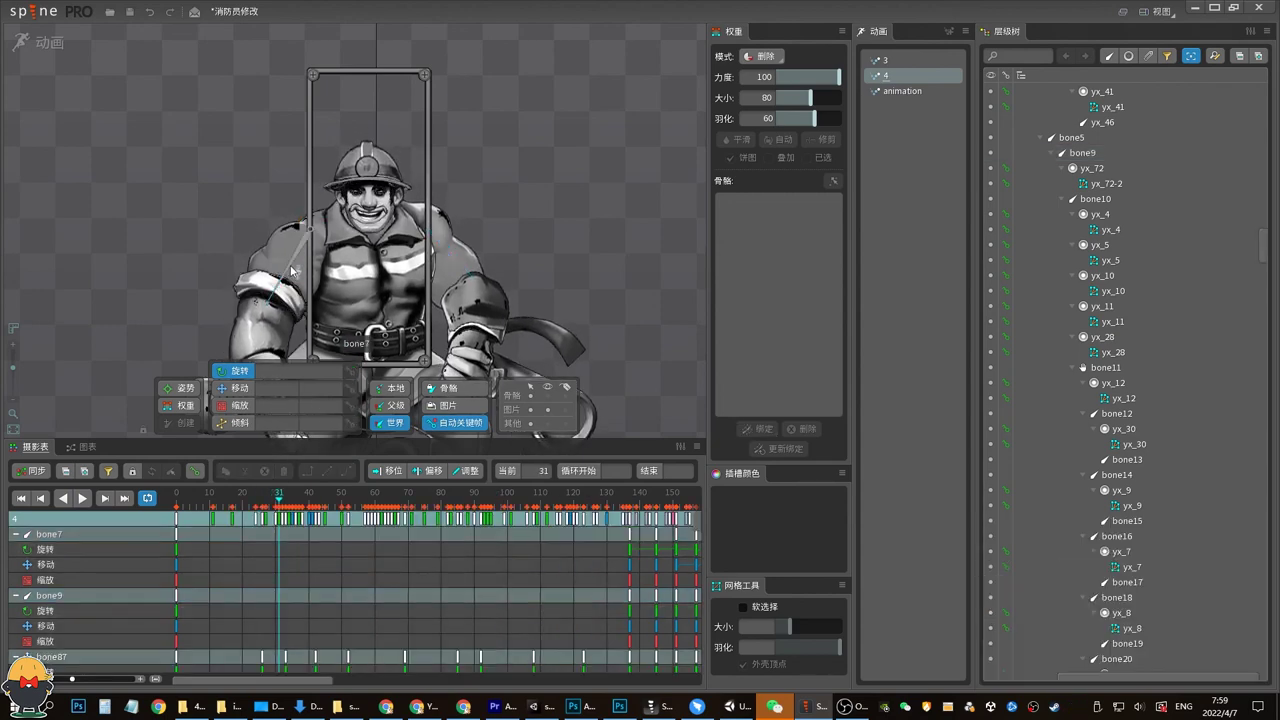
pyautogui.moveTo(309, 230); pyautogui.dragTo(306, 236)
pyautogui.click(452, 258)
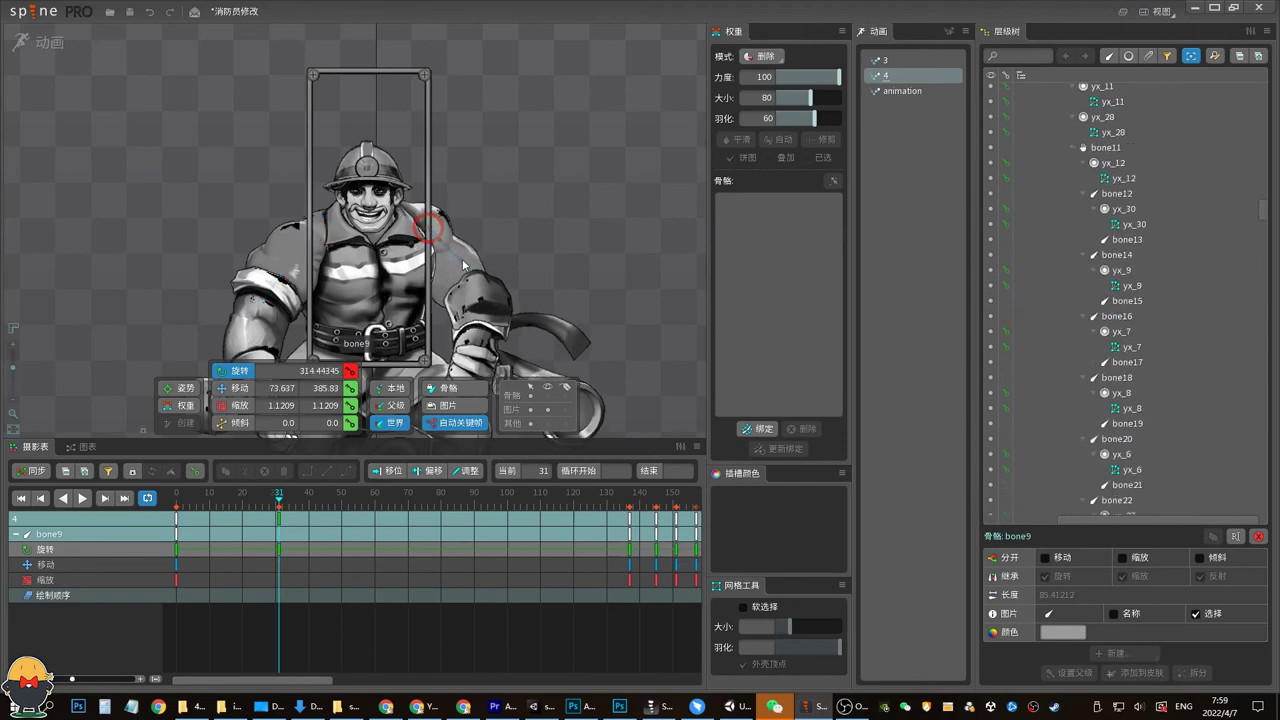
pyautogui.moveTo(280, 513); pyautogui.dragTo(309, 512)
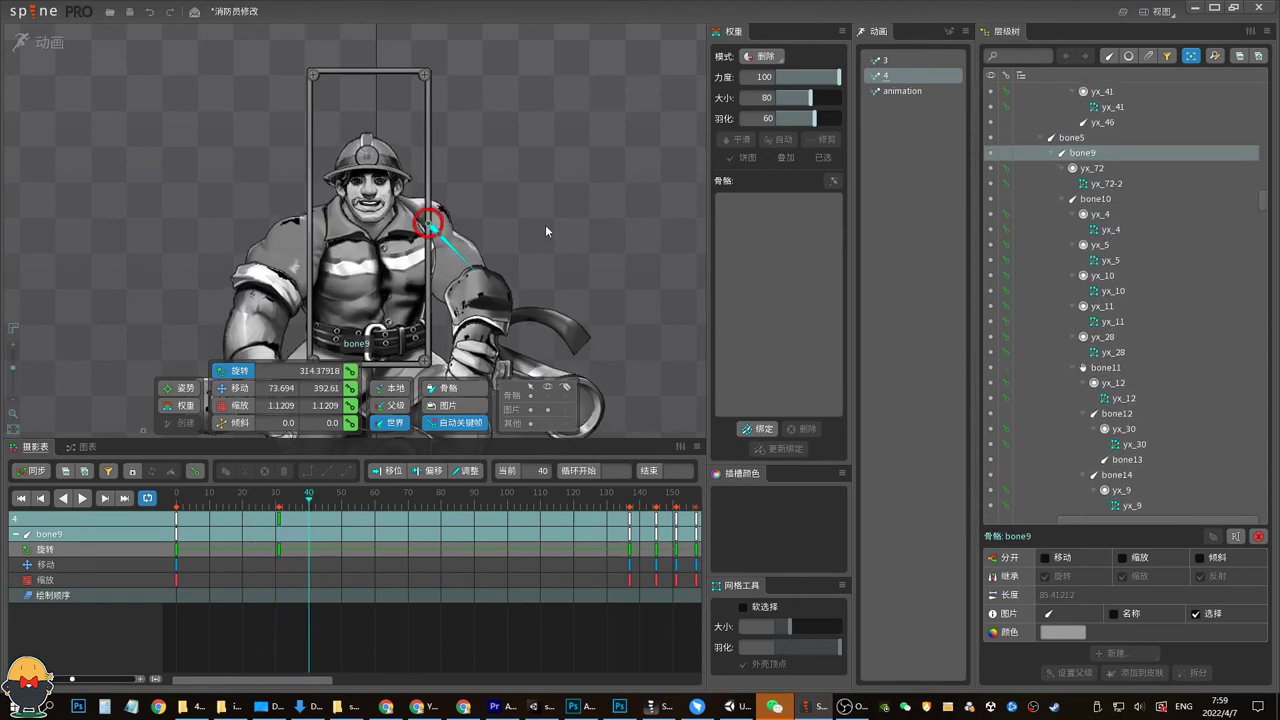
pyautogui.moveTo(468, 262); pyautogui.dragTo(480, 277)
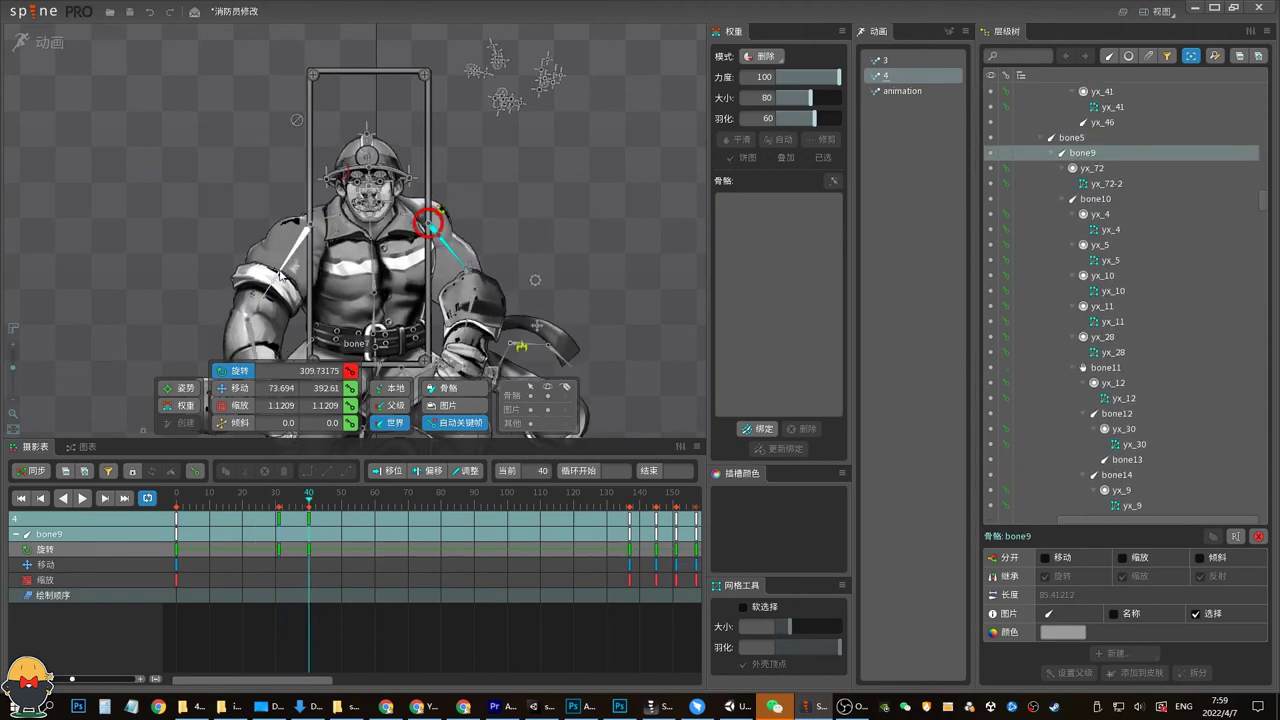
# Adjust bone7's pose around frame 36 and key bone9's rotation at frame 41
pyautogui.click(300, 240)
pyautogui.click(275, 497)
pyautogui.moveTo(275, 500); pyautogui.dragTo(295, 497)
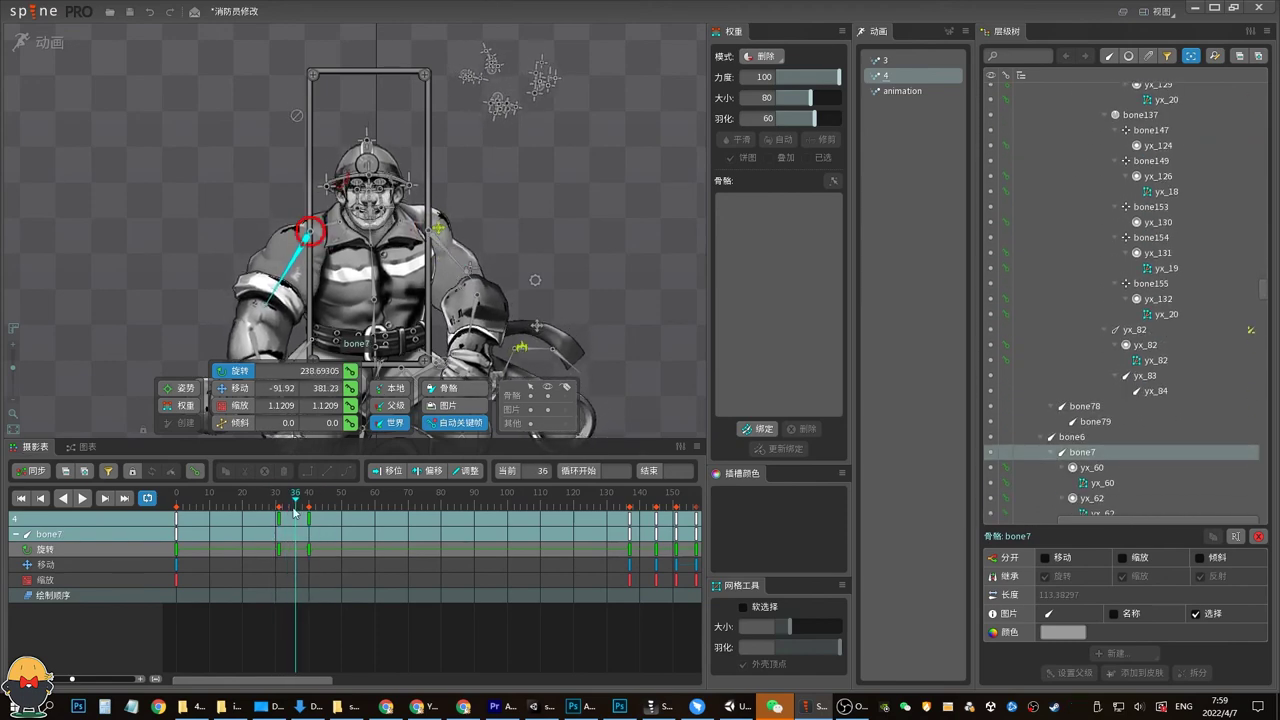
pyautogui.keyDown('ctrl'); pyautogui.click(452, 250); pyautogui.keyUp('ctrl')
pyautogui.moveTo(295, 505)
pyautogui.mouseDown()
pyautogui.moveTo(281, 507)
pyautogui.moveTo(312, 514)
pyautogui.mouseUp()
pyautogui.click(323, 512)
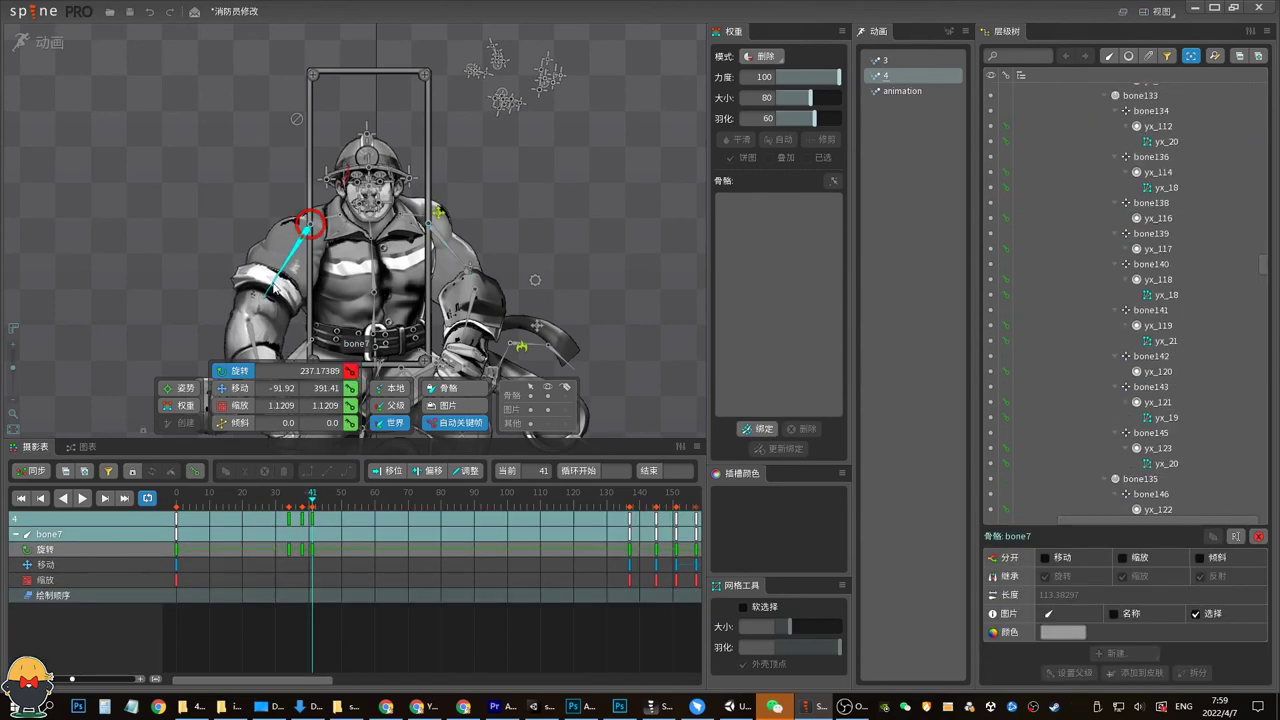
pyautogui.moveTo(468, 264); pyautogui.dragTo(464, 266)
# Play back the new arm swing to frame 44, then scrub to frame 64
pyautogui.press('space')
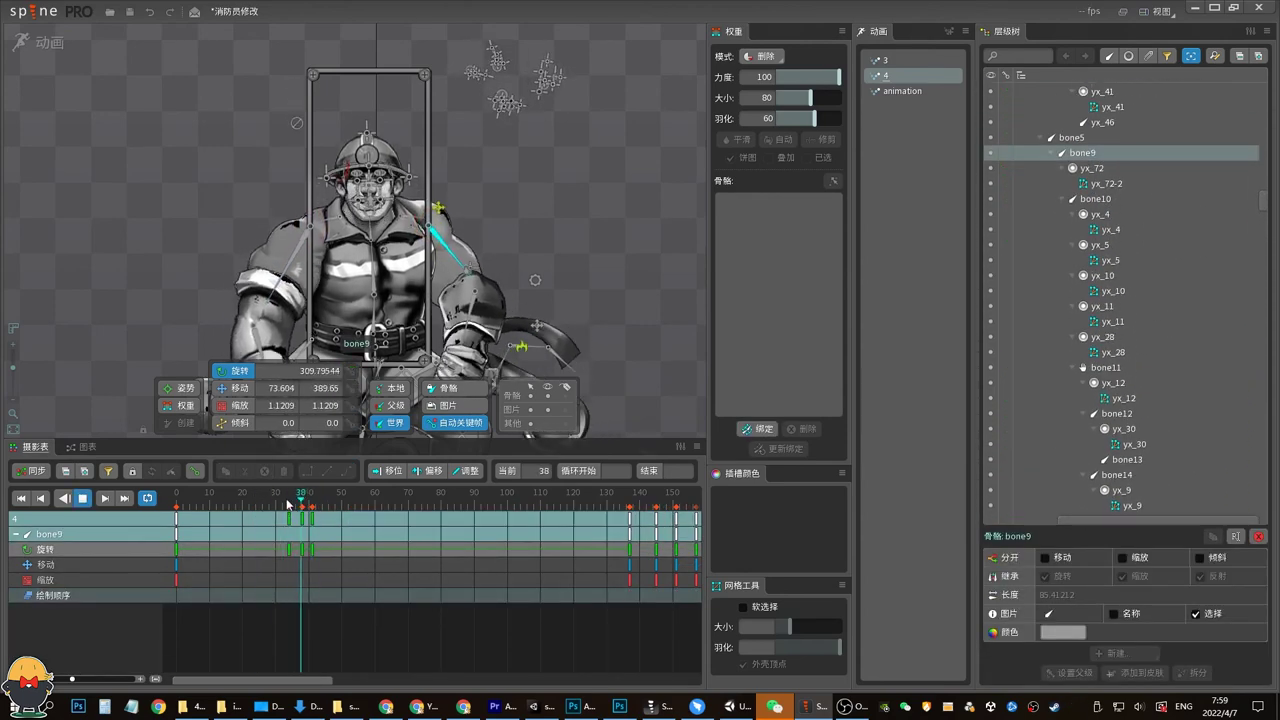
pyautogui.press('space')
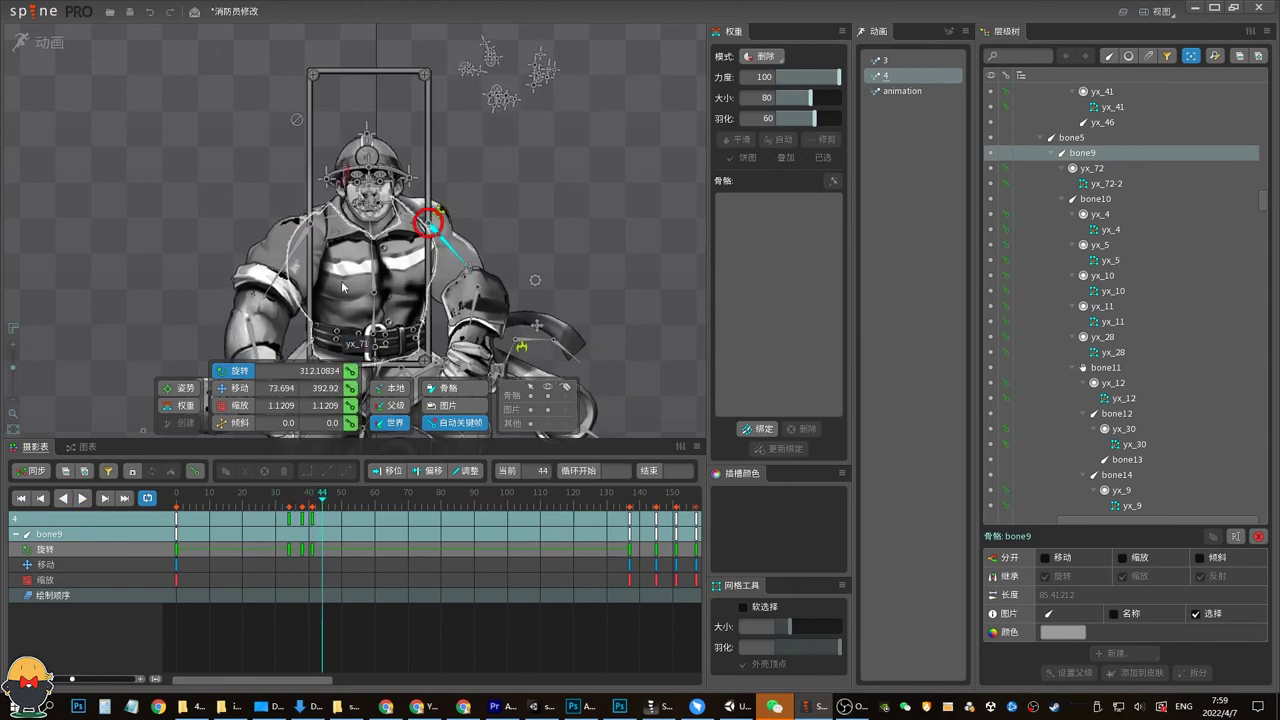
pyautogui.keyDown('ctrl'); pyautogui.click(290, 262); pyautogui.keyUp('ctrl')
pyautogui.moveTo(336, 552); pyautogui.dragTo(388, 523)
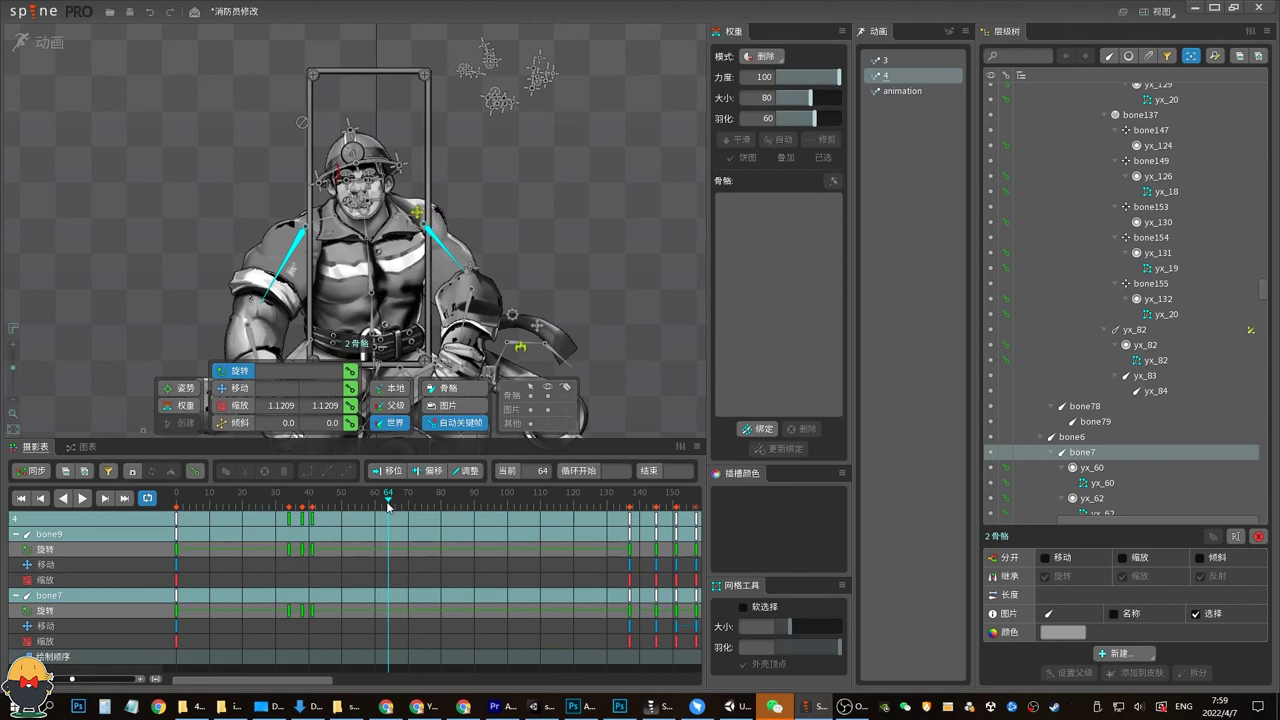
# Key both arms' rotation near frame 66 and preview playback to frame 88
pyautogui.moveTo(388, 505); pyautogui.dragTo(395, 505)
pyautogui.moveTo(520, 260); pyautogui.dragTo(571, 243)
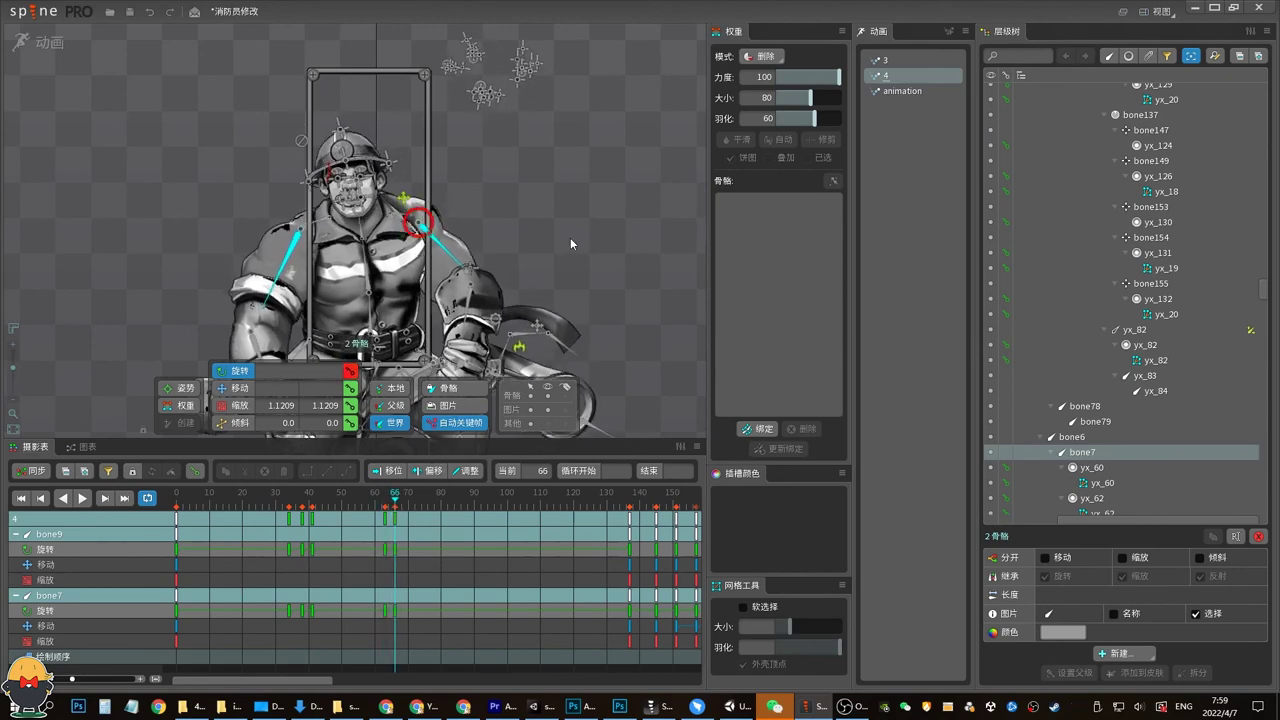
pyautogui.moveTo(387, 518); pyautogui.dragTo(409, 506)
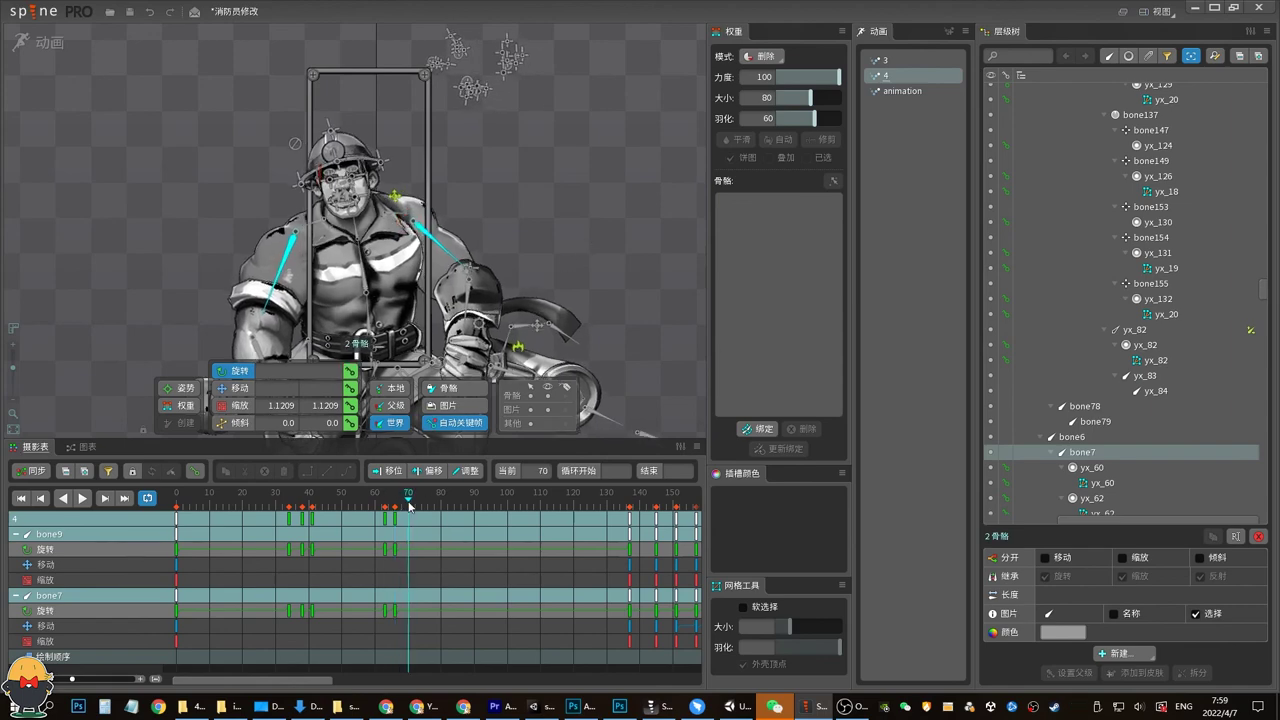
pyautogui.press('space')
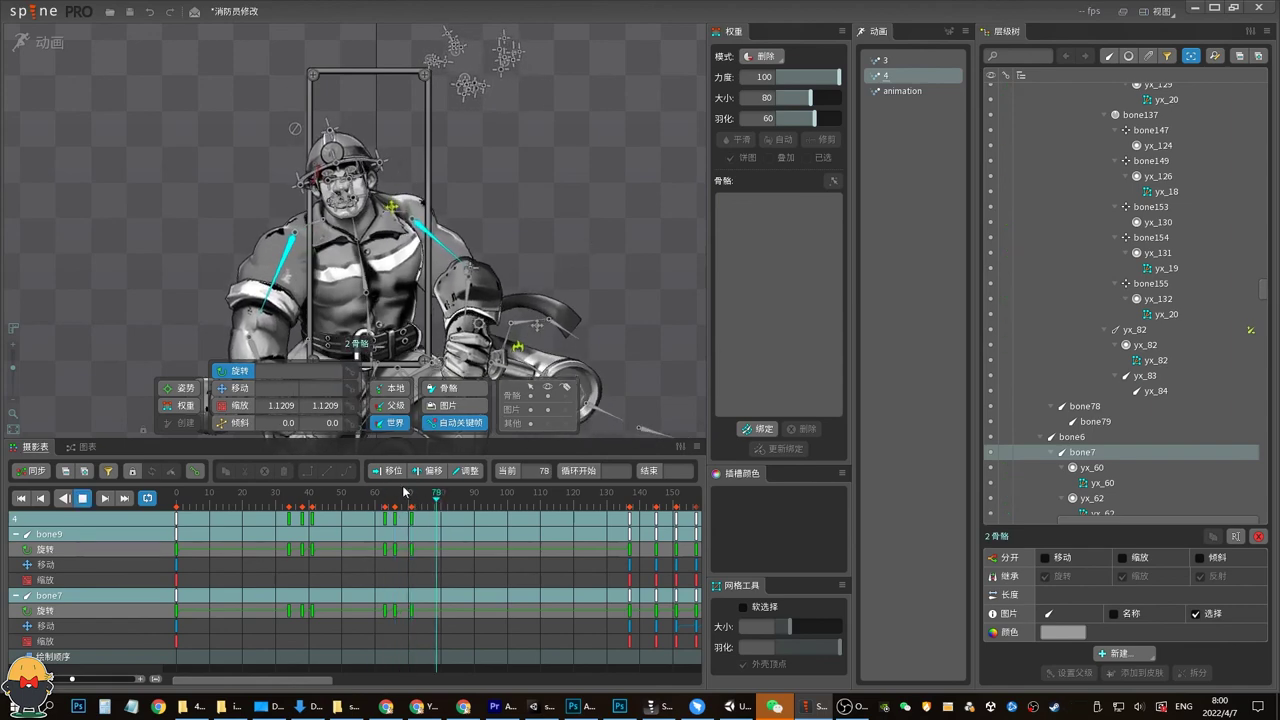
pyautogui.press('space')
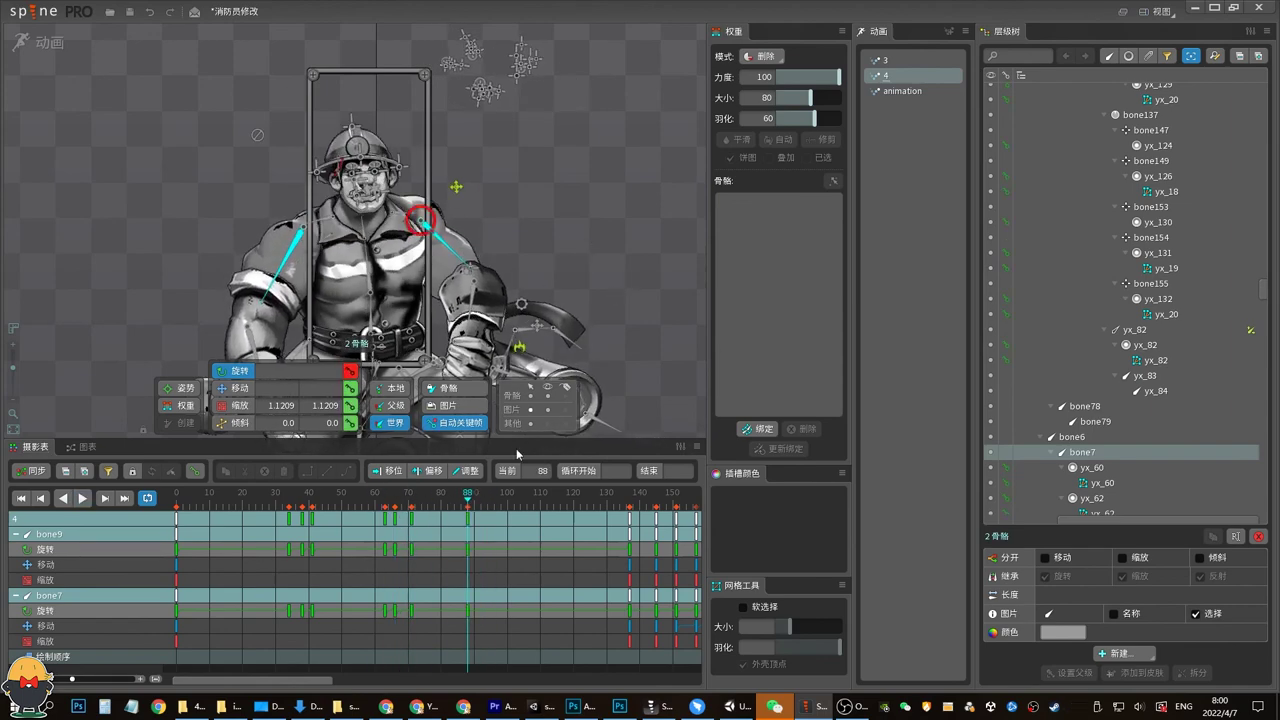
# Key the arms' rotation at frame 93 and scrub forward to frame 112
pyautogui.click(474, 493)
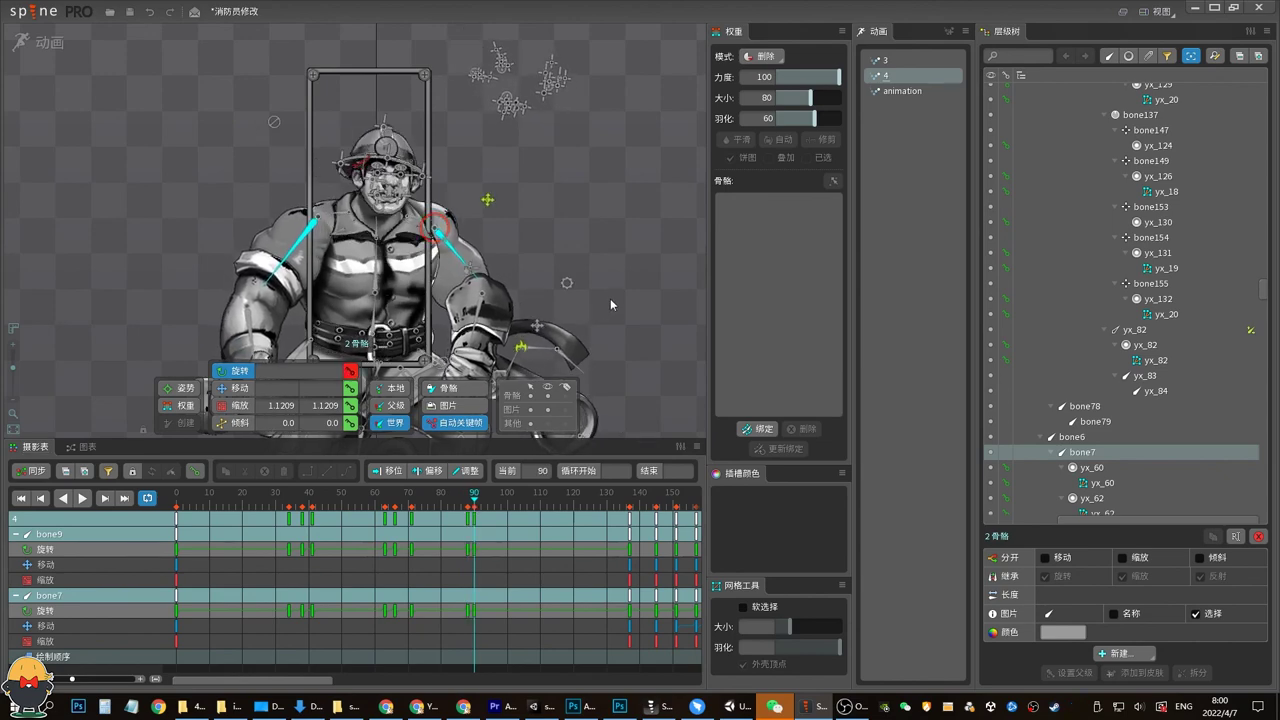
pyautogui.click(470, 518)
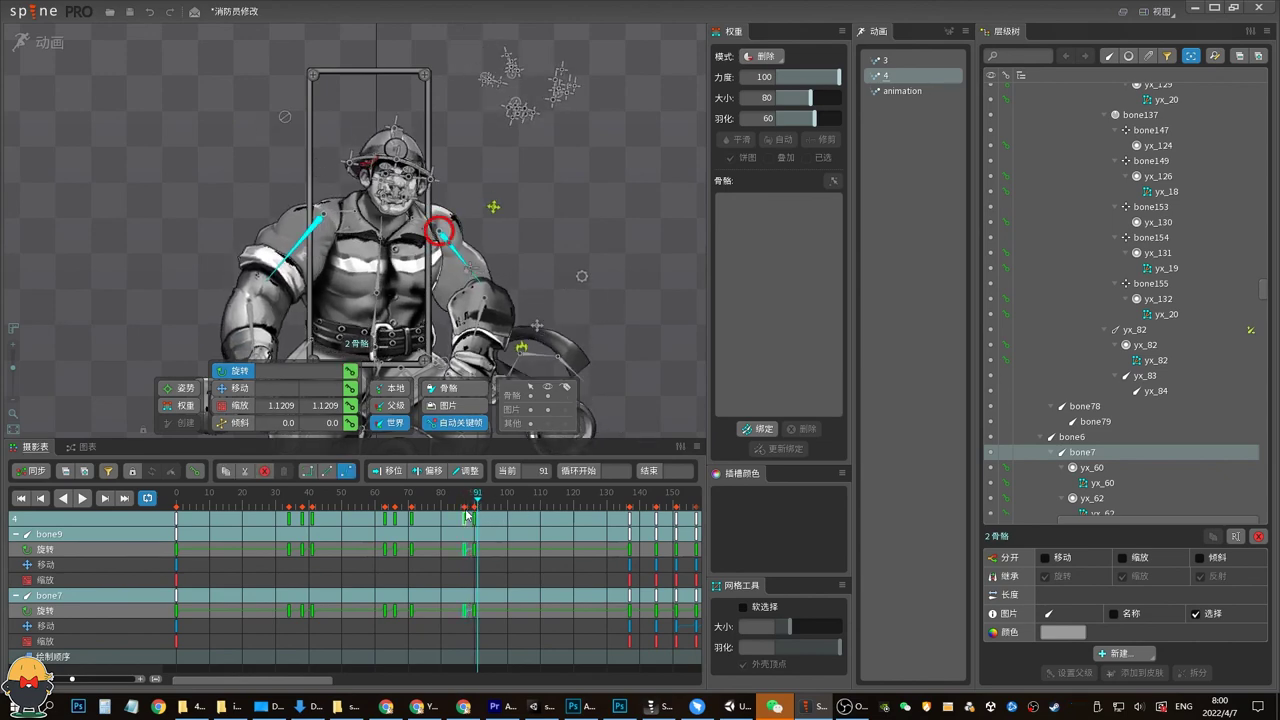
pyautogui.click(484, 493)
pyautogui.moveTo(633, 360); pyautogui.dragTo(632, 368)
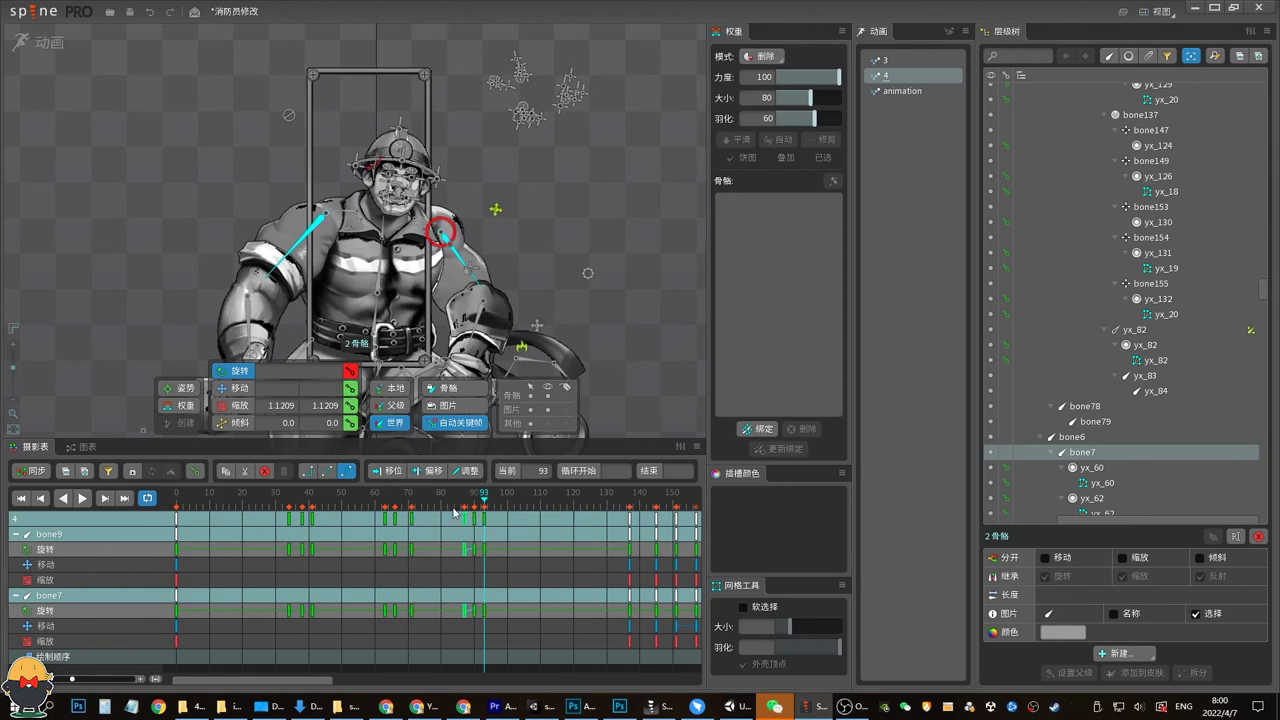
pyautogui.moveTo(455, 513); pyautogui.dragTo(557, 503)
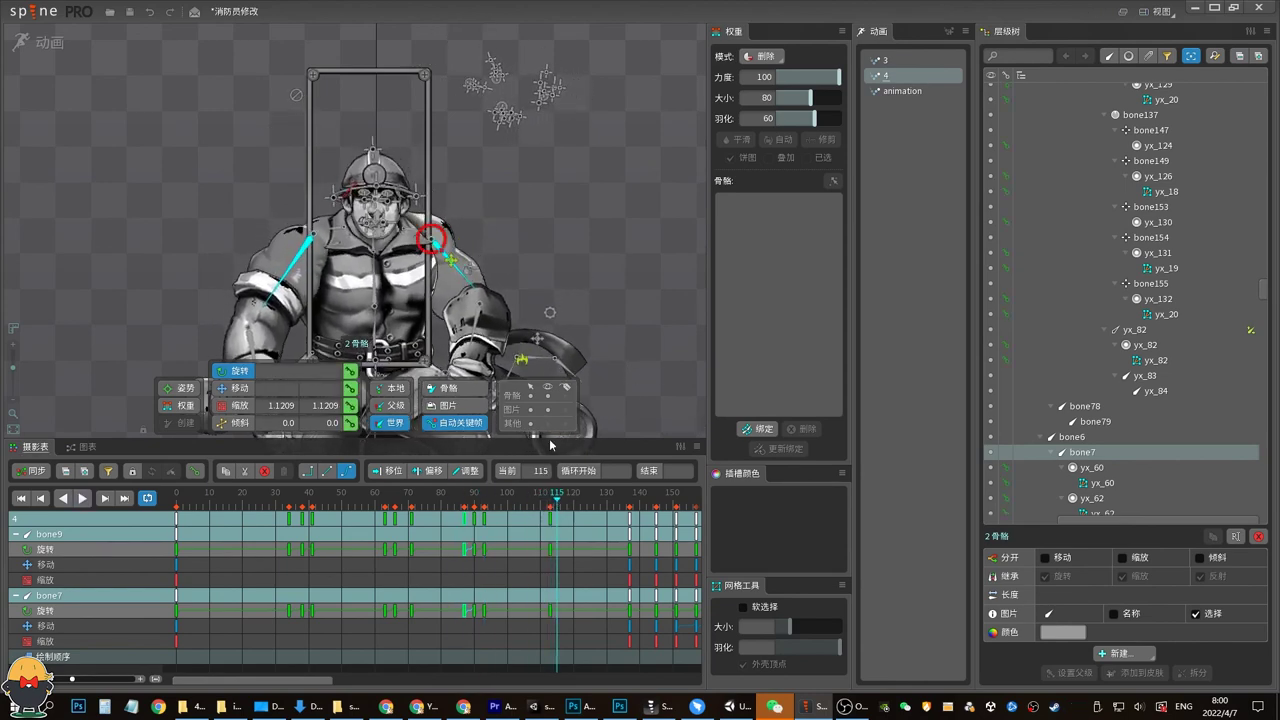
# Rotate bone9 to about 314° near frame 115 and start previewing animation 4
pyautogui.click(448, 256)
pyautogui.moveTo(448, 256); pyautogui.dragTo(430, 240)
pyautogui.click(308, 228)
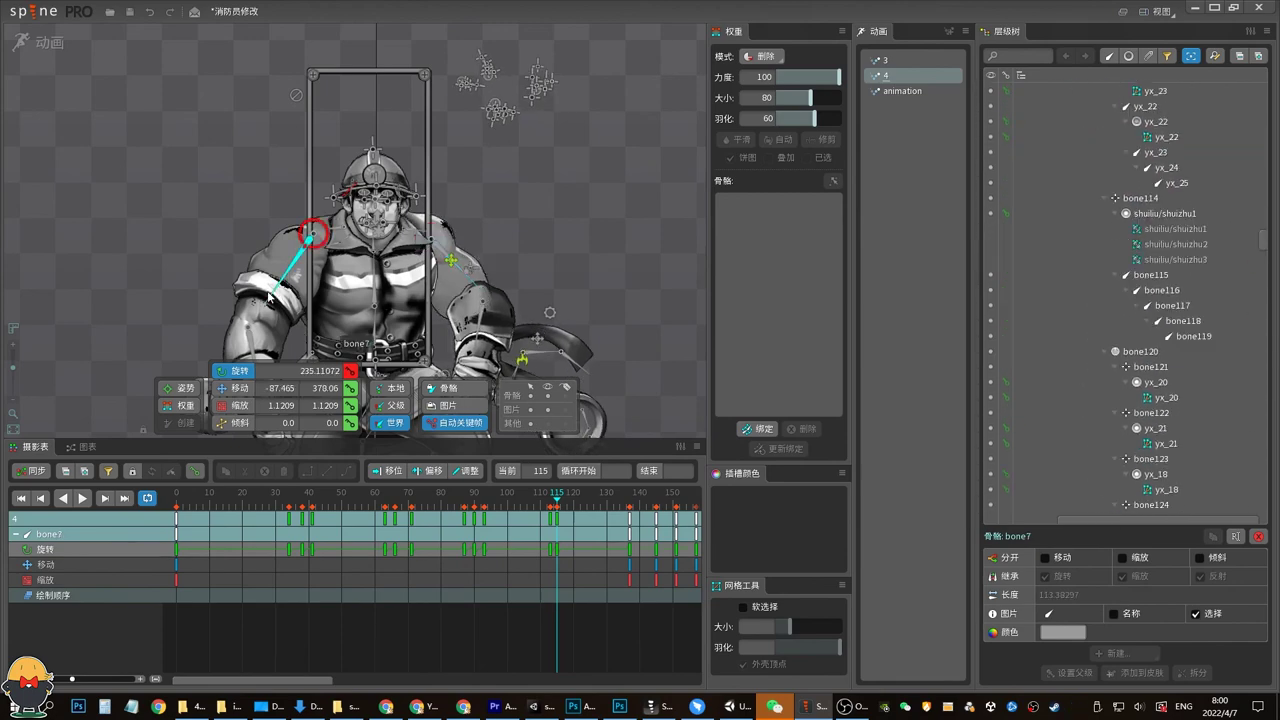
pyautogui.click(554, 503)
pyautogui.moveTo(570, 509); pyautogui.dragTo(600, 505)
pyautogui.click(491, 303)
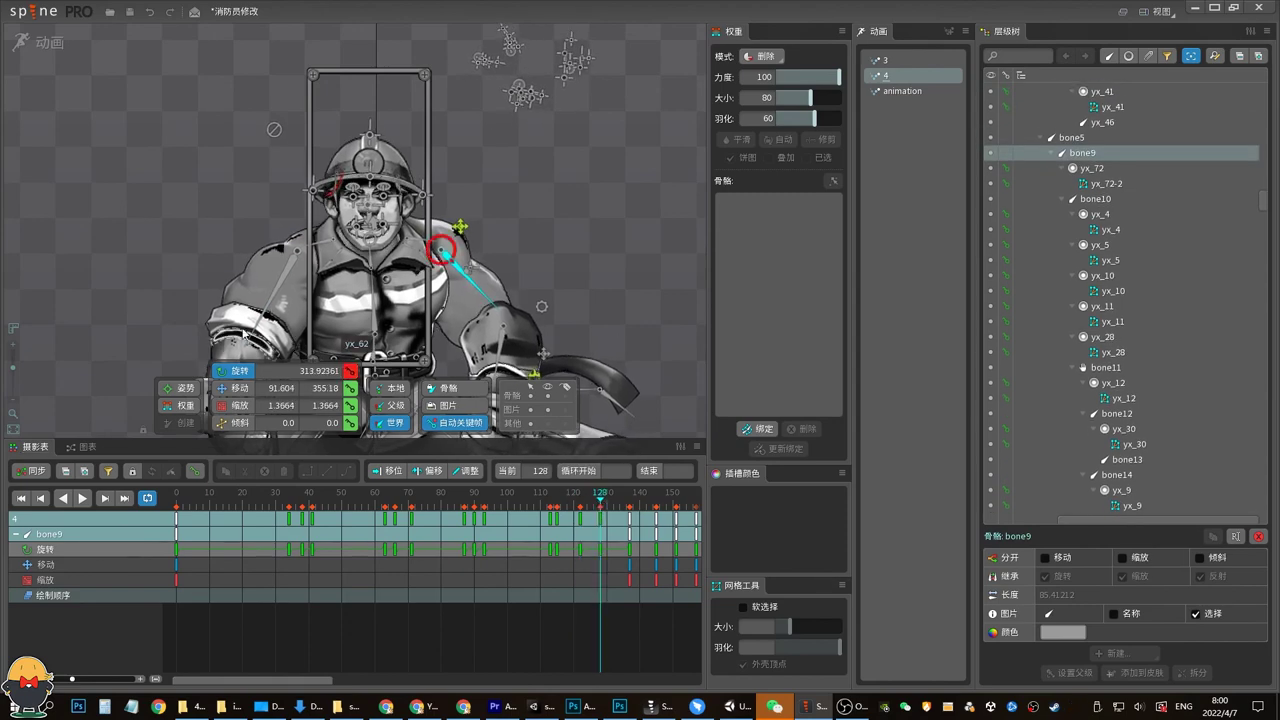
pyautogui.hotkey('ctrl', 'p')
pyautogui.press('Escape')
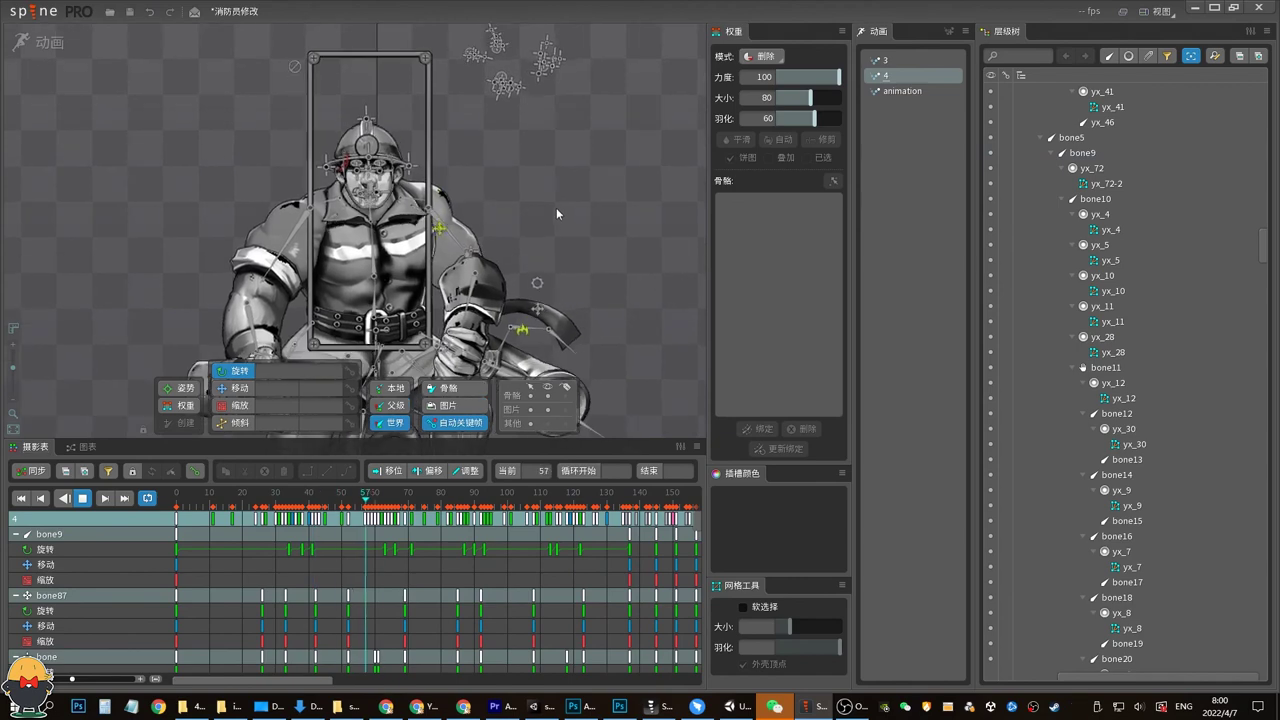
# Select chest bone3, step a frame, deselect, and play animation 4 with bone overlays hidden
pyautogui.click(375, 280)
pyautogui.hotkey('ctrl', 'p')
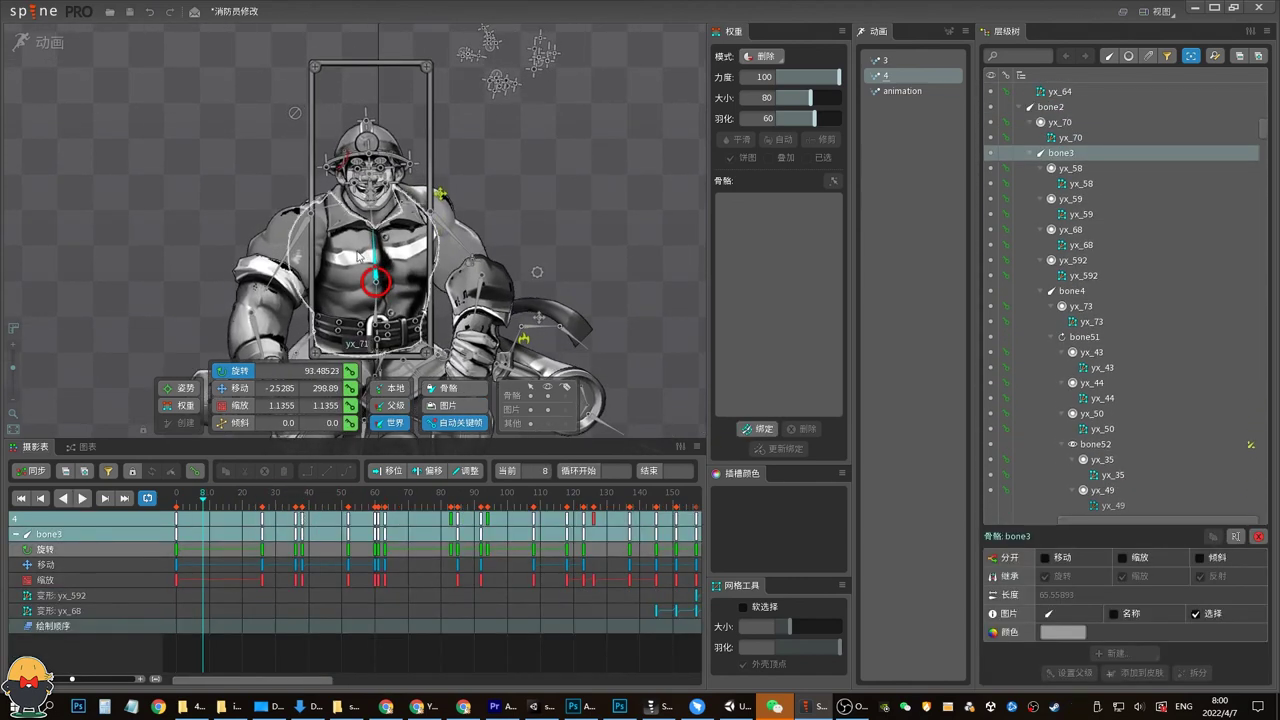
pyautogui.press('Escape')
pyautogui.hotkey('ctrl', 'p')
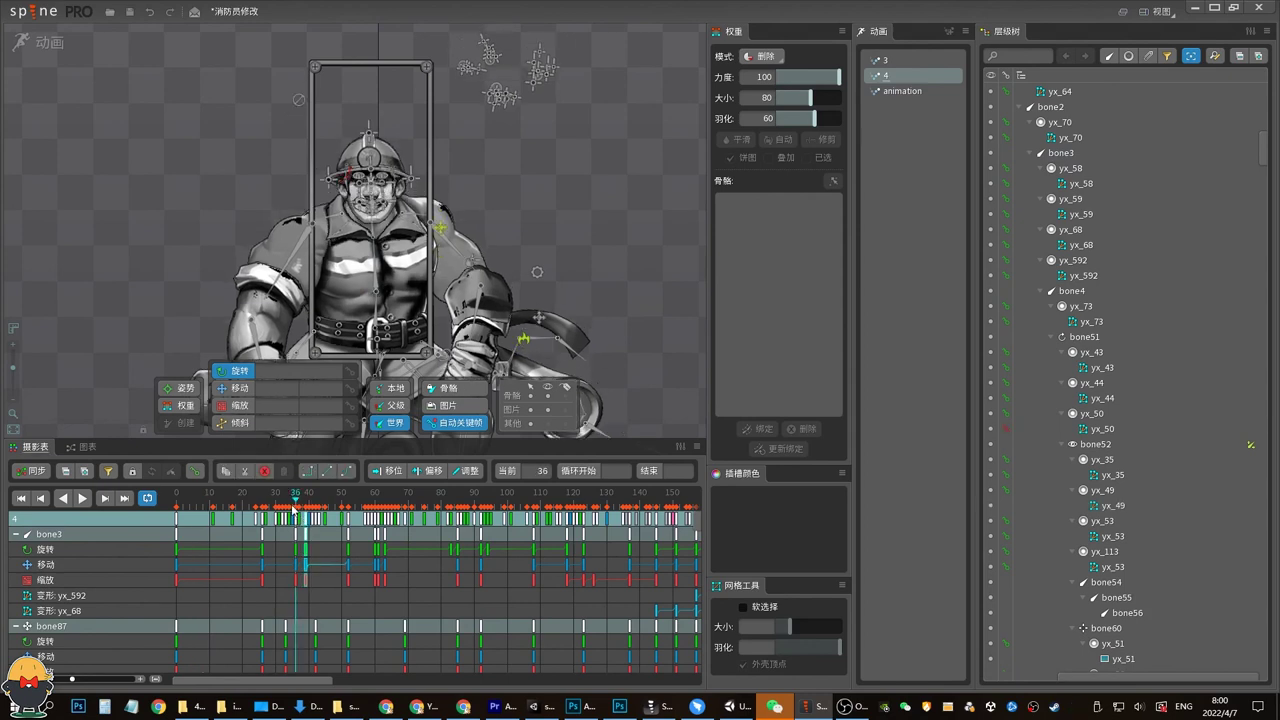
pyautogui.hotkey('ctrl', 'p')
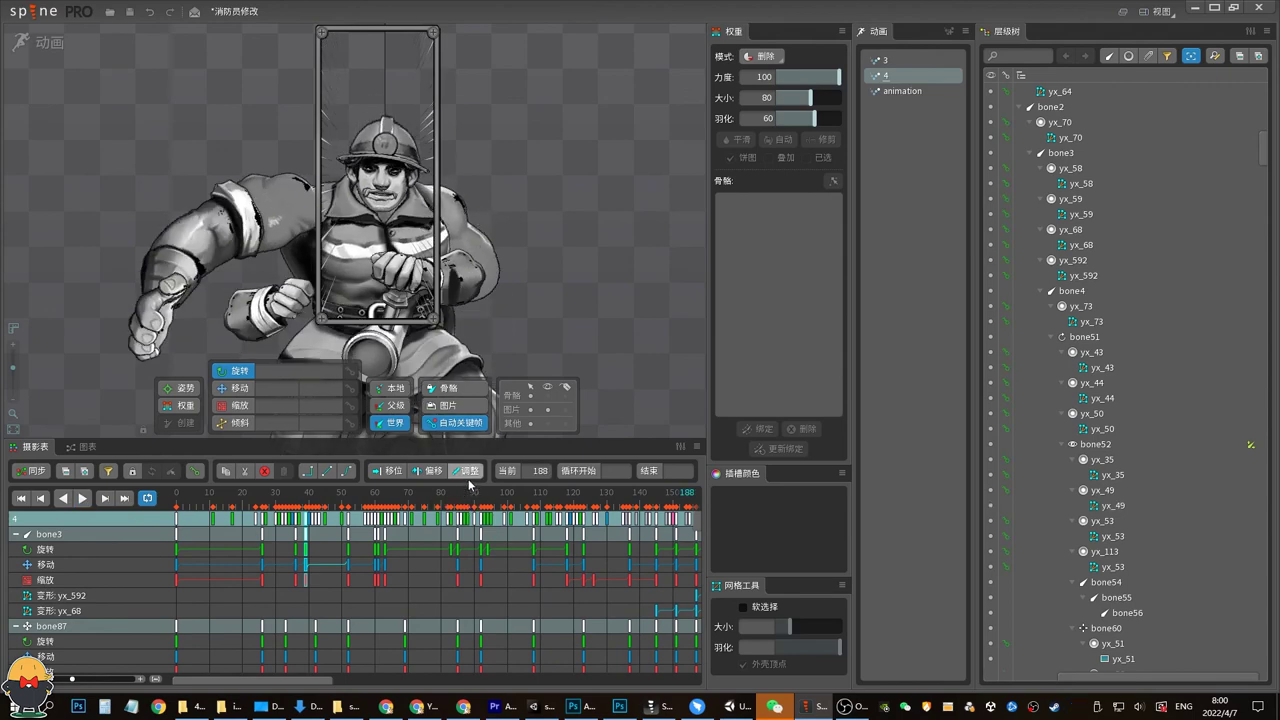
# Scrub from frame 103 back to 60, stop, and widen the timeline to 0–250+
pyautogui.click(516, 496)
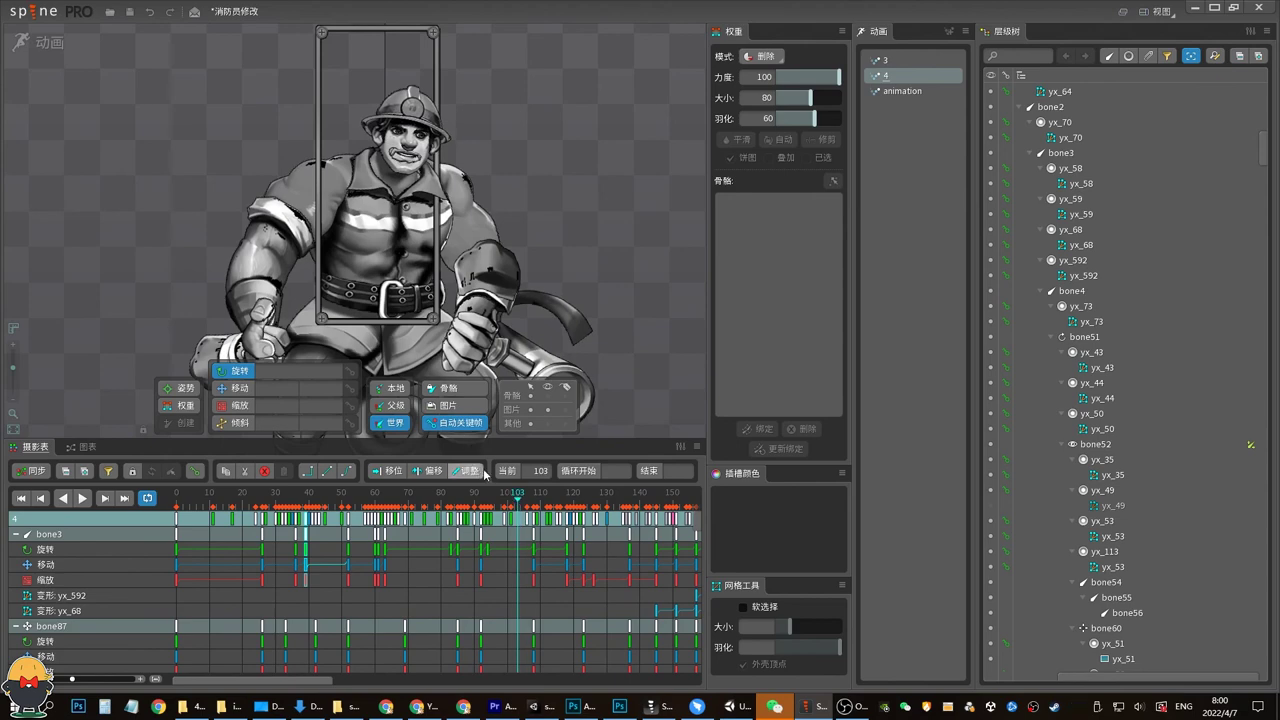
pyautogui.moveTo(522, 503); pyautogui.dragTo(327, 503)
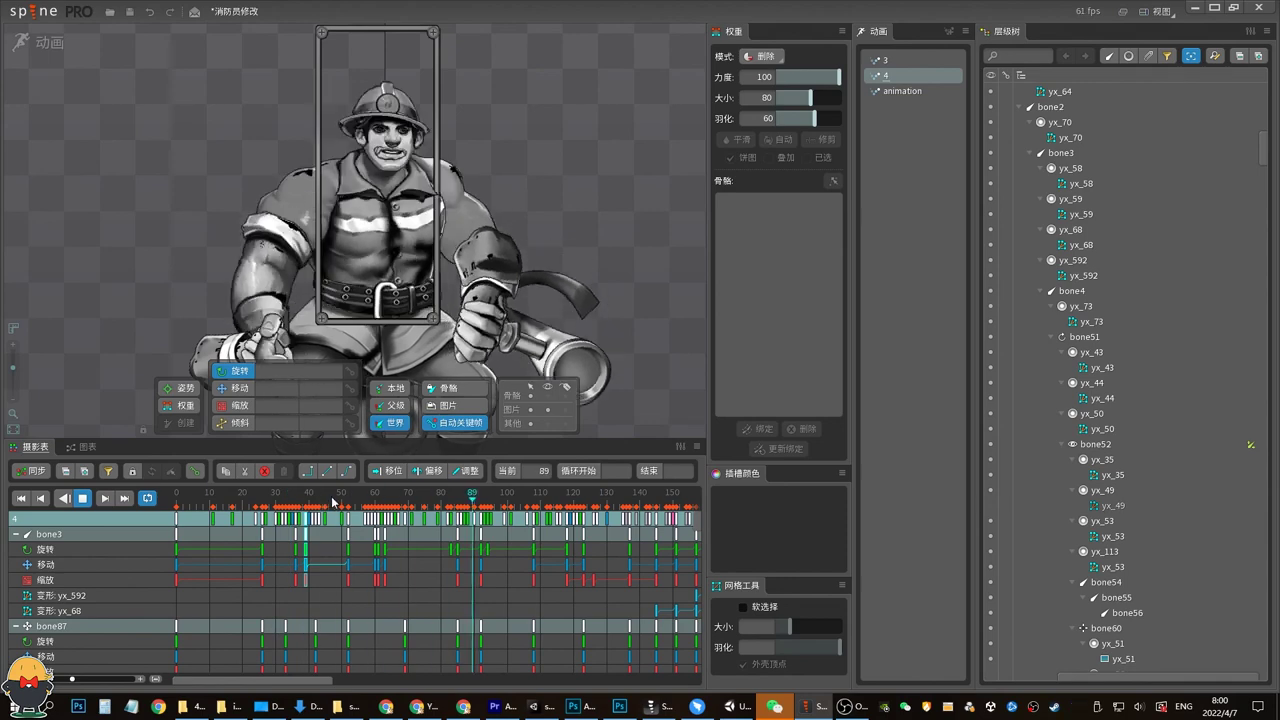
pyautogui.press('space')
pyautogui.click(372, 508)
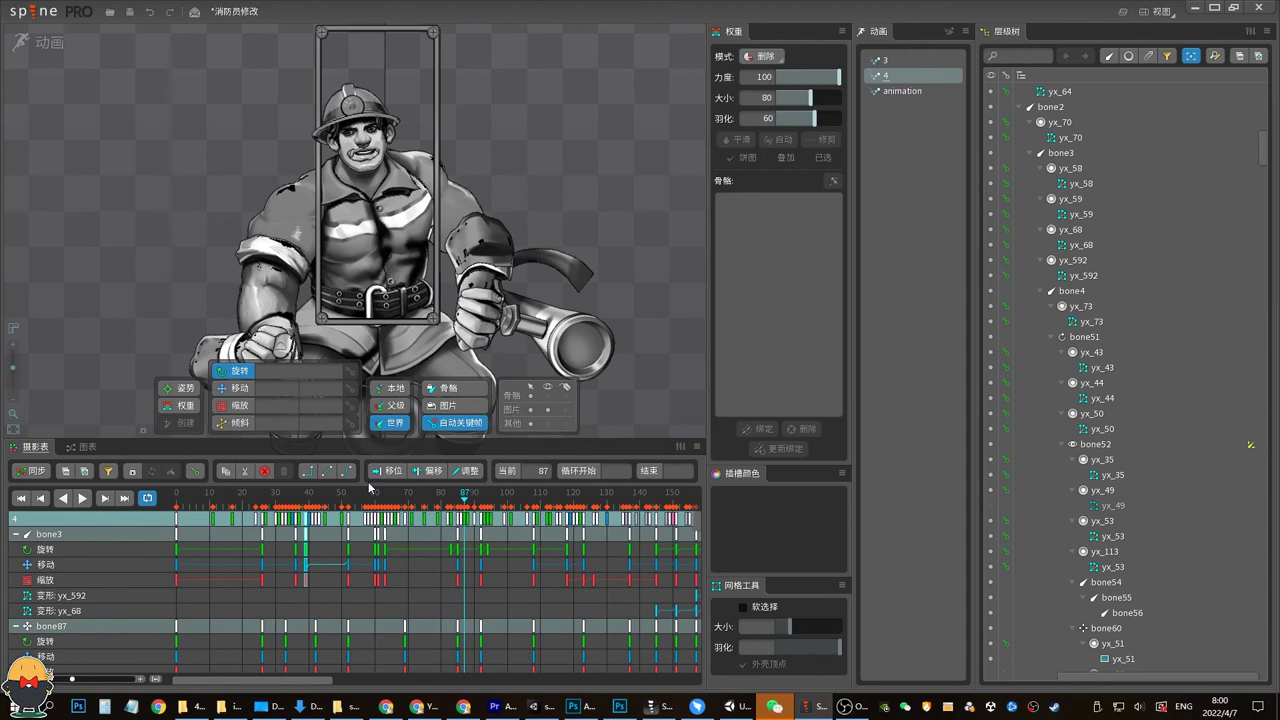
pyautogui.moveTo(64, 683); pyautogui.dragTo(52, 683)
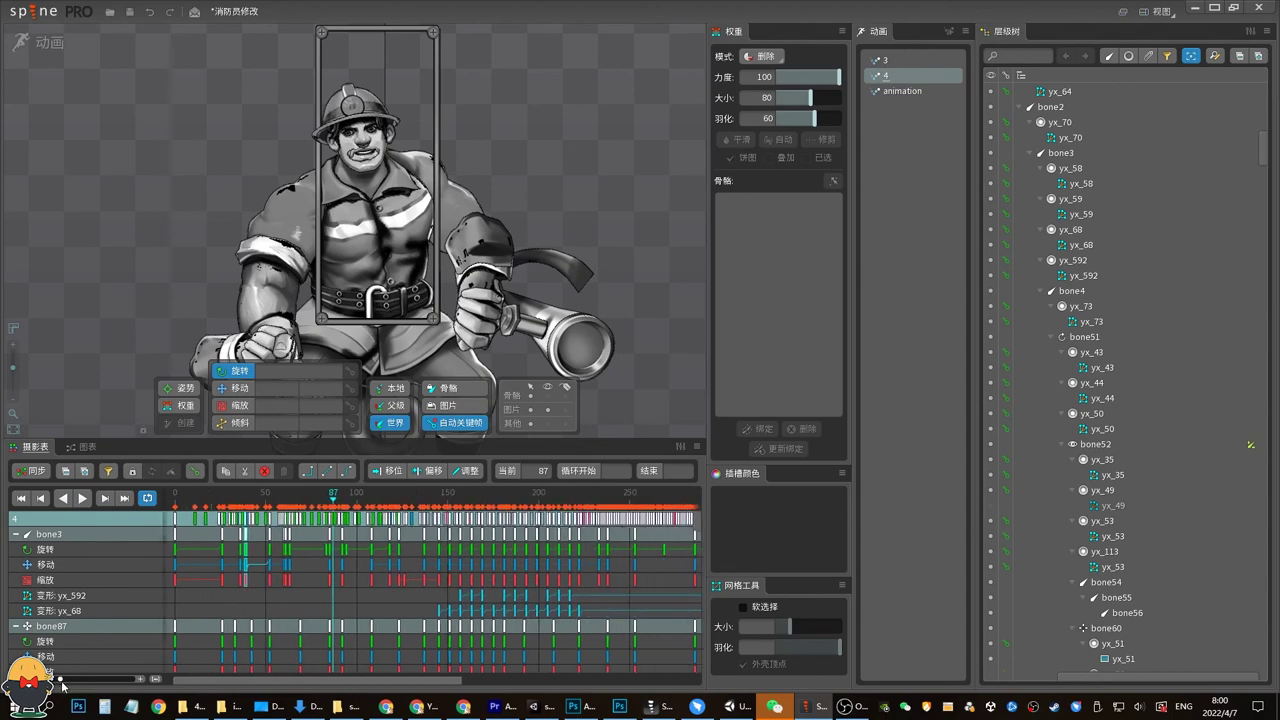
pyautogui.click(352, 496)
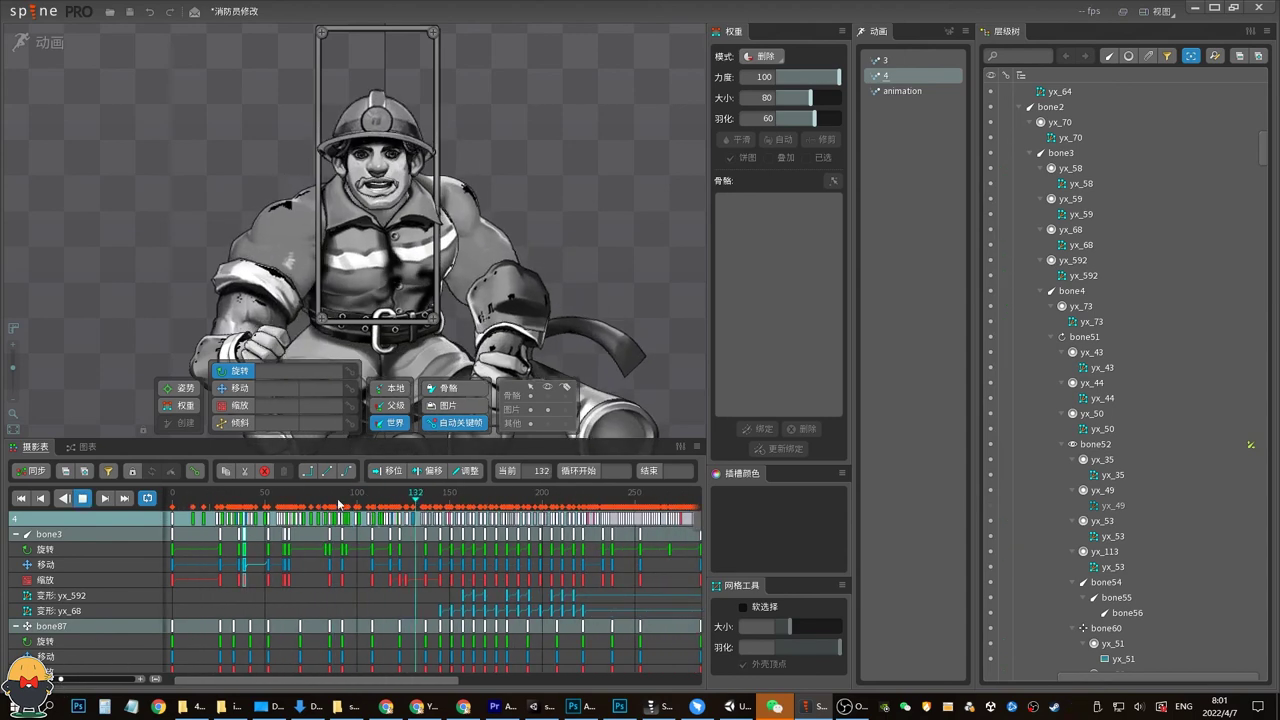
pyautogui.moveTo(354, 495); pyautogui.dragTo(349, 493)
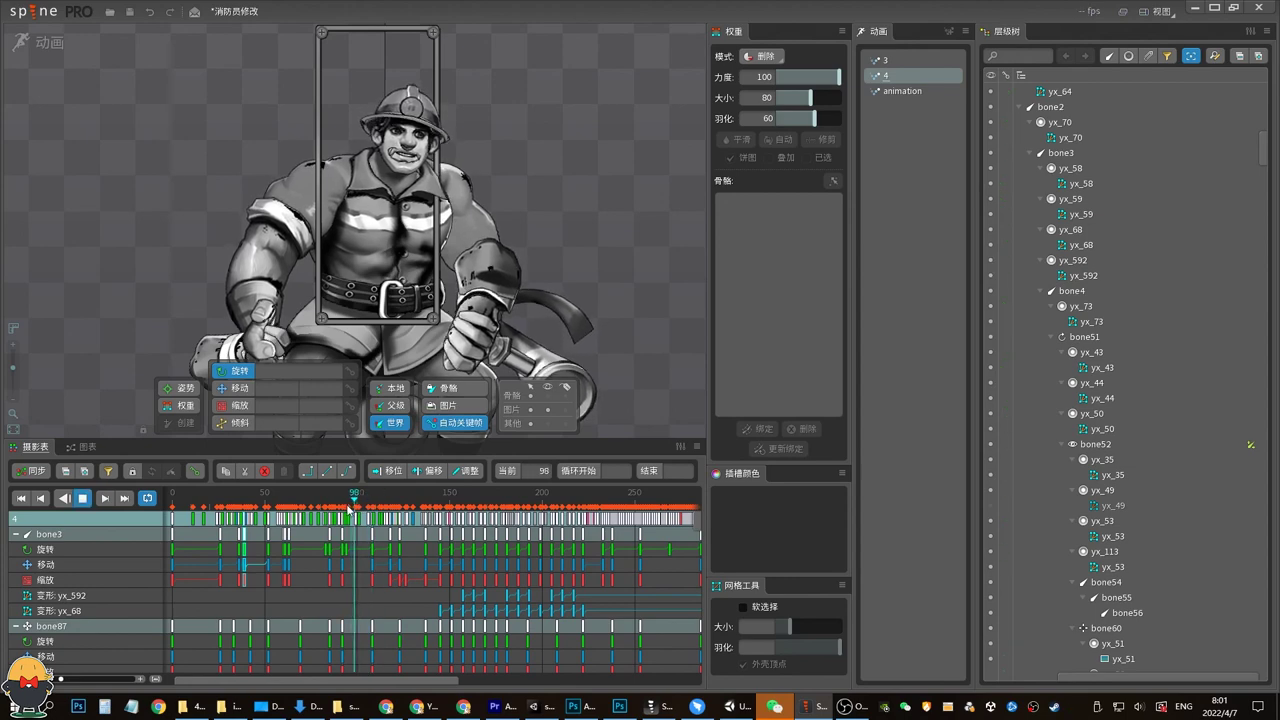
pyautogui.press('space')
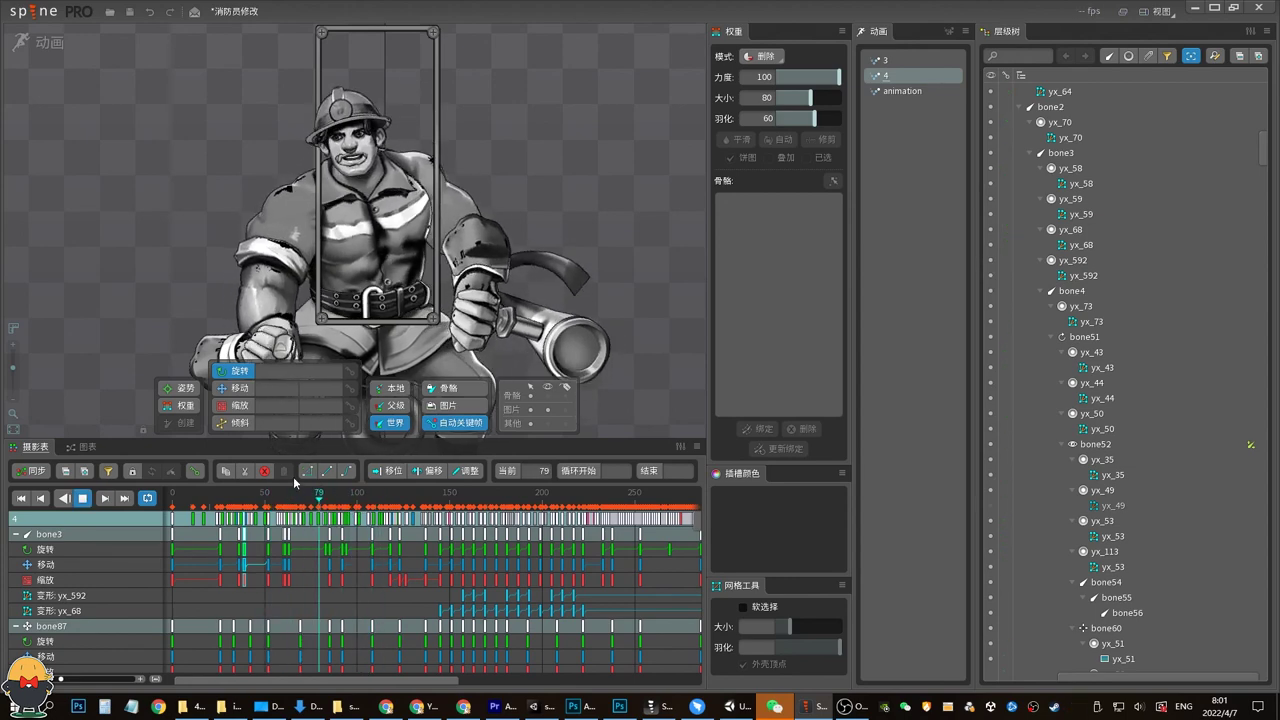
pyautogui.press('space')
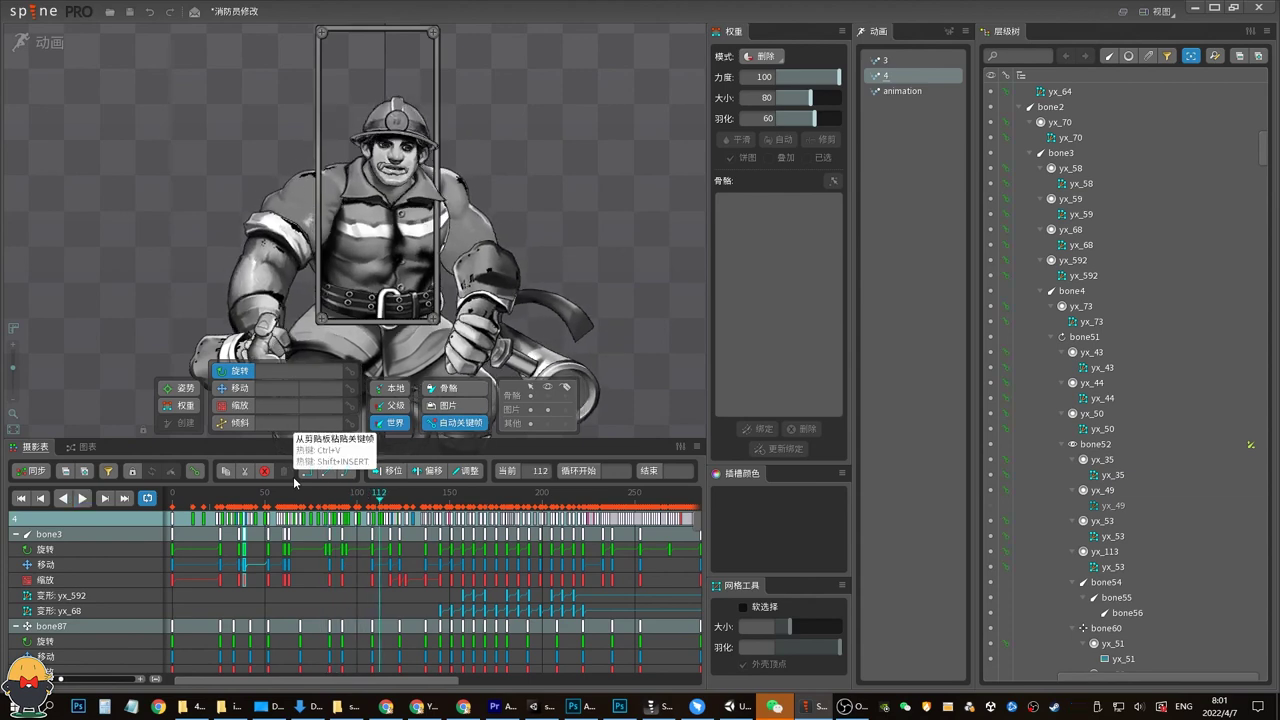
pyautogui.click(240, 500)
pyautogui.press('space')
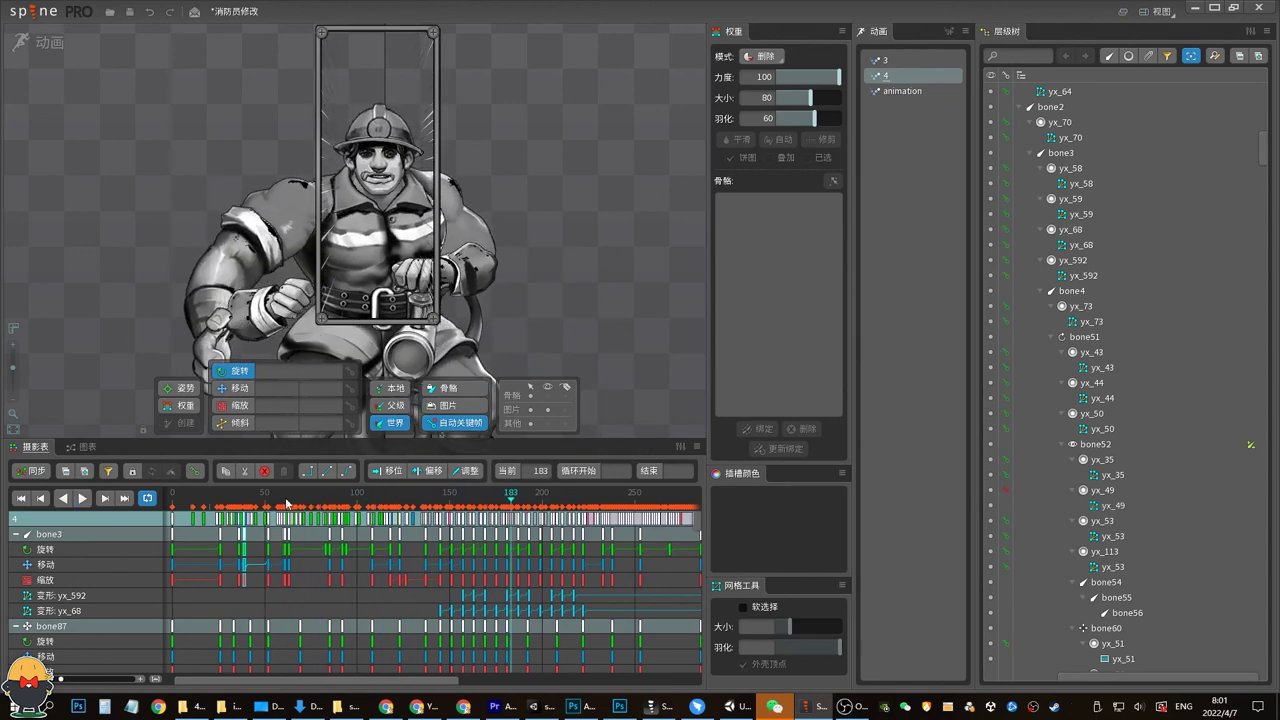
pyautogui.press('space')
pyautogui.click(248, 500)
pyautogui.press('space')
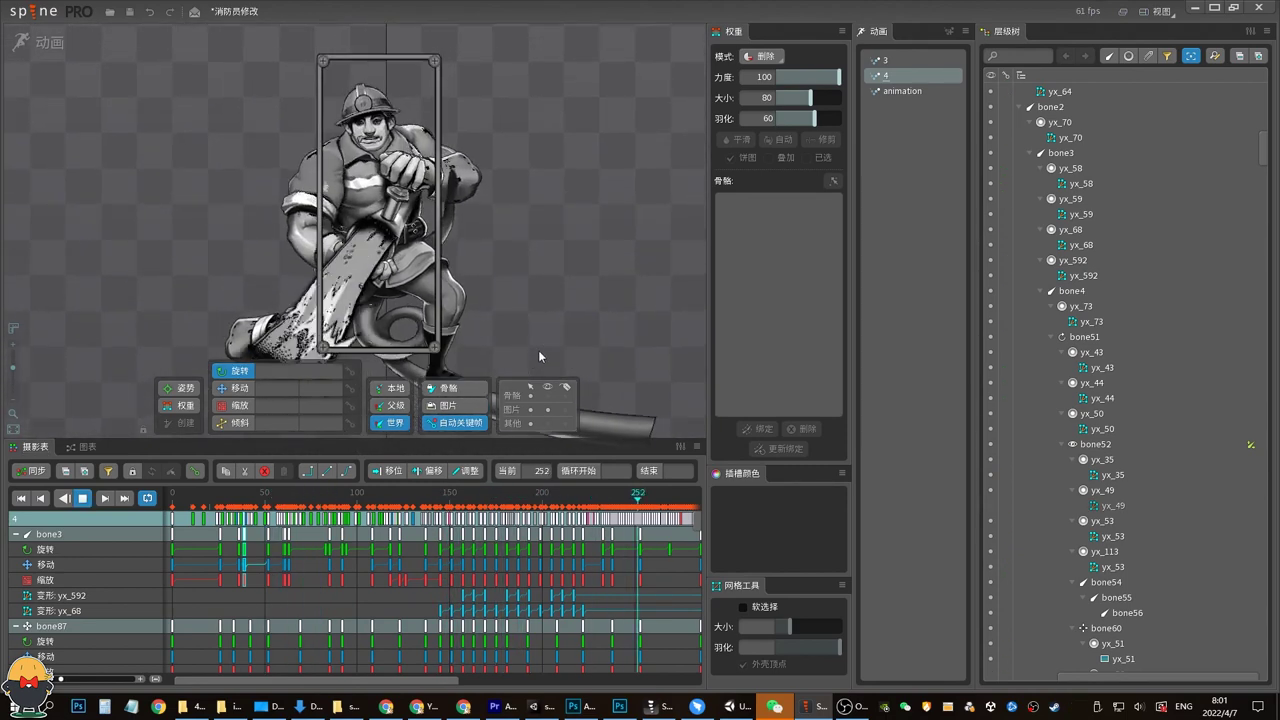
pyautogui.press('space')
pyautogui.click(508, 490)
pyautogui.press('space')
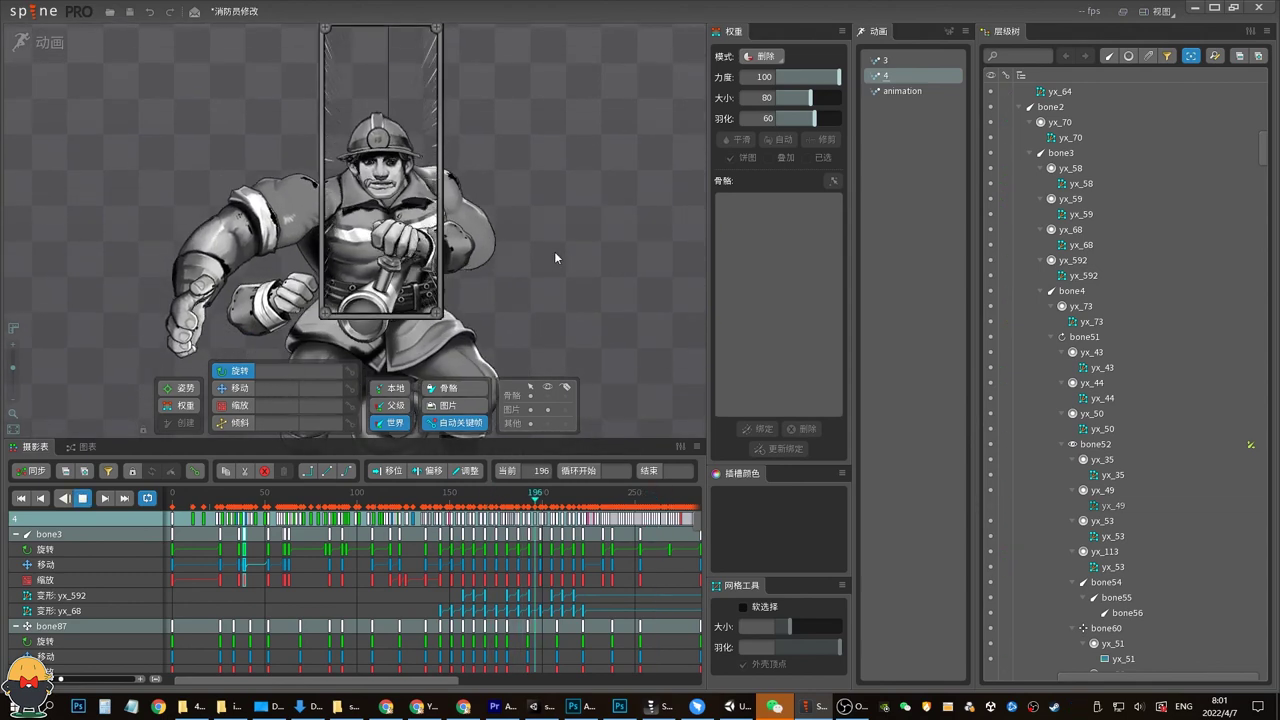
pyautogui.click(489, 506)
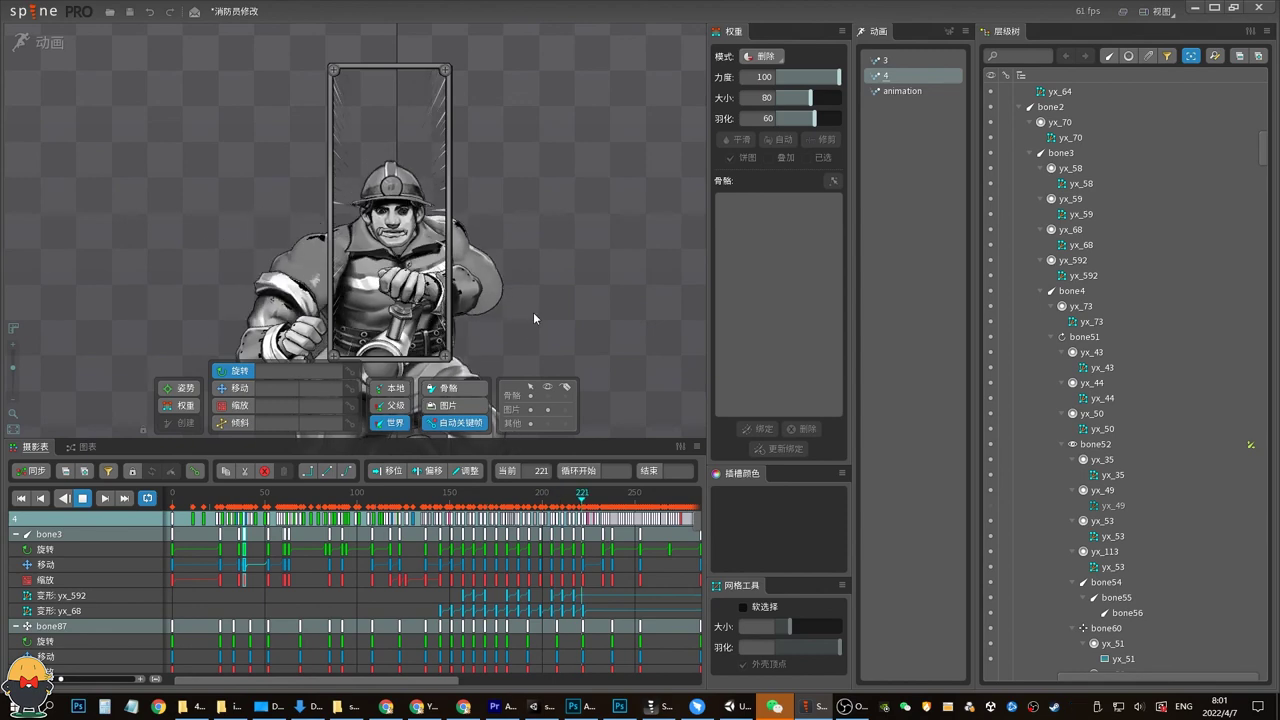
pyautogui.click(487, 495)
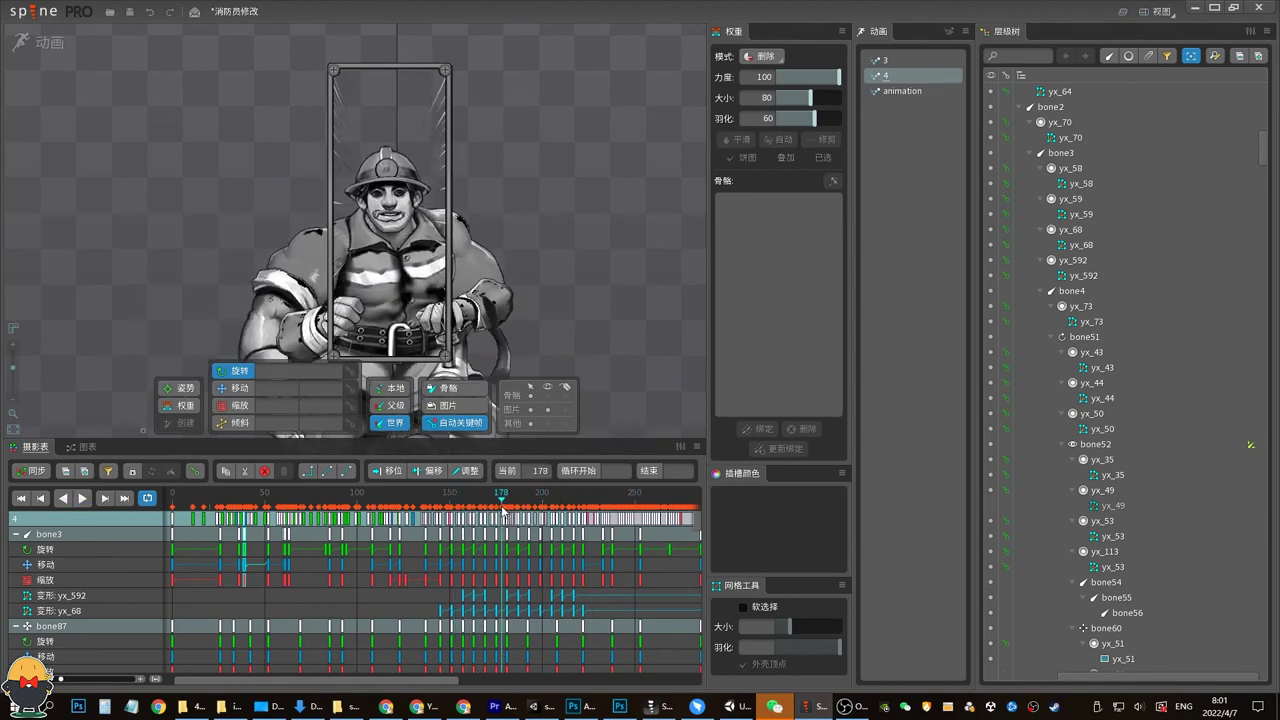
pyautogui.click(521, 507)
pyautogui.press('l')
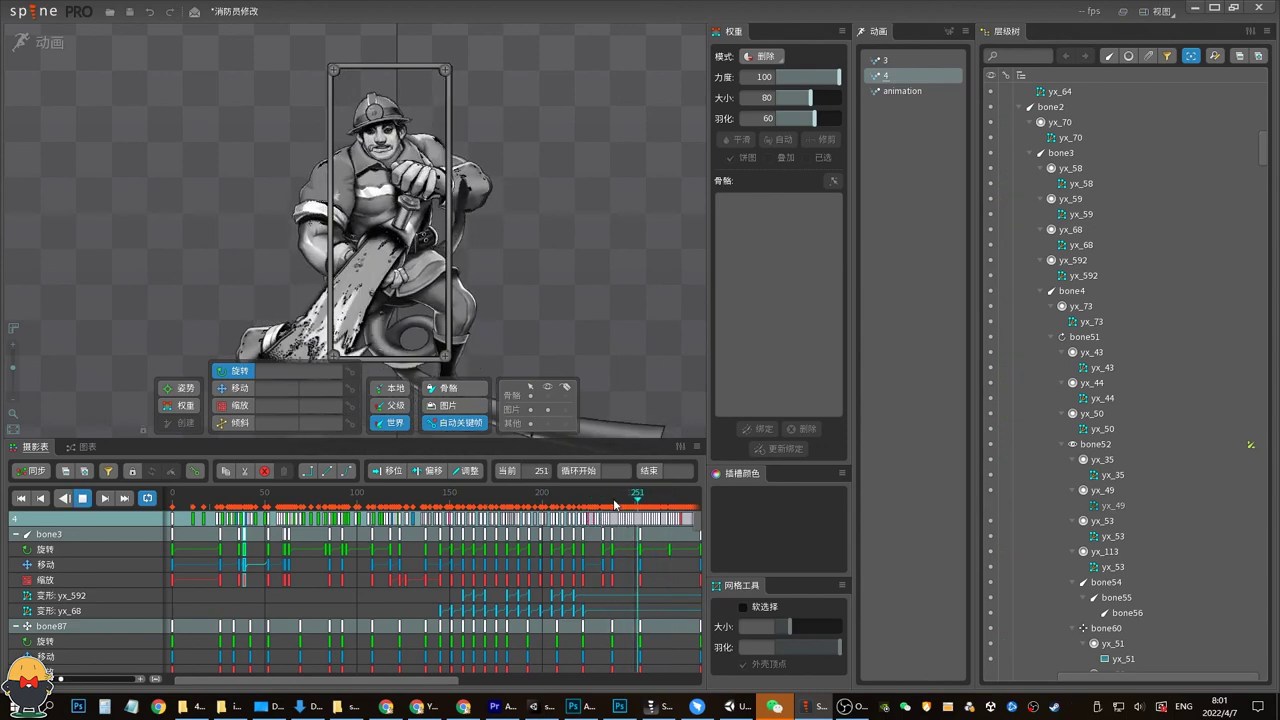
pyautogui.click(603, 507)
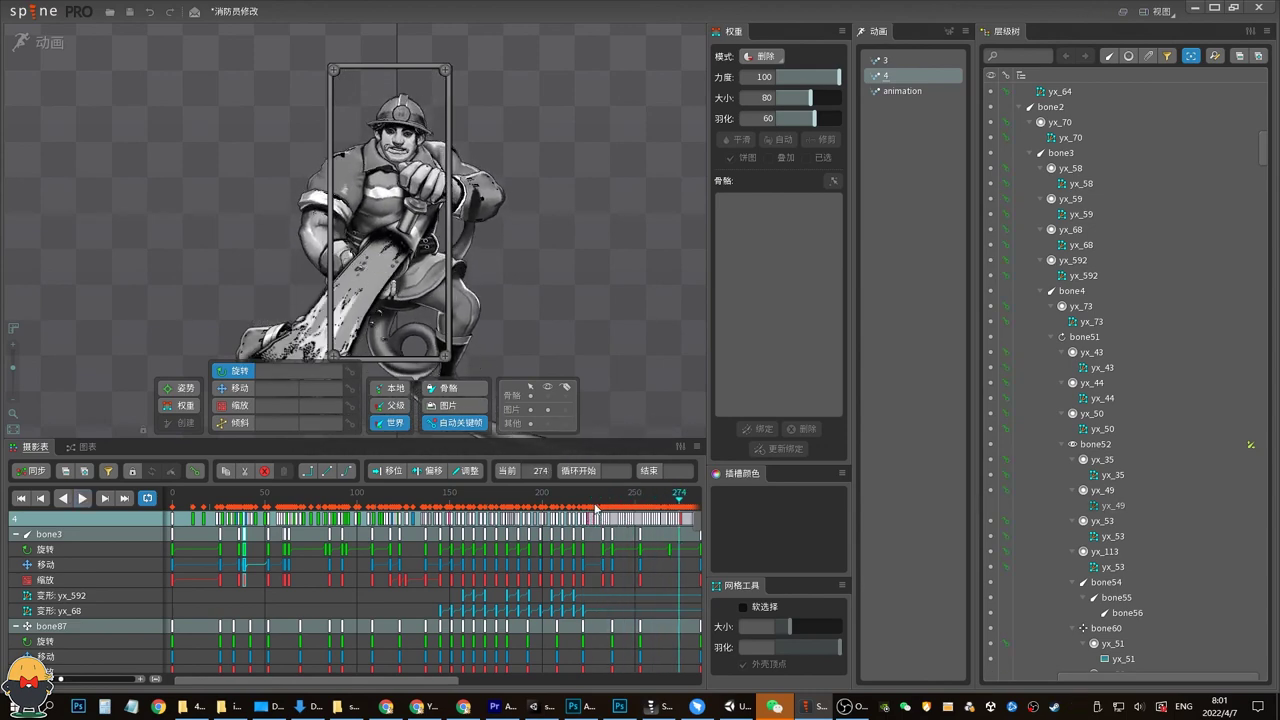
pyautogui.moveTo(603, 507); pyautogui.dragTo(168, 522)
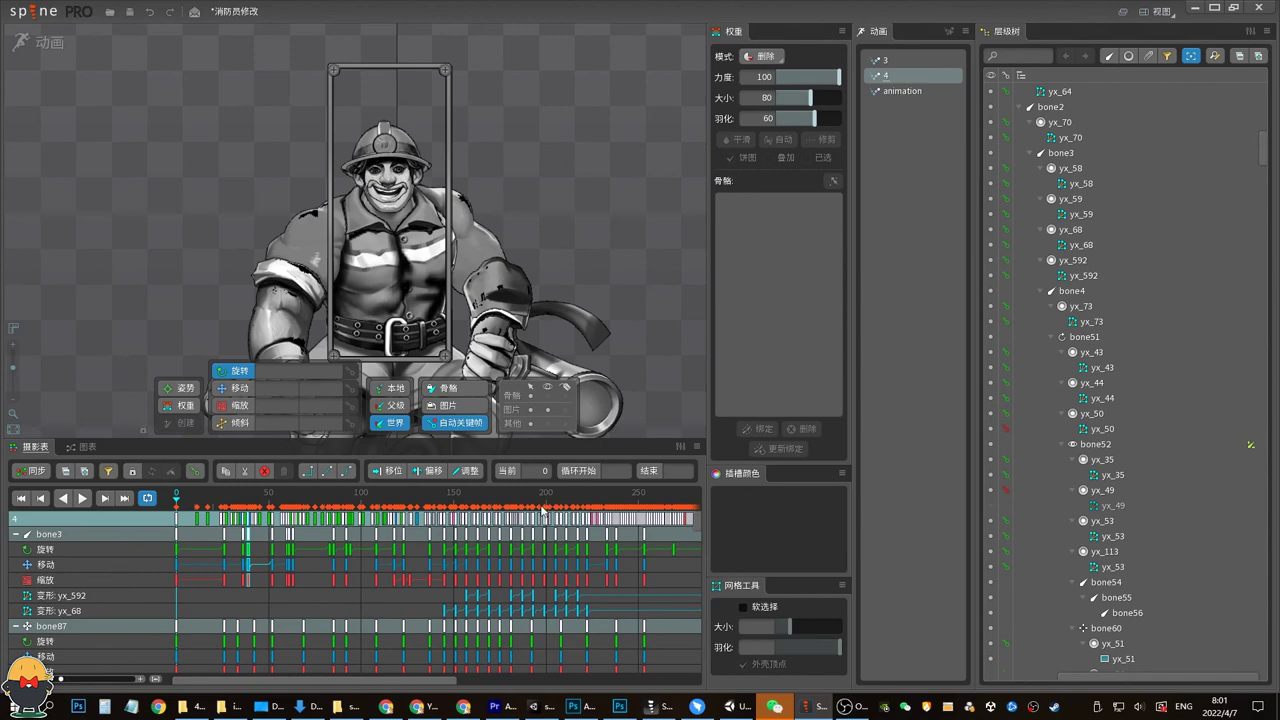
pyautogui.press('space')
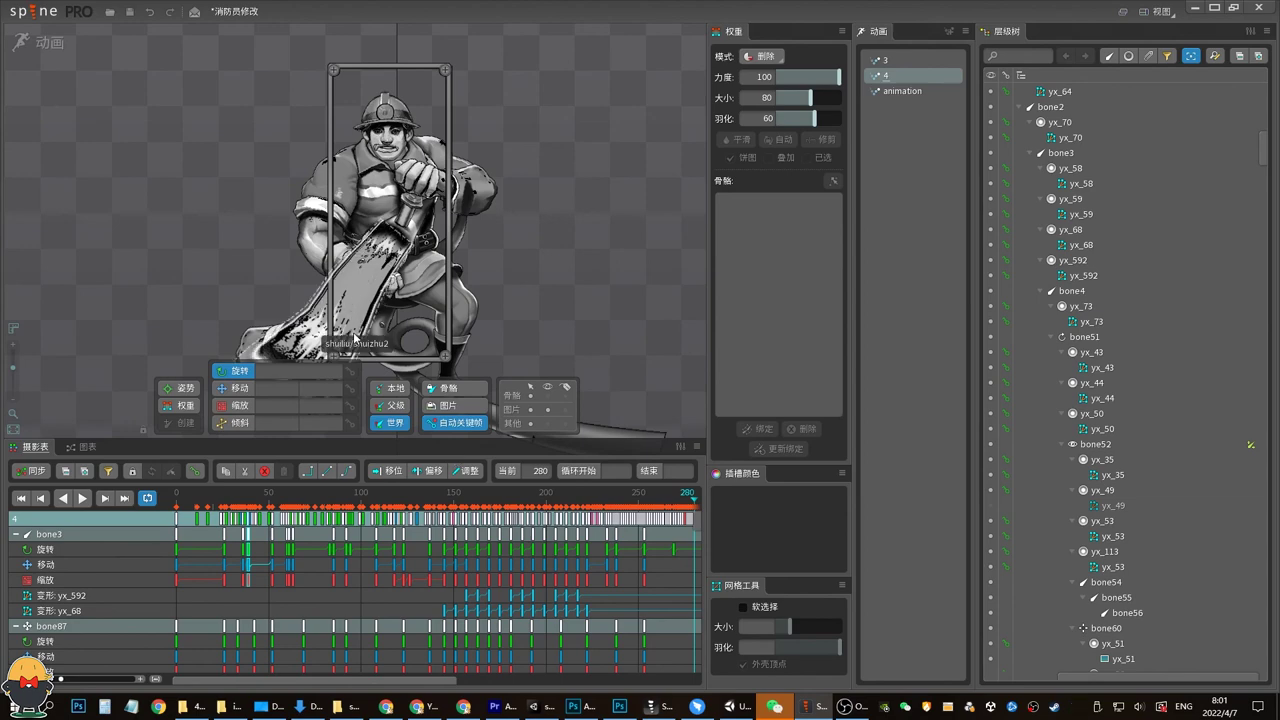
# Select the shuizhu2 water stream and delete its attachment keys past frame 325
pyautogui.click(354, 336)
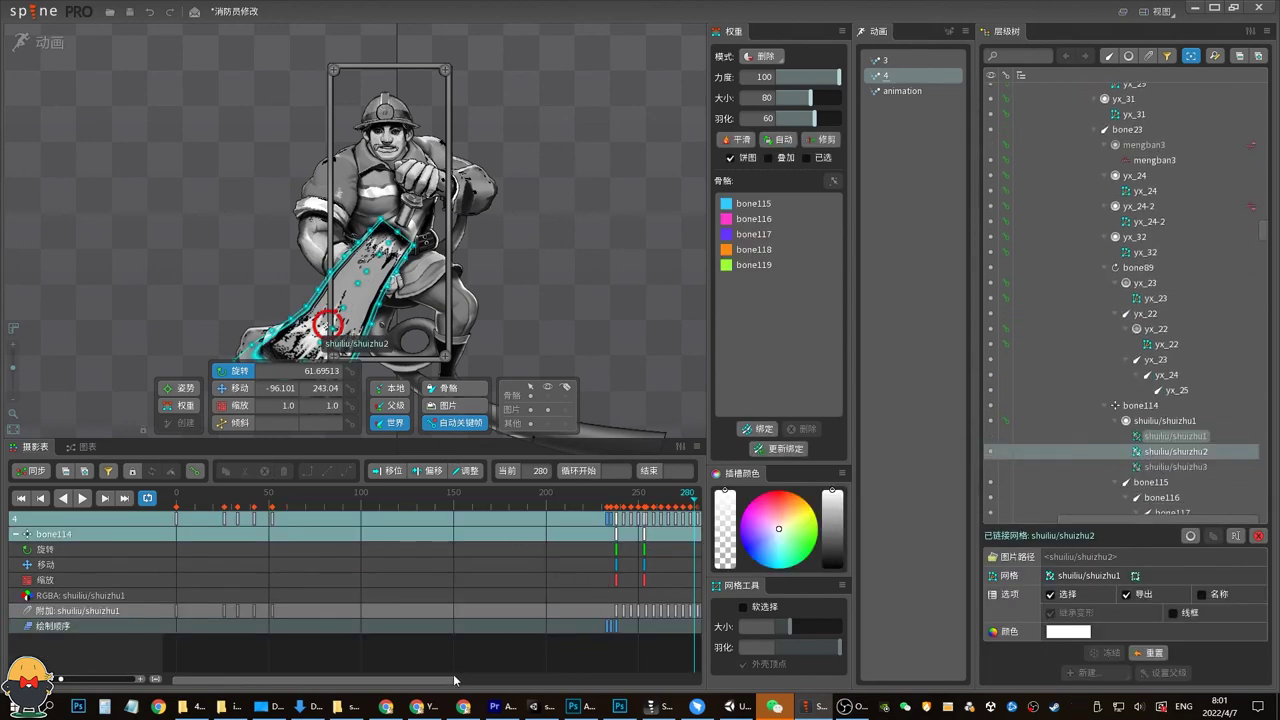
pyautogui.moveTo(454, 680); pyautogui.dragTo(580, 680)
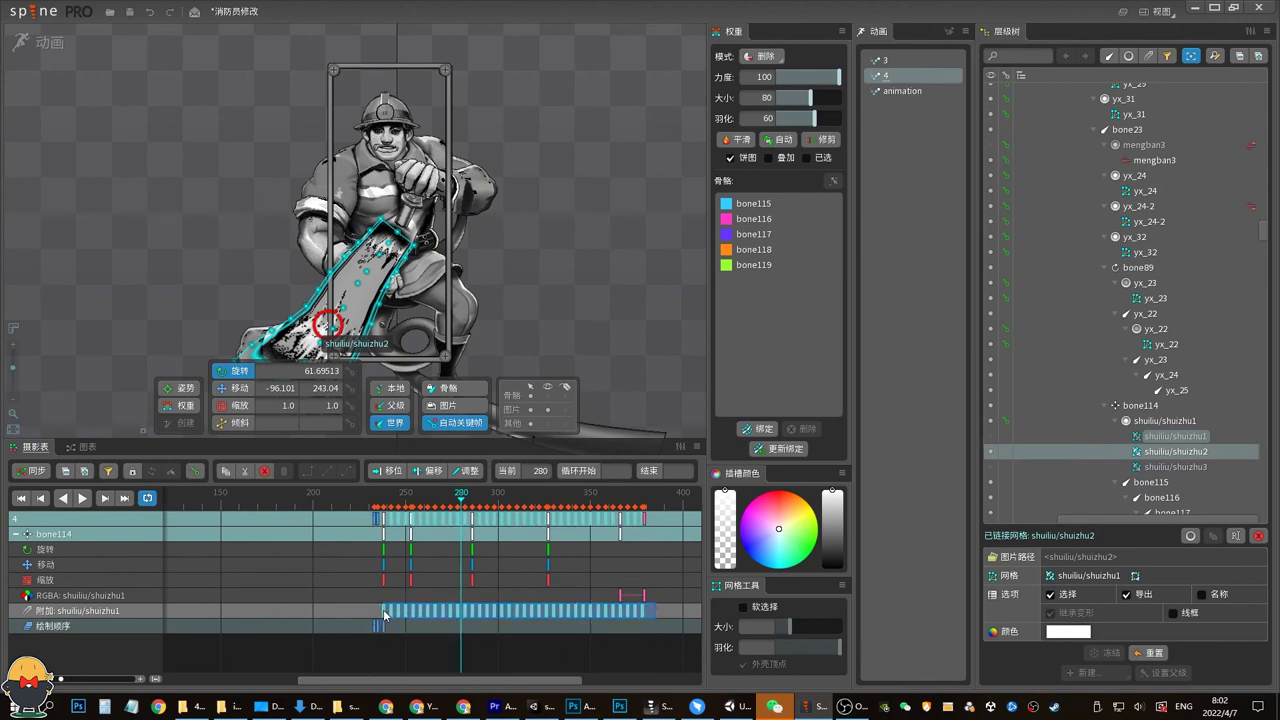
pyautogui.moveTo(665, 627); pyautogui.dragTo(527, 605)
pyautogui.press('Delete')
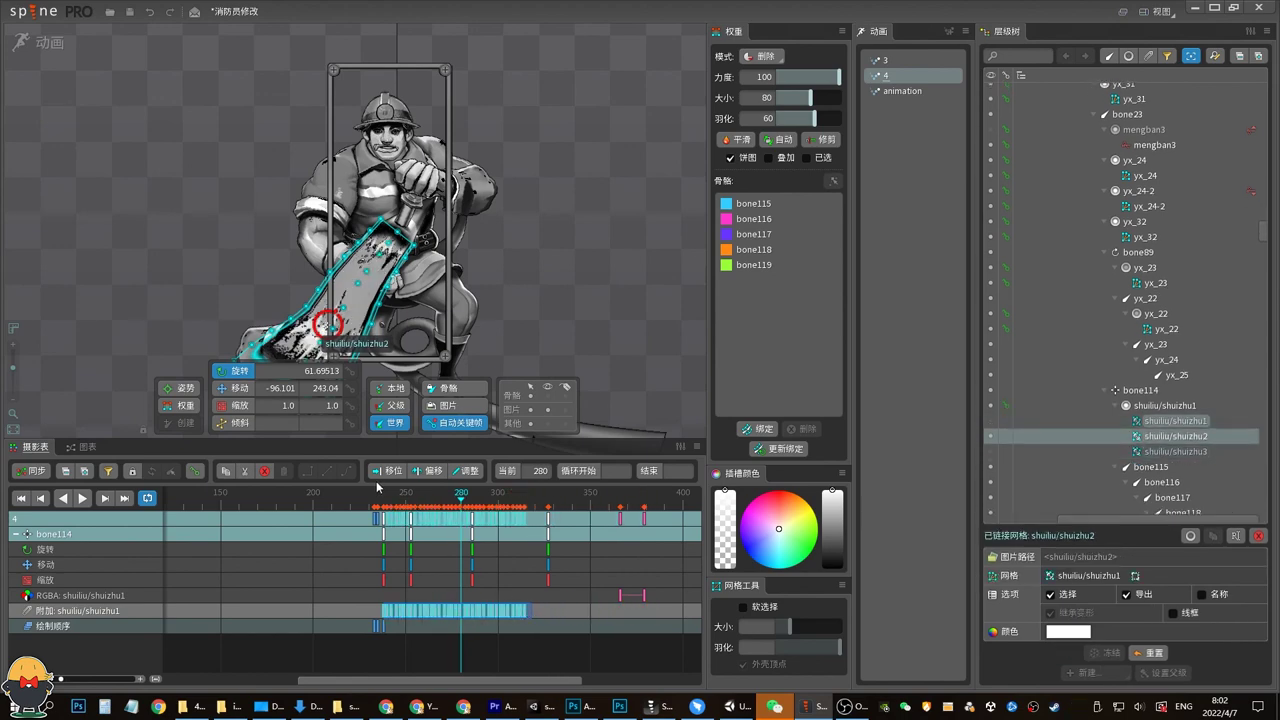
# Play animation 4 from frame 240 and from the start to check the shortened stream
pyautogui.click(385, 496)
pyautogui.press('space')
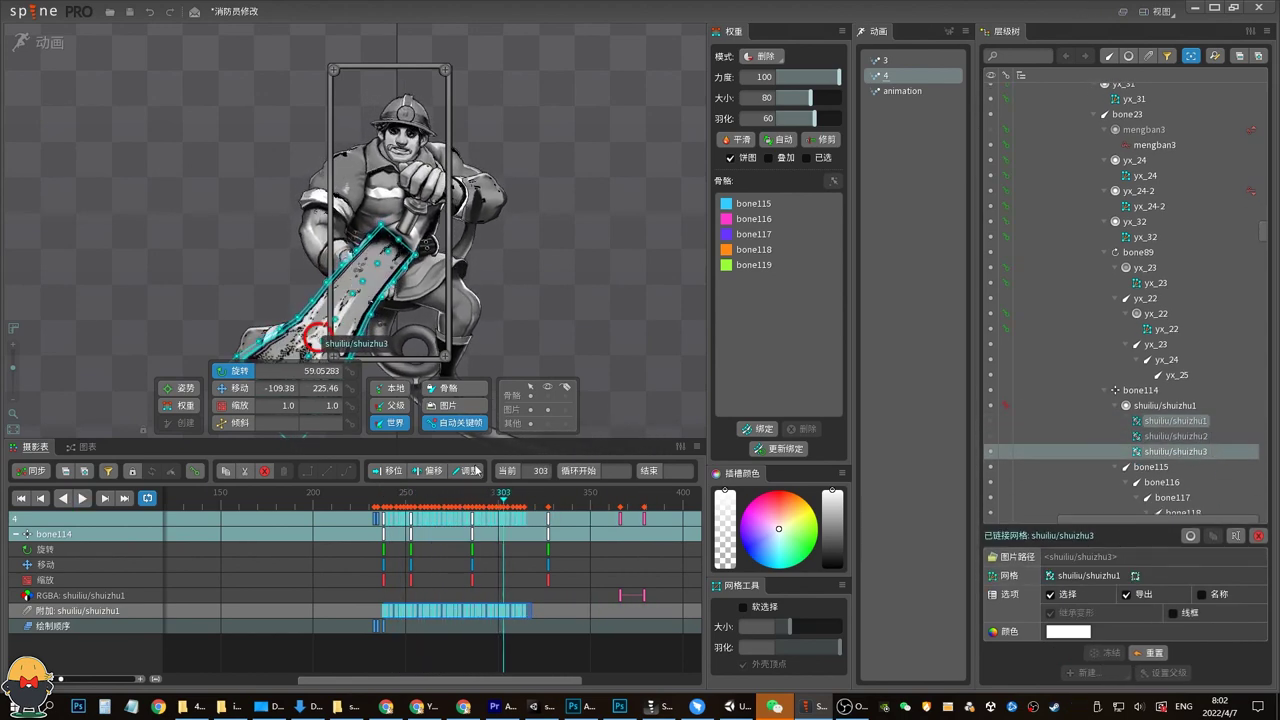
pyautogui.moveTo(354, 680); pyautogui.dragTo(228, 680)
pyautogui.press('space')
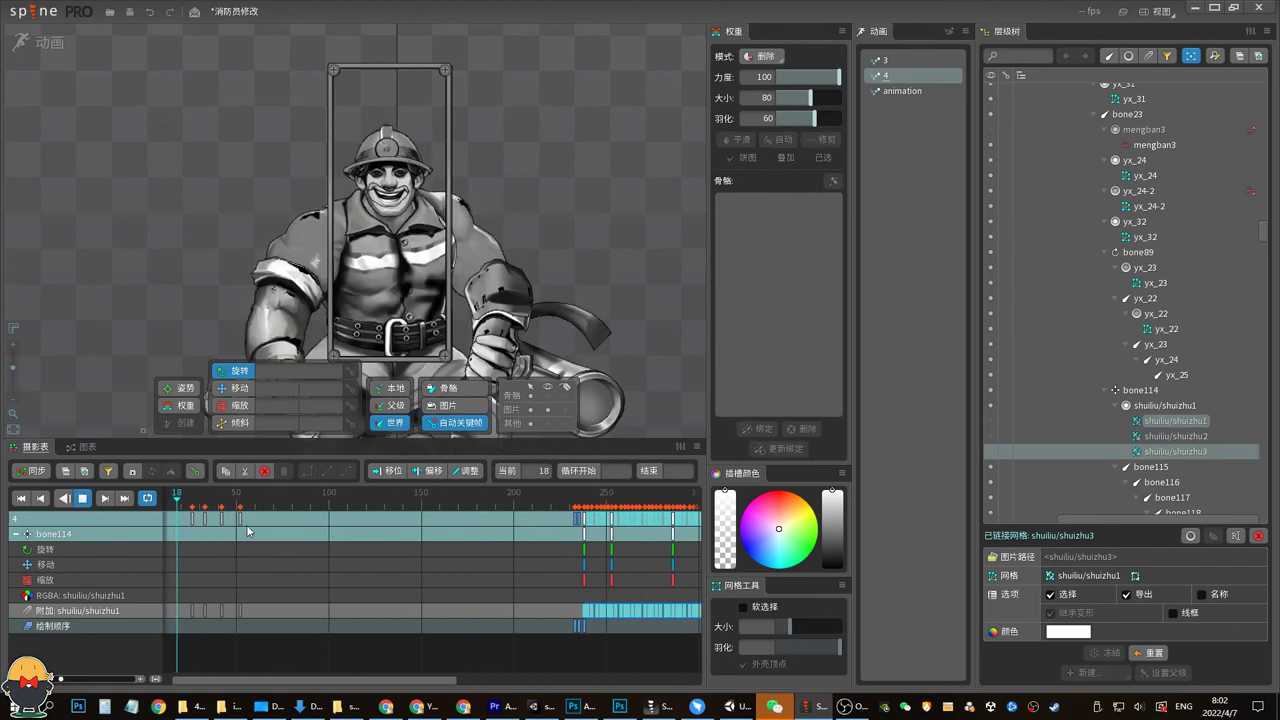
pyautogui.press('Escape')
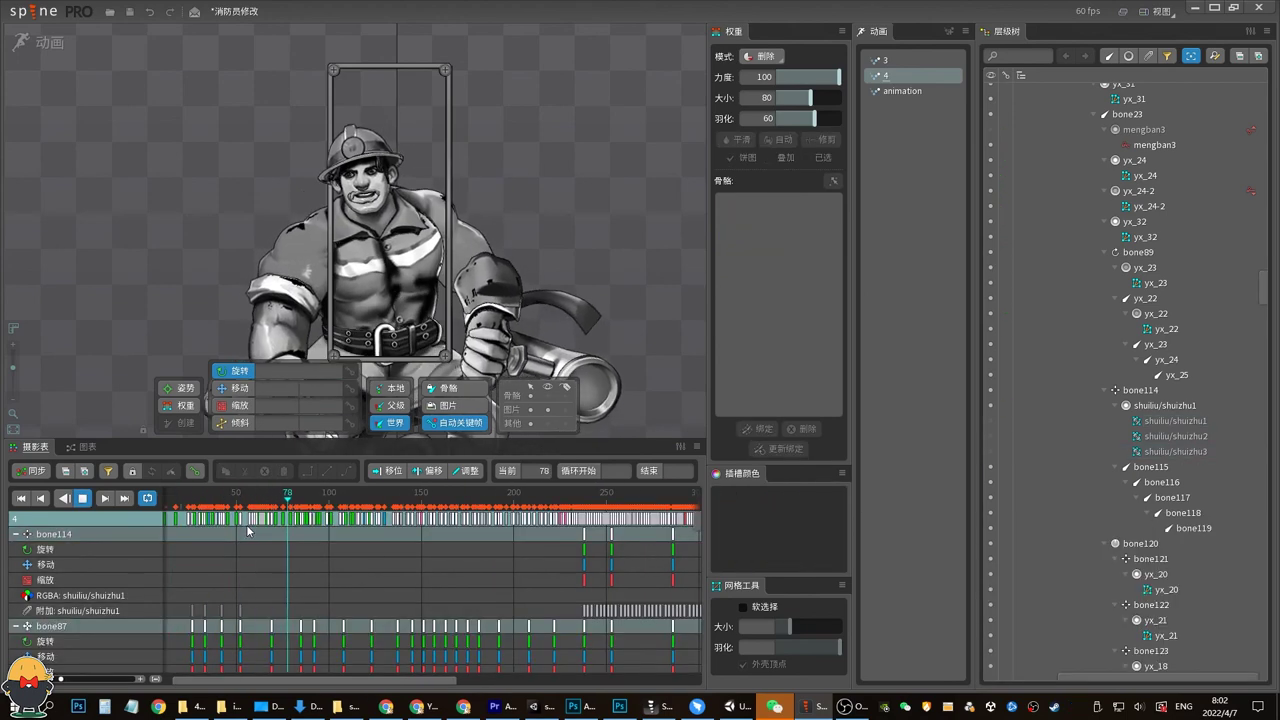